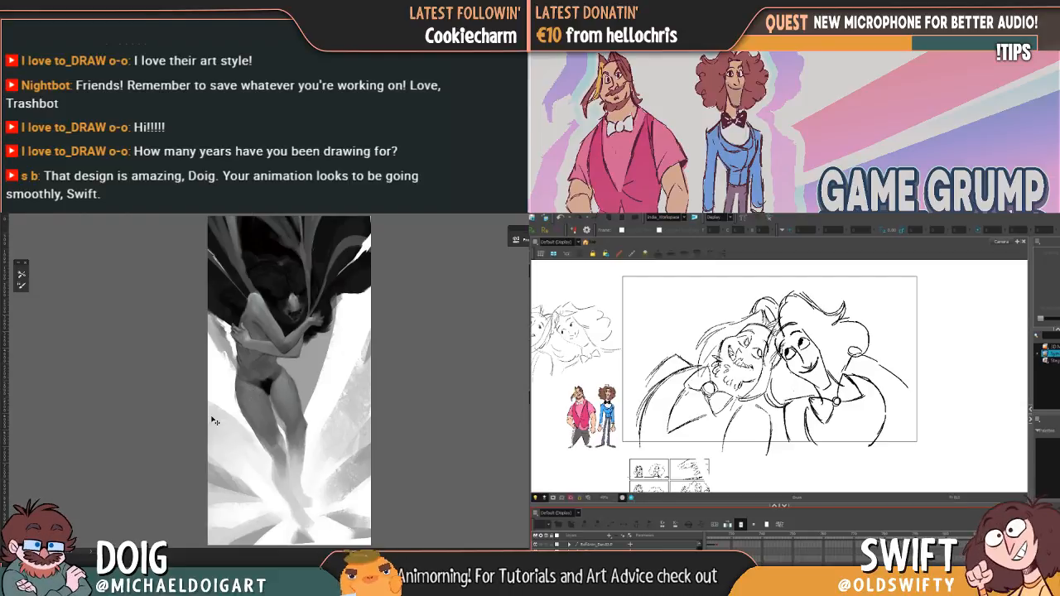
Step: Examine the bear's head and the figure's arms in the grayscale painting, both up close and within the whole composition
key("ctrl")
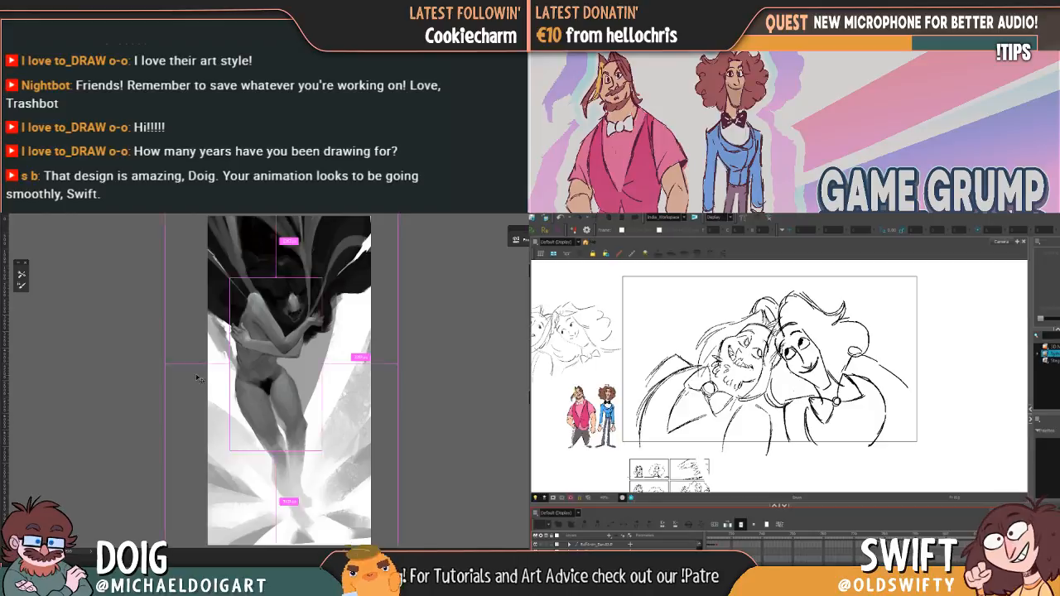
key("ctrl+plus")
key("ctrl+plus")
mouse_move(261, 328)
left_mouse_down()
mouse_move(256, 364)
mouse_move(207, 419)
left_mouse_up()
key("ctrl+plus")
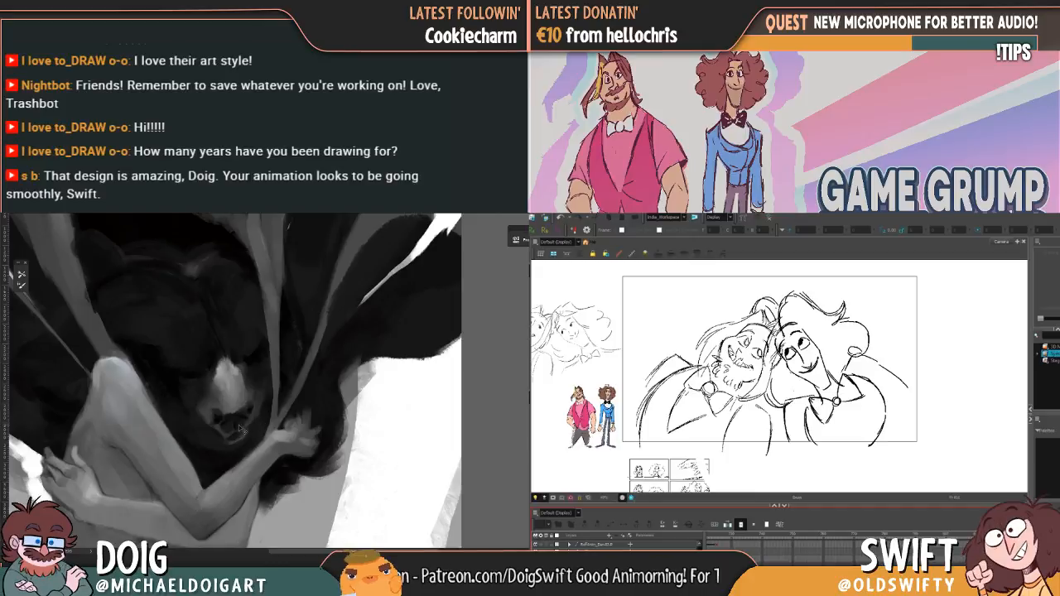
mouse_move(211, 424)
left_mouse_down()
mouse_move(251, 409)
mouse_move(270, 416)
left_mouse_up()
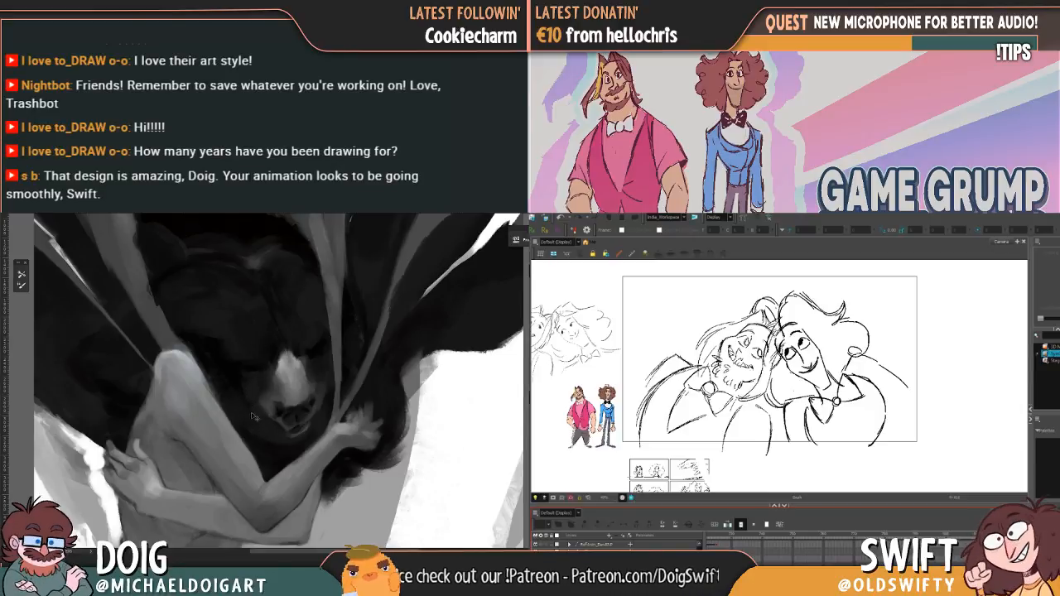
mouse_move(254, 407)
left_mouse_down()
mouse_move(225, 417)
mouse_move(246, 376)
mouse_move(240, 392)
left_mouse_up()
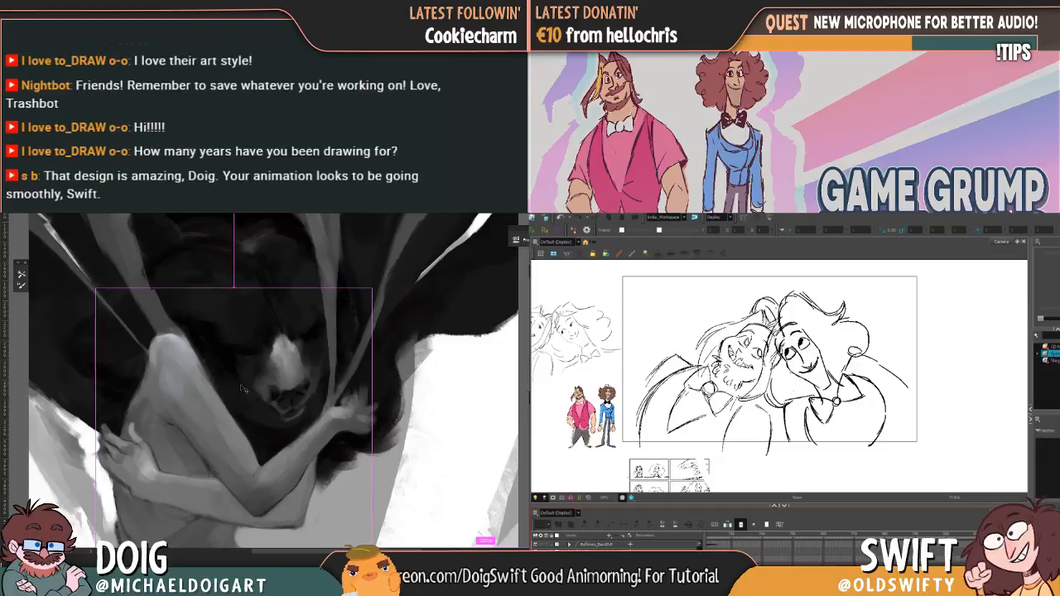
key("ctrl+plus")
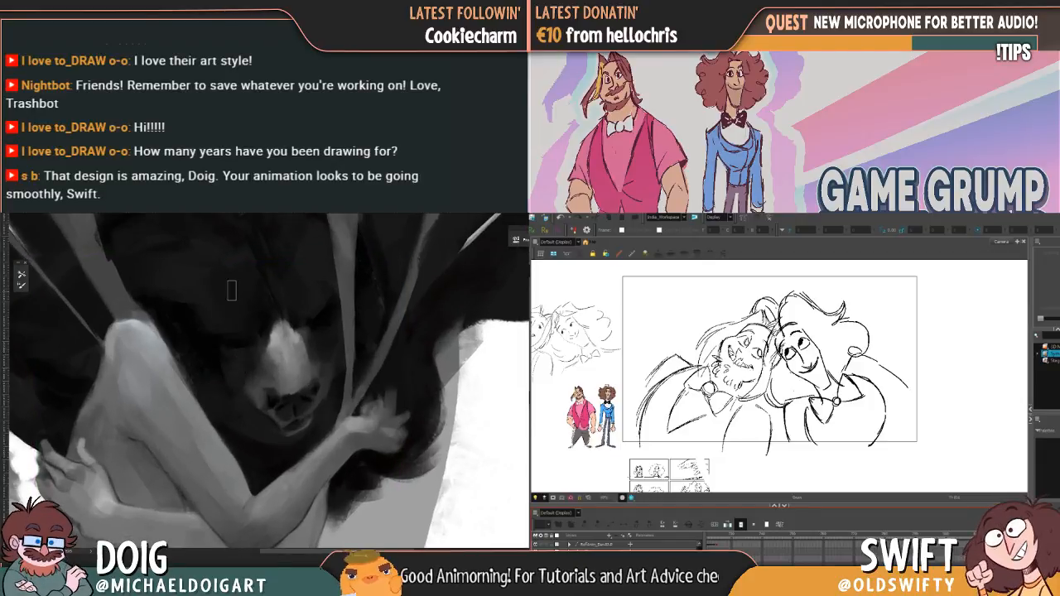
left_click_drag(231, 290, 216, 369)
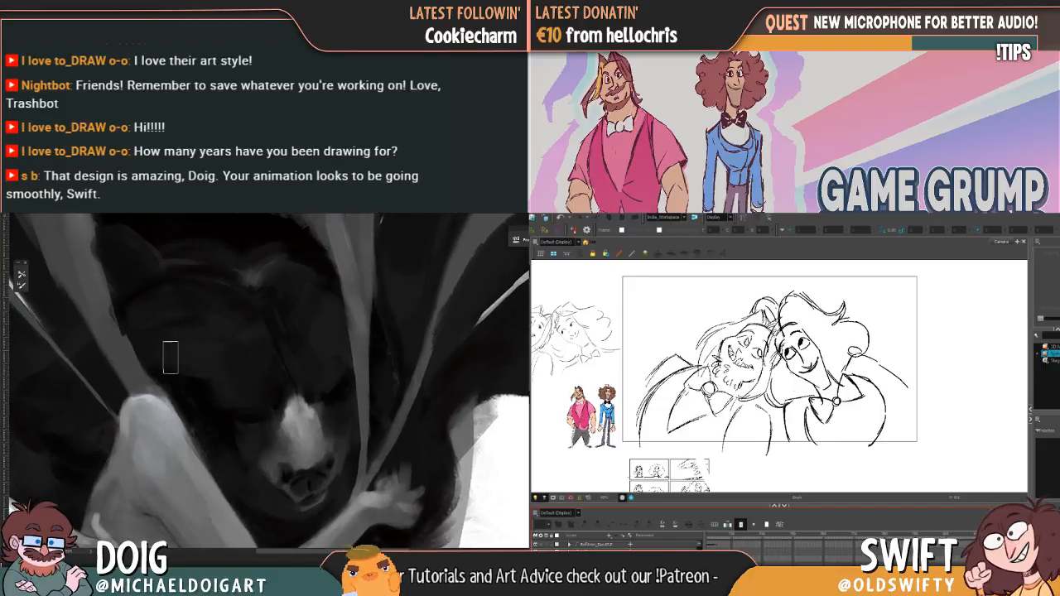
key("ctrl+minus")
key("ctrl+minus")
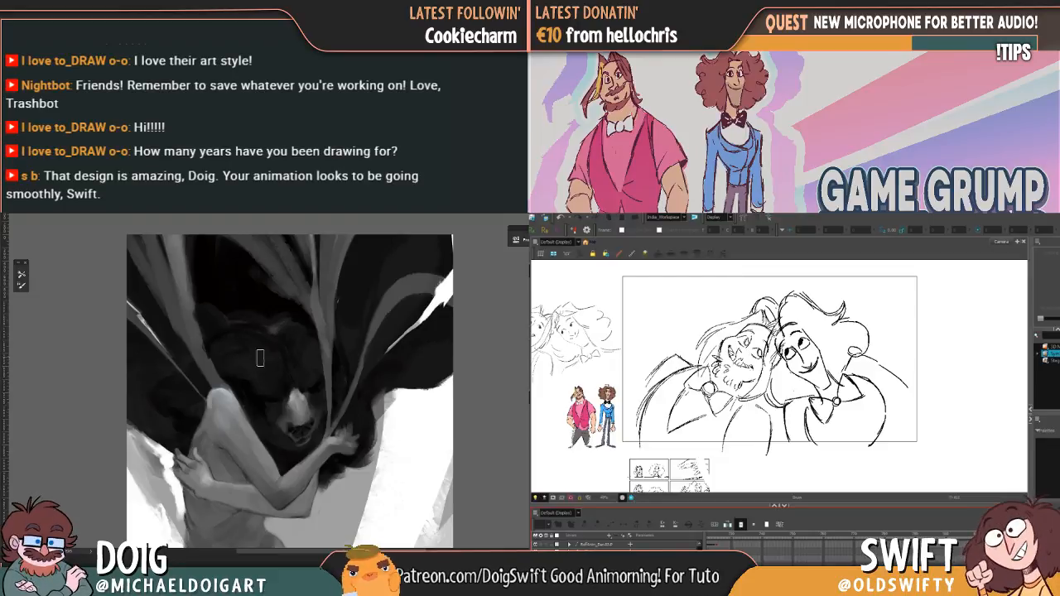
Step: Try test brush strokes on the white background beside the bear, browse the brush presets, and undo the strokes
left_click_drag(278, 425, 269, 401)
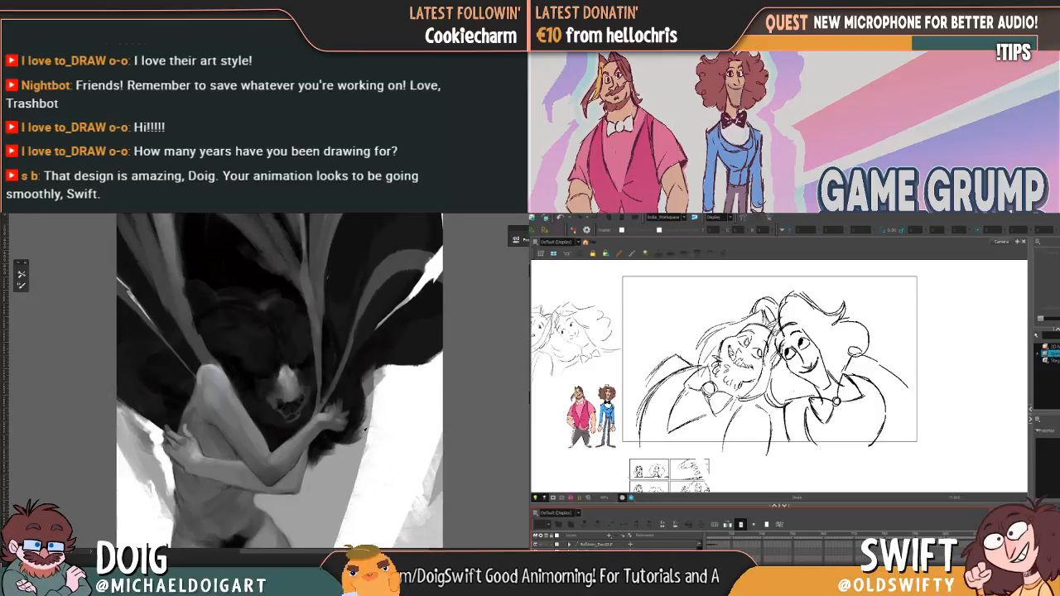
mouse_move(416, 452)
left_mouse_down()
mouse_move(406, 430)
mouse_move(388, 458)
mouse_move(412, 451)
mouse_move(418, 420)
left_mouse_up()
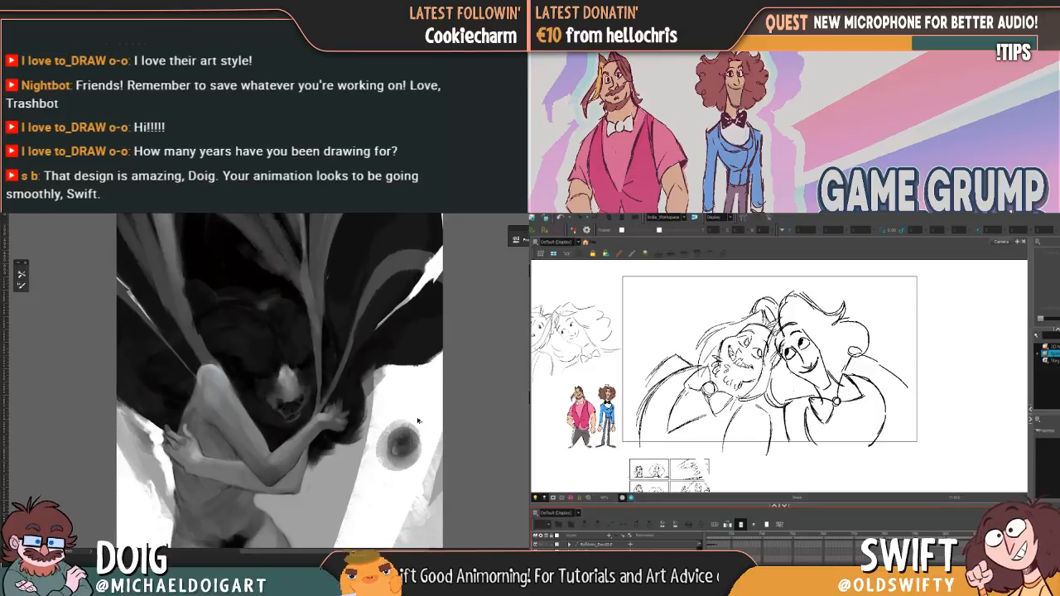
key("ctrl+z")
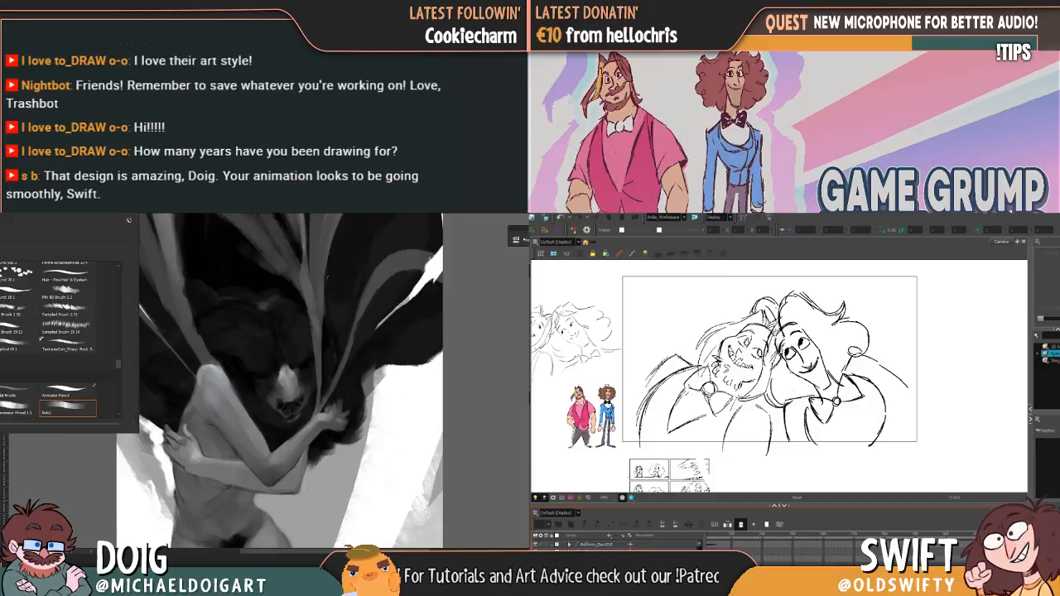
scroll(119, 369, "down", 3)
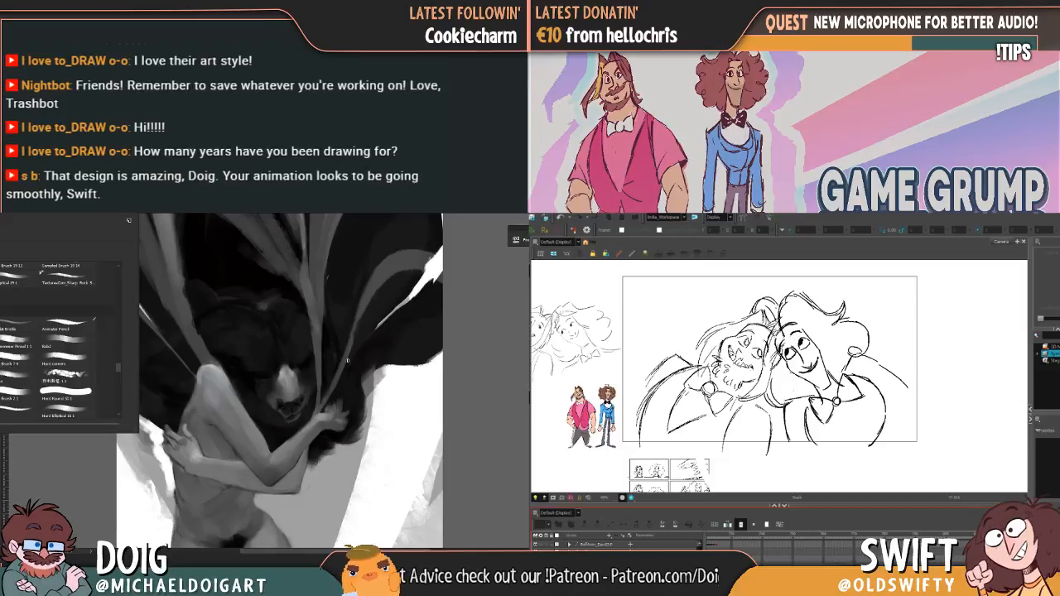
left_click(352, 461)
left_click_drag(391, 438, 406, 431)
key("ctrl+z")
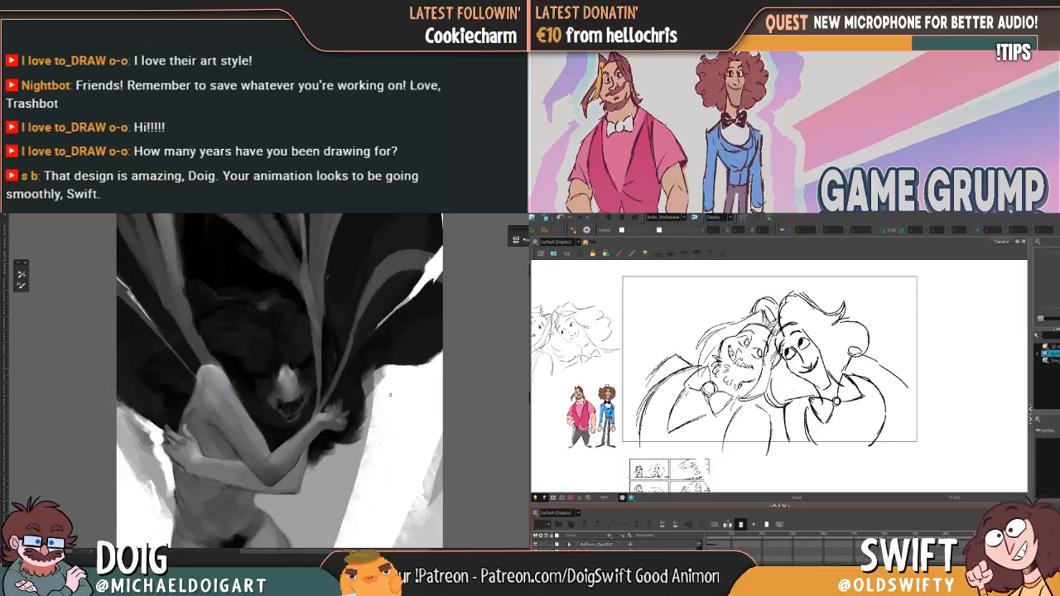
Step: Examine the bear's muzzle, the embracing arms and the strands above the bear's head up close
scroll(330, 381, "up", 2)
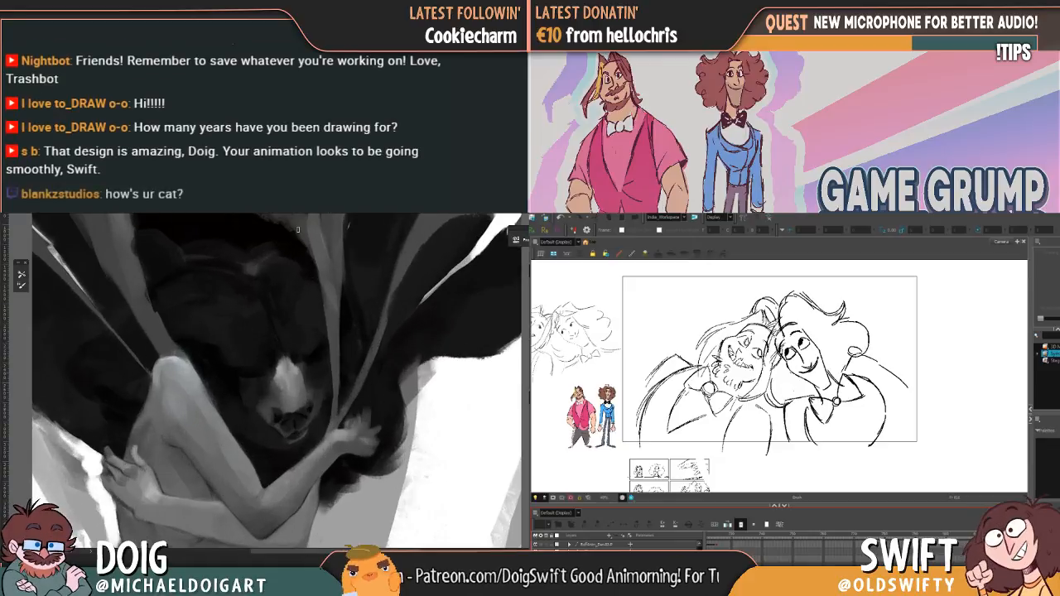
scroll(302, 371, "up", 3)
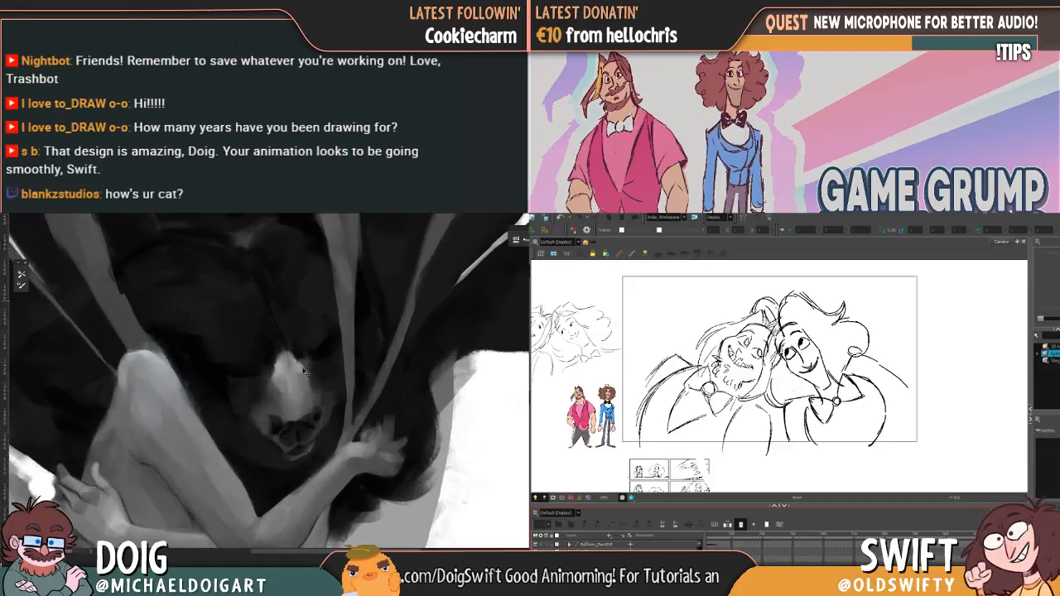
left_click_drag(285, 390, 275, 320)
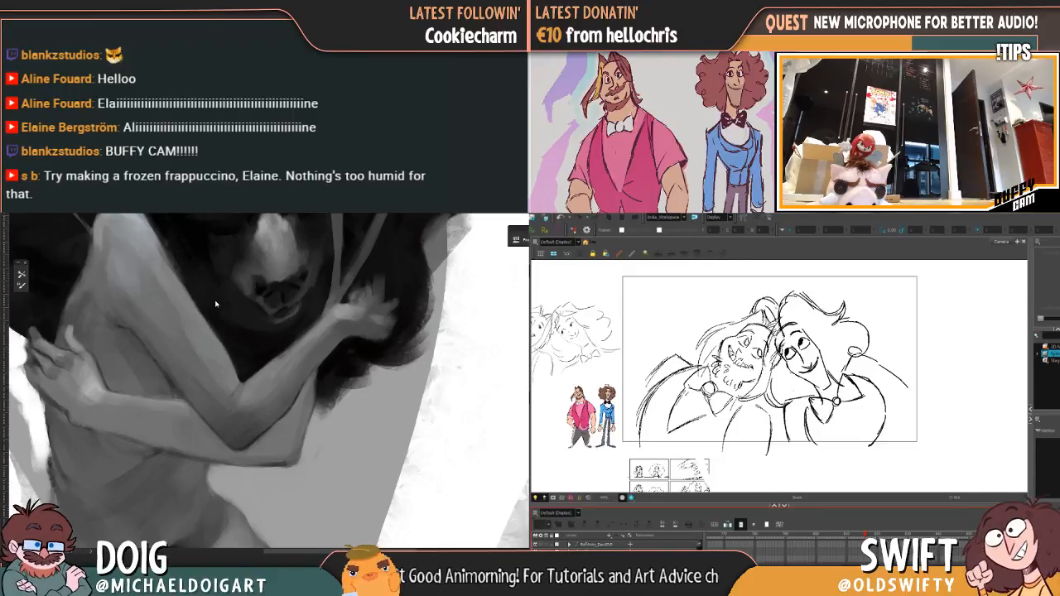
left_click_drag(268, 351, 253, 366)
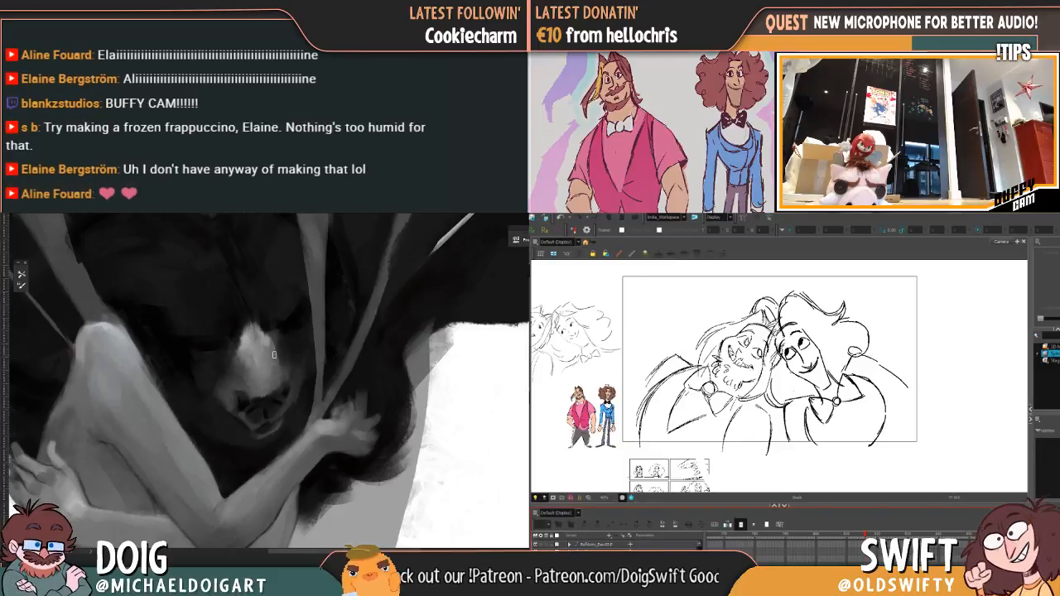
mouse_move(256, 415)
left_mouse_down()
mouse_move(251, 383)
mouse_move(251, 436)
mouse_move(225, 429)
left_mouse_up()
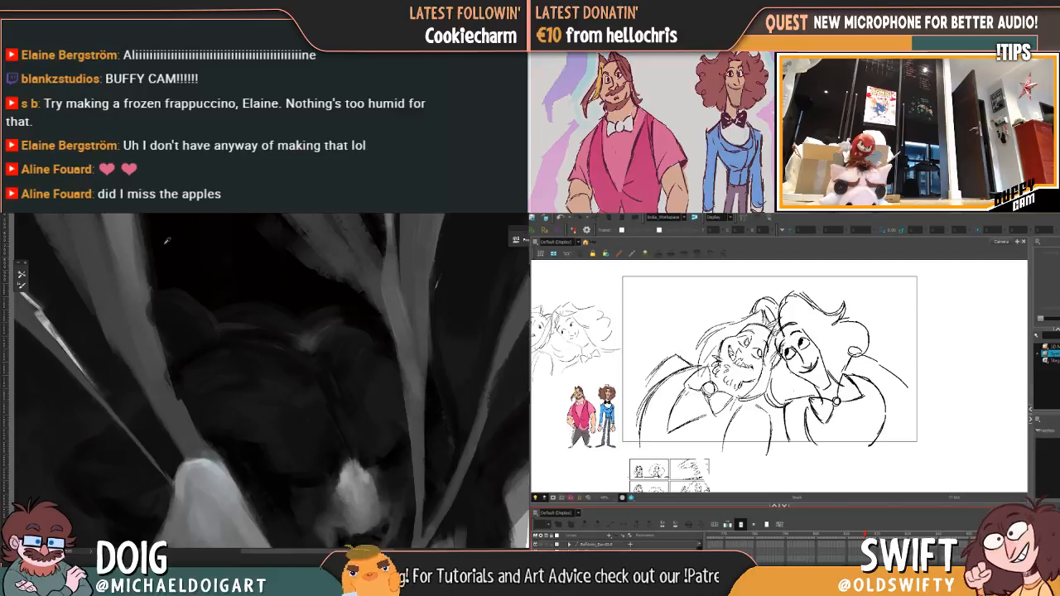
key("ctrl+minus")
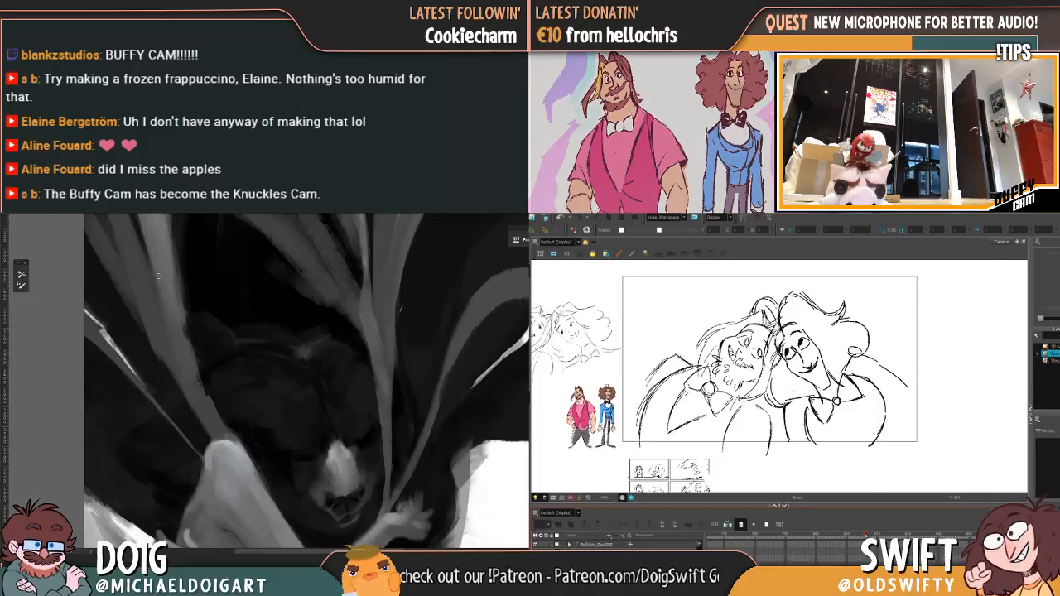
Step: Paint a lighter grey highlight down the strand above the bear's left ear, and scrub the animation between the upright and leaning poses
key("f")
left_click_drag(863, 536, 865, 537)
left_click_drag(855, 452, 906, 459)
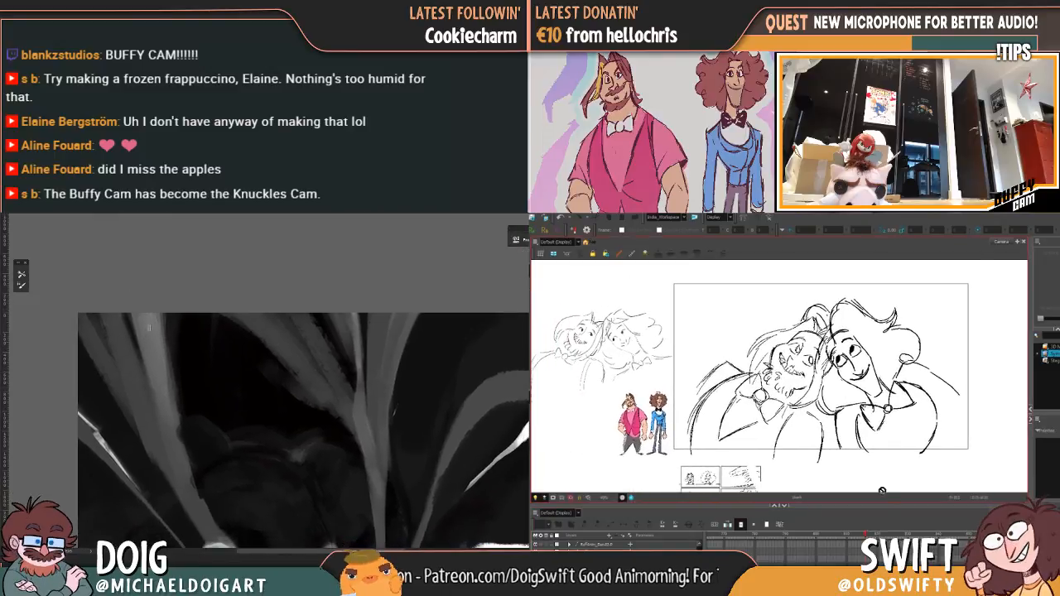
left_click(862, 536)
left_click_drag(155, 308, 166, 366)
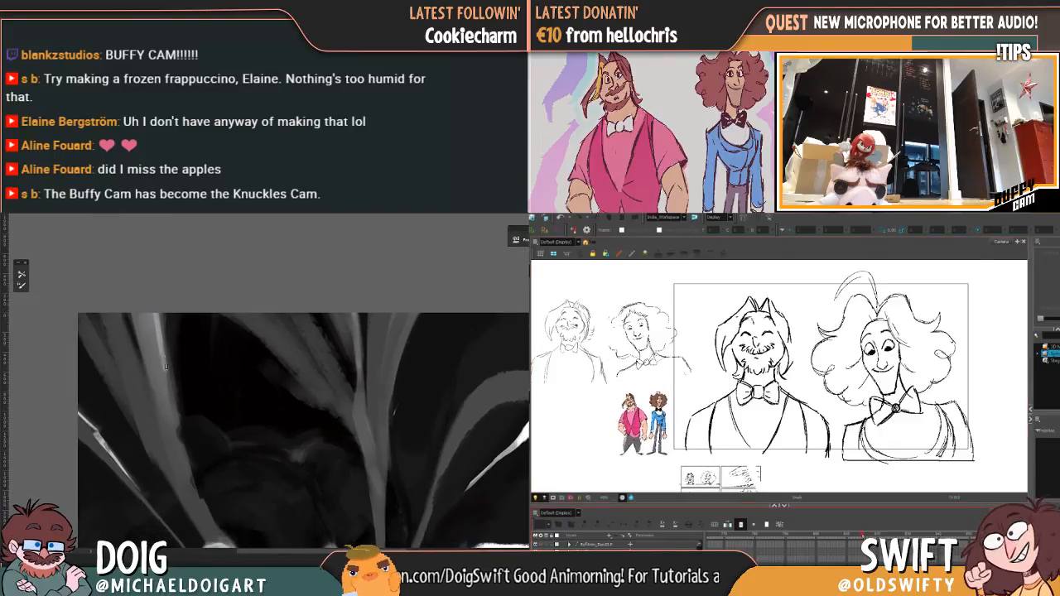
left_click_drag(862, 537, 870, 537)
left_click_drag(159, 353, 174, 401)
left_click_drag(870, 537, 824, 539)
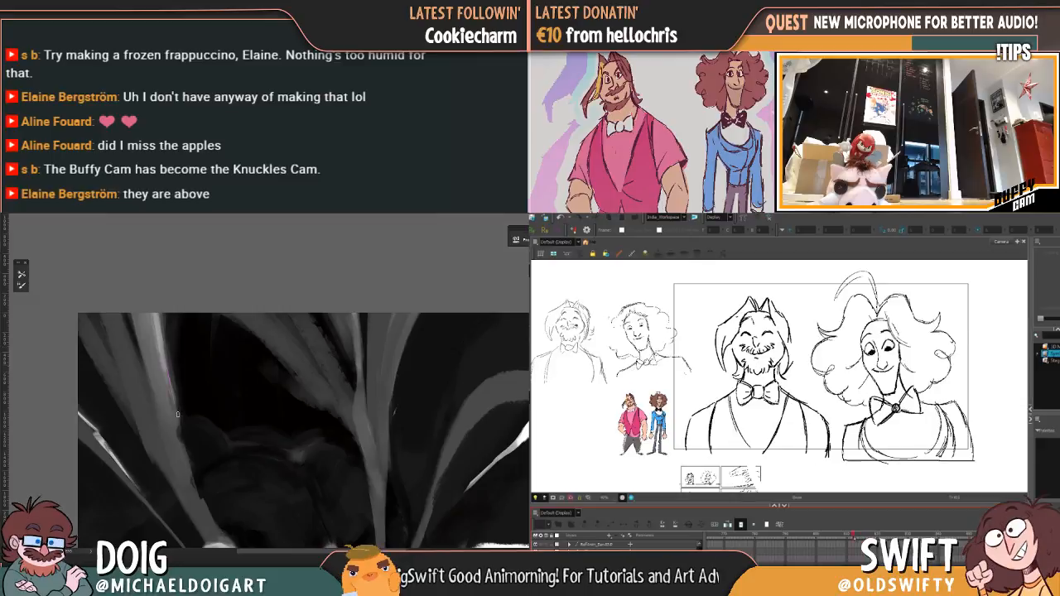
mouse_move(167, 365)
left_mouse_down()
mouse_move(179, 423)
mouse_move(150, 324)
left_mouse_up()
left_click_drag(824, 539, 865, 537)
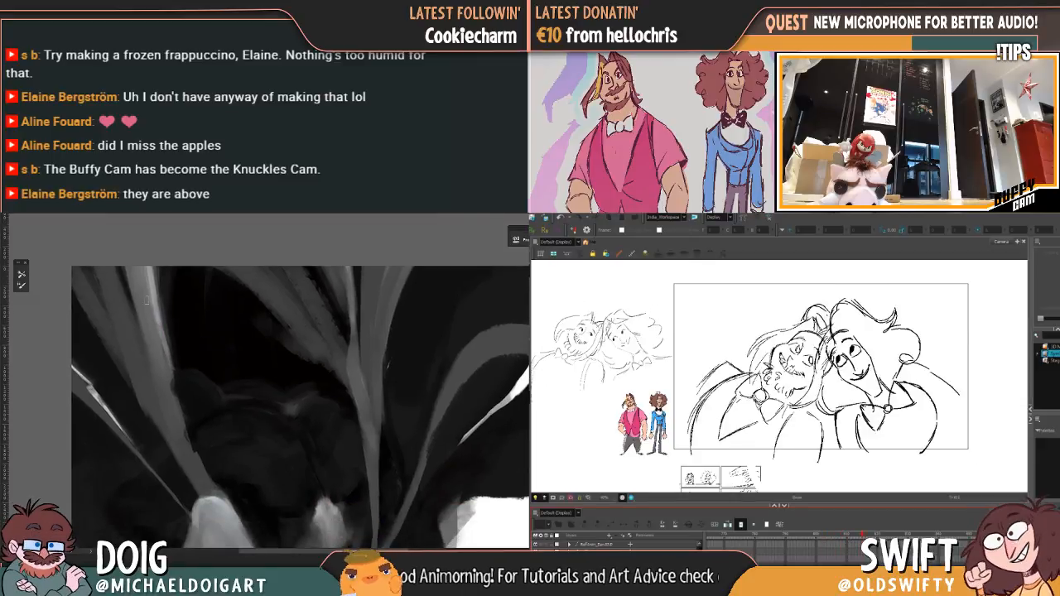
left_click_drag(146, 277, 166, 375)
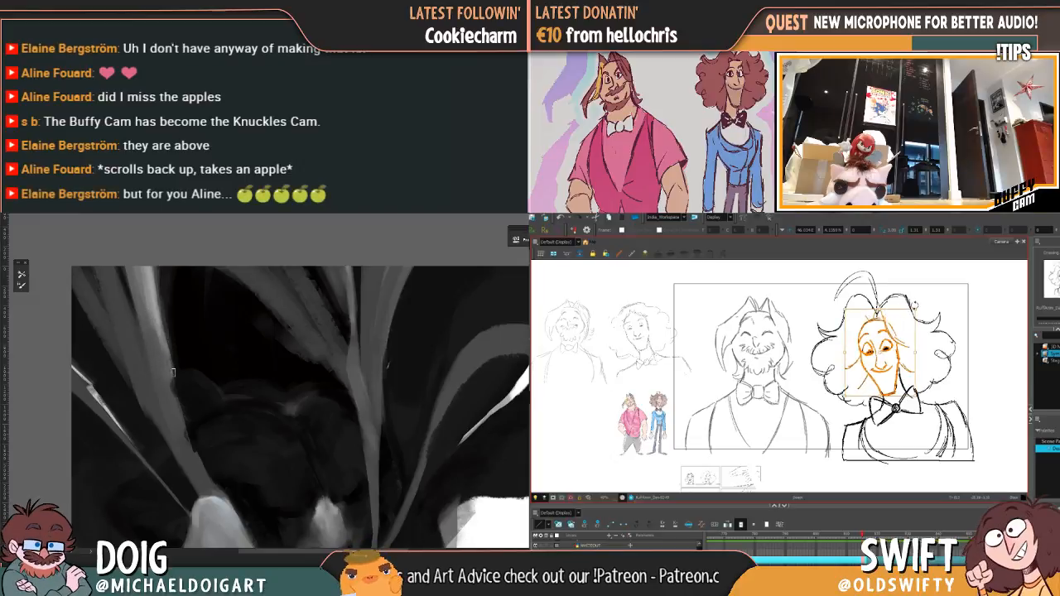
Step: Paint a lighter grey highlight on the curved strand's outer end, and select hair and eye lines of the curly-haired character's sketch
mouse_move(246, 408)
left_mouse_down()
mouse_move(229, 348)
mouse_move(193, 296)
mouse_move(213, 381)
left_mouse_up()
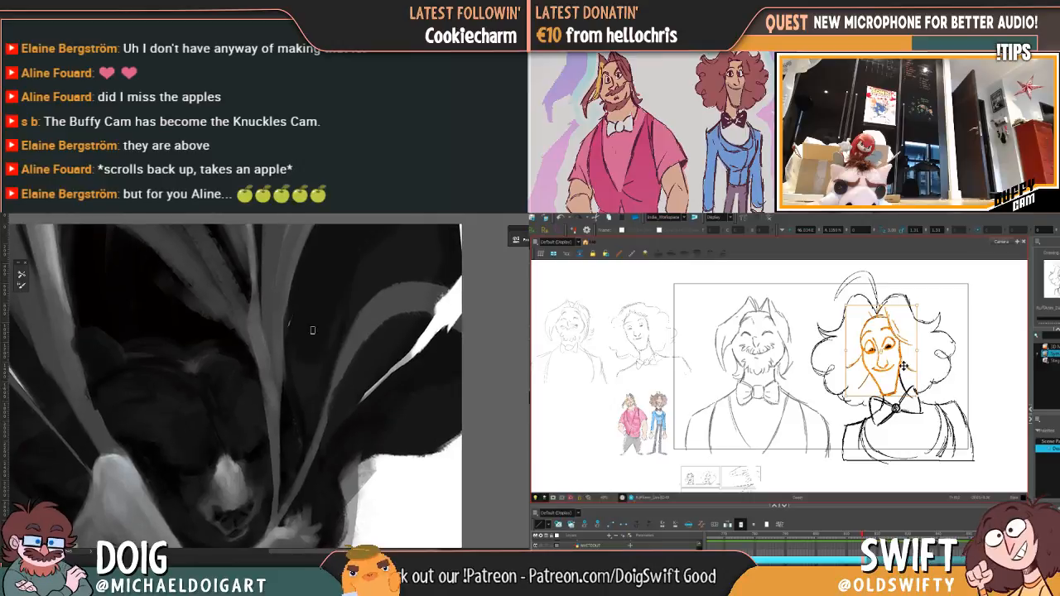
left_click_drag(425, 295, 446, 292)
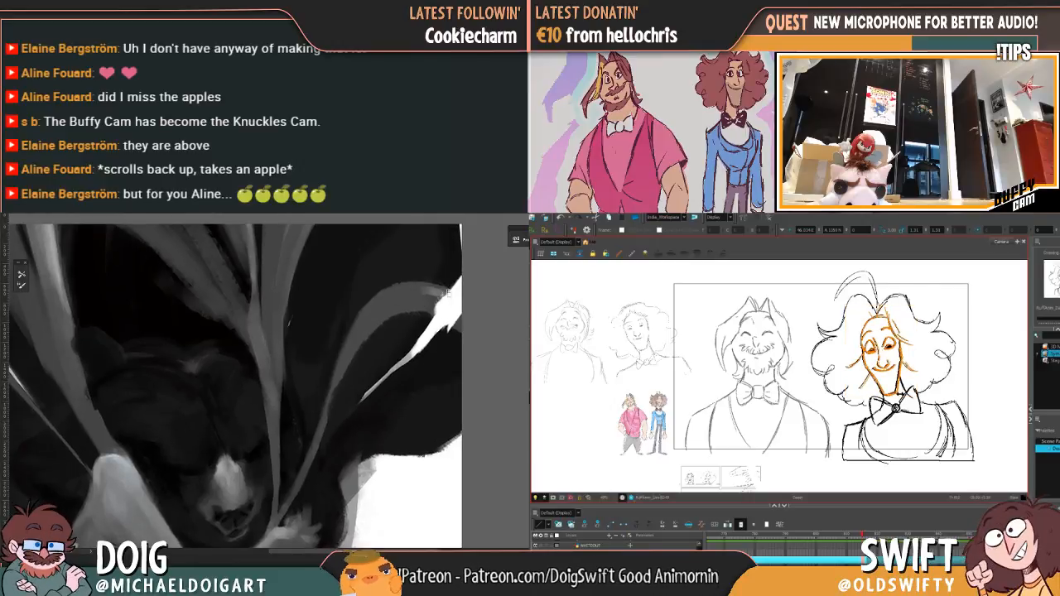
left_click(940, 353)
scroll(414, 280, "up", 1)
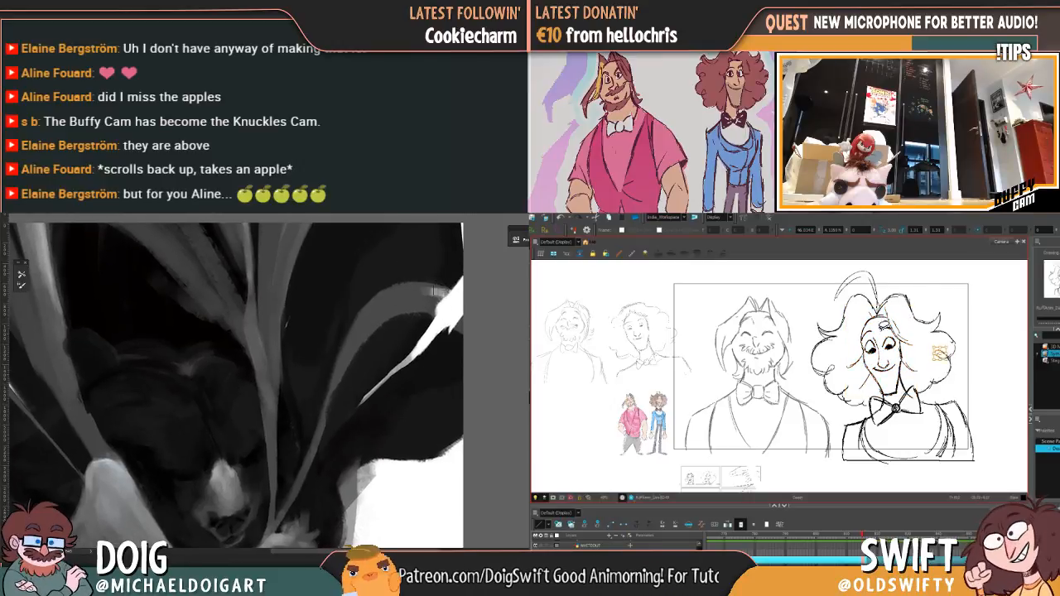
mouse_move(448, 293)
left_mouse_down()
mouse_move(389, 298)
mouse_move(437, 297)
mouse_move(387, 309)
mouse_move(419, 305)
mouse_move(404, 291)
mouse_move(386, 297)
mouse_move(422, 294)
mouse_move(373, 304)
left_mouse_up()
left_click(871, 348)
left_click(389, 311, "alt")
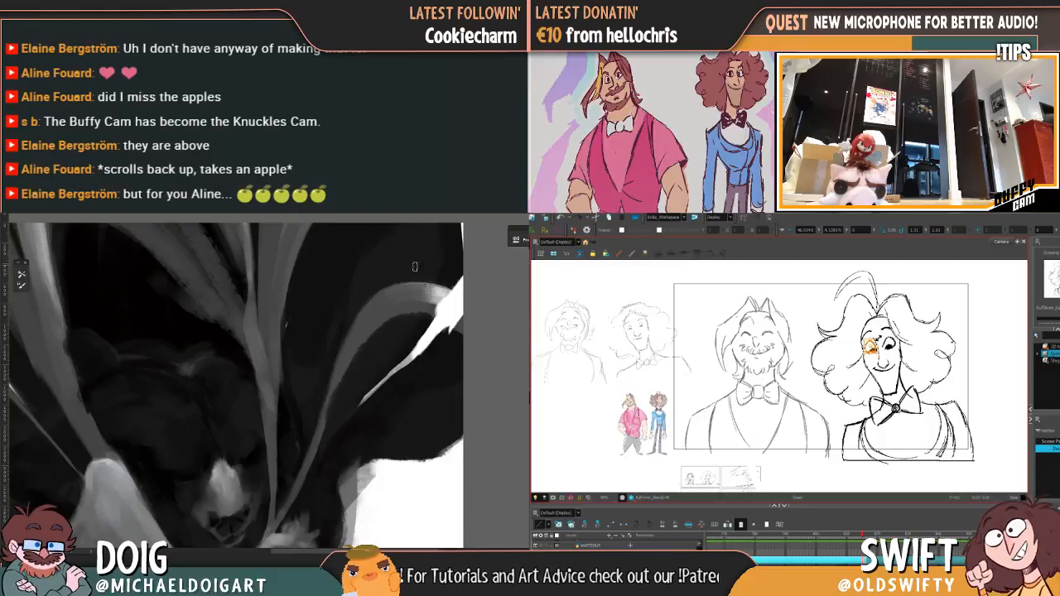
left_click_drag(394, 302, 406, 300)
Step: Adjust the curly-haired character's eye lines in the upright pose, and blend the grey highlight on the painting's curved strand
left_click(951, 332)
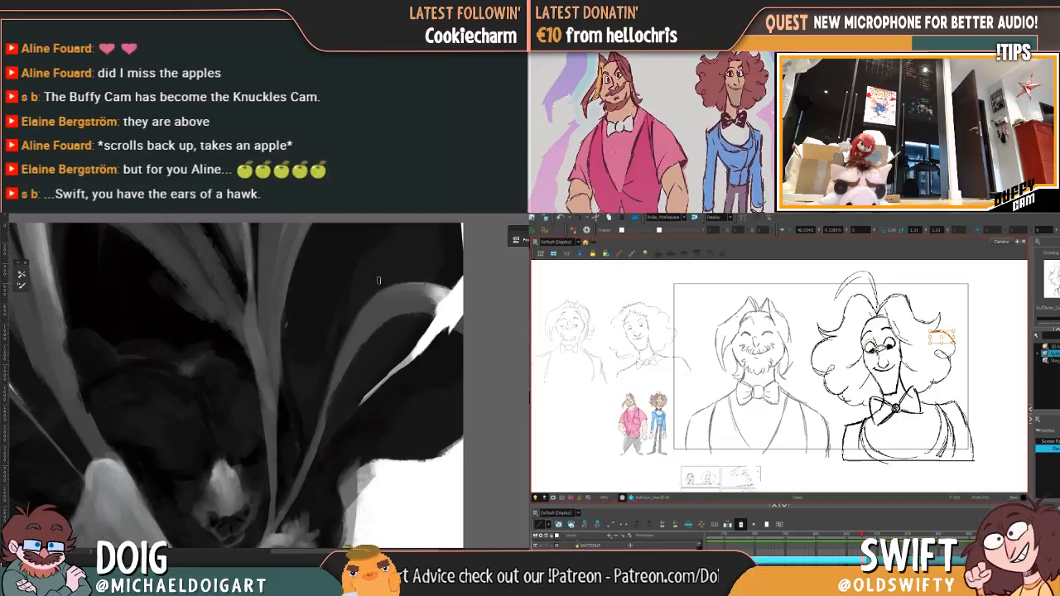
left_click(874, 352)
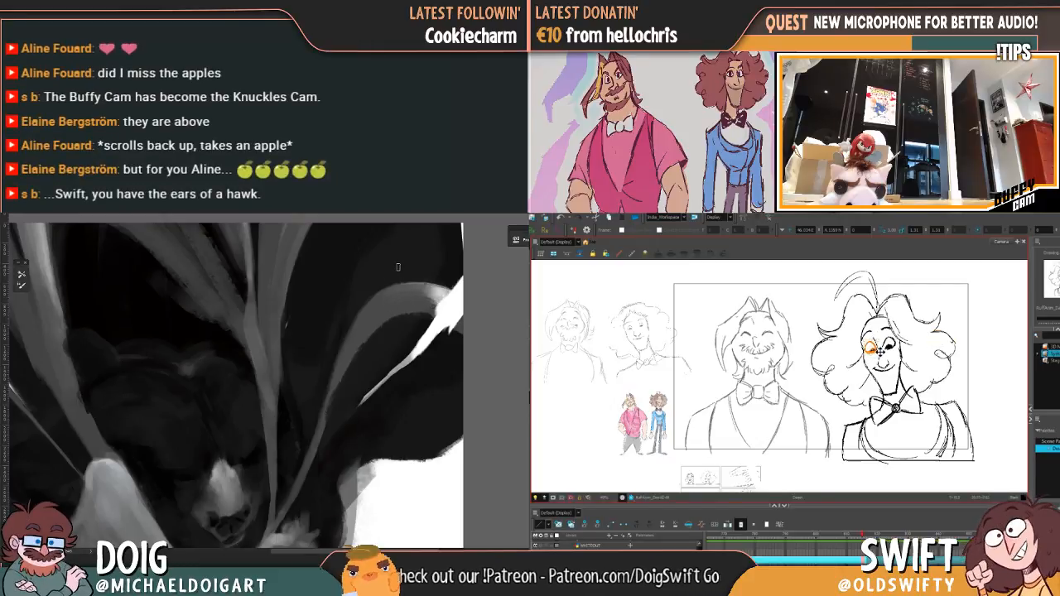
left_click(873, 349)
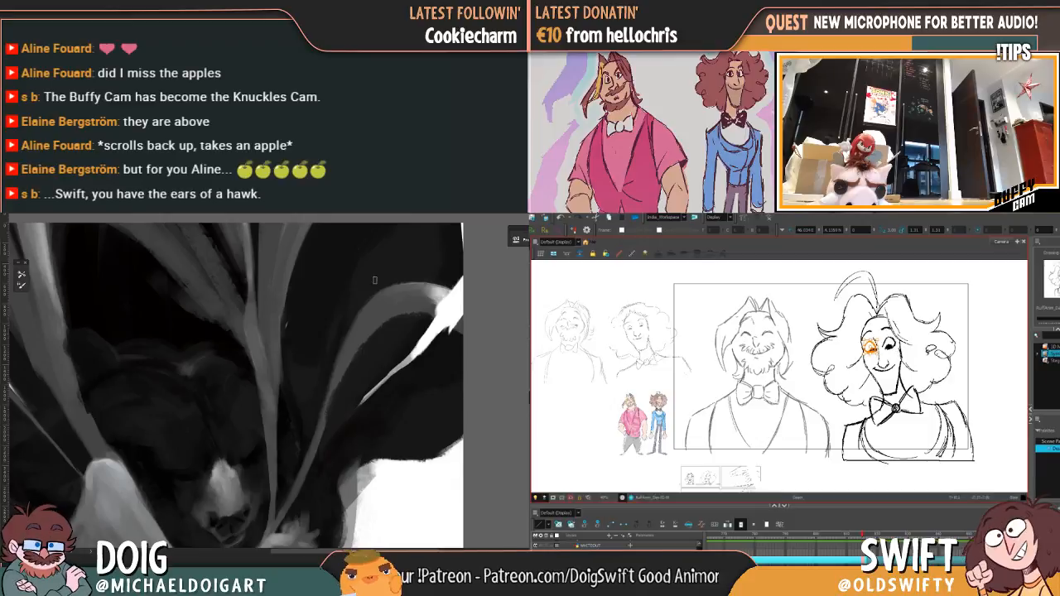
left_click(931, 348)
scroll(397, 244, "up", 1)
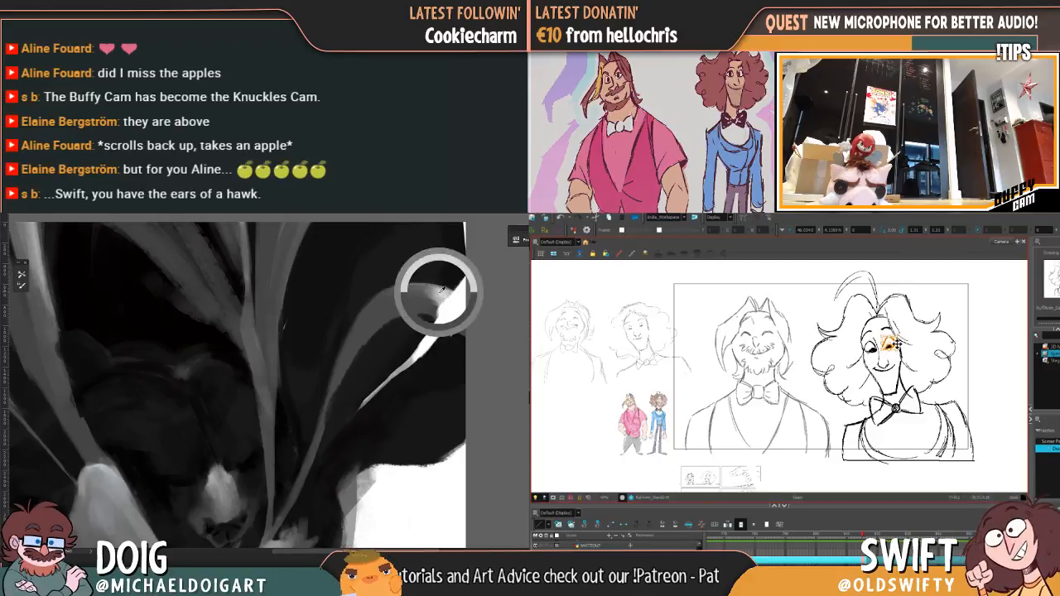
mouse_move(430, 294)
left_mouse_down()
mouse_move(391, 294)
mouse_move(429, 288)
left_mouse_up()
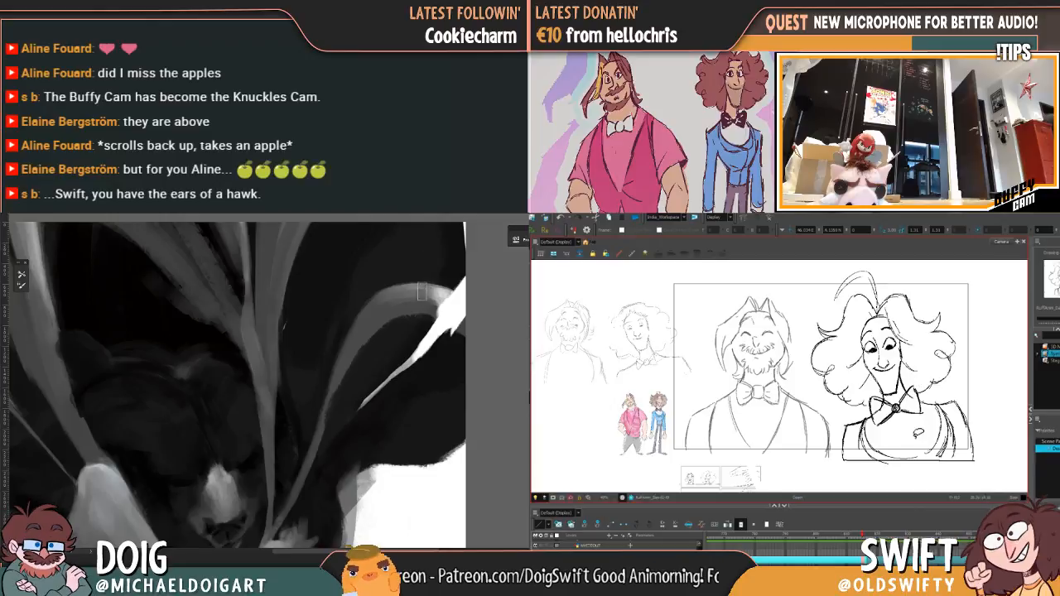
Step: Flip back and forth between the upright and leaning pose drawings to compare the curly-haired character
key("period")
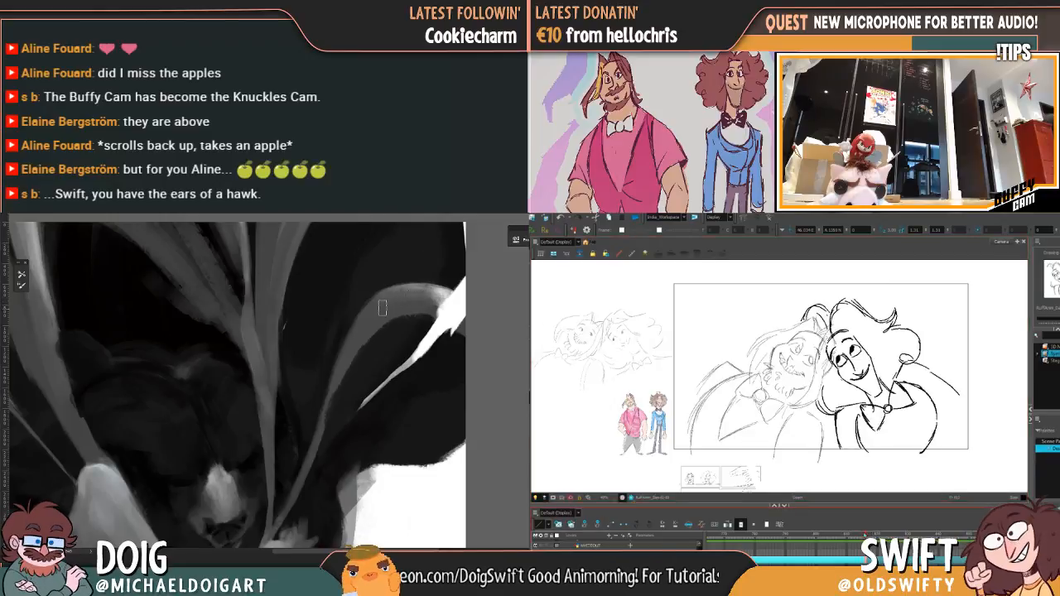
key("comma")
key("period")
key("period")
key("comma")
key("period")
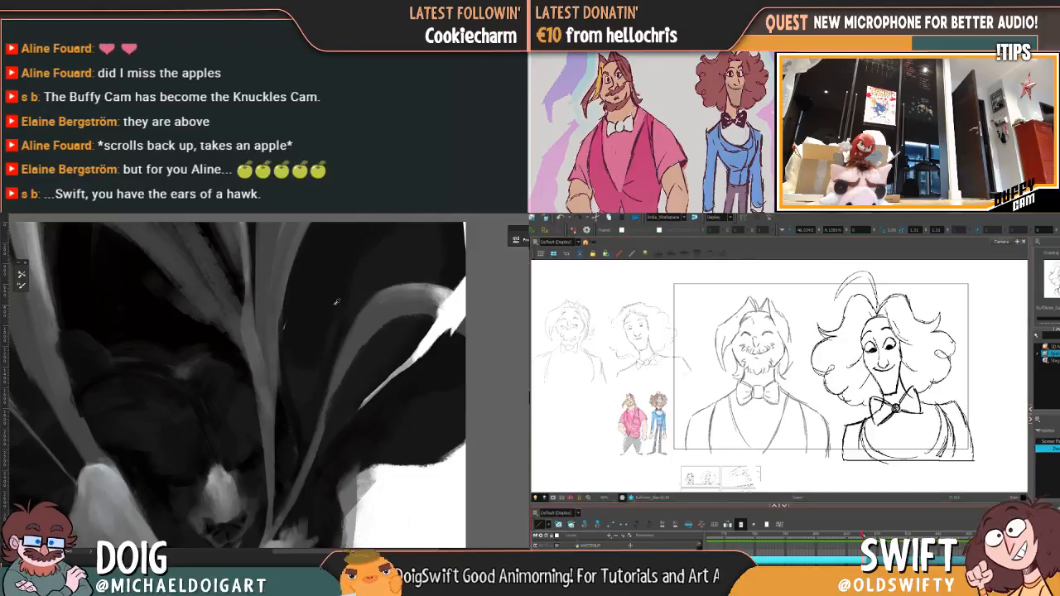
left_click(186, 329, "alt")
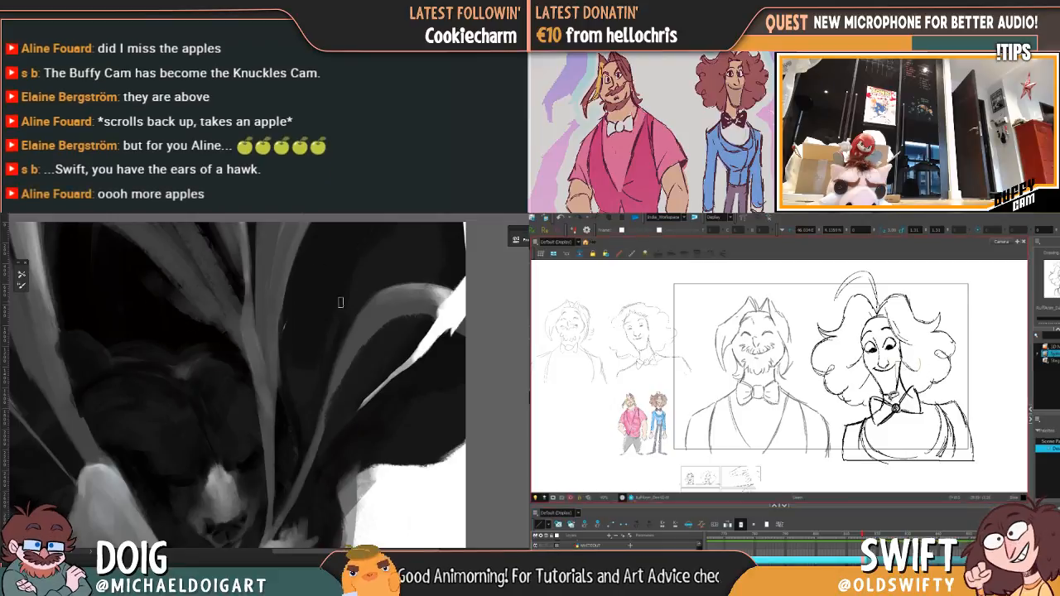
Step: Select the curly-haired character's facial features in the upright pose and shift them slightly sideways within the hair outline
mouse_move(850, 358)
left_mouse_down()
mouse_move(881, 314)
mouse_move(900, 311)
mouse_move(926, 374)
left_mouse_up()
key("ctrl+minus")
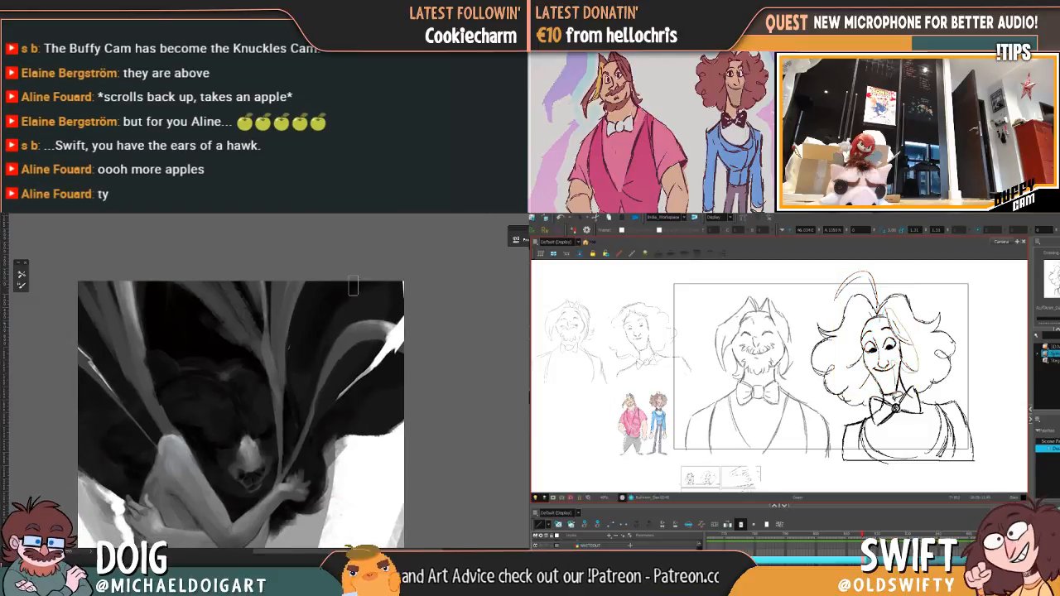
mouse_move(859, 374)
left_mouse_down()
mouse_move(860, 320)
mouse_move(887, 304)
mouse_move(900, 312)
left_mouse_up()
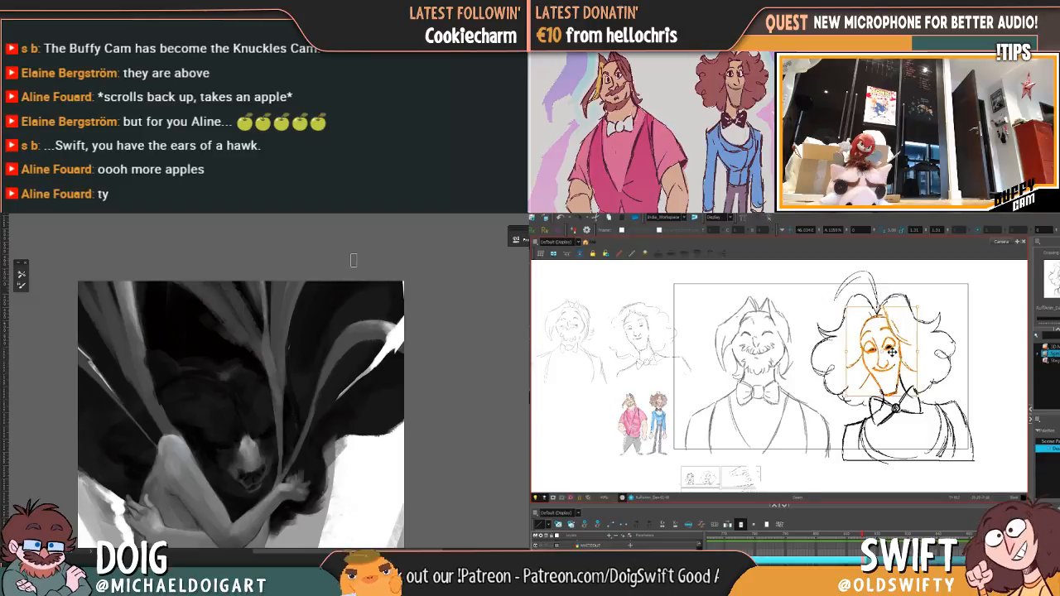
left_click_drag(893, 352, 897, 352)
left_click(939, 354)
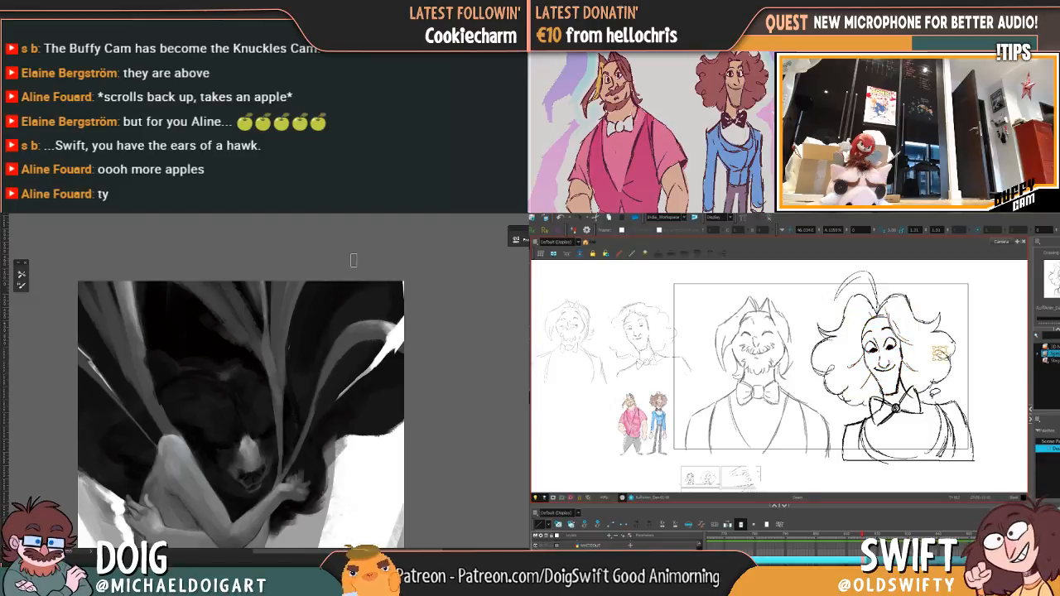
Step: Reselect the curly-haired character's face and neck lines in the upright pose and nudge them slightly upward
left_click_drag(863, 536, 862, 535)
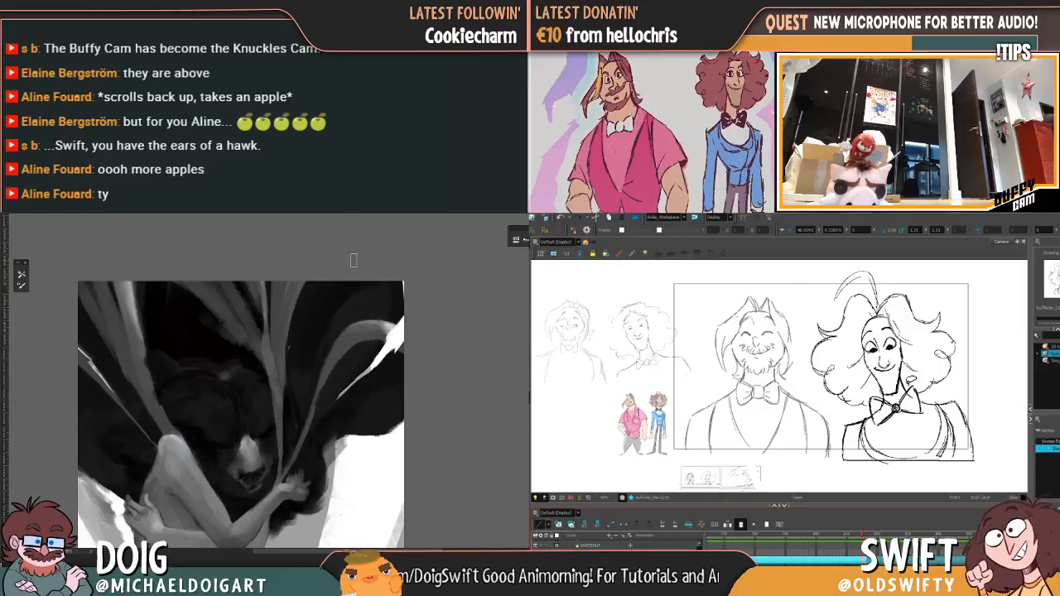
left_click(918, 364)
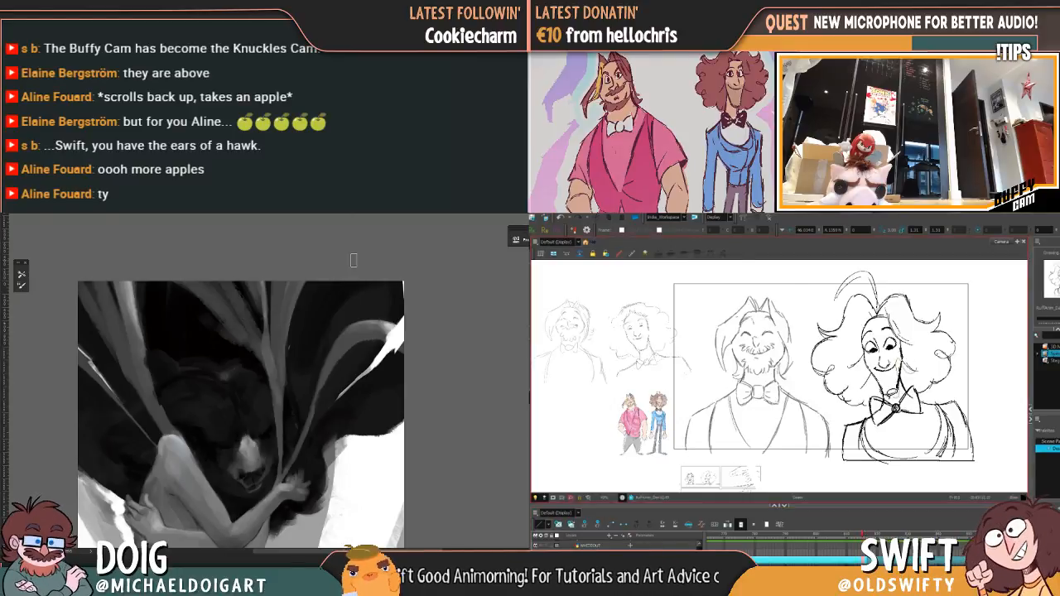
mouse_move(891, 393)
left_mouse_down()
mouse_move(853, 338)
mouse_move(881, 317)
mouse_move(907, 324)
mouse_move(918, 313)
left_mouse_up()
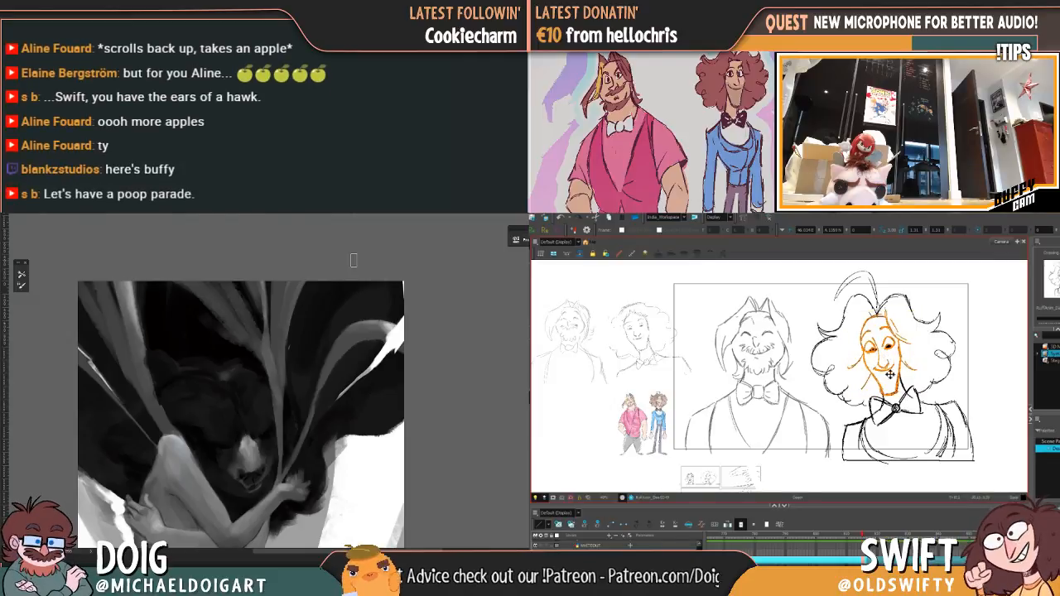
left_click_drag(895, 354, 896, 346)
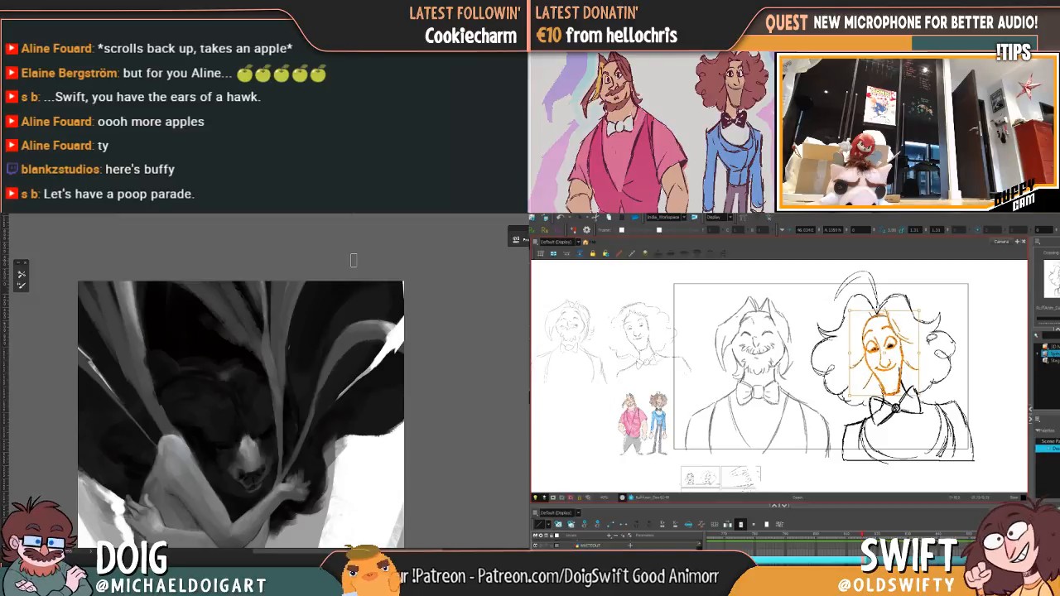
left_click(939, 348)
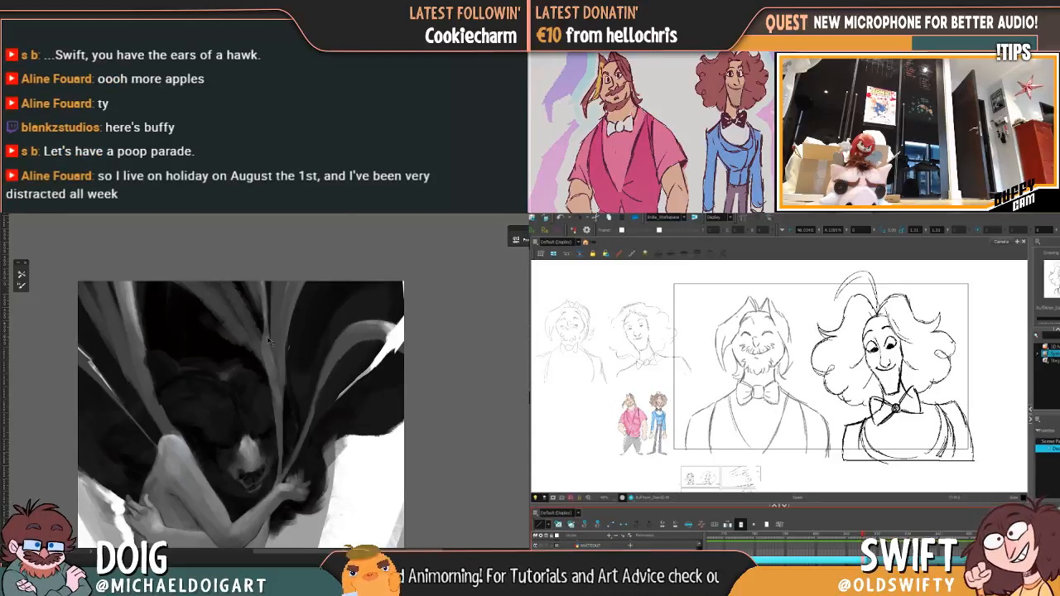
Step: Select the curly-haired character's face in the leaning pose drawing and delete it
scroll(286, 352, "up", 2)
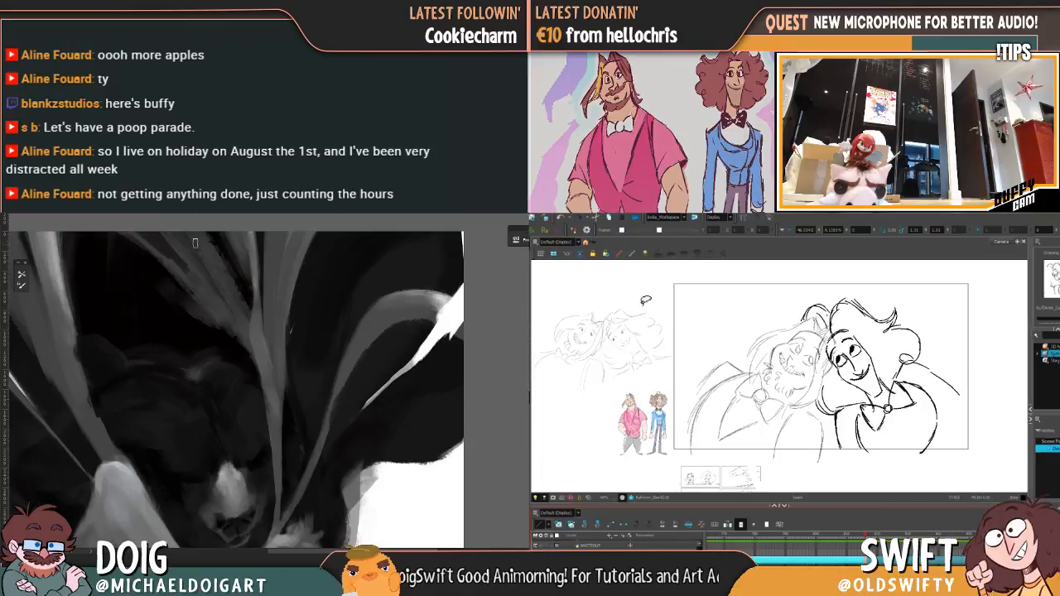
left_click_drag(186, 280, 200, 329)
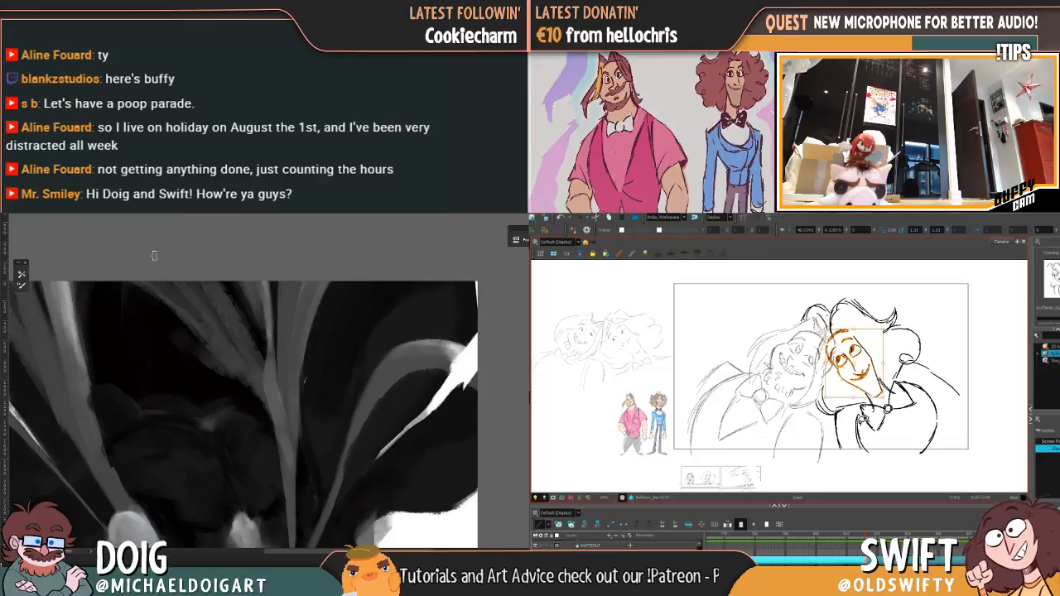
key("ctrl+minus")
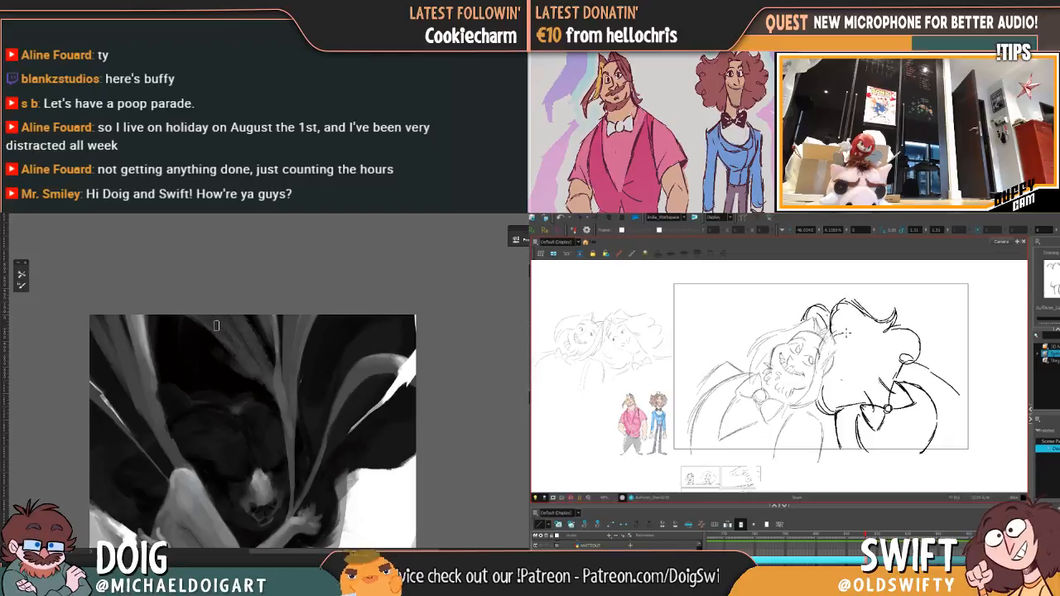
Step: Redraw the curly-haired character's jaw, eyes and smile in the leaning pose, and touch up the painting's strand above the bear
key("ctrl+plus")
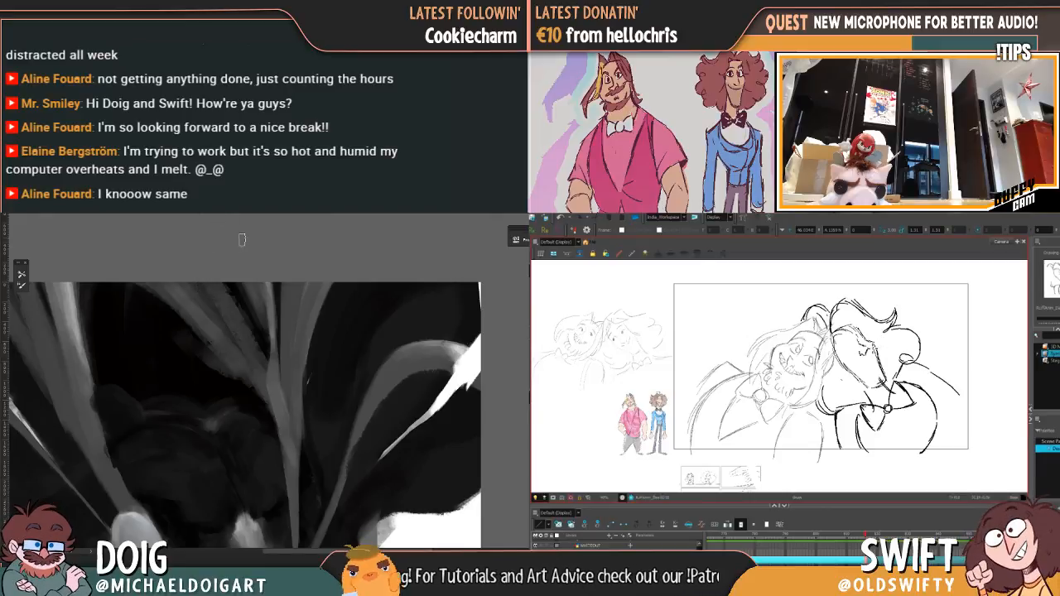
key("ctrl+plus")
key("ctrl+plus")
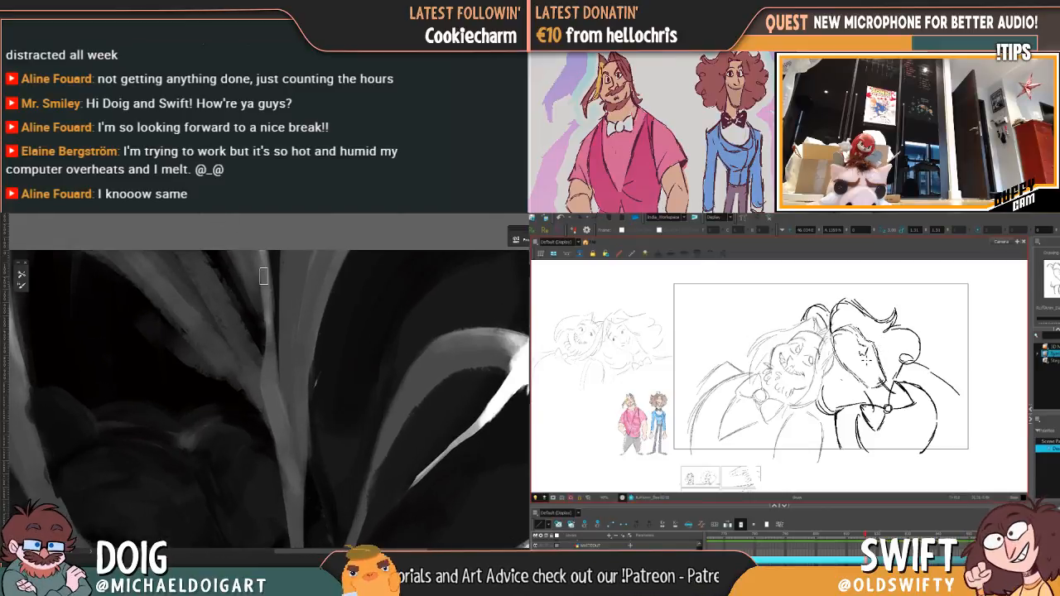
key("ctrl+minus")
key("ctrl+minus")
left_click_drag(254, 354, 262, 329)
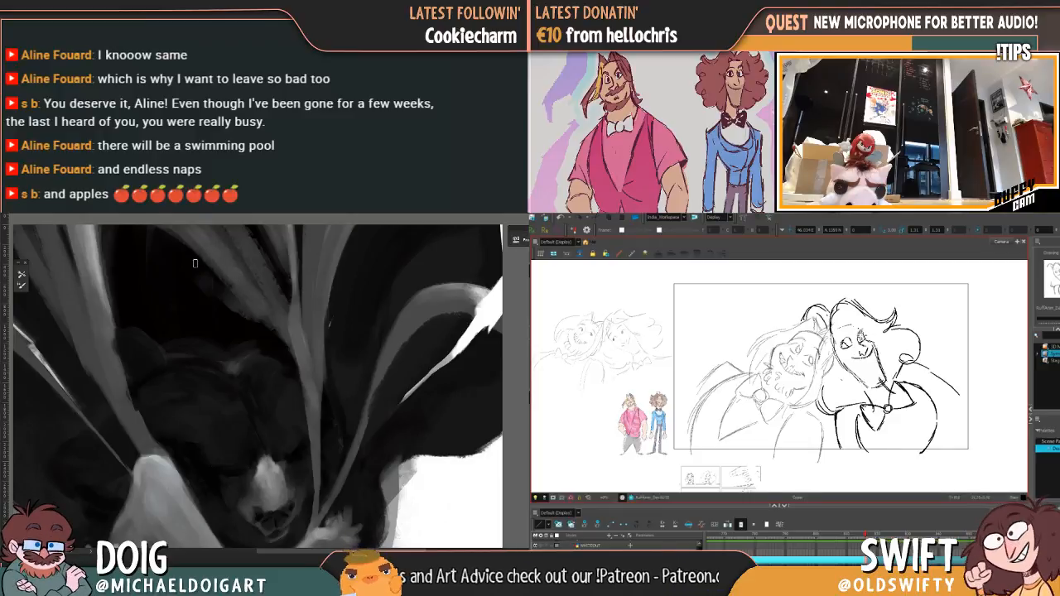
Step: Examine the painting's strands, the bear's head and the embracing figure at several zoom levels
key("ctrl+minus")
left_click(165, 316, "alt")
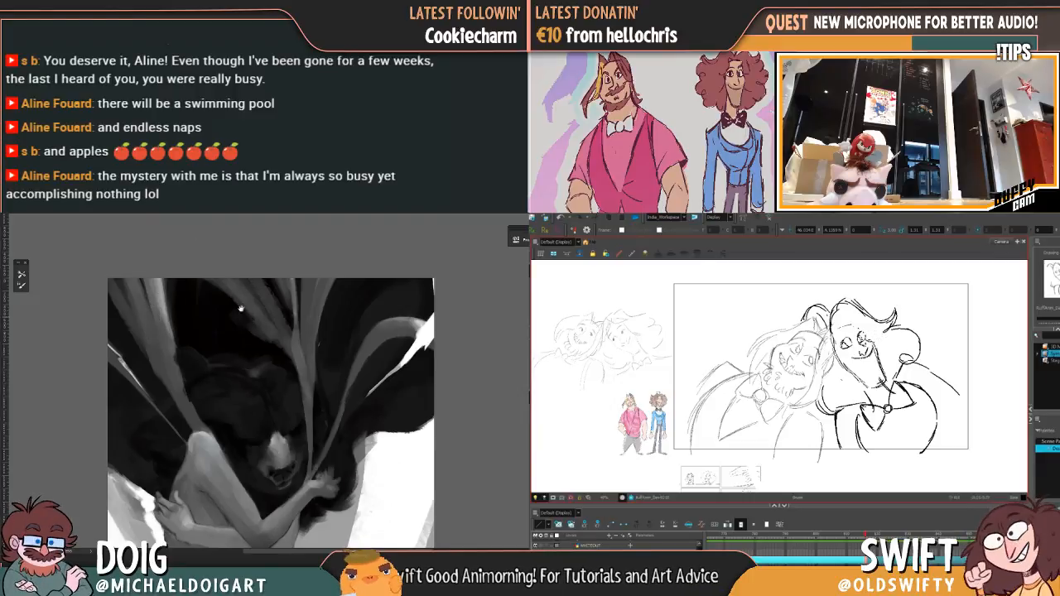
mouse_move(241, 309)
left_mouse_down()
mouse_move(228, 280)
mouse_move(241, 305)
mouse_move(236, 296)
left_mouse_up()
key("ctrl+plus")
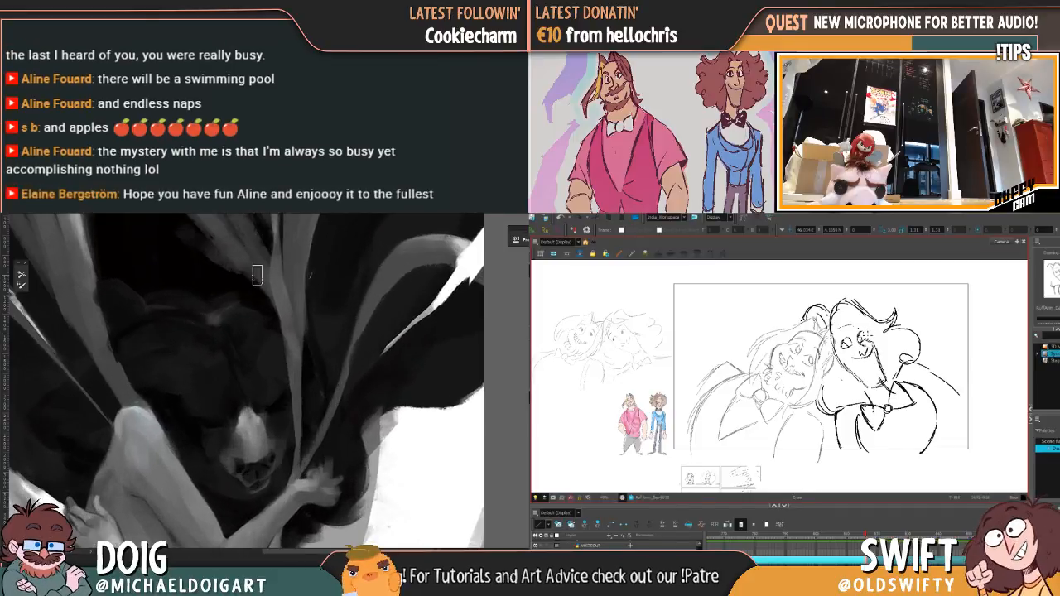
mouse_move(245, 275)
left_mouse_down()
mouse_move(227, 345)
mouse_move(221, 310)
left_mouse_up()
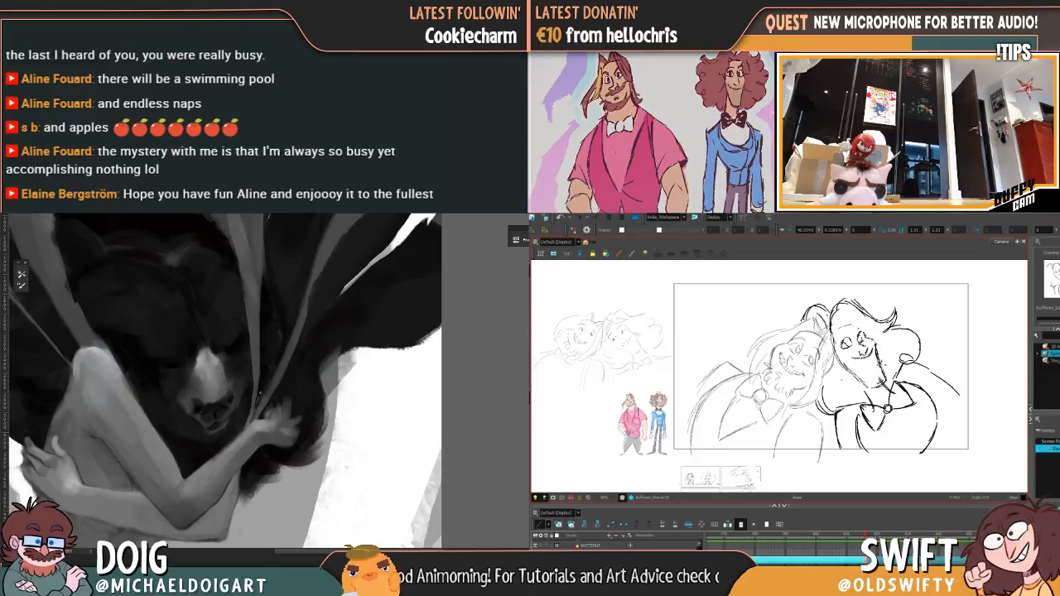
key("ctrl+minus")
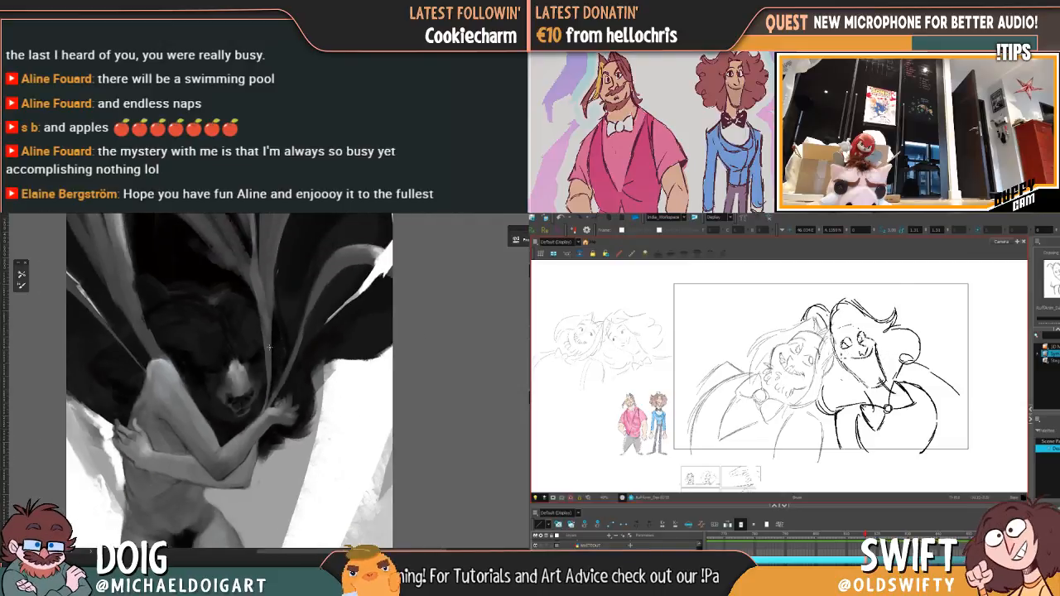
key("ctrl+minus")
key("ctrl+plus")
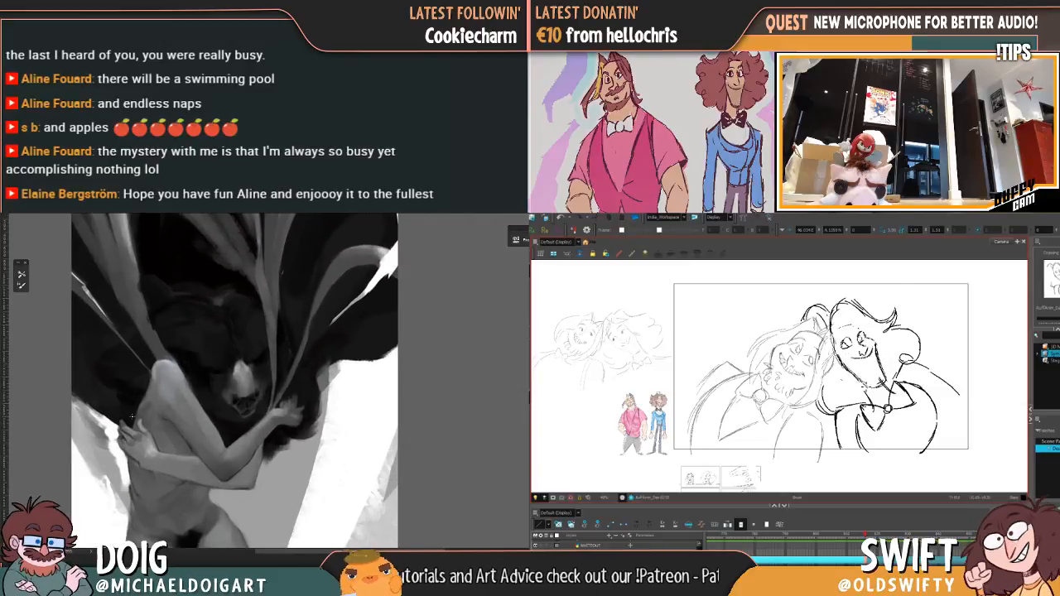
key("ctrl+minus")
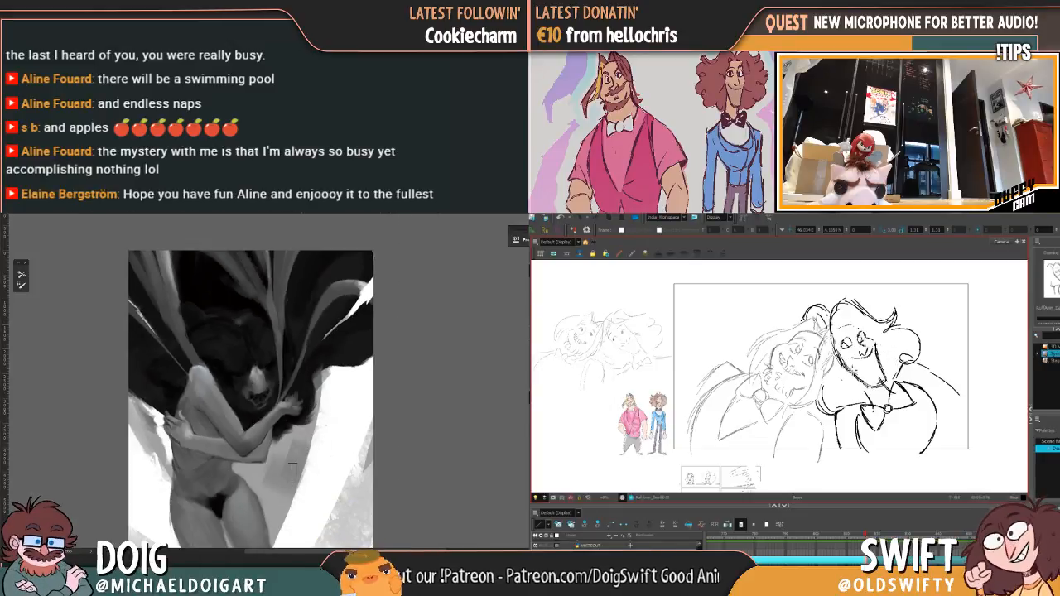
scroll(322, 369, "down", 3)
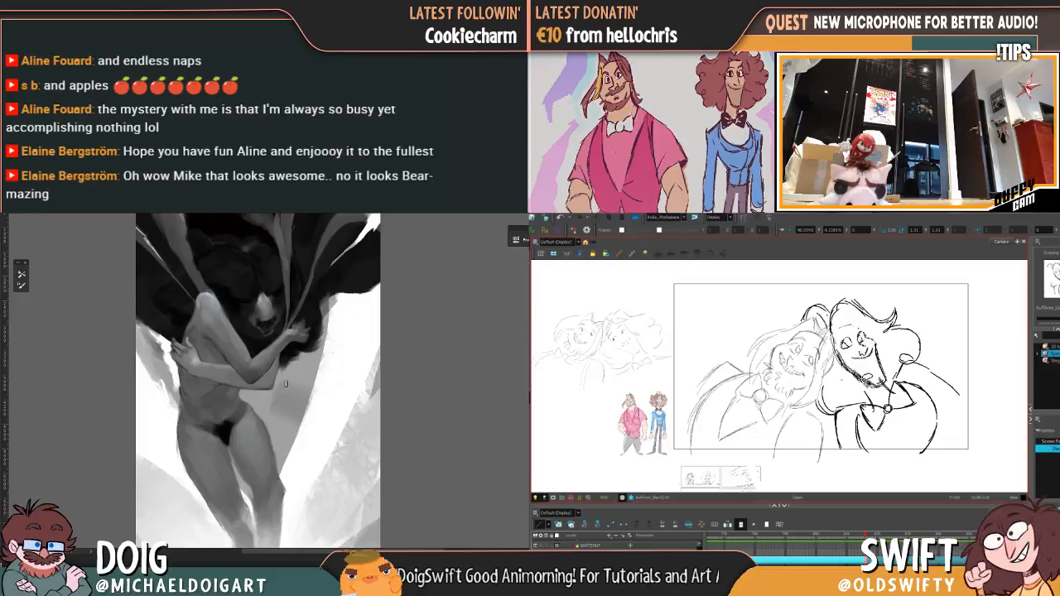
Step: Select the stray neck lines under the curly-haired character's chin in the leaning pose and delete them
mouse_move(864, 383)
left_mouse_down()
mouse_move(845, 358)
mouse_move(891, 386)
left_mouse_up()
left_click(901, 360)
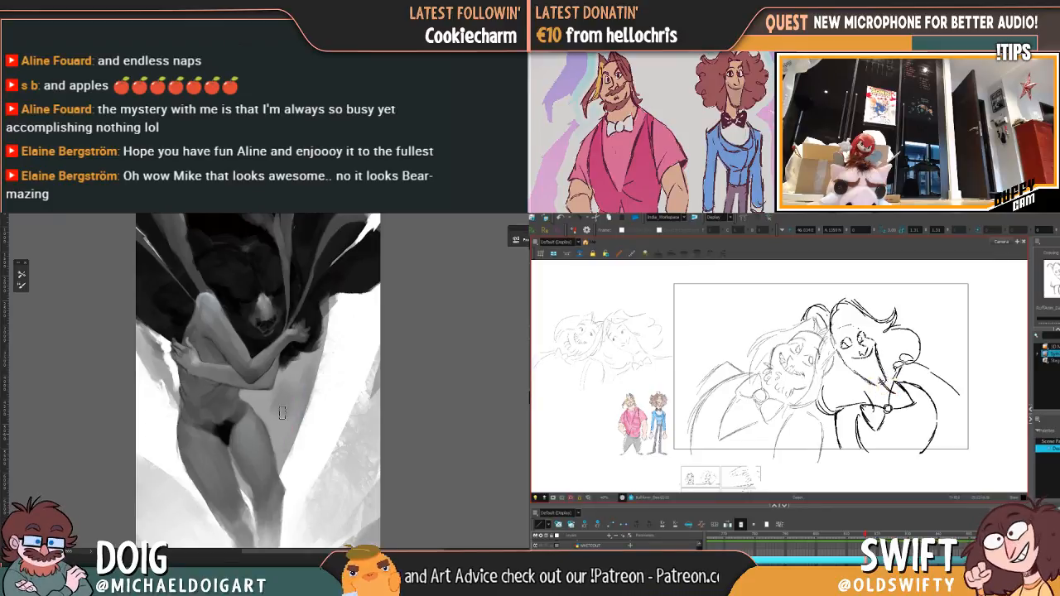
left_click(886, 382)
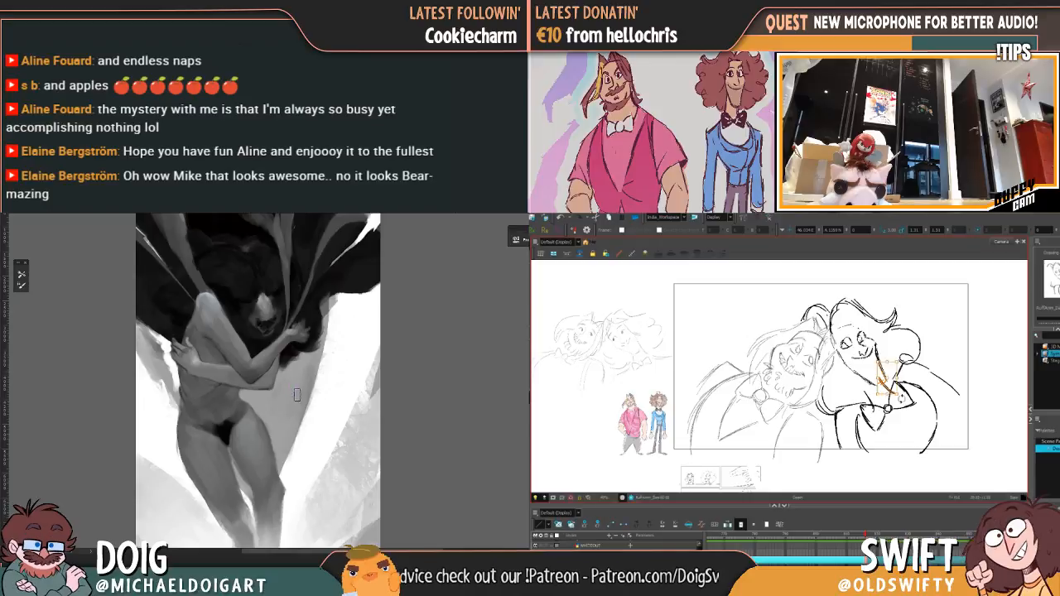
left_click(912, 399)
left_click(889, 387)
key("Delete")
key("ctrl+0")
left_click(885, 382)
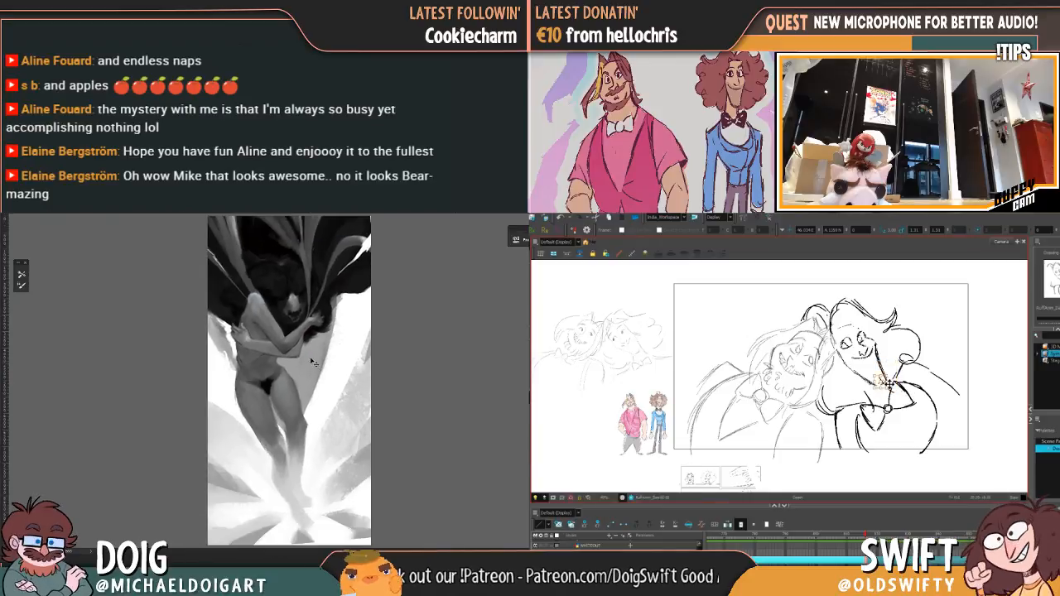
Step: Sample the light grey of the bear's muzzle and reduce the brush size for detail painting
left_click_drag(290, 379, 322, 327)
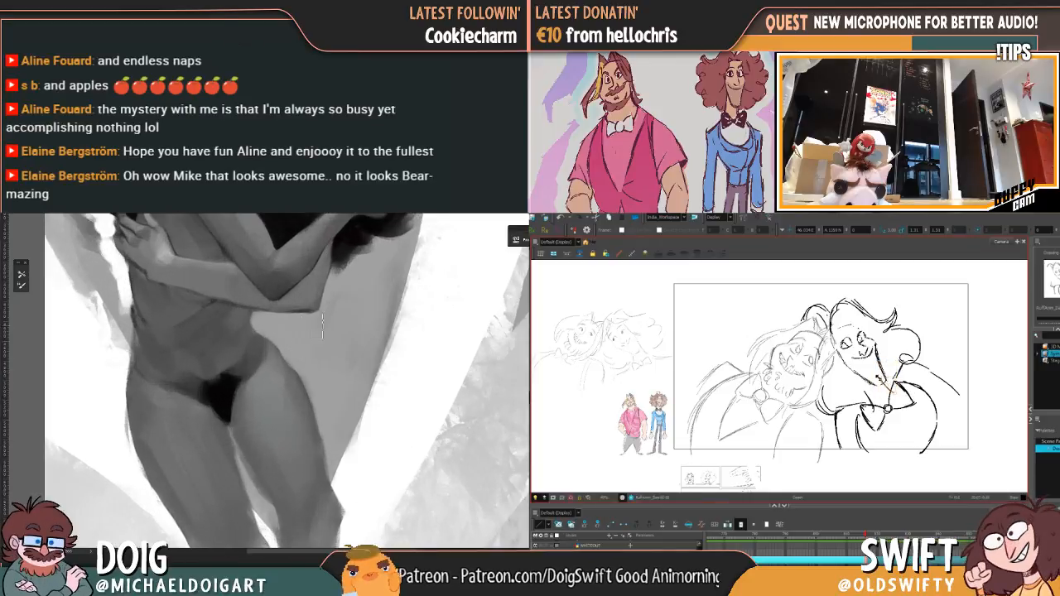
mouse_move(305, 244)
left_mouse_down()
mouse_move(282, 395)
mouse_move(247, 434)
left_mouse_up()
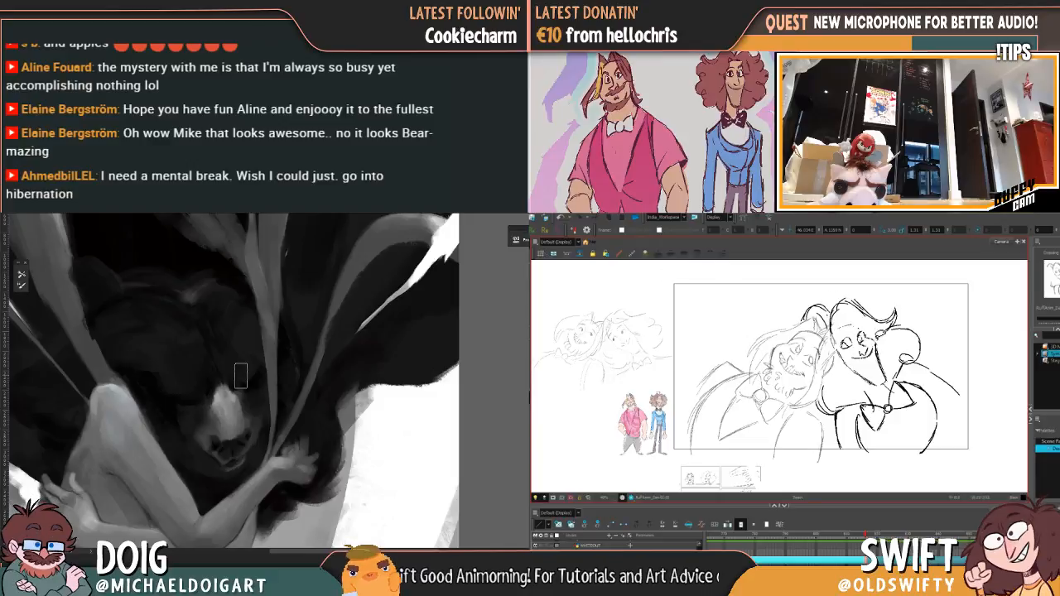
left_click(215, 398, "alt")
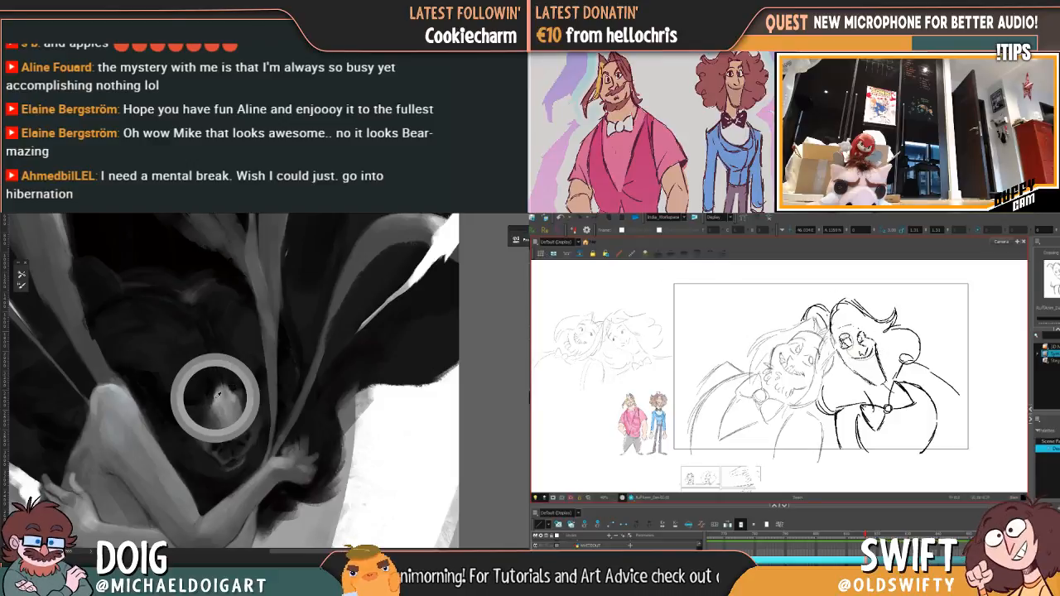
key("ctrl+plus")
key("bracketleft")
key("bracketleft")
key("bracketleft")
key("bracketleft")
Step: Delete the jaw line of the leaning curly-haired character and redraw it with a more angular chin
mouse_move(883, 337)
left_mouse_down()
mouse_move(887, 349)
mouse_move(875, 326)
mouse_move(867, 336)
left_mouse_up()
left_click(891, 346)
left_click(886, 370)
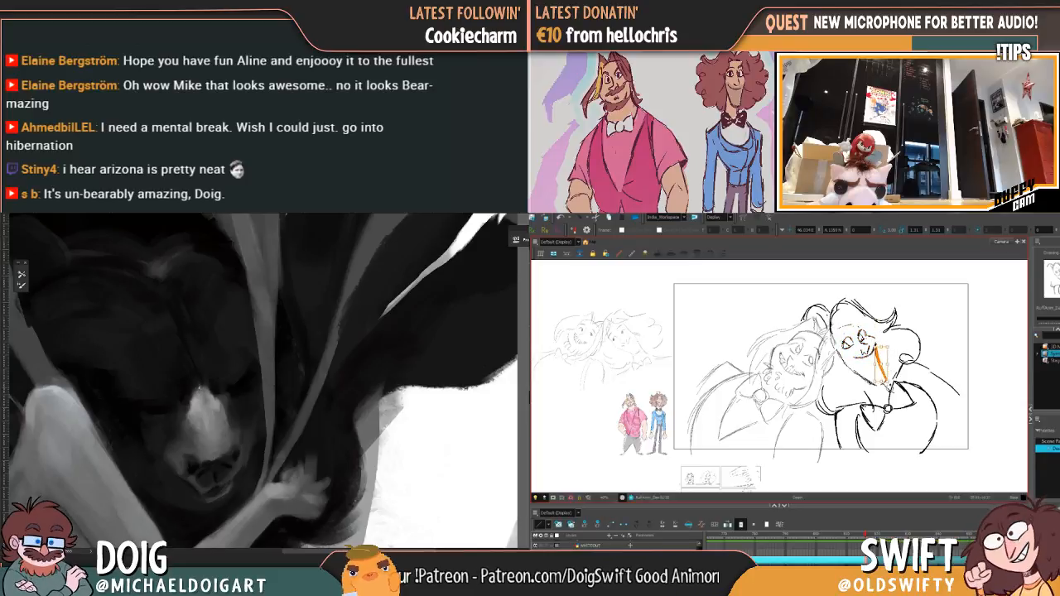
key("Delete")
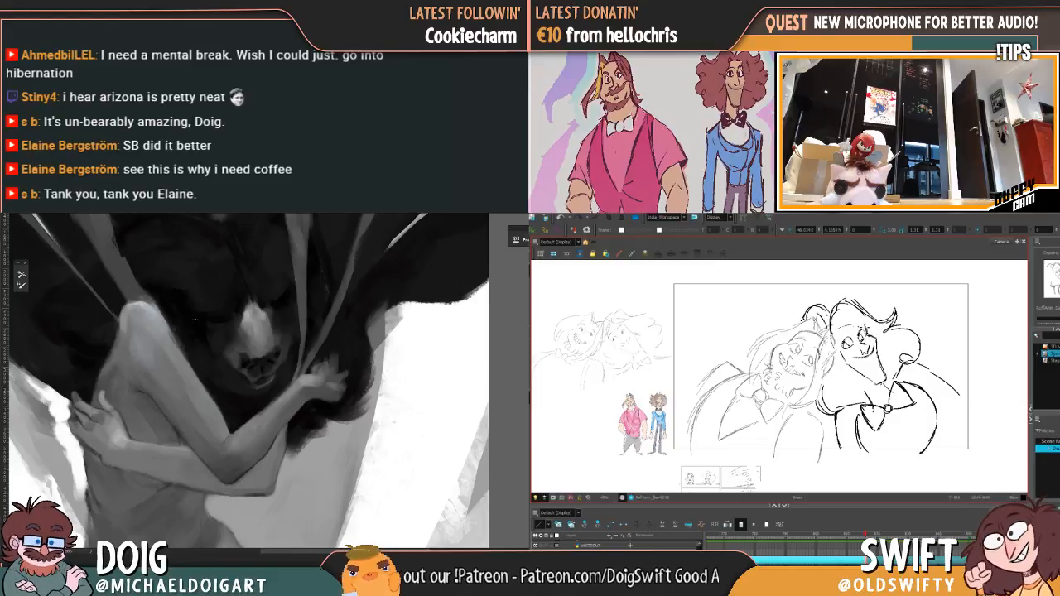
Step: Draw the hairline strands and the side of the face on the leaning curly-haired character, and check the painting's figure
mouse_move(858, 328)
left_mouse_down()
mouse_move(869, 331)
mouse_move(853, 331)
mouse_move(867, 331)
mouse_move(853, 309)
mouse_move(842, 349)
left_mouse_up()
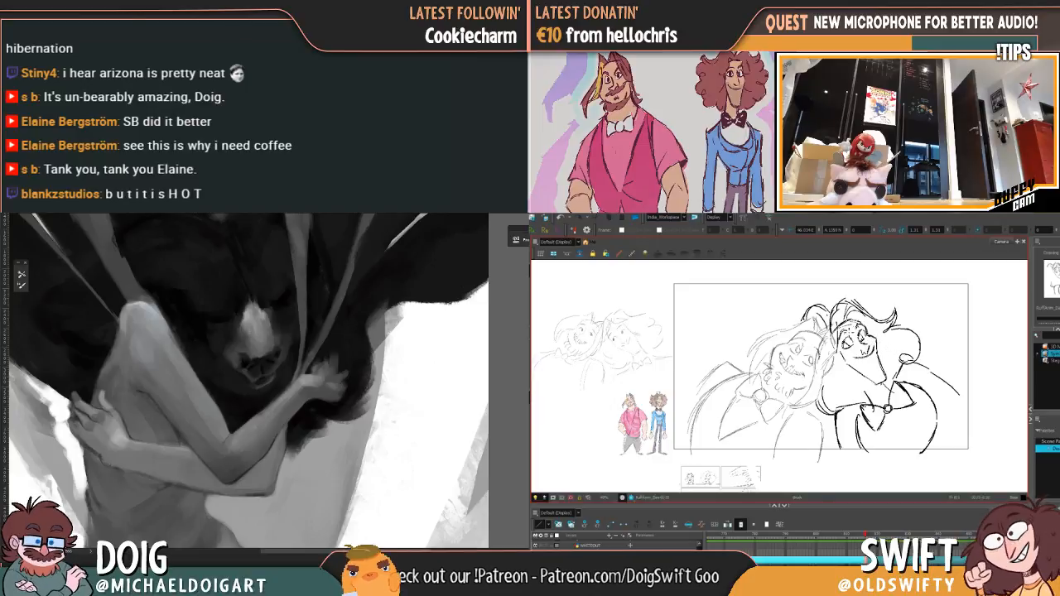
left_click_drag(834, 354, 845, 364)
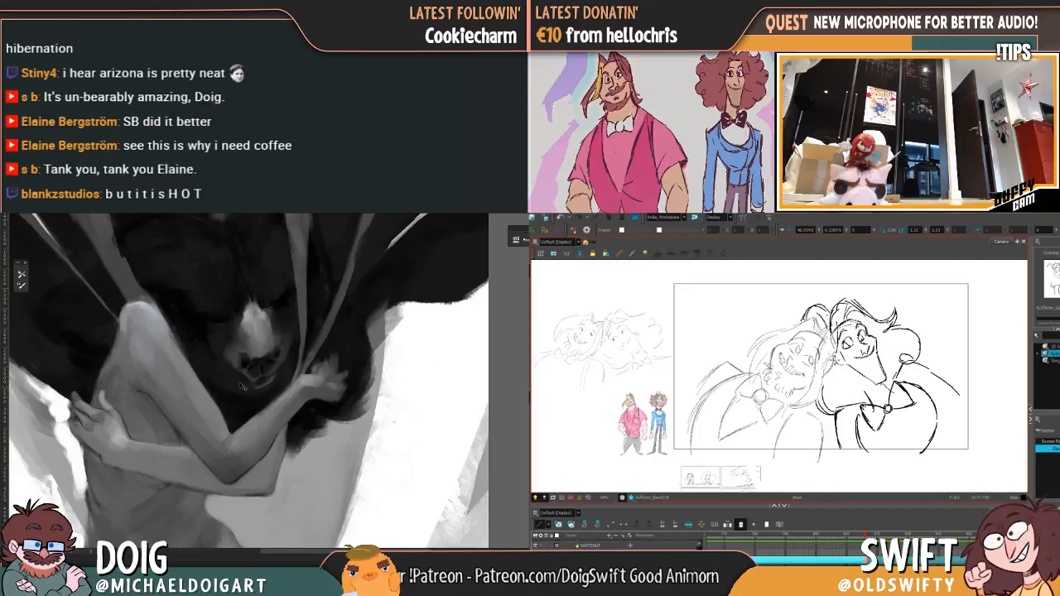
scroll(244, 387, "down", 5)
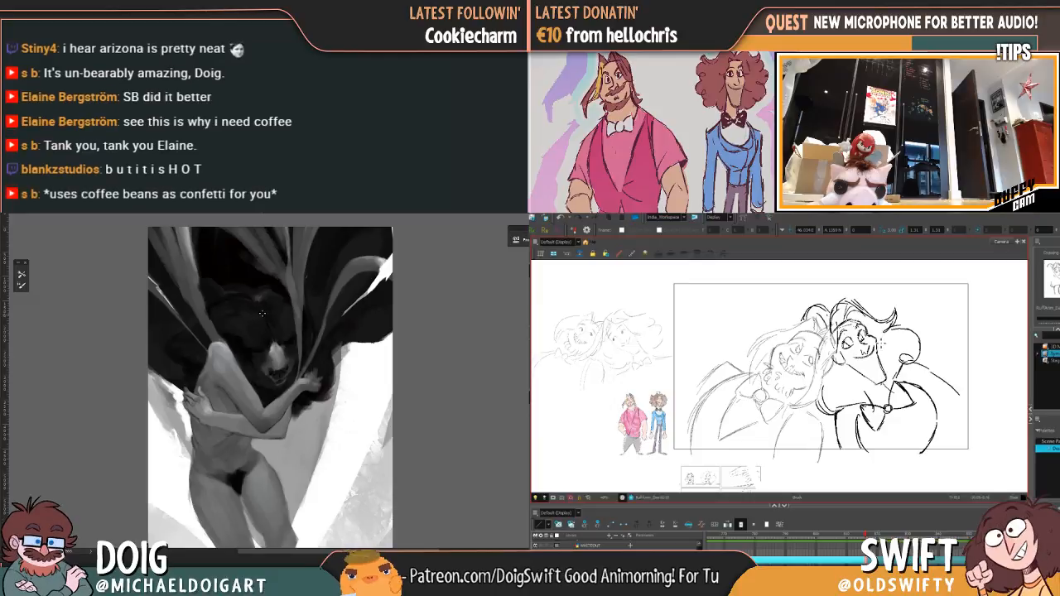
mouse_move(274, 389)
left_mouse_down()
mouse_move(266, 343)
mouse_move(269, 429)
left_mouse_up()
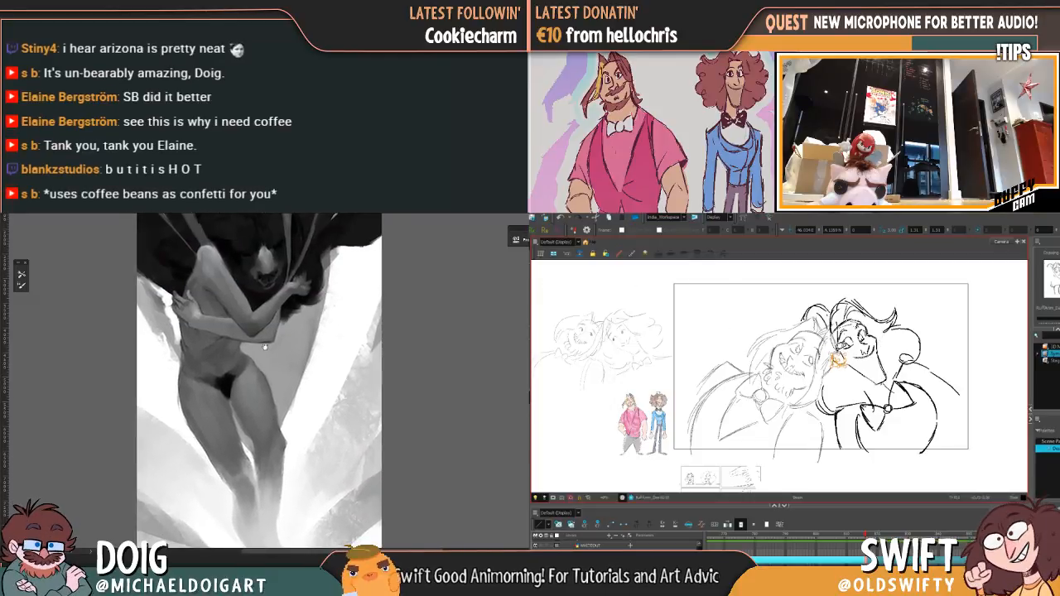
mouse_move(265, 348)
left_mouse_down()
mouse_move(264, 338)
mouse_move(258, 357)
left_mouse_up()
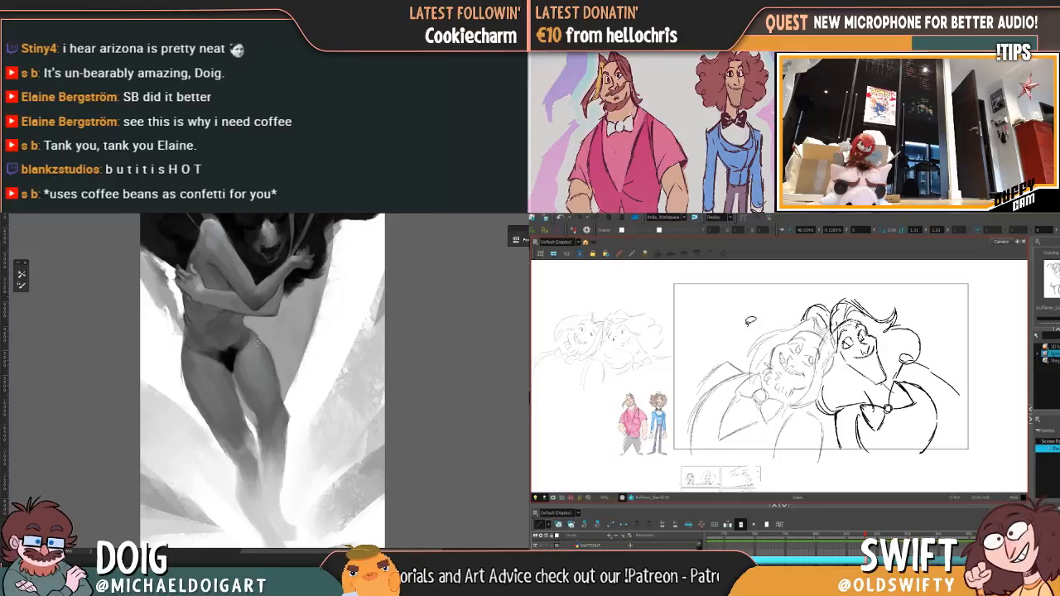
scroll(260, 296, "up", 5)
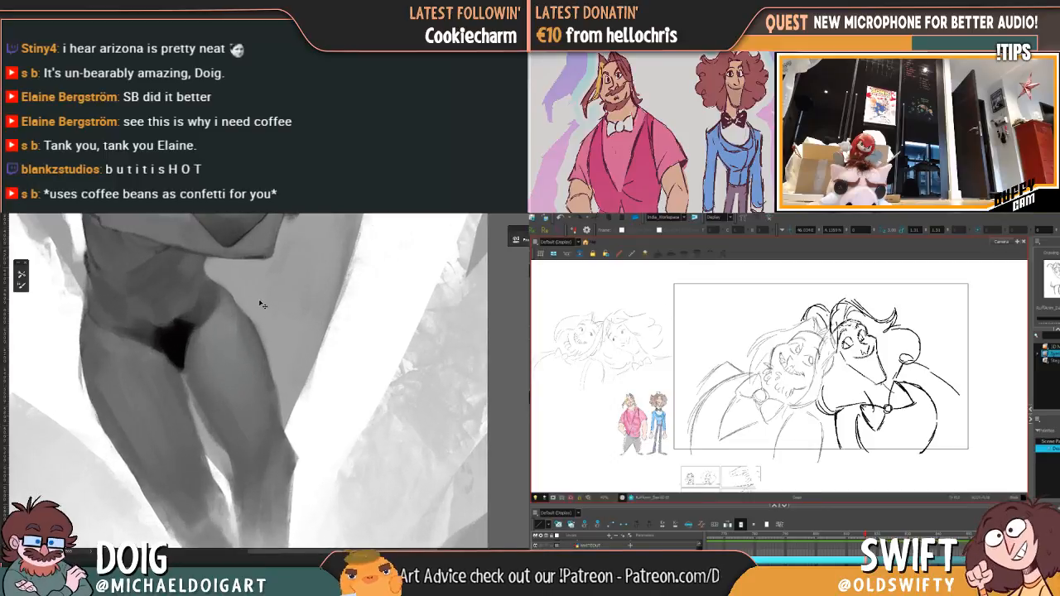
Step: Sample the light grey of the embracing figure's raised shoulder and refine the shading along that arm down to the elbow
mouse_move(250, 342)
left_mouse_down()
mouse_move(253, 323)
mouse_move(281, 309)
left_mouse_up()
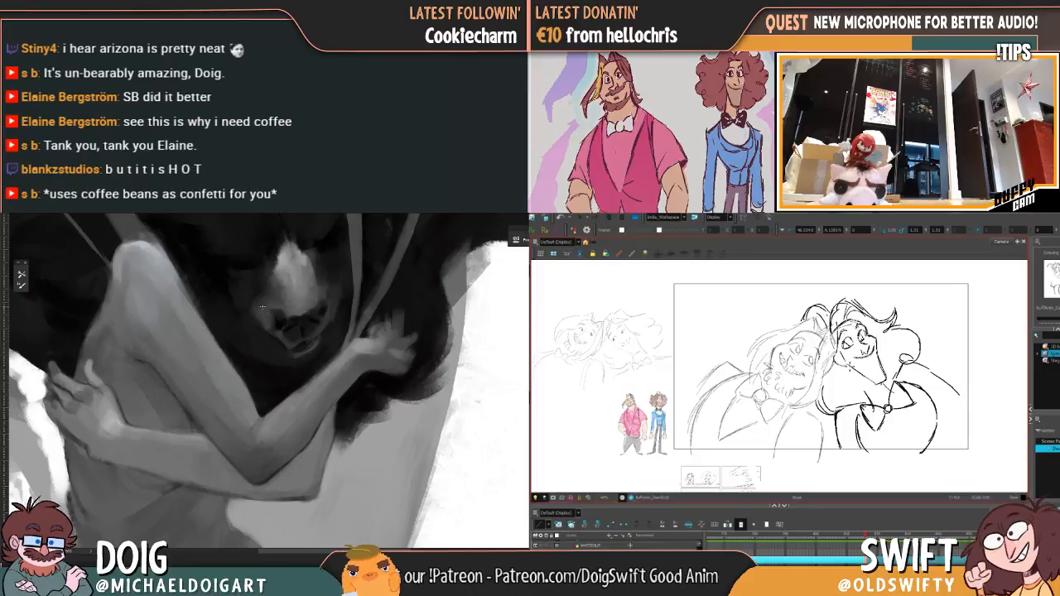
left_click(115, 272, "alt")
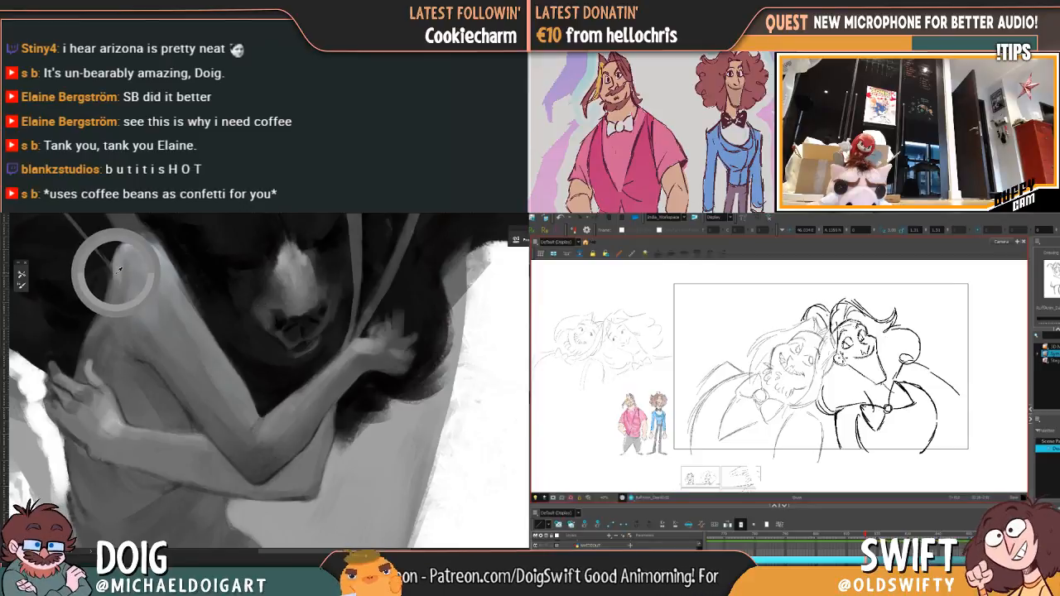
left_click(118, 271, "alt")
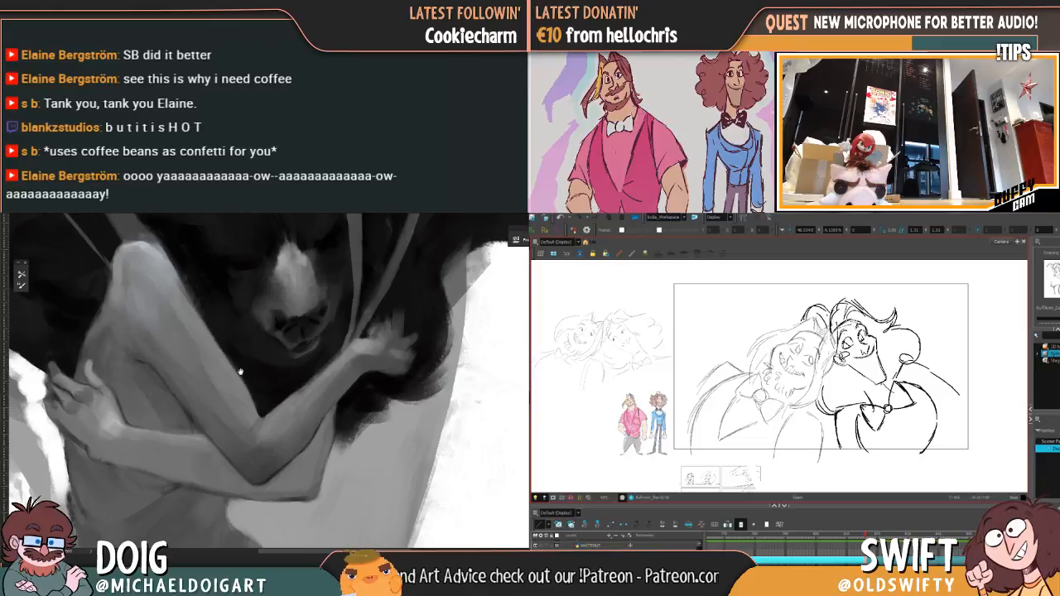
left_click_drag(233, 340, 239, 372)
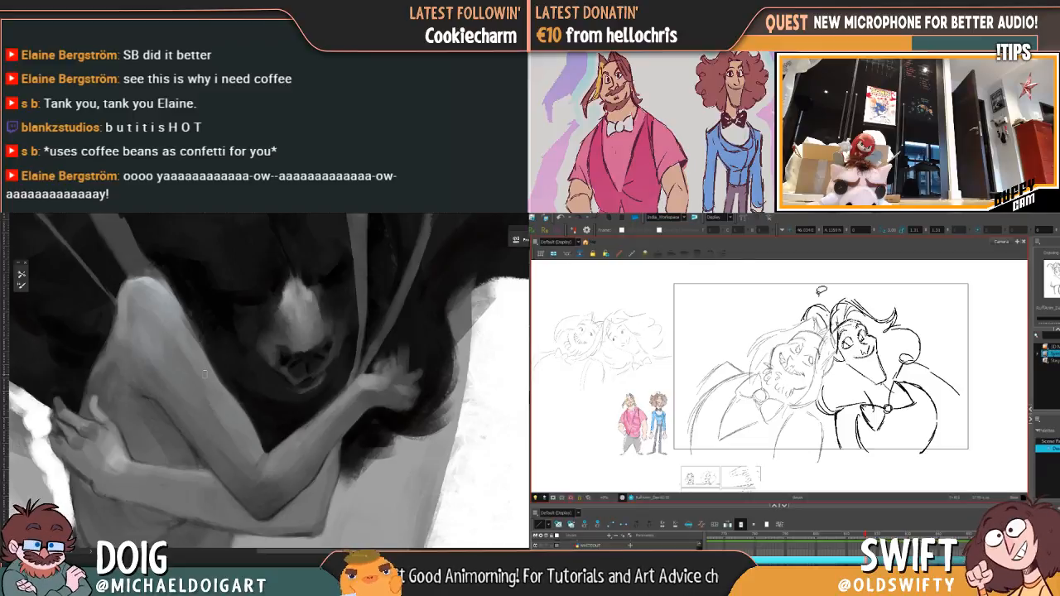
left_click_drag(192, 327, 189, 337)
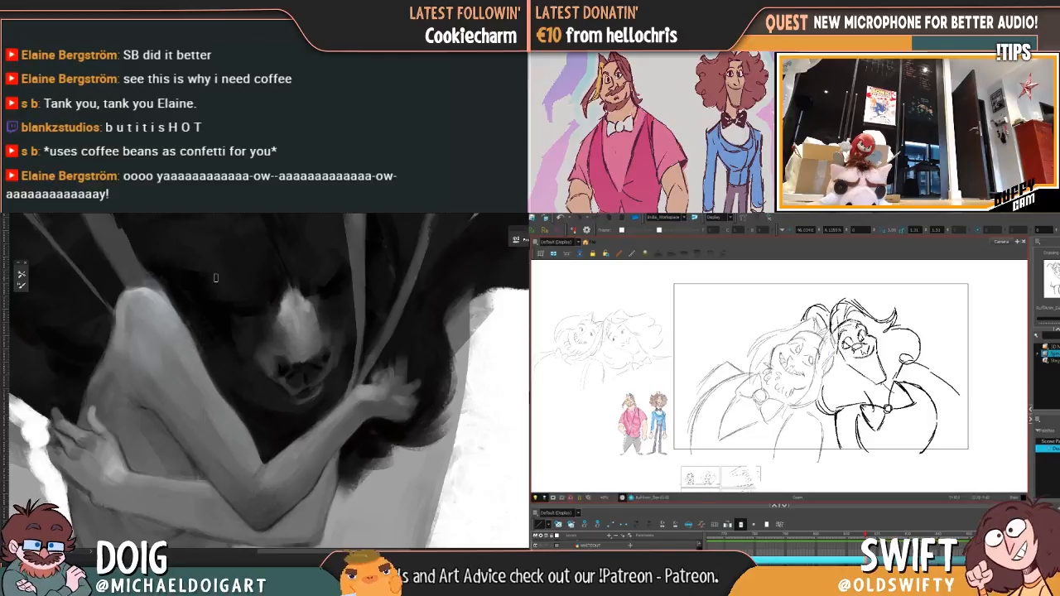
left_click_drag(378, 403, 306, 338)
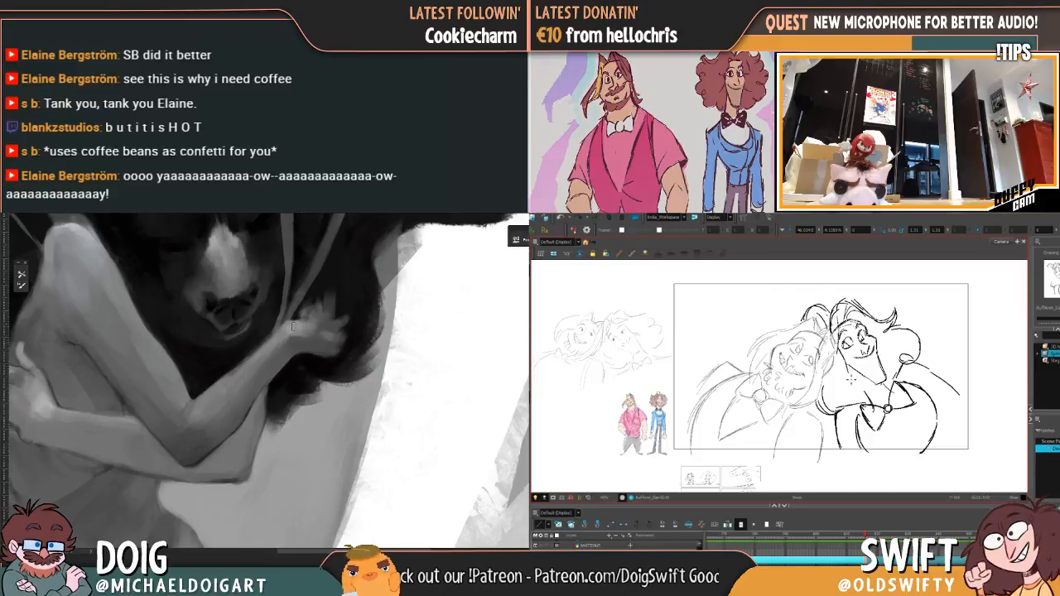
left_click_drag(271, 361, 242, 380)
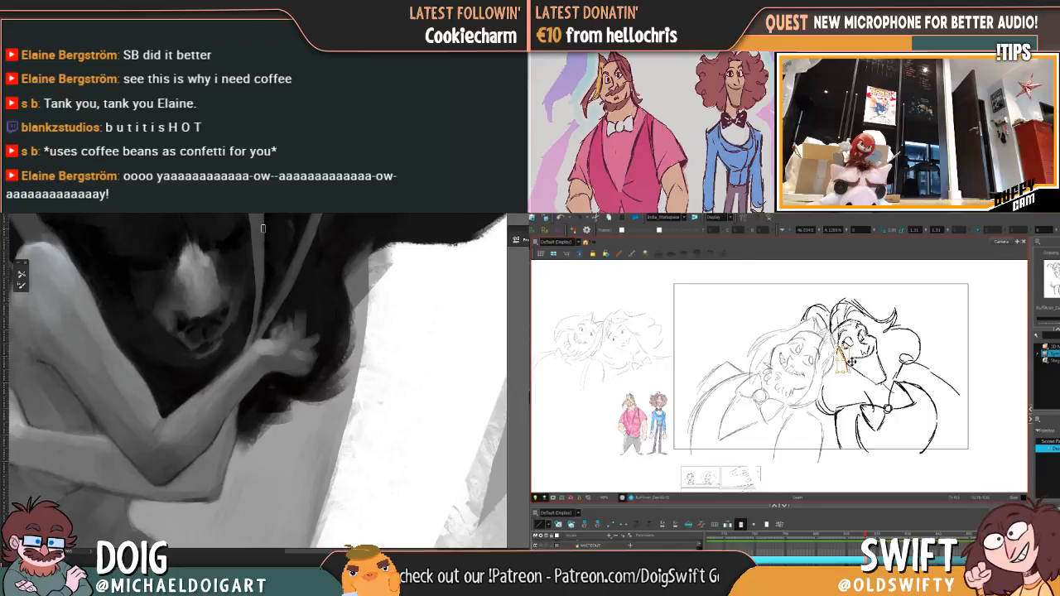
Step: Adjust the cheek lines of the leaning curly-haired character and compare the drawing with its neighbouring frame
left_click_drag(846, 361, 842, 357)
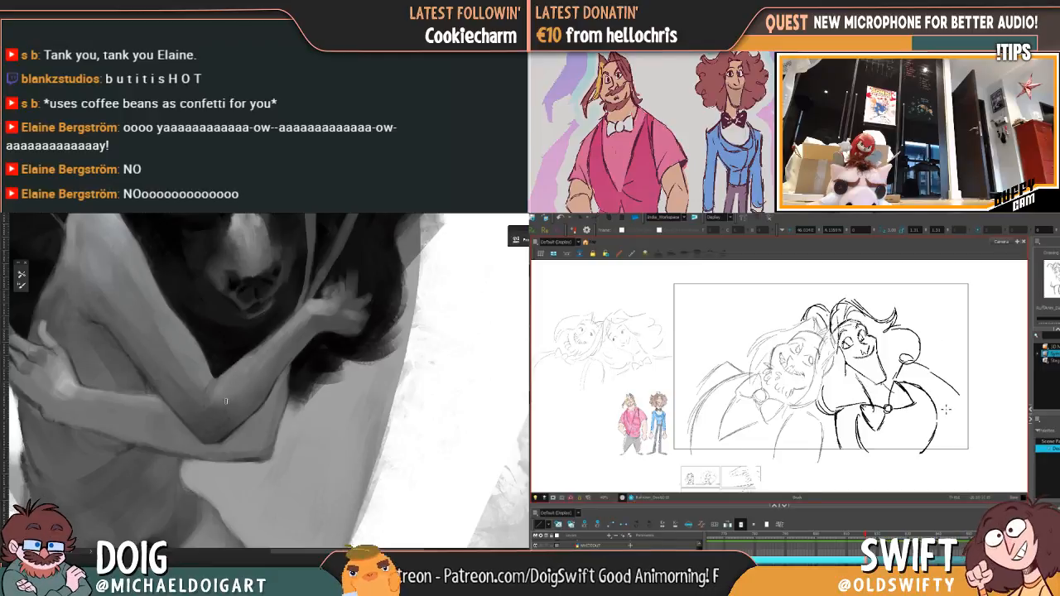
key("comma")
key("period")
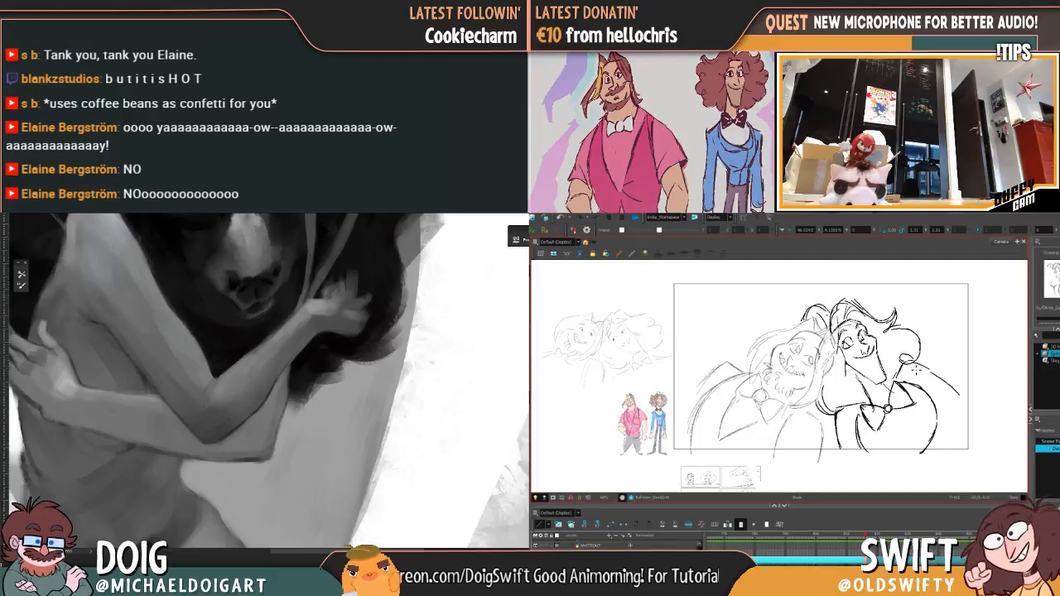
key("comma")
key("period")
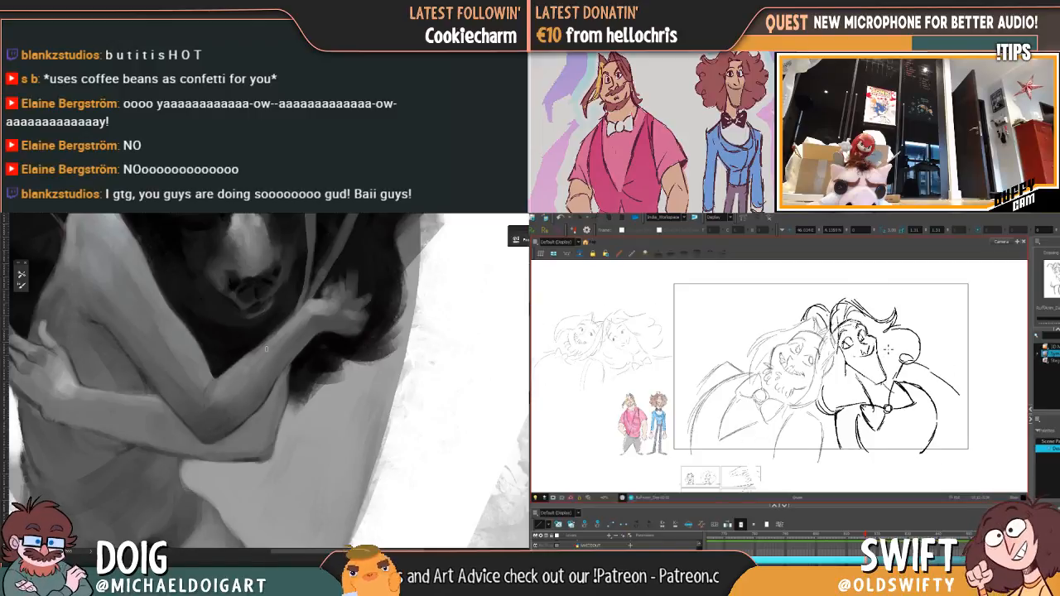
Step: Refine the grey shading on the figure's side beneath the raised arm and on the hand gripping the body
left_click_drag(133, 333, 157, 341)
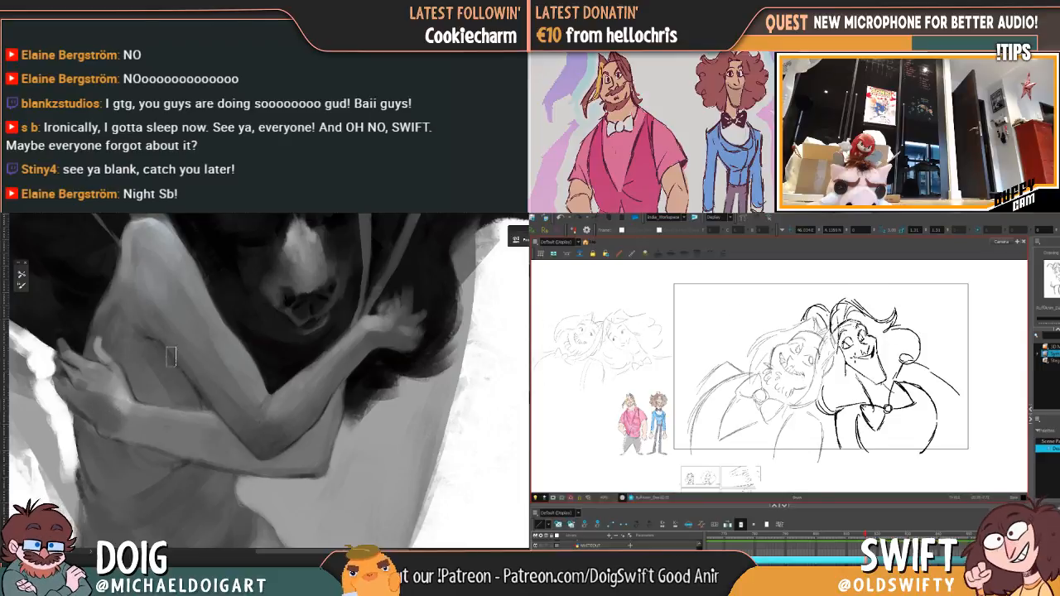
mouse_move(82, 350)
left_mouse_down()
mouse_move(125, 374)
mouse_move(135, 395)
left_mouse_up()
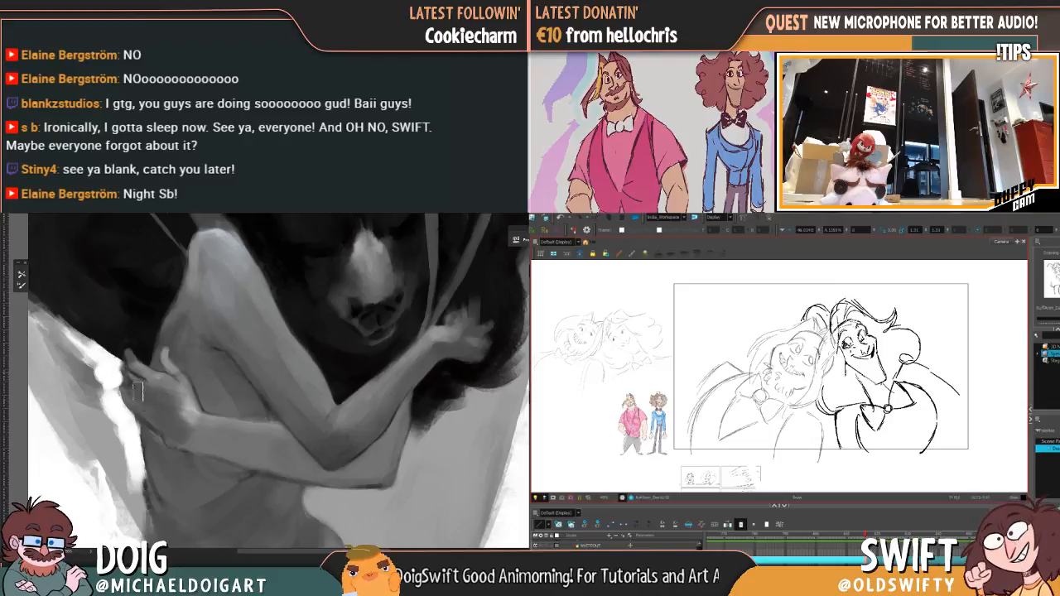
mouse_move(137, 402)
left_mouse_down()
mouse_move(164, 352)
mouse_move(175, 403)
left_mouse_up()
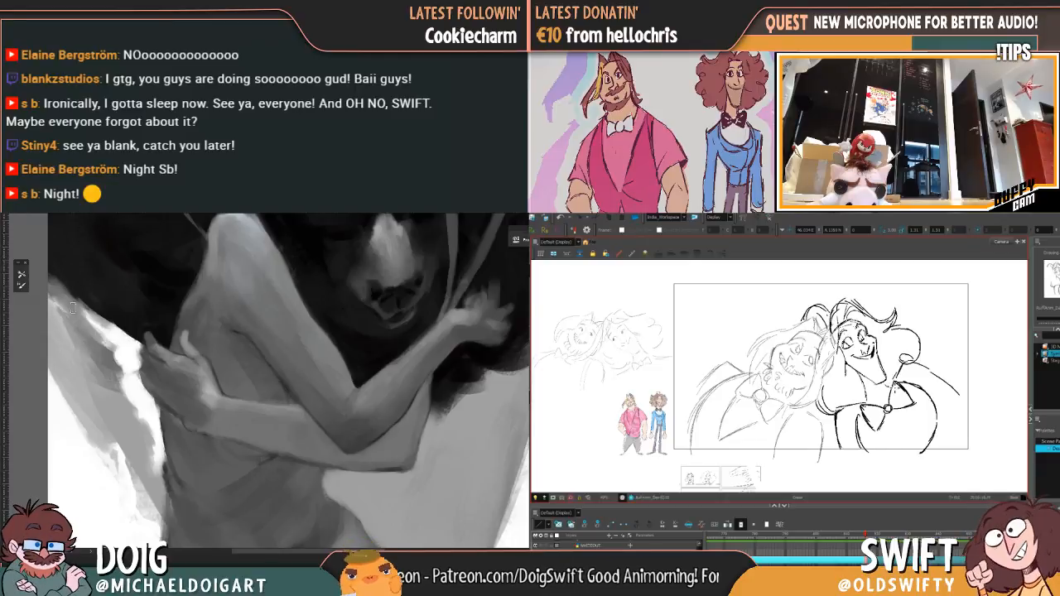
Step: Sample the background grey near the gripping hand and rework the edge between the dark mass and the bright background
key("ctrl+minus")
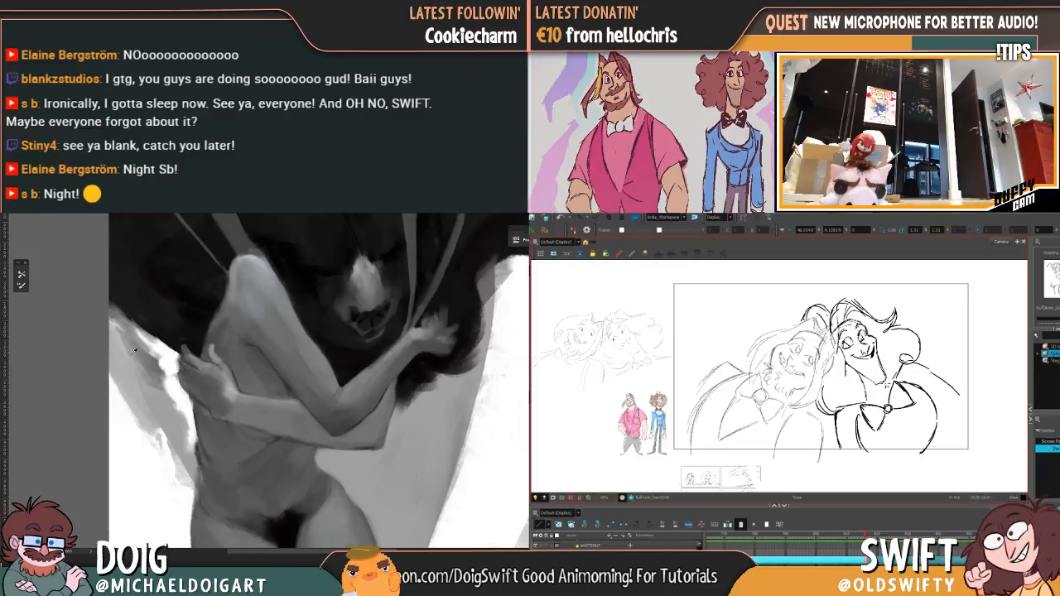
left_click(133, 354, "alt")
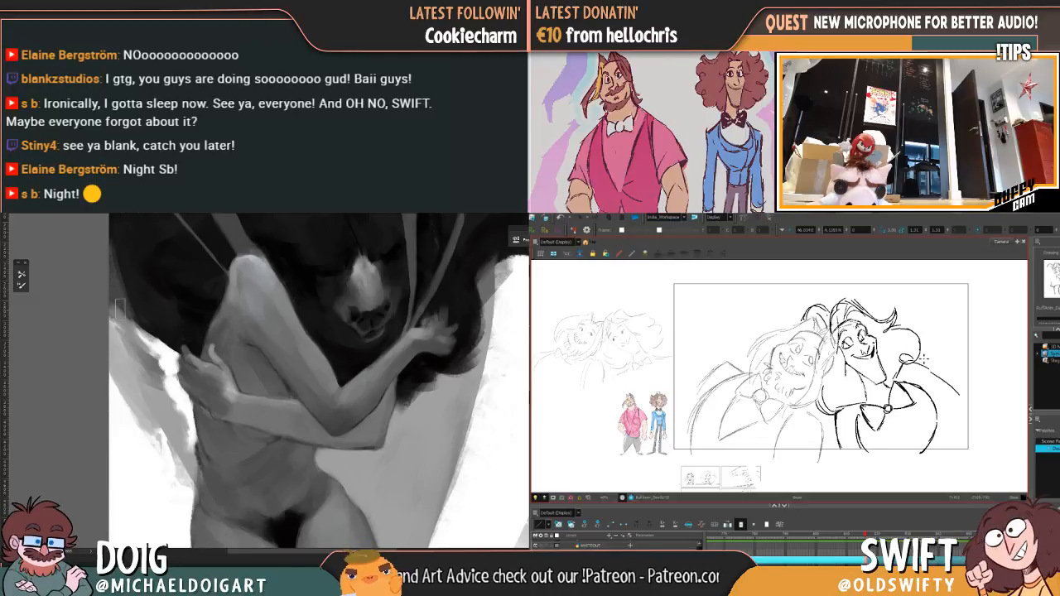
left_click_drag(124, 281, 130, 344)
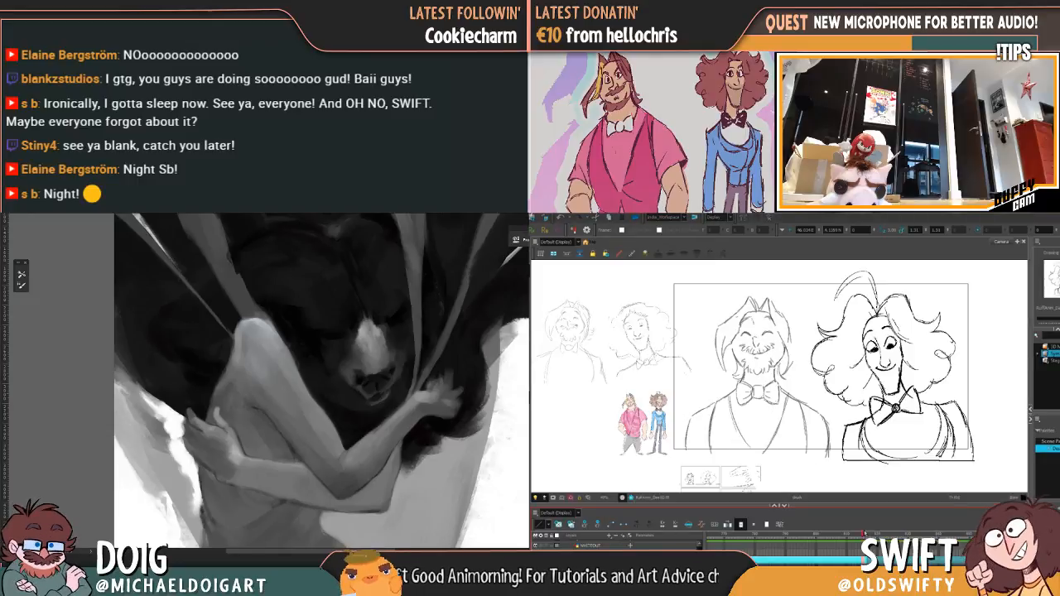
Step: Sample a grey beside the figure's knee and paint darker shading on both knees
mouse_move(249, 305)
left_mouse_down()
mouse_move(127, 310)
mouse_move(148, 296)
mouse_move(123, 298)
left_mouse_up()
mouse_move(213, 305)
left_mouse_down()
mouse_move(241, 305)
mouse_move(244, 329)
mouse_move(209, 298)
left_mouse_up()
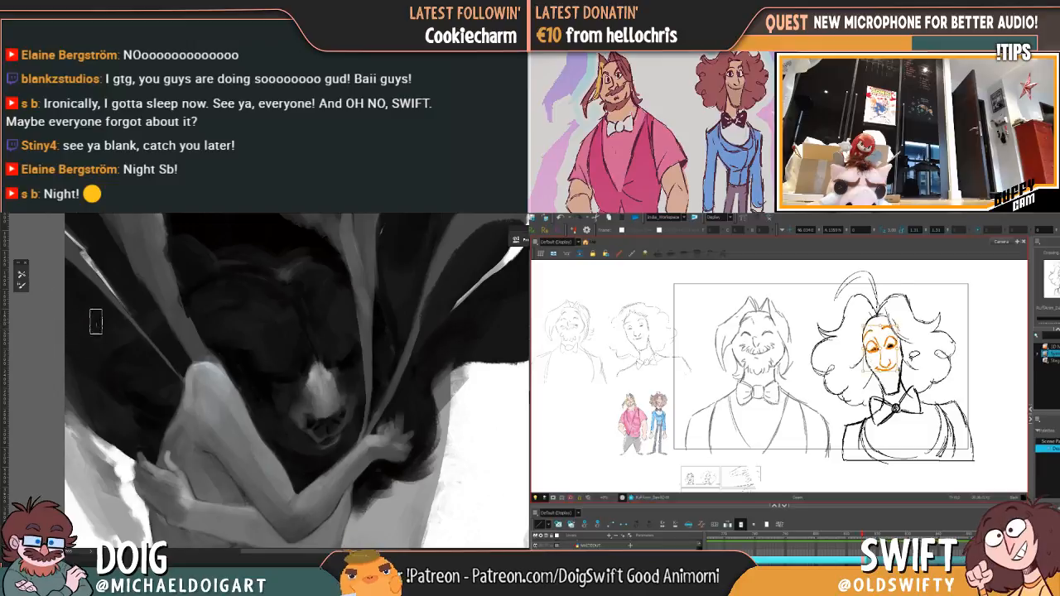
key("ctrl+minus")
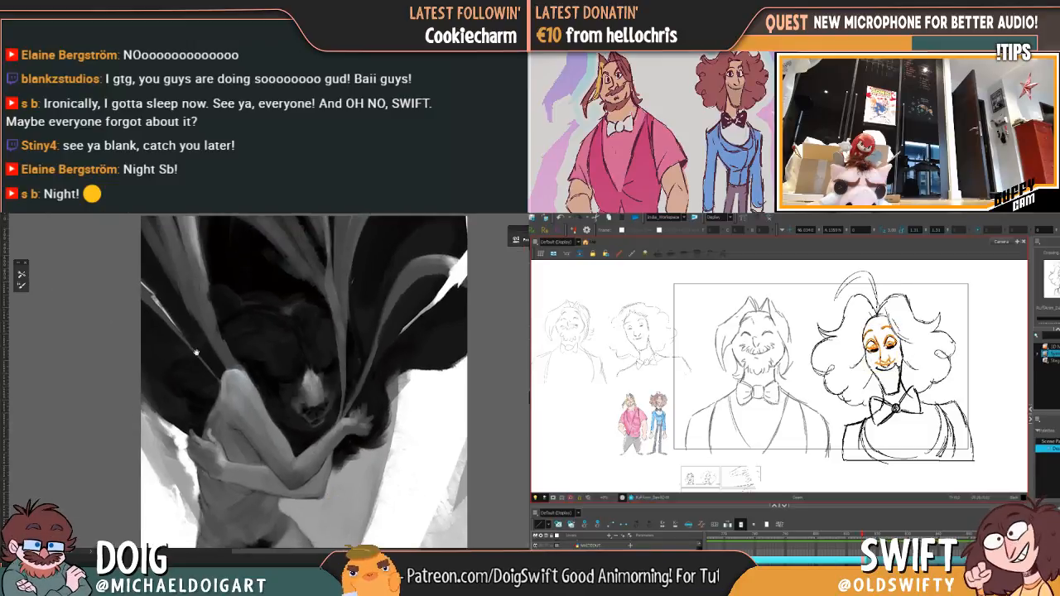
mouse_move(196, 353)
left_mouse_down()
mouse_move(178, 290)
mouse_move(208, 317)
mouse_move(184, 352)
left_mouse_up()
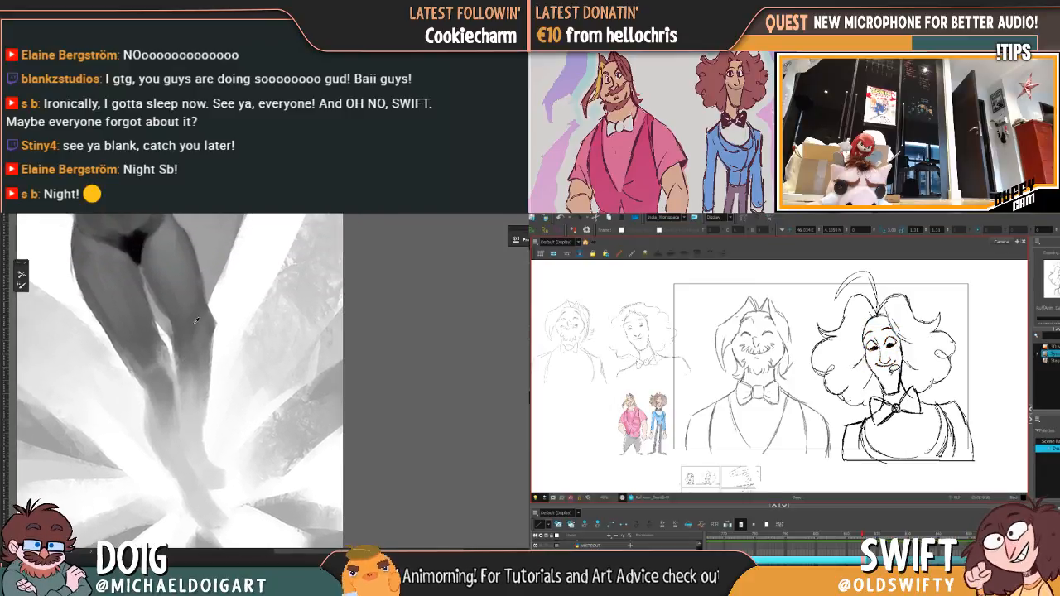
left_click(224, 314, "alt")
mouse_move(172, 272)
left_mouse_down()
mouse_move(190, 342)
mouse_move(188, 307)
left_mouse_up()
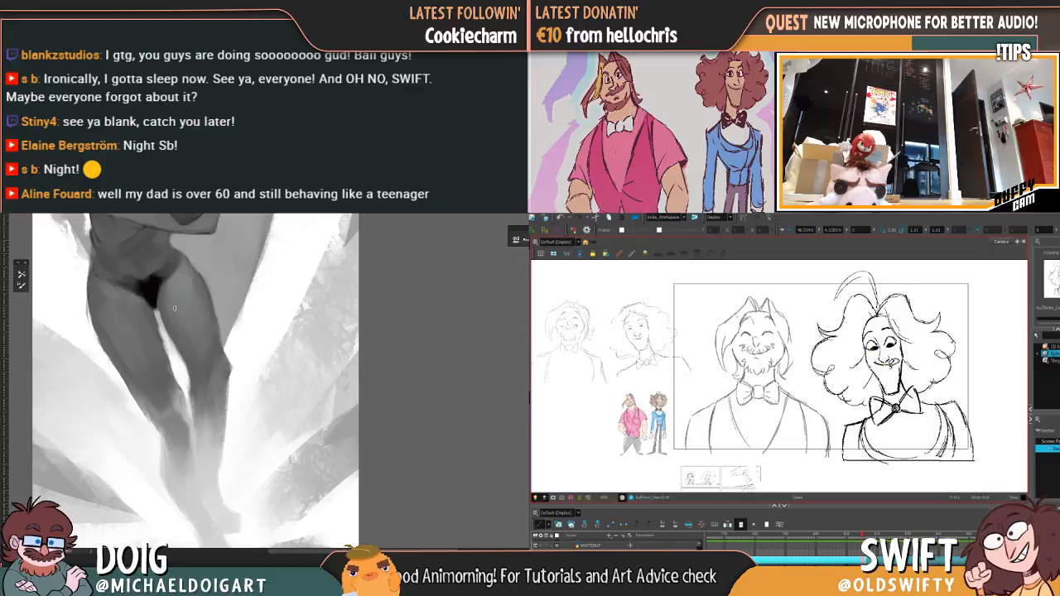
mouse_move(213, 339)
left_mouse_down()
mouse_move(218, 365)
mouse_move(207, 304)
left_mouse_up()
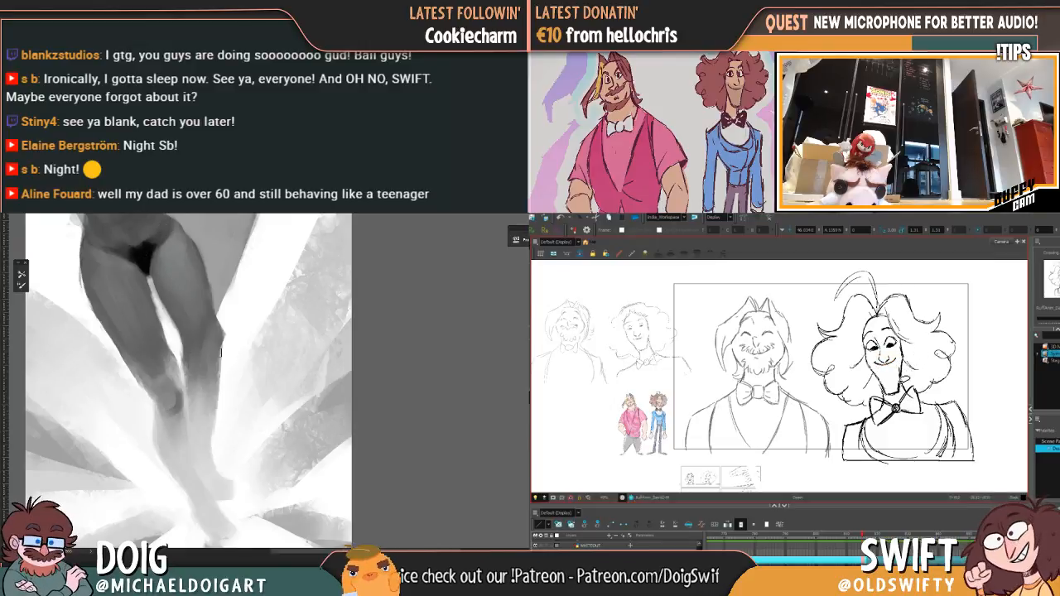
mouse_move(220, 355)
left_mouse_down()
mouse_move(217, 363)
mouse_move(202, 349)
left_mouse_up()
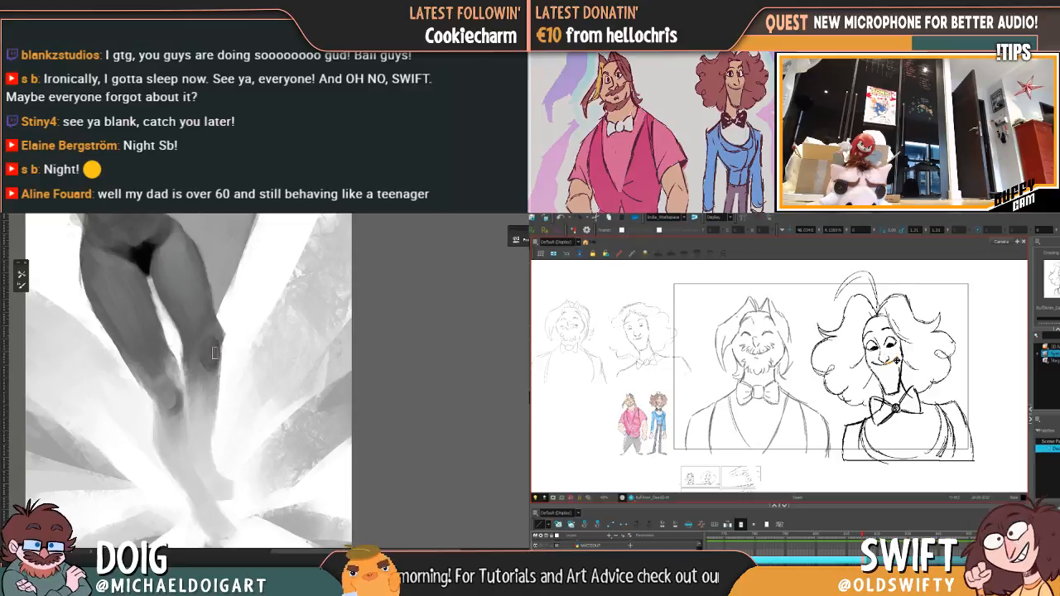
Step: Sample the grey below the figure's forward knee and darken the shin down towards the foot
key("ctrl+0")
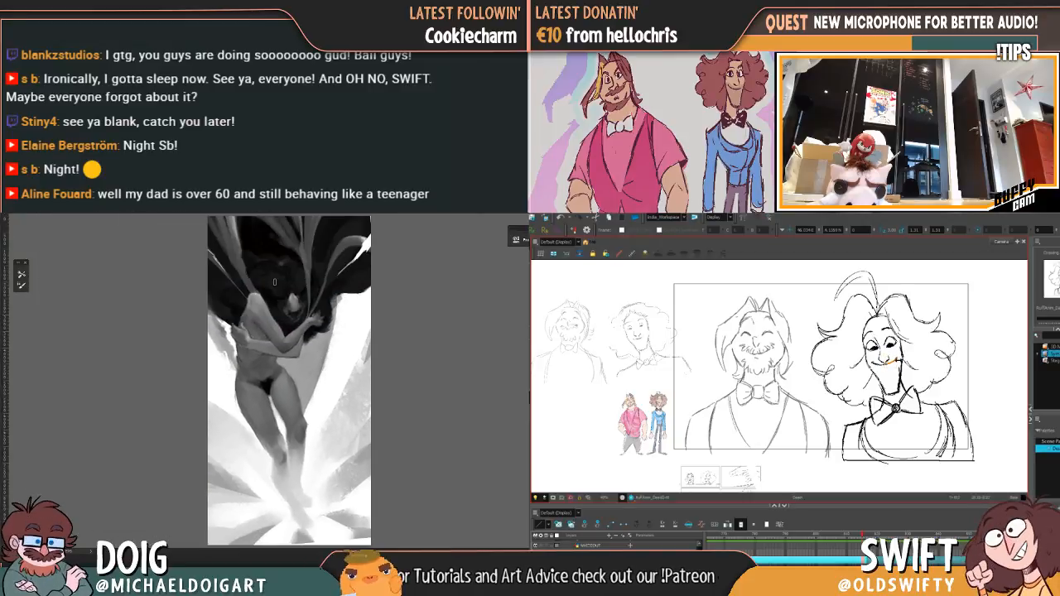
key("ctrl+plus")
left_click_drag(250, 391, 221, 336)
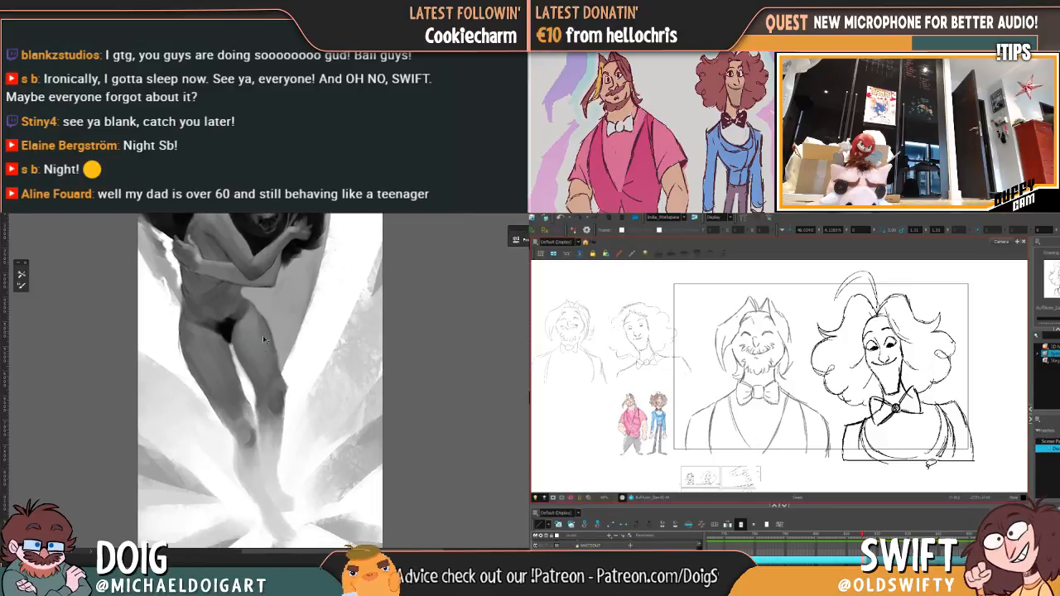
key("ctrl+plus")
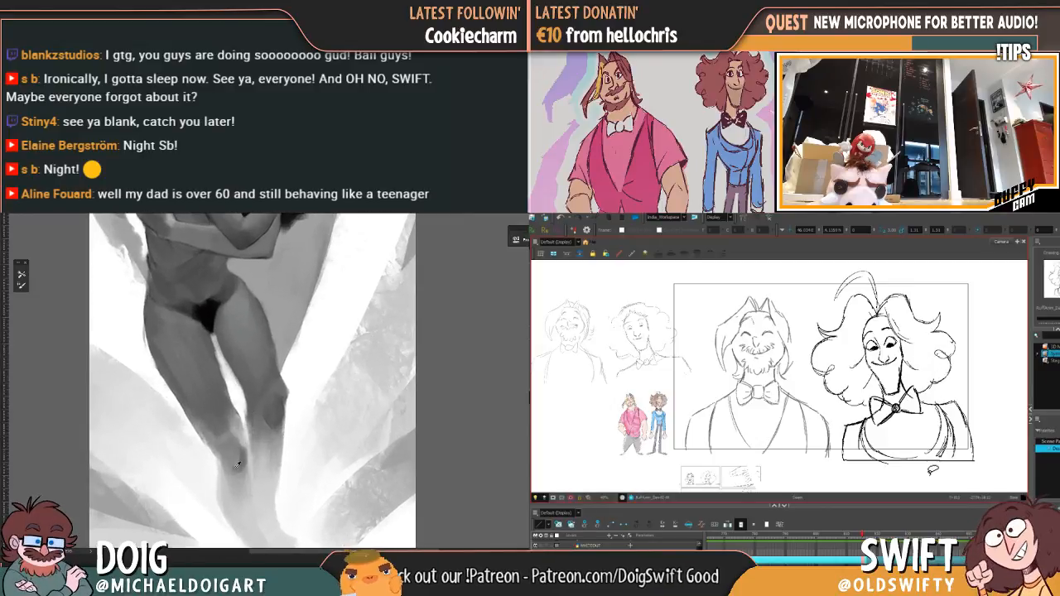
left_click(236, 469, "alt")
left_click_drag(236, 465, 204, 337)
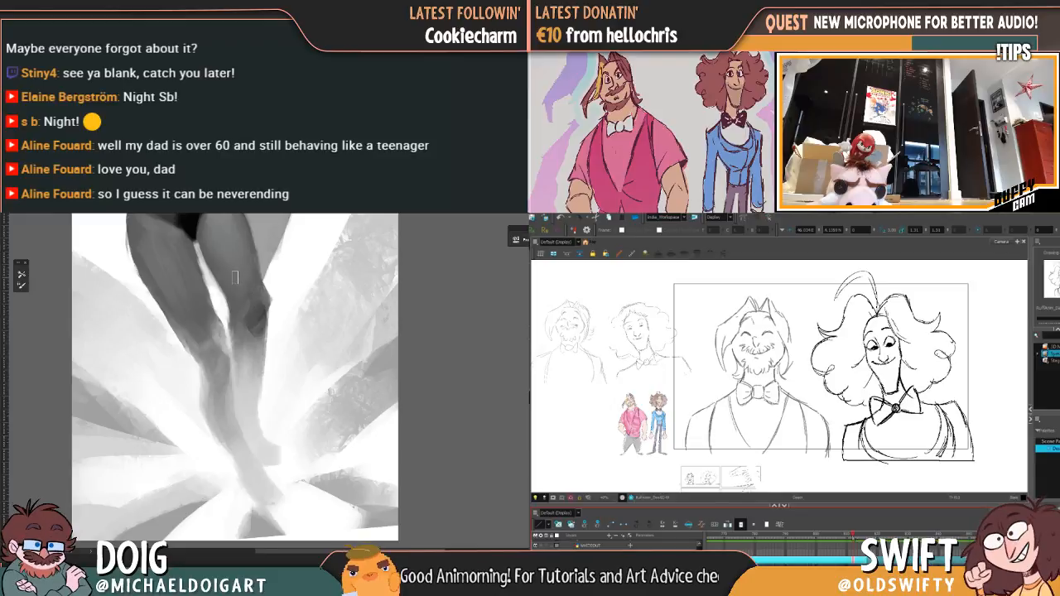
Step: Sample the dark grey of the bent knee's outer edge and sharpen the knee shading
left_click_drag(241, 299, 216, 289)
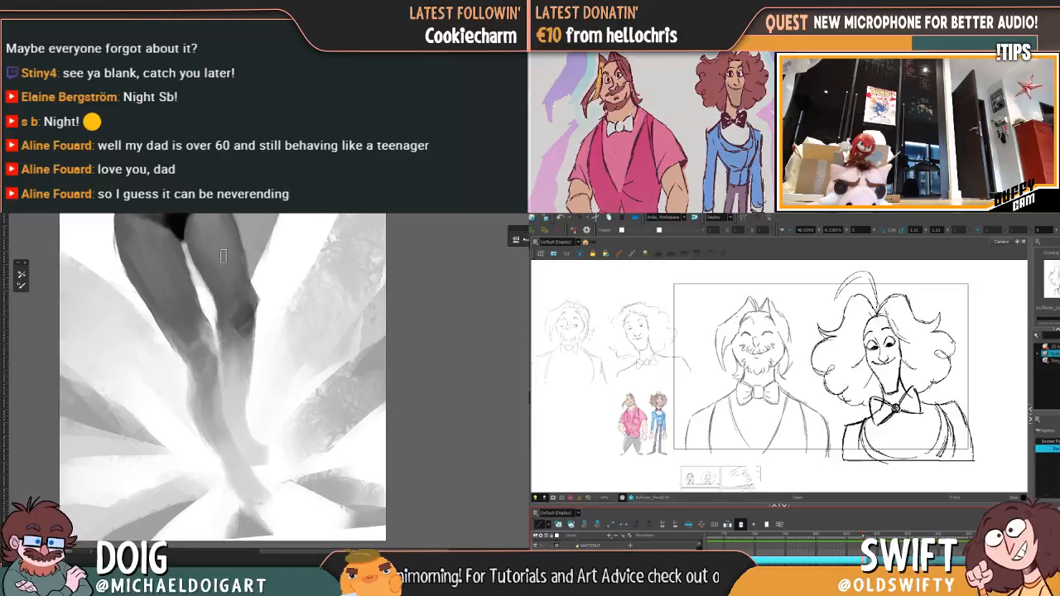
left_click(250, 316, "alt")
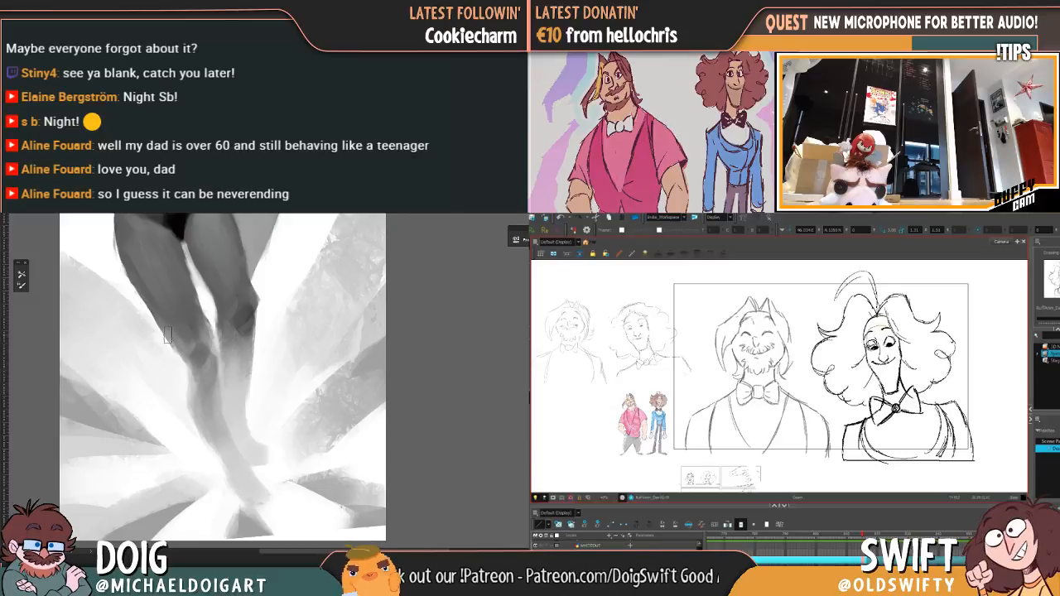
key("ctrl+minus")
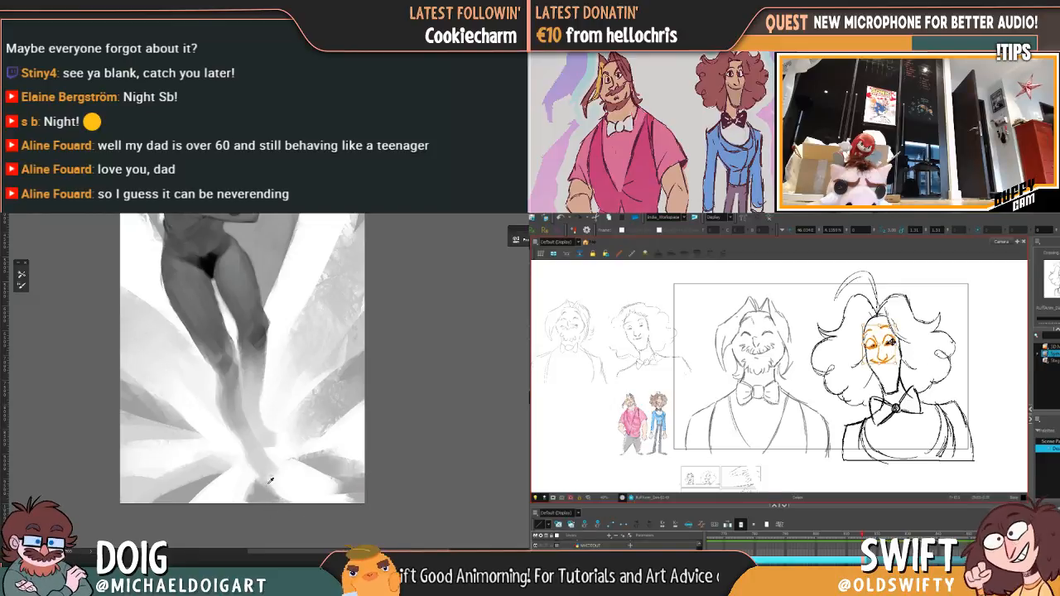
Step: Deselect the face of the upright curly-haired character, check the adjacent frames, and delete the neck lines above the bow tie
left_click(933, 357)
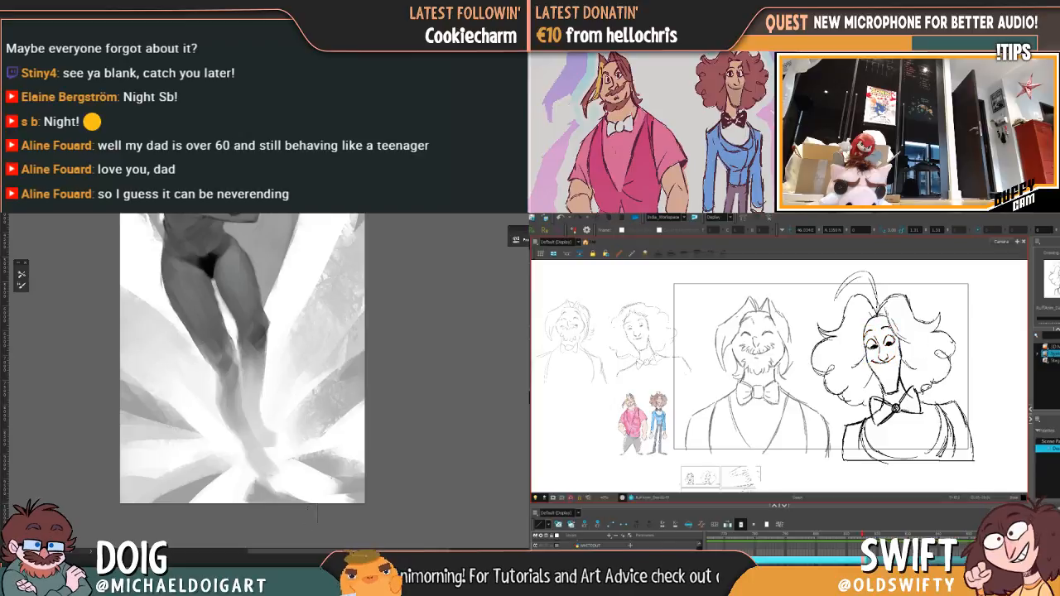
left_click(860, 535)
left_click_drag(859, 535, 867, 535)
key("comma")
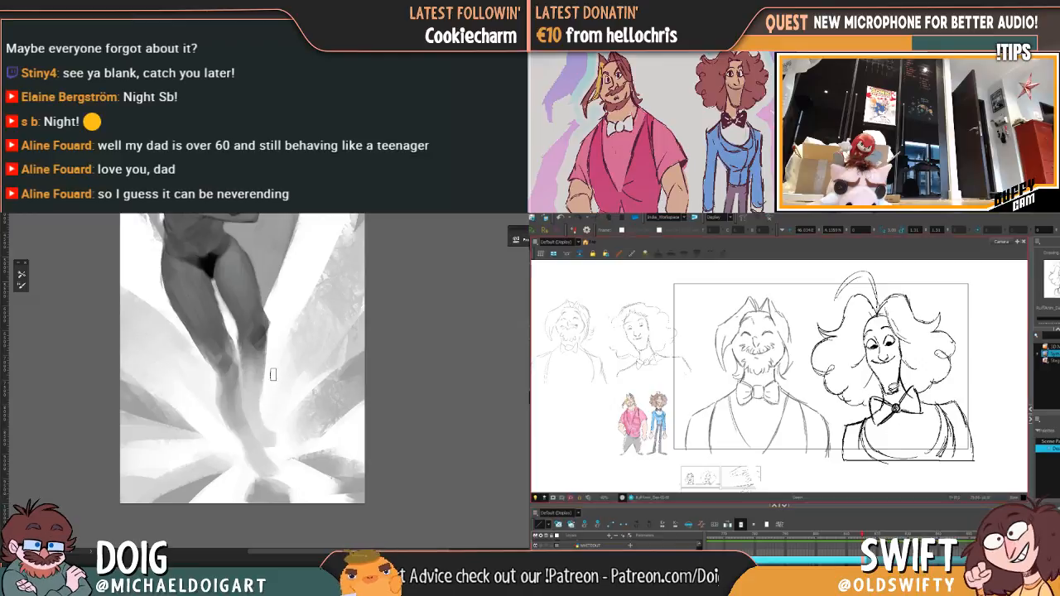
left_click(898, 393)
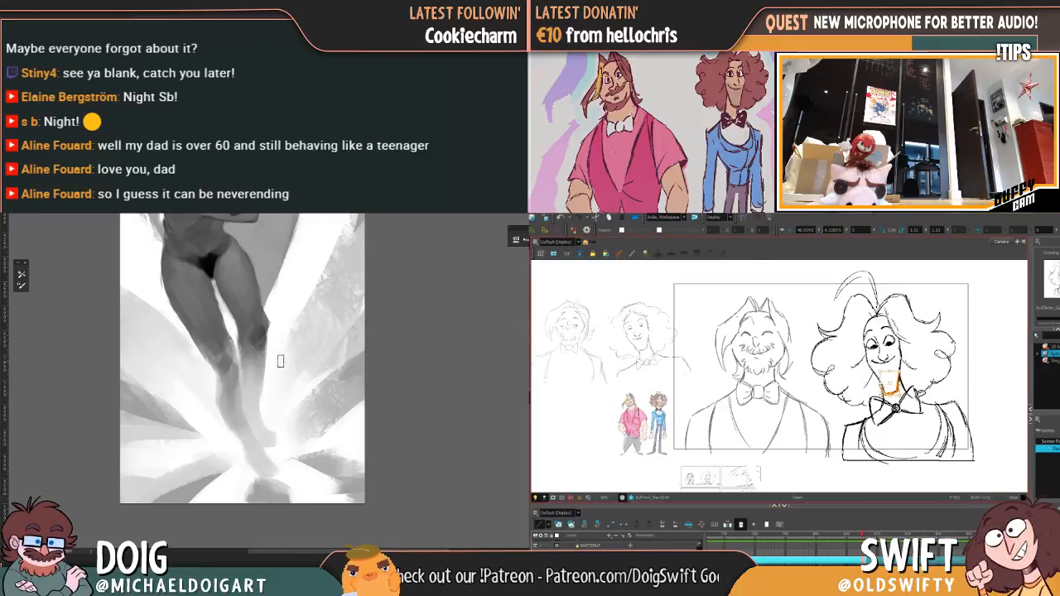
key("Delete")
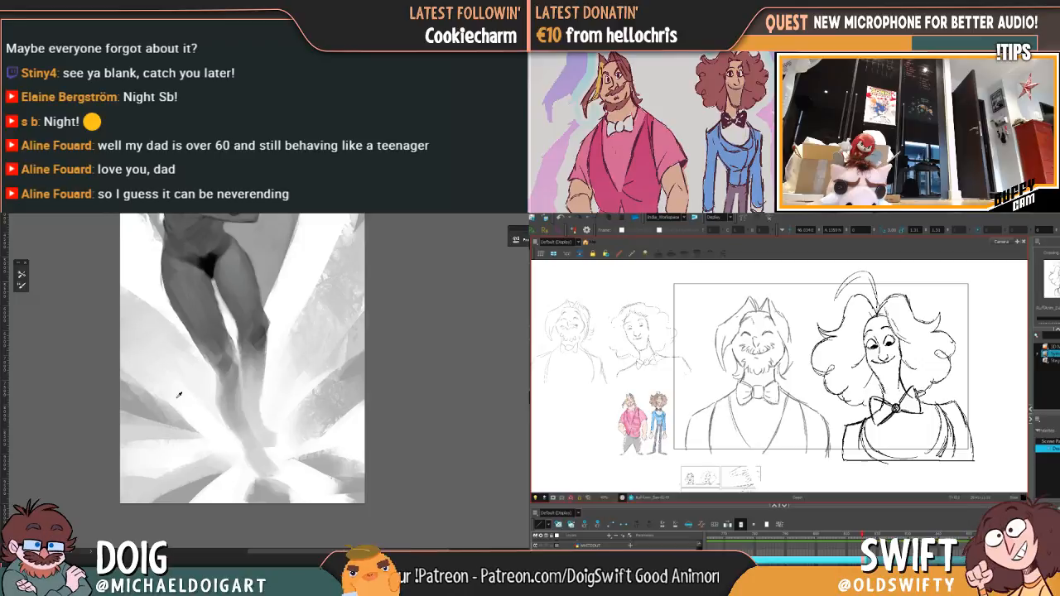
Step: Sample the light grey of the background rays beside the legs and enlarge the brush by three increments
left_click(139, 412, "alt")
key("bracketright")
key("bracketright")
key("bracketright")
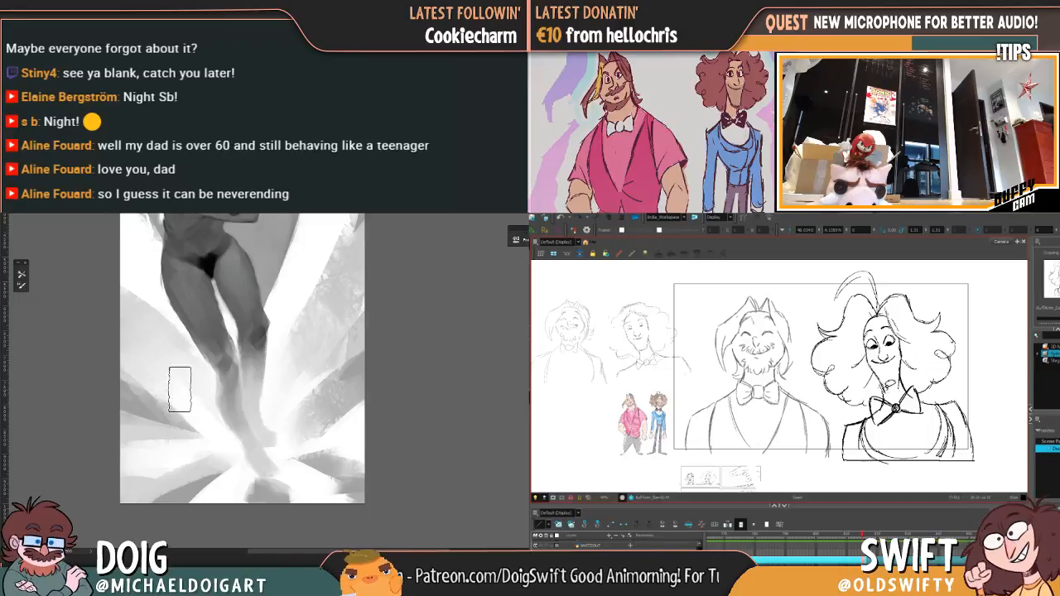
Step: Select the leftover neck stroke under the upright curly-haired character's chin and delete it
left_click(883, 390)
key("Delete")
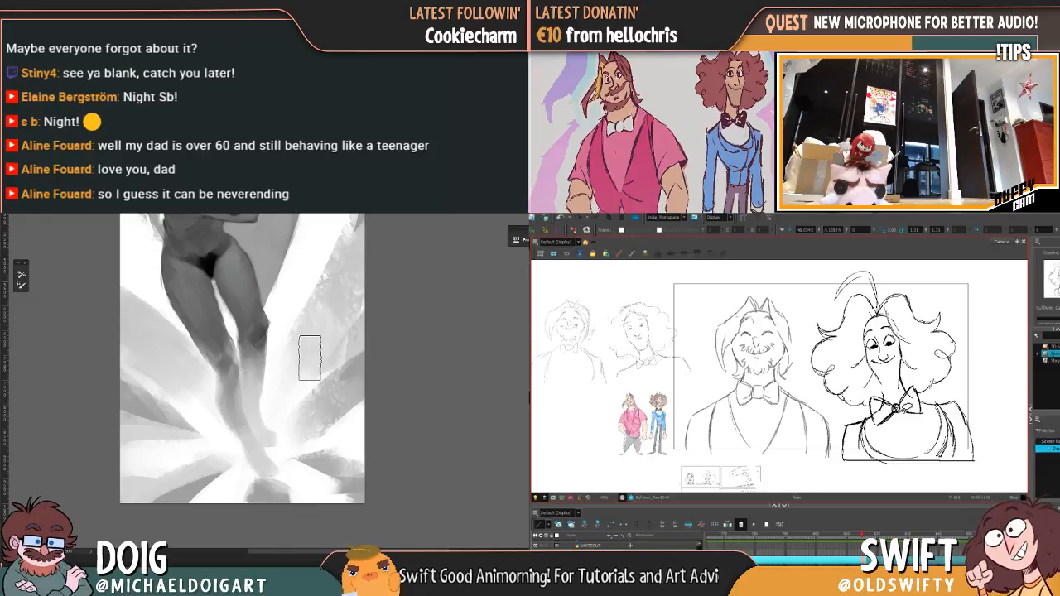
Step: Paint soft light strokes over the background rays beside the legs
left_click(355, 342, "alt")
left_click(357, 337, "alt")
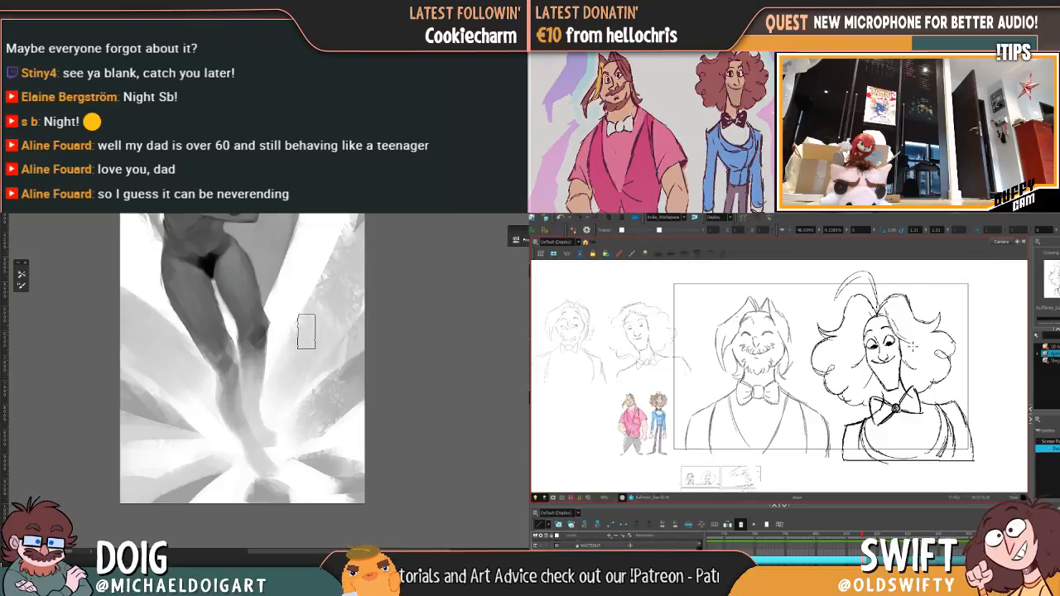
mouse_move(274, 362)
left_mouse_down()
mouse_move(240, 417)
mouse_move(267, 342)
left_mouse_up()
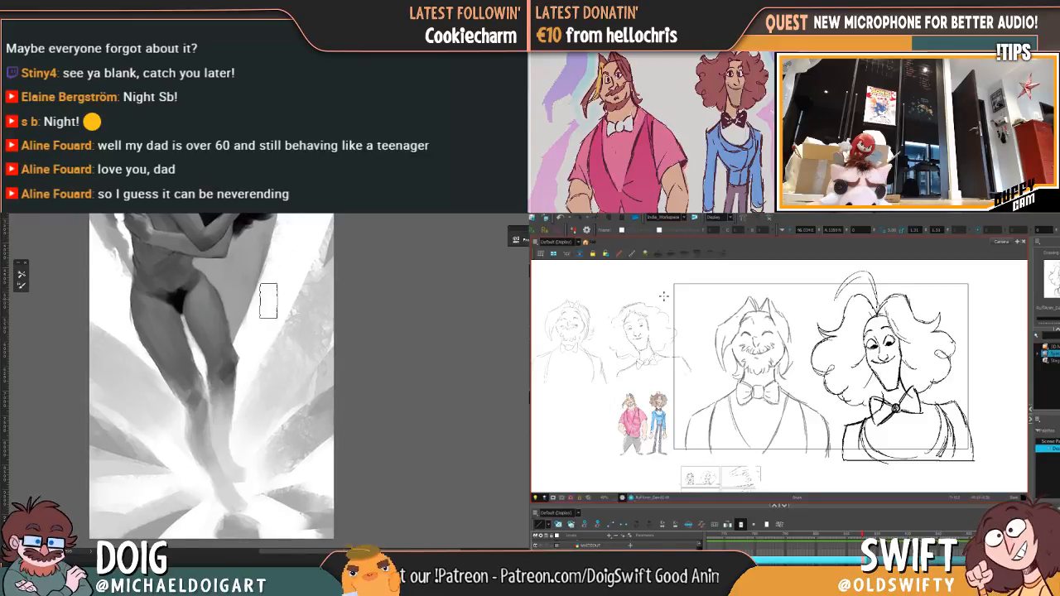
Step: Darken the straighter leg's knee and smooth its lower contour into the thigh with a smaller brush
scroll(206, 352, "up", 2)
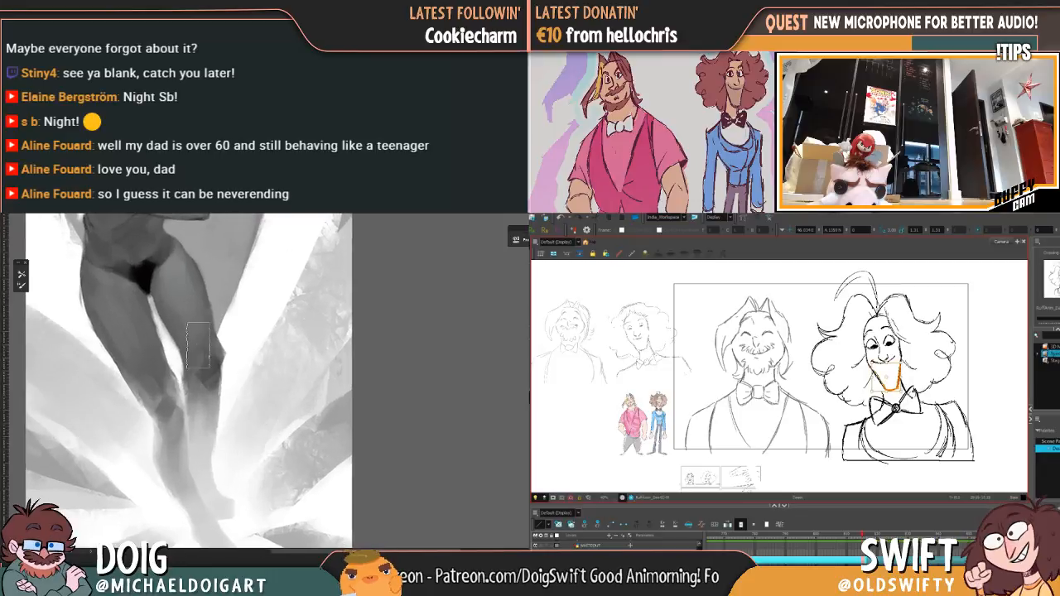
left_click_drag(208, 374, 218, 370)
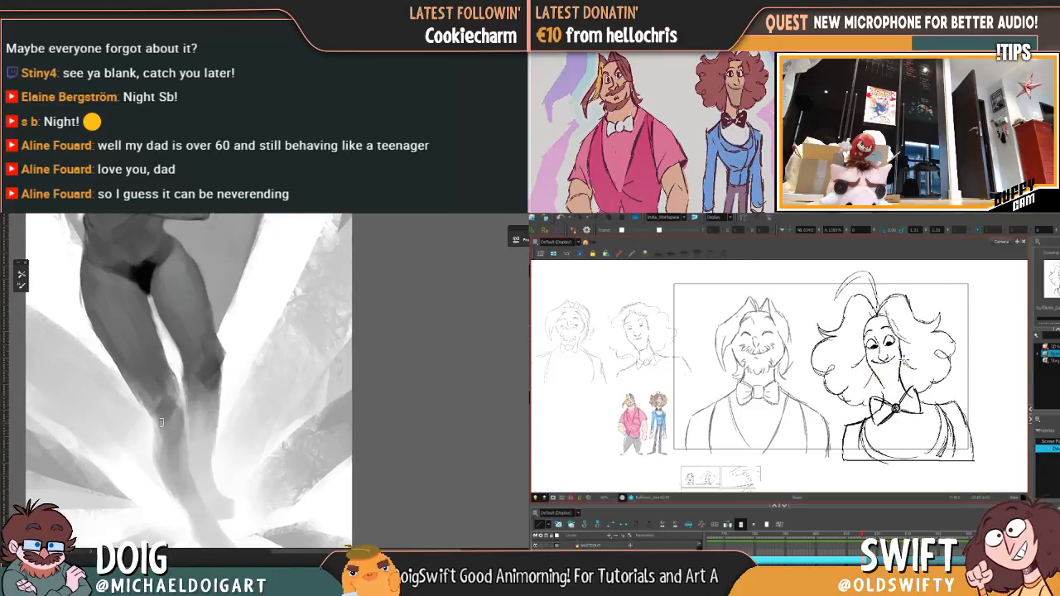
mouse_move(168, 388)
left_mouse_down()
mouse_move(157, 423)
mouse_move(145, 402)
mouse_move(162, 422)
left_mouse_up()
mouse_move(134, 380)
left_mouse_down()
mouse_move(159, 410)
mouse_move(158, 371)
left_mouse_up()
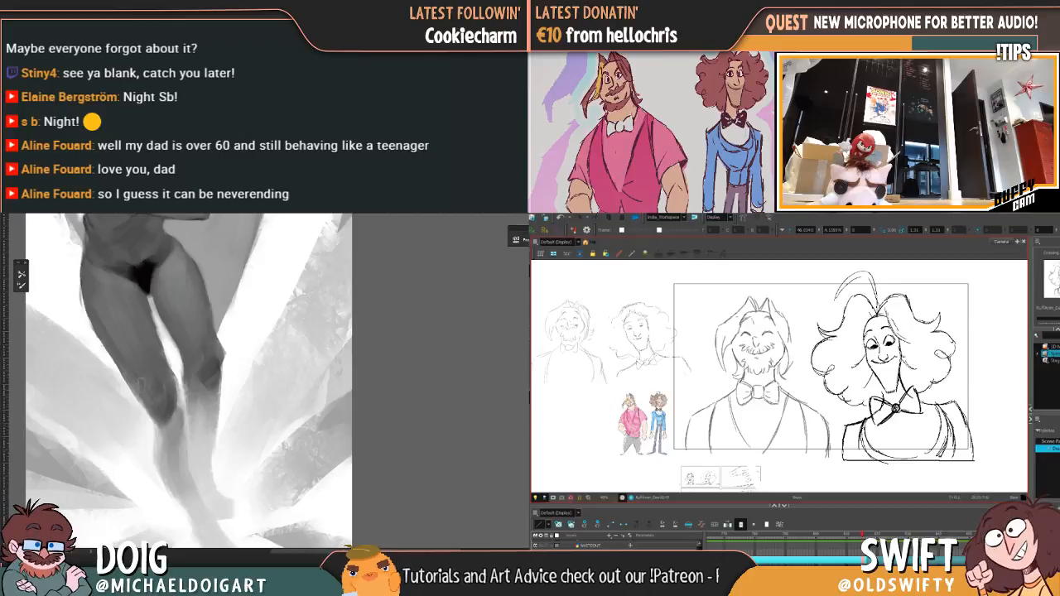
mouse_move(163, 412)
left_mouse_down()
mouse_move(167, 421)
mouse_move(176, 396)
mouse_move(148, 402)
mouse_move(163, 414)
left_mouse_up()
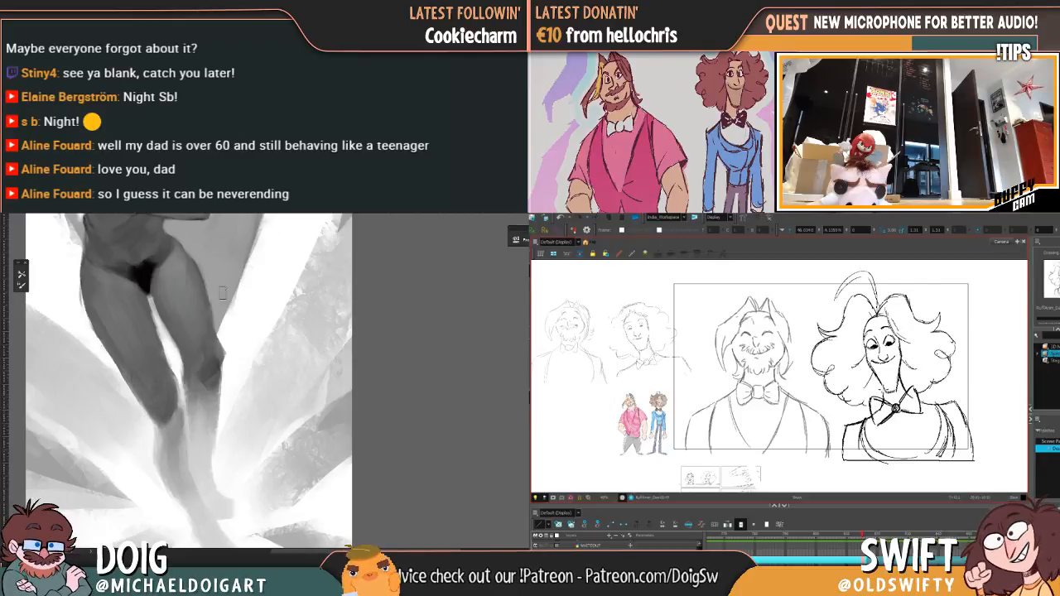
mouse_move(201, 358)
left_mouse_down()
mouse_move(184, 371)
mouse_move(188, 358)
left_mouse_up()
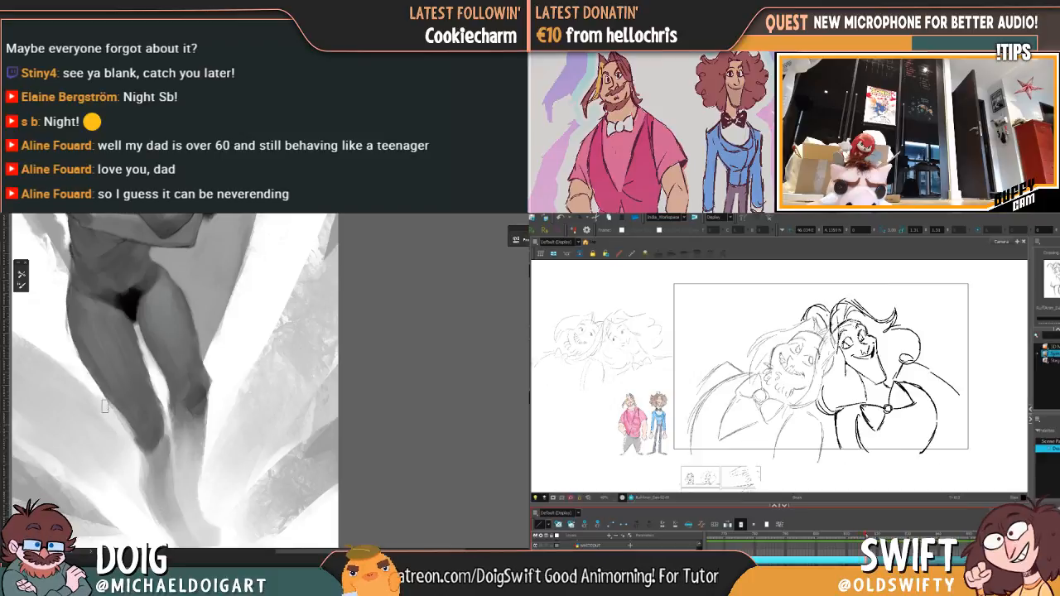
Step: Deepen the grey along the straighter leg's knee edge and sample the dark grey of the other knee's outer edge
mouse_move(182, 352)
left_mouse_down()
mouse_move(160, 327)
mouse_move(170, 349)
left_mouse_up()
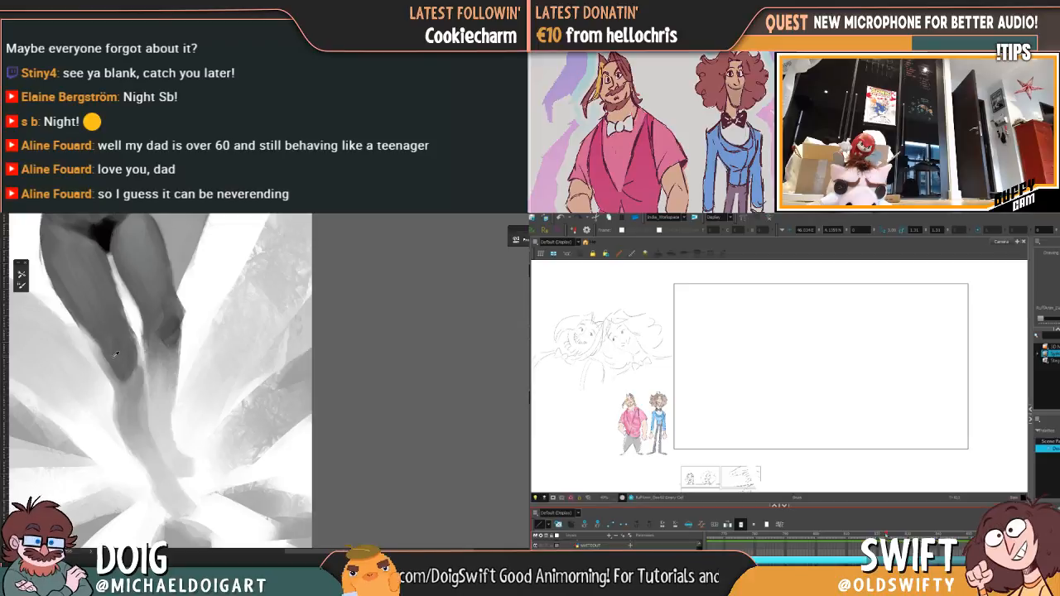
left_click_drag(80, 318, 128, 392)
left_click(127, 410, "alt")
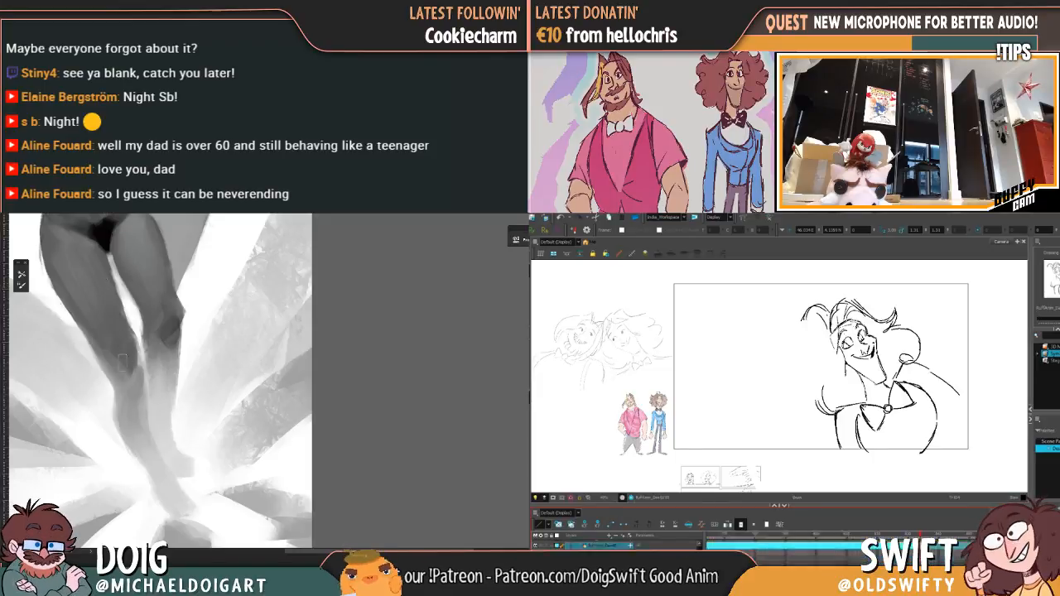
left_click(123, 393, "alt")
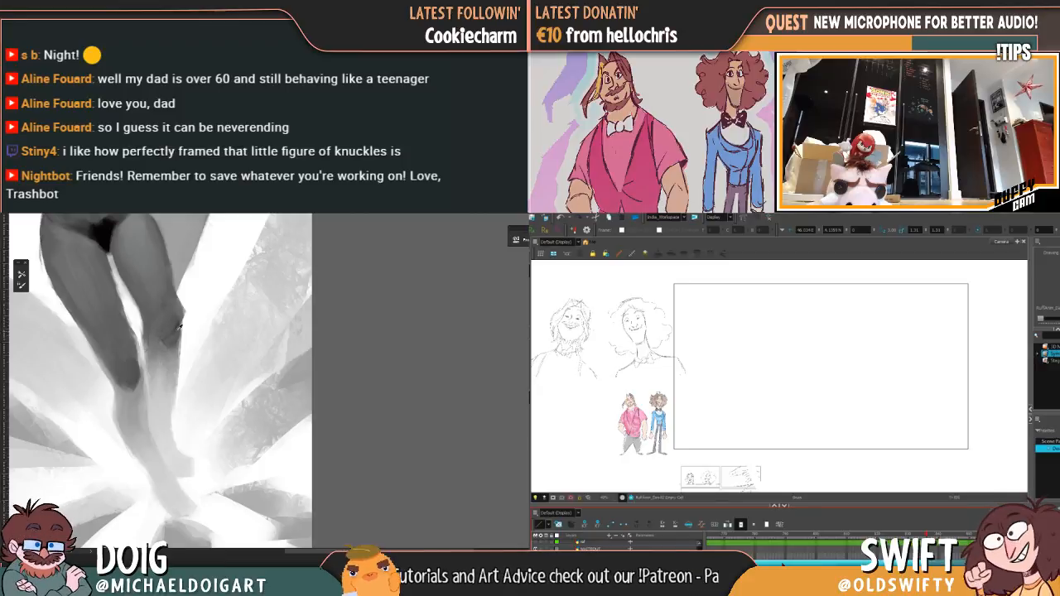
left_click(175, 329, "alt")
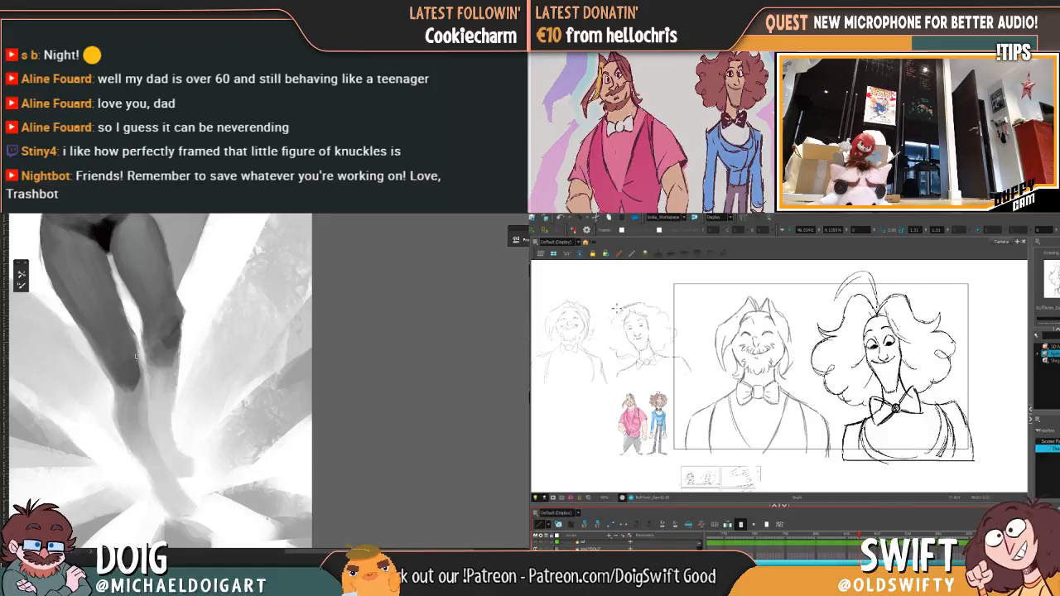
Step: Select the whole upright curly-haired character, scale it down slightly, nudge its position and deselect it
mouse_move(860, 269)
left_mouse_down()
mouse_move(815, 306)
mouse_move(811, 356)
mouse_move(816, 395)
mouse_move(853, 410)
mouse_move(871, 479)
mouse_move(964, 471)
mouse_move(998, 410)
left_mouse_up()
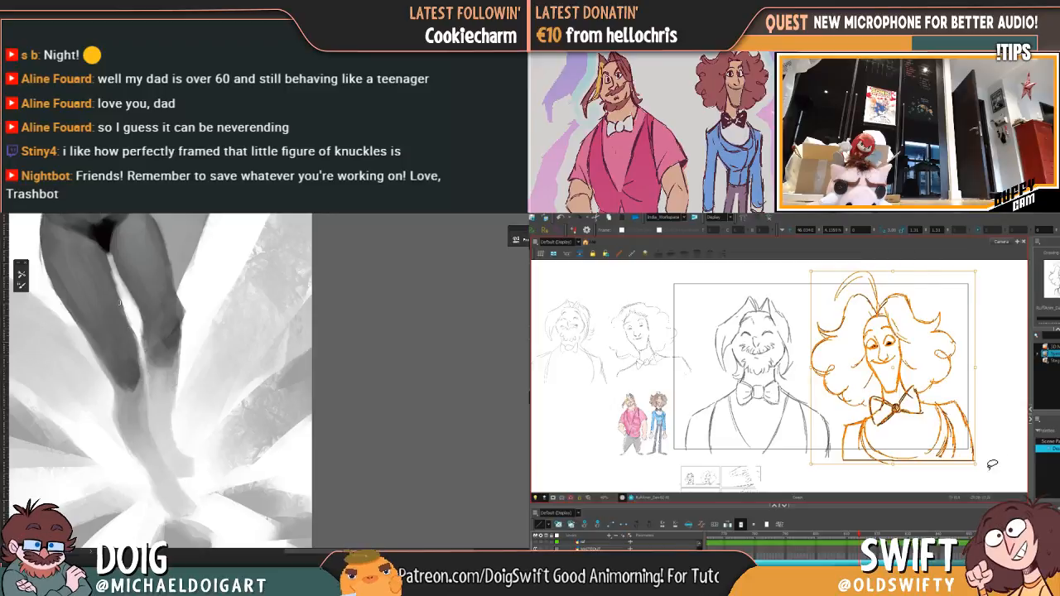
left_click_drag(976, 464, 966, 457)
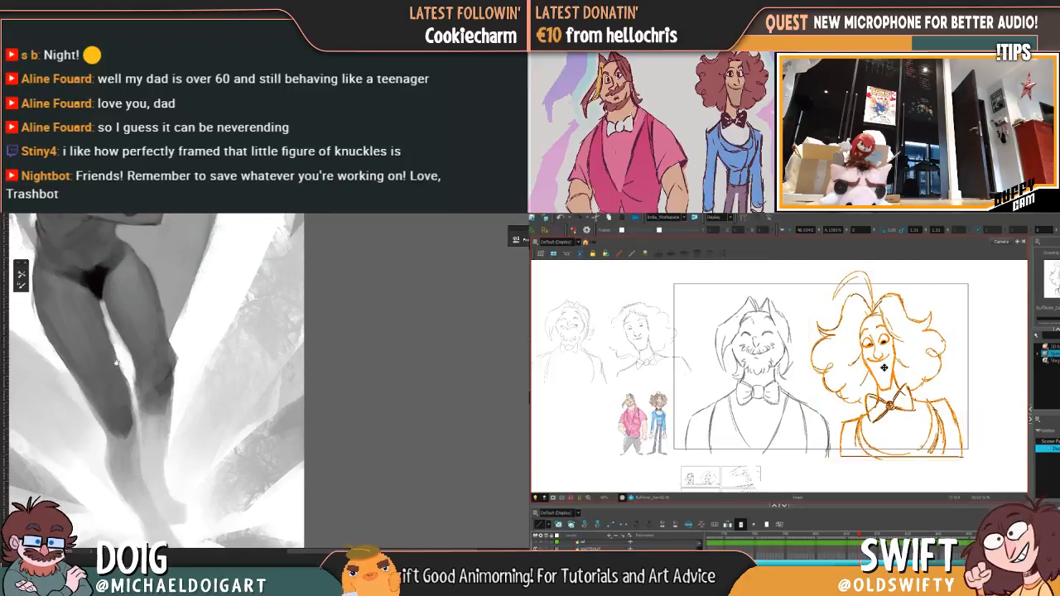
left_click_drag(892, 369, 893, 367)
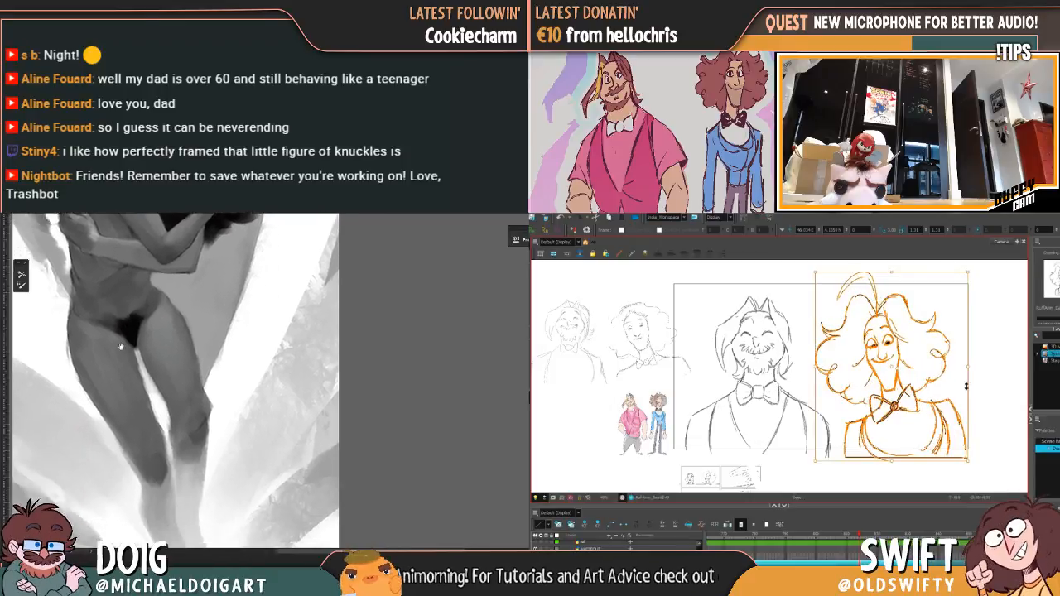
left_click(986, 404)
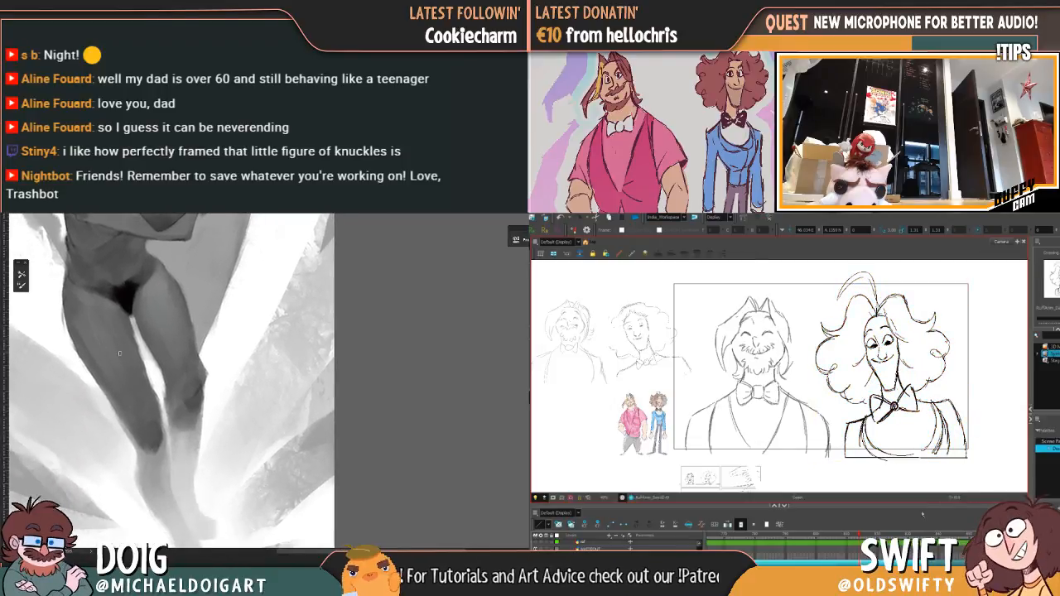
mouse_move(976, 461)
left_mouse_down()
mouse_move(895, 466)
mouse_move(843, 447)
mouse_move(808, 340)
mouse_move(878, 255)
mouse_move(1005, 338)
mouse_move(974, 459)
left_mouse_up()
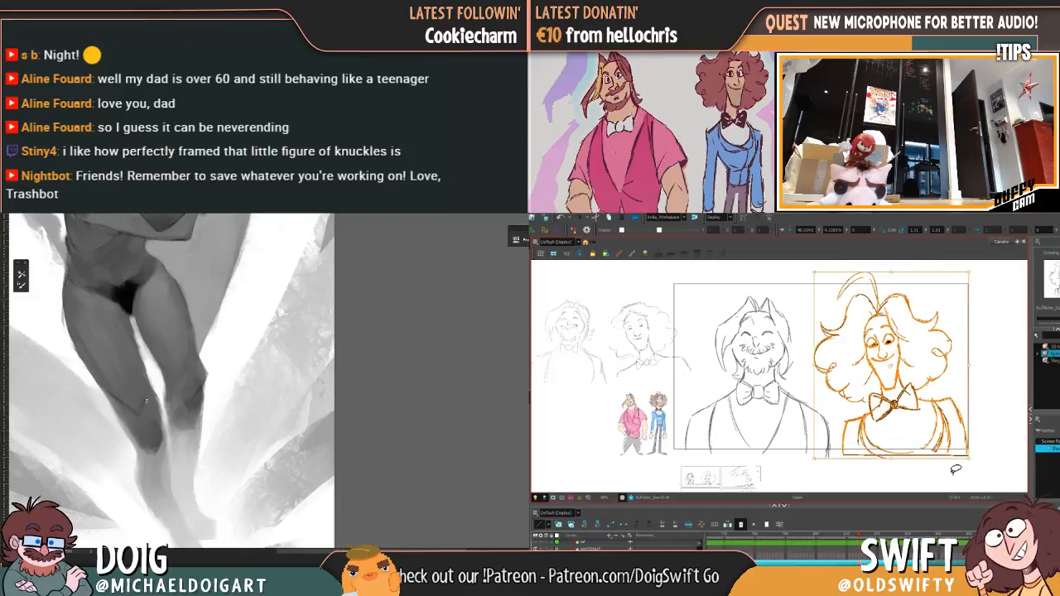
left_click(954, 474)
left_click_drag(859, 535, 862, 536)
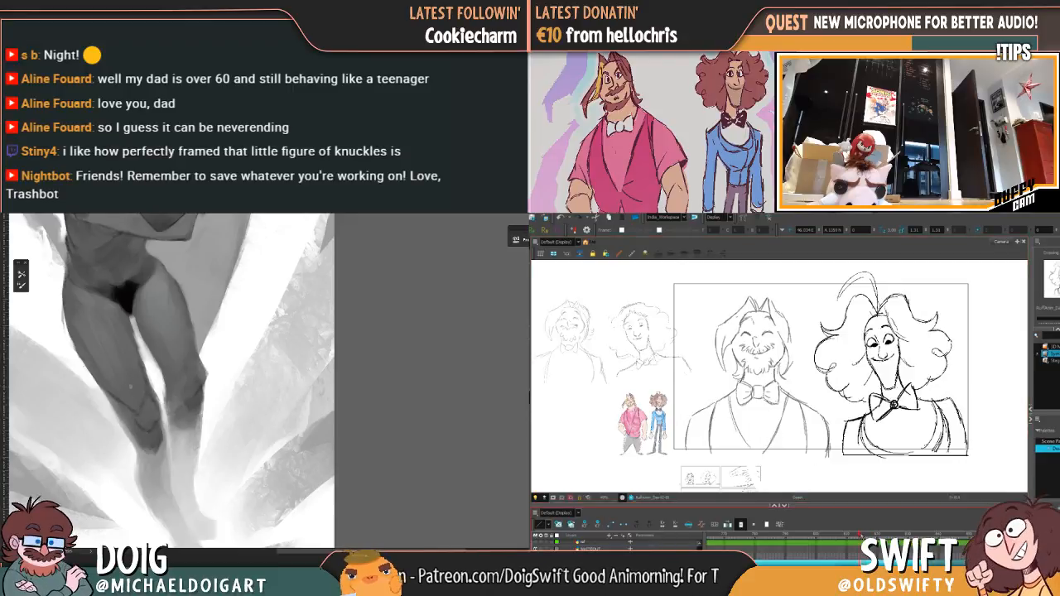
Step: Reselect the upright curly-haired character, enlarge it slightly, nudge it up beside the bearded character and deselect it
mouse_move(840, 447)
left_mouse_down()
mouse_move(812, 380)
mouse_move(908, 265)
mouse_move(998, 439)
mouse_move(845, 464)
left_mouse_up()
left_click_drag(901, 413, 902, 412)
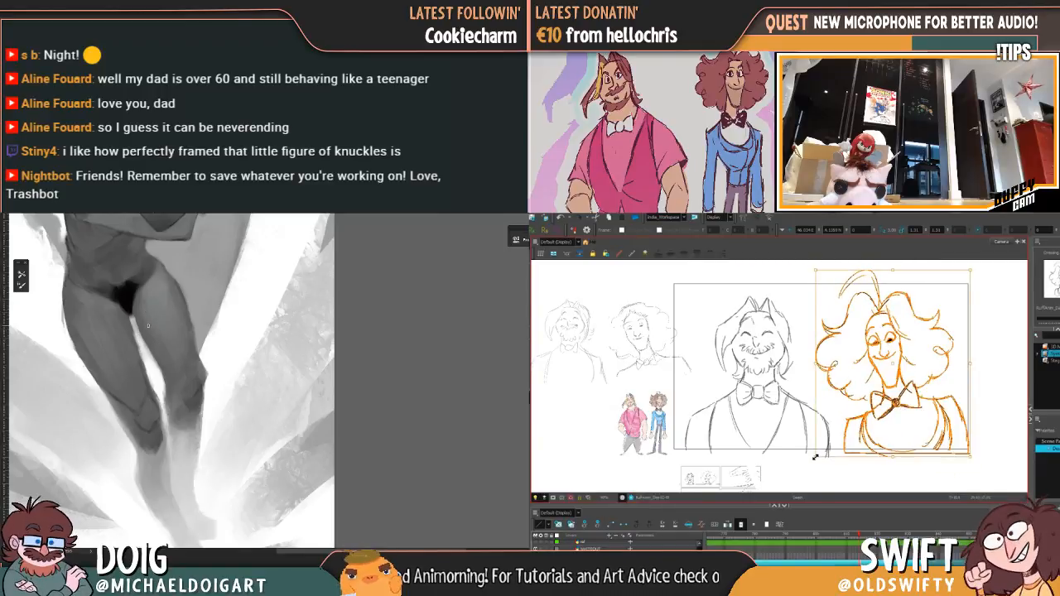
left_click_drag(816, 457, 811, 460)
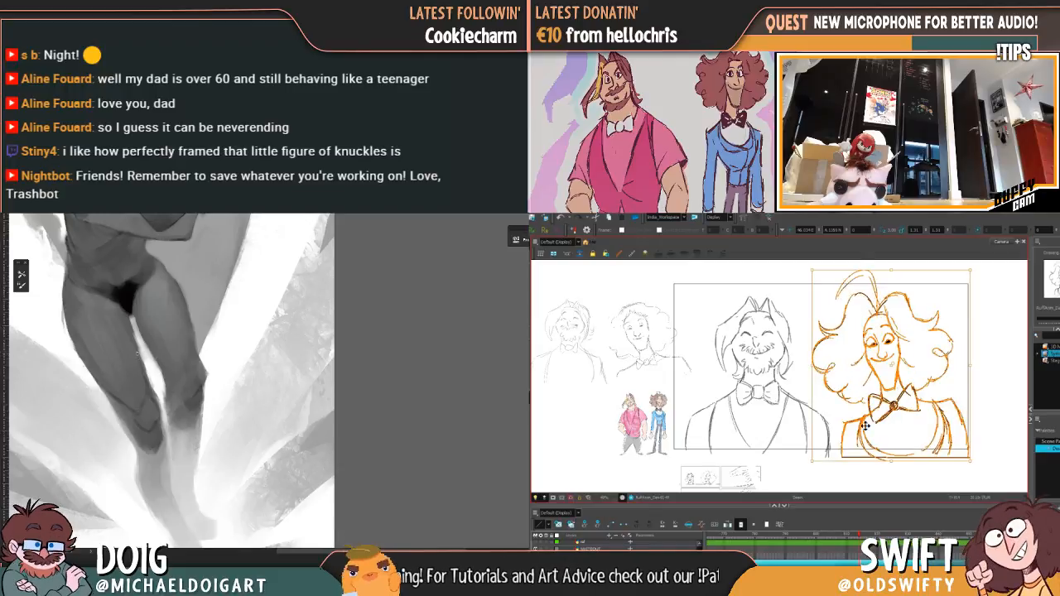
left_click_drag(895, 411, 897, 408)
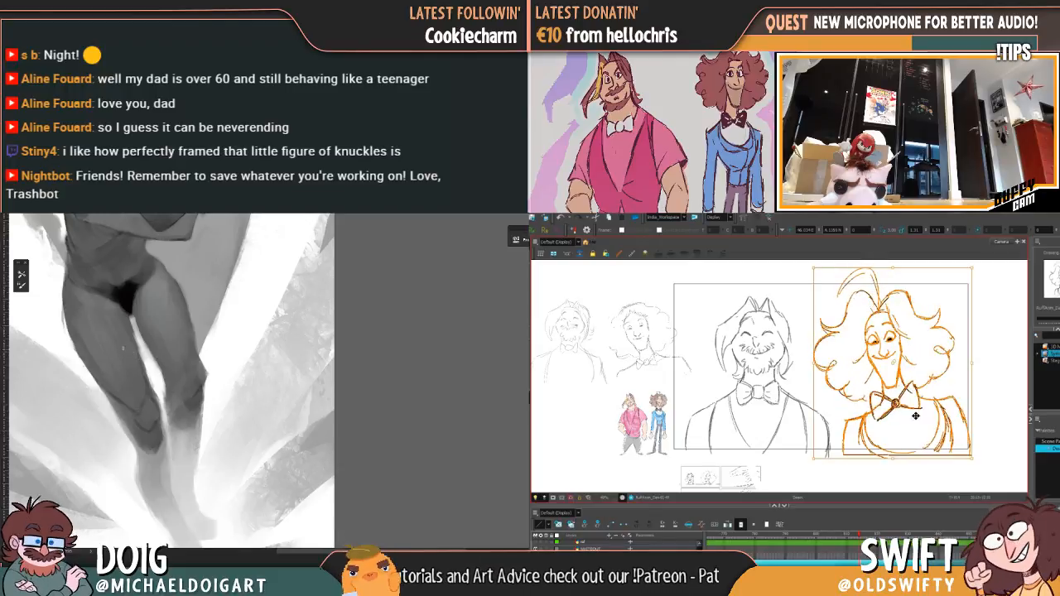
left_click(932, 473)
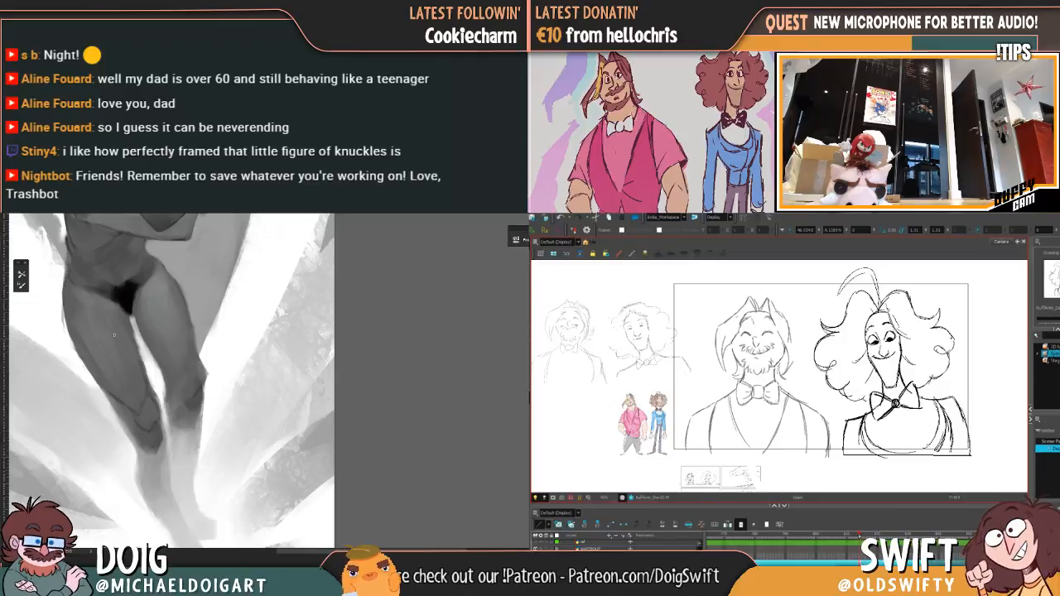
Step: Flip between the upright and leaning pose frames to compare the curly-haired character's placement
left_click_drag(860, 535, 866, 536)
key("comma")
key("period")
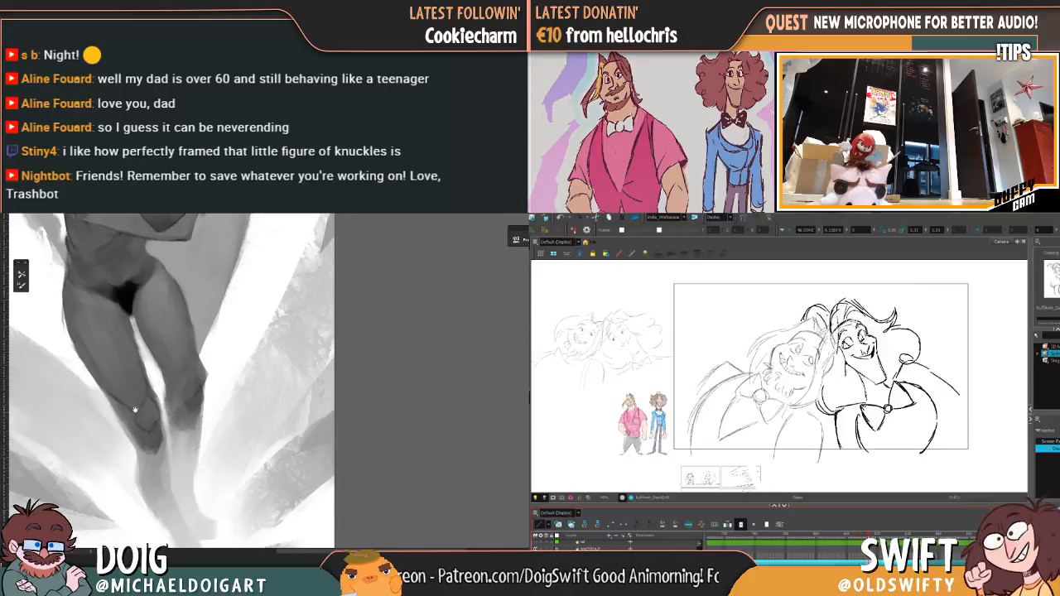
key("comma")
left_click_drag(137, 420, 134, 372)
key("period")
key("comma")
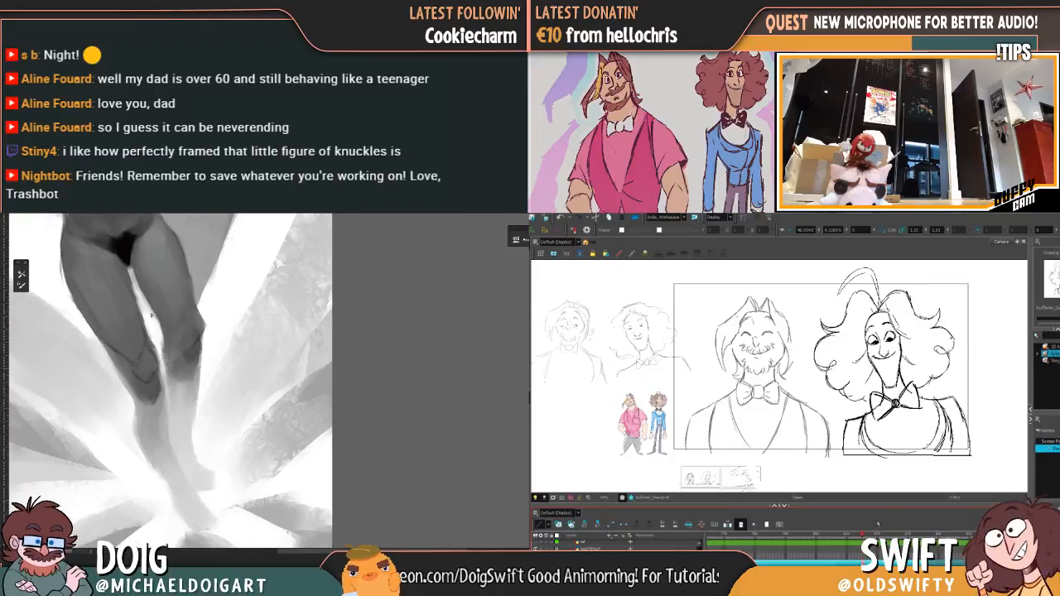
Step: Select the upright curly-haired character in the adjacent frame, adjust its scale slightly and check it against the leaning pose
mouse_move(896, 475)
left_mouse_down()
mouse_move(880, 474)
mouse_move(811, 365)
mouse_move(928, 270)
mouse_move(907, 468)
mouse_move(865, 466)
left_mouse_up()
mouse_move(955, 410)
left_mouse_down()
mouse_move(867, 468)
mouse_move(878, 455)
mouse_move(872, 429)
mouse_move(958, 446)
left_mouse_up()
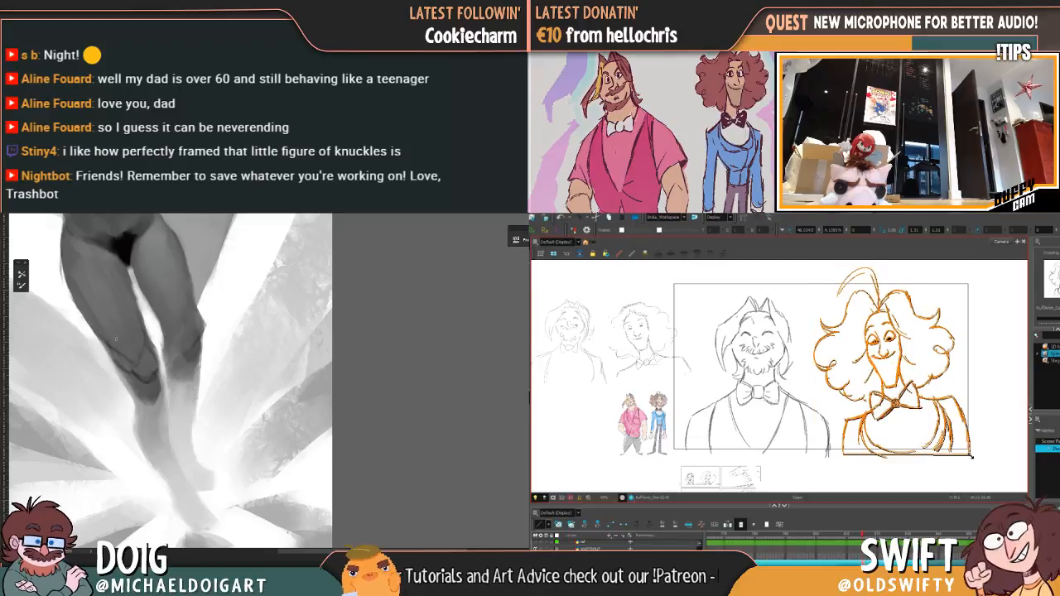
mouse_move(121, 291)
left_mouse_down()
mouse_move(103, 330)
mouse_move(84, 290)
left_mouse_up()
left_click(862, 535)
left_click(868, 535)
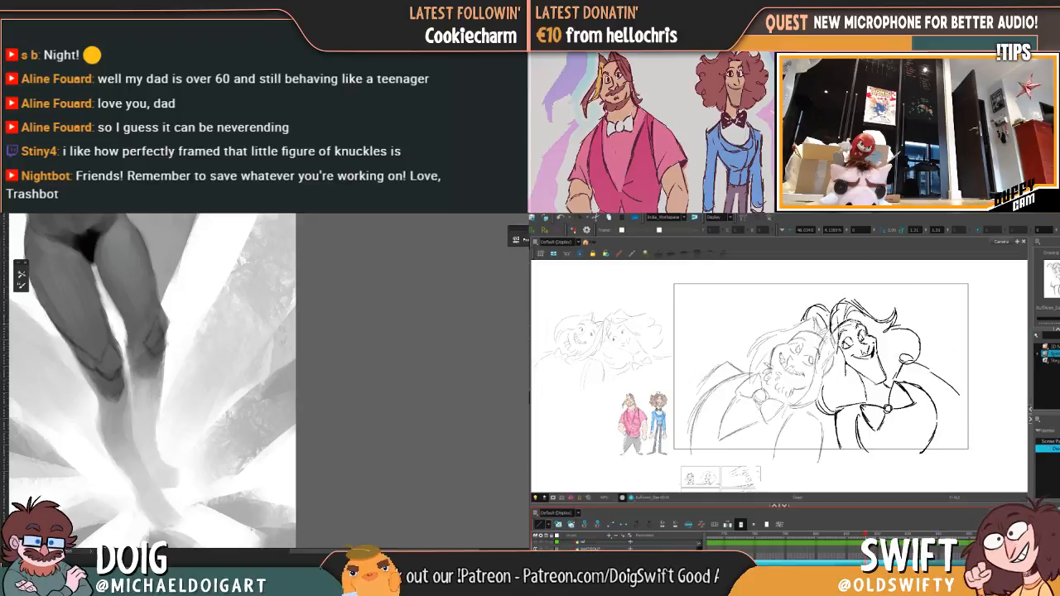
Step: Paint dark shadow accents beneath both kneecaps, following the sketched knee lines
mouse_move(142, 316)
left_mouse_down()
mouse_move(142, 372)
mouse_move(148, 361)
mouse_move(154, 377)
mouse_move(163, 367)
left_mouse_up()
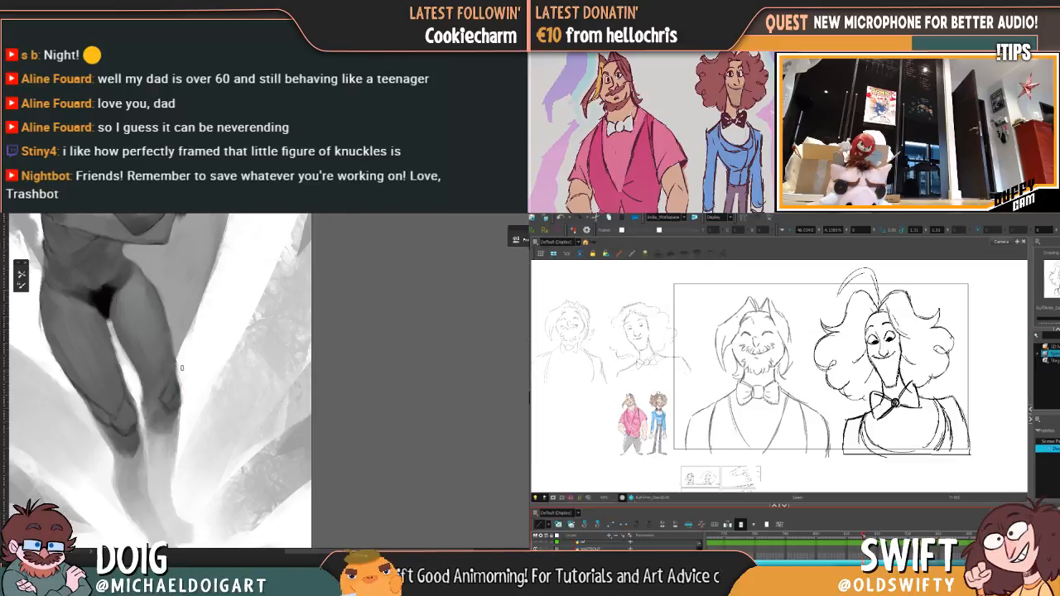
scroll(218, 324, "down", 5)
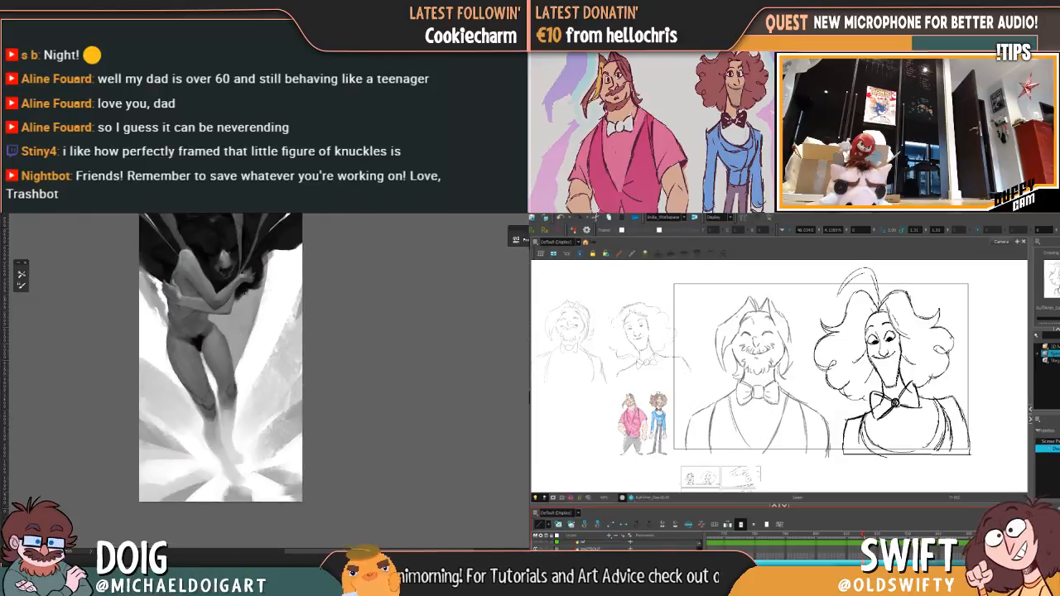
scroll(243, 305, "up", 3)
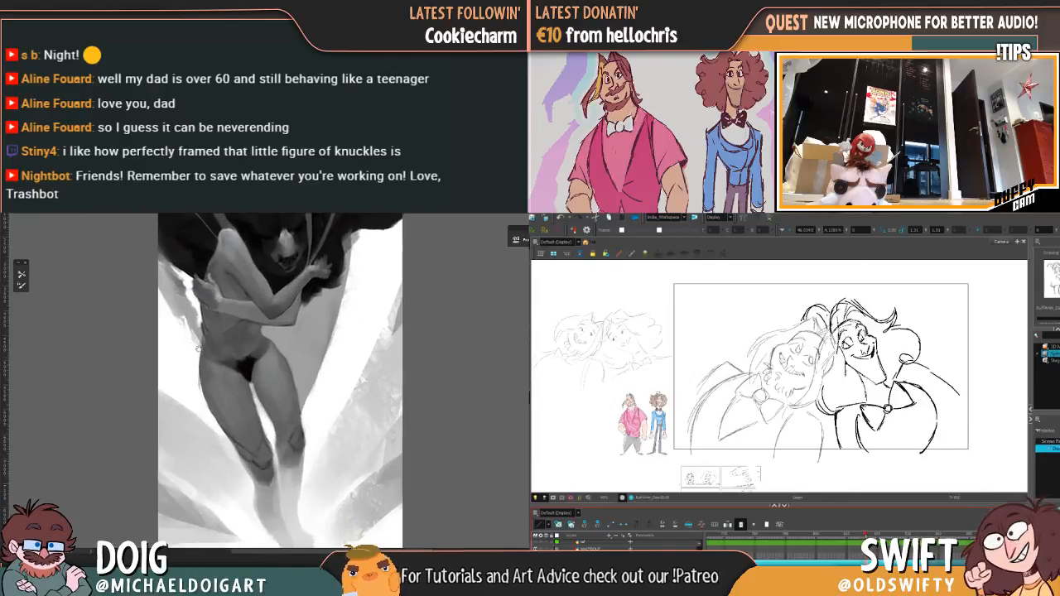
scroll(193, 347, "up", 3)
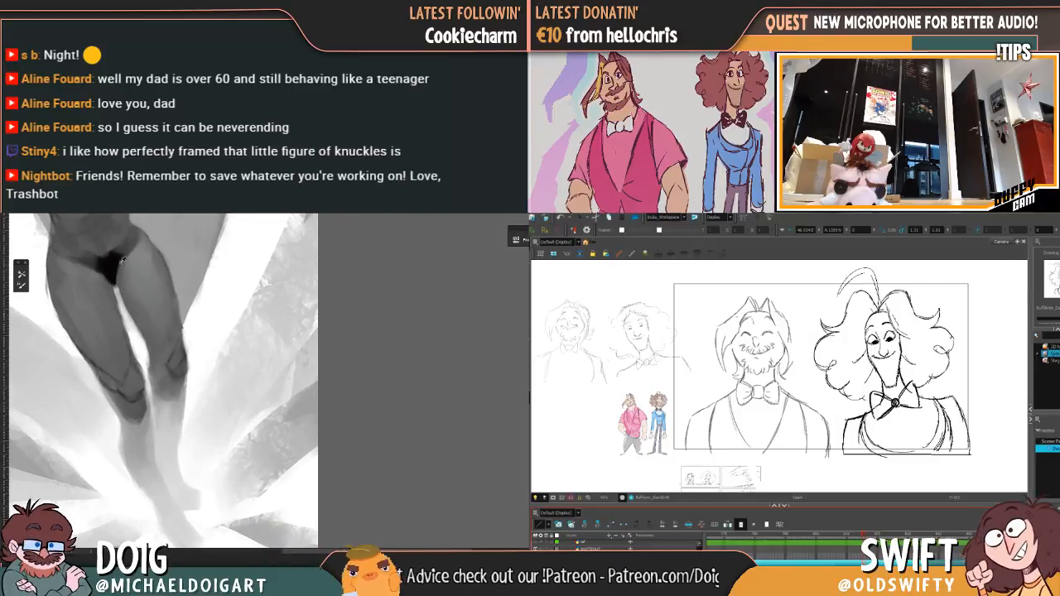
scroll(157, 353, "up", 3)
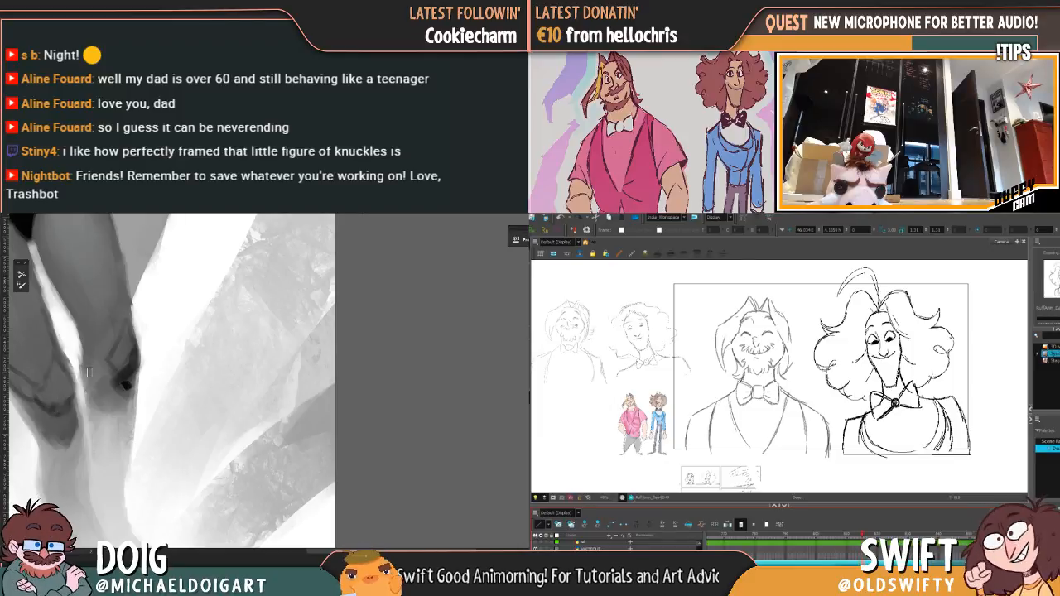
left_click_drag(98, 372, 201, 333)
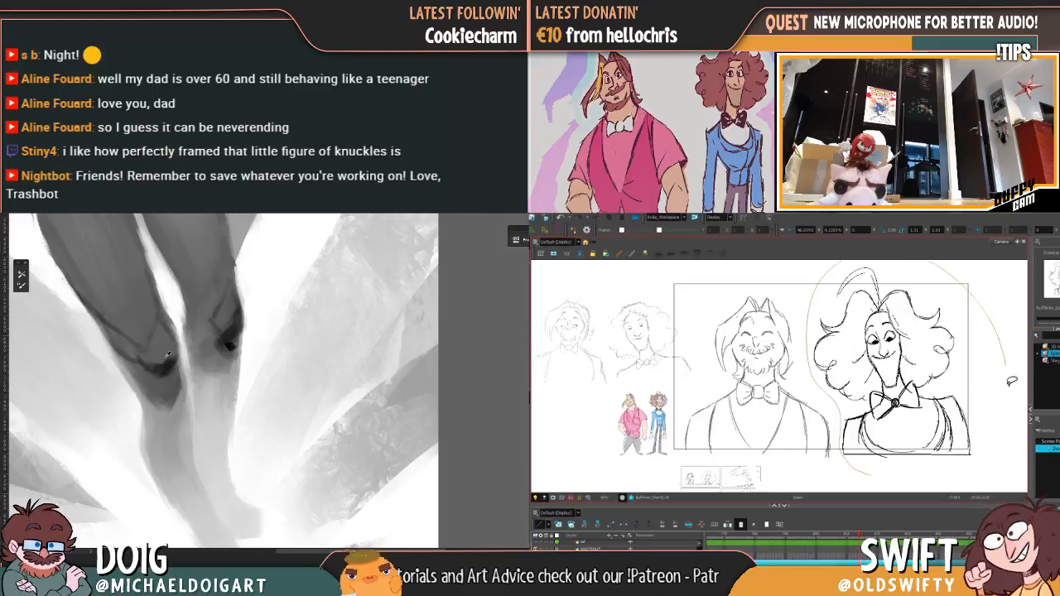
left_click(165, 392, "alt")
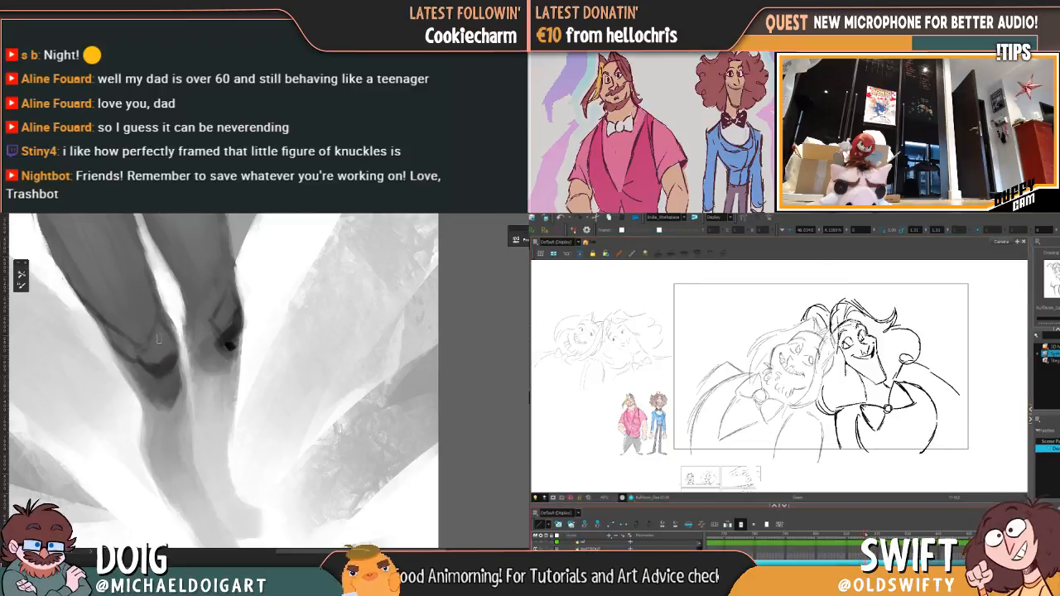
Step: Deepen the shadow at the bent knee's outer edge, blend the knee shading and check the whole painting
left_click(229, 346, "alt")
left_click_drag(229, 346, 237, 340)
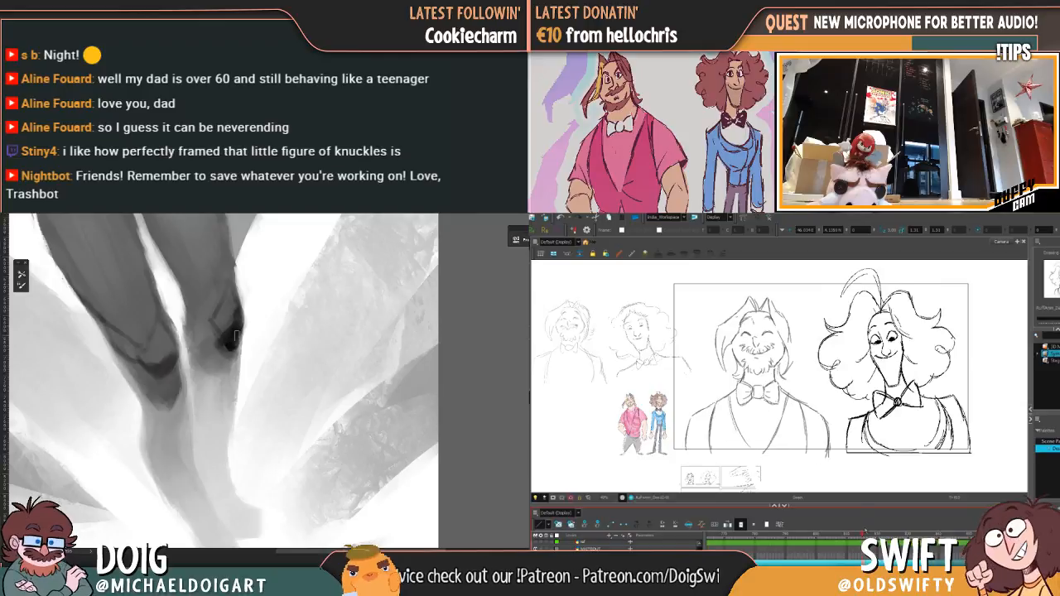
left_click(229, 351, "alt")
left_click(223, 348, "alt")
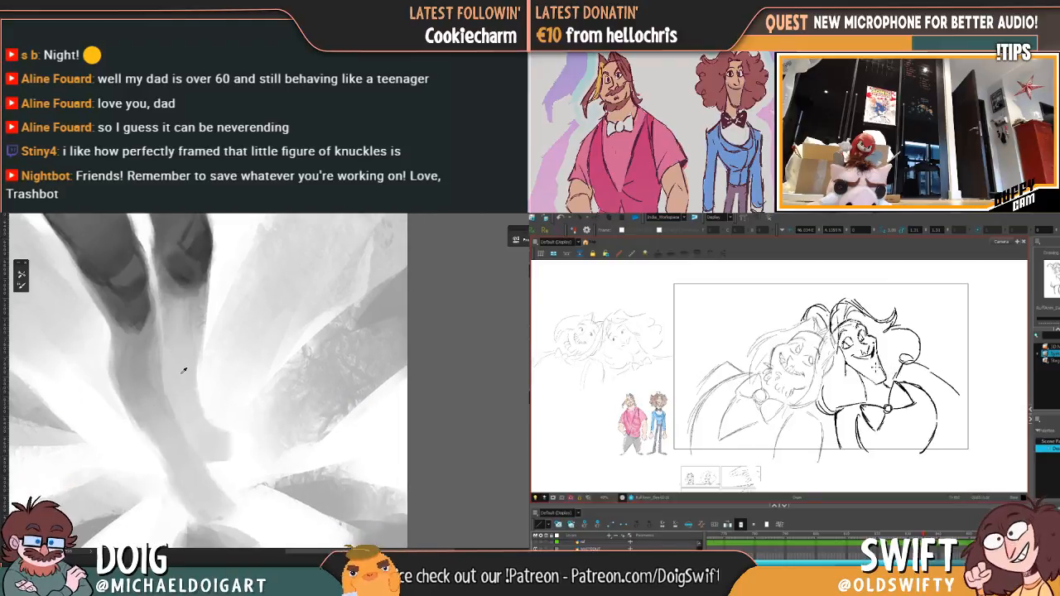
key("ctrl+0")
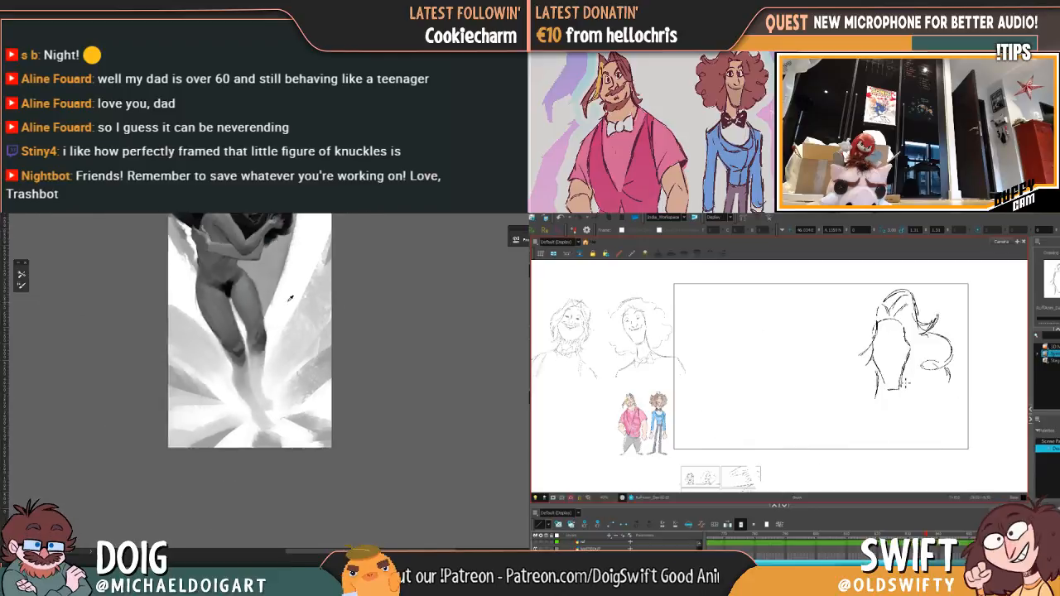
Step: Sketch a bow tie with a round knot beneath the upright character's neck, comparing its placement with the leaning pose frame
scroll(296, 384, "up", 3)
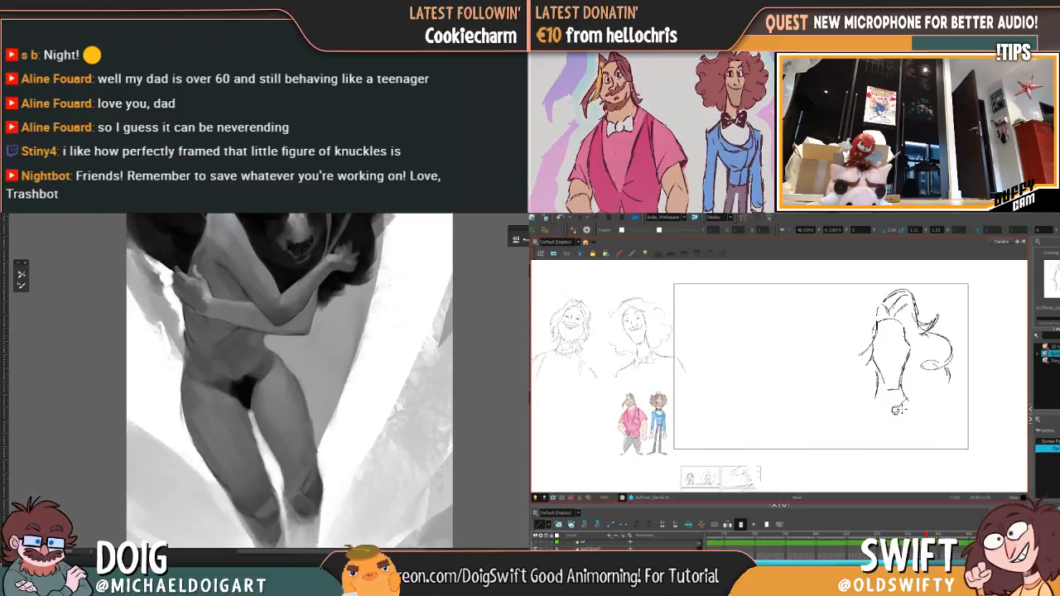
left_click_drag(900, 407, 909, 397)
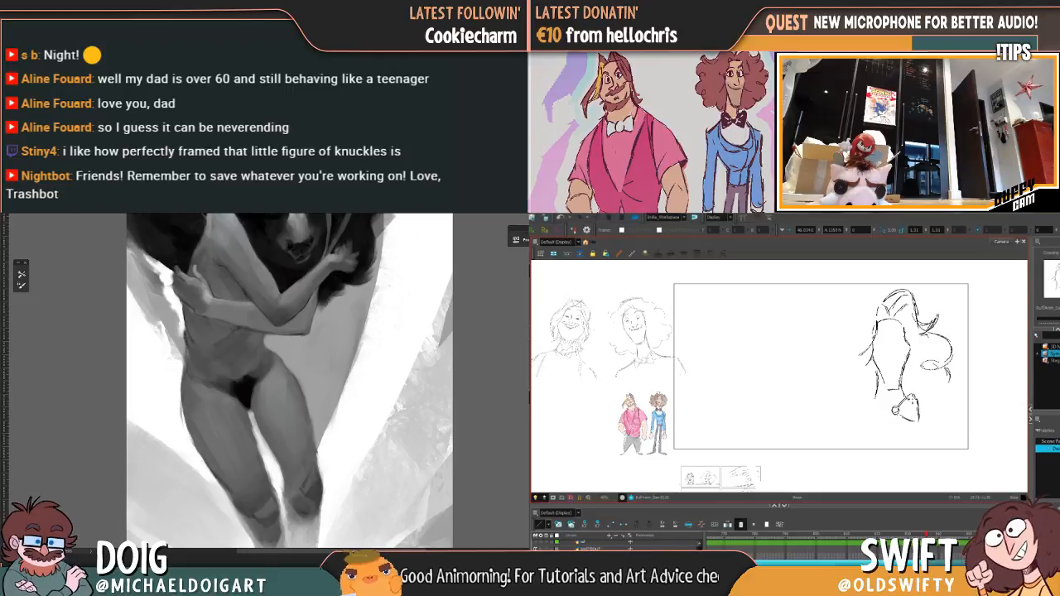
key("f")
key("g")
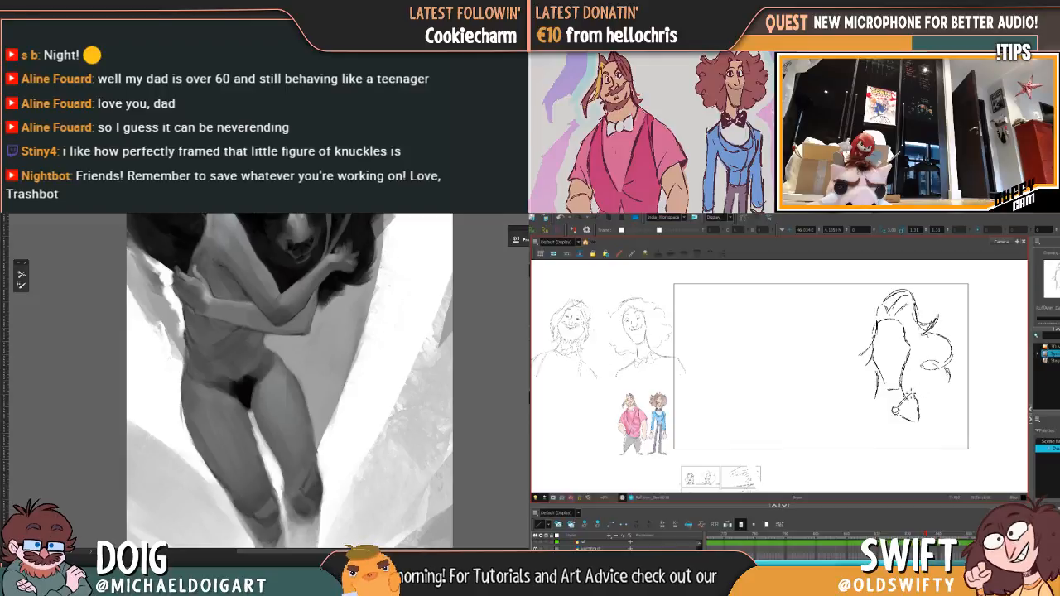
mouse_move(877, 400)
left_mouse_down()
mouse_move(893, 406)
mouse_move(872, 421)
left_mouse_up()
key("f")
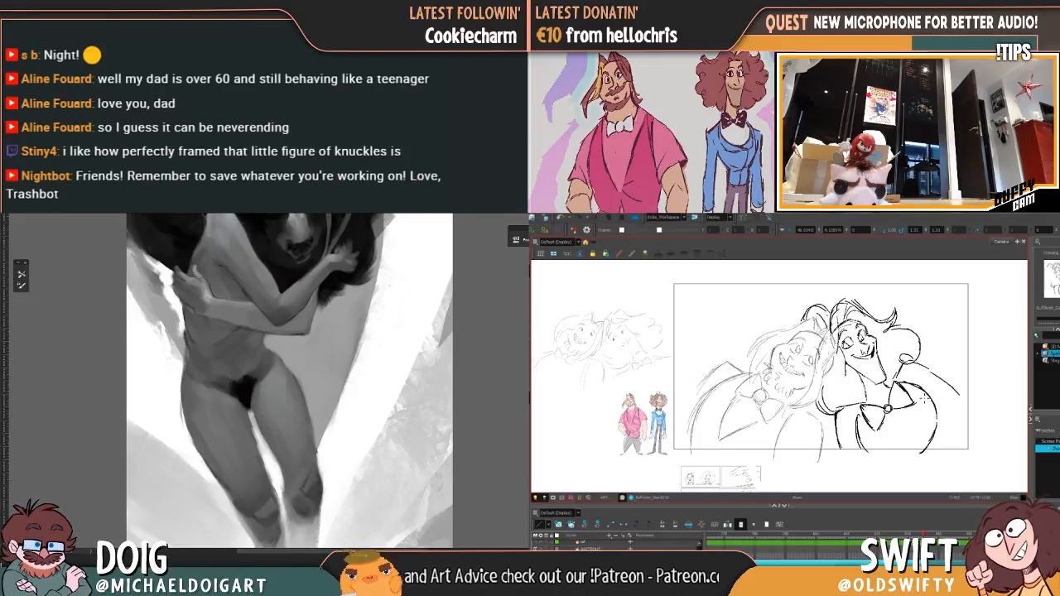
key("g")
key("f")
key("g")
key("f")
key("g")
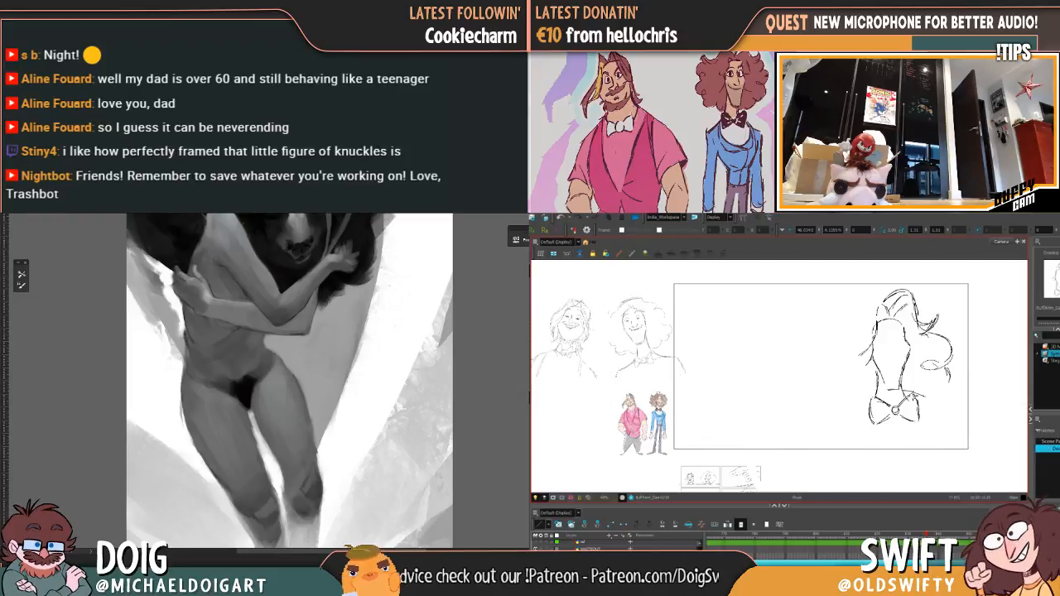
Step: Sketch the curved lapel right of the bow tie and the right shoulder line, checking both against the leaning pose
left_click_drag(934, 401, 920, 447)
key("f")
key("g")
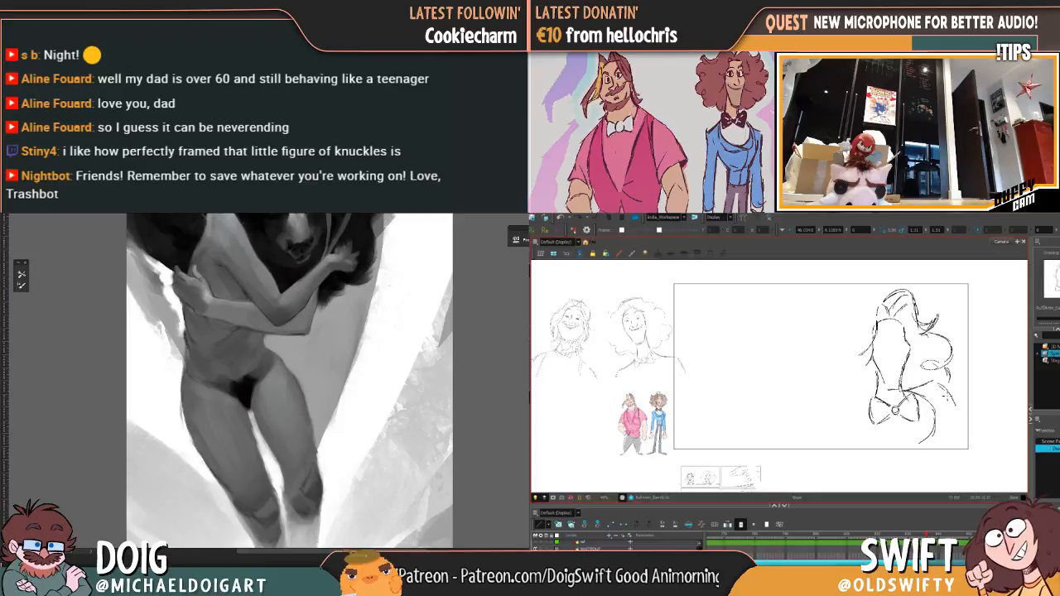
mouse_move(950, 400)
left_mouse_down()
mouse_move(953, 415)
mouse_move(946, 377)
left_mouse_up()
key("f")
key("g")
key("f")
key("g")
key("f")
key("g")
key("f")
key("g")
Step: Sketch the left shoulder line outward from the bow tie and compare it with the leaning pose frame
left_click_drag(871, 386, 829, 424)
key("f")
key("g")
key("f")
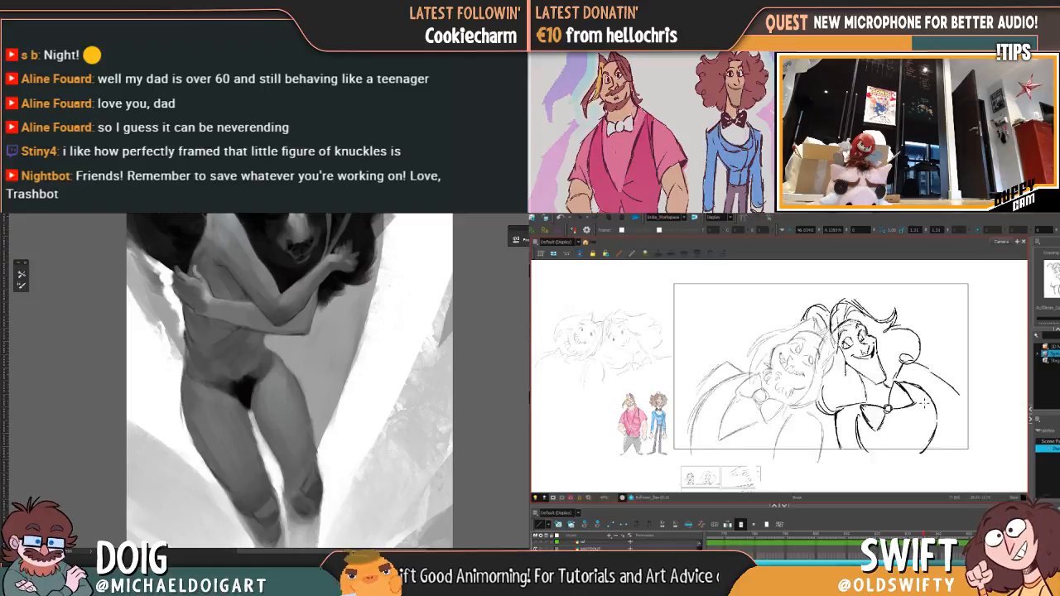
key("g")
key("f")
key("g")
key("f")
key("g")
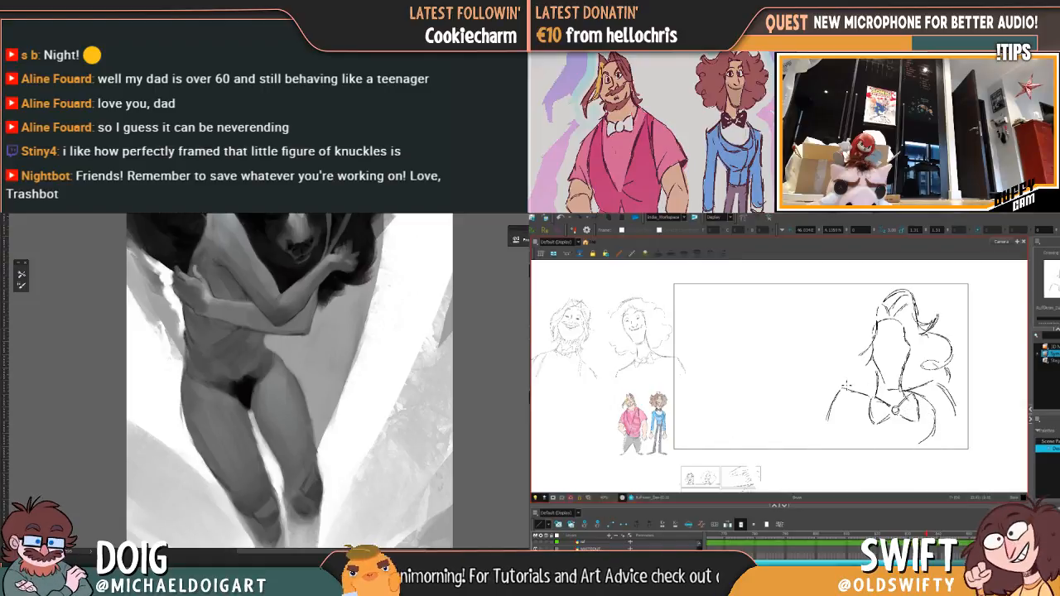
Step: Extend the left shoulder line downward into the outer arm, checking it against the leaning pose
mouse_move(844, 386)
left_mouse_down()
mouse_move(876, 396)
mouse_move(842, 393)
mouse_move(823, 434)
left_mouse_up()
key("f")
key("g")
key("f")
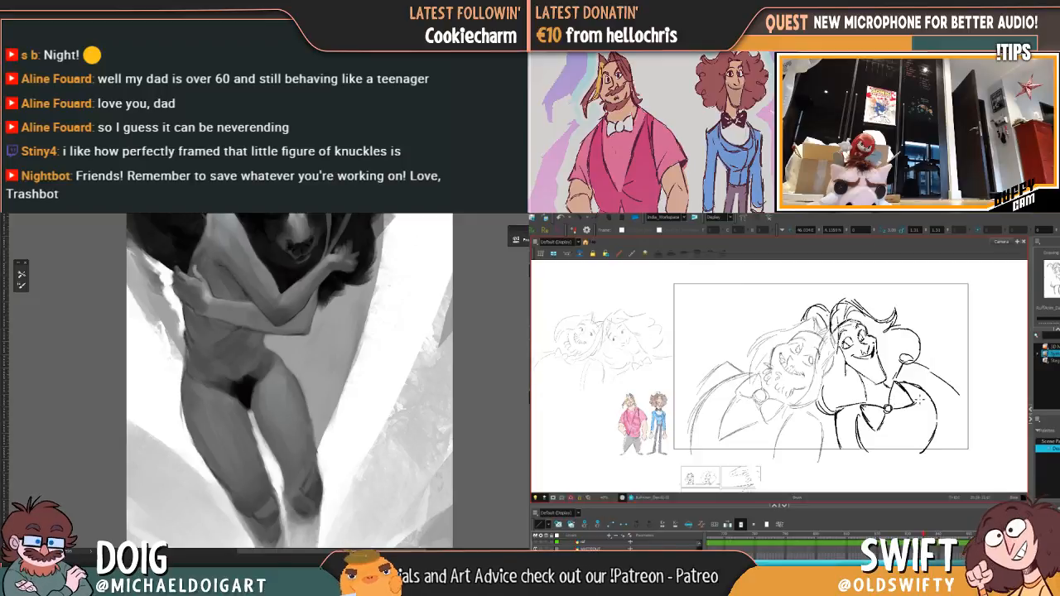
key("g")
Step: Sketch the rounded chest neckline around and beneath the bow tie with a doubled lower curve
mouse_move(861, 392)
left_mouse_down()
mouse_move(867, 424)
mouse_move(854, 427)
mouse_move(903, 452)
left_mouse_up()
key("f")
key("g")
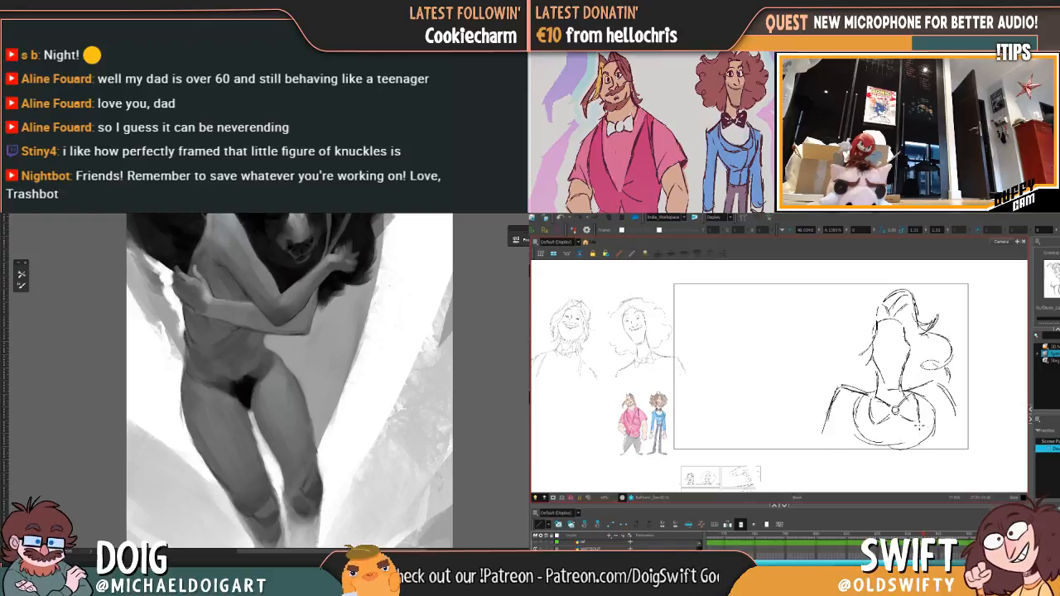
mouse_move(863, 396)
left_mouse_down()
mouse_move(860, 432)
mouse_move(885, 459)
mouse_move(931, 451)
mouse_move(943, 423)
left_mouse_up()
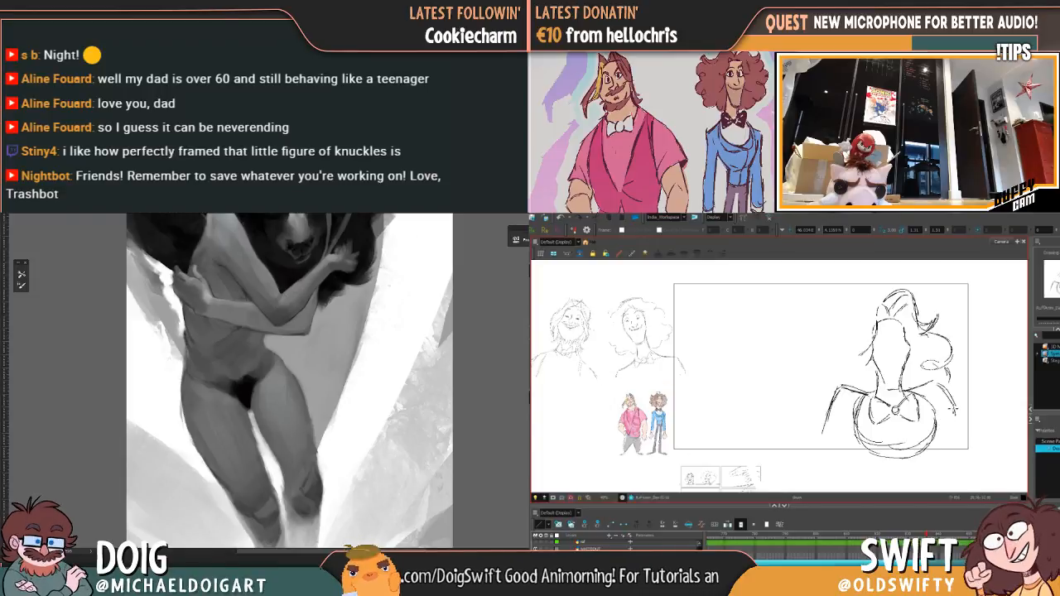
Step: Lengthen and thicken the outer line of the left arm, then compare the two pose frames
left_click_drag(837, 404, 821, 451)
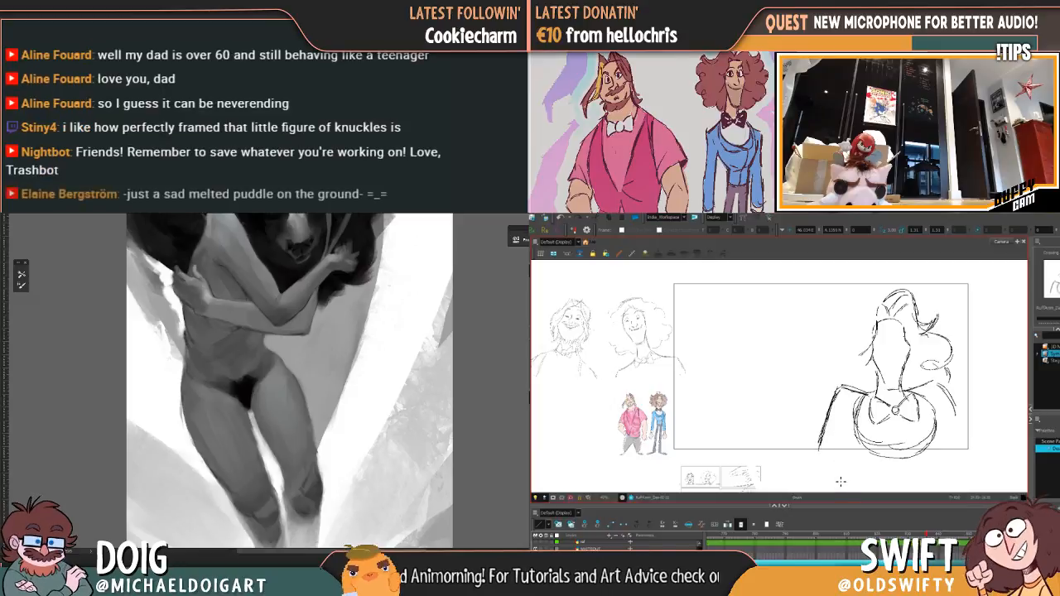
key("f")
key("g")
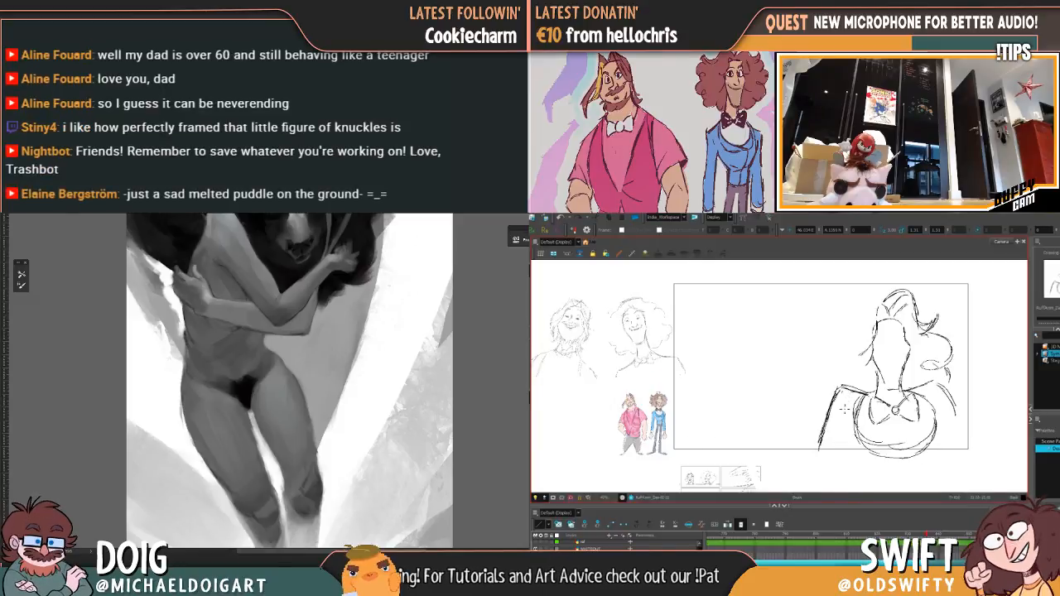
Step: Add the outer vest contours on both sides of the rounded neckline, checking them against the leaning pose
left_click_drag(842, 391, 856, 452)
key("f")
key("g")
mouse_move(934, 405)
left_mouse_down()
mouse_move(945, 449)
mouse_move(936, 464)
left_mouse_up()
key("f")
key("g")
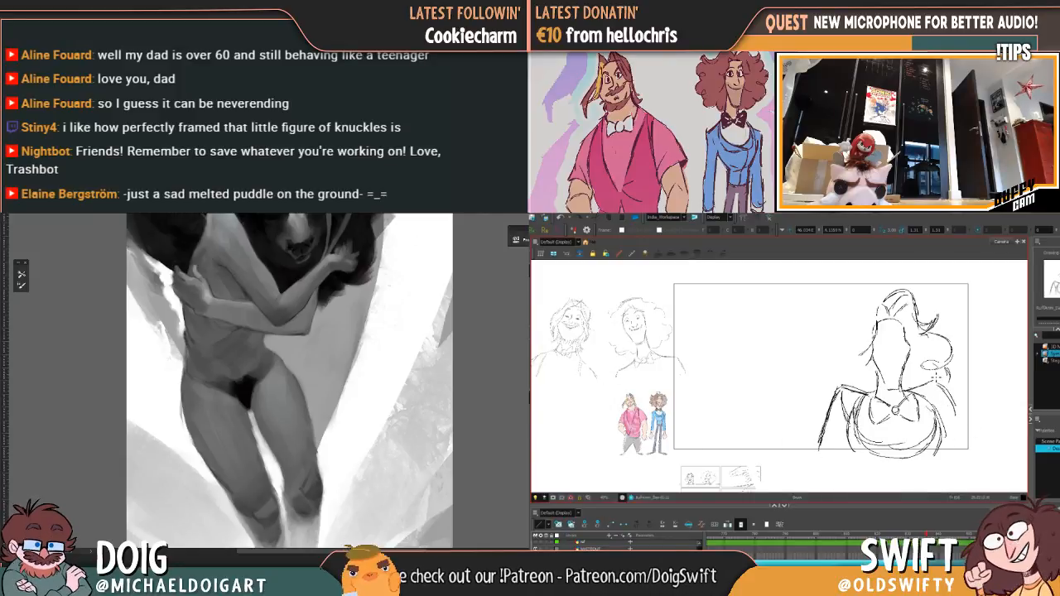
key("f")
key("g")
Step: Add the pointed collar line between the bow tie and right shoulder, then compare the torso across both frames
mouse_move(925, 385)
left_mouse_down()
mouse_move(935, 395)
mouse_move(934, 447)
left_mouse_up()
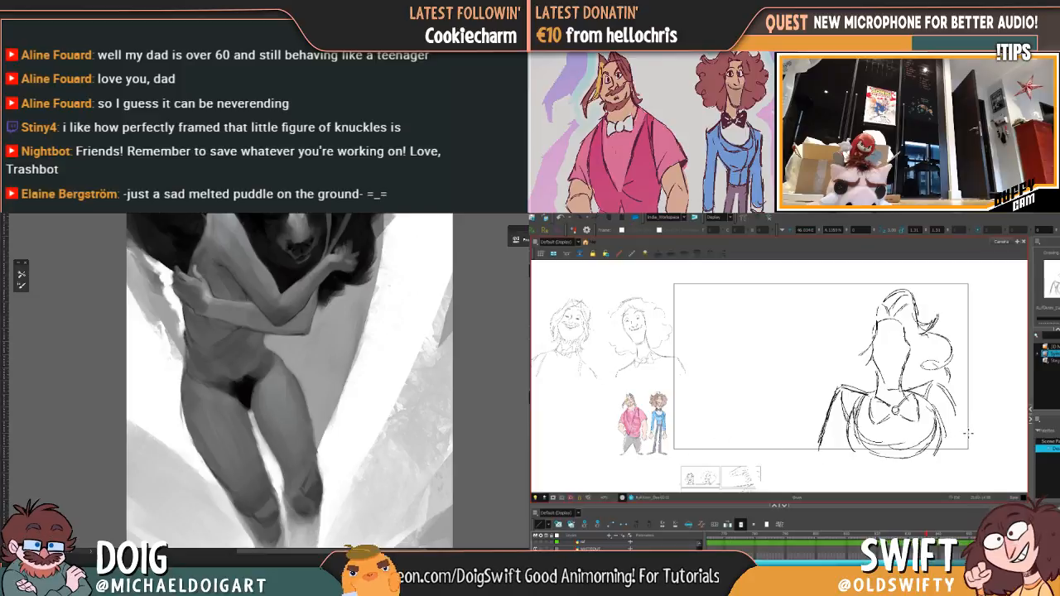
key("f")
key("g")
key("f")
key("g")
key("f")
key("g")
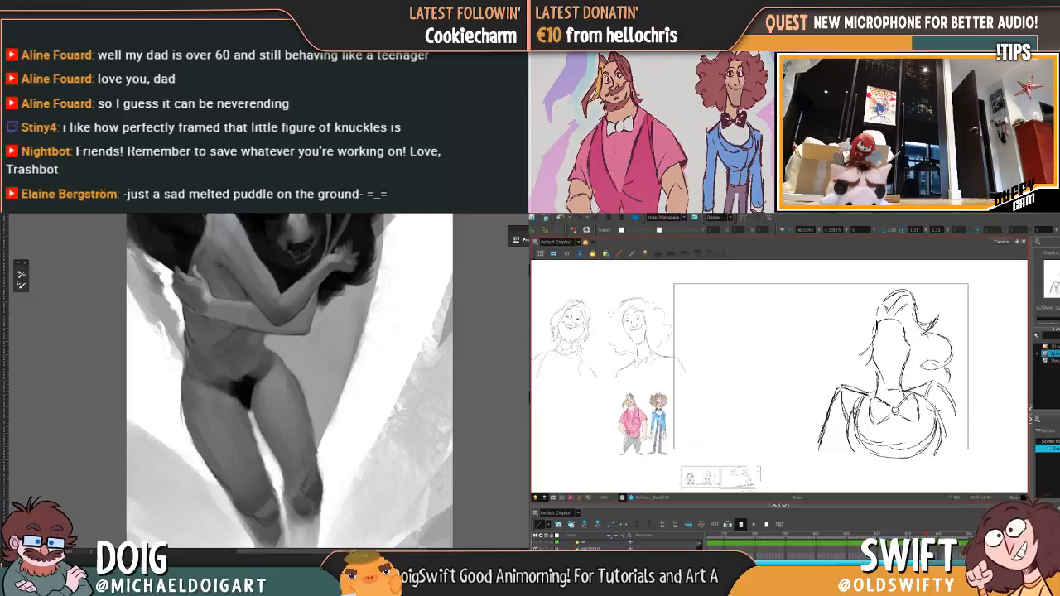
key("f")
key("g")
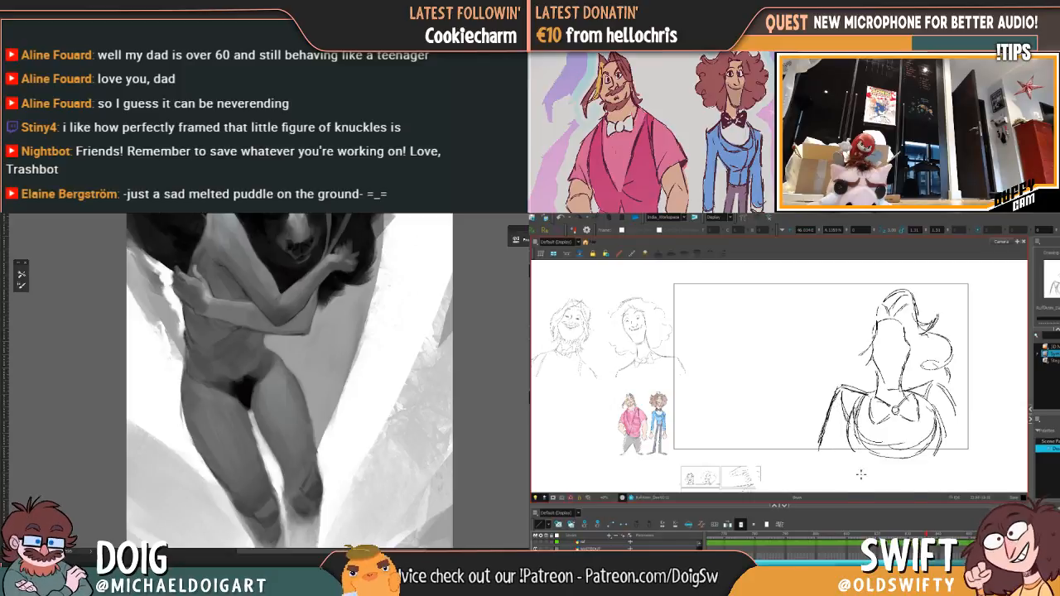
key("f")
key("g")
Step: Redraw the left arm line closer to the torso, delete the old outer stroke and compare the poses
left_click_drag(835, 424, 827, 461)
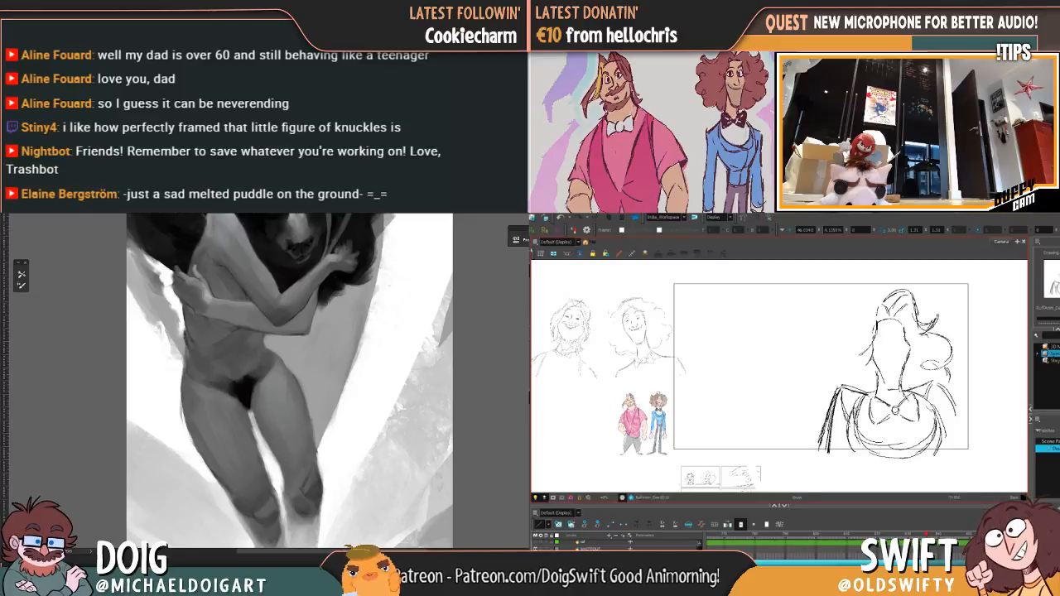
left_click(832, 429)
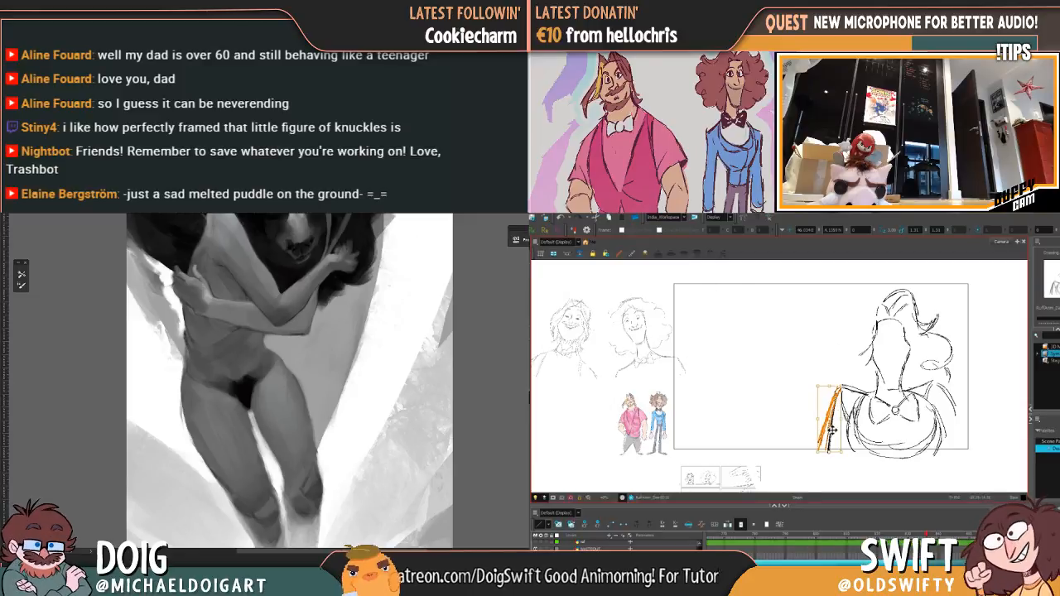
key("Delete")
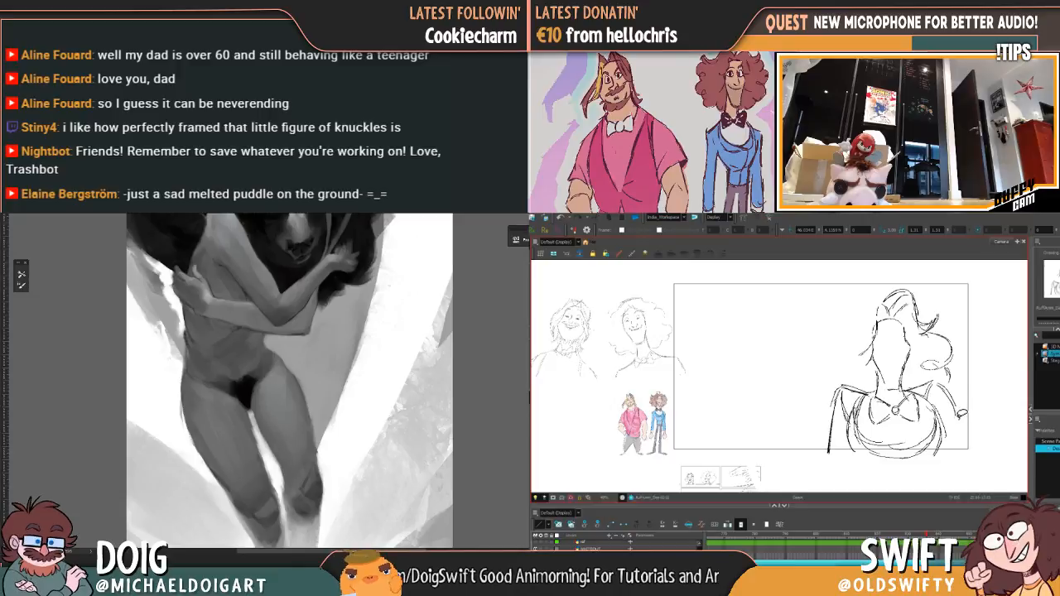
key("f")
key("g")
key("f")
key("g")
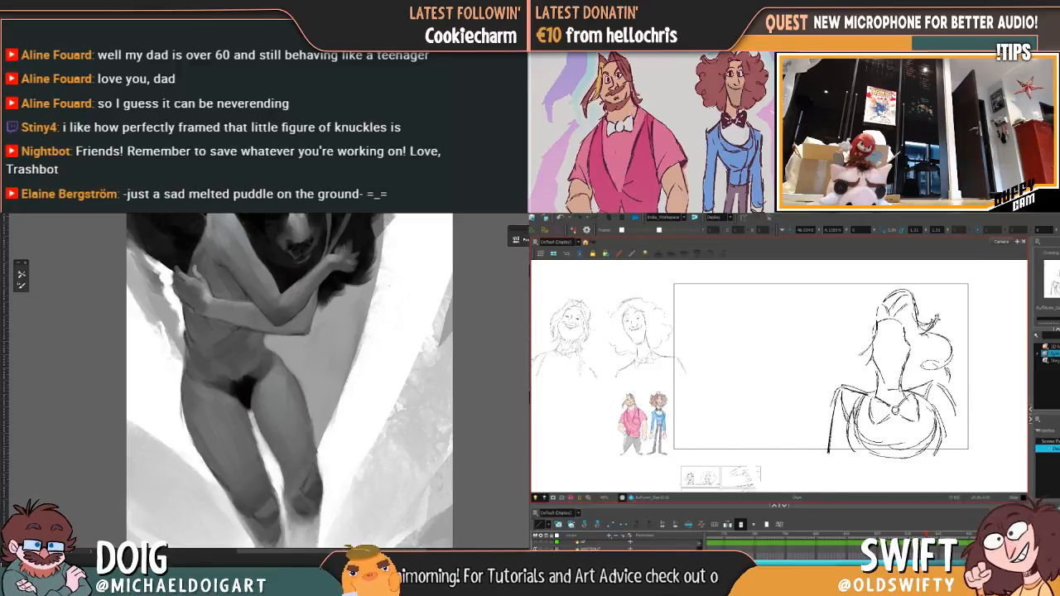
key("f")
key("g")
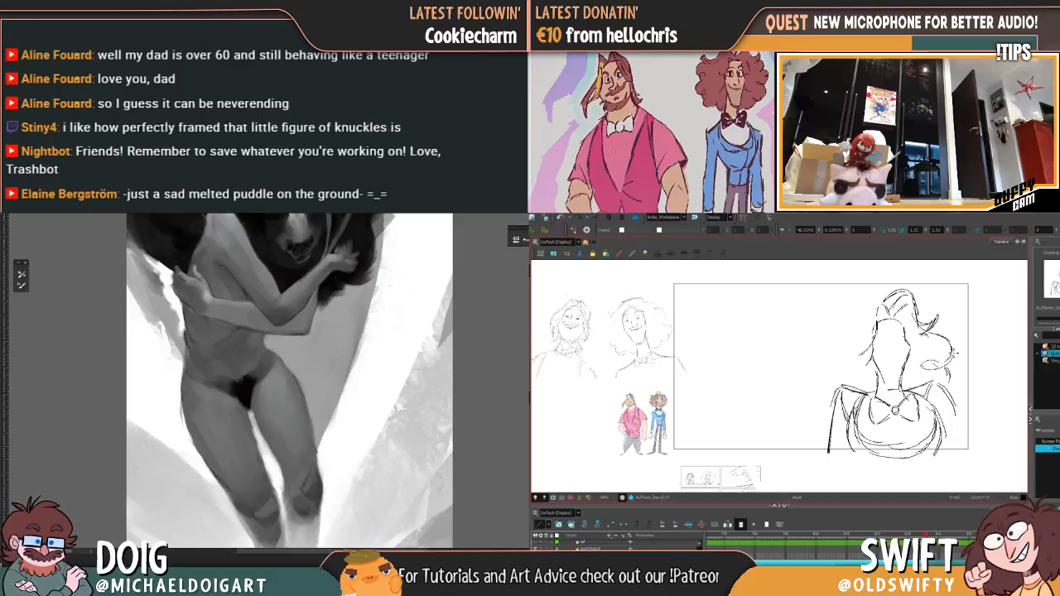
Step: Sketch the right shoulder and arm down to the frame's lower edge and check it against the leaning pose
left_click_drag(937, 381, 968, 450)
key("f")
key("g")
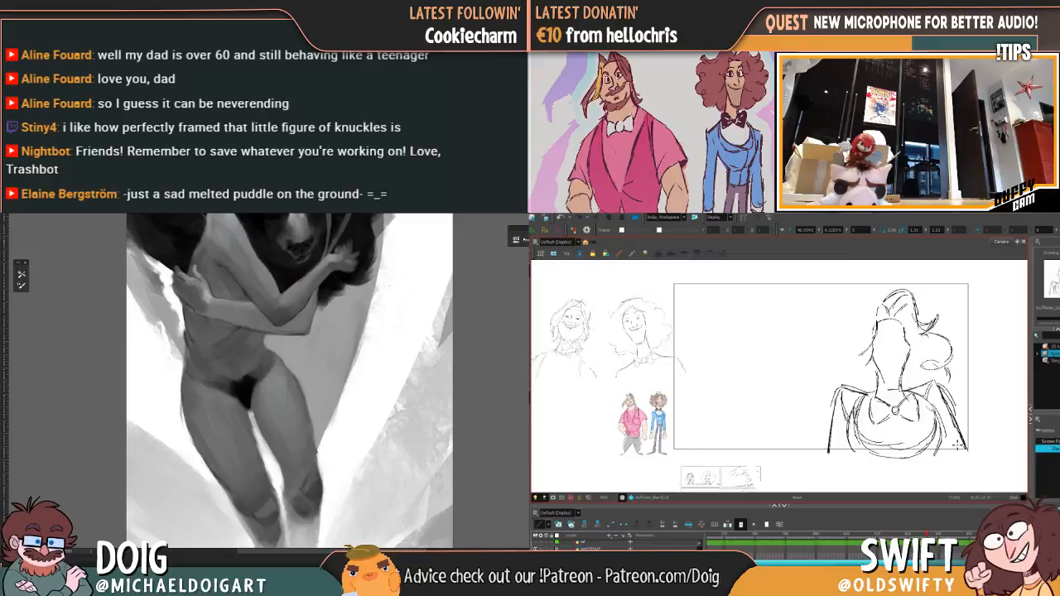
key("f")
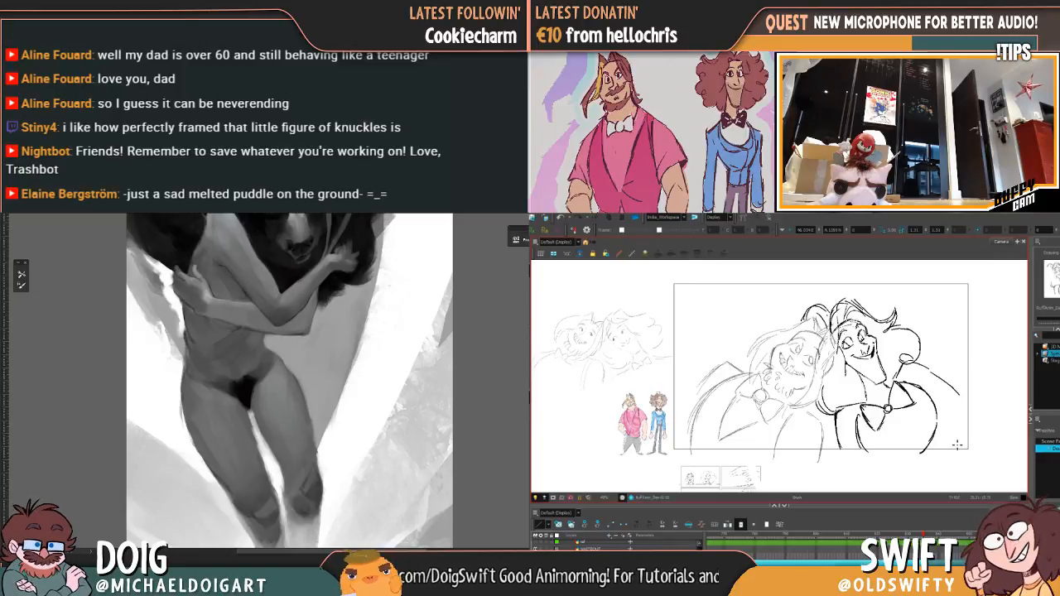
key("g")
key("f")
key("g")
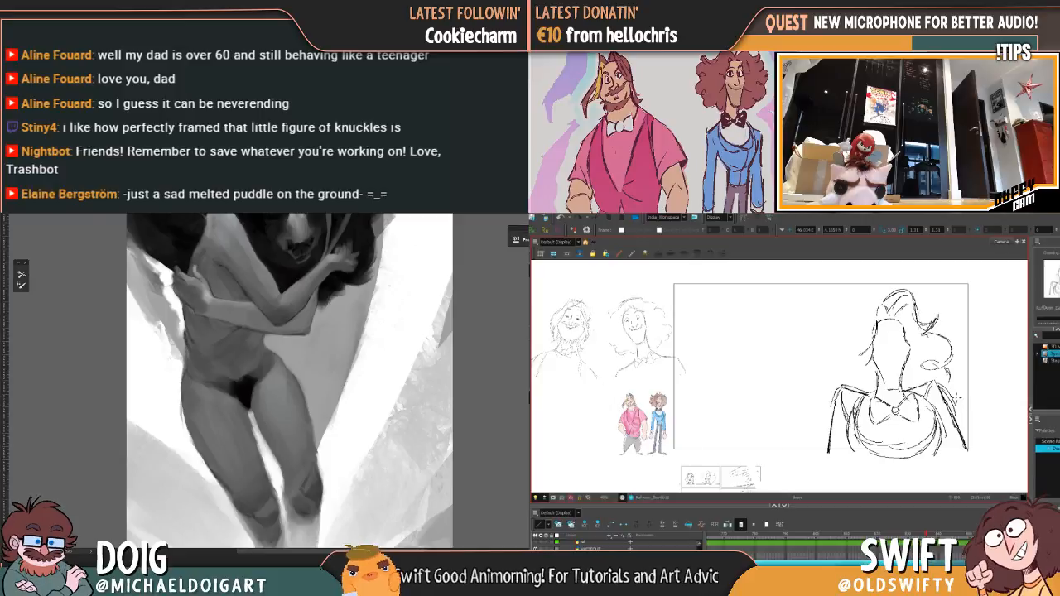
Step: Flip between the upright and leaning pose frames to examine the new torso, shoulders and arms
key("g")
key("f")
key("f")
key("g")
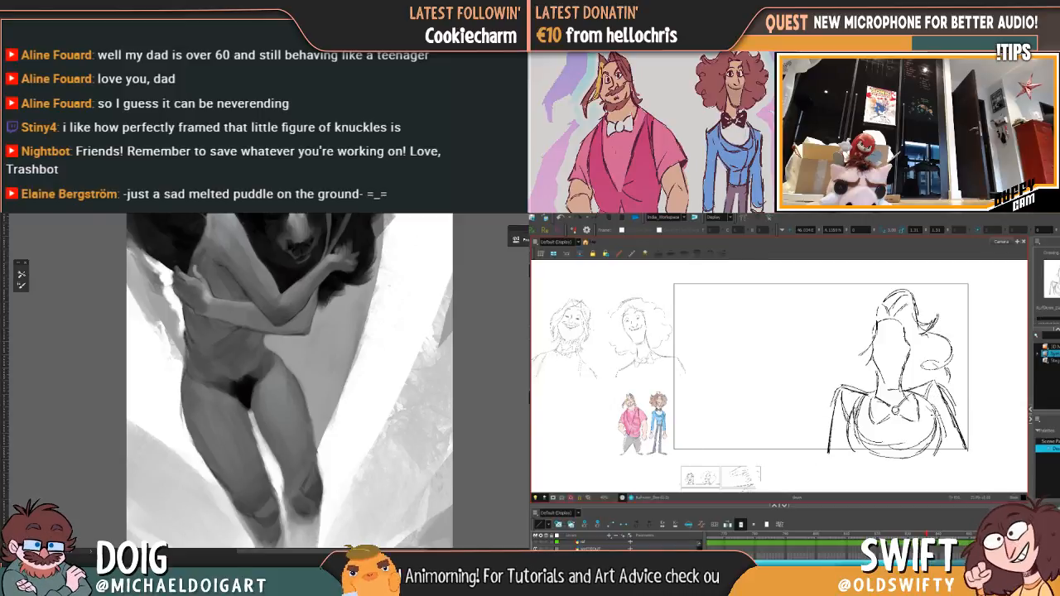
key("g")
key("f")
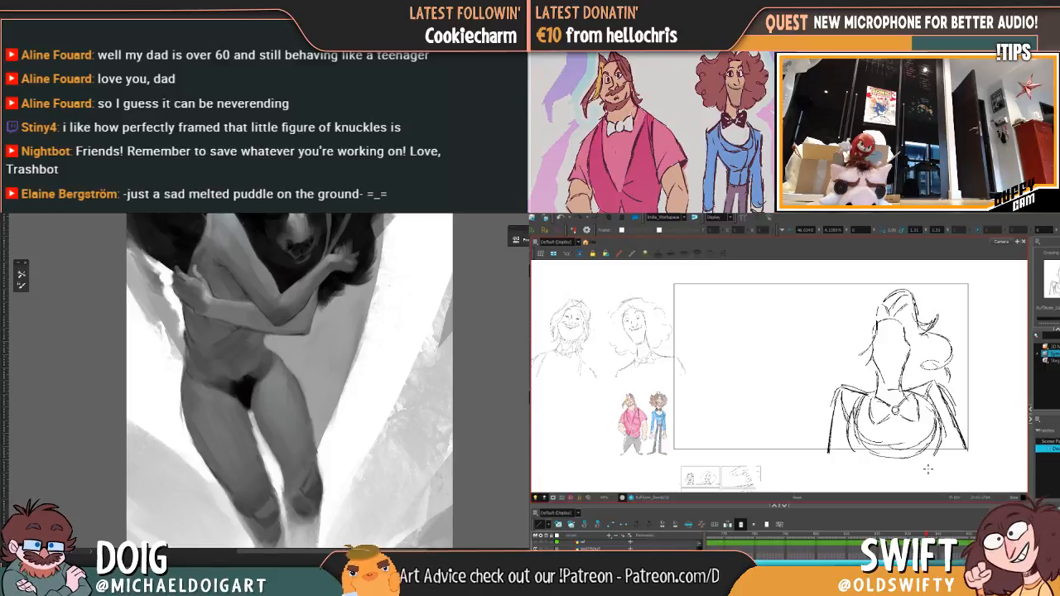
scroll(153, 427, "down", 3)
key("f")
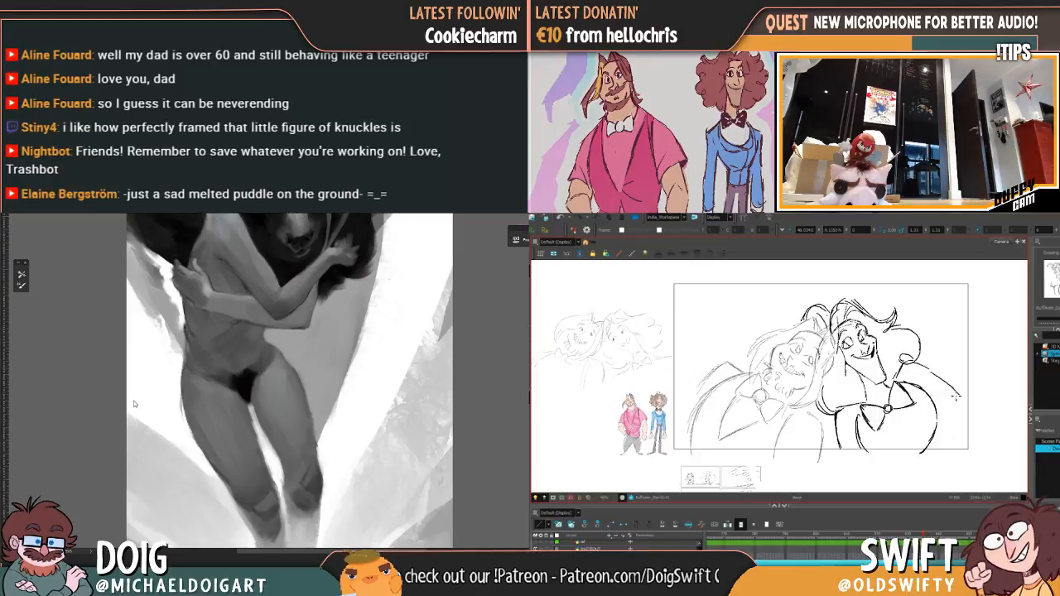
key("g")
key("f")
key("g")
scroll(134, 400, "down", 2)
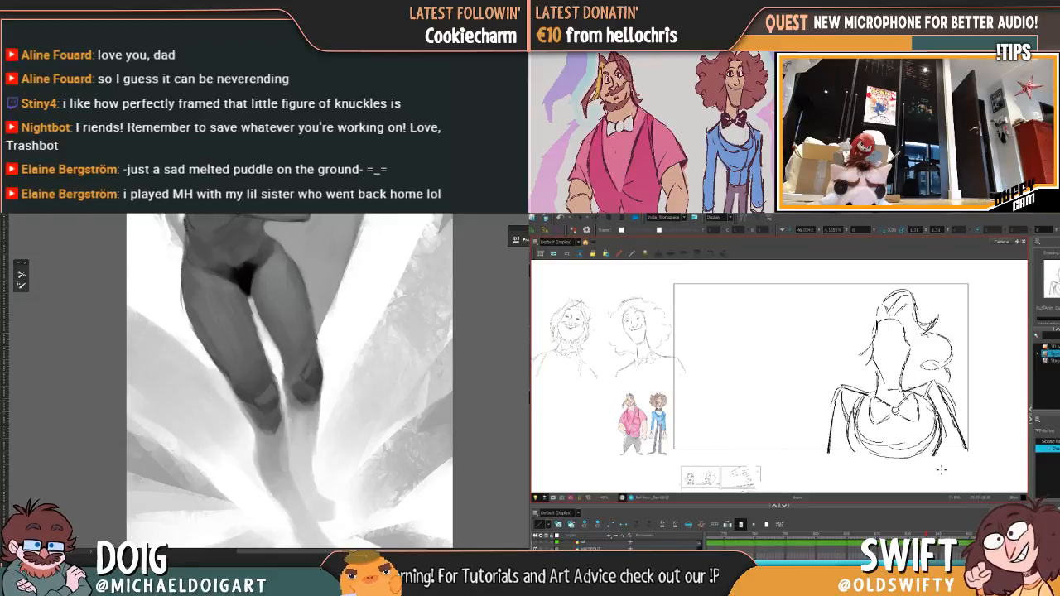
key("f")
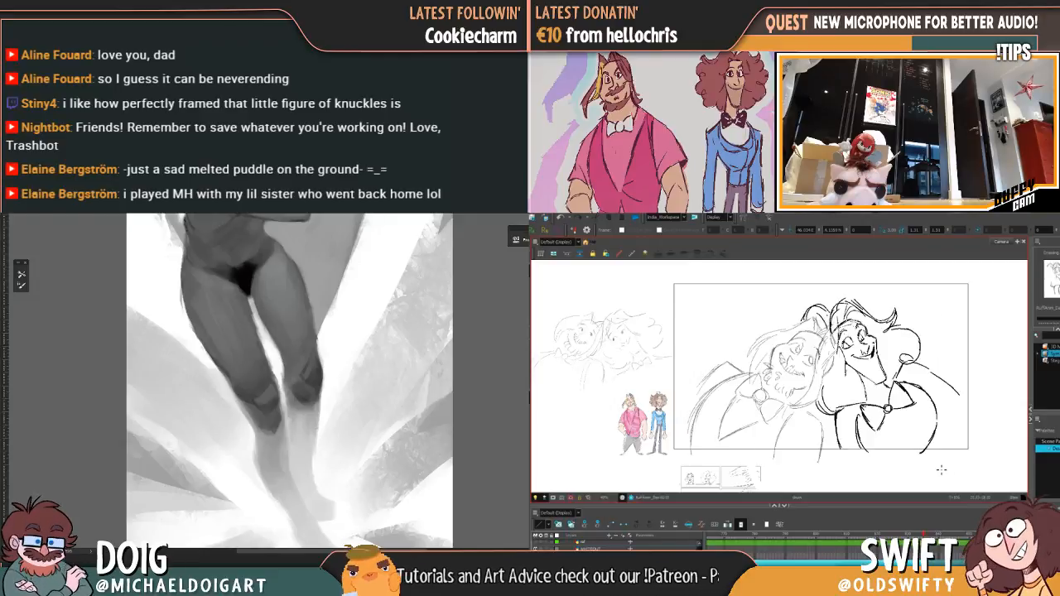
key("g")
key("f")
key("g")
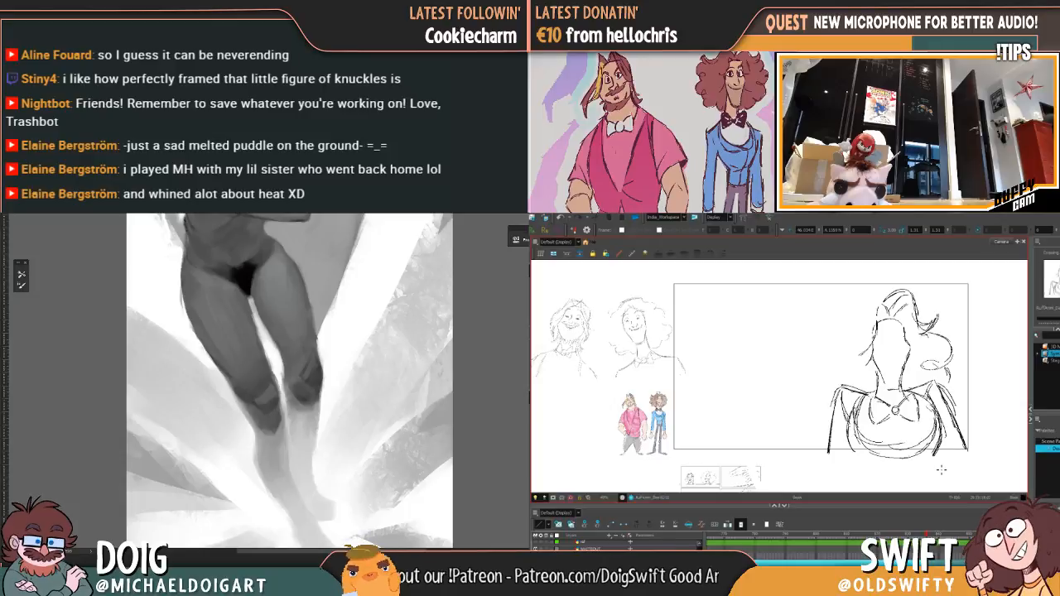
key("f")
key("g")
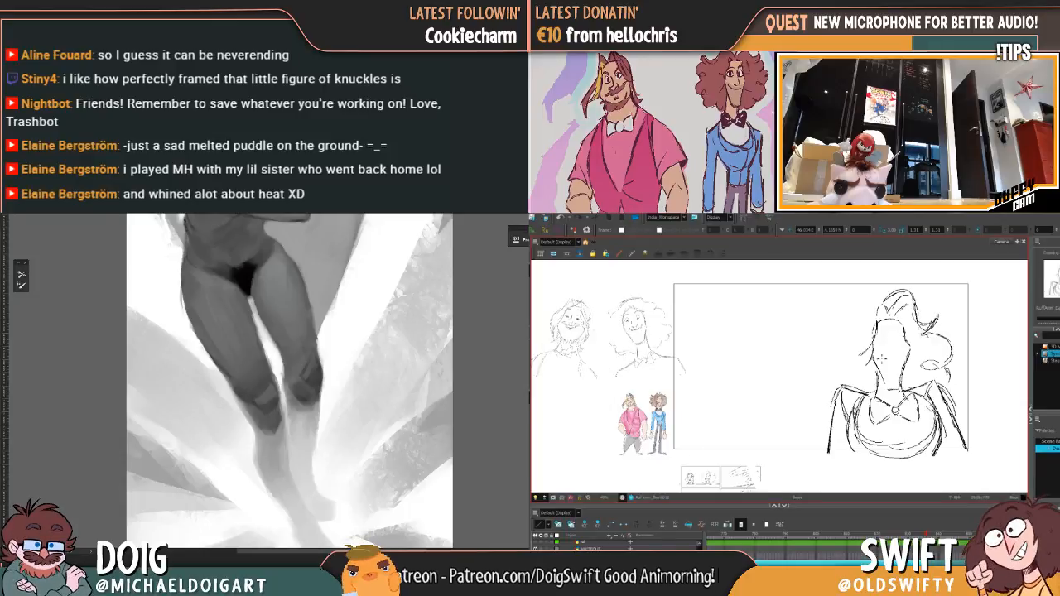
Step: Sketch both eyes on the upright curly-haired head, flipping to the leaning pose frame to match their placement
key("f")
key("g")
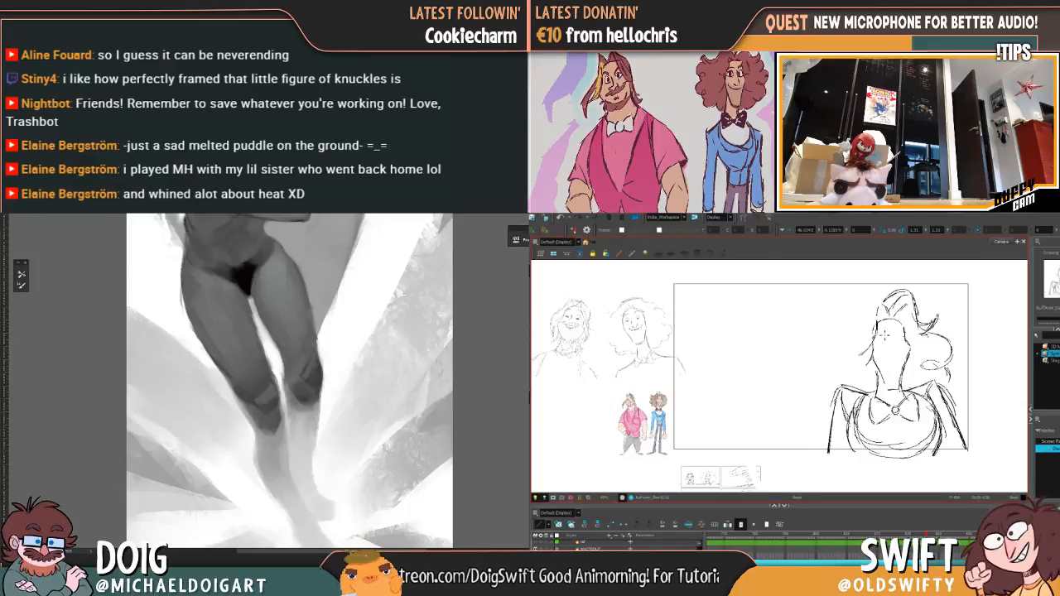
key("f")
key("g")
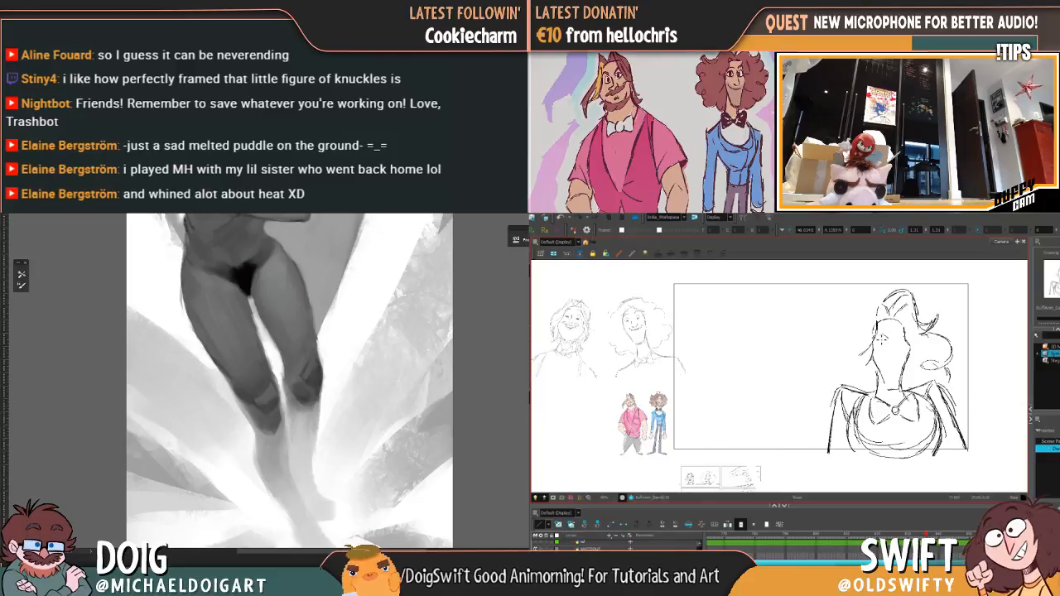
left_click_drag(880, 346, 883, 348)
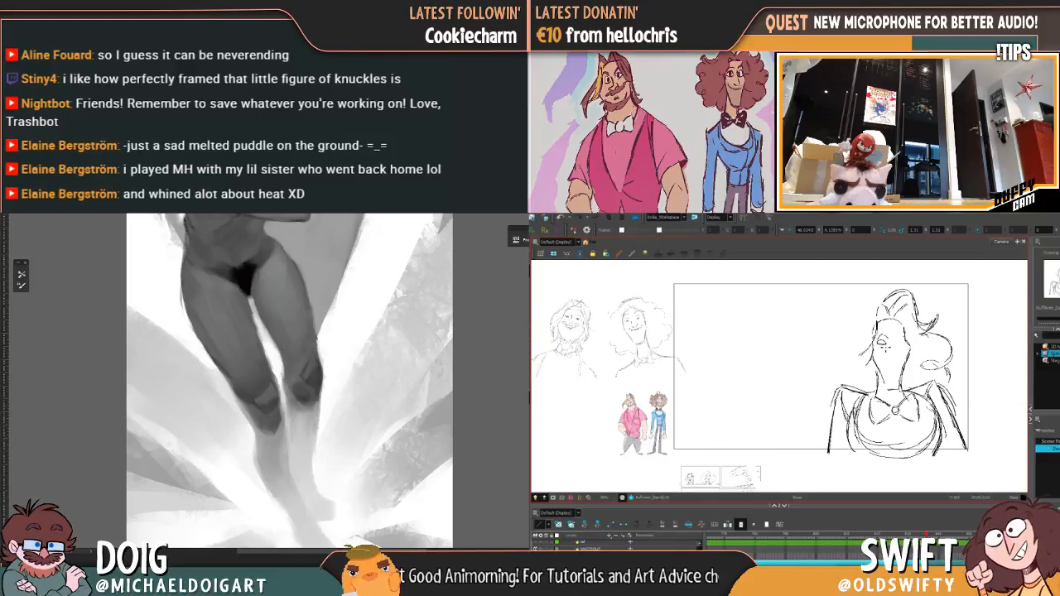
key("f")
key("g")
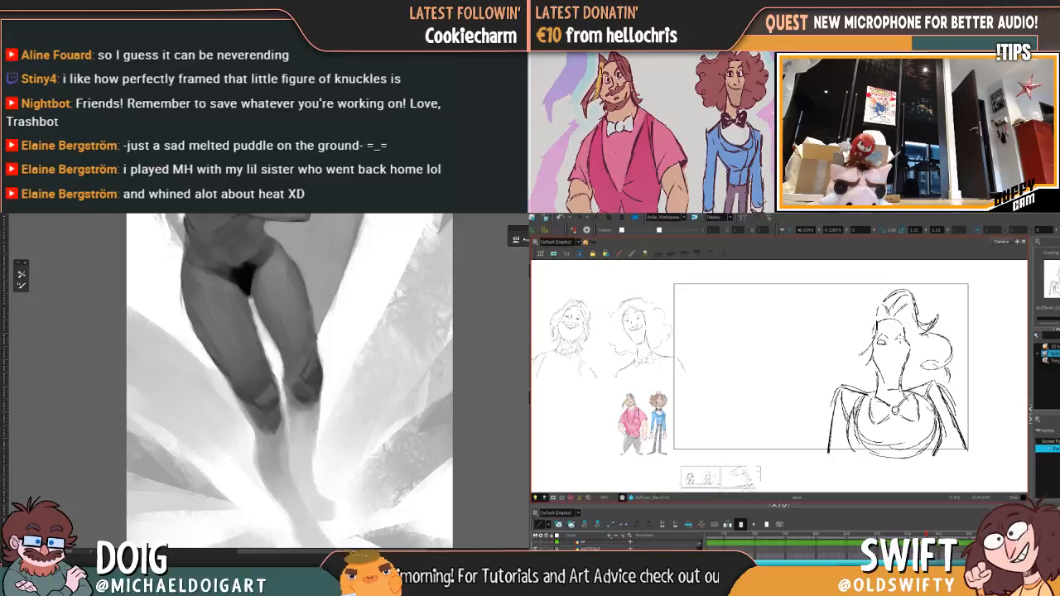
left_click_drag(905, 335, 908, 342)
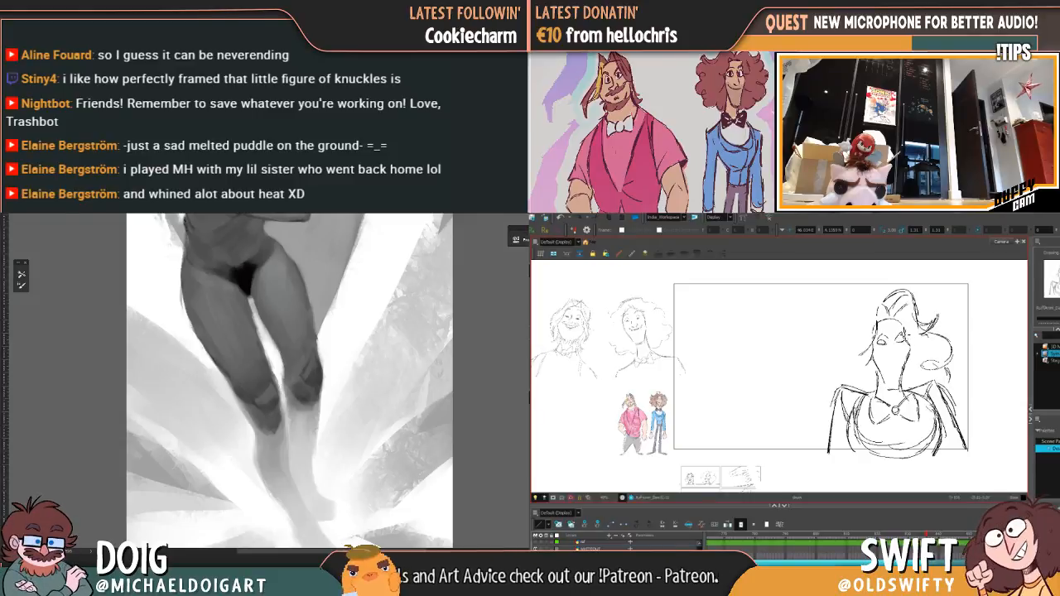
Step: Add the nose and a smiling mouth to the upright head, undoing one stroke and checking against the leaning pose
key("f")
key("g")
key("f")
key("g")
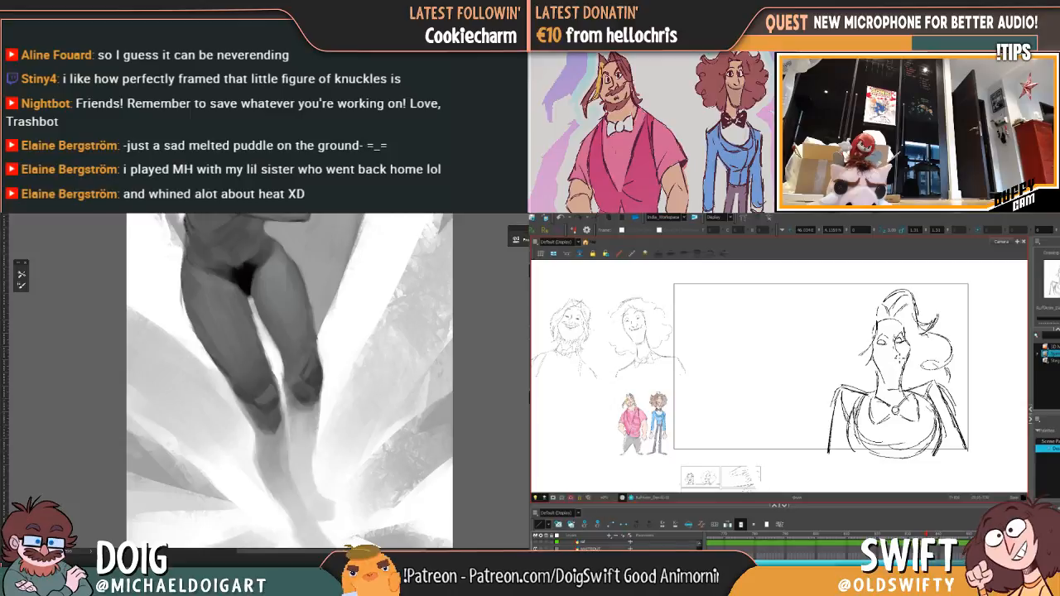
key("f")
key("g")
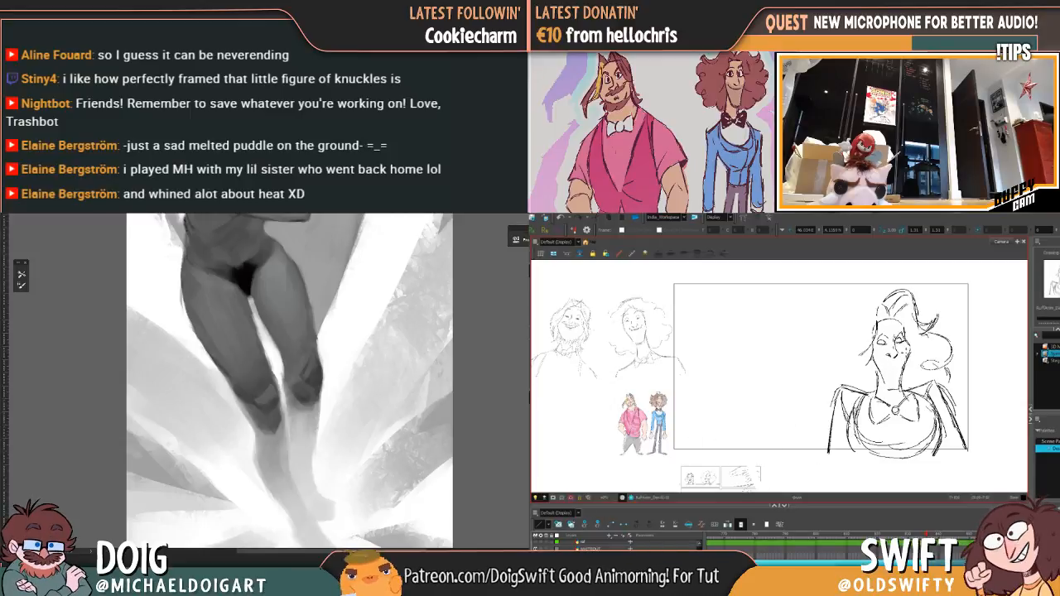
key("ctrl+z")
key("f")
key("g")
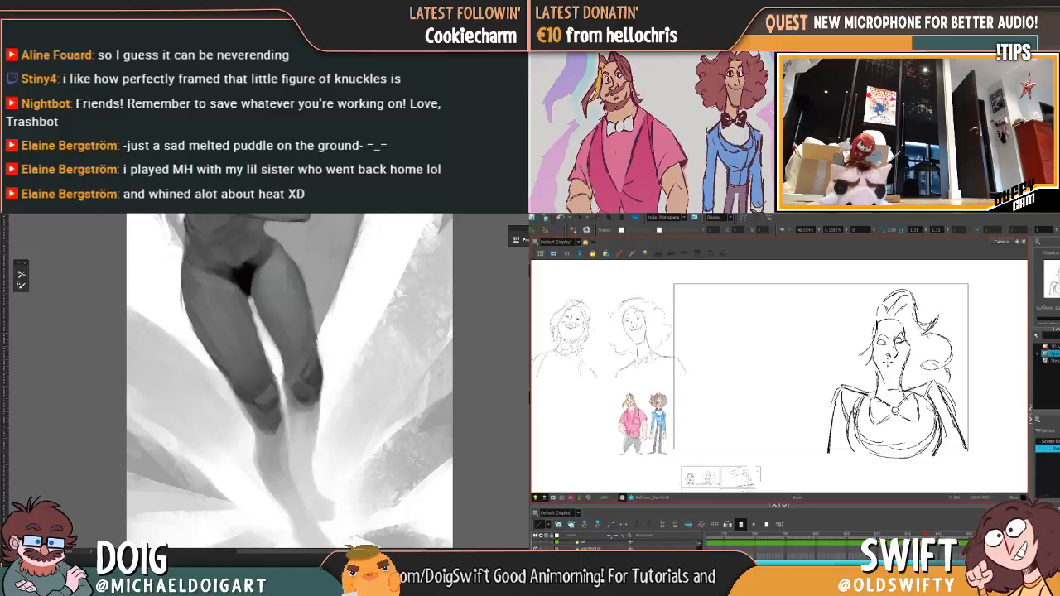
mouse_move(884, 358)
left_mouse_down()
mouse_move(903, 358)
mouse_move(882, 360)
mouse_move(893, 358)
left_mouse_up()
Step: Flip between the upright and leaning pose frames to compare the new facial features and overall pose
key("f")
key("g")
key("f")
key("g")
key("f")
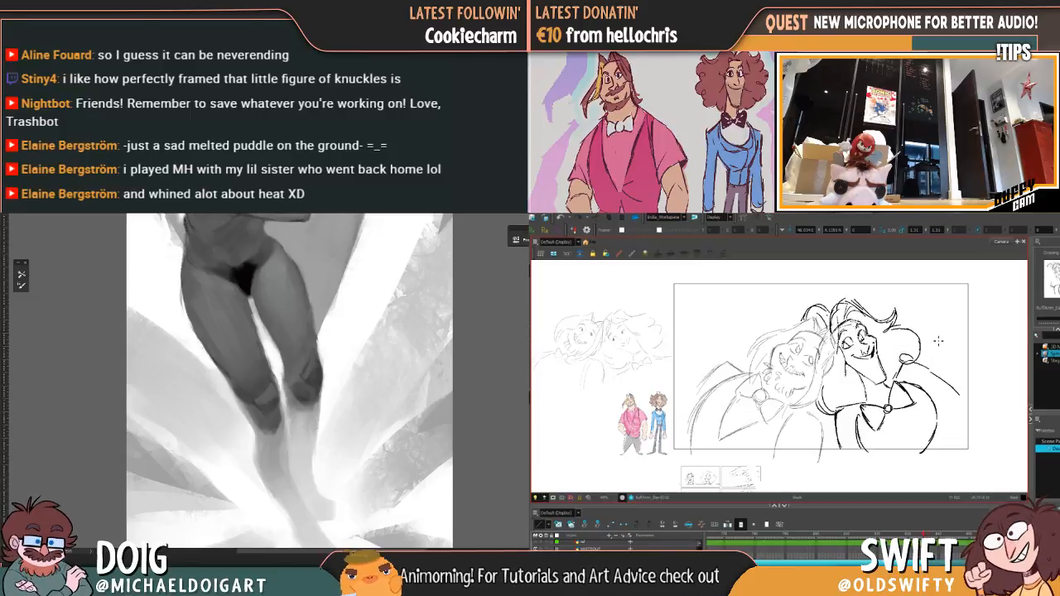
key("g")
key("f")
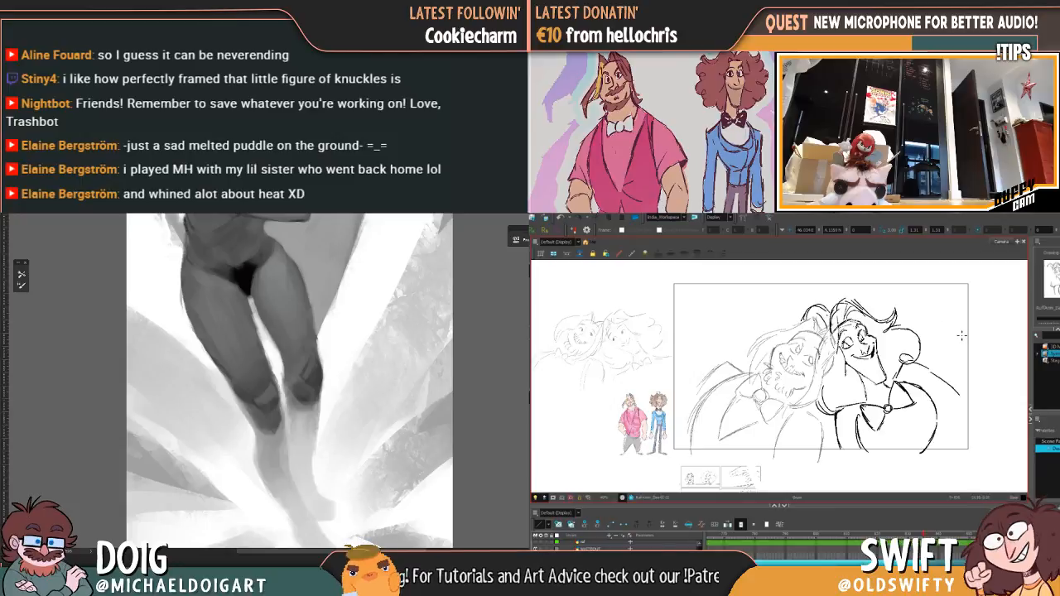
key("g")
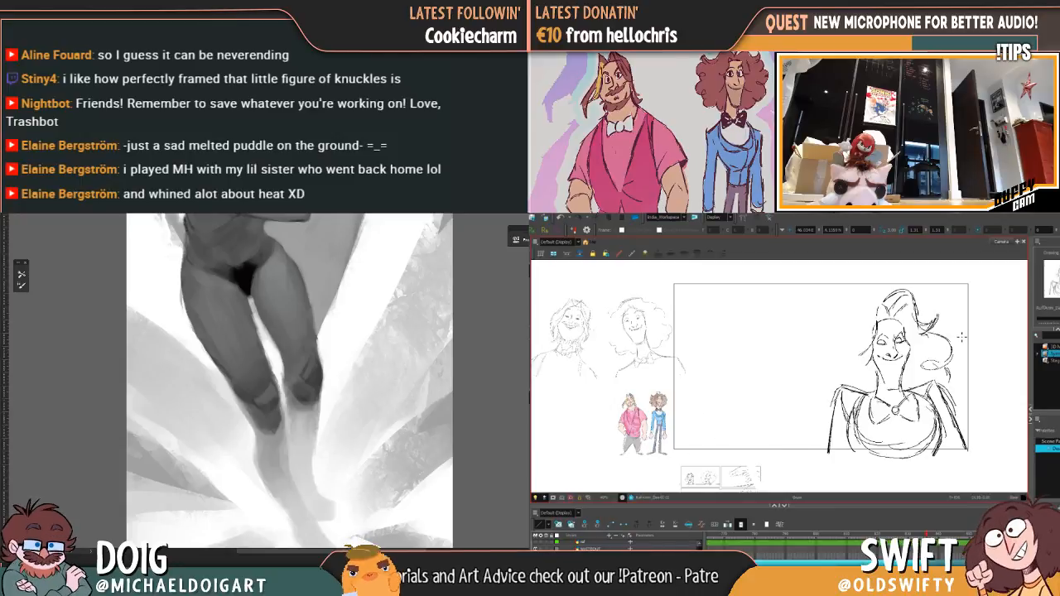
Step: Delete the whole upright character drawing from its frame and check the leaning pose frame
left_click(845, 391)
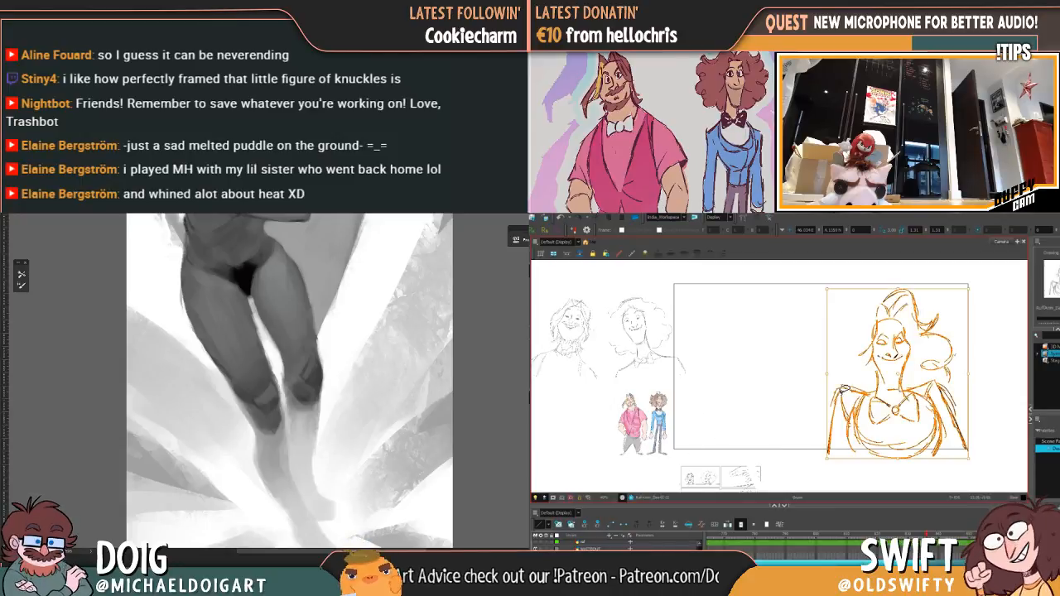
key("Delete")
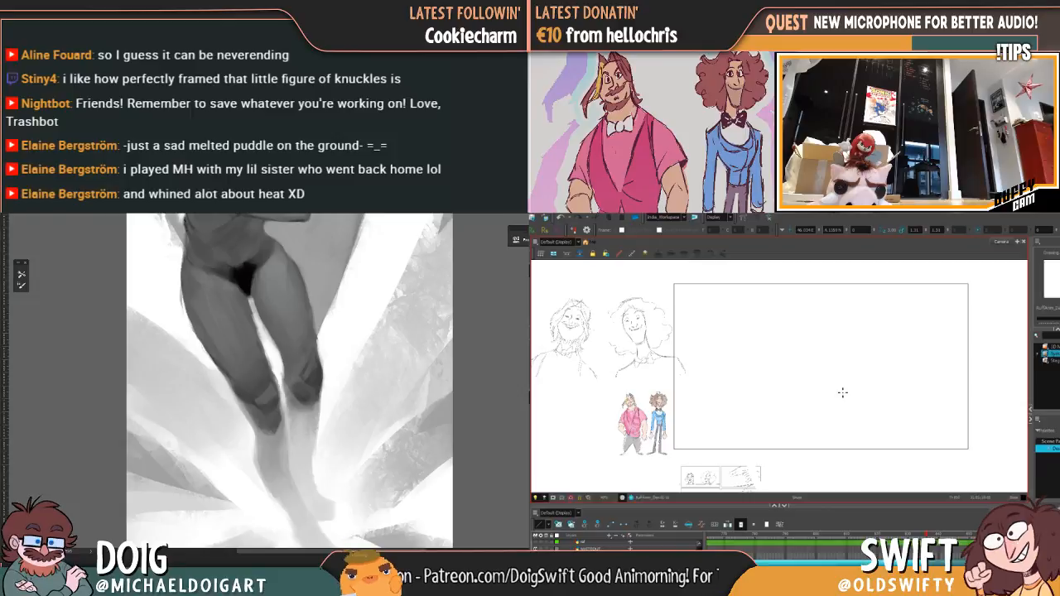
key("comma")
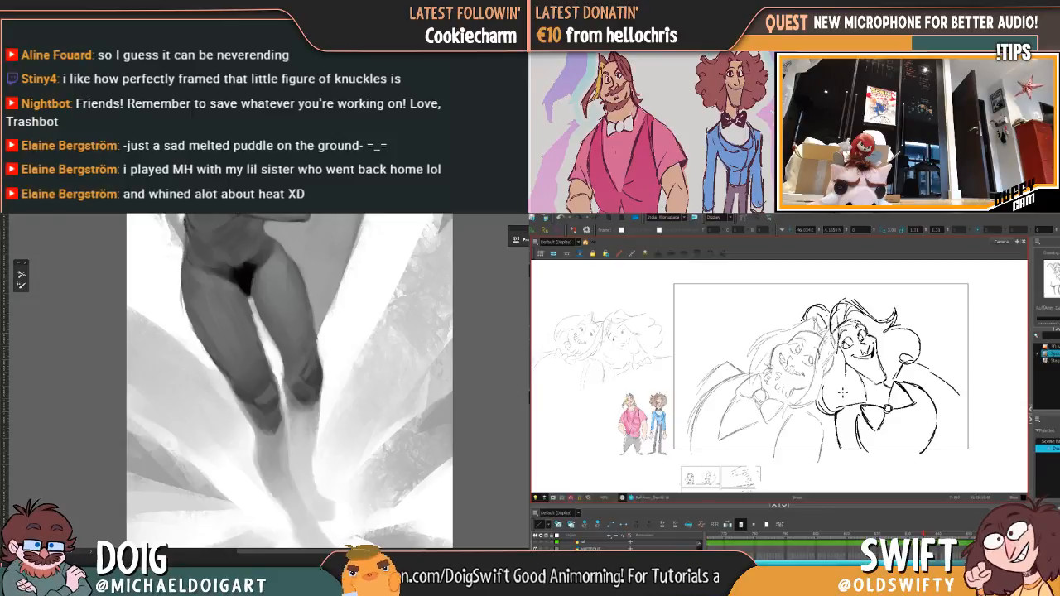
key("period")
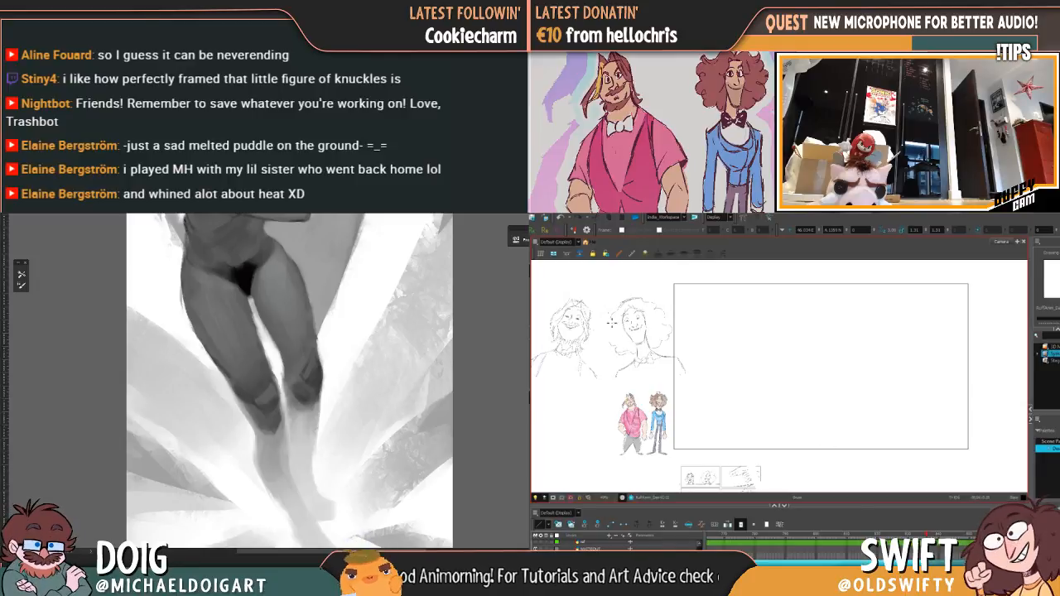
Step: Draw bold eyes over the faint curly-haired head sketch beside the camera frame
scroll(615, 331, "up", 3)
left_click_drag(601, 333, 659, 372)
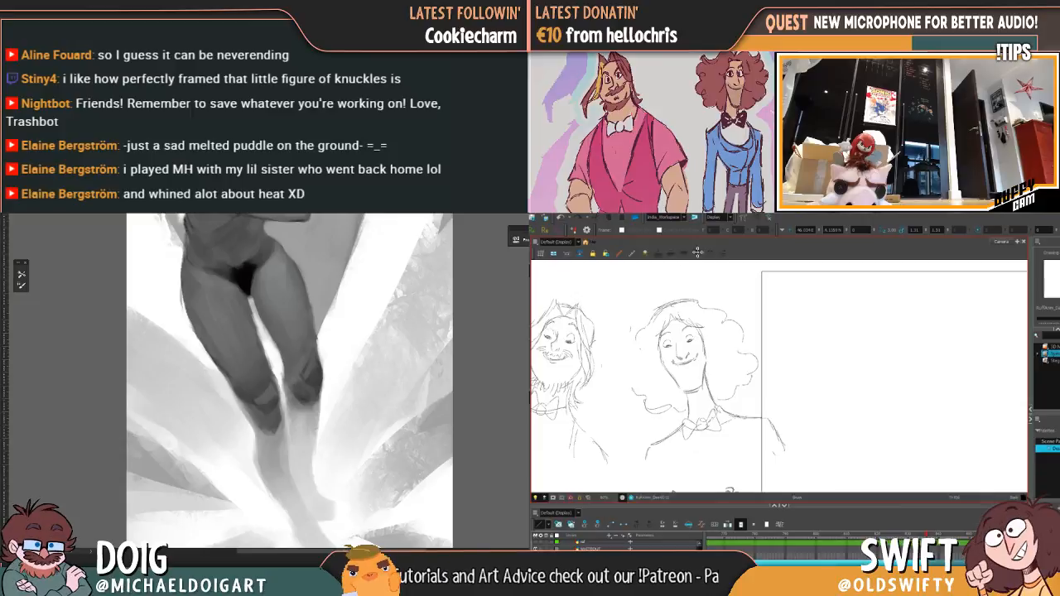
mouse_move(685, 341)
left_mouse_down()
mouse_move(701, 343)
mouse_move(684, 351)
mouse_move(695, 336)
mouse_move(671, 338)
left_mouse_up()
left_click_drag(661, 339, 671, 338)
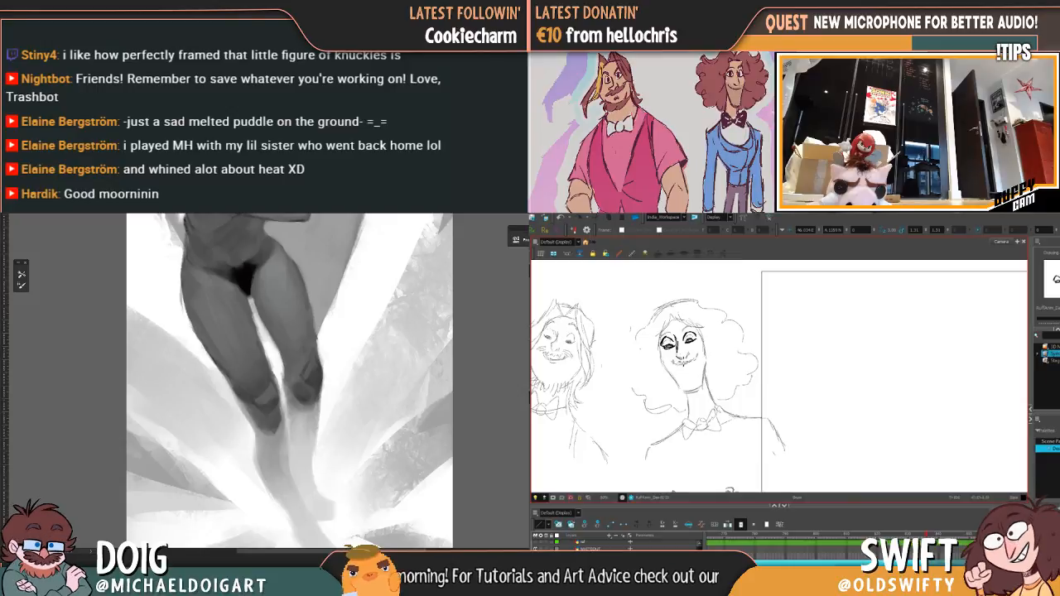
Step: Draw the nose, curved smile and right eyebrow over the faint curly-haired head sketch
left_click_drag(677, 355, 685, 358)
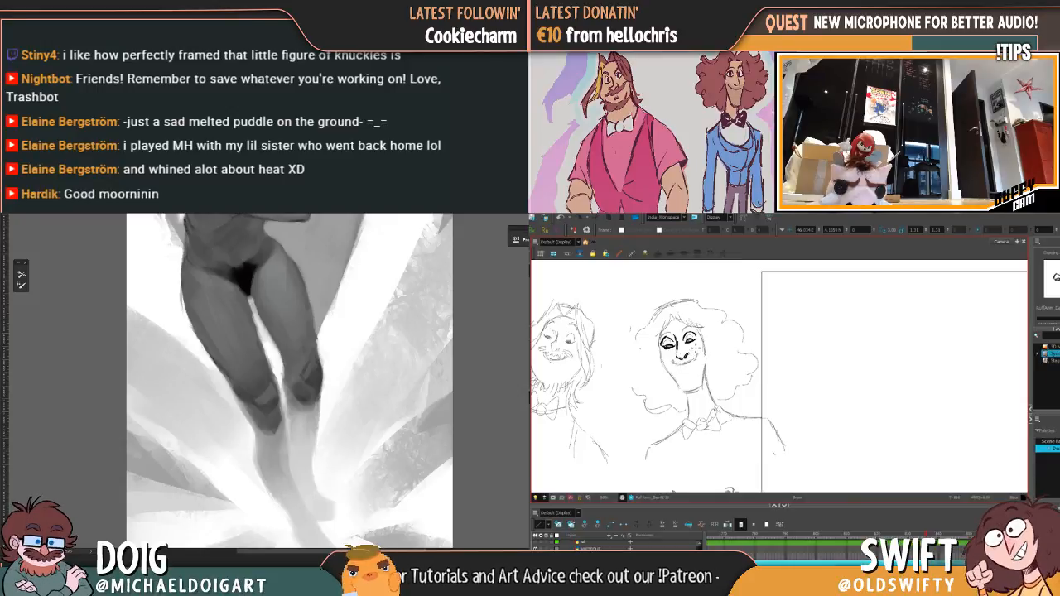
left_click_drag(668, 364, 690, 361)
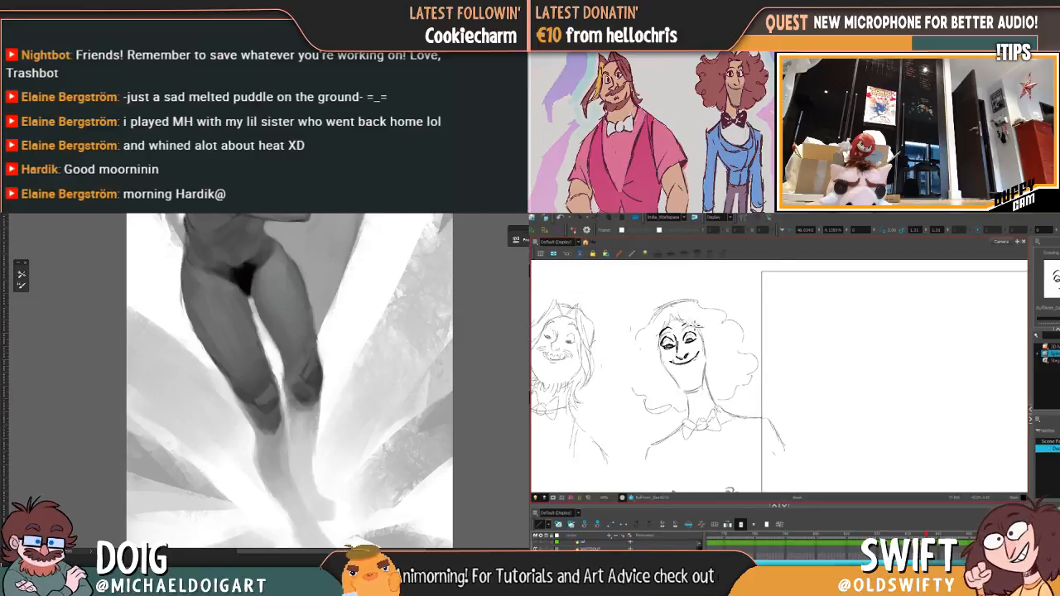
left_click_drag(691, 321, 696, 329)
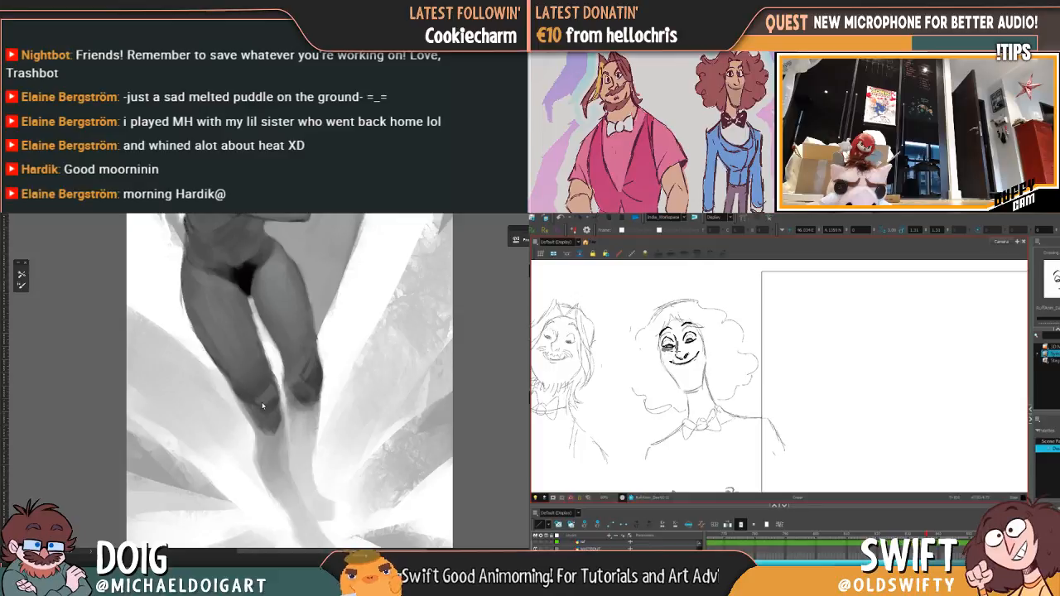
Step: Redraw the curly-haired head's right jaw line from the cheek down to the chin
key("ctrl+plus")
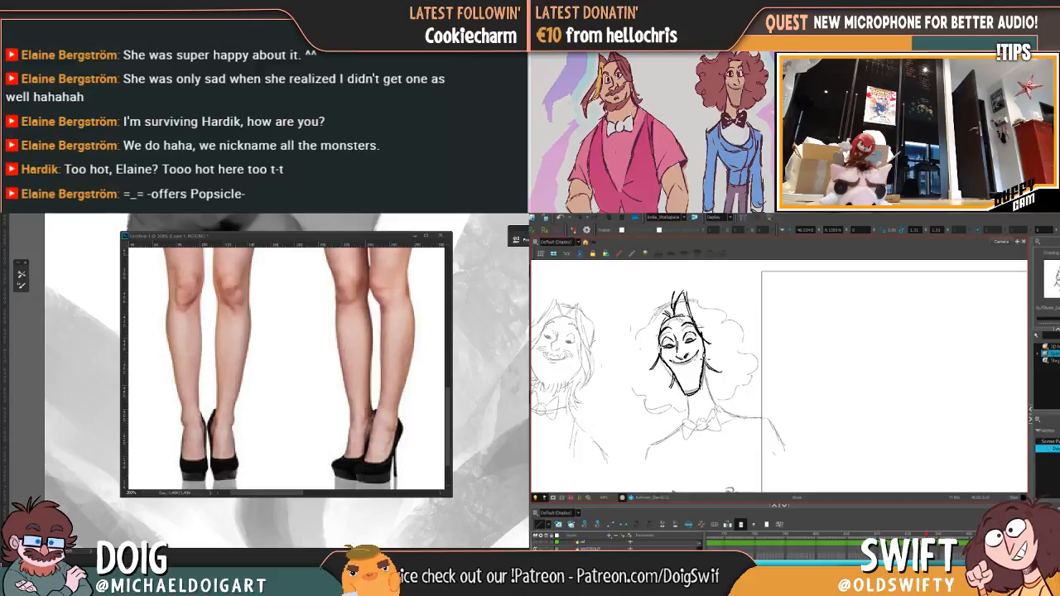
left_click_drag(705, 357, 701, 393)
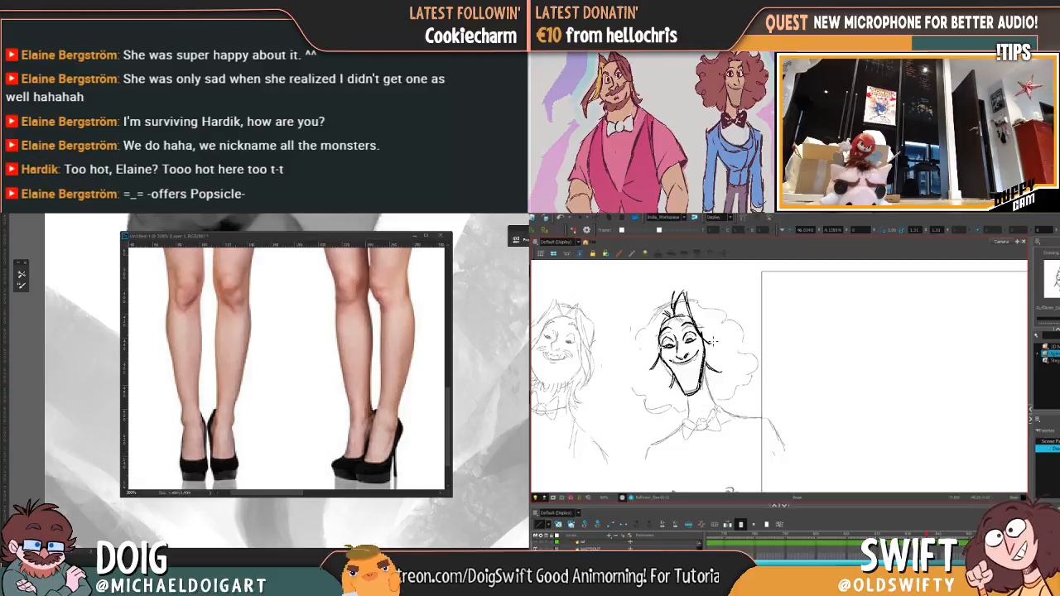
left_click_drag(709, 356, 703, 400)
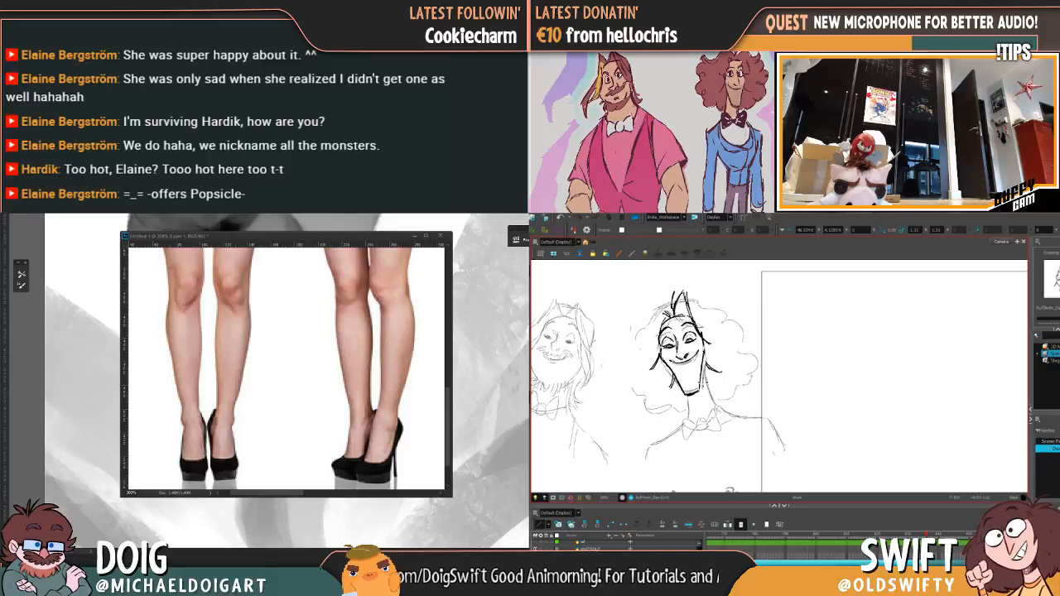
Step: Move the leg reference photo off the painting and examine the knees and legs at several magnifications
left_click_drag(349, 236, 1, 249)
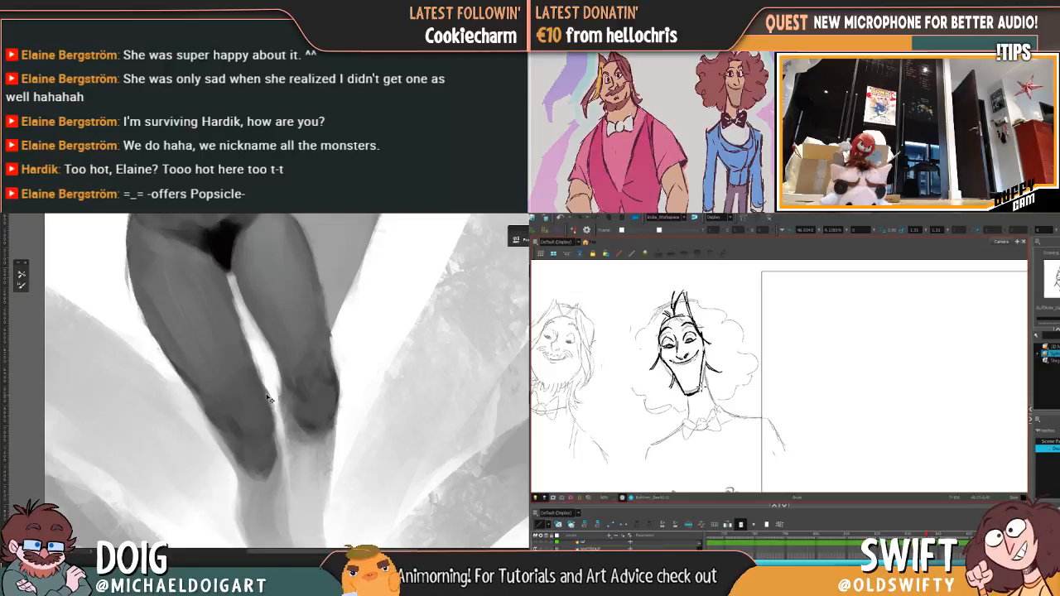
key("ctrl+minus")
key("ctrl+minus")
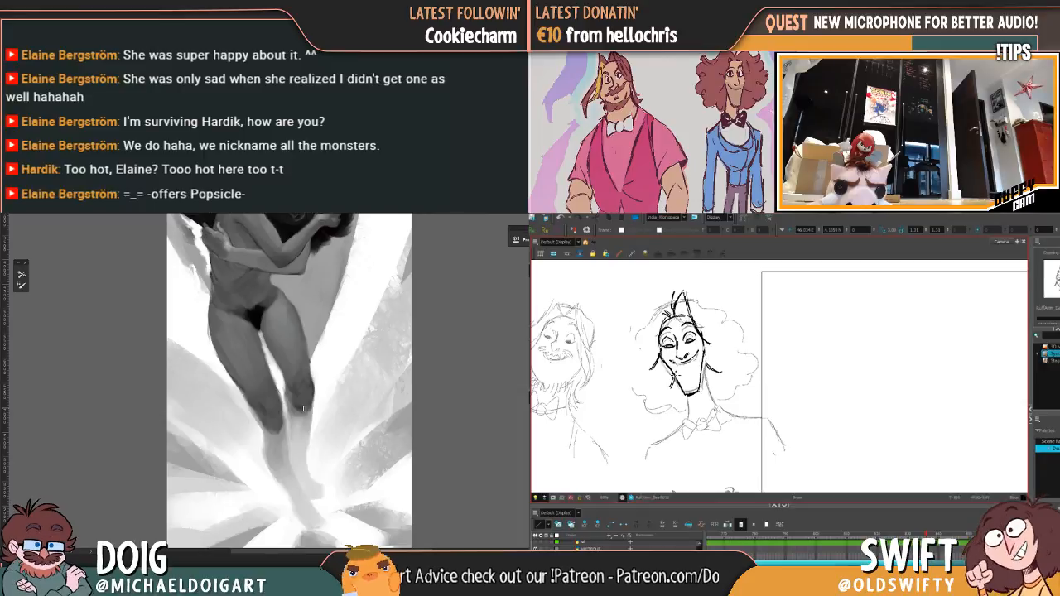
key("ctrl+minus")
left_click_drag(312, 371, 324, 416)
key("ctrl+plus")
key("ctrl+plus")
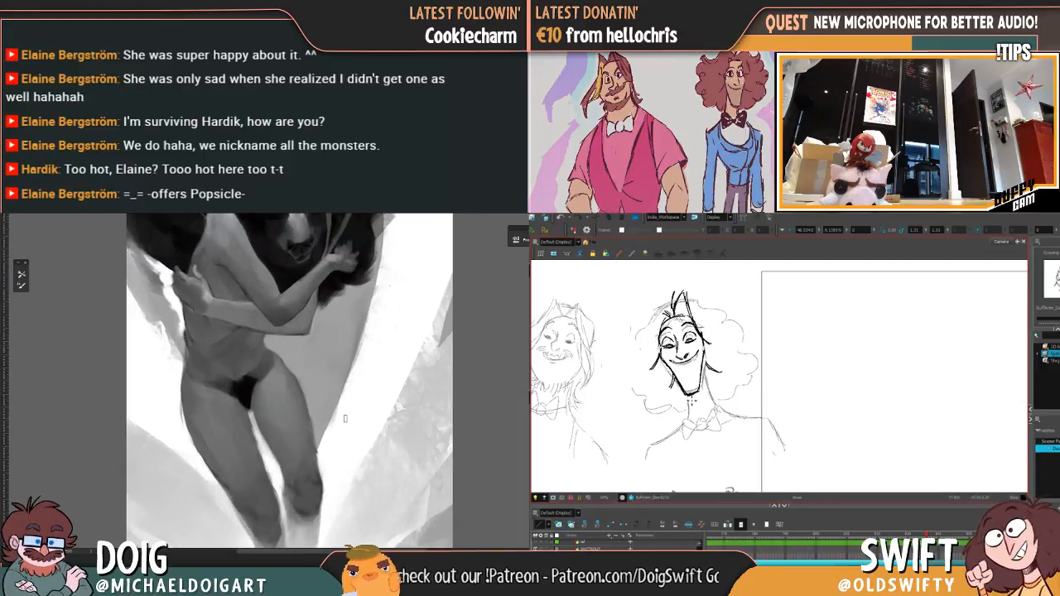
left_click_drag(337, 458, 178, 322)
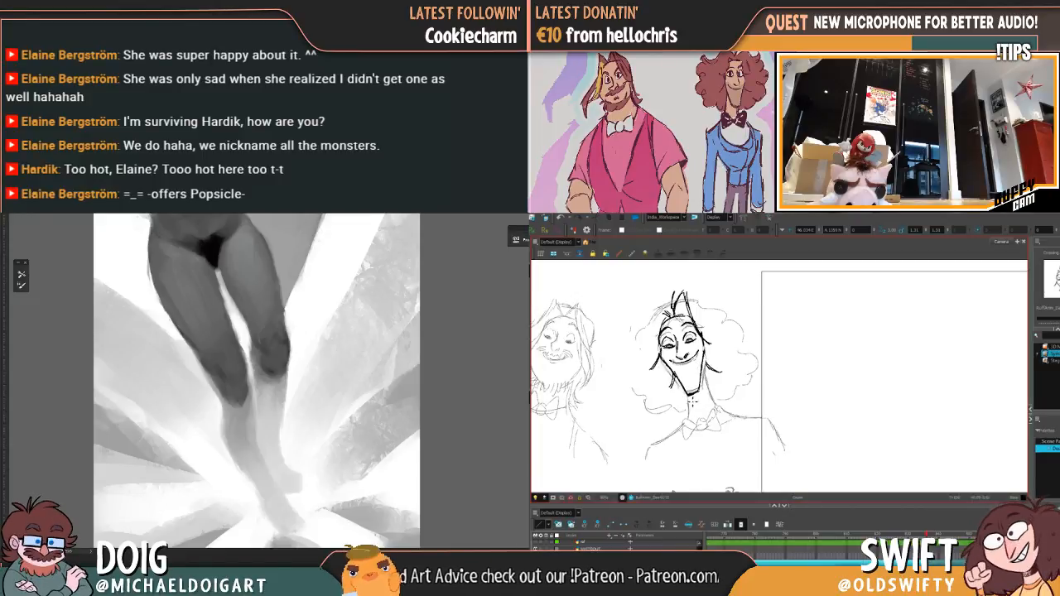
Step: Try a short stroke at the curly-haired head's chin and undo it
left_click_drag(697, 399, 703, 397)
key("ctrl+z")
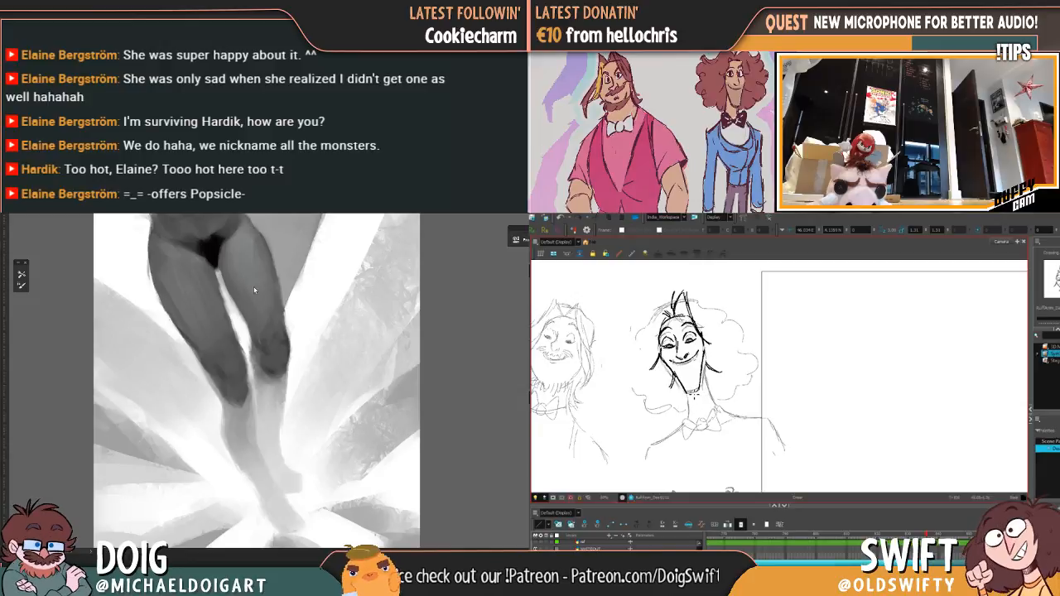
Step: Touch up the dark shading around the right knee in the grayscale painting
mouse_move(238, 393)
left_mouse_down()
mouse_move(235, 341)
mouse_move(228, 346)
left_mouse_up()
key("ctrl+plus")
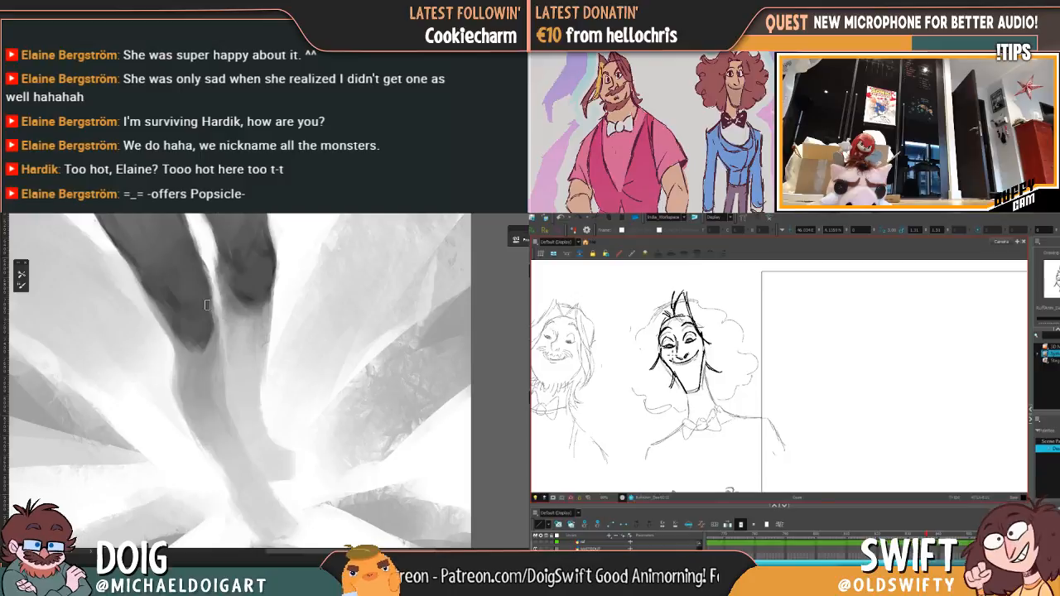
left_click(273, 255)
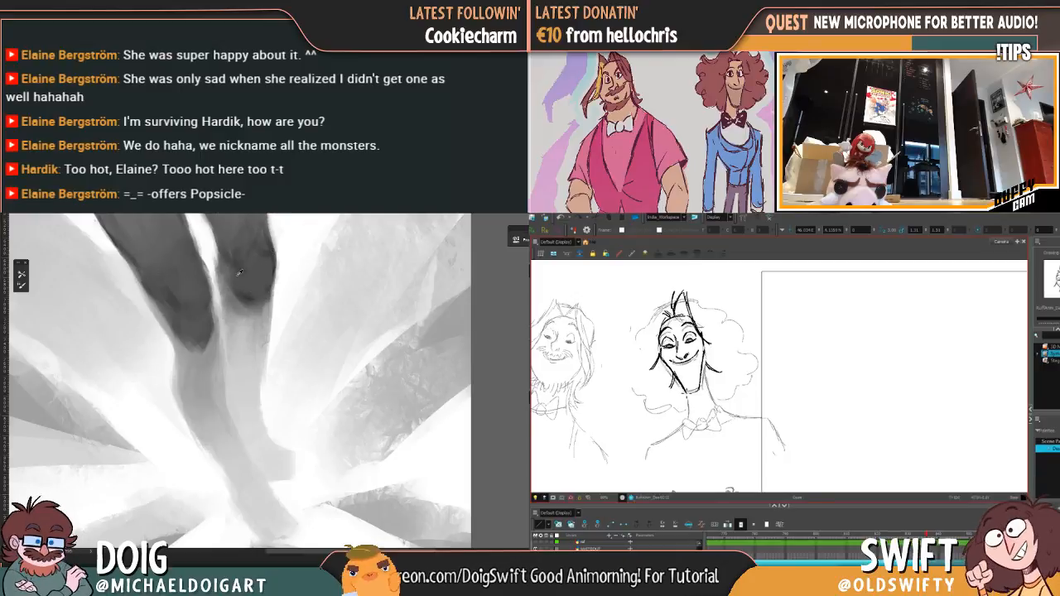
left_click_drag(220, 288, 218, 312)
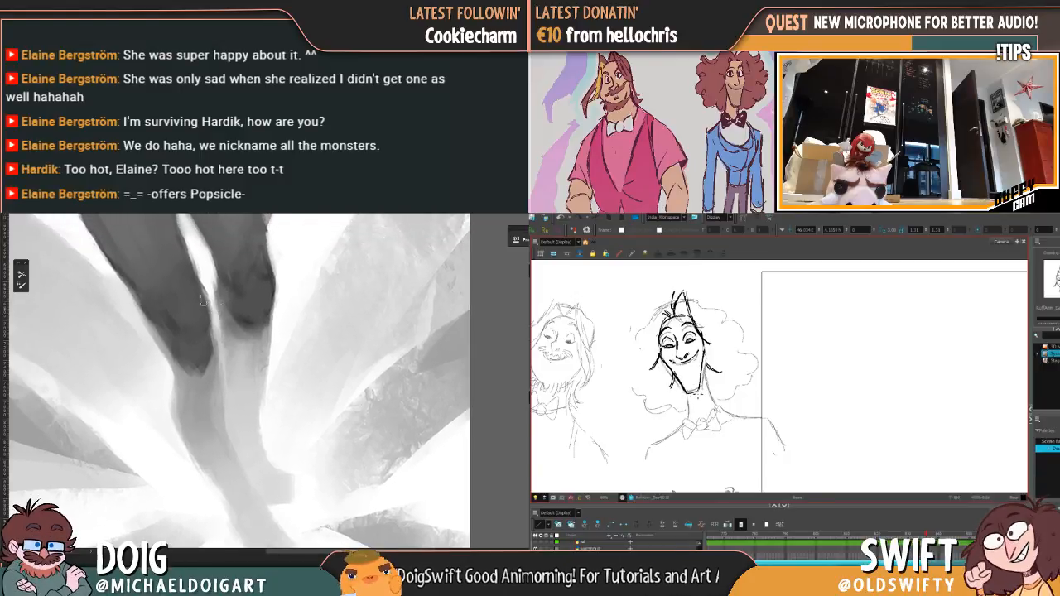
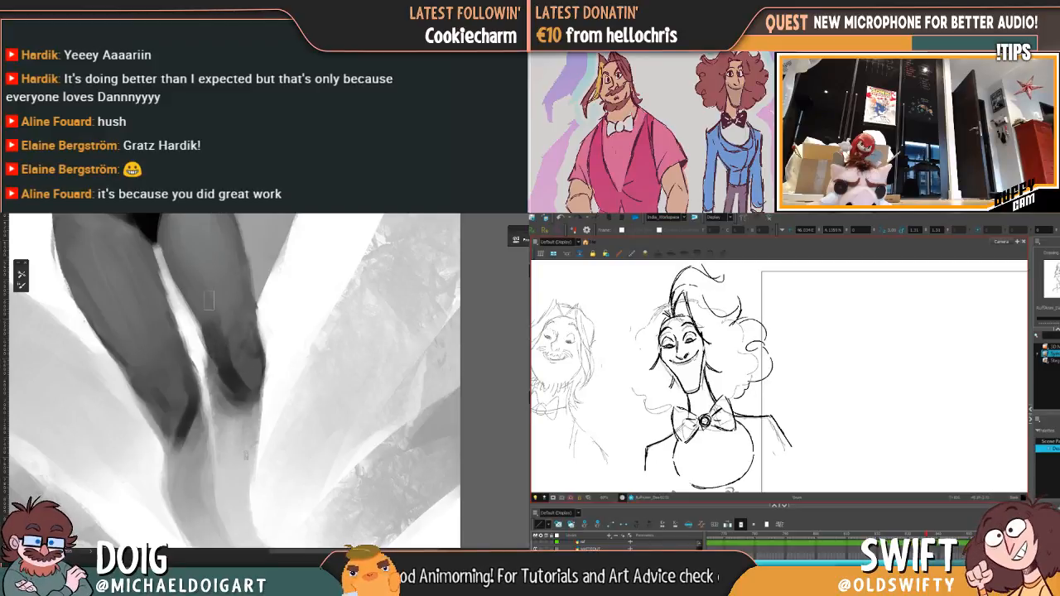
Step: Draw the outer curls along the left side of the curly-haired character's hair, comparing the drawing with its neighbouring frames
left_click_drag(662, 296, 641, 320)
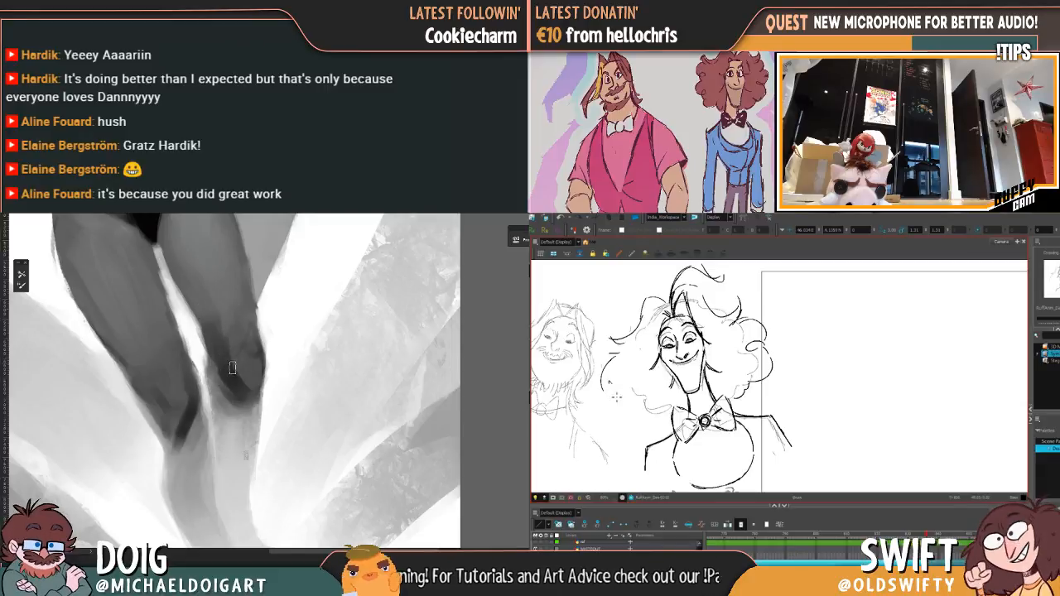
left_click_drag(610, 378, 663, 410)
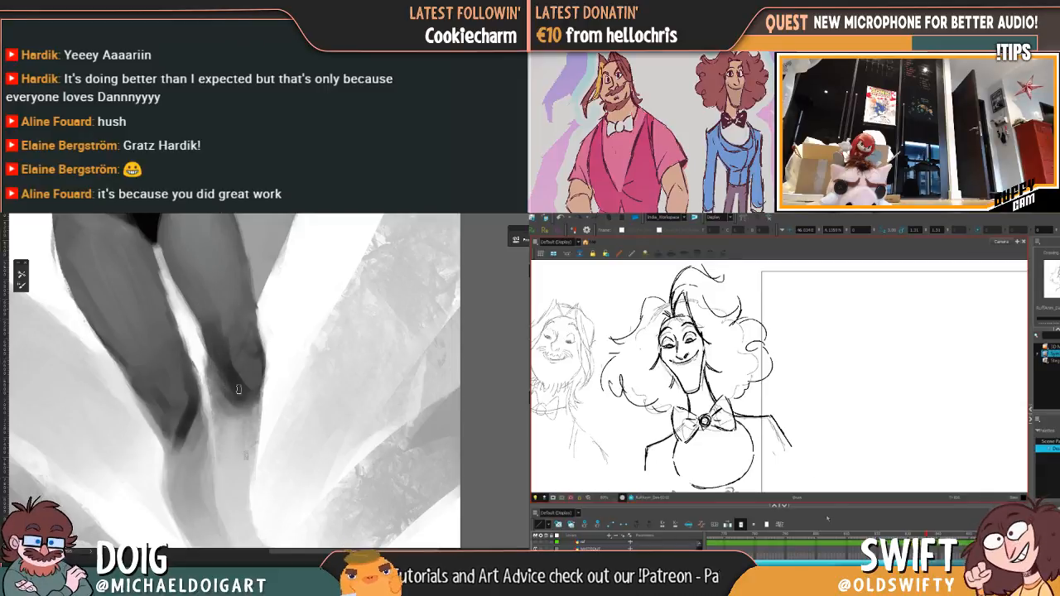
left_click(942, 532)
left_click(929, 532)
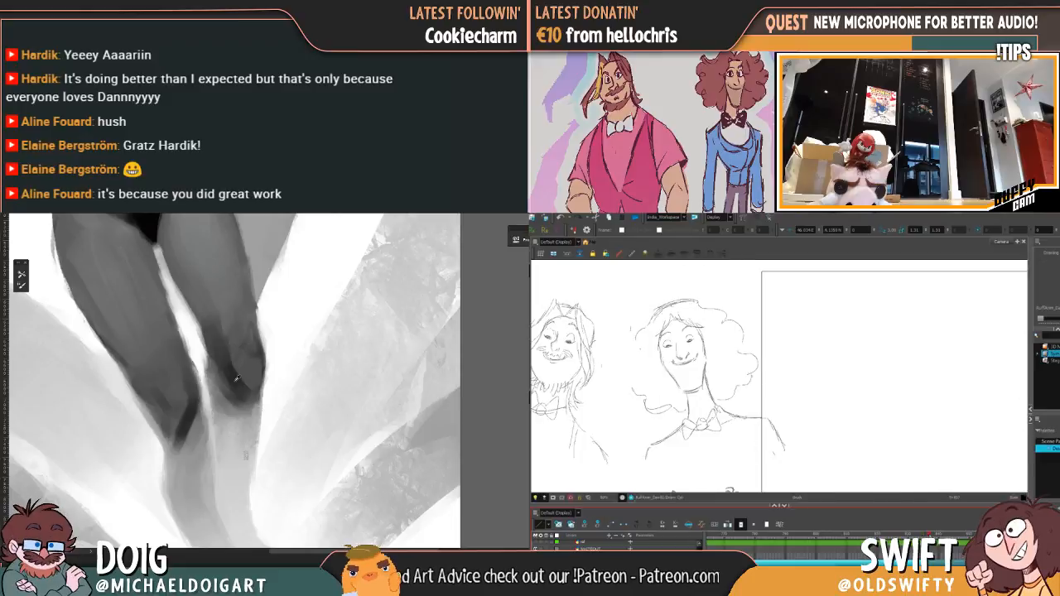
left_click(927, 533)
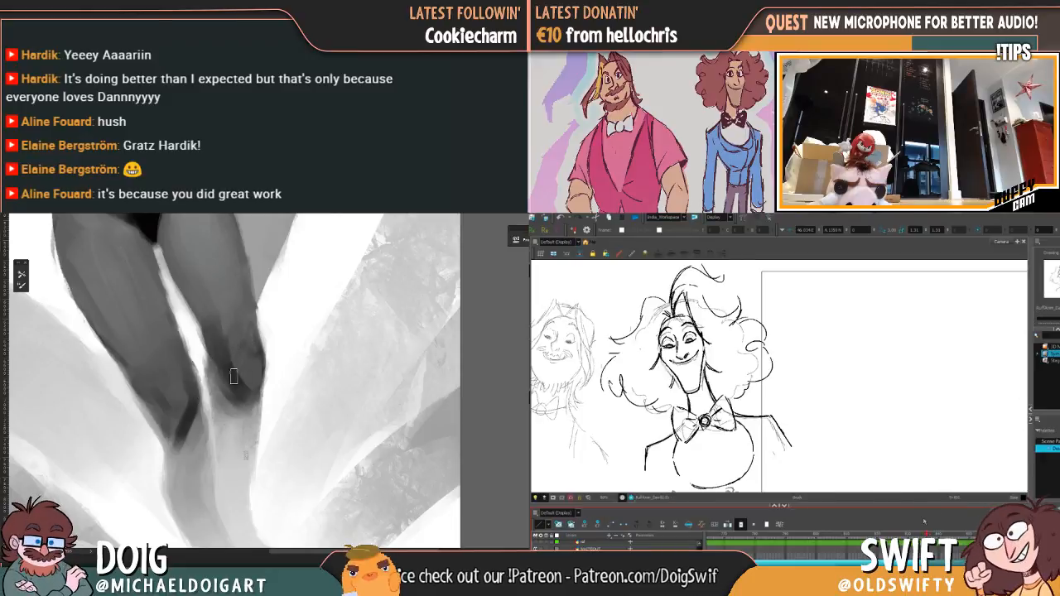
Step: Move the whole curly-haired drawing from the rough sketches into the camera frame and touch up the right knee's shading in the painting
scroll(633, 371, "down", 2)
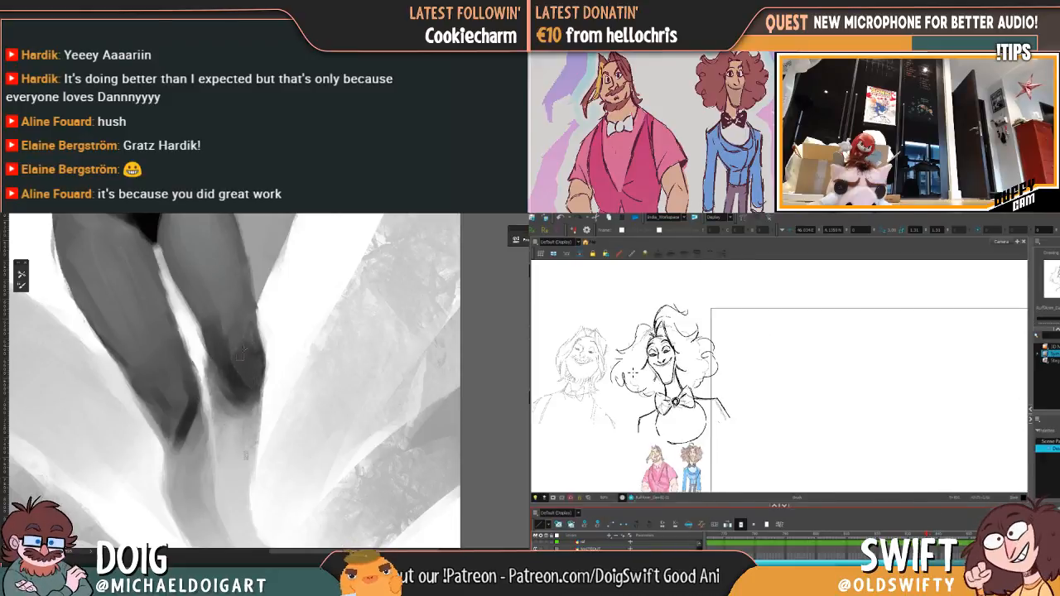
left_click(236, 317, "alt")
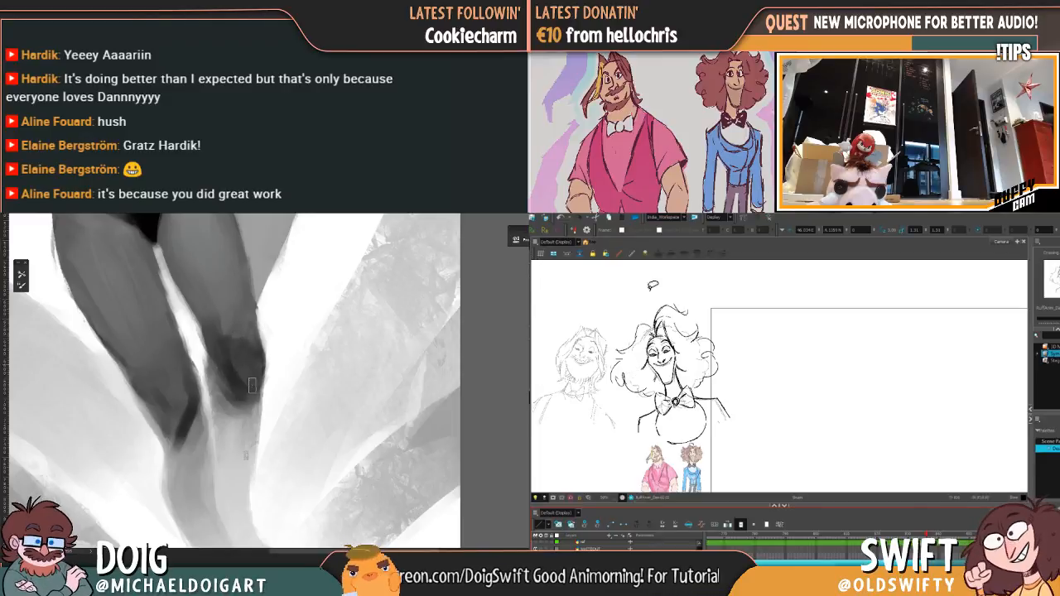
mouse_move(671, 280)
left_mouse_down()
mouse_move(708, 458)
mouse_move(760, 343)
mouse_move(693, 276)
left_mouse_up()
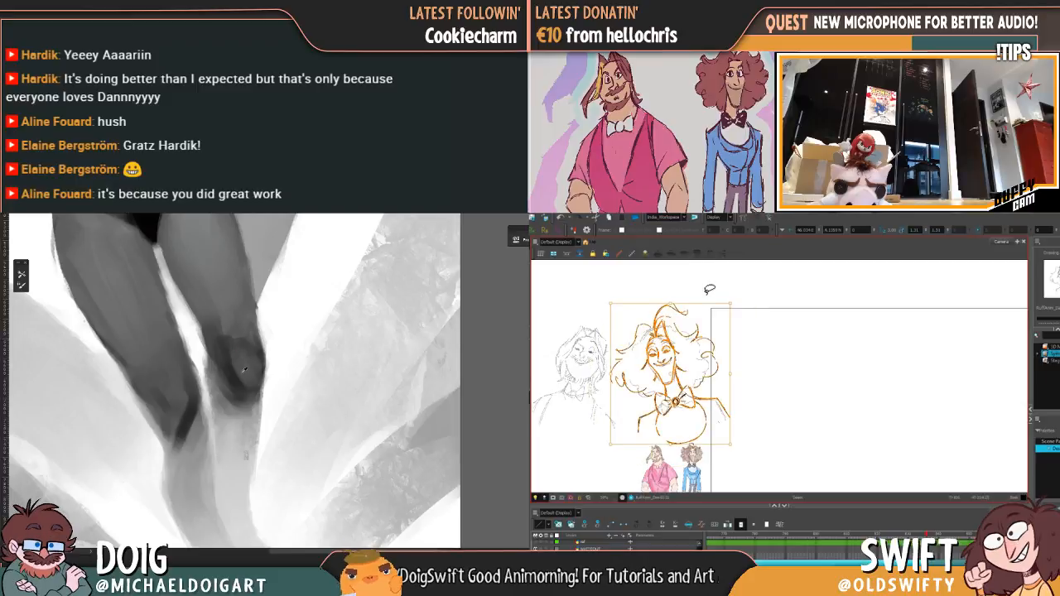
left_click_drag(234, 362, 225, 340)
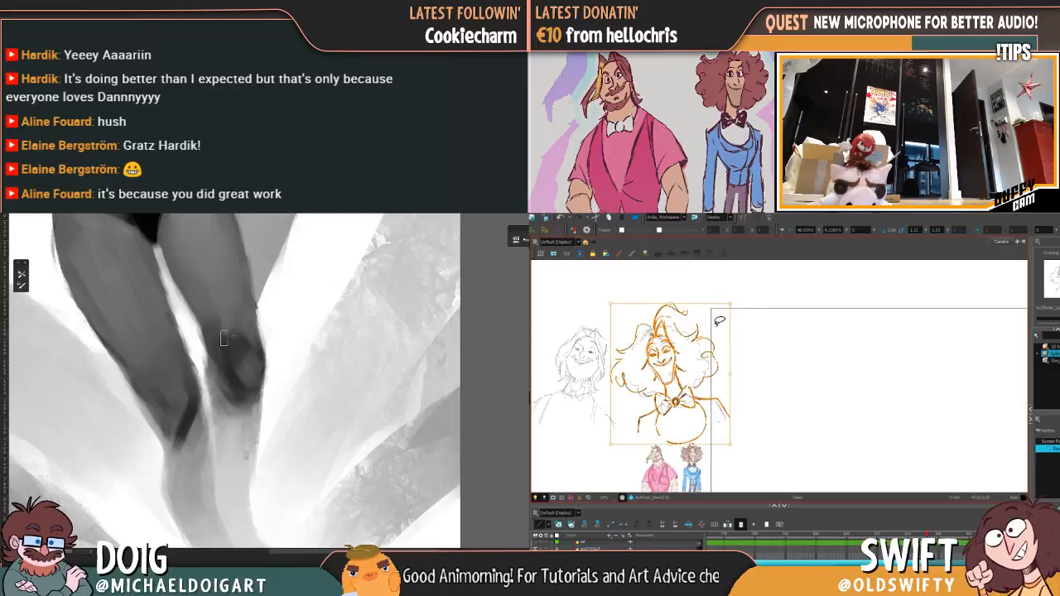
key("ctrl+minus")
left_click_drag(678, 370, 890, 381)
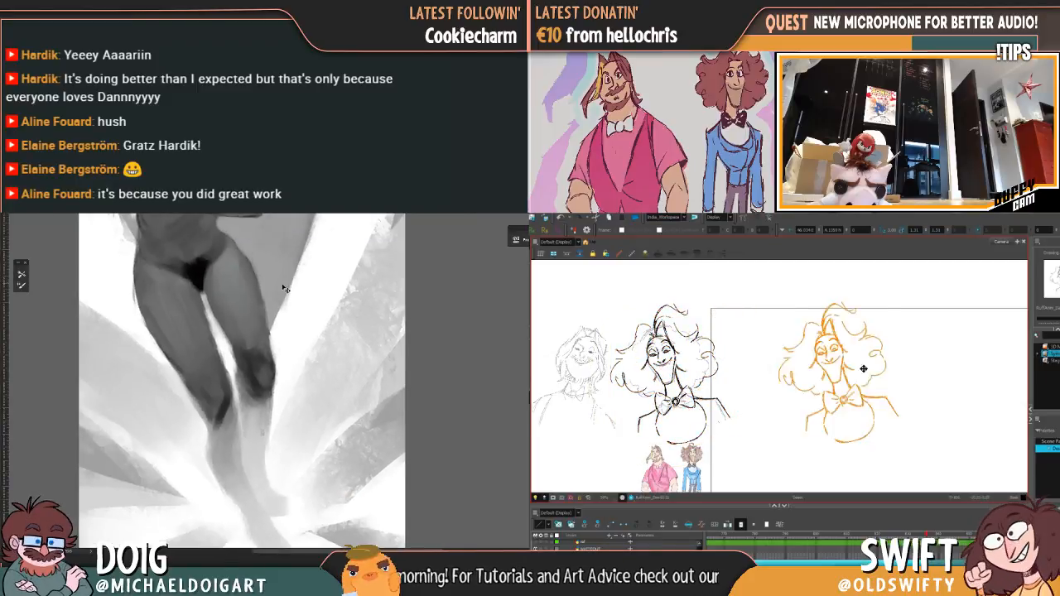
scroll(821, 322, "down", 1)
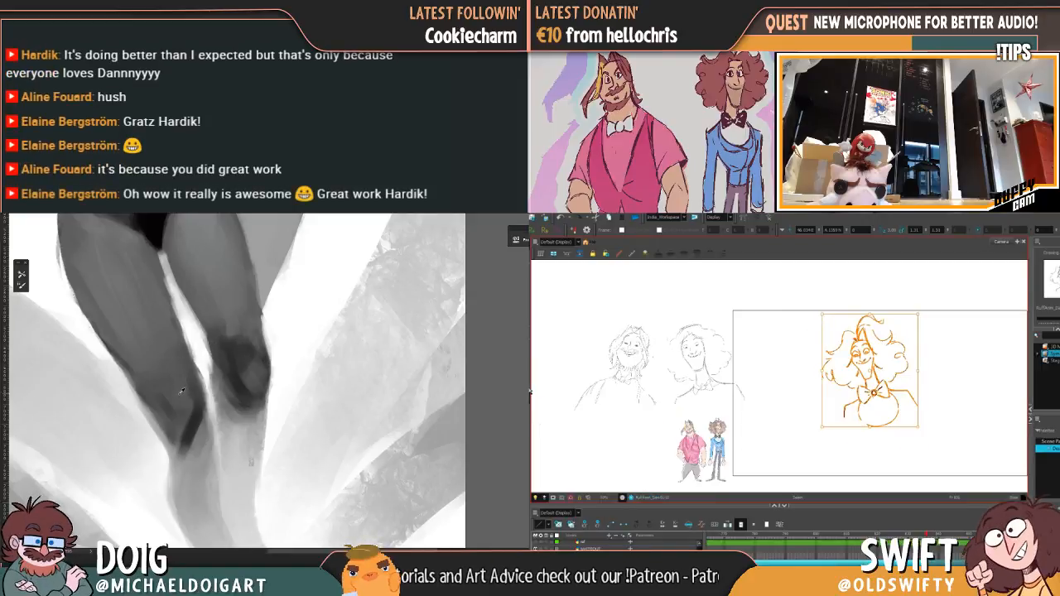
Step: Enlarge the curly-haired drawing to roughly the camera frame's height and shade the left knee darker in the painting
key("space")
left_click(191, 426, "alt")
mouse_move(880, 381)
left_mouse_down()
mouse_move(587, 368)
mouse_move(710, 338)
mouse_move(689, 336)
left_mouse_up()
key("ctrl+a")
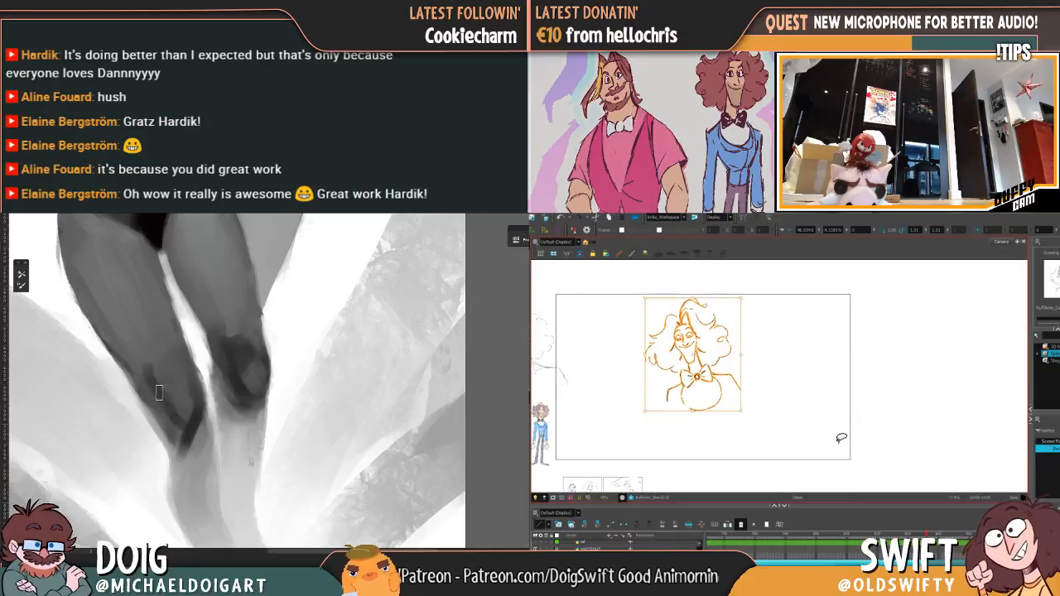
left_click_drag(740, 409, 777, 462)
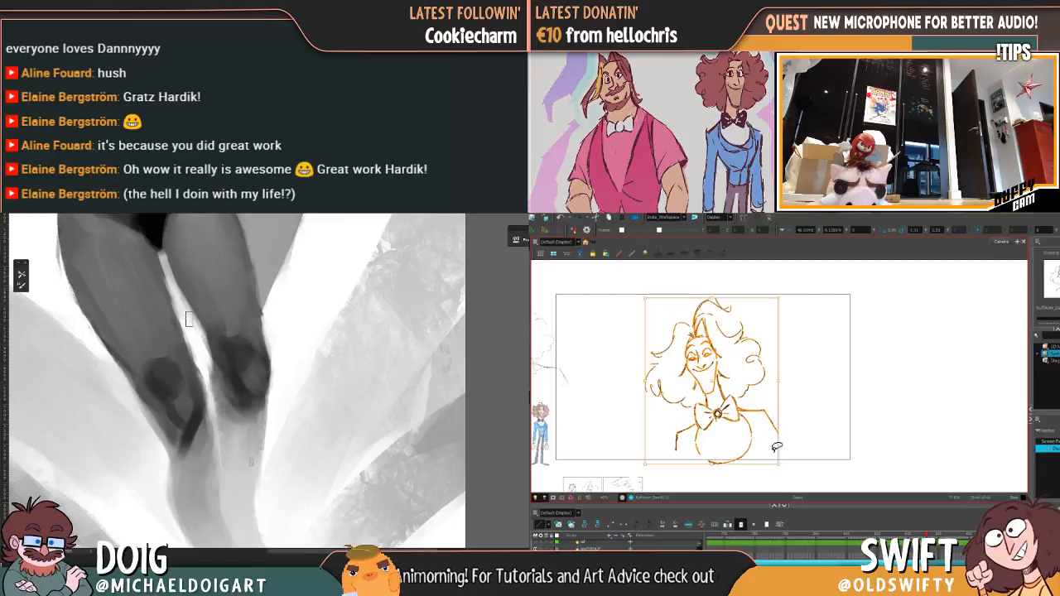
left_click(782, 466)
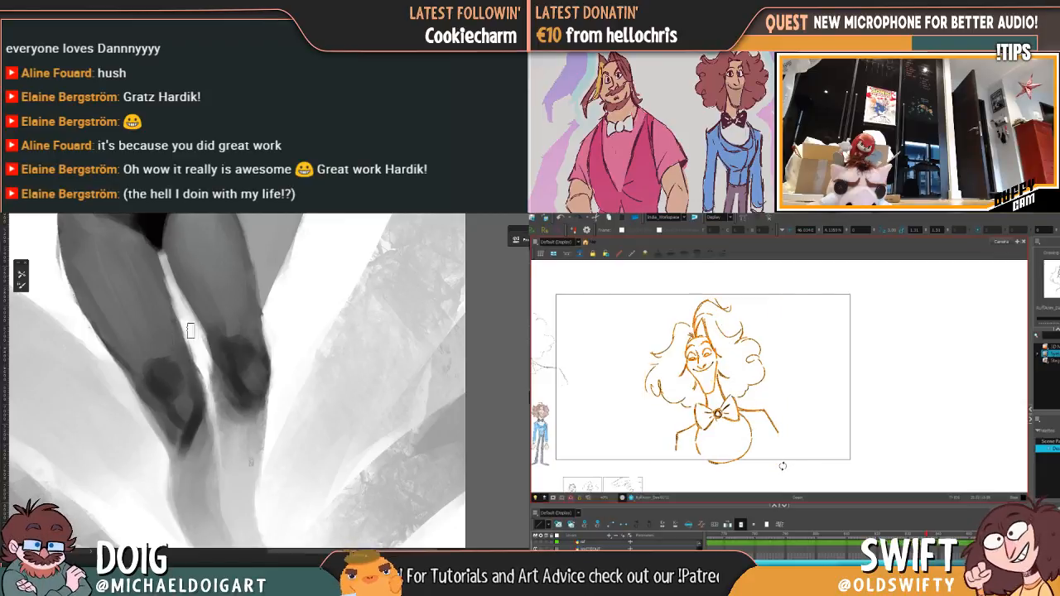
left_click_drag(779, 466, 782, 469)
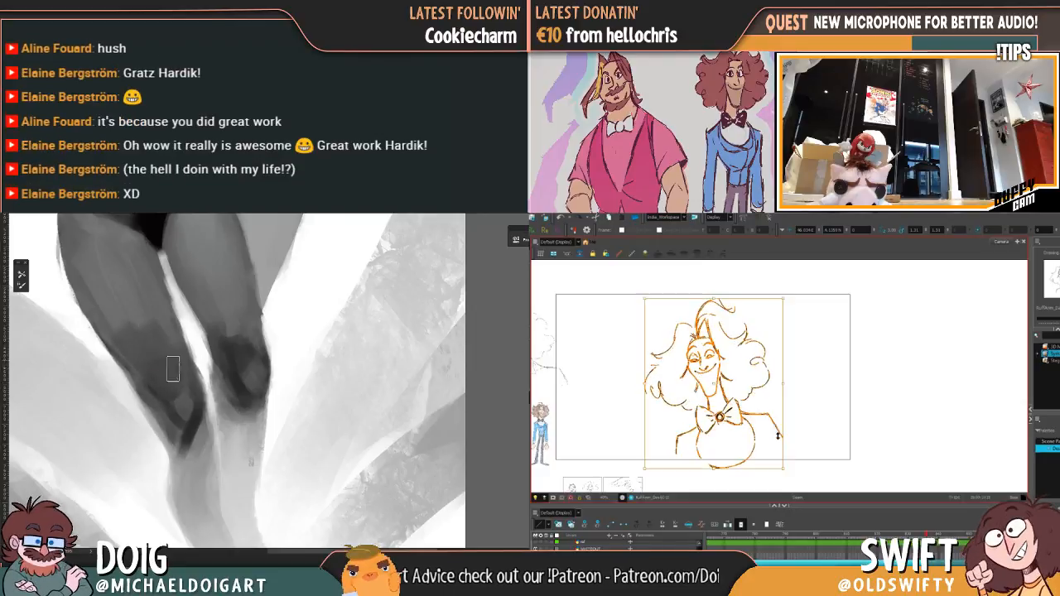
Step: Shift the curly-haired drawing toward the right half of the camera frame and enlarge it slightly beyond the frame's height
left_click_drag(722, 386, 761, 382)
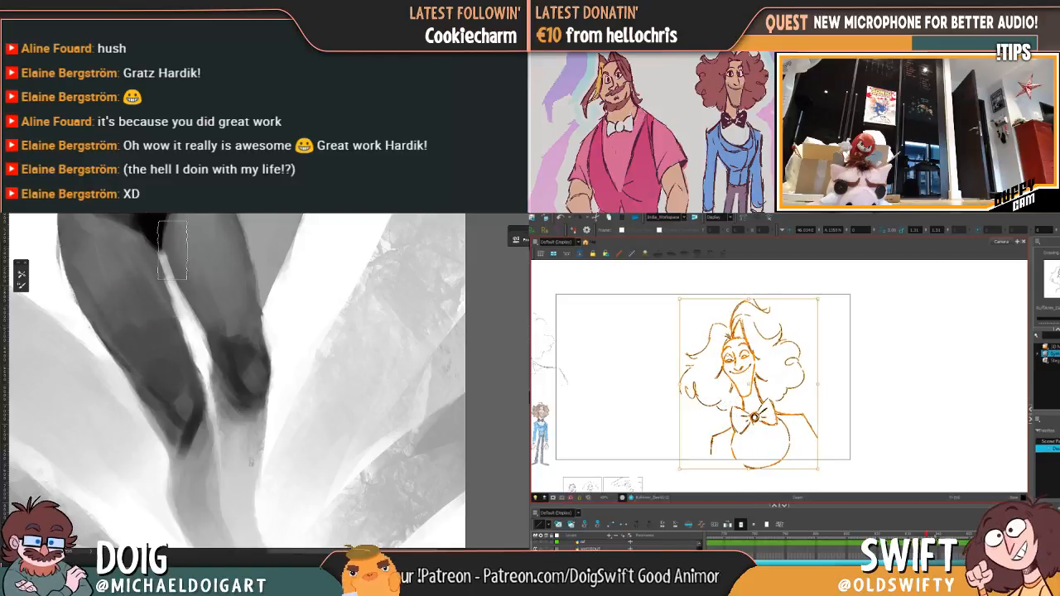
left_click_drag(928, 535, 928, 535)
mouse_move(810, 362)
left_mouse_down()
mouse_move(621, 262)
mouse_move(858, 363)
left_mouse_up()
left_click_drag(818, 296, 842, 269)
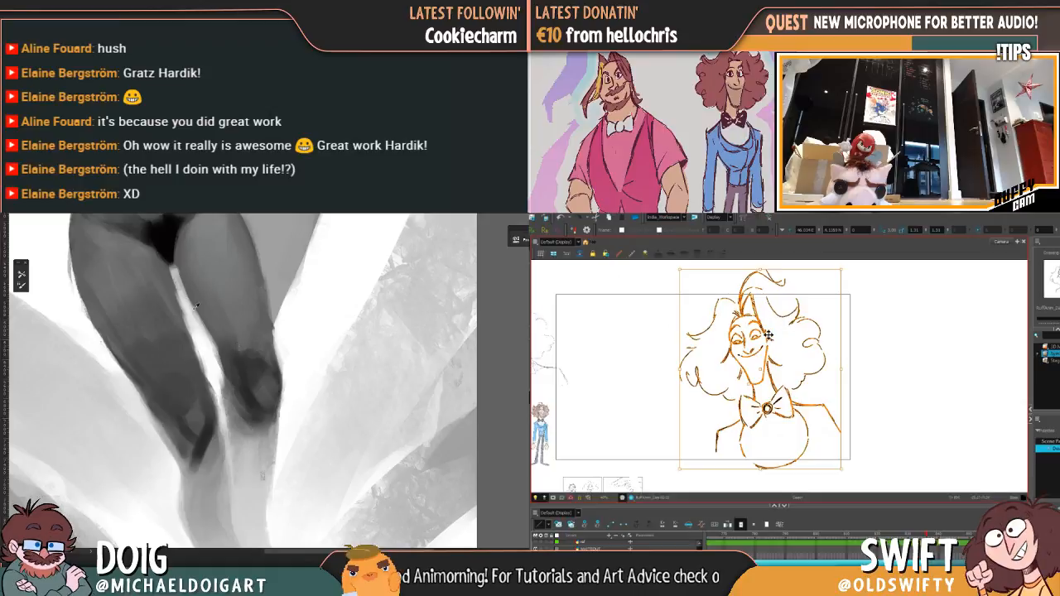
left_click_drag(768, 335, 762, 344)
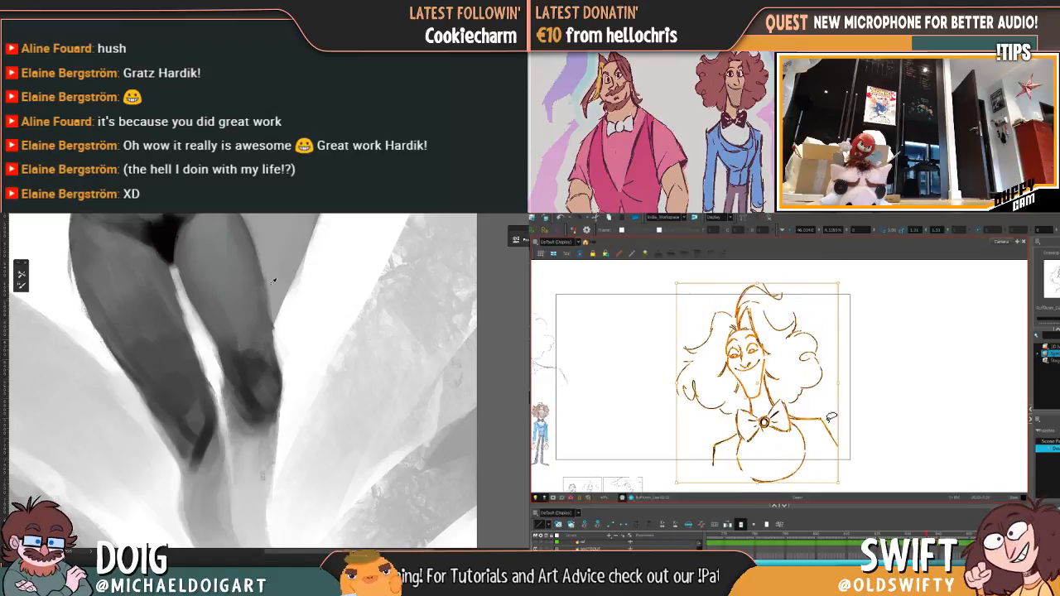
mouse_move(925, 536)
left_mouse_down()
mouse_move(916, 536)
mouse_move(926, 536)
left_mouse_up()
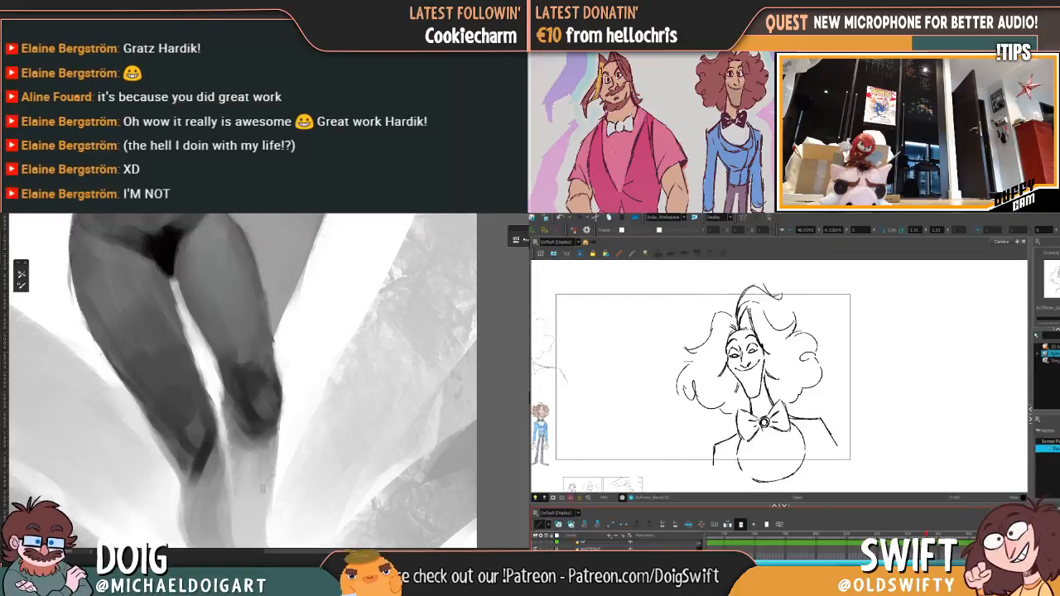
Step: Reselect the complete curly-haired drawing and nudge it slightly farther right within the camera frame
left_click_drag(584, 400, 636, 402)
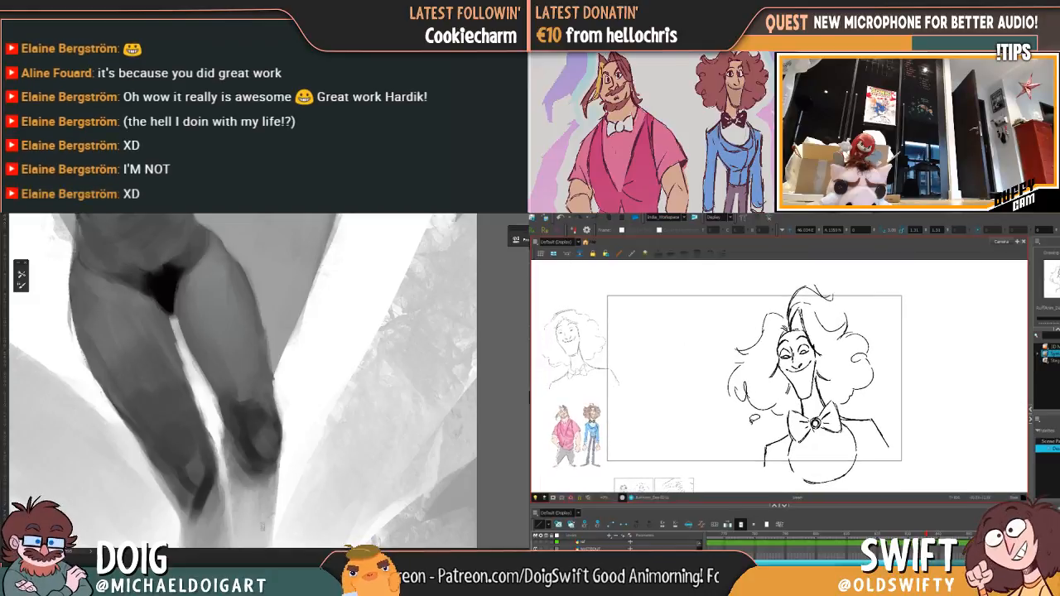
mouse_move(747, 452)
left_mouse_down()
mouse_move(911, 316)
mouse_move(698, 316)
mouse_move(712, 397)
left_mouse_up()
left_click(27, 284)
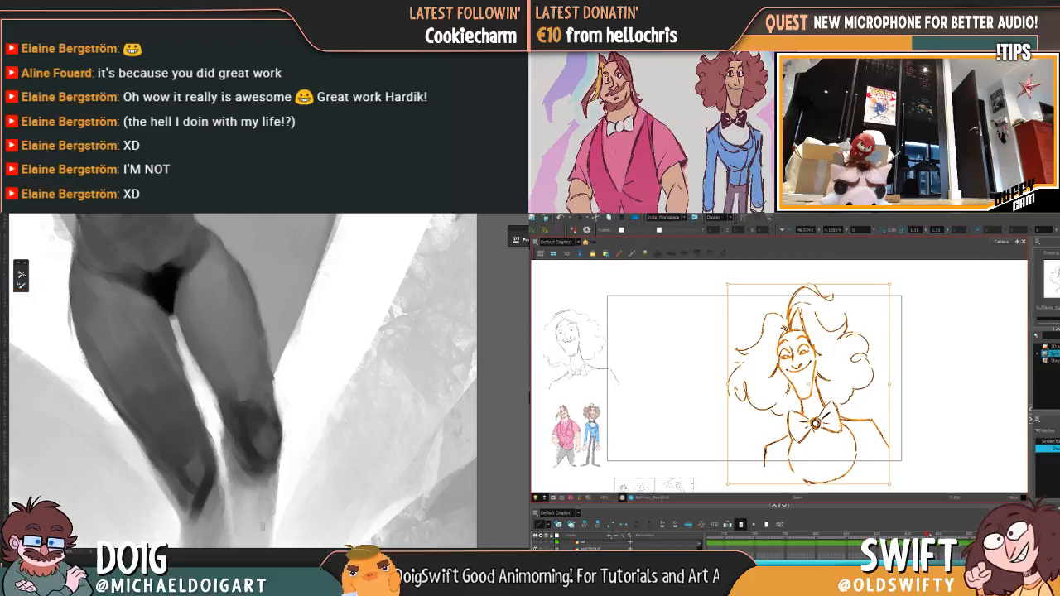
mouse_move(927, 535)
left_mouse_down()
mouse_move(903, 535)
mouse_move(928, 535)
left_mouse_up()
mouse_move(884, 326)
left_mouse_down()
mouse_move(793, 269)
mouse_move(921, 517)
mouse_move(886, 290)
mouse_move(897, 291)
left_mouse_up()
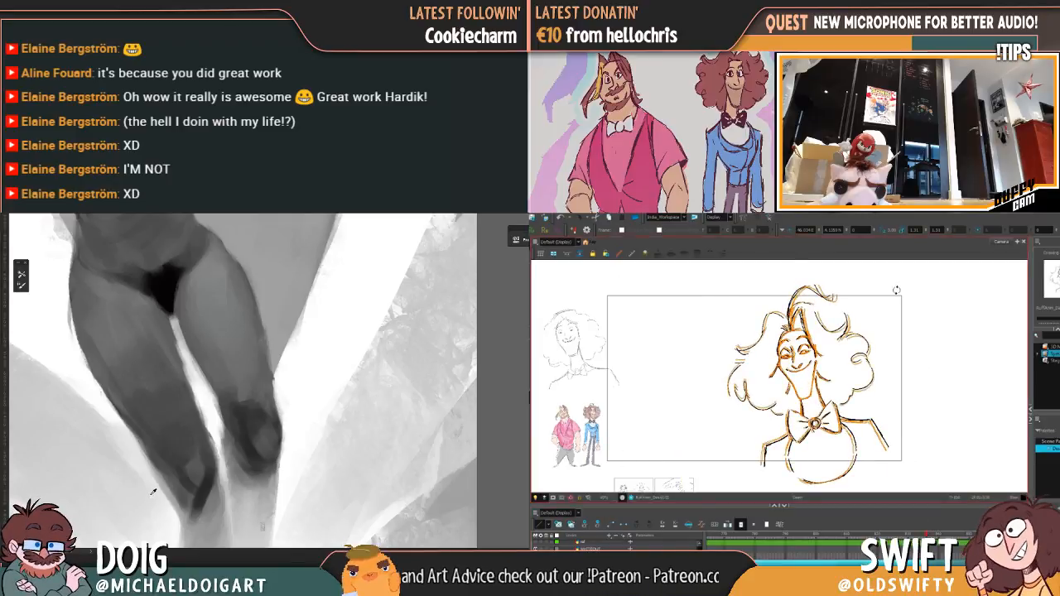
left_click_drag(820, 357, 834, 353)
Step: Flip repeatedly between the animation drawings to compare the curly-haired character's placement and size with the other poses
mouse_move(247, 354)
left_mouse_down()
mouse_move(239, 369)
mouse_move(225, 350)
mouse_move(219, 375)
left_mouse_up()
key("comma")
key("period")
key("comma")
key("period")
key("comma")
key("period")
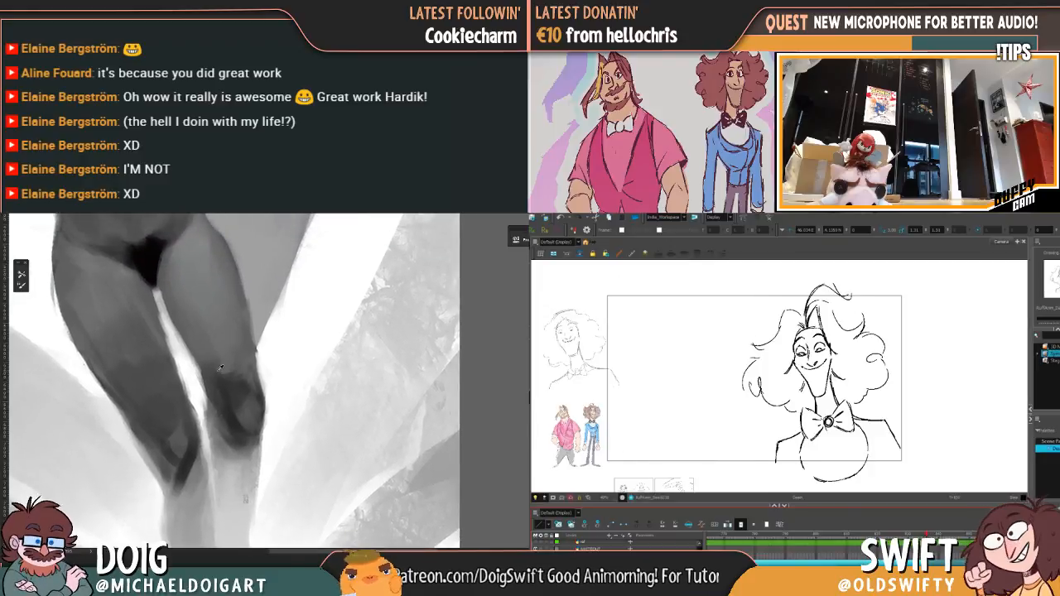
key("comma")
key("period")
key("comma")
key("period")
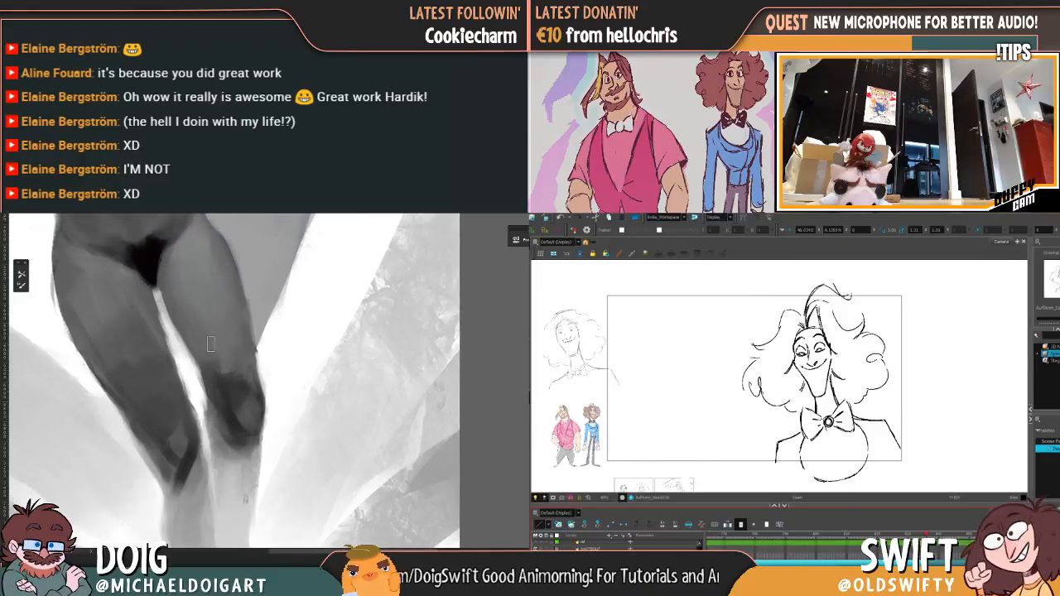
key("comma")
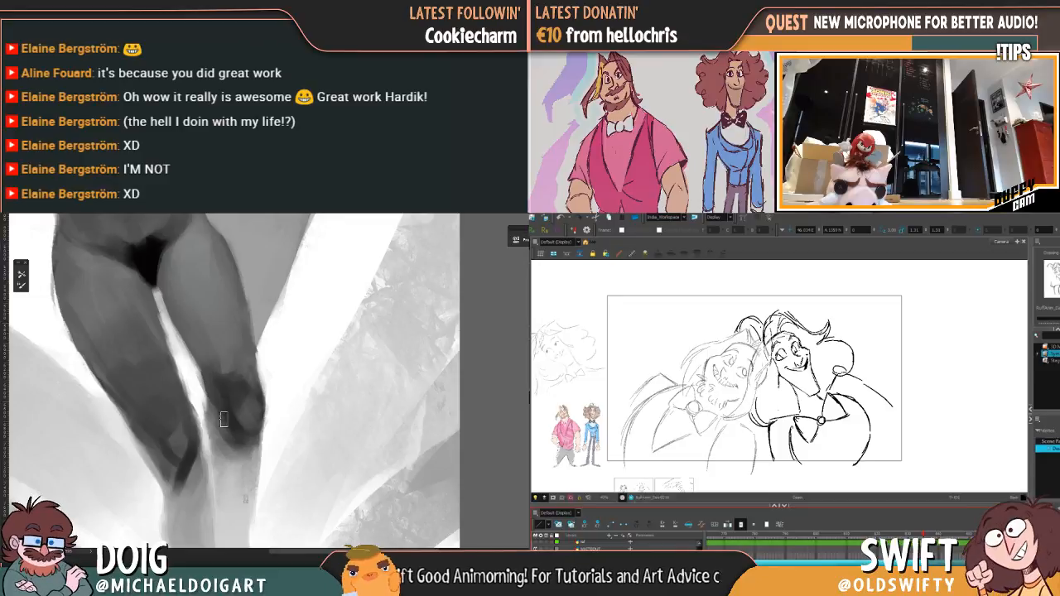
key("period")
key("comma")
key("period")
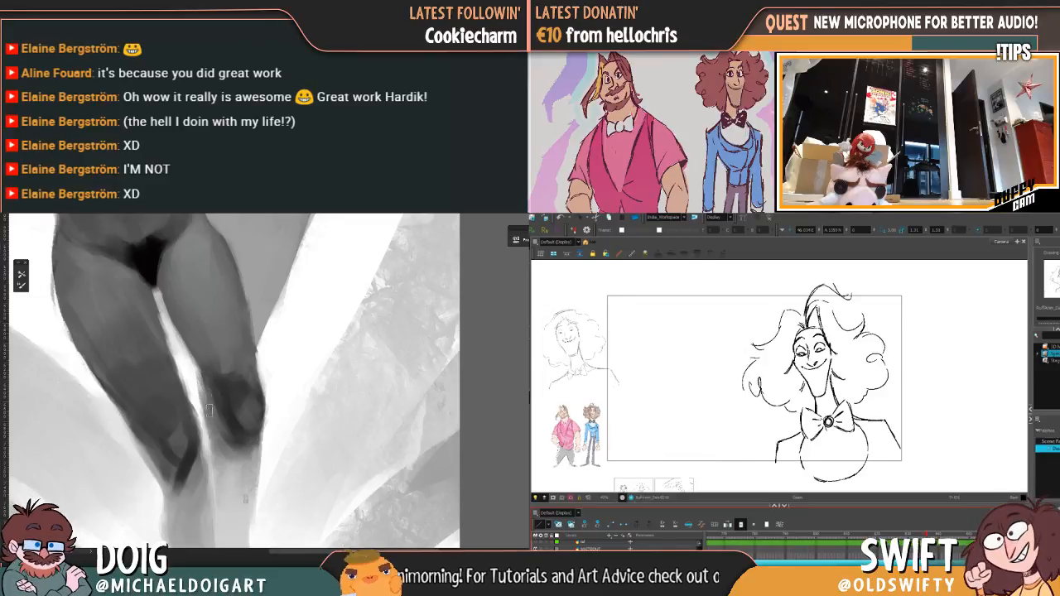
key("comma")
key("period")
key("comma")
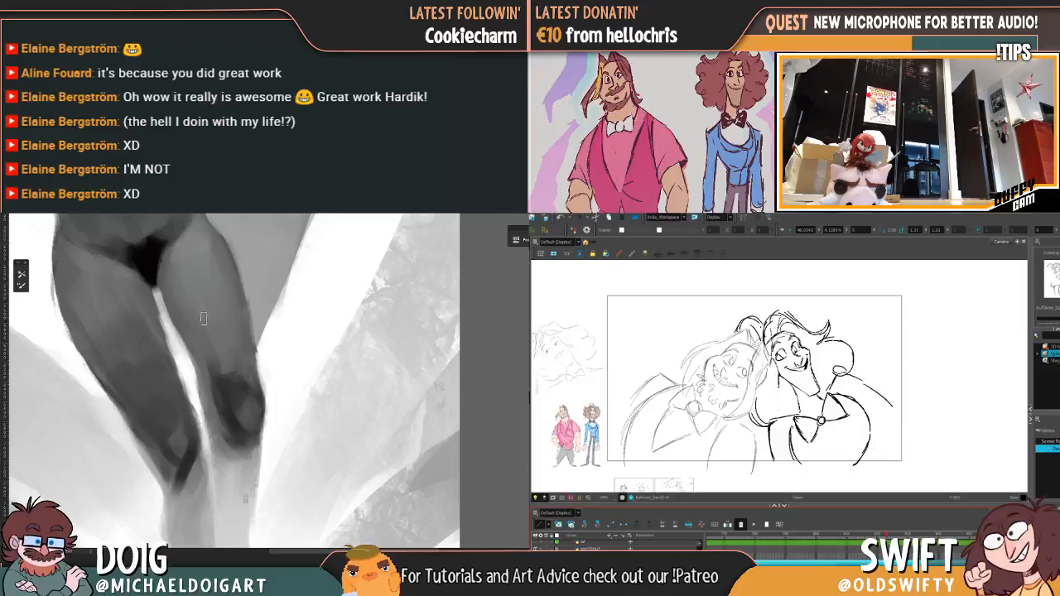
key("period")
key("comma")
key("comma")
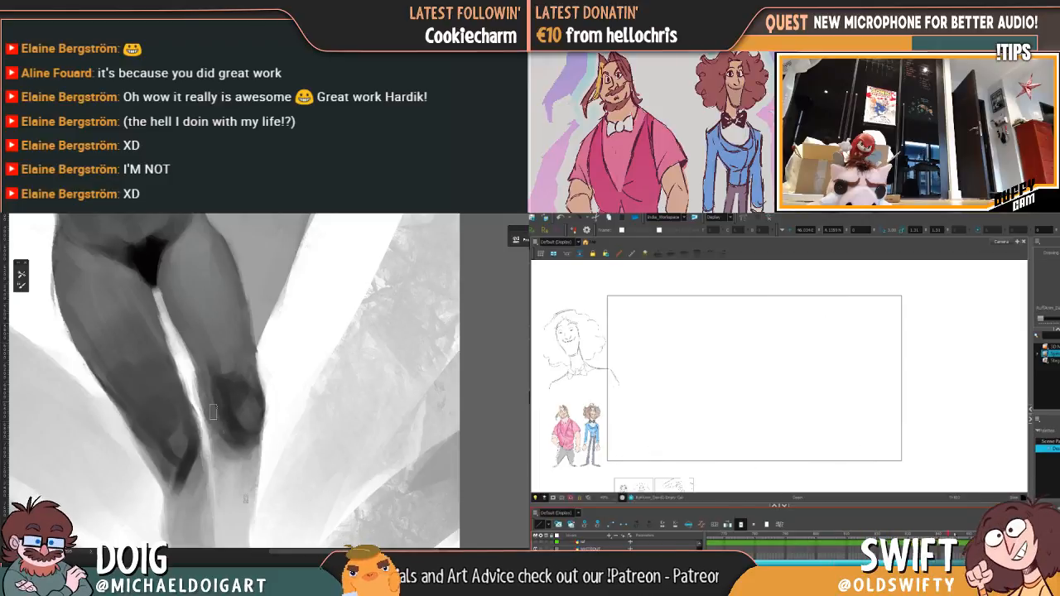
key("period")
key("comma")
key("period")
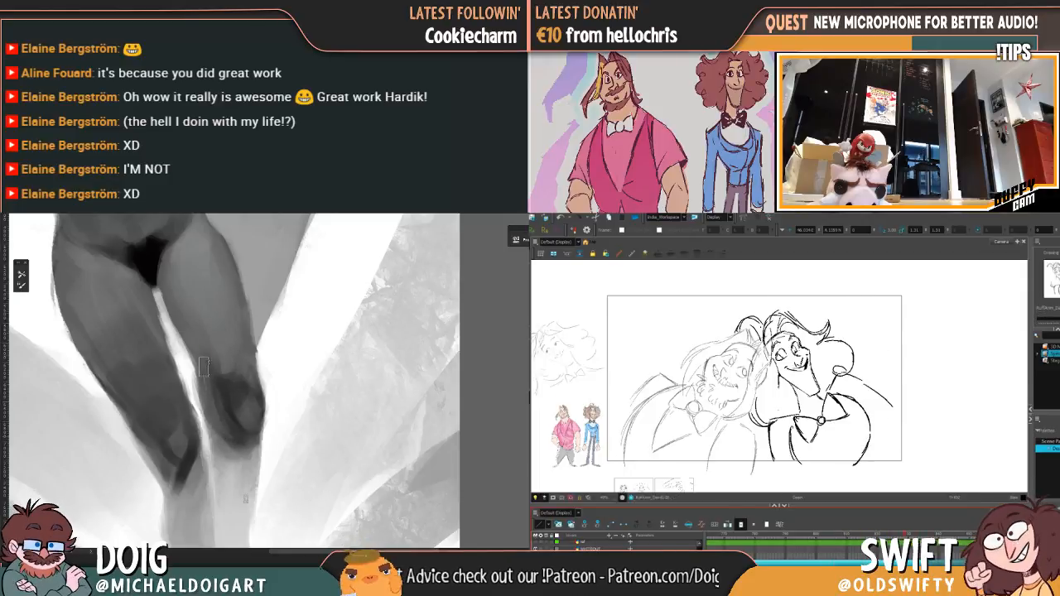
key("comma")
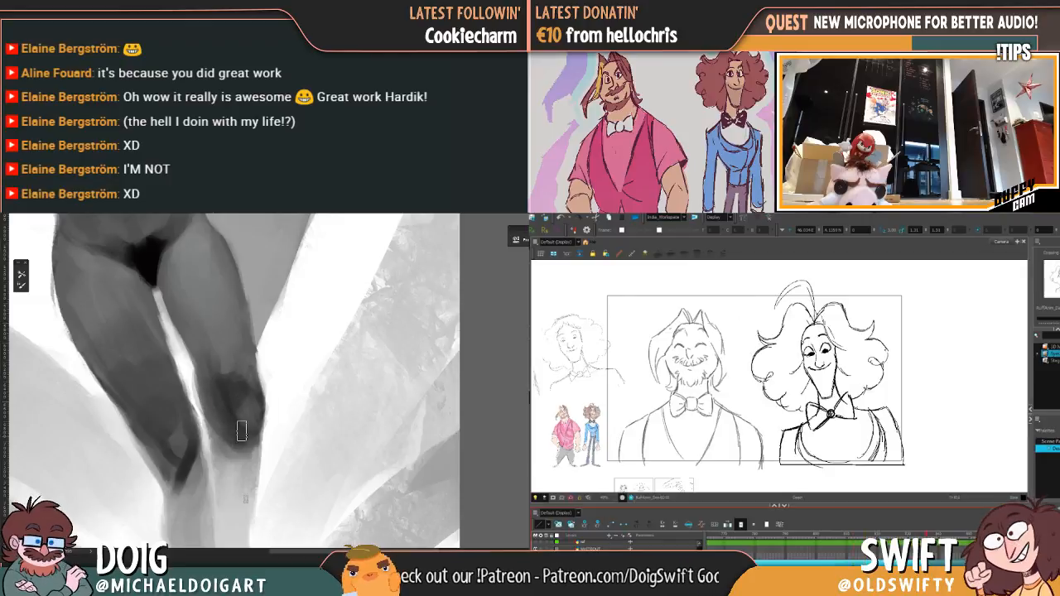
key("comma")
key("period")
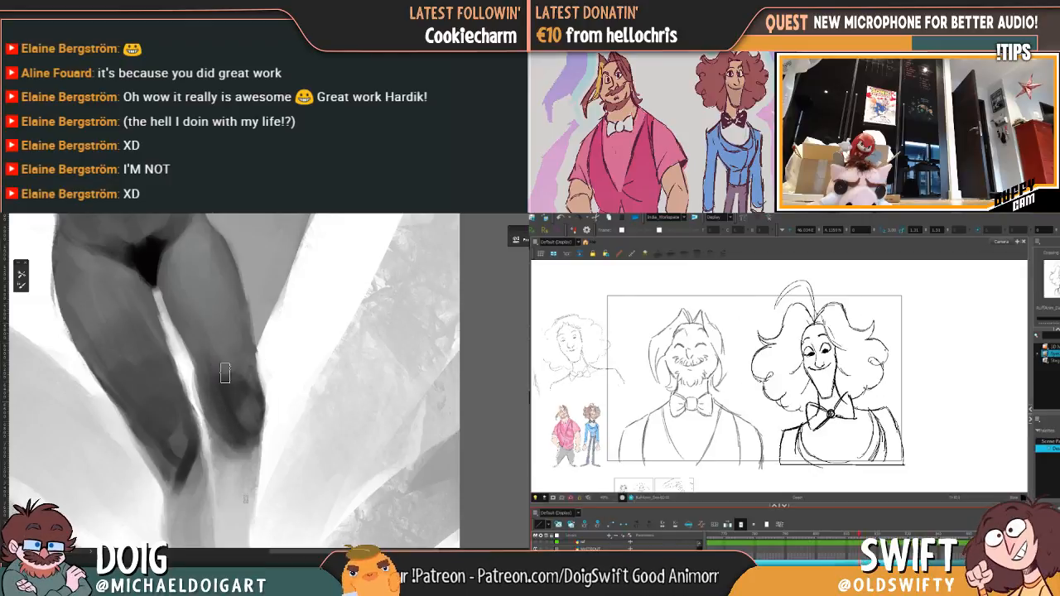
key("period")
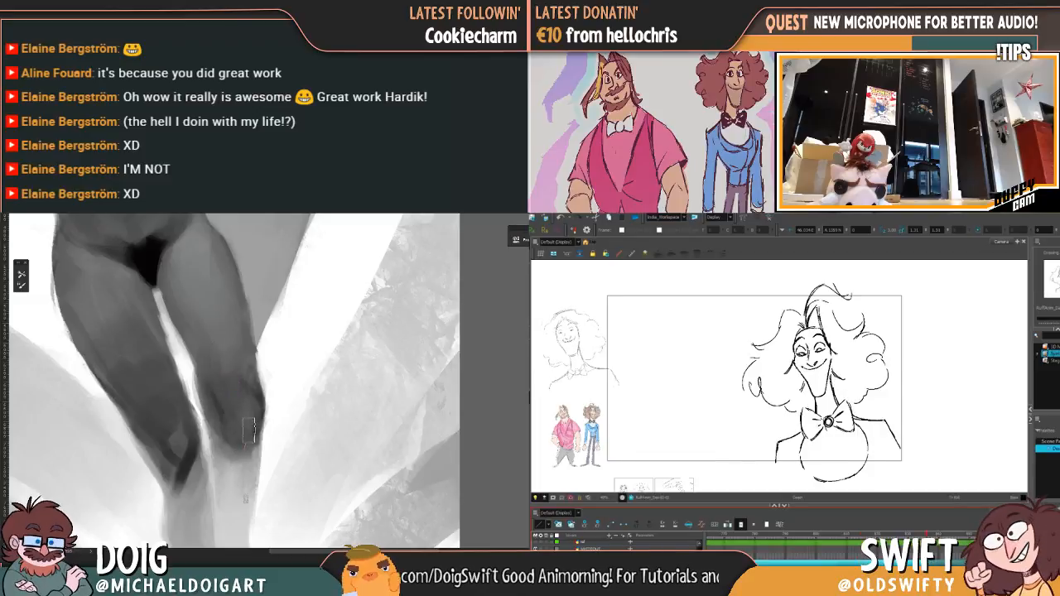
key("period")
Step: Touch up the background beside the right thigh in the grayscale painting
key("ctrl+minus")
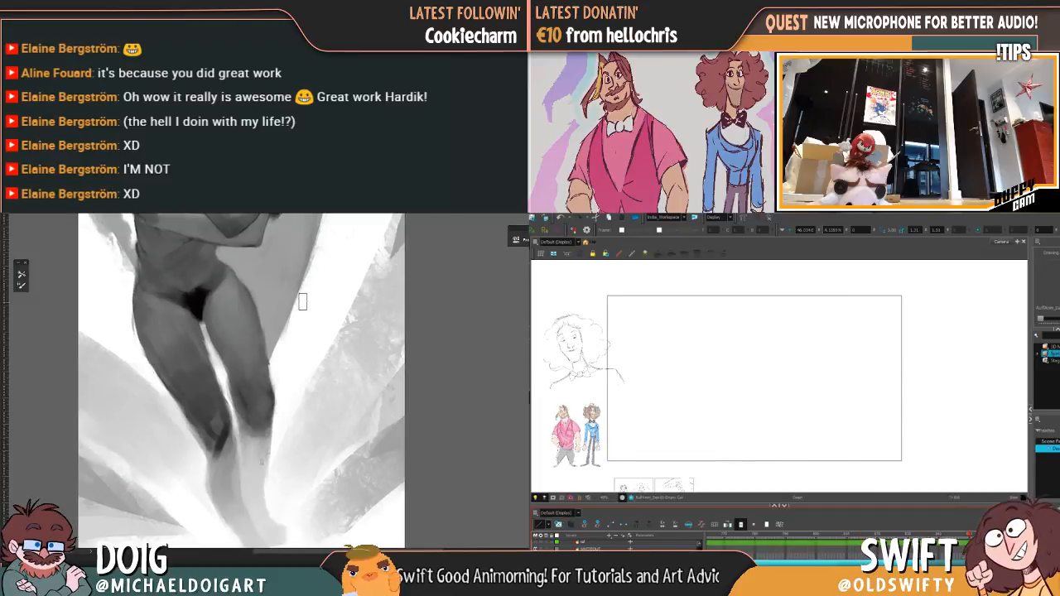
key("comma")
mouse_move(309, 309)
left_mouse_down()
mouse_move(263, 376)
mouse_move(253, 414)
mouse_move(268, 291)
mouse_move(265, 363)
mouse_move(286, 340)
left_mouse_up()
key("period")
key("ctrl+plus")
key("ctrl+plus")
Step: Deepen and blend the dark shading on the right knee in the painting, with both characters' drawing framed alongside
mouse_move(619, 386)
left_mouse_down()
mouse_move(674, 369)
mouse_move(735, 376)
mouse_move(723, 380)
left_mouse_up()
left_click(969, 534)
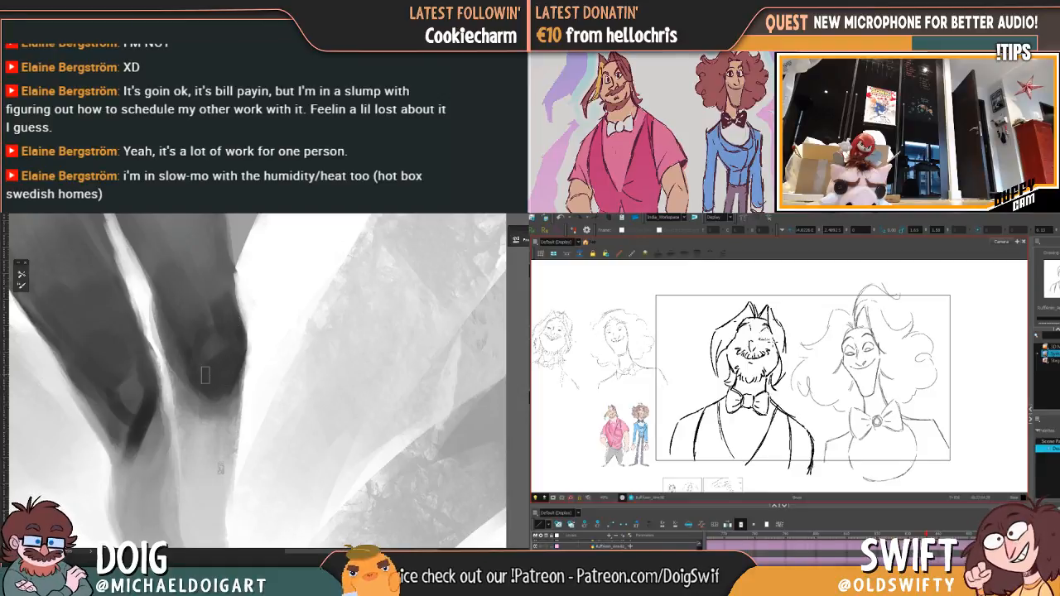
mouse_move(240, 300)
left_mouse_down()
mouse_move(206, 374)
mouse_move(215, 387)
left_mouse_up()
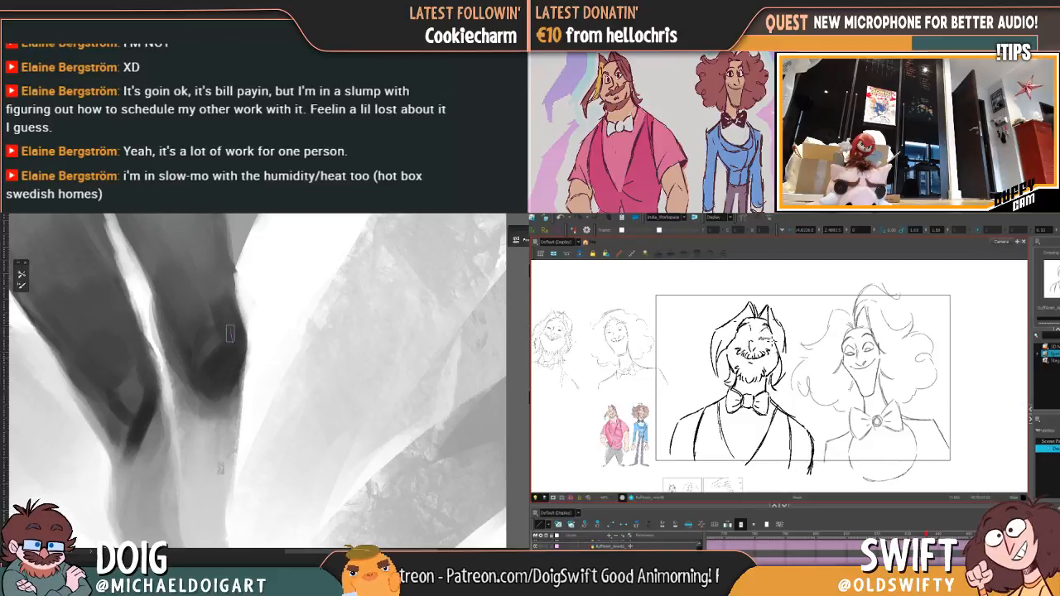
left_click_drag(212, 344, 224, 310)
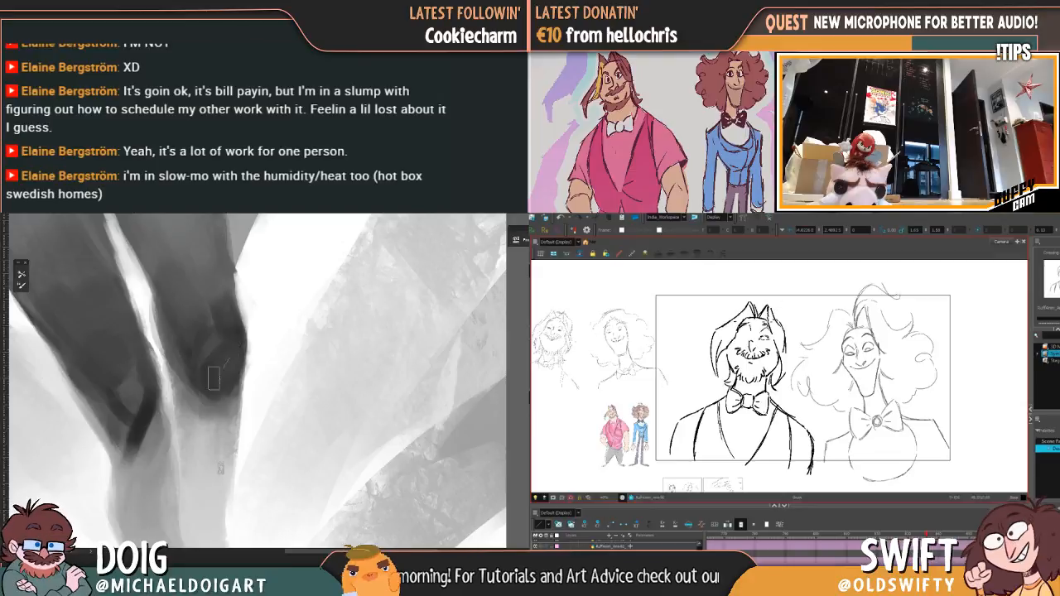
Step: Review the whole grayscale composition and examine the shaded thighs and knees up close
mouse_move(218, 360)
left_mouse_down()
mouse_move(236, 344)
mouse_move(199, 398)
left_mouse_up()
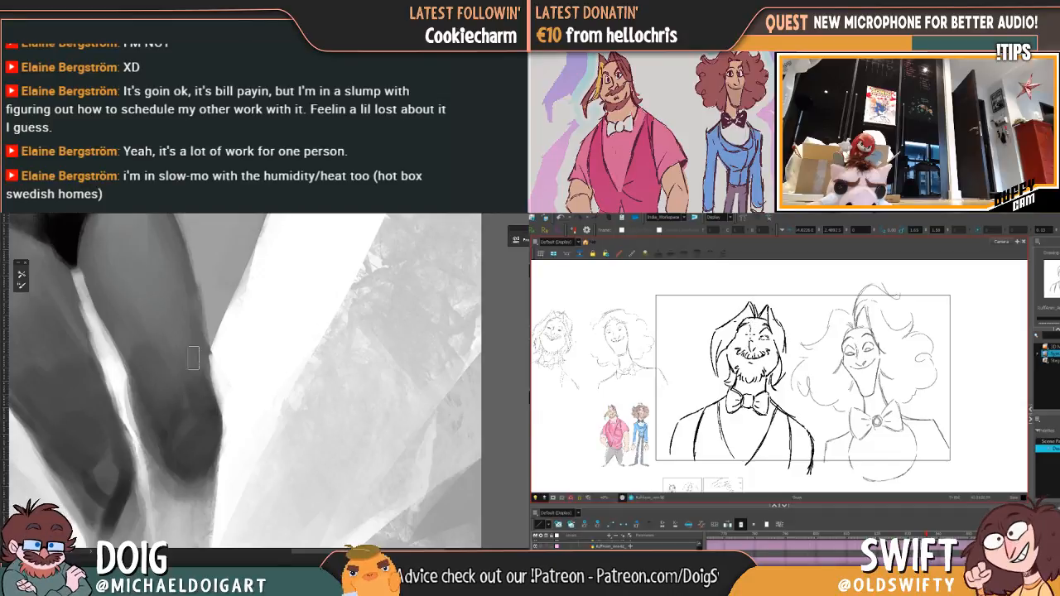
left_click_drag(198, 365, 299, 308)
key("ctrl+minus")
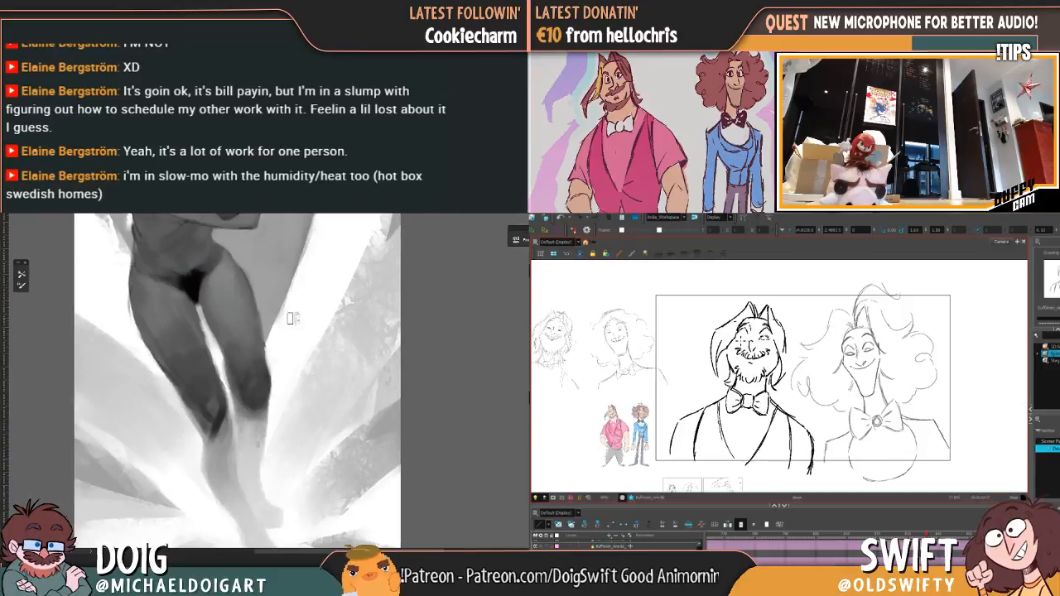
key("ctrl+minus")
key("ctrl+0")
key("ctrl+0")
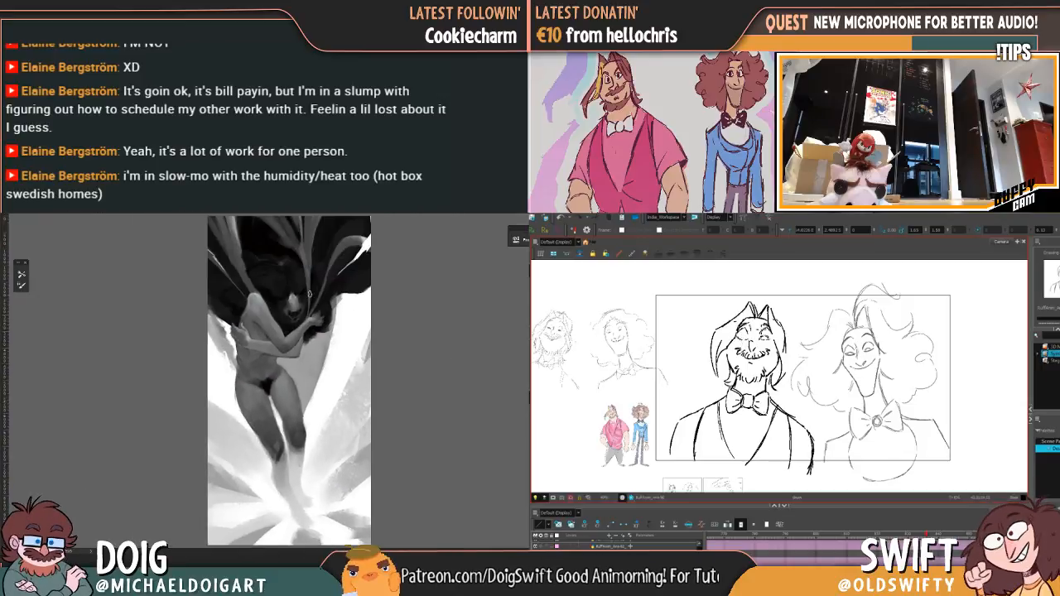
key("ctrl+plus")
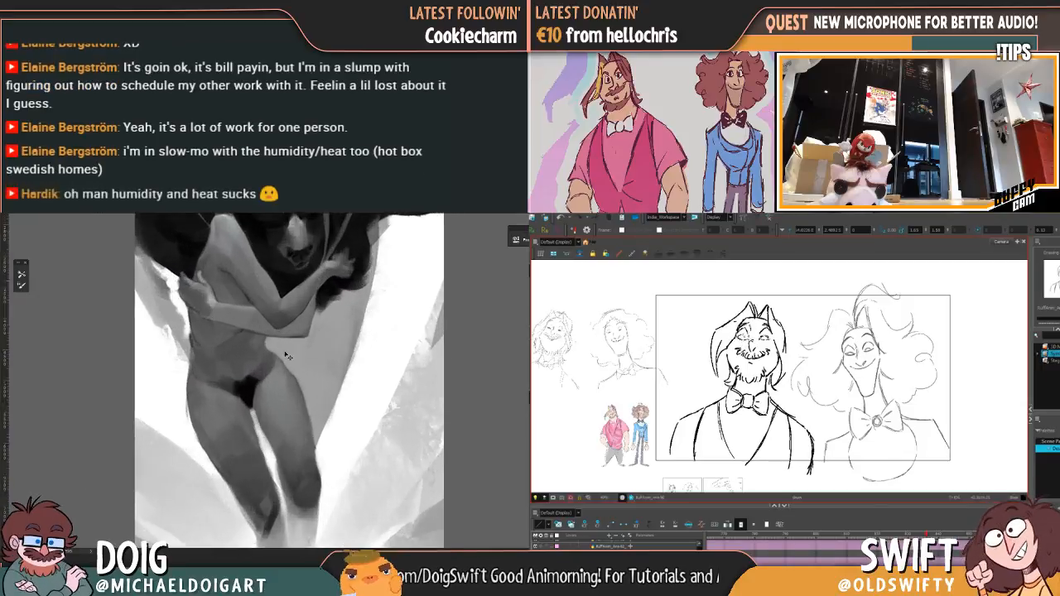
left_click_drag(293, 388, 274, 340)
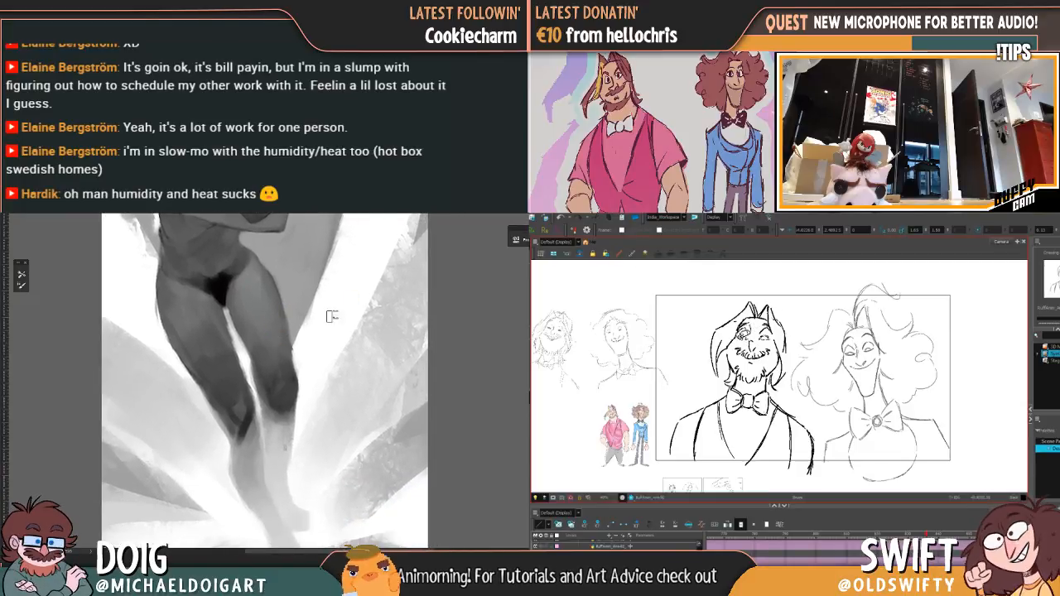
key("ctrl+plus")
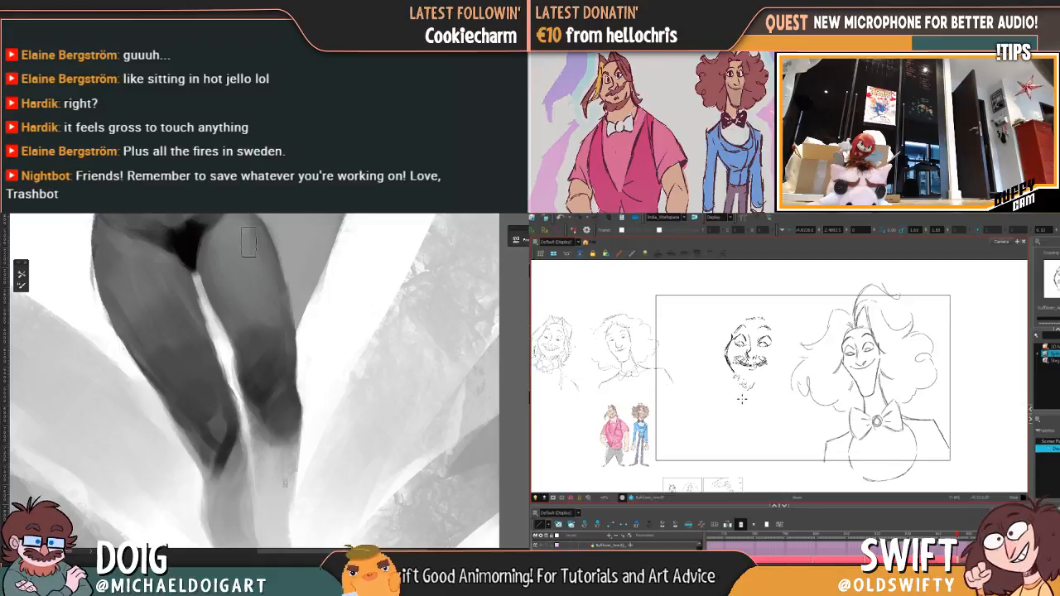
Step: Flip to the inked bearded drawing and back to check the rough bearded face against it
key(".")
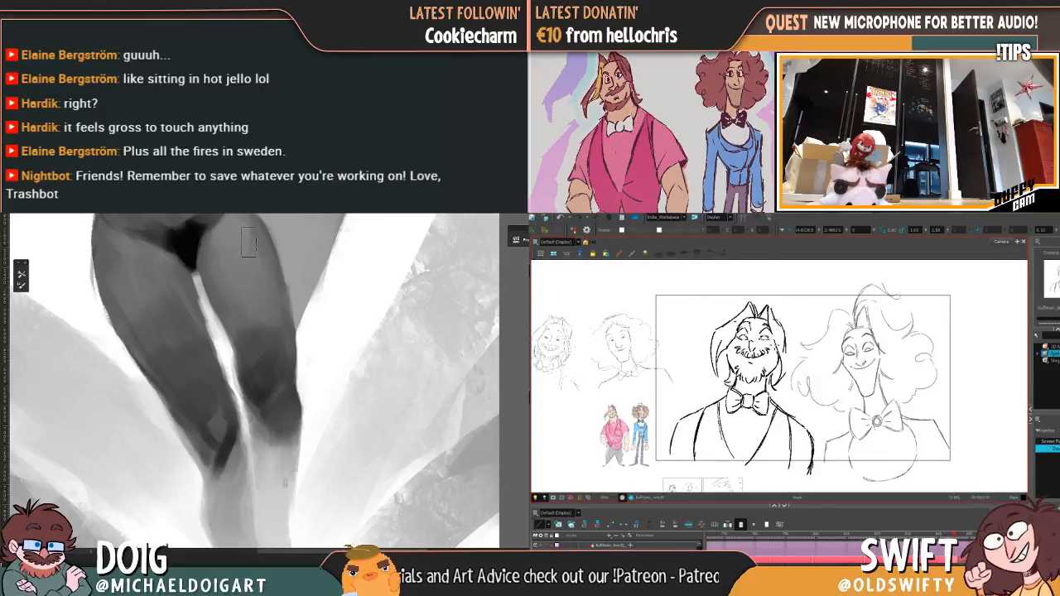
key(".")
key(".")
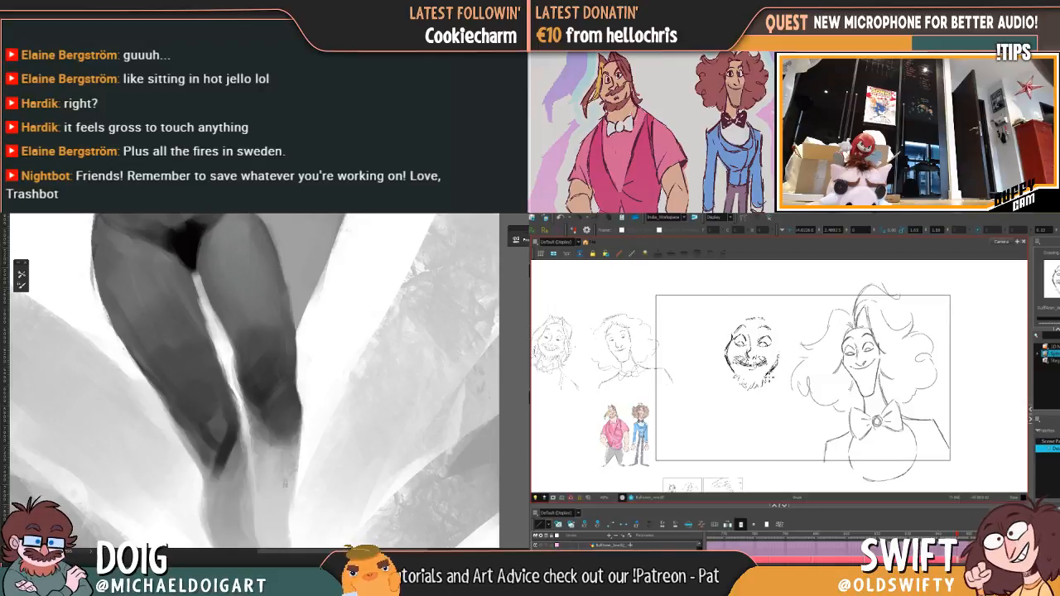
Step: Blend the gray shading on the lower right thigh above the knee, using smaller and larger brush sizes
left_click(257, 399, "alt")
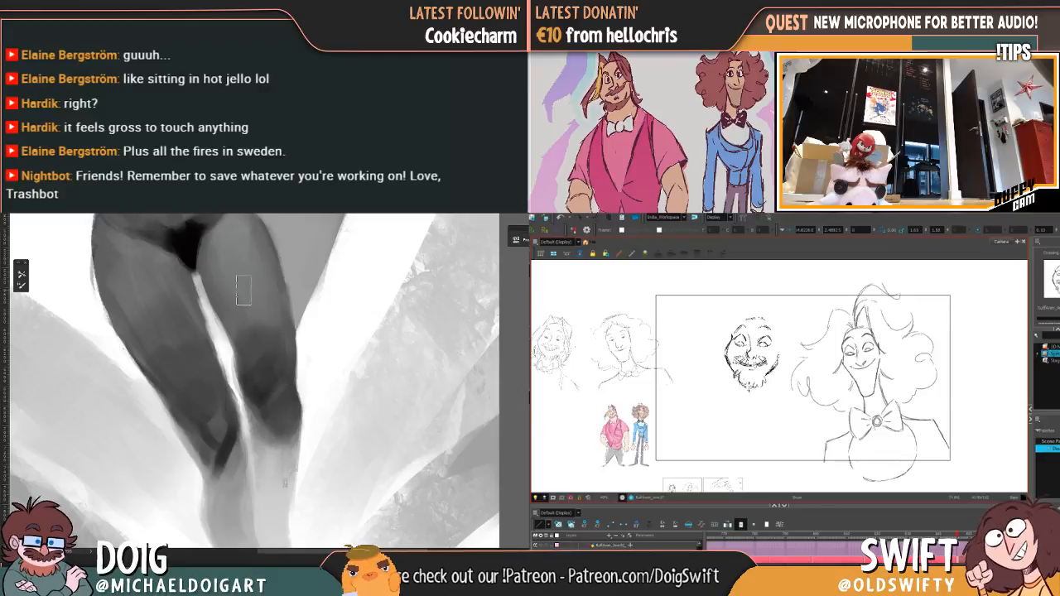
key("bracketleft")
key("bracketleft")
left_click_drag(268, 386, 279, 372)
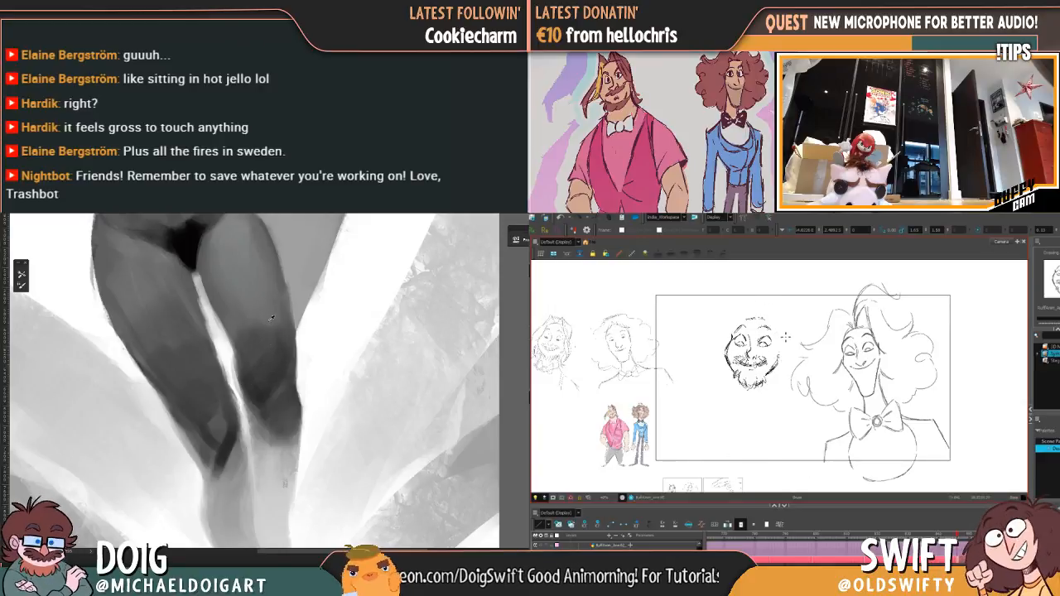
key("bracketright")
key("bracketright")
key("bracketright")
key("bracketright")
left_click_drag(273, 370, 262, 362)
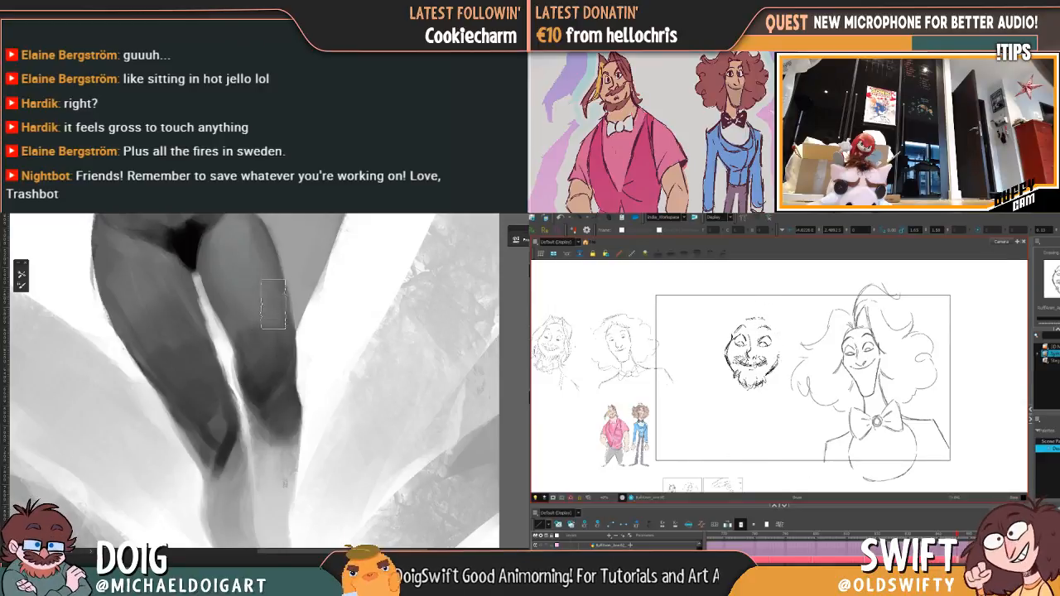
Step: Model the right kneecap in the painting with soft light and dark strokes
key("ctrl+minus")
mouse_move(298, 217)
left_mouse_down()
mouse_move(265, 352)
mouse_move(264, 263)
left_mouse_up()
mouse_move(260, 347)
left_mouse_down()
mouse_move(262, 295)
mouse_move(256, 330)
left_mouse_up()
key("ctrl+plus")
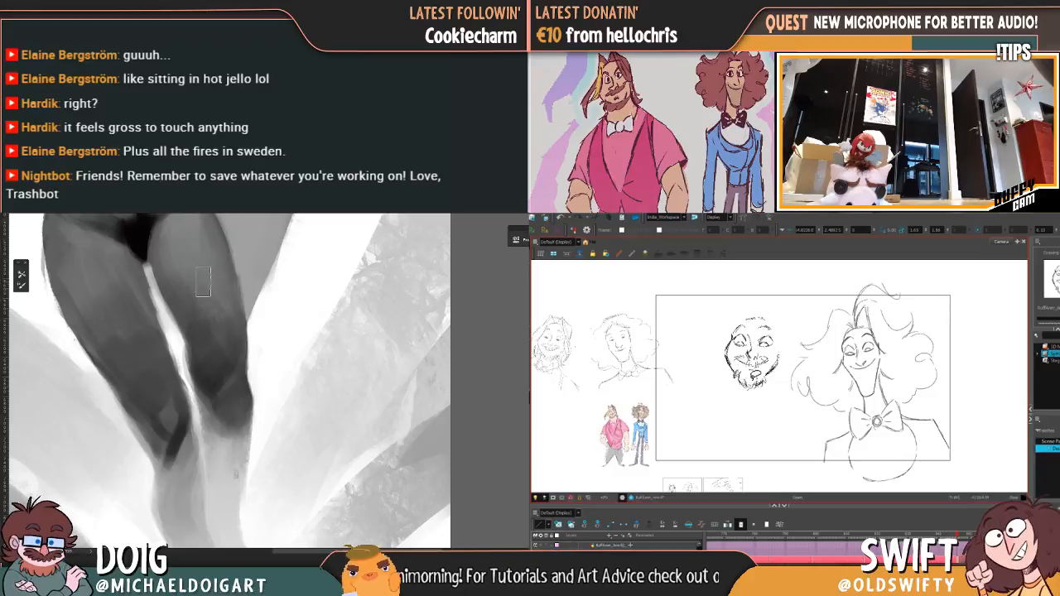
scroll(204, 372, "down", 3)
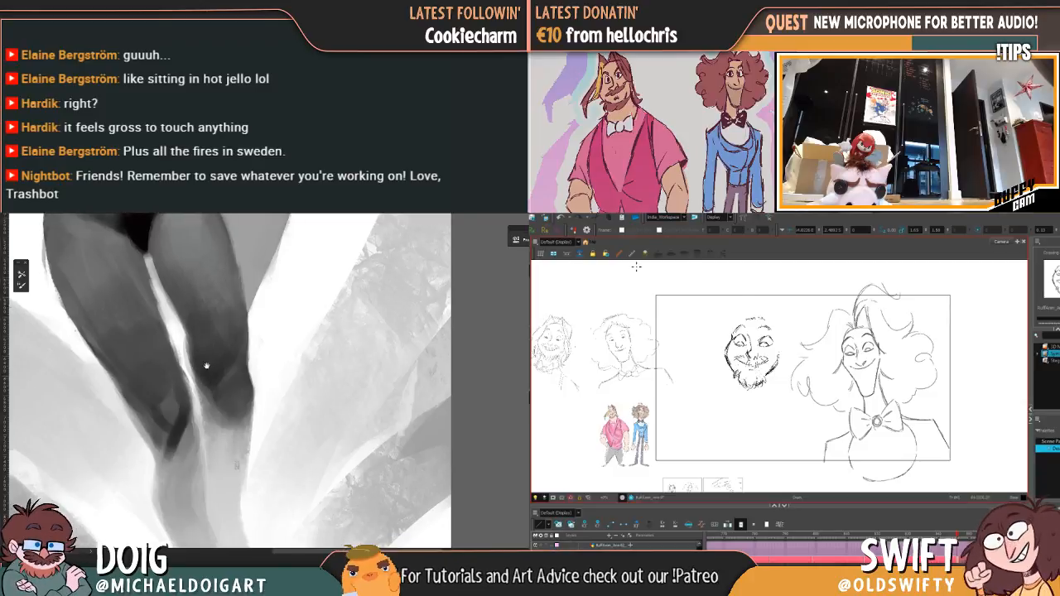
left_click_drag(205, 352, 217, 393)
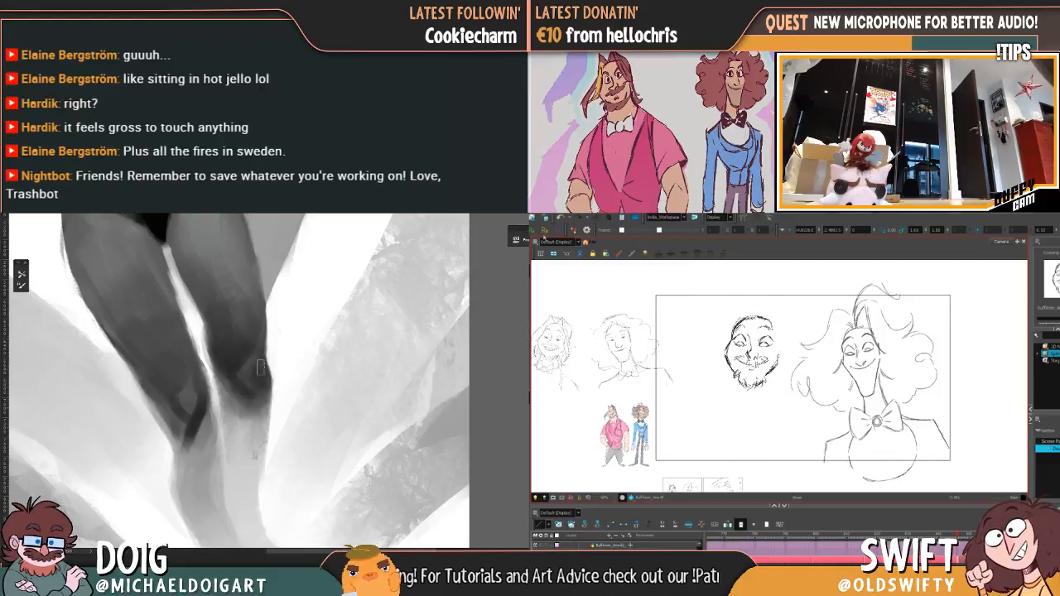
Step: Select the rough bearded face in the animation drawing and shift it slightly lower in the camera frame
mouse_move(781, 320)
left_mouse_down()
mouse_move(767, 353)
mouse_move(793, 326)
mouse_move(721, 323)
mouse_move(779, 343)
mouse_move(752, 358)
left_mouse_up()
key(".")
key(".")
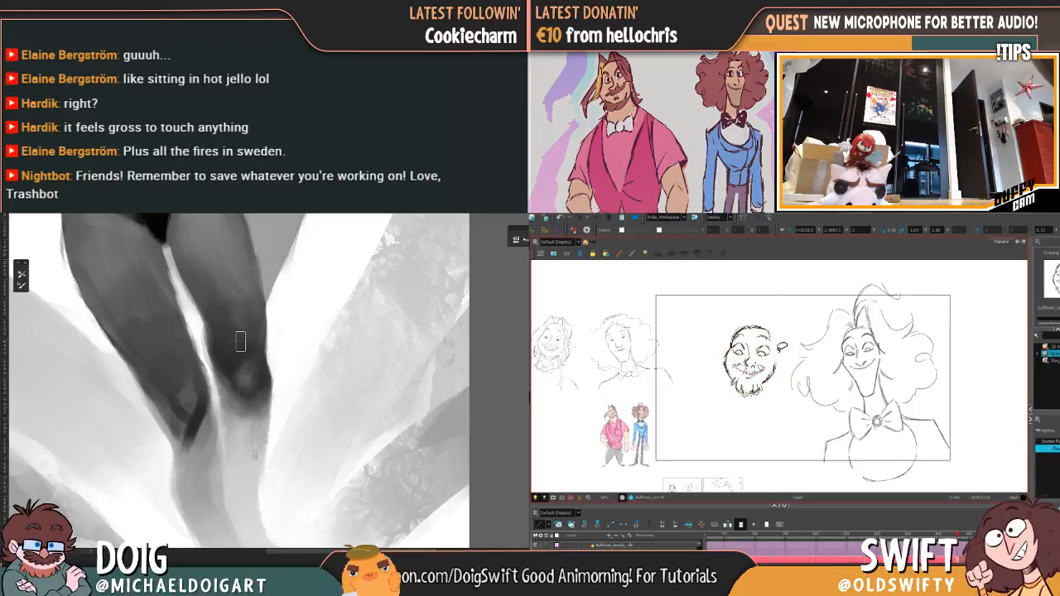
mouse_move(734, 394)
left_mouse_down()
mouse_move(766, 309)
mouse_move(765, 399)
mouse_move(744, 326)
mouse_move(752, 363)
left_mouse_up()
left_click(788, 329)
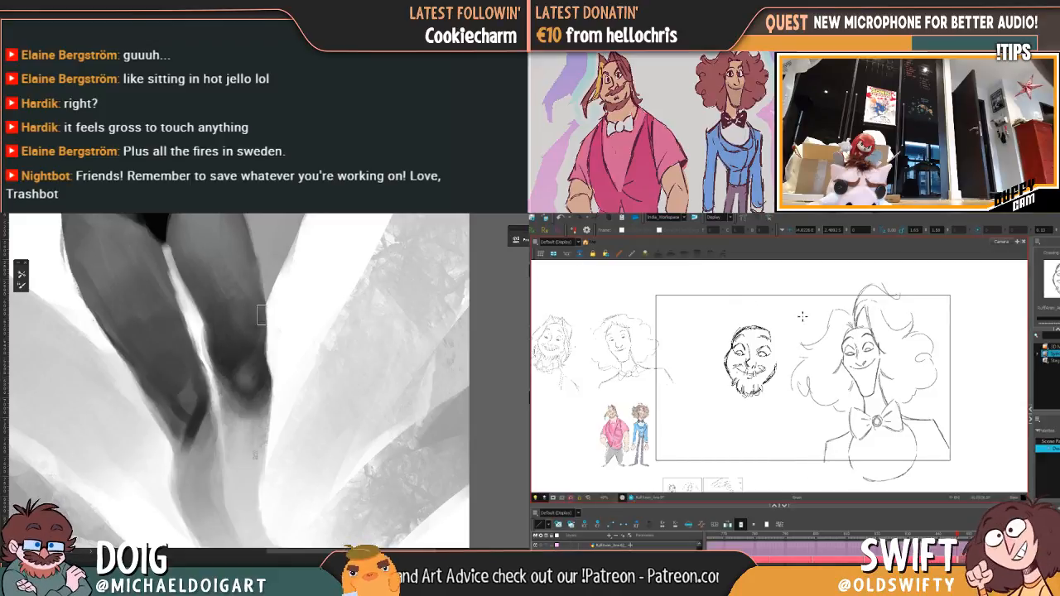
Step: Compare the moved bearded face with the adjacent drawing and sketch pointed hair tufts on top of the head
key("f")
key("g")
key("f")
key("g")
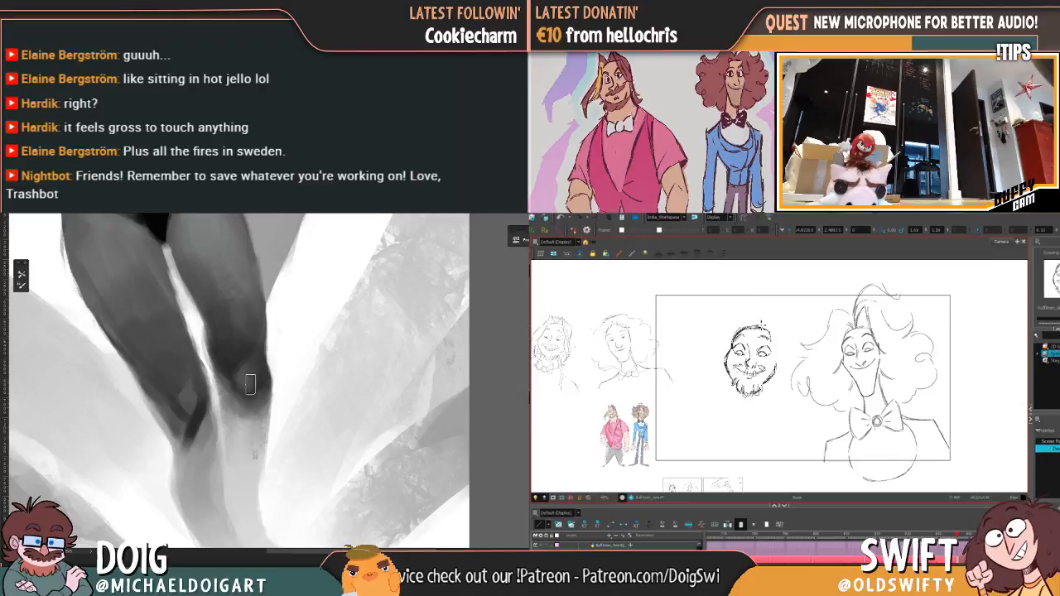
mouse_move(758, 326)
left_mouse_down()
mouse_move(767, 315)
mouse_move(770, 330)
left_mouse_up()
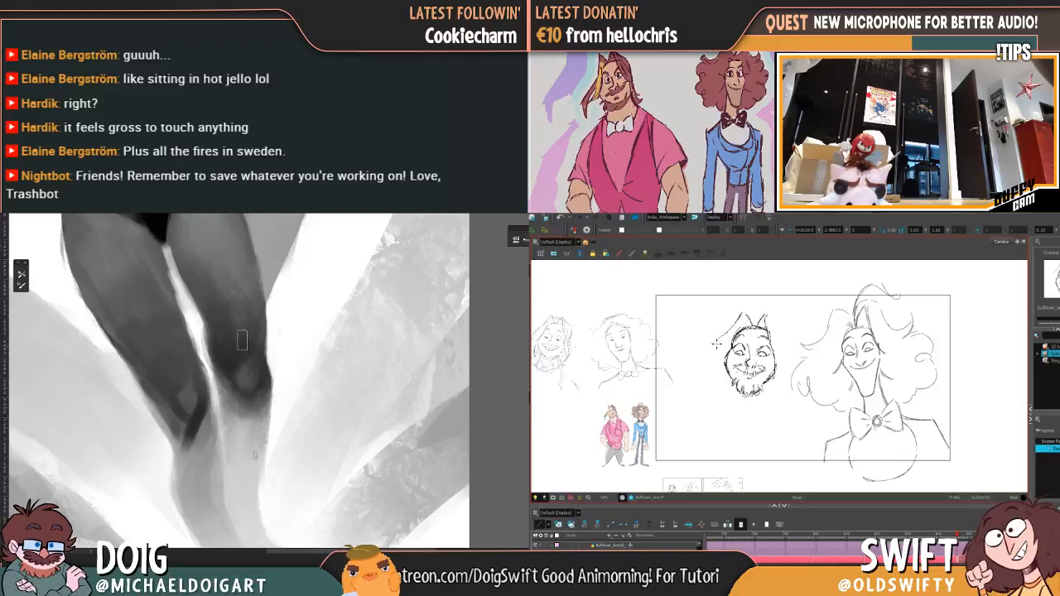
Step: Sketch the long swept hair around the bearded face, flipping against the inked drawing to match its shape
key("f")
key("g")
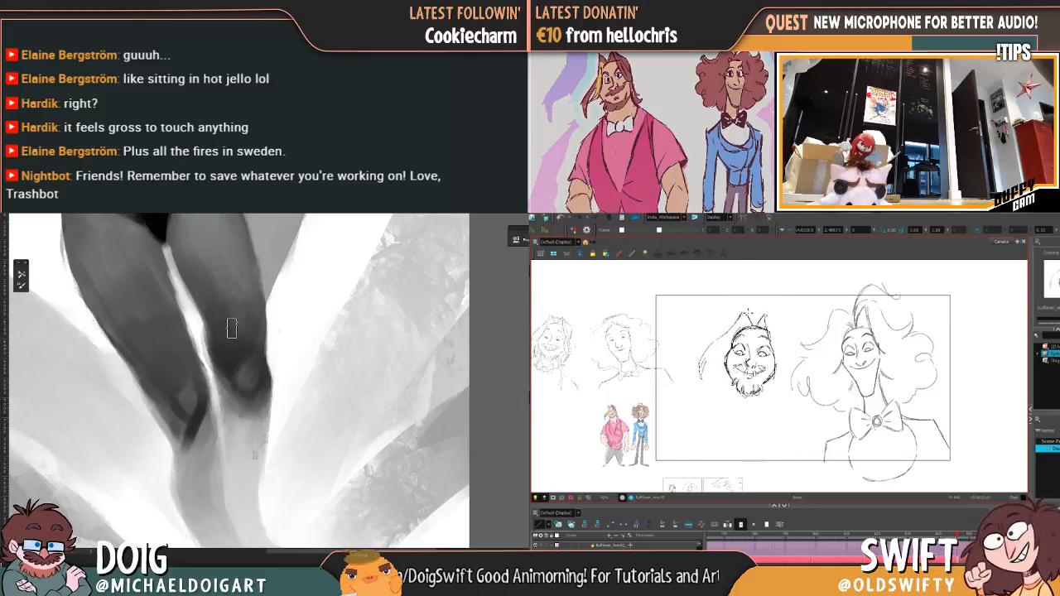
key("f")
key("g")
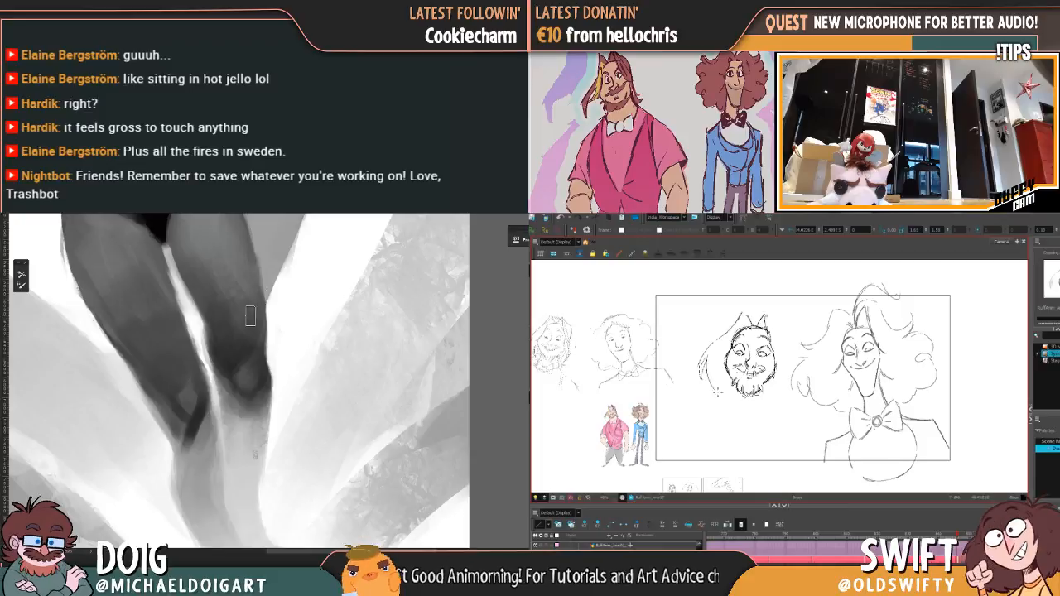
key("f")
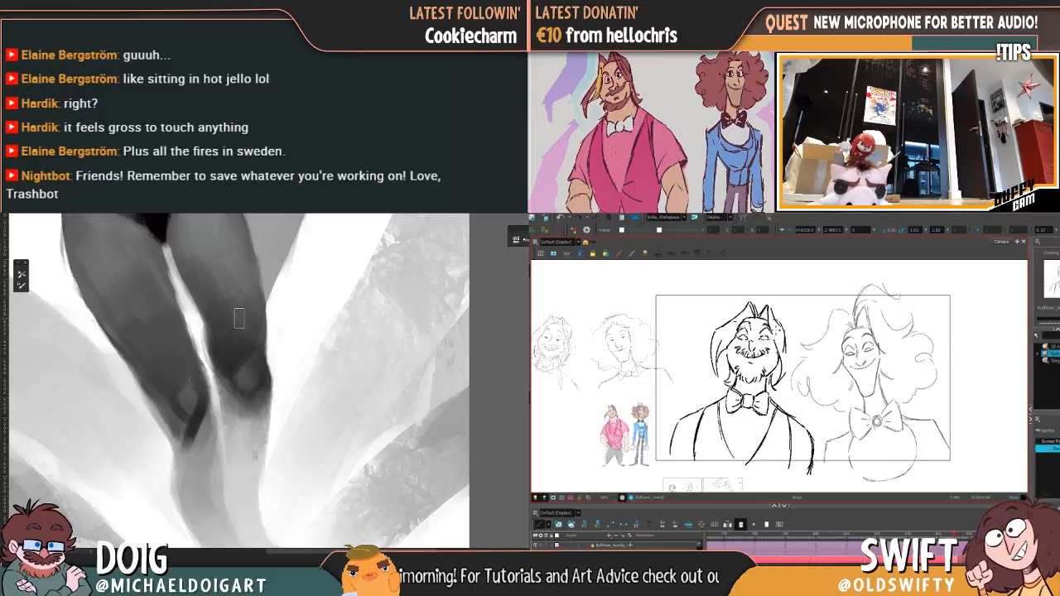
key("g")
key("f")
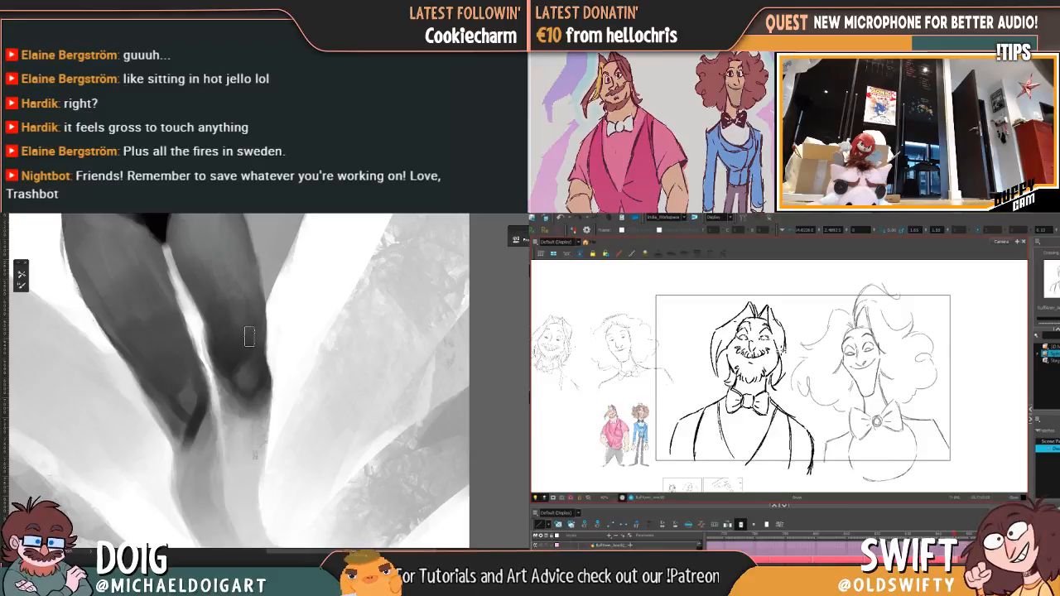
key("g")
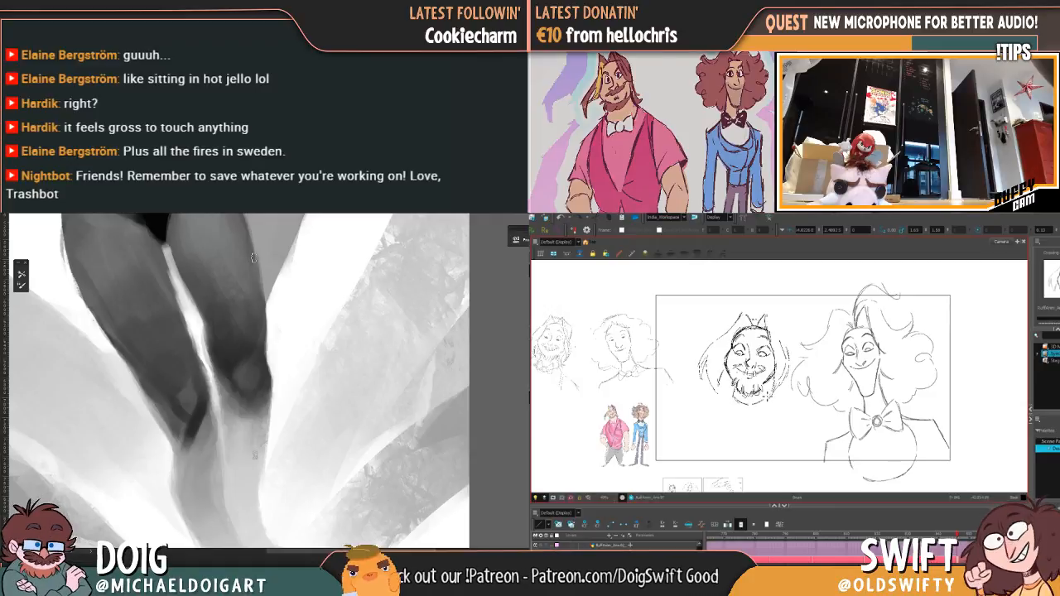
Step: Flip repeatedly between the rough bearded head with its hair and the inked pose to compare them
key("f")
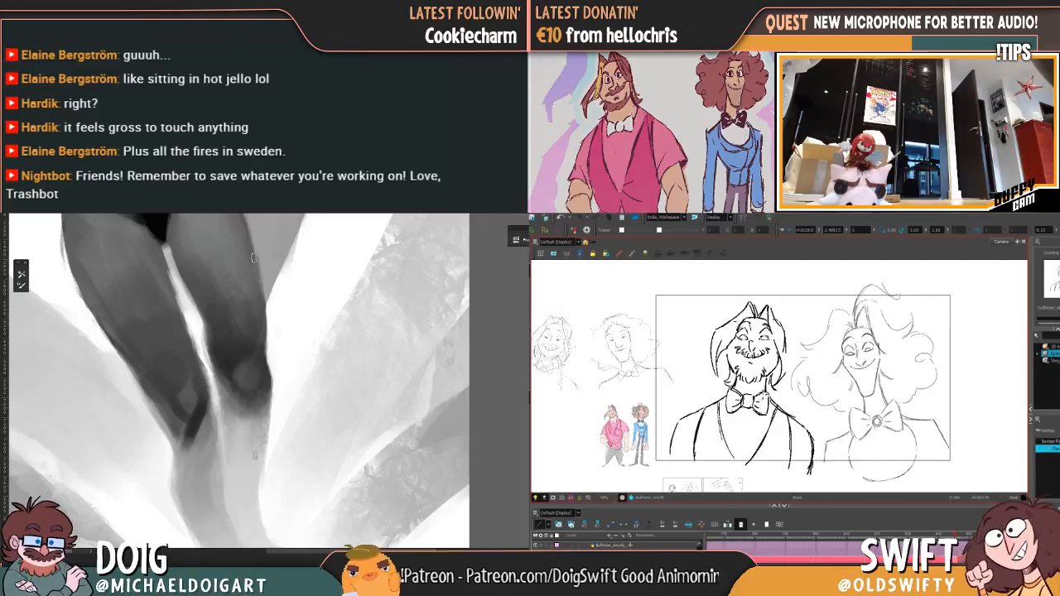
key("g")
key("f")
key("g")
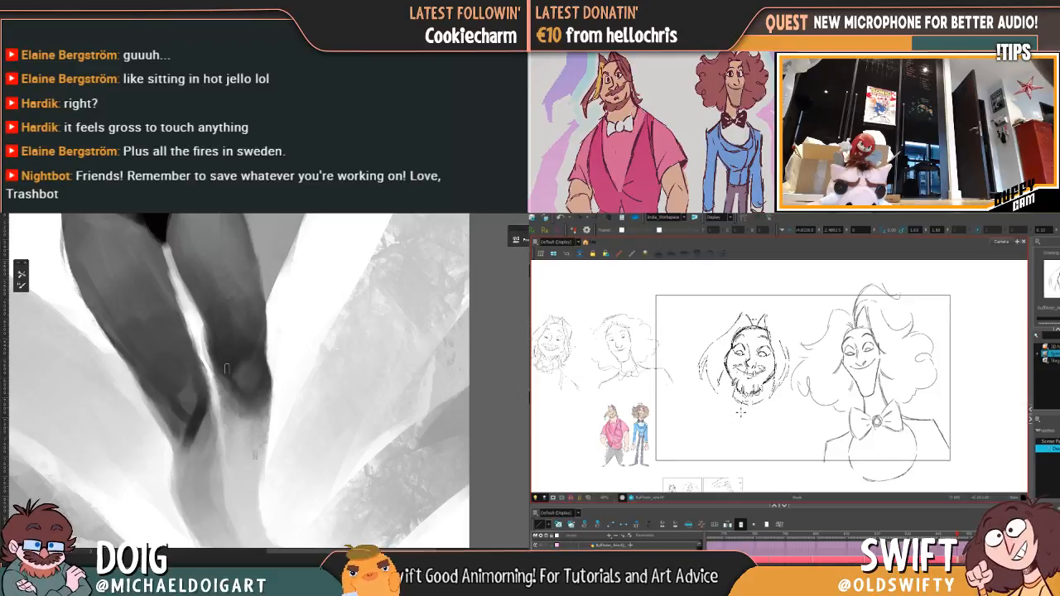
key("ctrl+minus")
key("ctrl+minus")
key("f")
key("g")
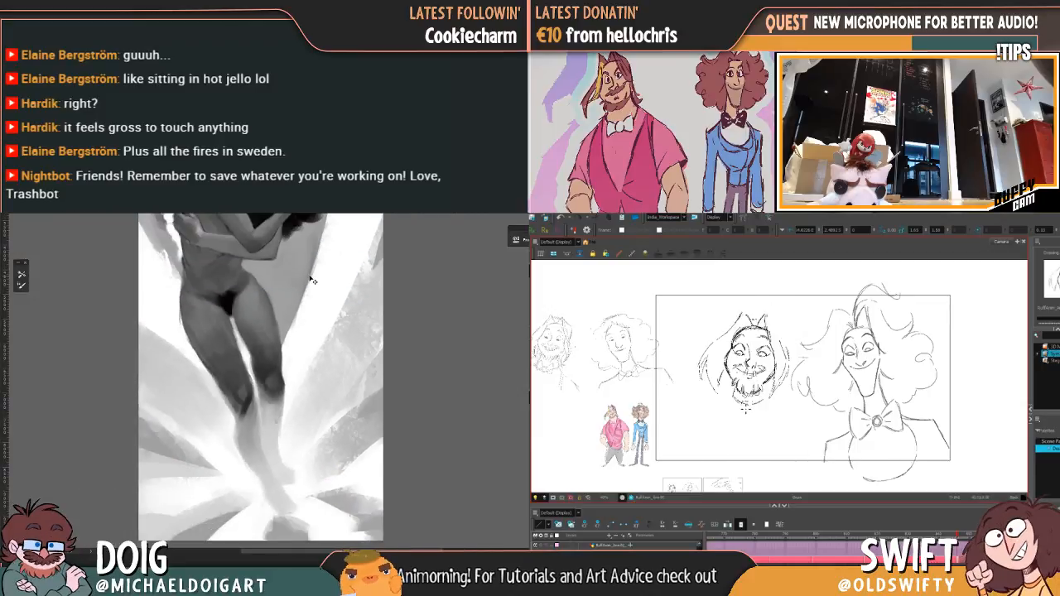
Step: Refine the outer edge of the right thigh just above the knee in the painting
key("ctrl+0")
key("ctrl+plus")
key("ctrl+plus")
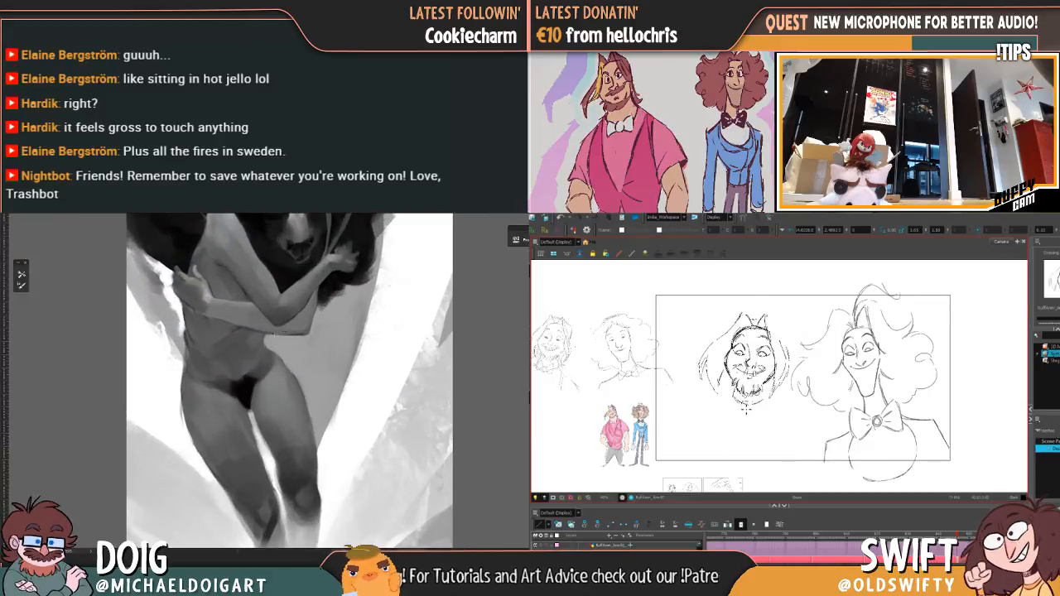
left_click_drag(293, 411, 283, 338)
key("ctrl+plus")
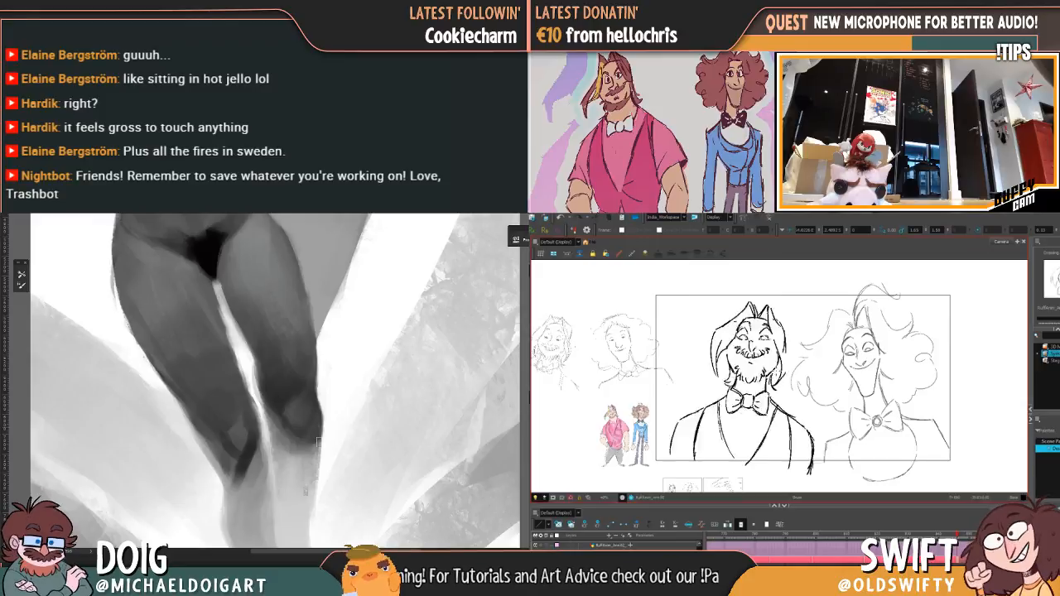
left_click_drag(300, 388, 253, 425)
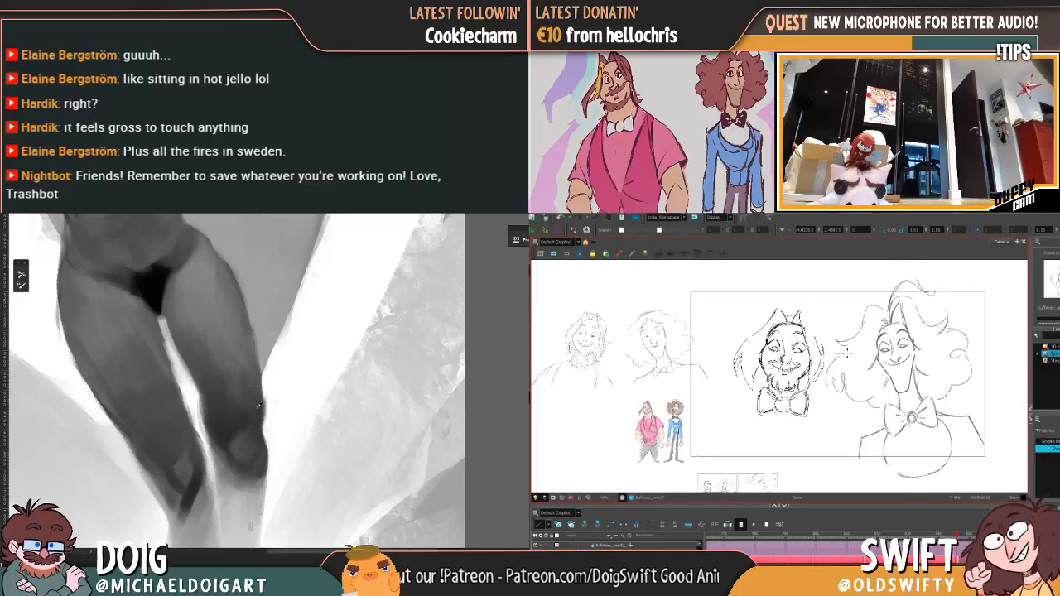
left_click_drag(260, 398, 263, 414)
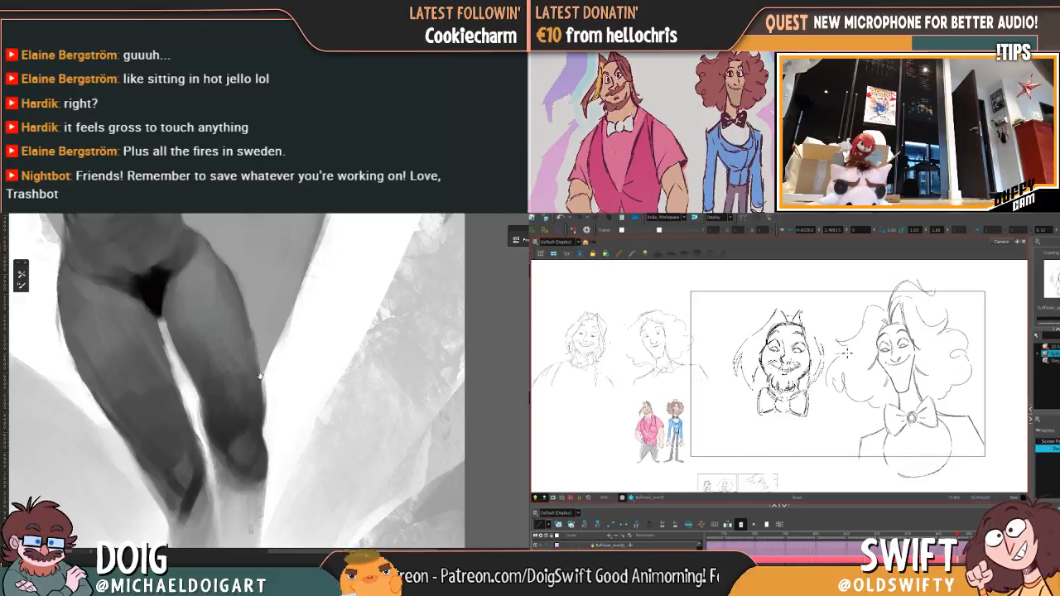
left_click_drag(248, 281, 267, 376)
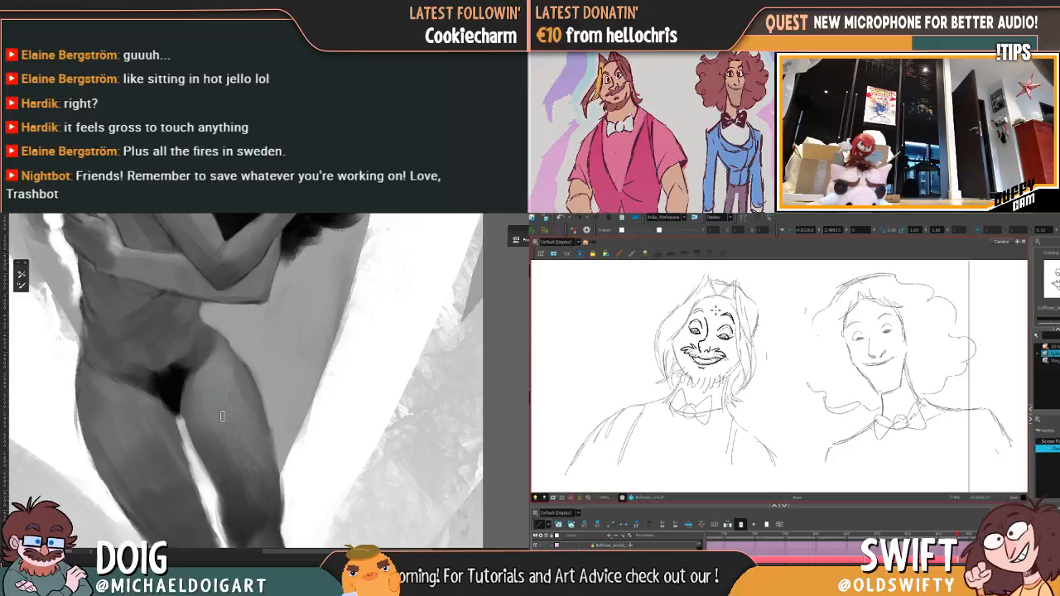
Step: Dab and smooth the tones along the right thigh and knee in the painting
key("ctrl+minus")
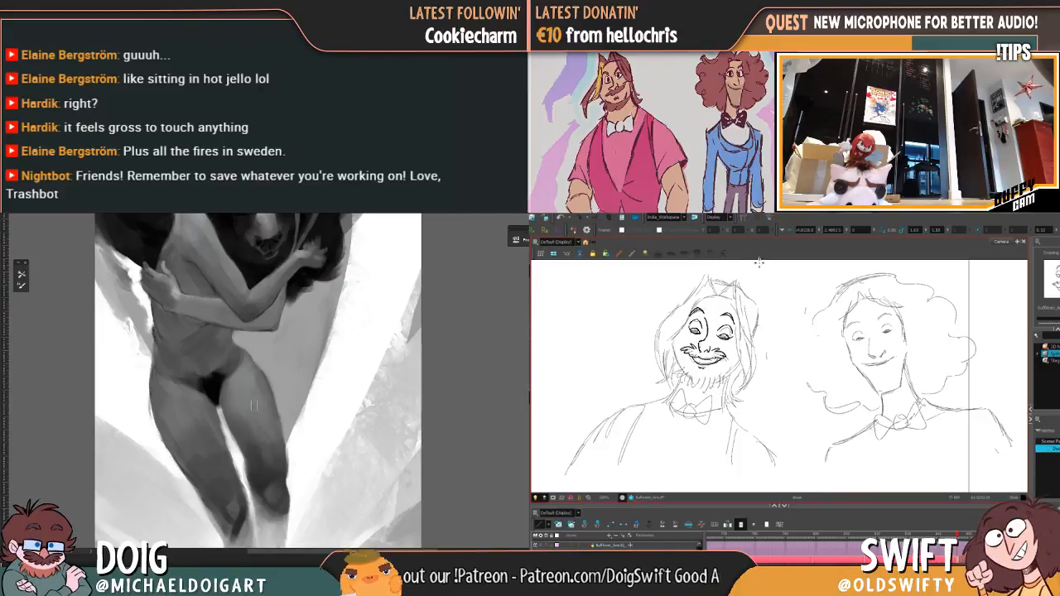
left_click(254, 481, "alt")
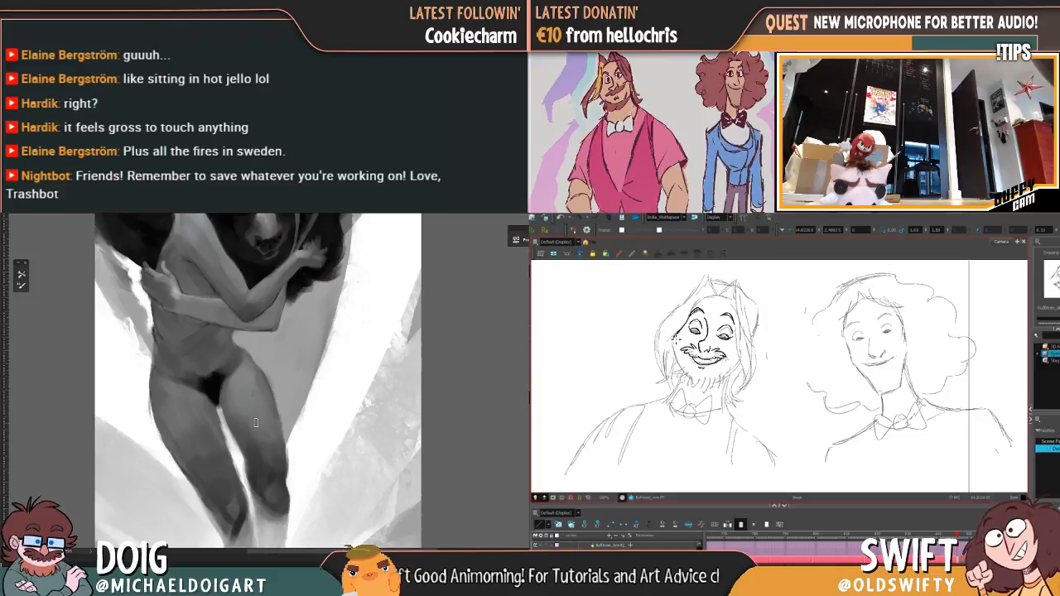
left_click(261, 485, "alt")
key("ctrl+plus")
left_click_drag(268, 462, 262, 360)
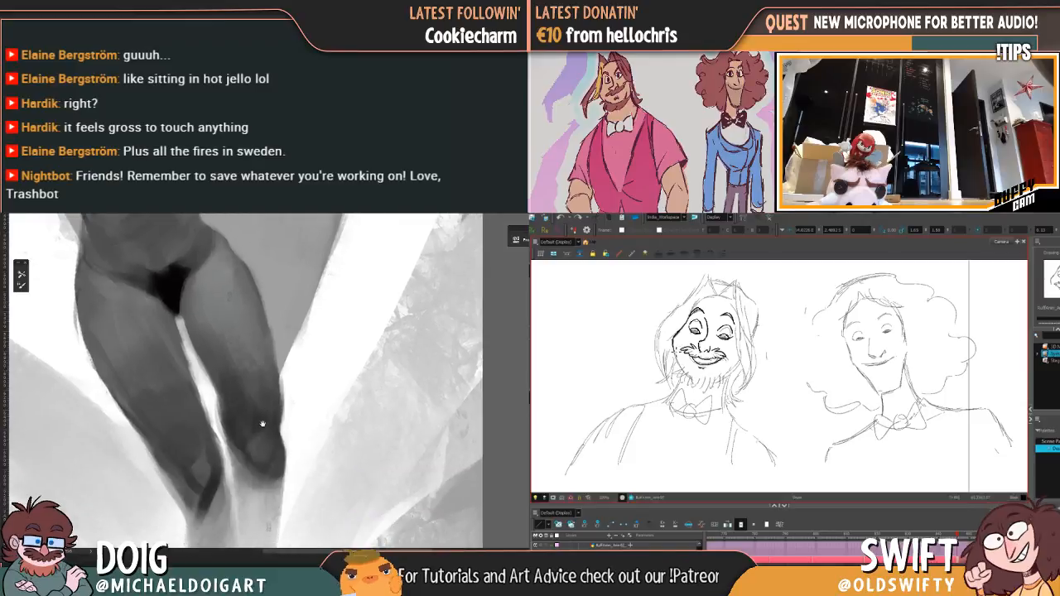
left_click(250, 357, "alt")
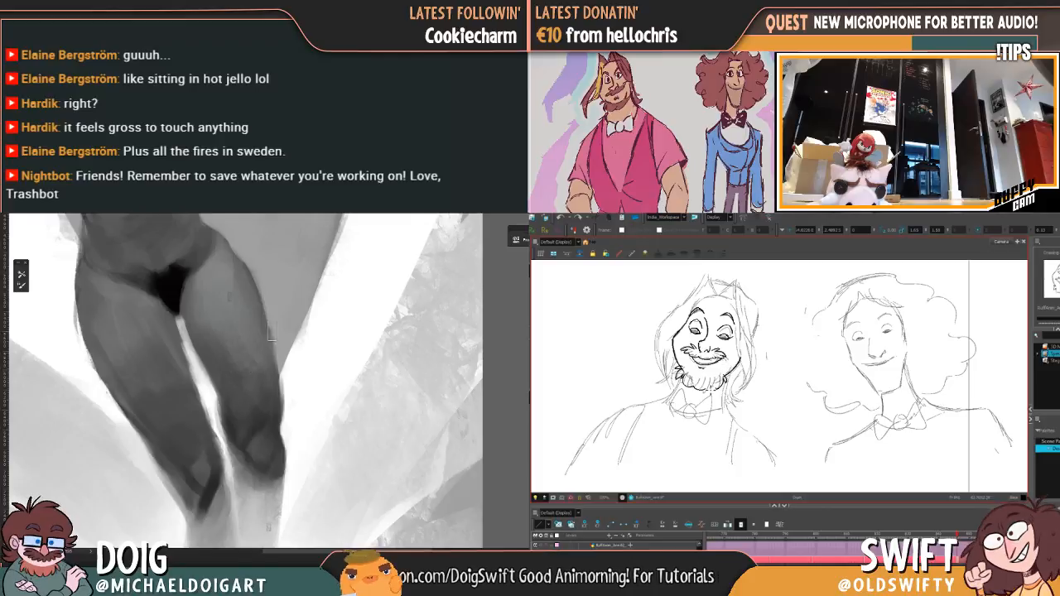
Step: Ink the hair strands falling beside the bearded face on the viewer's right, undoing and redrawing the misplaced strokes
mouse_move(254, 369)
left_mouse_down()
mouse_move(254, 339)
mouse_move(256, 413)
left_mouse_up()
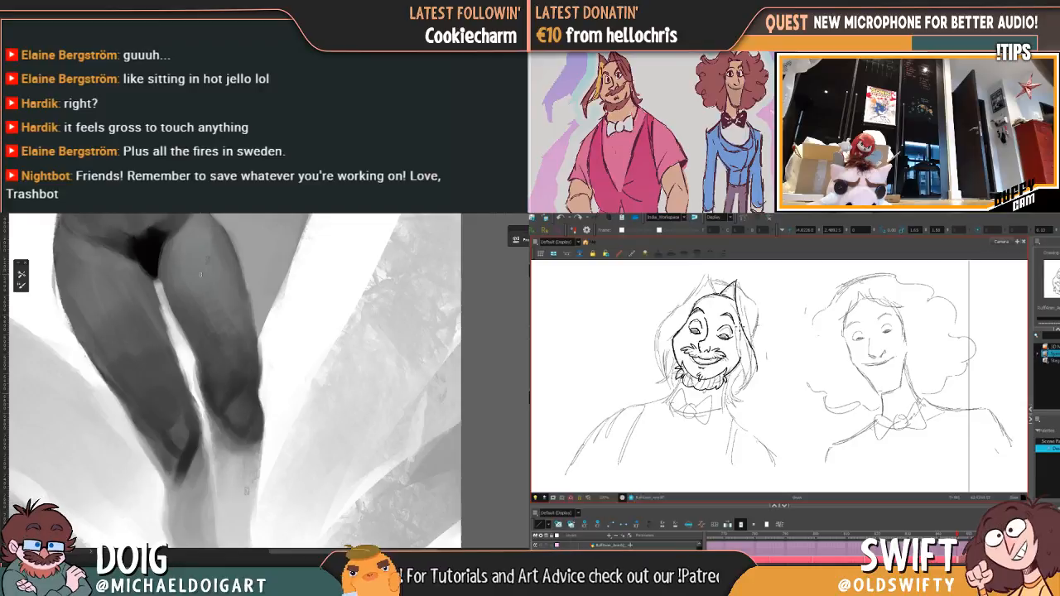
left_click_drag(737, 328, 746, 375)
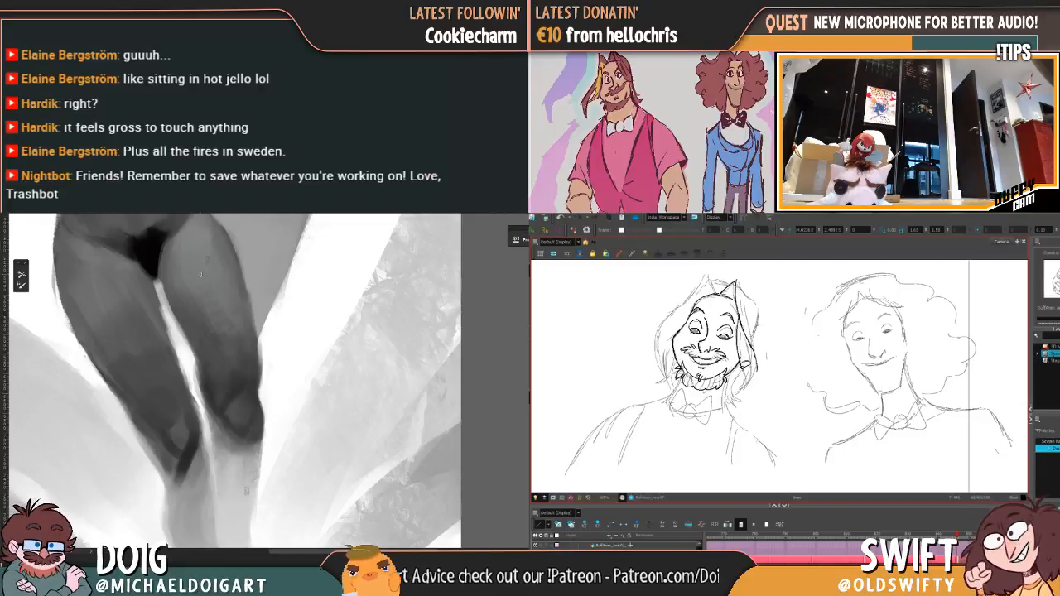
key("ctrl+z")
key("ctrl+z")
key("ctrl+z")
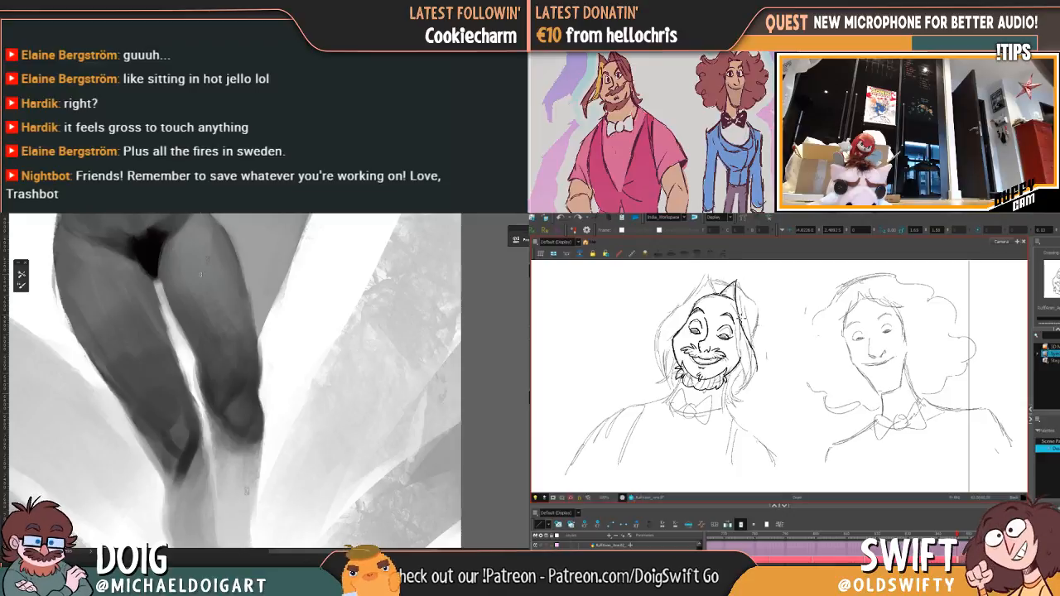
left_click_drag(741, 315, 740, 336)
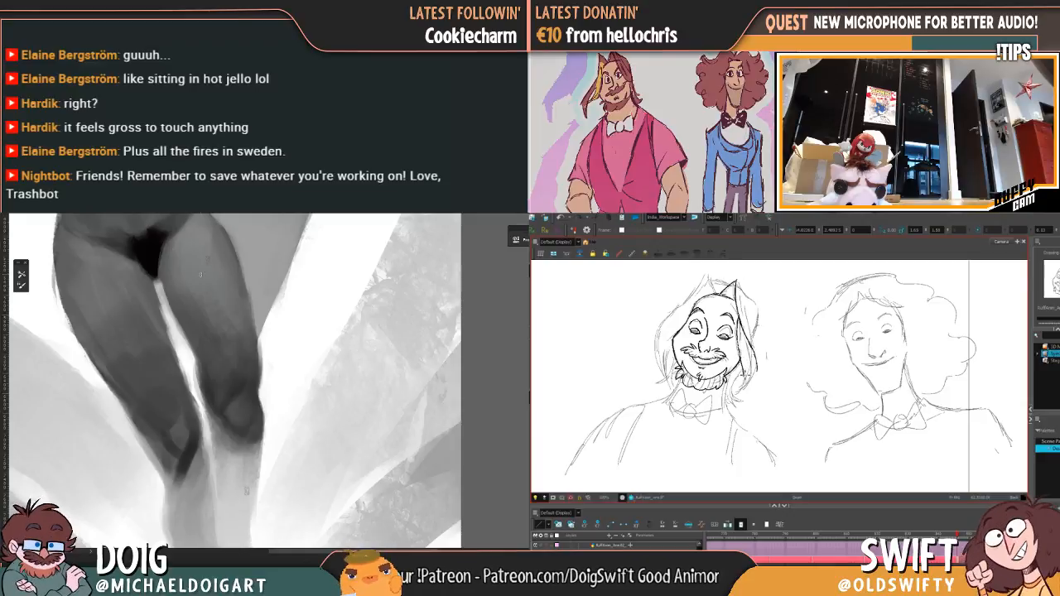
left_click_drag(744, 396, 751, 362)
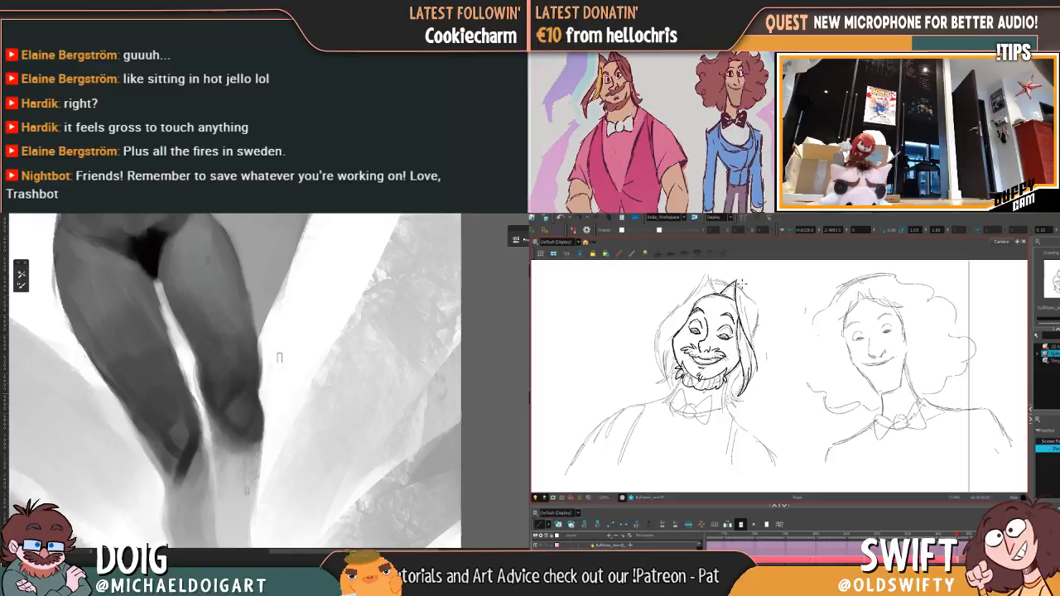
Step: Paint and soften the shadow edge just below the right knee in the painting
key("ctrl+minus")
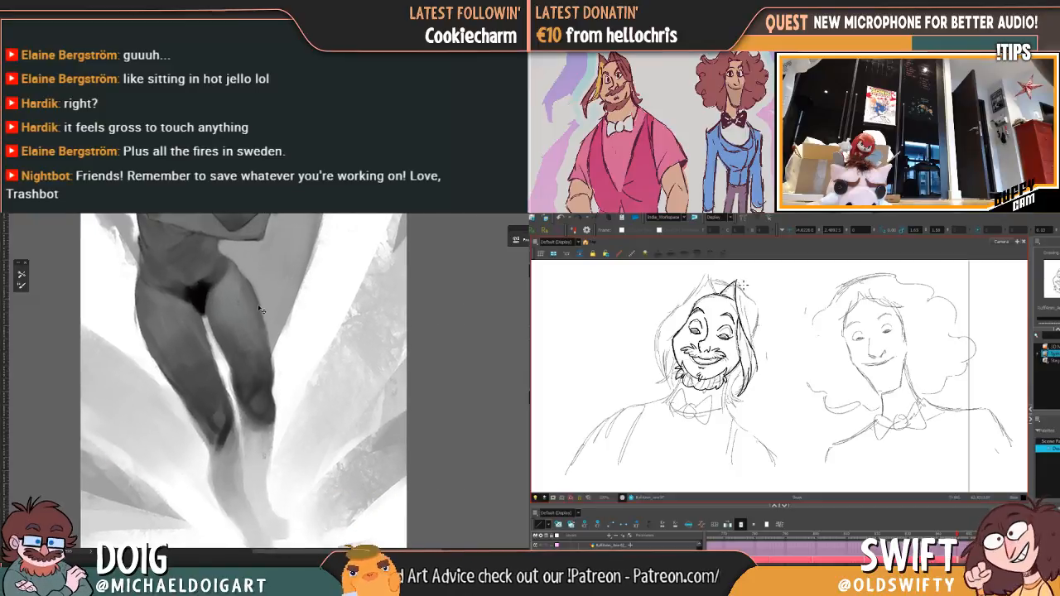
key("ctrl+plus")
mouse_move(240, 391)
left_mouse_down()
mouse_move(265, 351)
mouse_move(262, 322)
mouse_move(254, 351)
left_mouse_up()
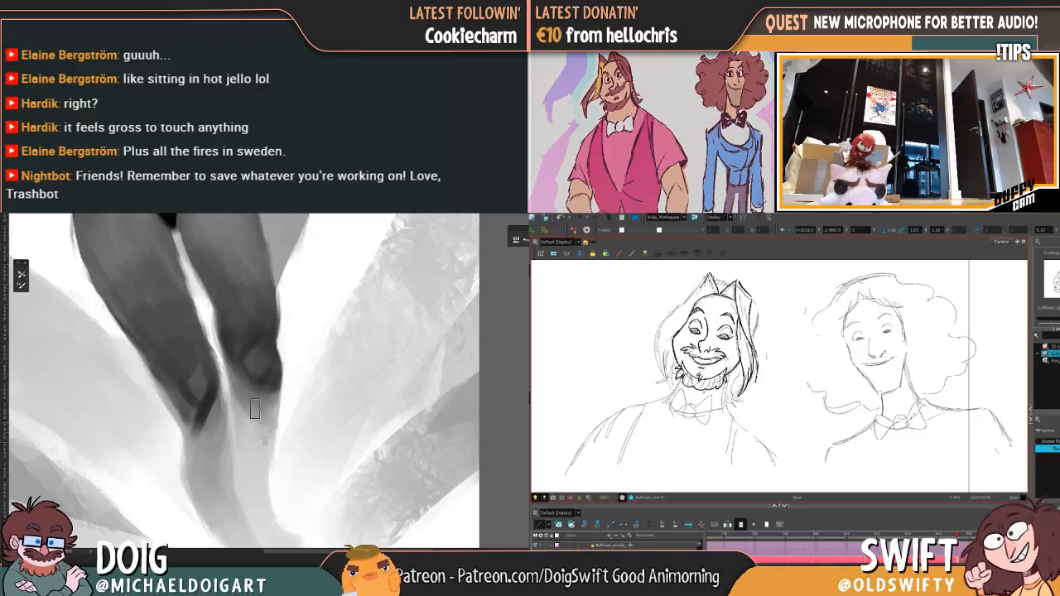
left_click(260, 400, "alt")
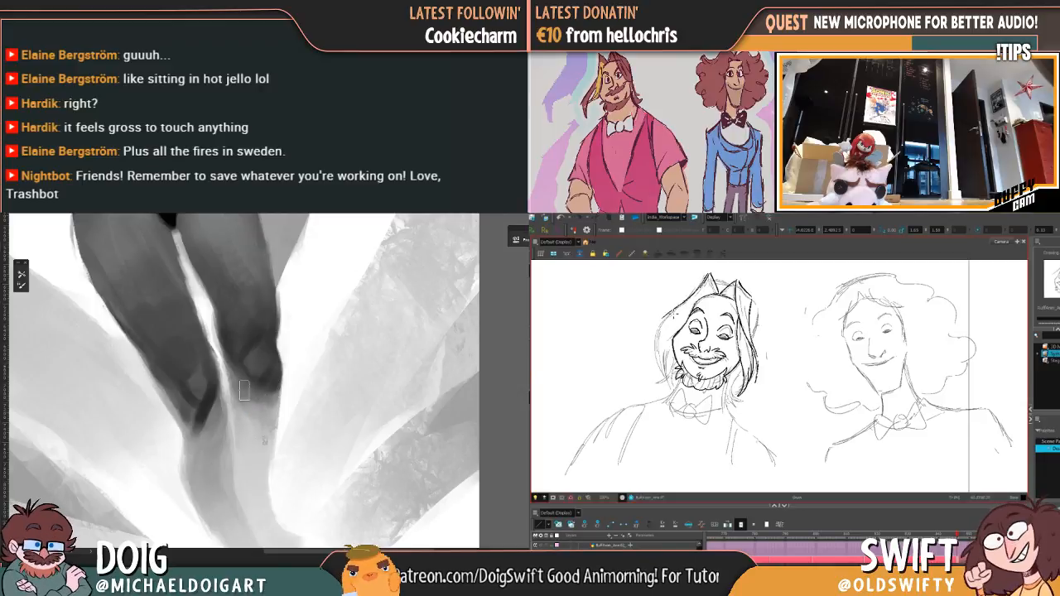
mouse_move(257, 401)
left_mouse_down()
mouse_move(270, 408)
mouse_move(277, 391)
left_mouse_up()
key("ctrl+minus")
key("ctrl+minus")
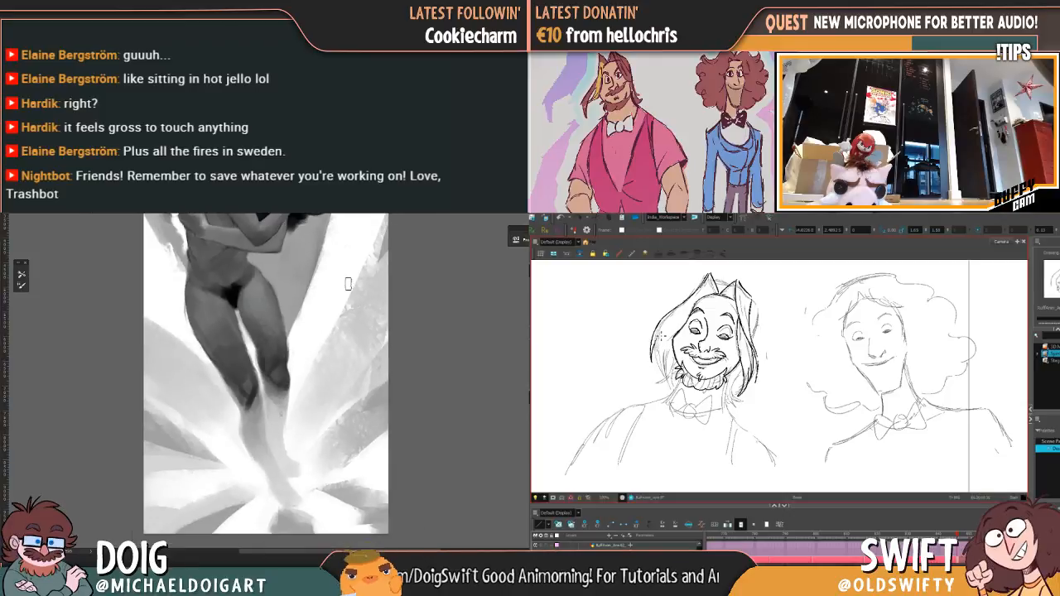
Step: Touch up the tones along the right thigh in the painting and check them against the whole legs
key("ctrl+plus")
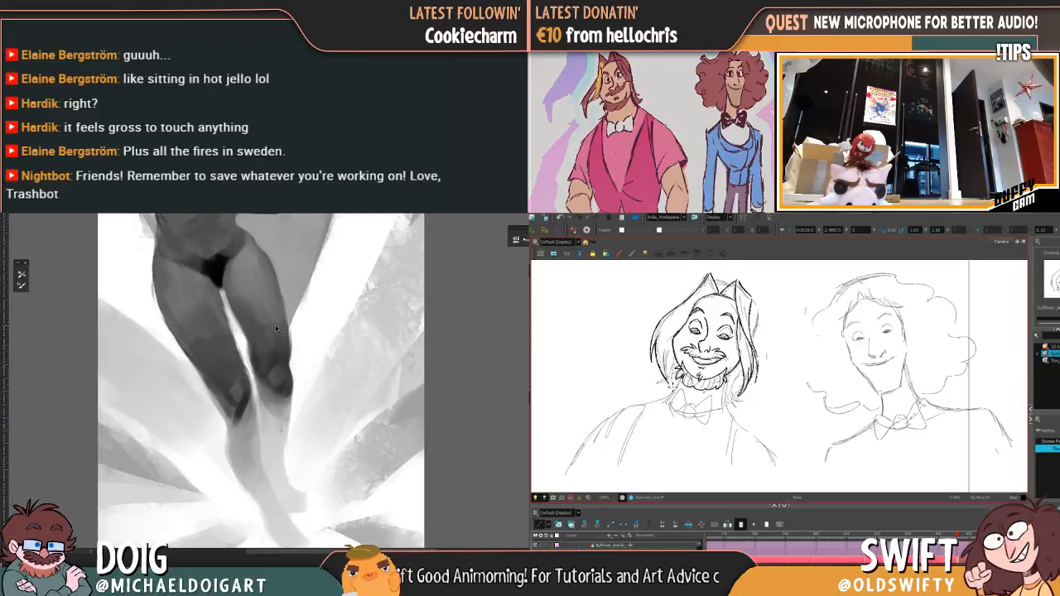
key("ctrl+plus")
key("ctrl+plus")
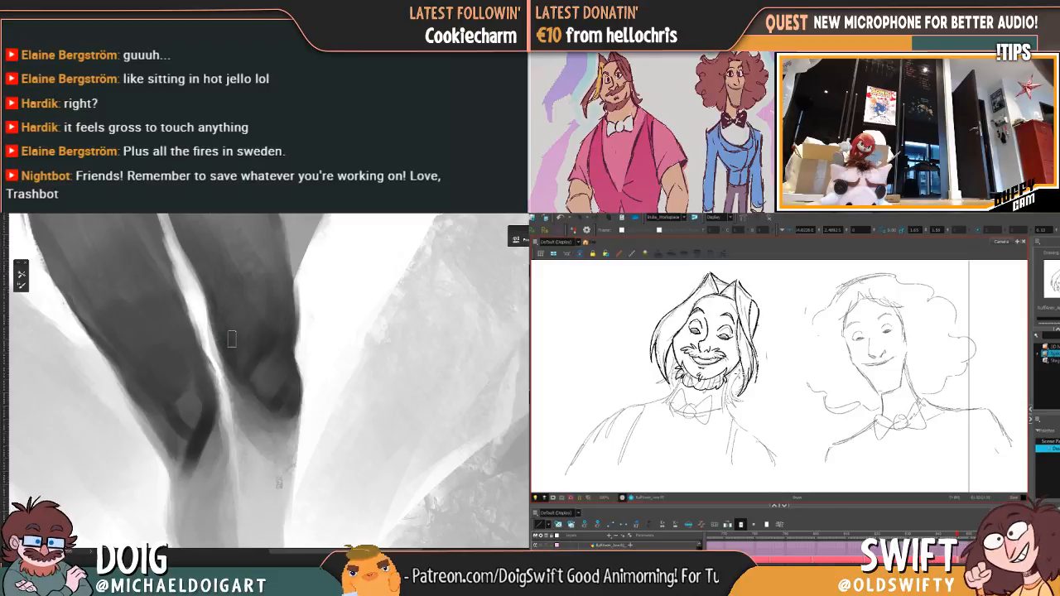
left_click_drag(231, 301, 206, 331)
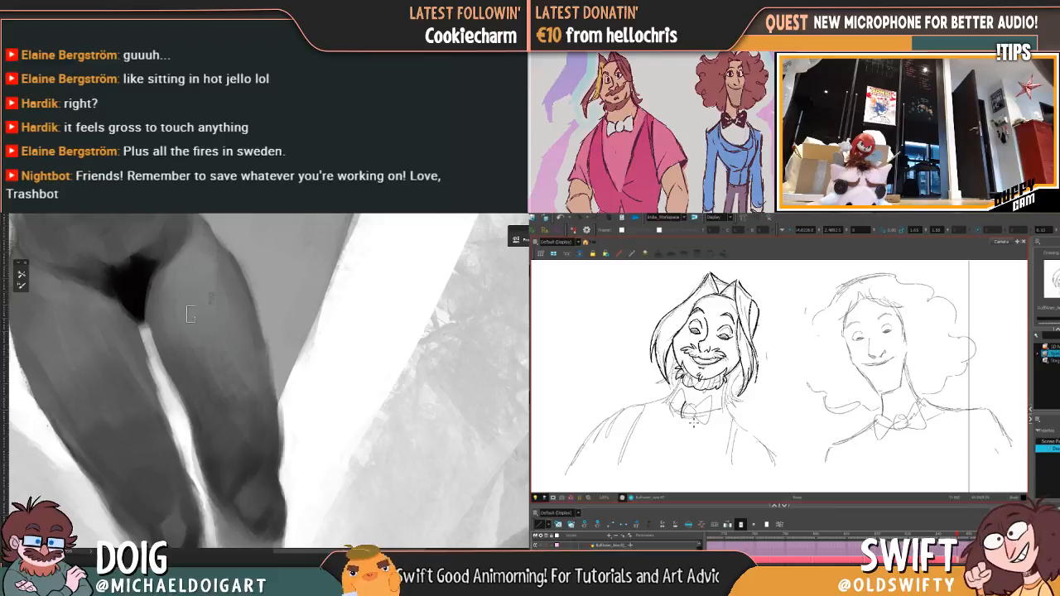
scroll(290, 289, "down", 5)
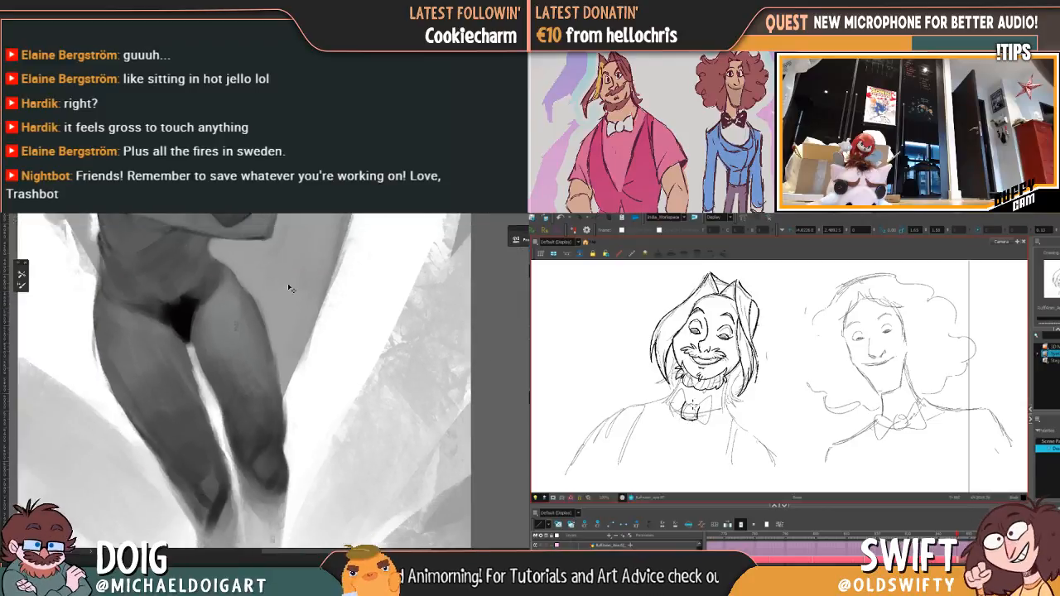
scroll(292, 299, "up", 4)
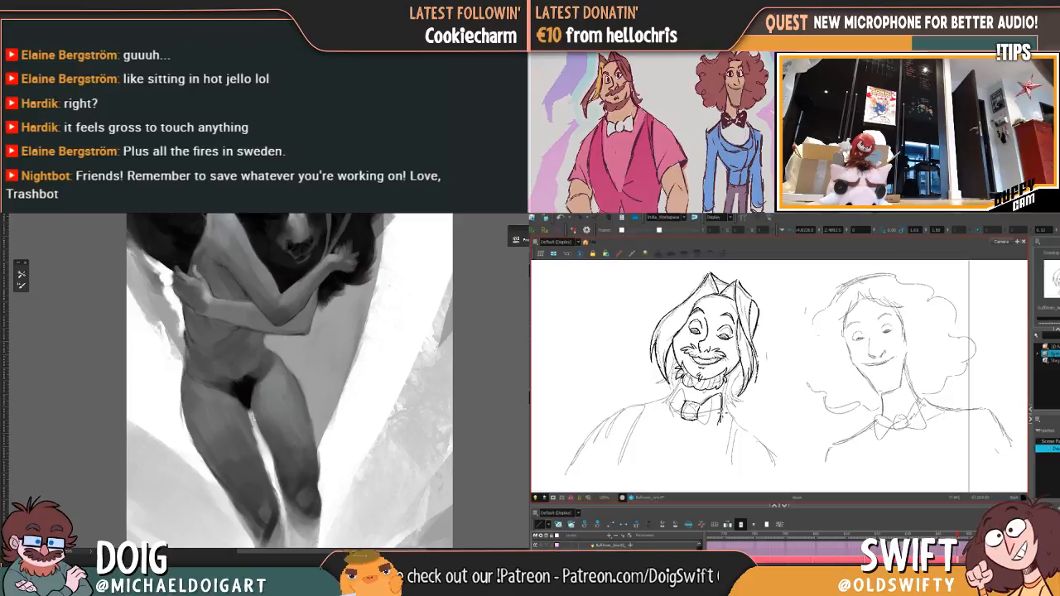
Step: Paint a thin dark contact line over the light gap between the upper thighs in the painting
left_click_drag(251, 410, 278, 465)
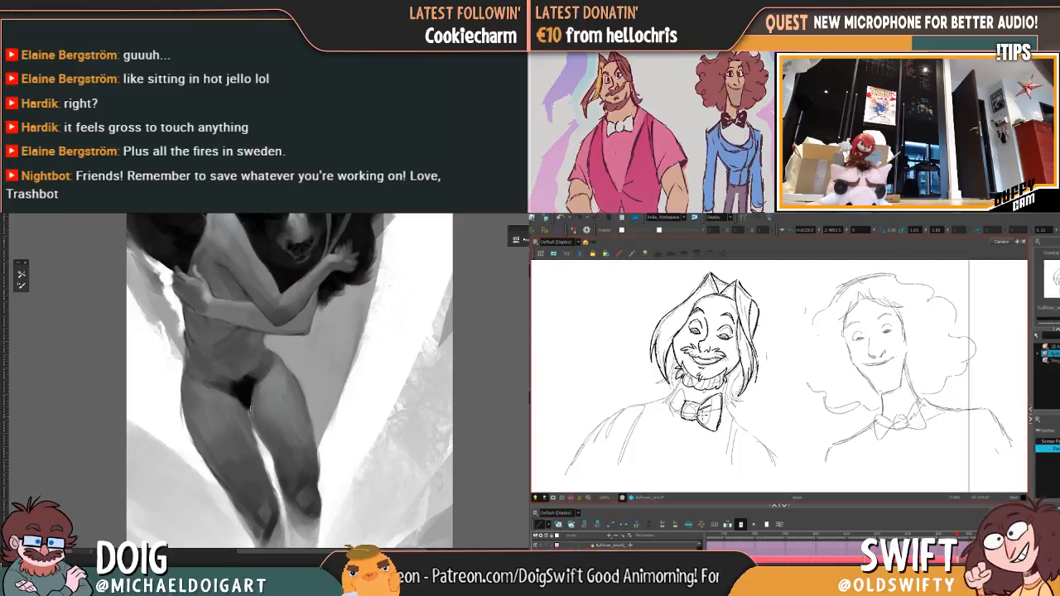
left_click_drag(251, 410, 256, 429)
key("ctrl+minus")
key("ctrl+minus")
key("ctrl+minus")
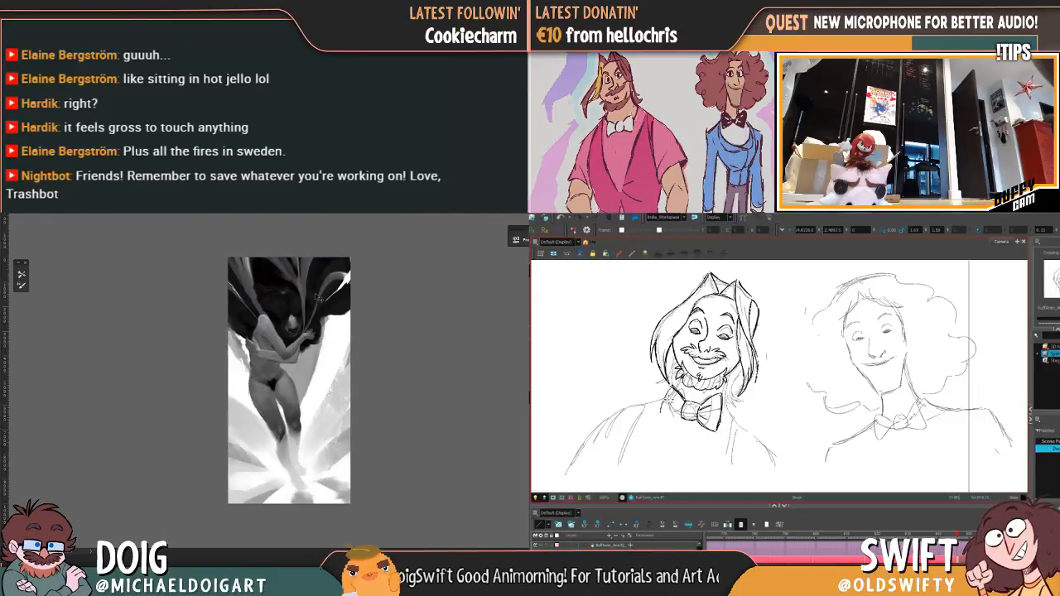
key("ctrl+plus")
key("ctrl+plus")
key("ctrl+plus")
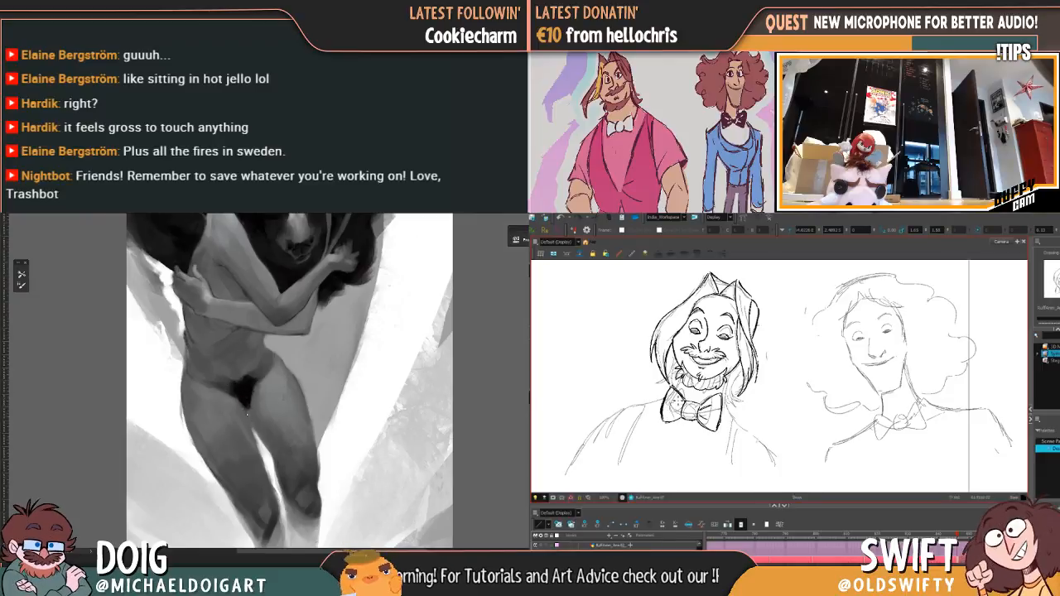
left_click_drag(248, 413, 265, 471)
left_click(246, 438, "alt")
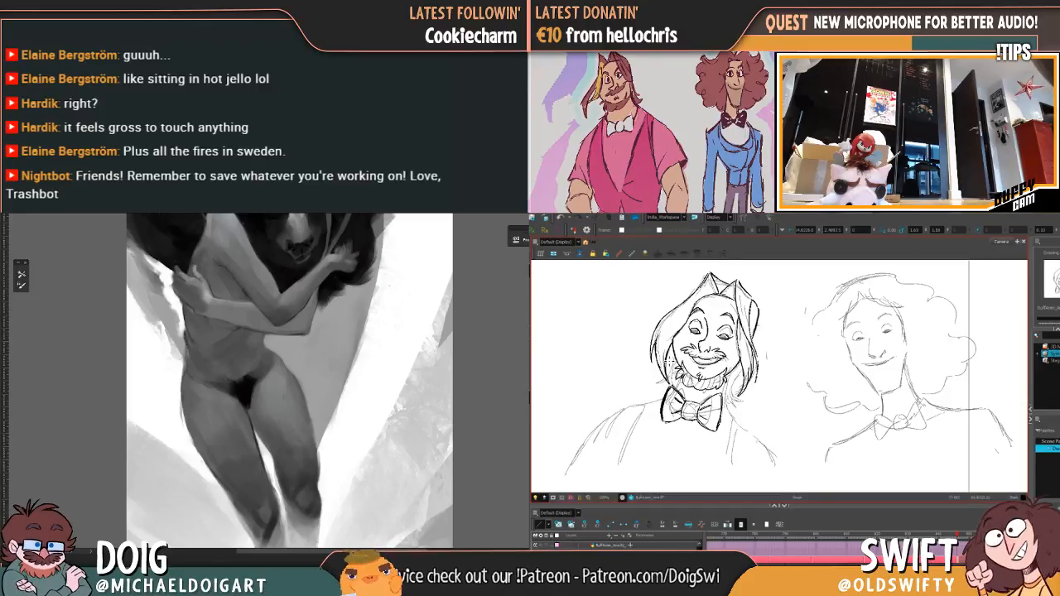
Step: Delete and redraw the outer stroke of the bow tie's left loop, and ink the collar line beside the beard
left_click(666, 401)
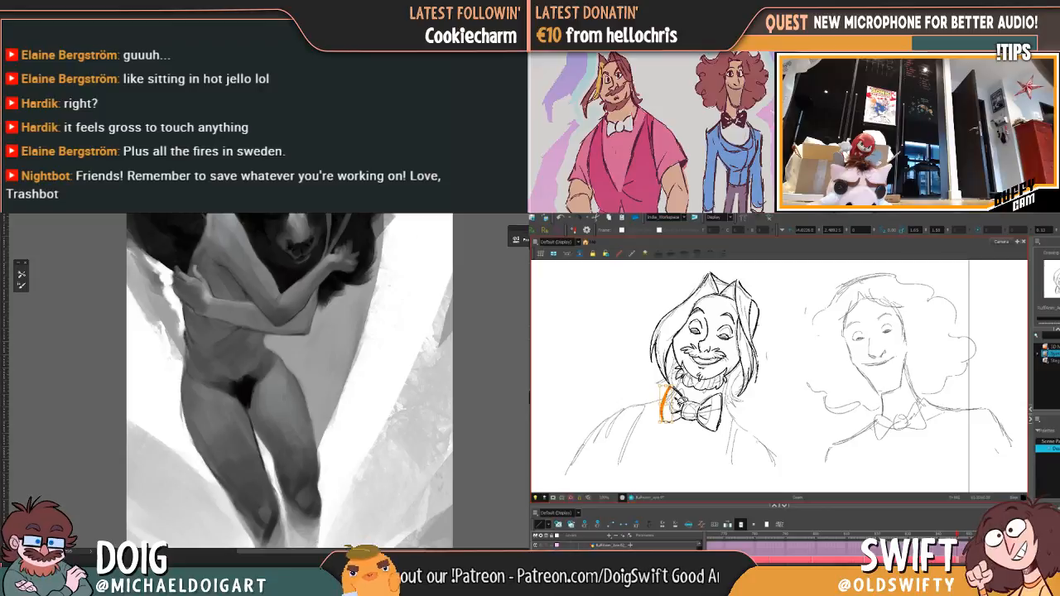
key("Delete")
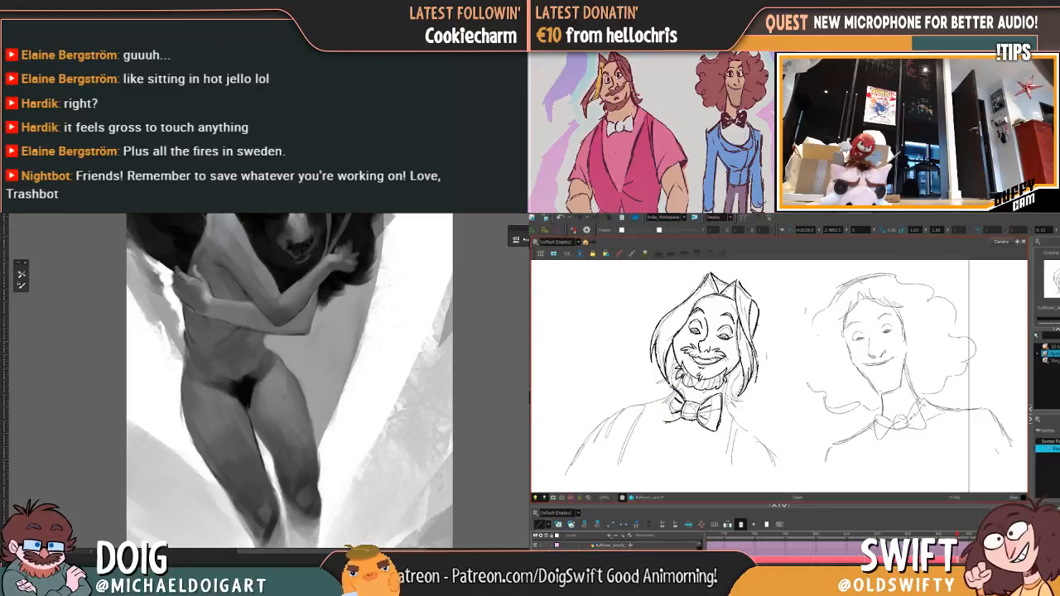
left_click_drag(670, 387, 667, 404)
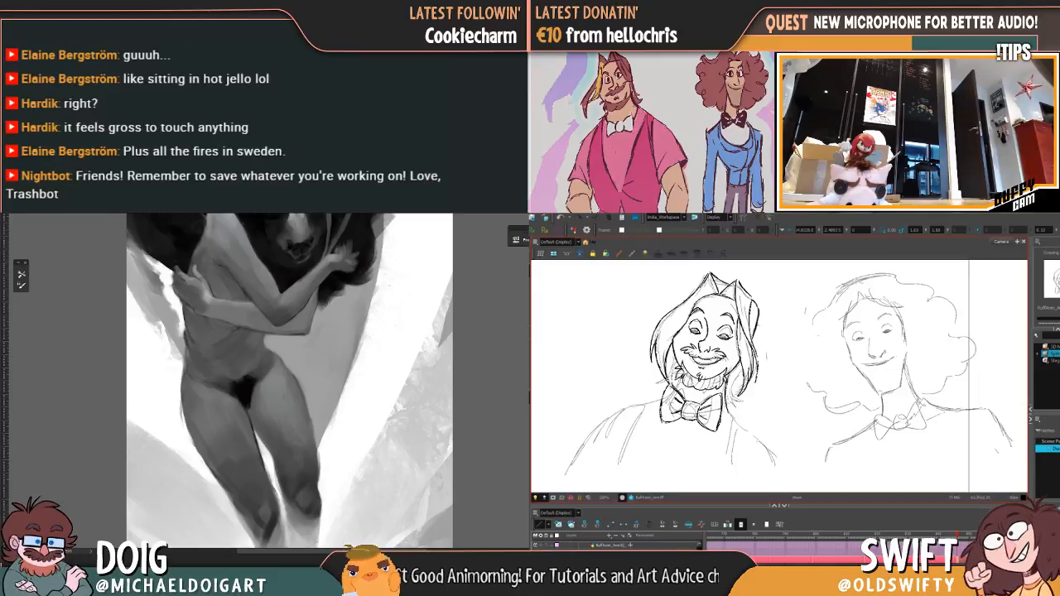
left_click_drag(677, 377, 684, 395)
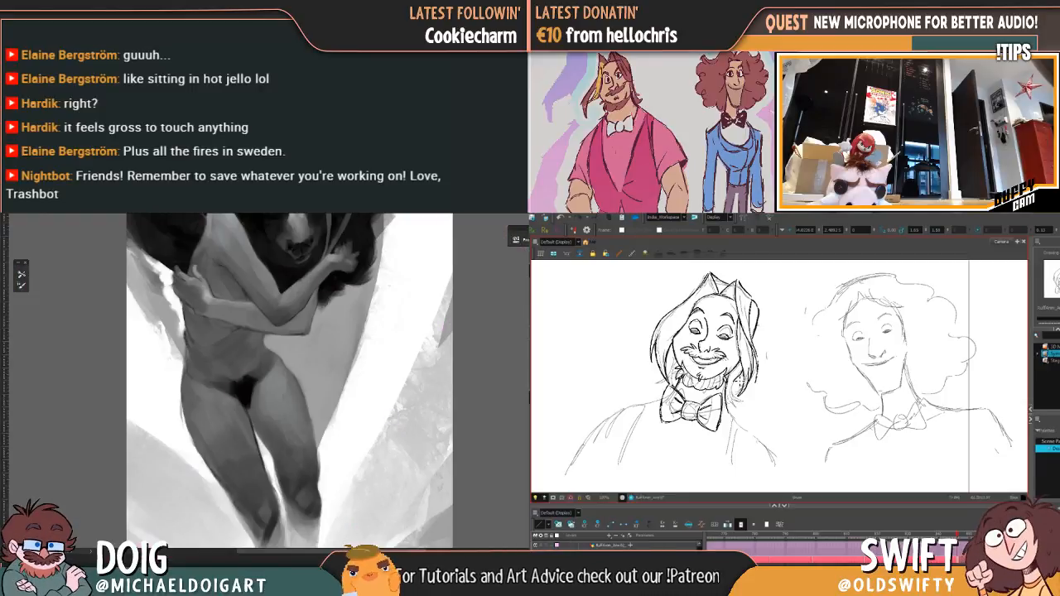
Step: Ink the hair ends on both sides of the bearded jaw, undoing the stray stroke over the mouth
left_click_drag(745, 400, 732, 399)
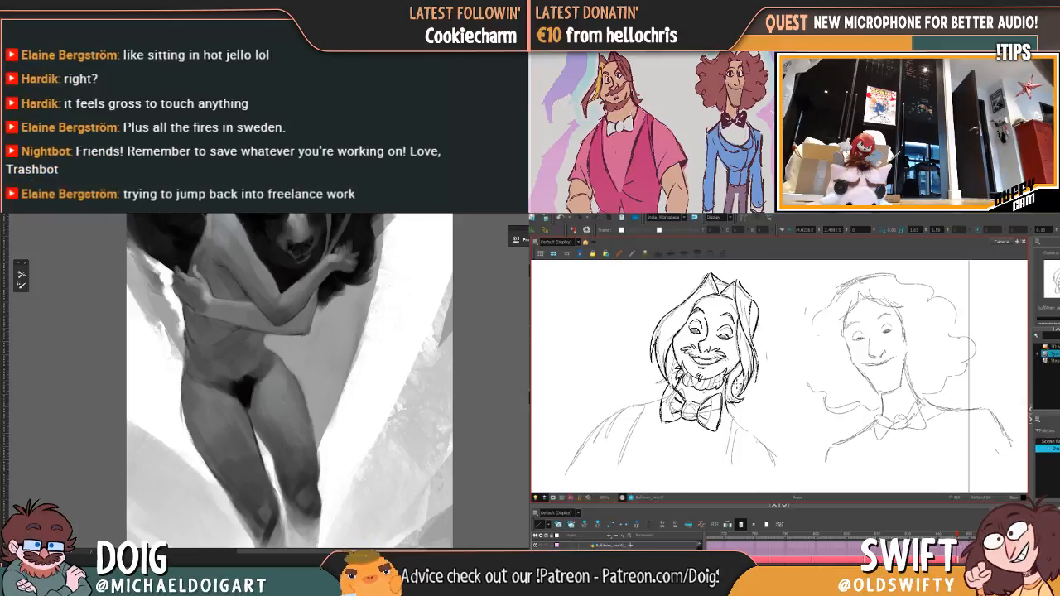
left_click_drag(735, 396, 748, 400)
left_click_drag(717, 359, 704, 370)
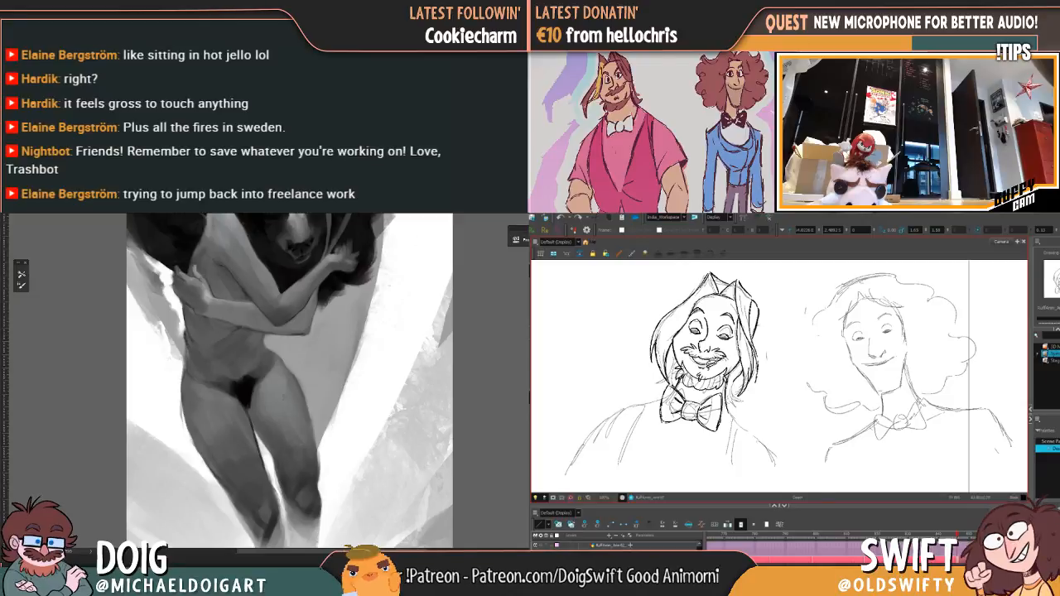
key("ctrl+z")
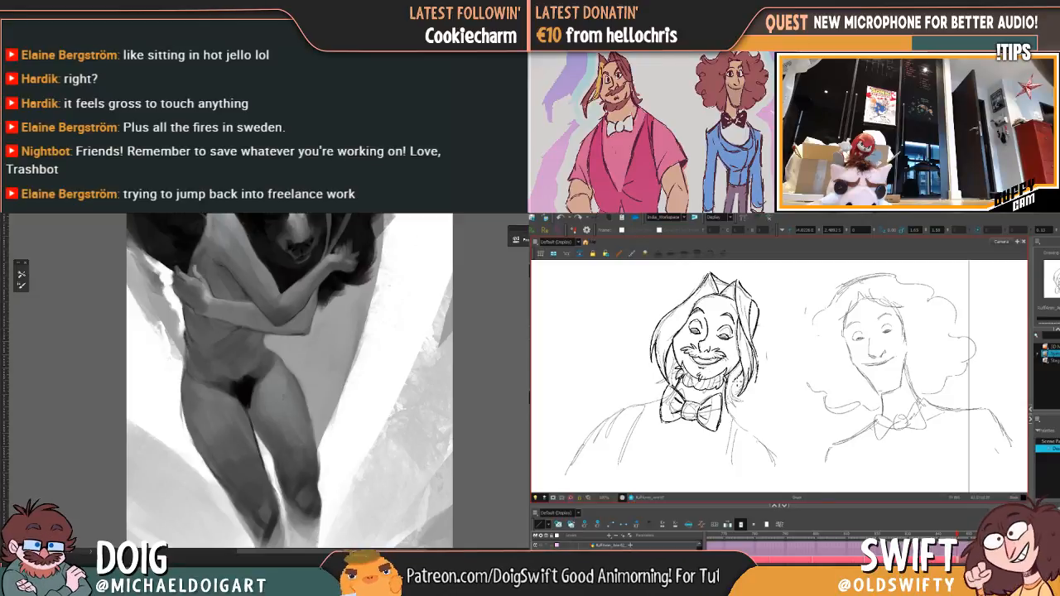
left_click_drag(752, 388, 744, 398)
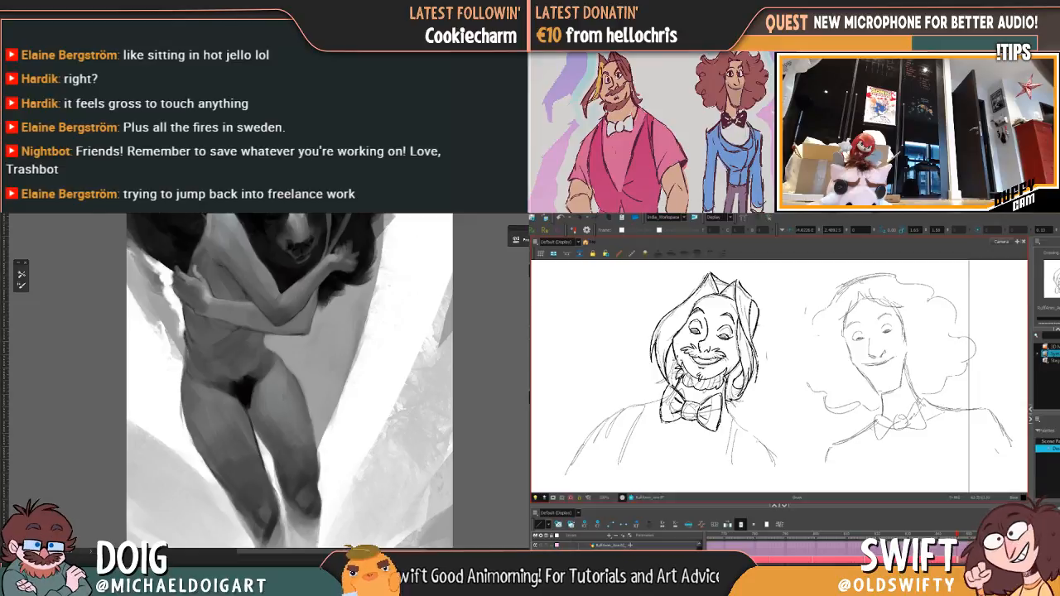
left_click_drag(681, 357, 674, 374)
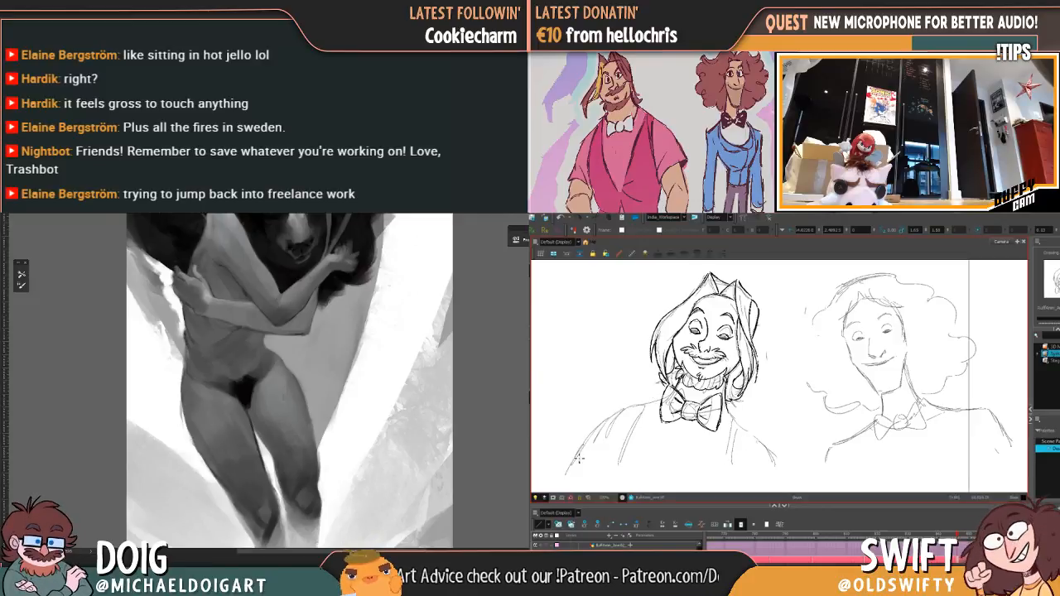
Step: Ink the bearded character's shoulder line and draped sleeve on the viewer's left, undoing the misplaced strokes
mouse_move(568, 472)
left_mouse_down()
mouse_move(602, 424)
mouse_move(656, 400)
mouse_move(599, 484)
left_mouse_up()
left_click_drag(634, 416, 605, 467)
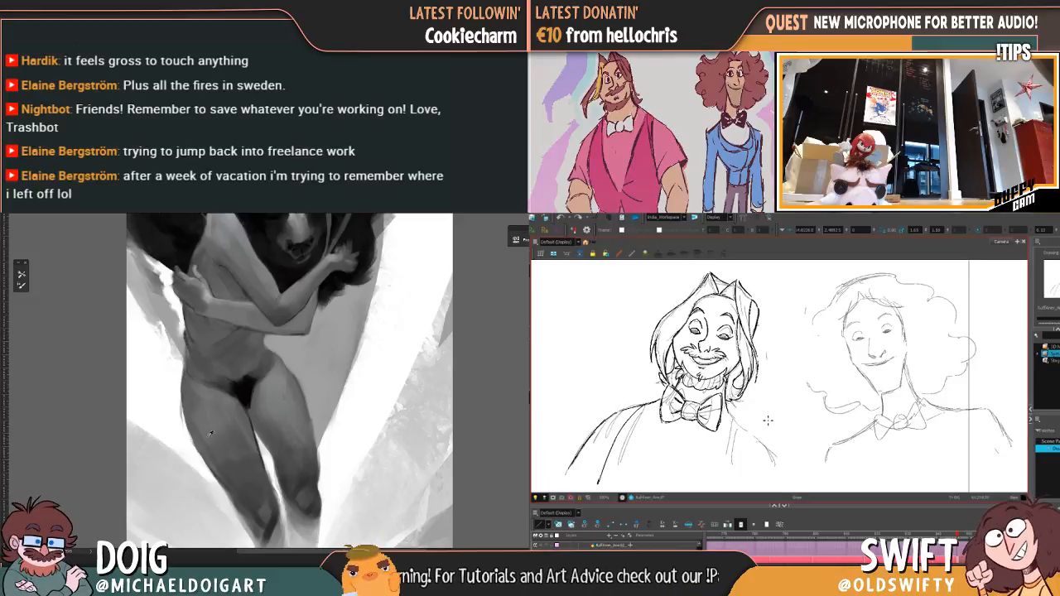
key("ctrl+plus")
left_click_drag(763, 444, 787, 402)
left_click_drag(254, 445, 249, 323)
key("ctrl+z")
mouse_move(662, 374)
left_mouse_down()
mouse_move(627, 433)
mouse_move(697, 346)
left_mouse_up()
key("ctrl+z")
left_click(300, 403, "alt")
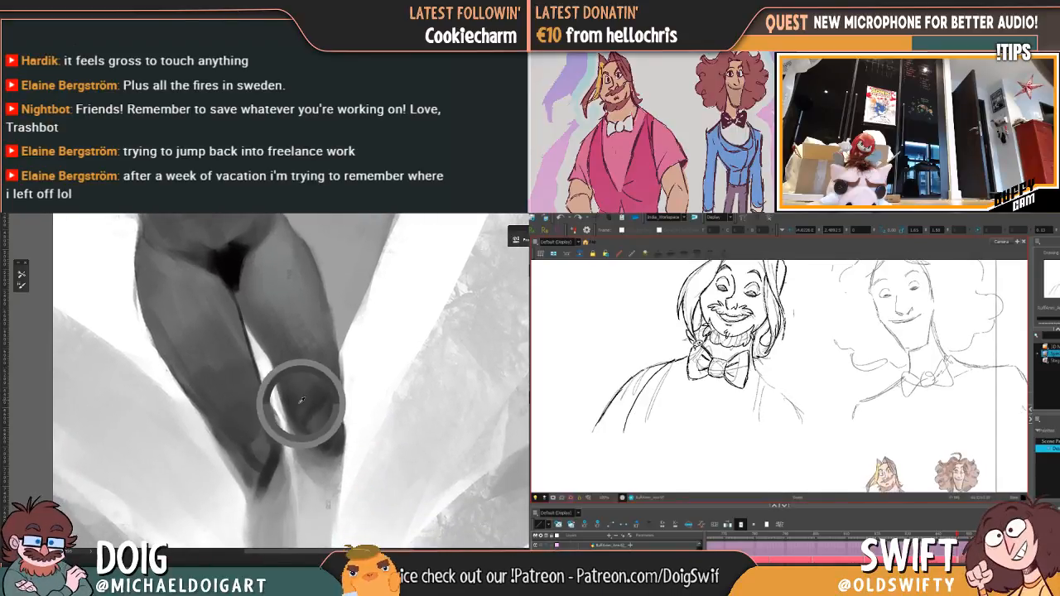
key("ctrl+z")
left_click_drag(622, 432, 686, 361)
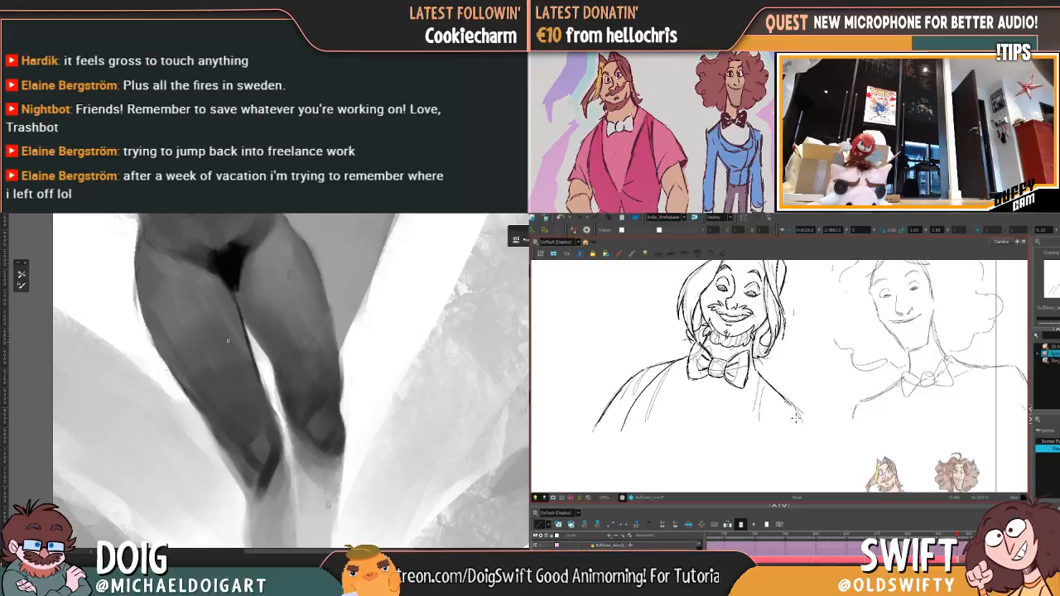
Step: Ink the outer arm line and the inner sleeve fold below the bearded character's shoulder on the viewer's right
left_click_drag(798, 412, 801, 448)
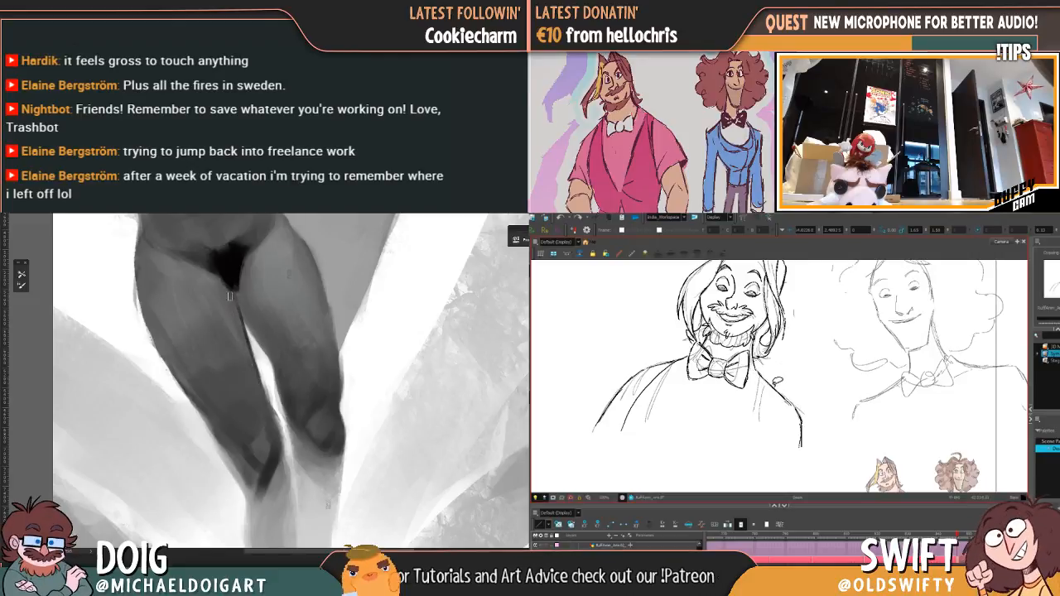
left_click_drag(773, 394, 772, 450)
left_click_drag(271, 274, 277, 343)
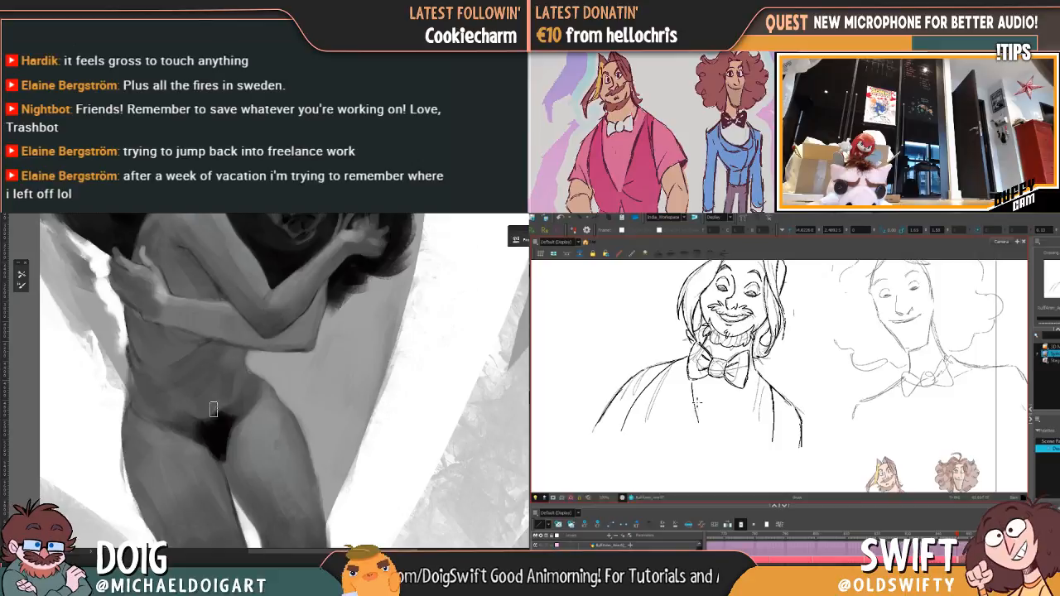
Step: Ink the V-shaped neckline below the bow tie and lengthen the outer arm line on the viewer's right
left_click_drag(705, 439, 743, 398)
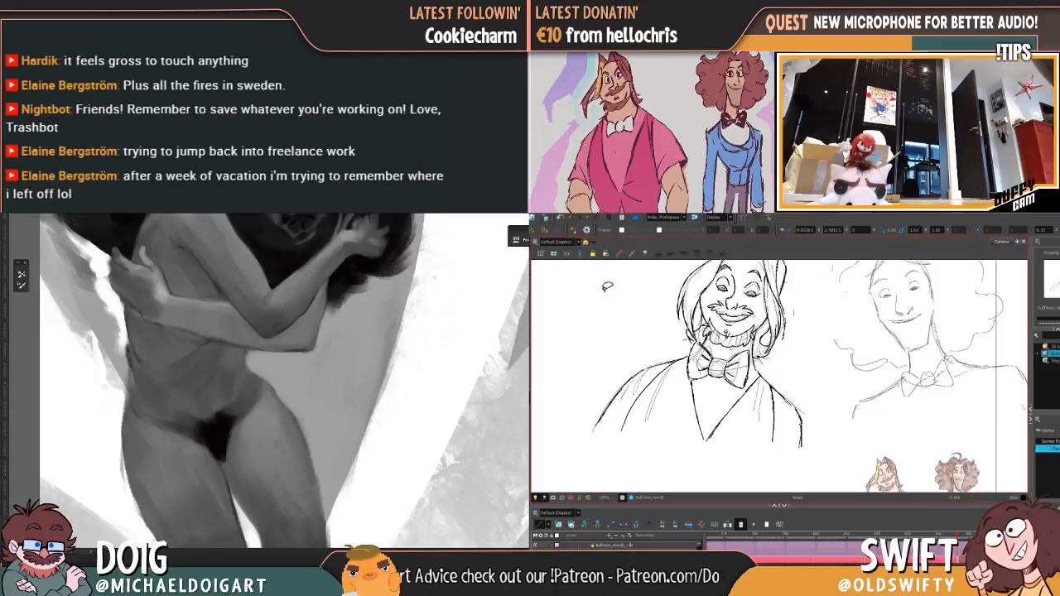
mouse_move(686, 391)
left_mouse_down()
mouse_move(713, 455)
mouse_move(730, 412)
mouse_move(685, 453)
left_mouse_up()
left_click(696, 468)
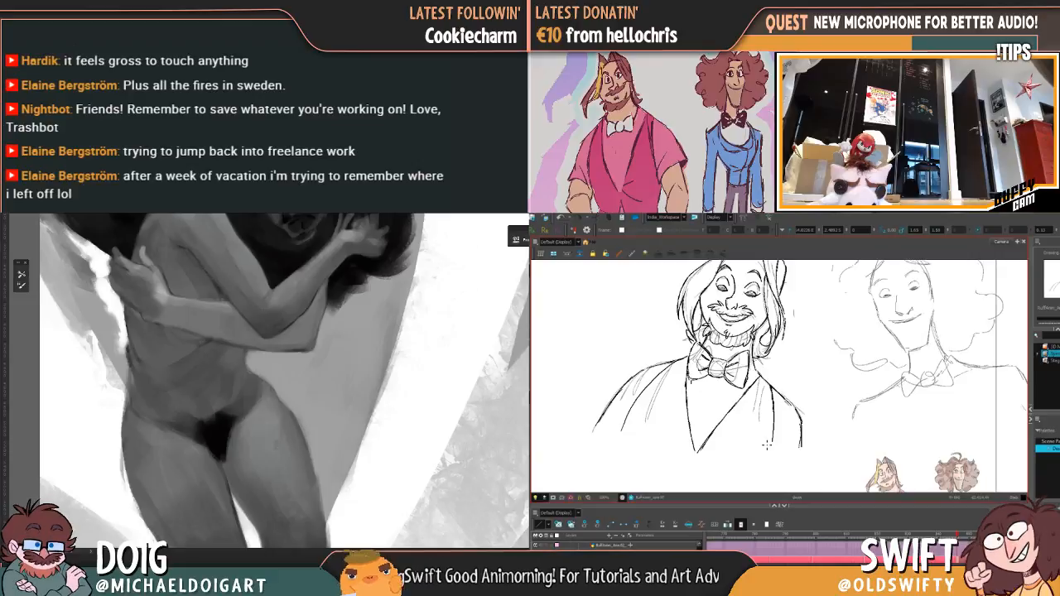
left_click_drag(803, 426, 802, 460)
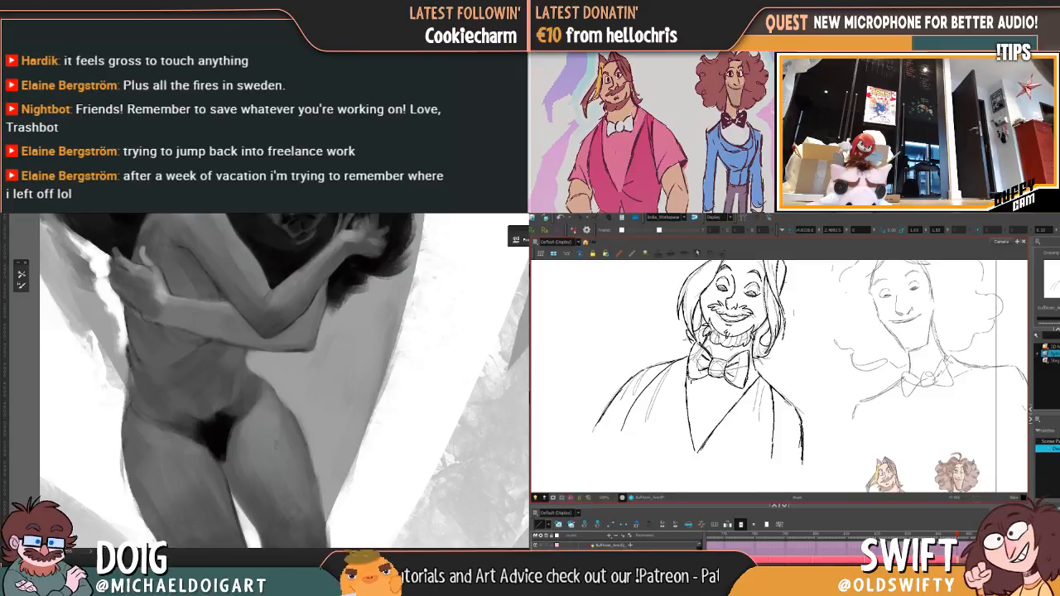
Step: Select the whole inked bearded character beside the camera frame, then move it into the frame and scale it up beside the curly-haired character
scroll(690, 315, "down", 7)
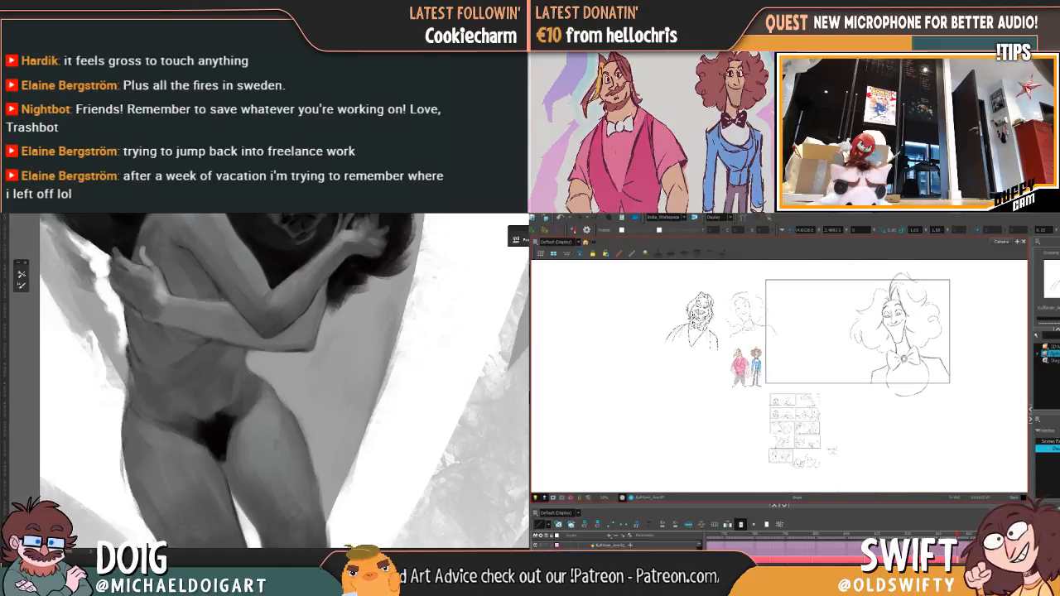
scroll(694, 316, "up", 4)
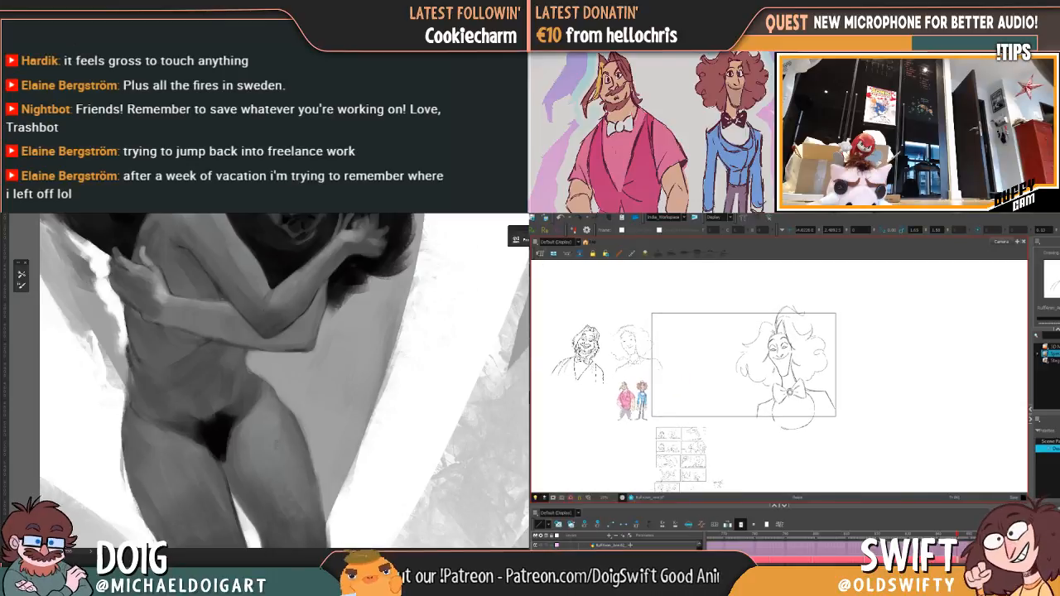
mouse_move(614, 314)
left_mouse_down()
mouse_move(621, 371)
mouse_move(614, 336)
mouse_move(629, 363)
left_mouse_up()
left_click_drag(570, 320, 611, 395)
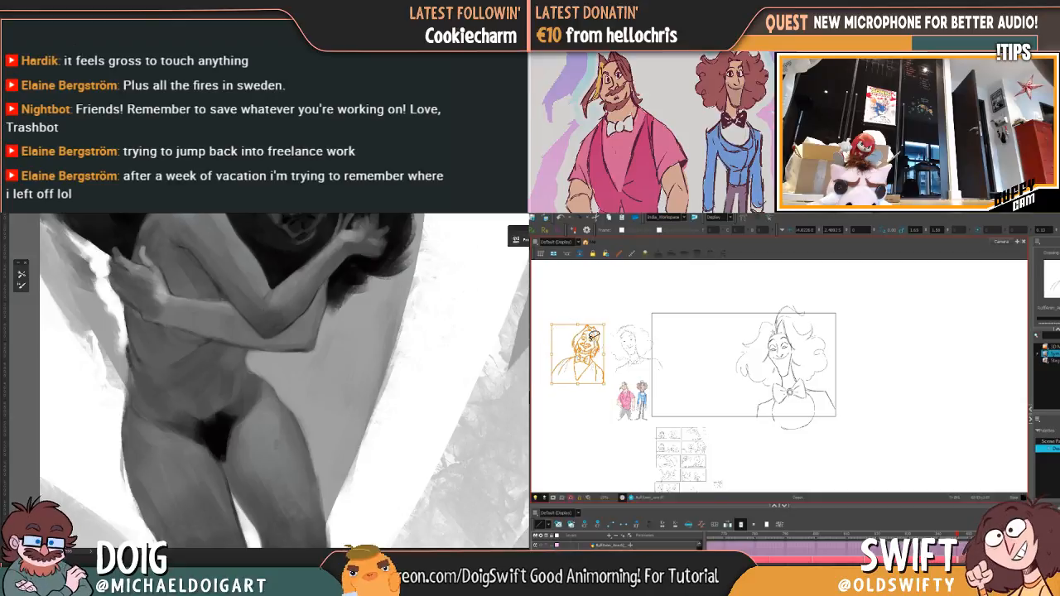
mouse_move(594, 333)
left_mouse_down()
mouse_move(697, 358)
mouse_move(728, 320)
left_mouse_up()
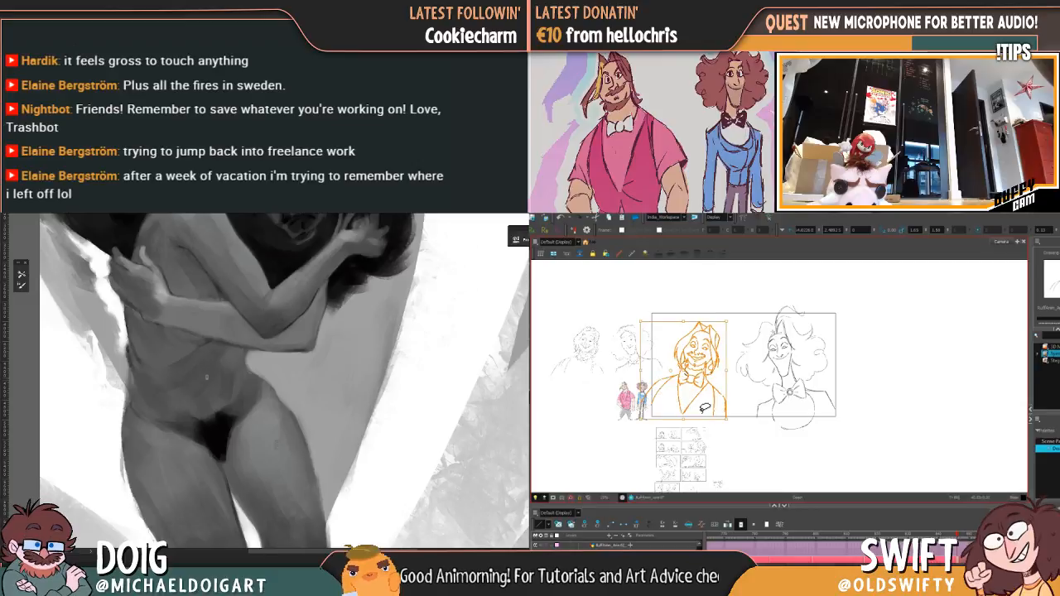
left_click_drag(702, 419, 736, 422)
Step: Paint the navel and refine the belly shading below the woman's crossed forearms in the grayscale bear painting
key("ctrl+minus")
key("ctrl+minus")
key("alt+b")
left_click_drag(280, 348, 265, 356)
scroll(724, 311, "up", 2)
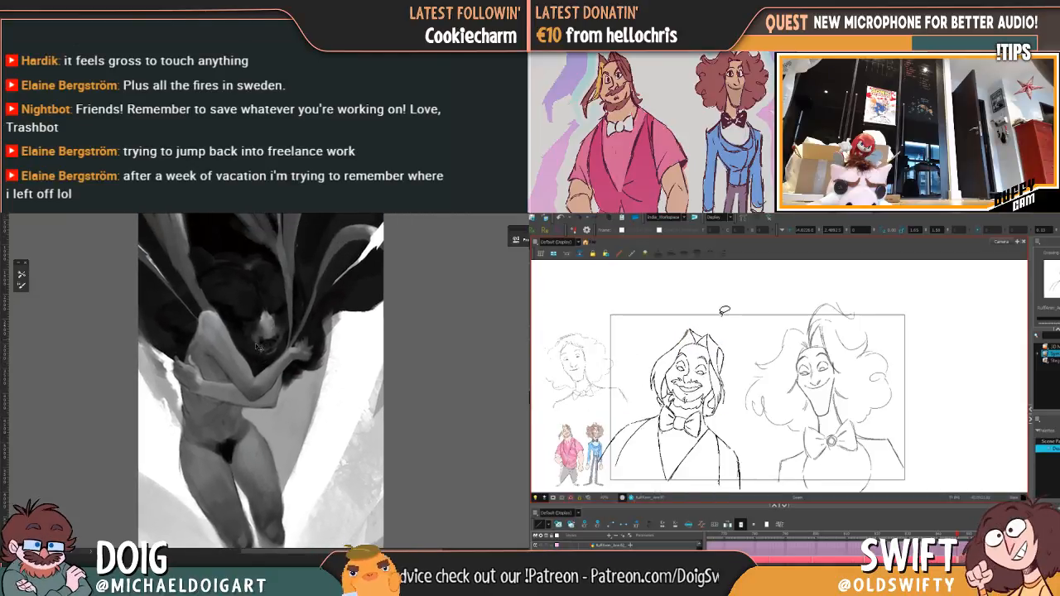
key("ctrl+plus")
key("ctrl+plus")
left_click_drag(197, 393, 230, 354)
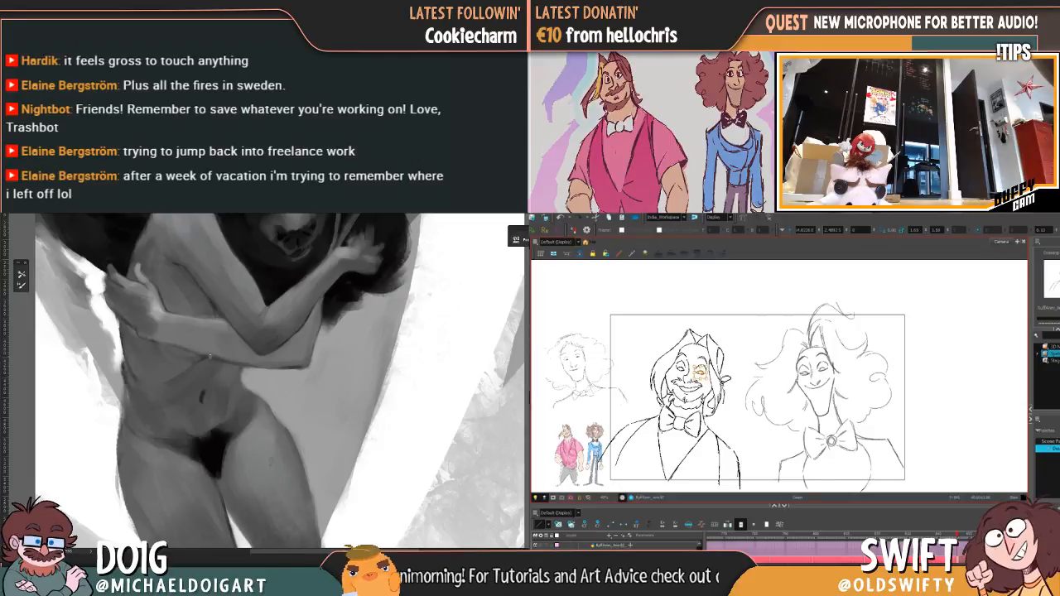
Step: Select and adjust the separate line pieces of the bearded character's brow and the eye on the viewer's left
left_click(713, 288)
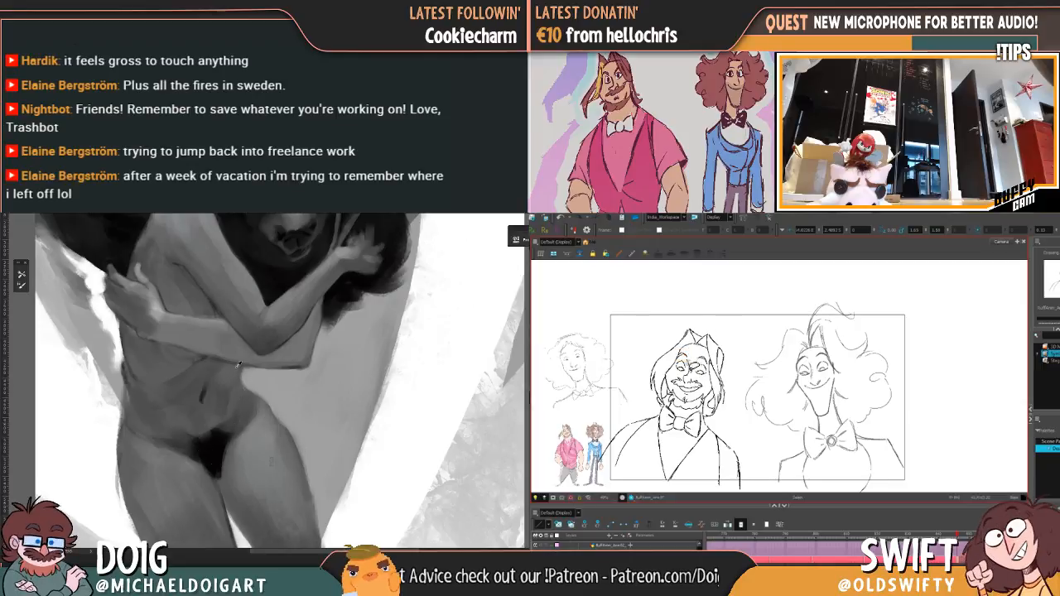
left_click(687, 364)
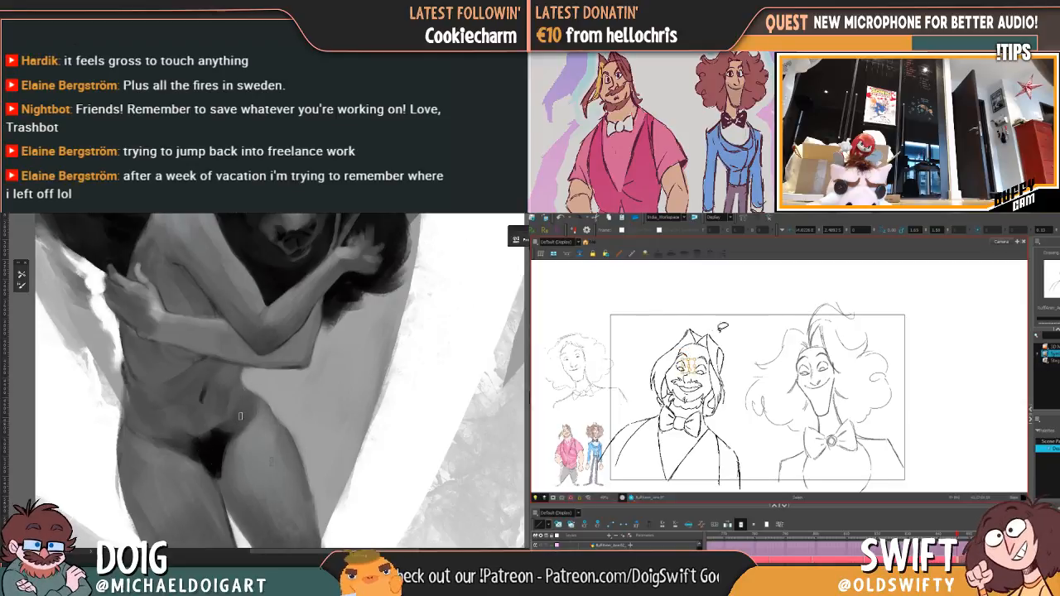
left_click(756, 324)
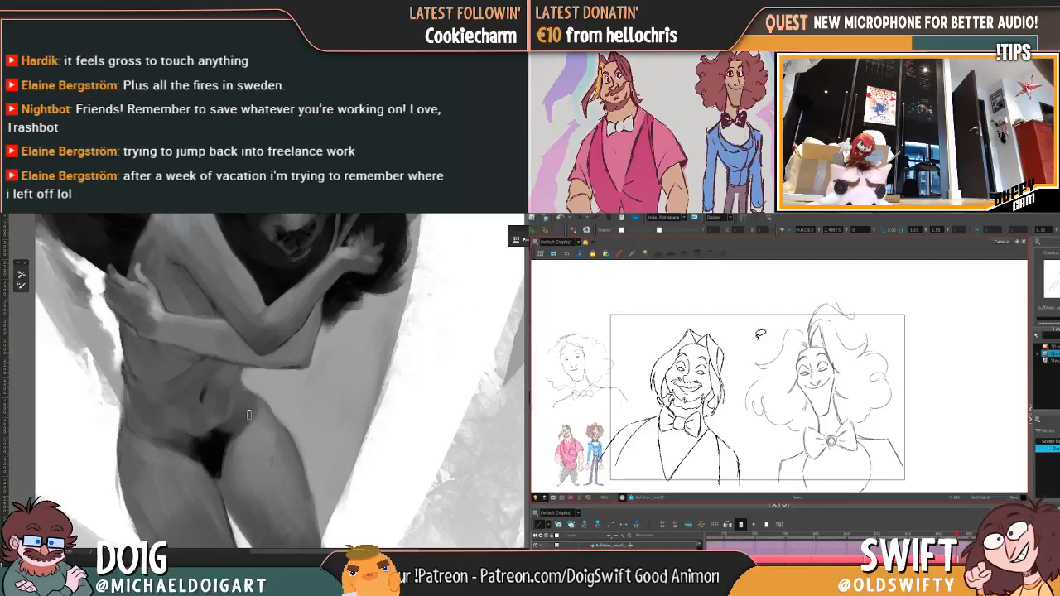
left_click_drag(690, 363, 683, 359)
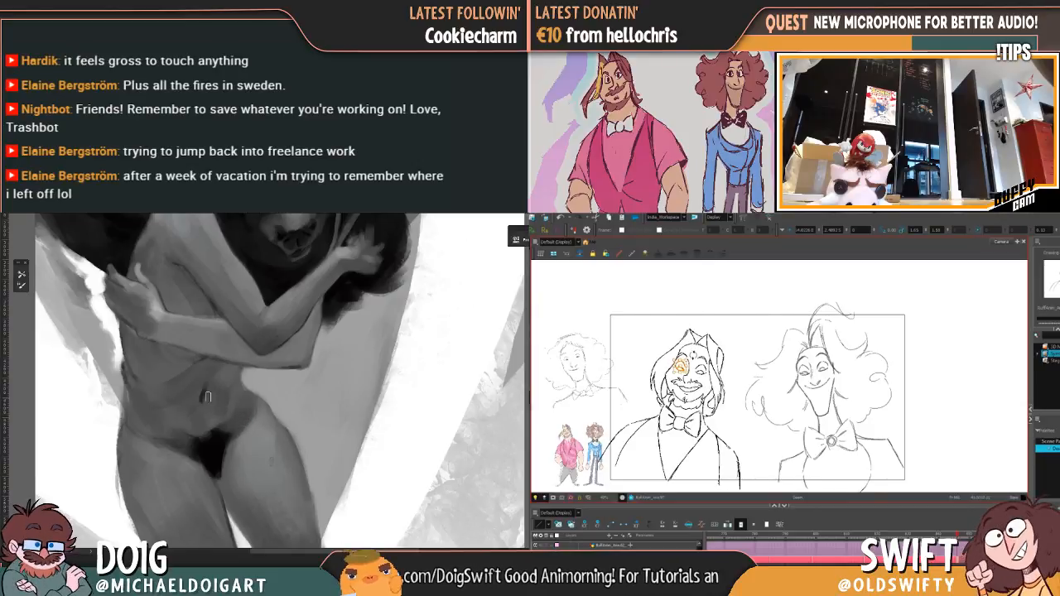
left_click(710, 340)
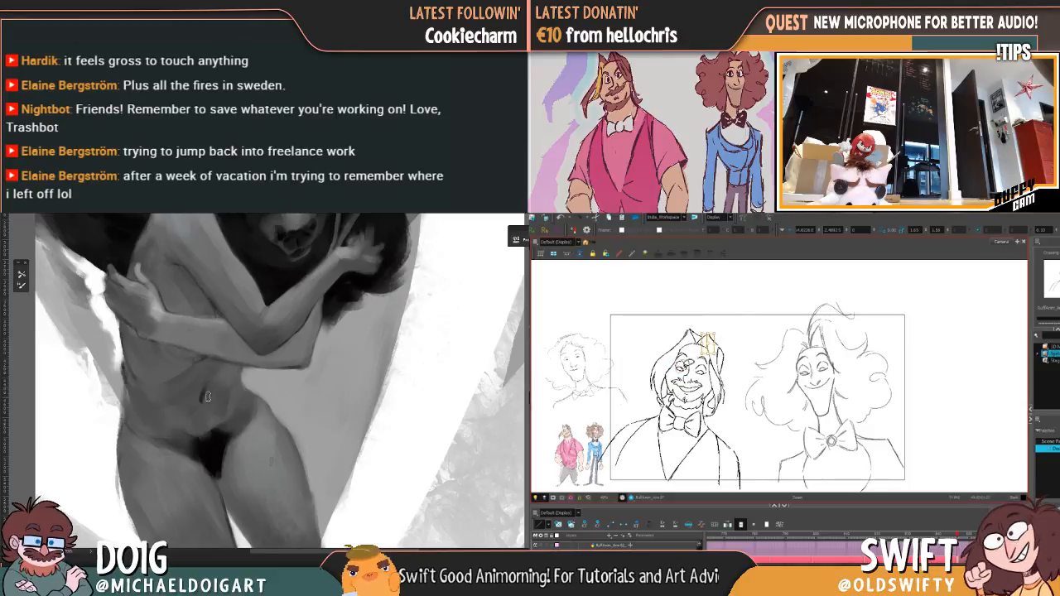
left_click(684, 365)
Step: Select and adjust the hair peak strokes at the crown of the bearded character's head
key("ctrl+minus")
key("ctrl+minus")
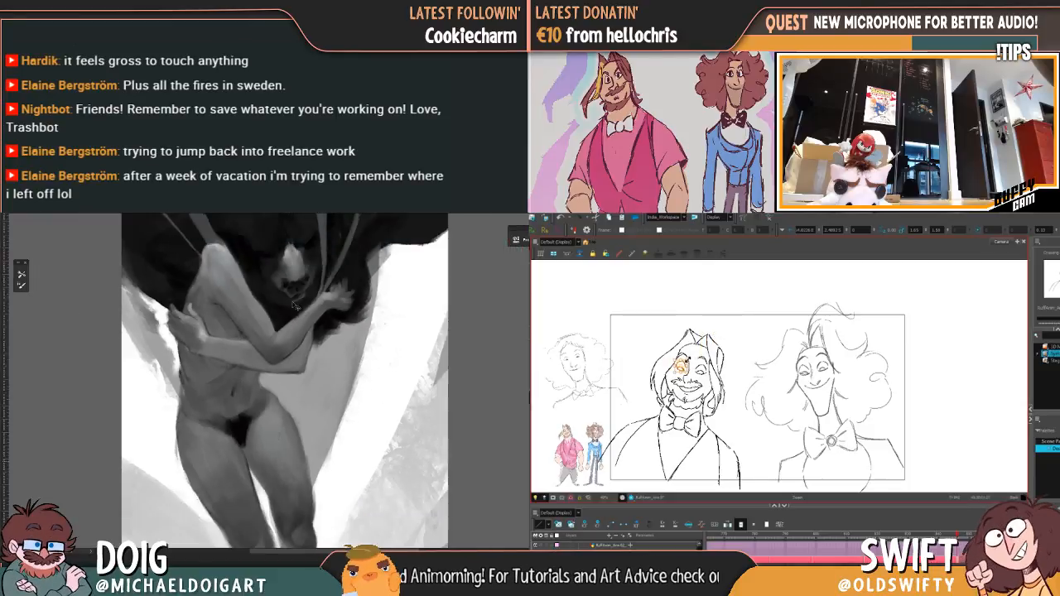
left_click(700, 333)
scroll(299, 290, "down", 1)
left_click(732, 312)
scroll(218, 343, "up", 6)
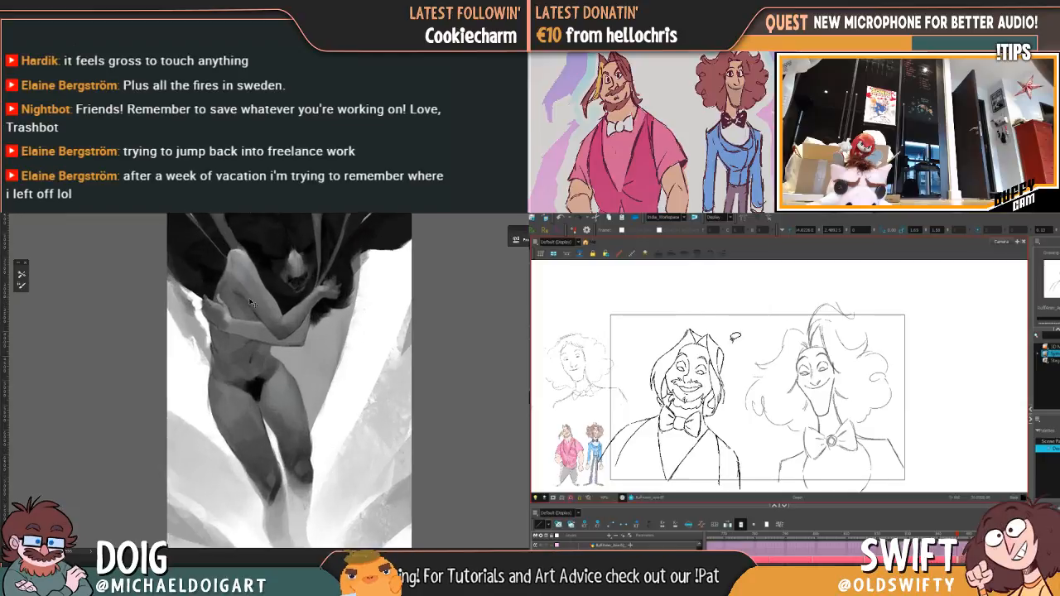
scroll(216, 338, "down", 1)
left_click(700, 334)
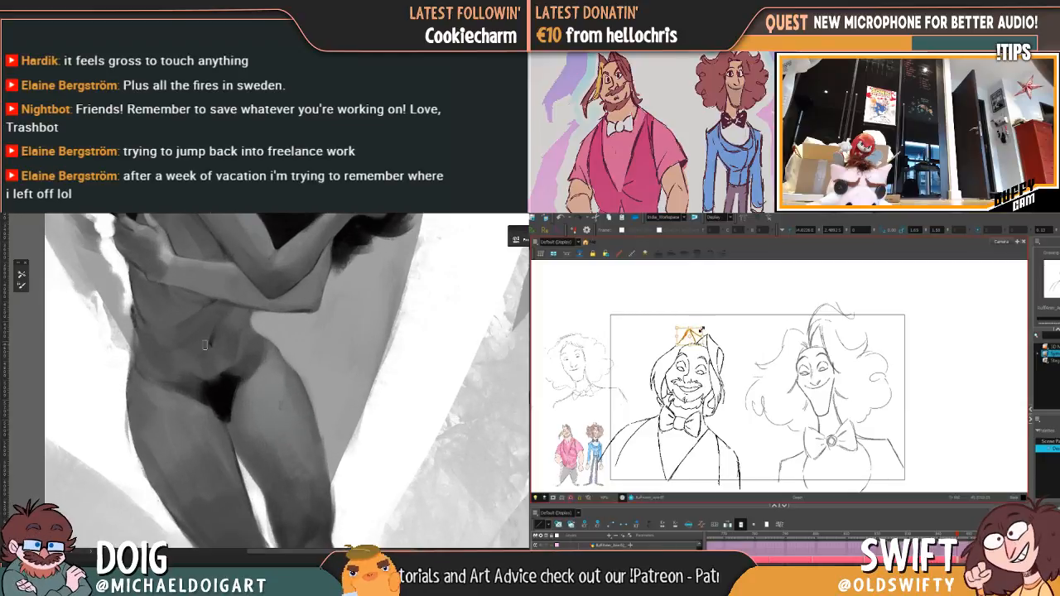
Step: Shade the abdomen and hip below the crossed arms in the painting, undoing the last change to the bearded character's crown hair
left_click_drag(197, 323, 195, 418)
left_click(274, 317, "alt")
left_click_drag(277, 315, 270, 321)
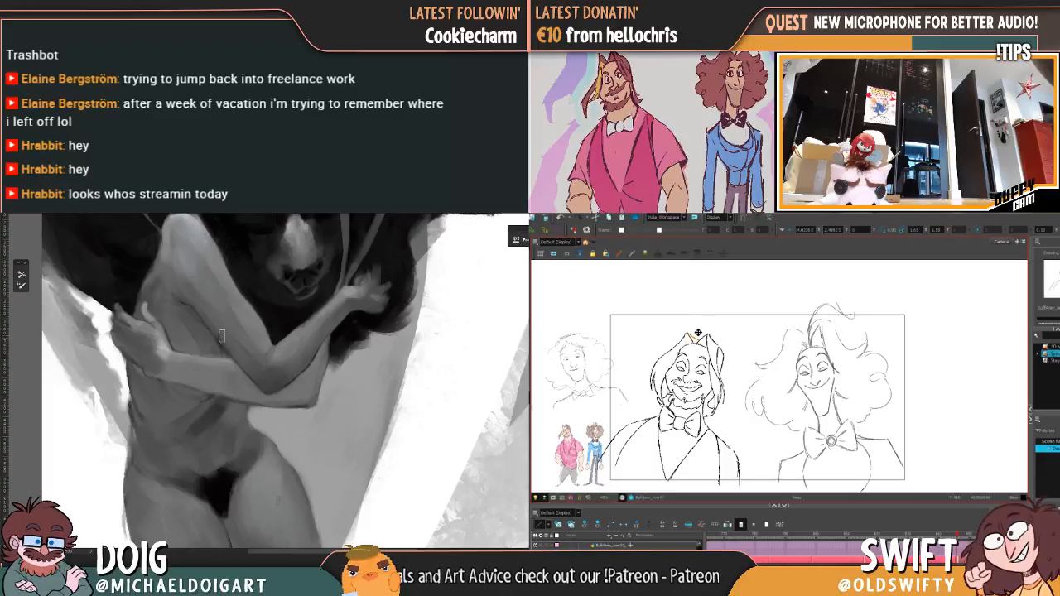
key("ctrl+z")
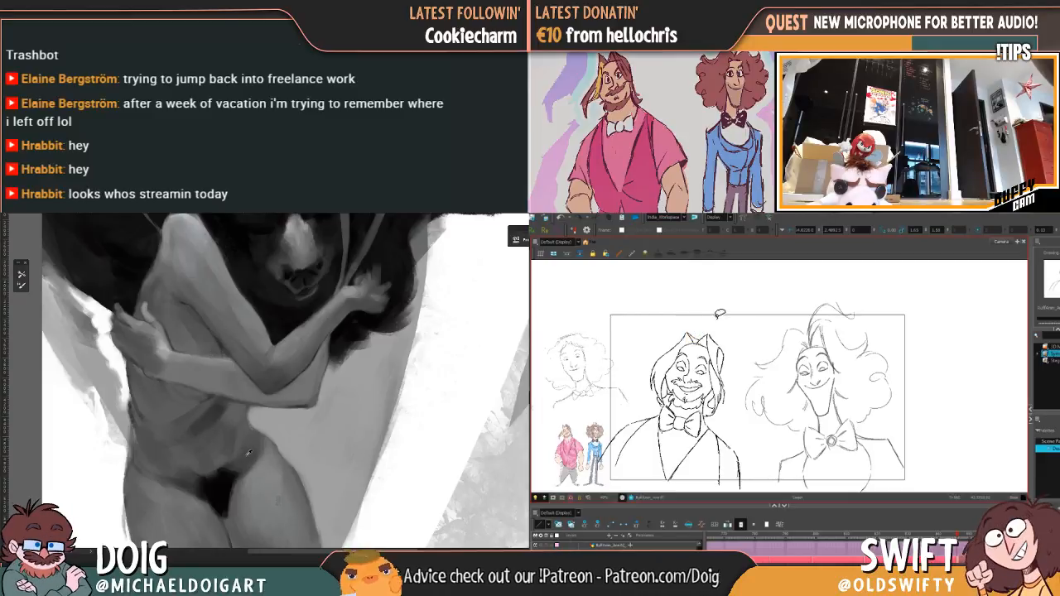
left_click(248, 455, "alt")
left_click(286, 483, "alt")
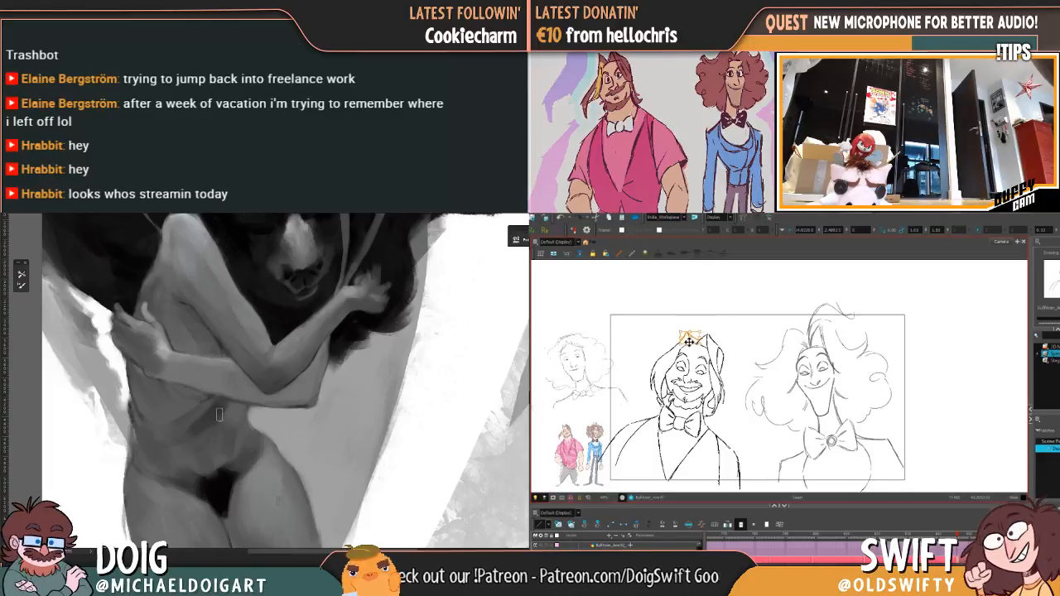
Step: Undo the last adjustment of the bearded character's hair peak and delete the stray stroke at the crown
key("ctrl+z")
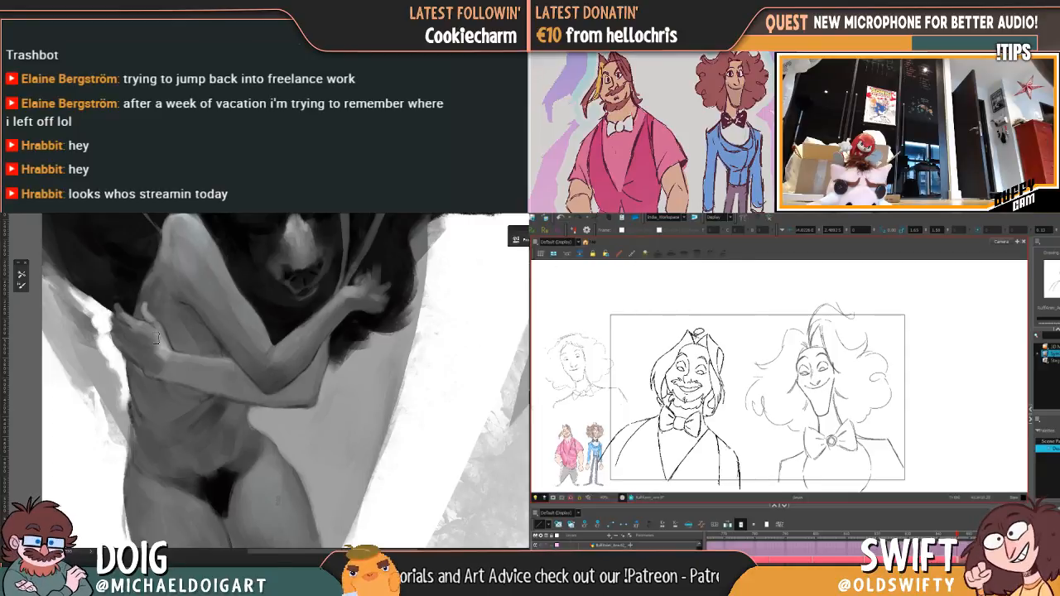
left_click(698, 336)
key("Delete")
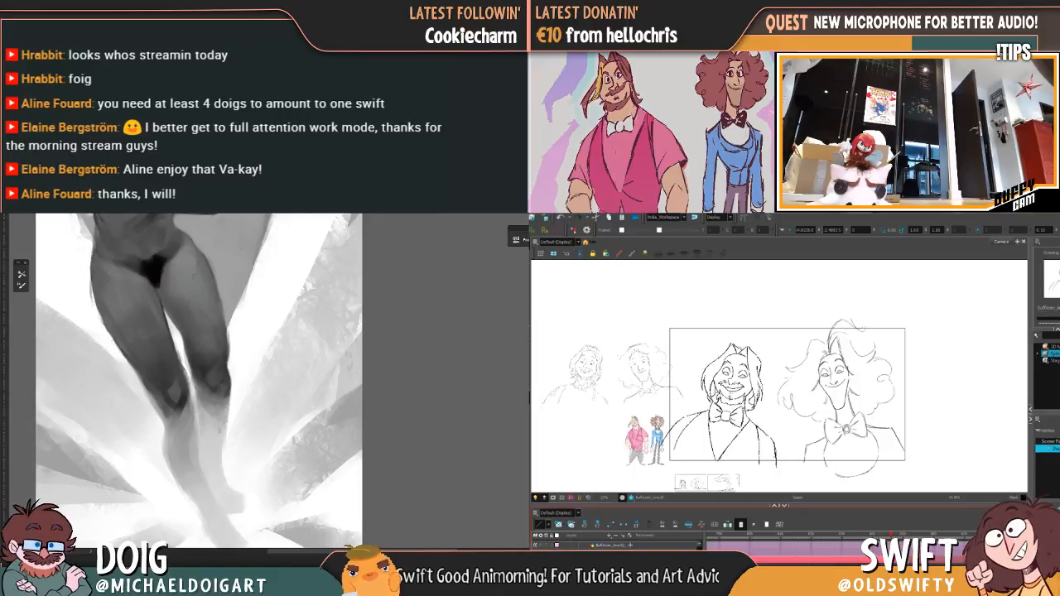
Step: Clear the curly-haired character's sketch from the current drawing and sample a tone at the painting's knee
key("period")
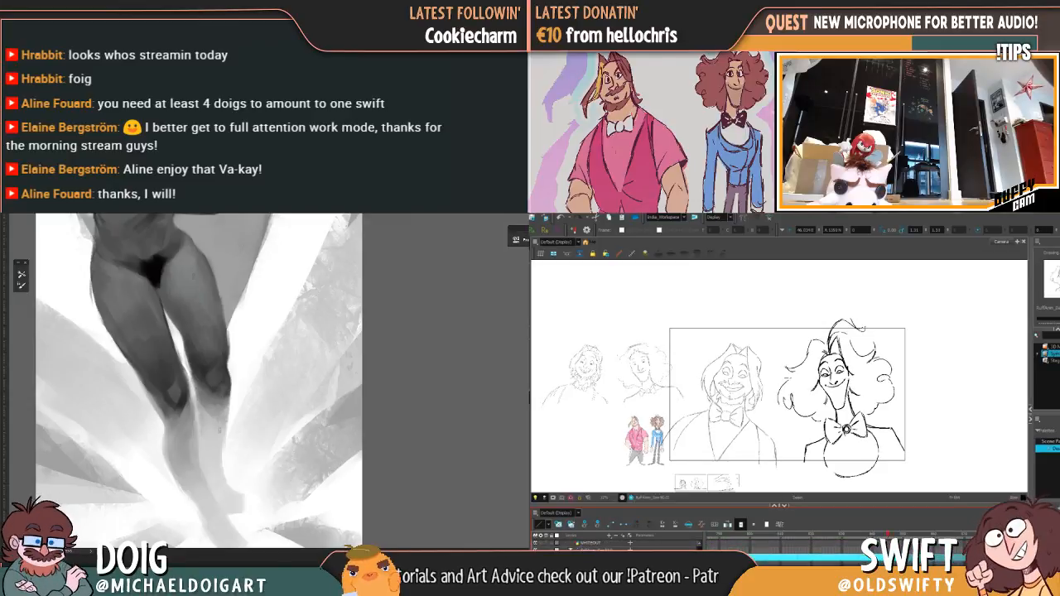
key("period")
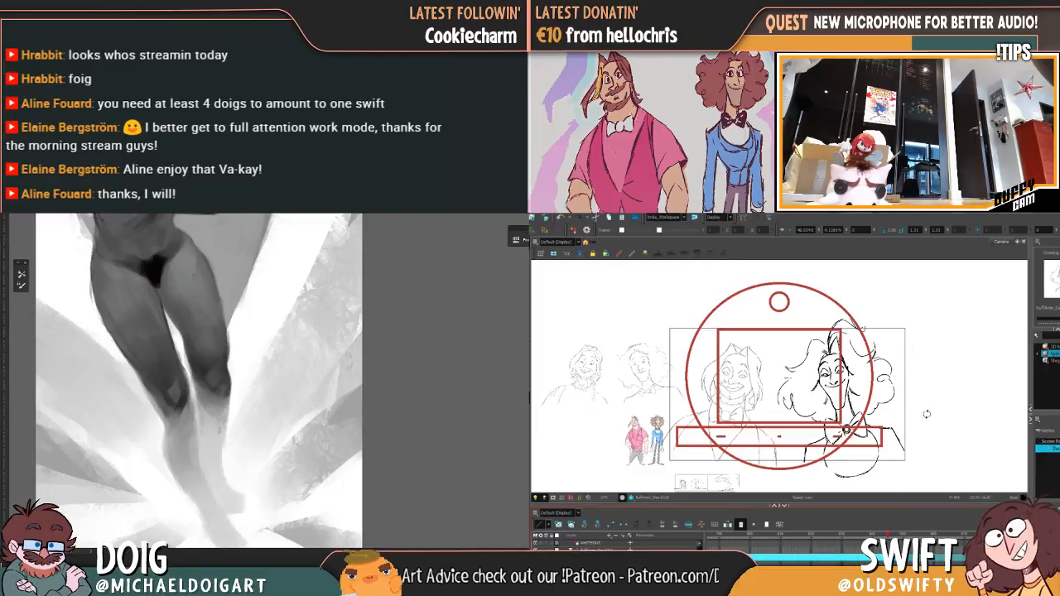
mouse_move(915, 395)
left_mouse_down()
mouse_move(896, 451)
mouse_move(879, 449)
mouse_move(871, 466)
left_mouse_up()
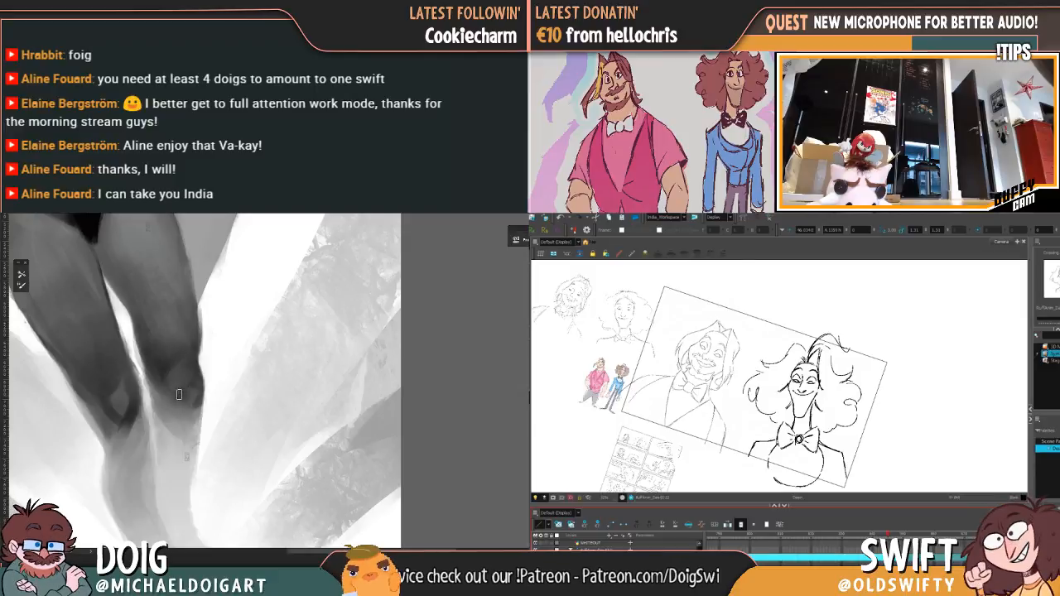
left_click(159, 375, "alt")
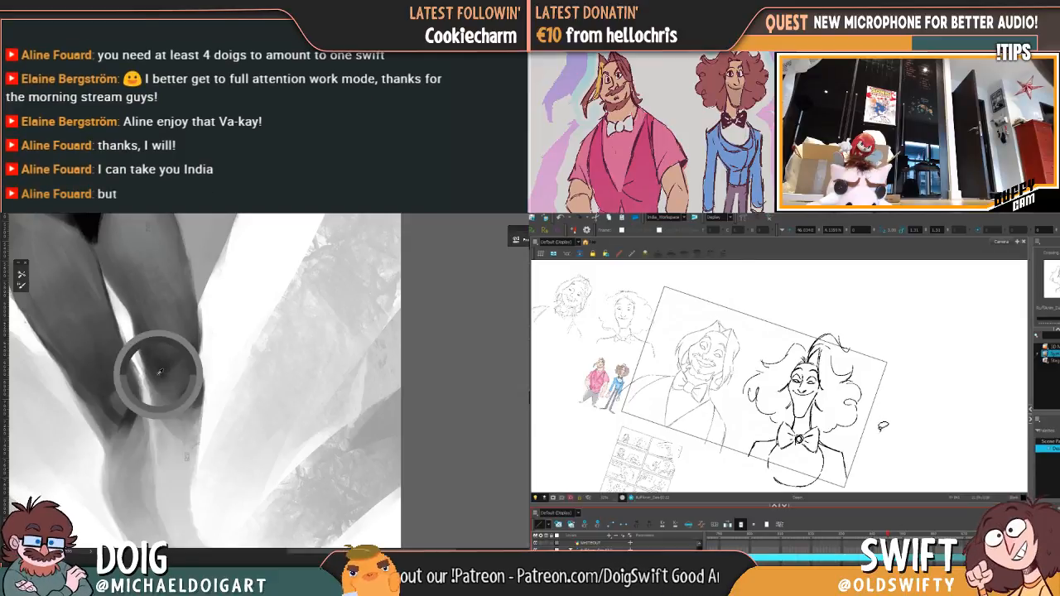
mouse_move(875, 440)
left_mouse_down()
mouse_move(874, 460)
mouse_move(787, 334)
mouse_move(898, 431)
mouse_move(875, 447)
left_mouse_up()
key("Delete")
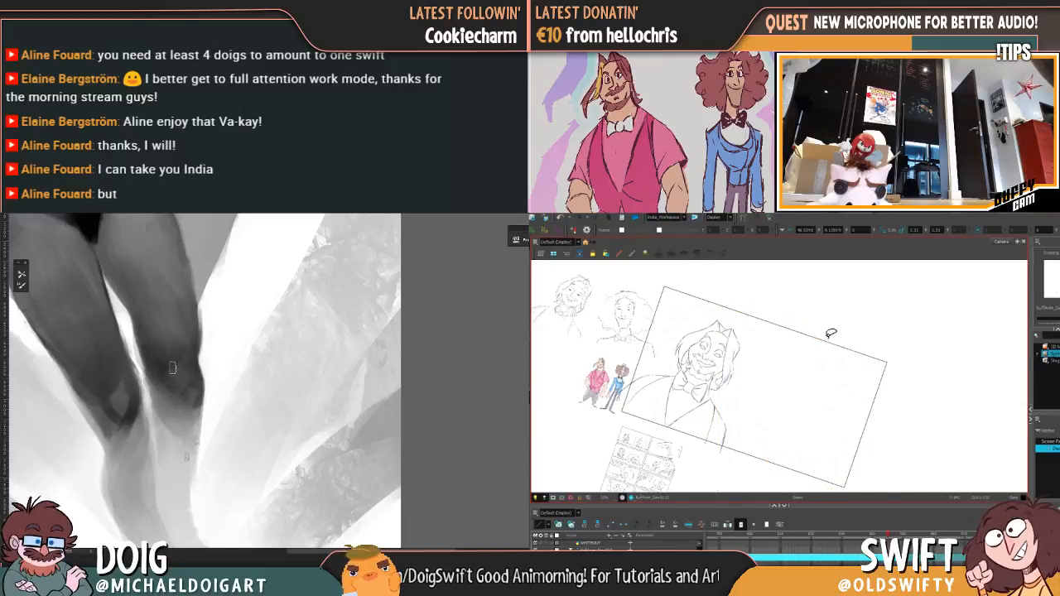
Step: Ink the first upper-lid strokes of the curly-haired character's eye on the viewer's right, flipping to the rough drawing for reference
left_click_drag(930, 392, 929, 386)
key("2")
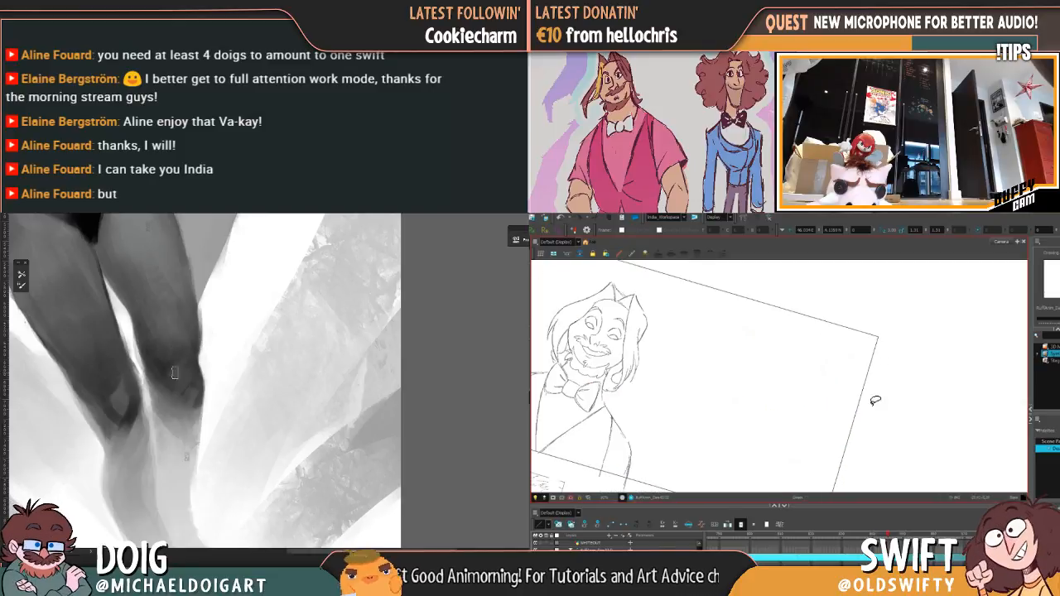
left_click_drag(828, 397, 848, 377)
key("1")
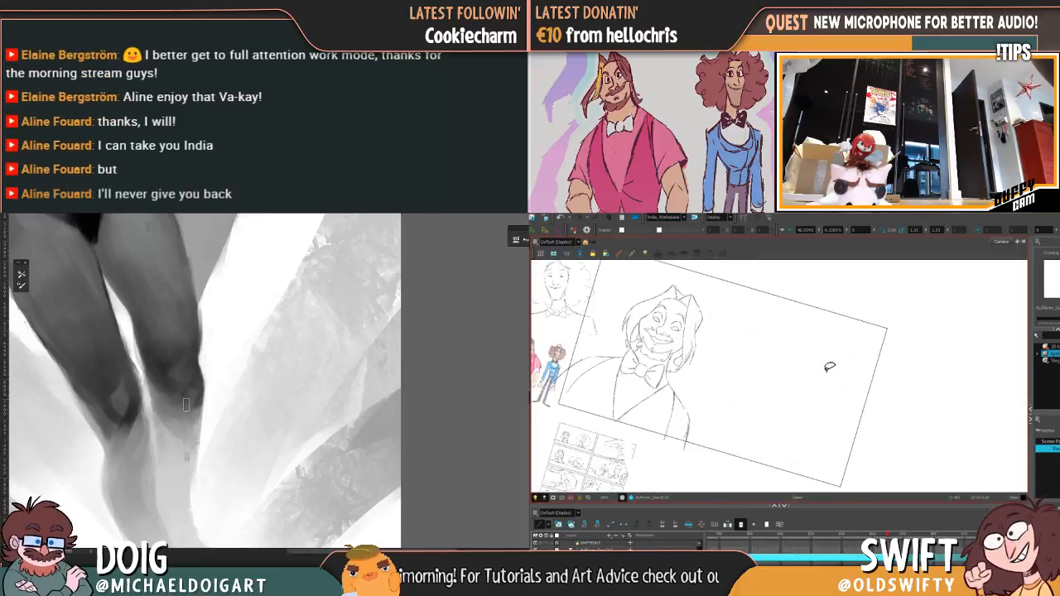
key("f")
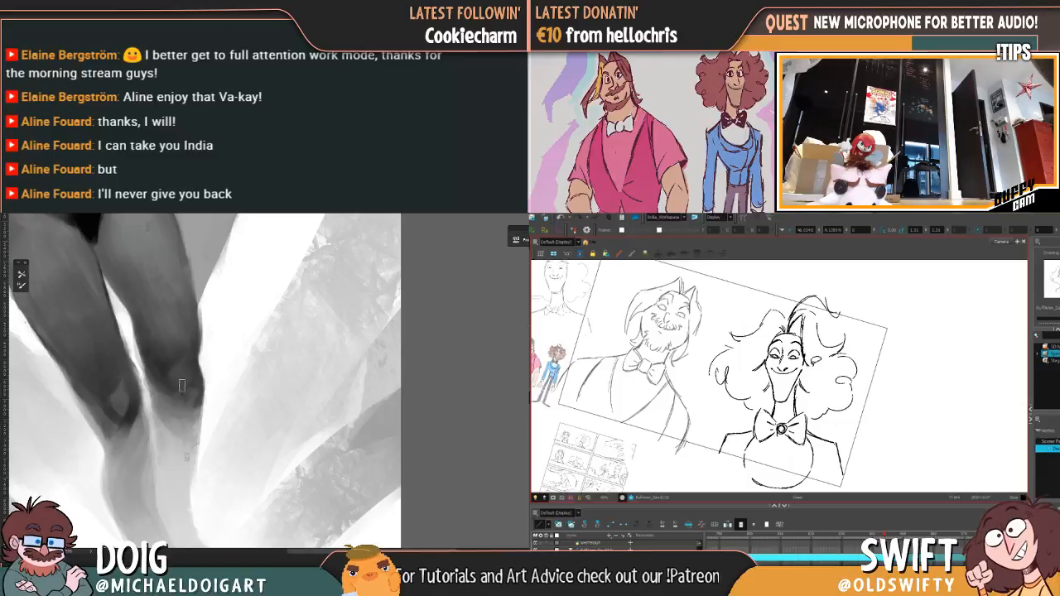
key("g")
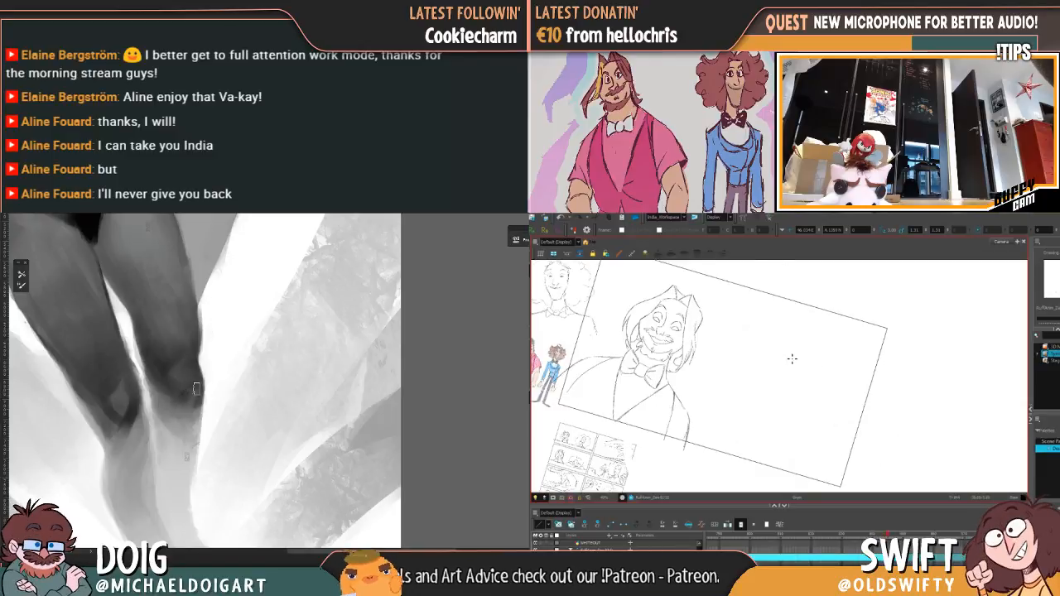
key("f")
key("g")
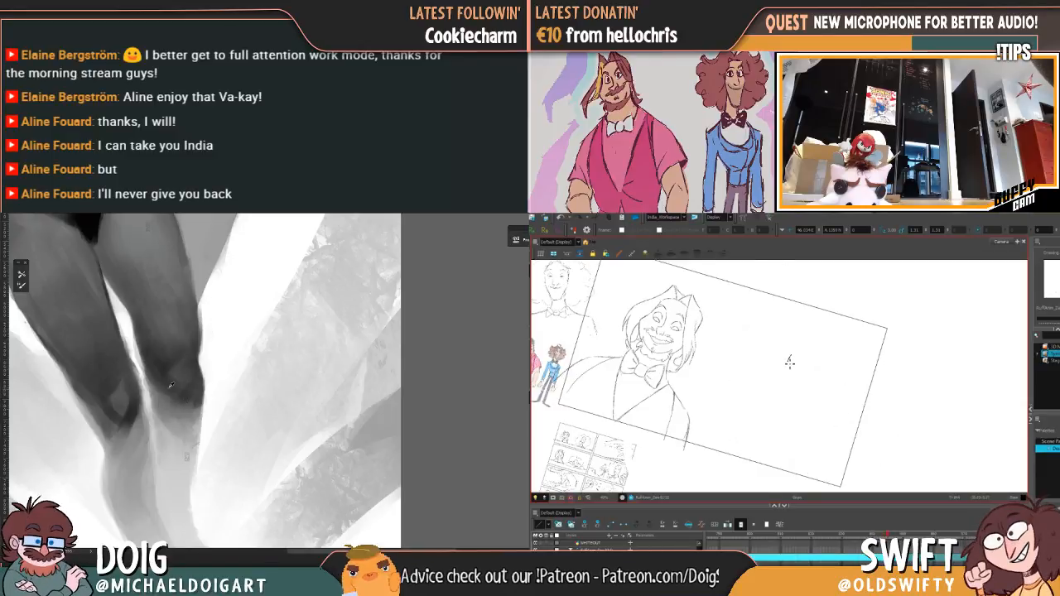
left_click_drag(790, 363, 789, 362)
key("f")
key("g")
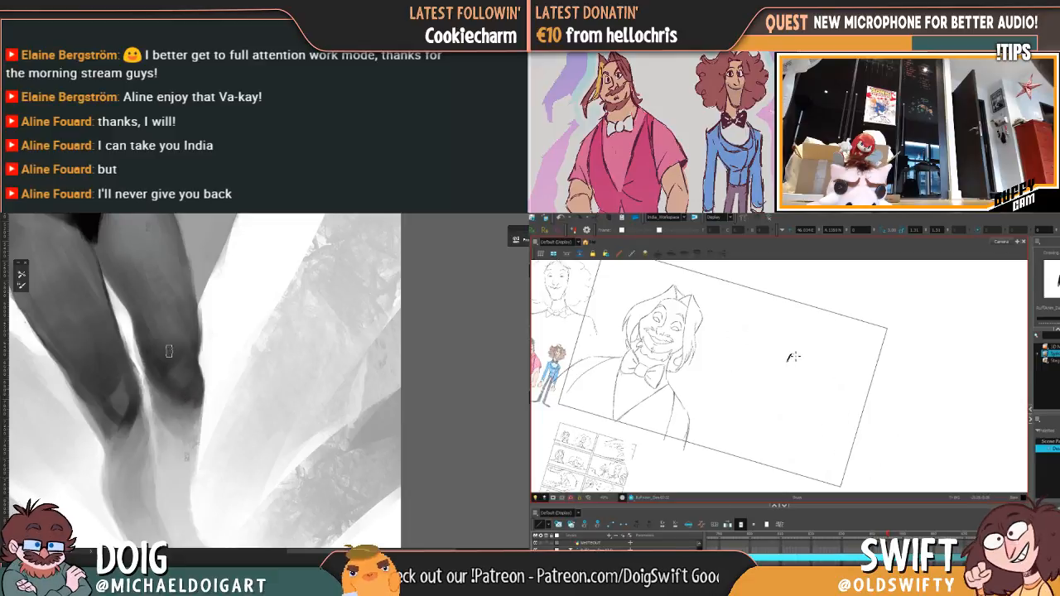
Step: Ink the rest of the upper-lid arc and the iris of the same eye, comparing with the rough drawing
key("f")
key("g")
key("f")
key("g")
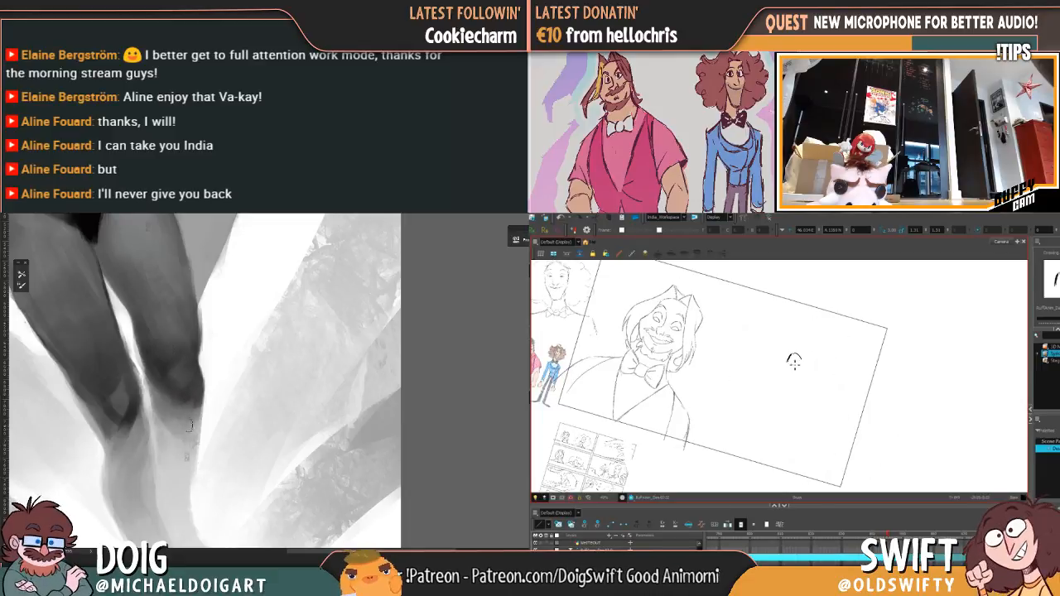
key("f")
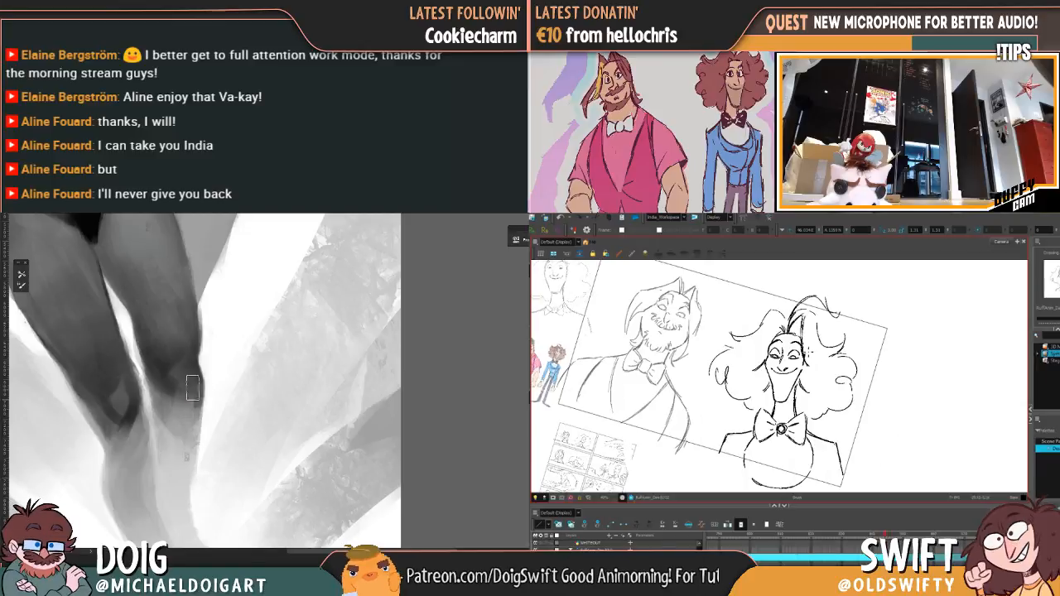
key("g")
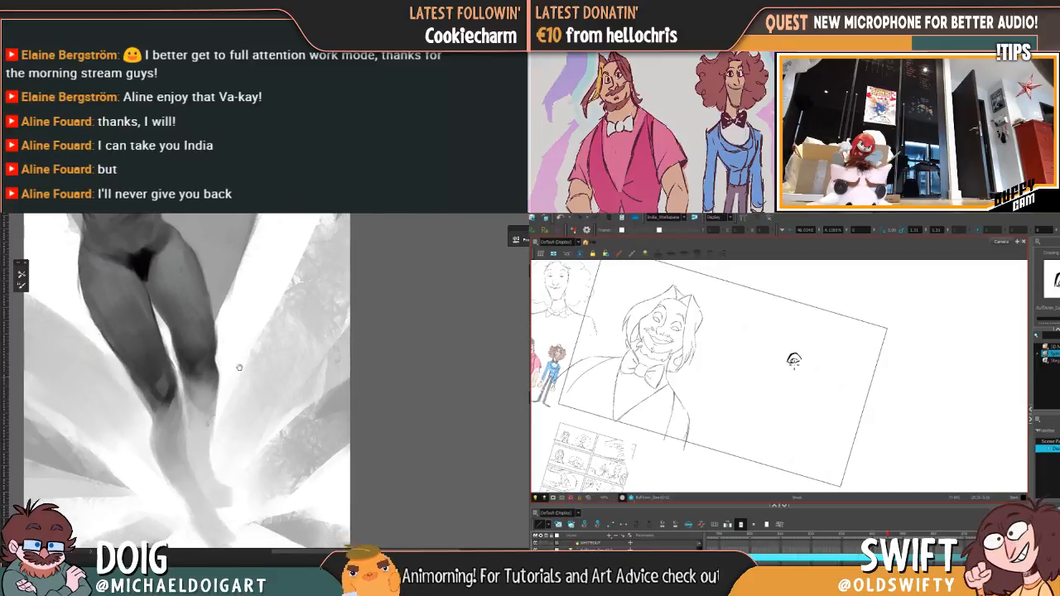
Step: Close the lower outline of the curly-haired character's eye on the viewer's right and check it against the rough drawing
key("f")
key("g")
key("f")
key("g")
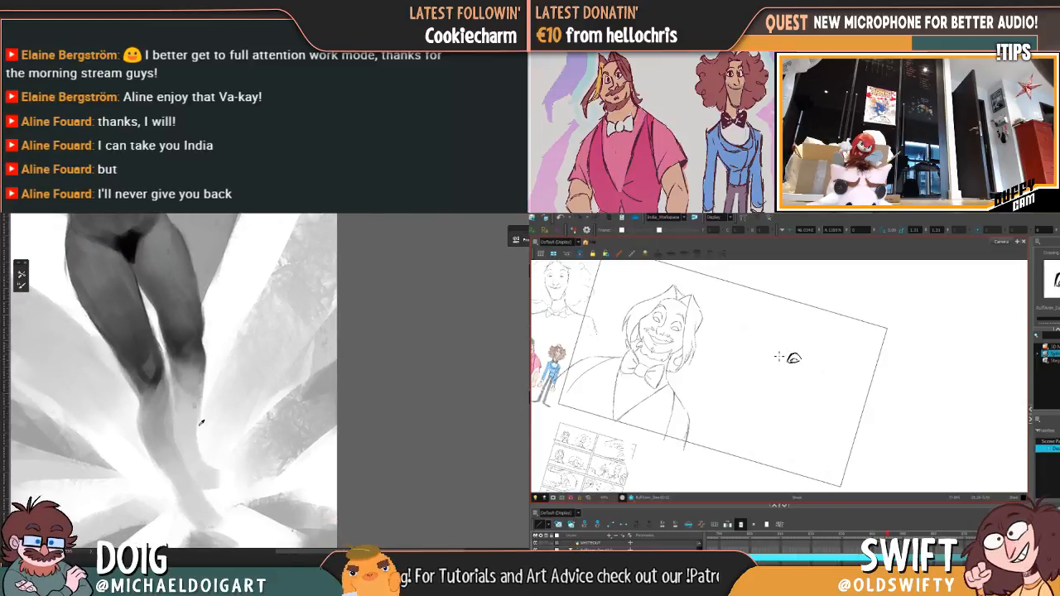
key("f")
key("g")
key("f")
key("g")
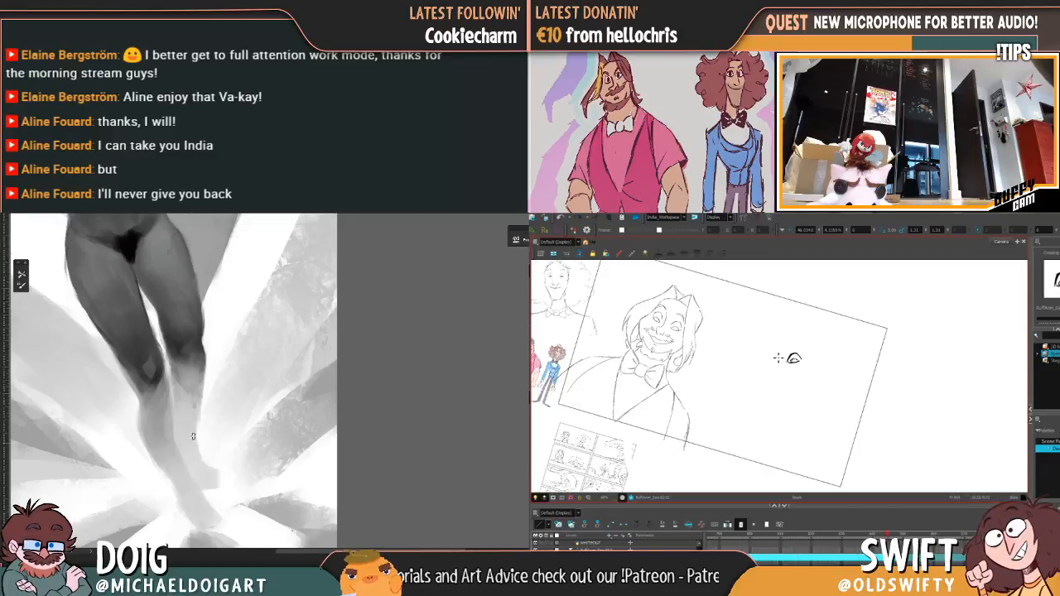
Step: Ink the lid, iris and lower outline of the curly-haired character's eye on the viewer's left, comparing with the rough drawing
left_click_drag(768, 356, 776, 361)
key("f")
key("g")
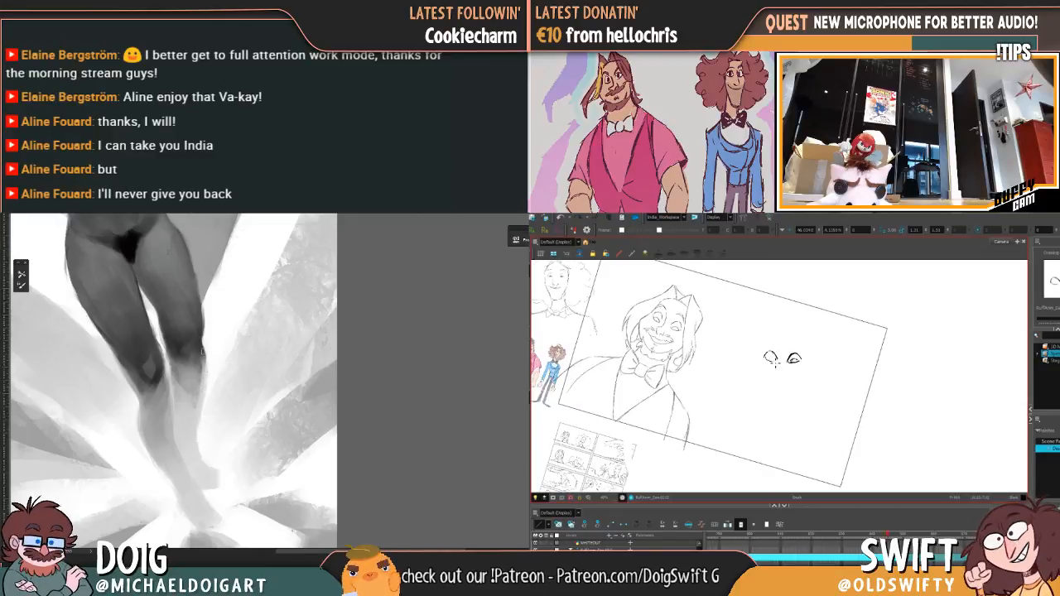
key("f")
key("g")
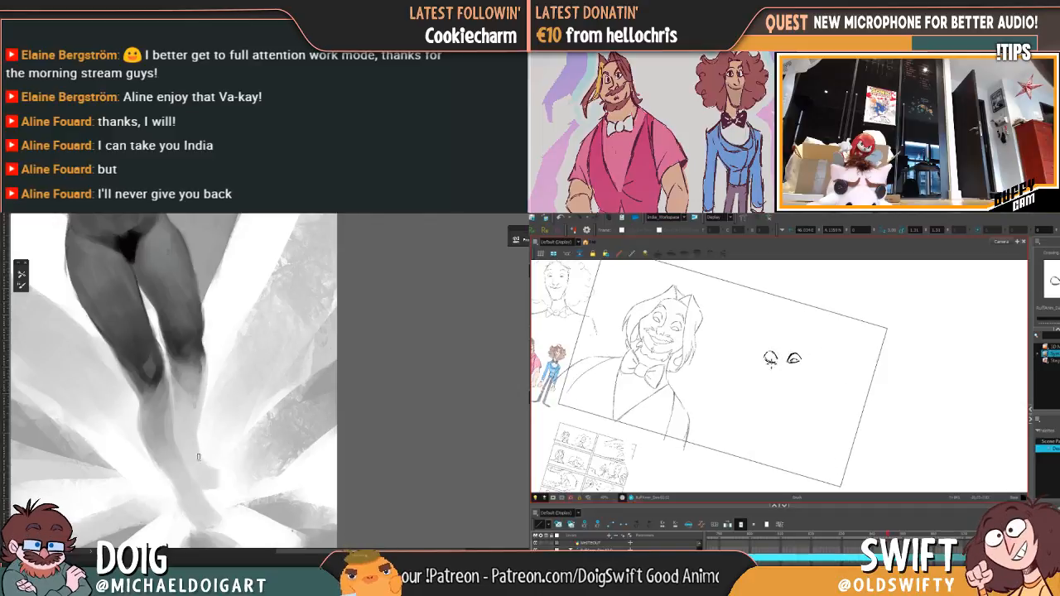
key("f")
key("g")
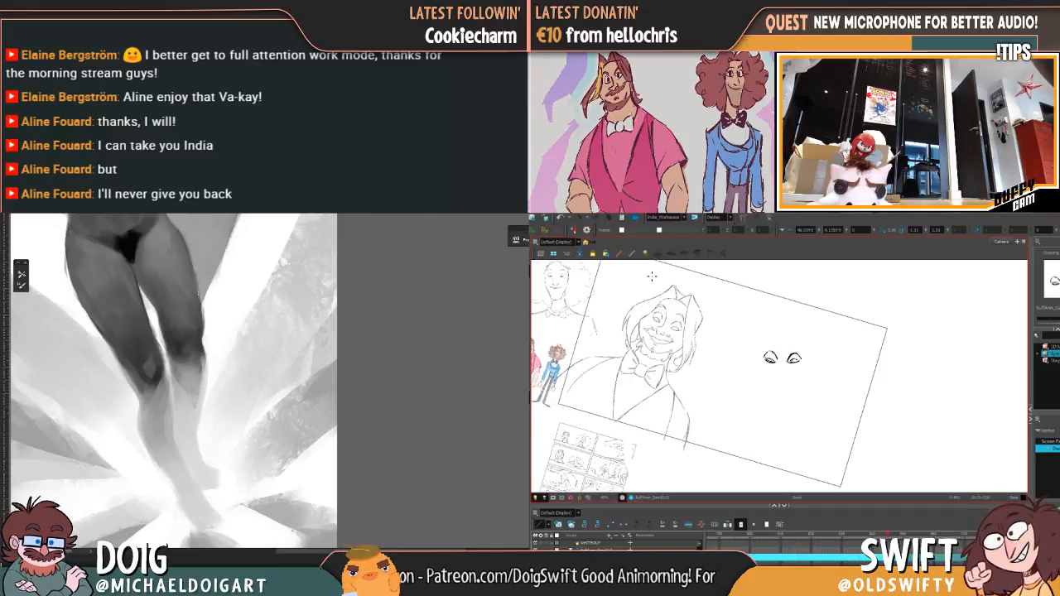
Step: Select the inked eye on the viewer's left and adjust its placement against the rough drawing, sampling a tone between the painting's knees
left_click_drag(755, 341, 762, 346)
key("ctrl+z")
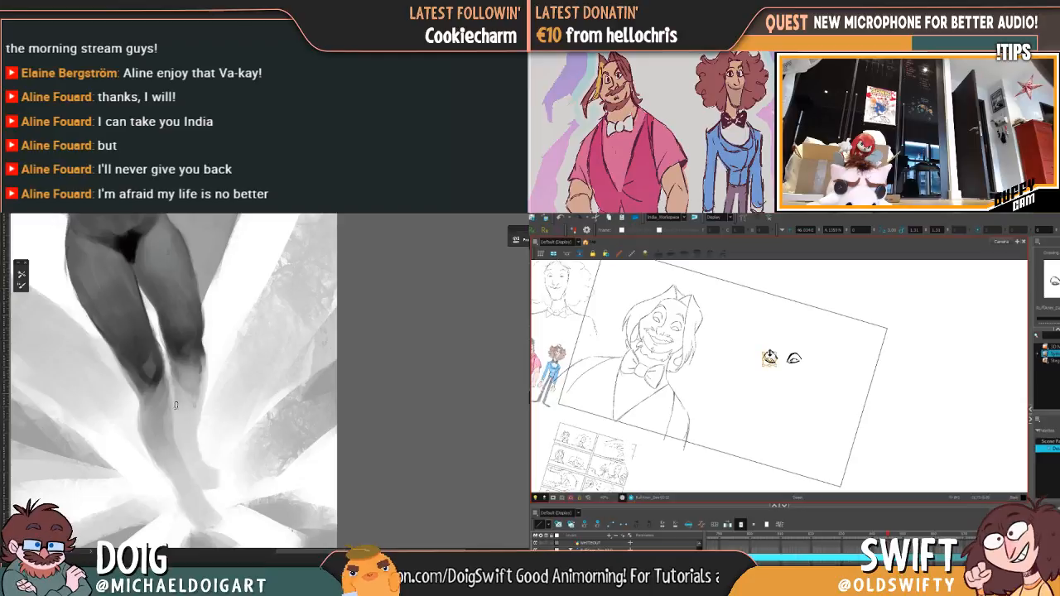
left_click(177, 378, "alt")
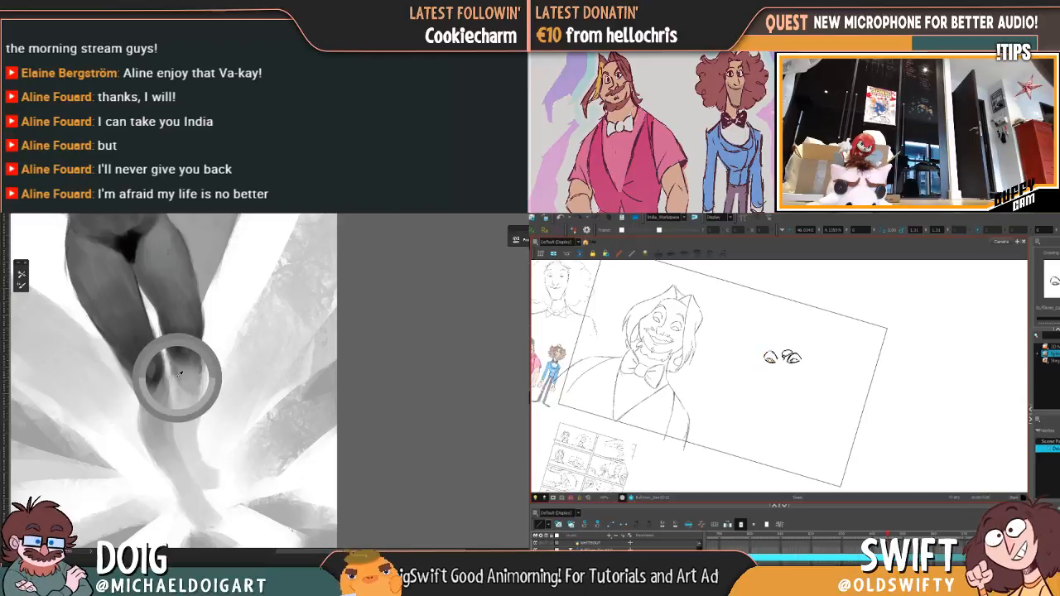
key("f")
key("g")
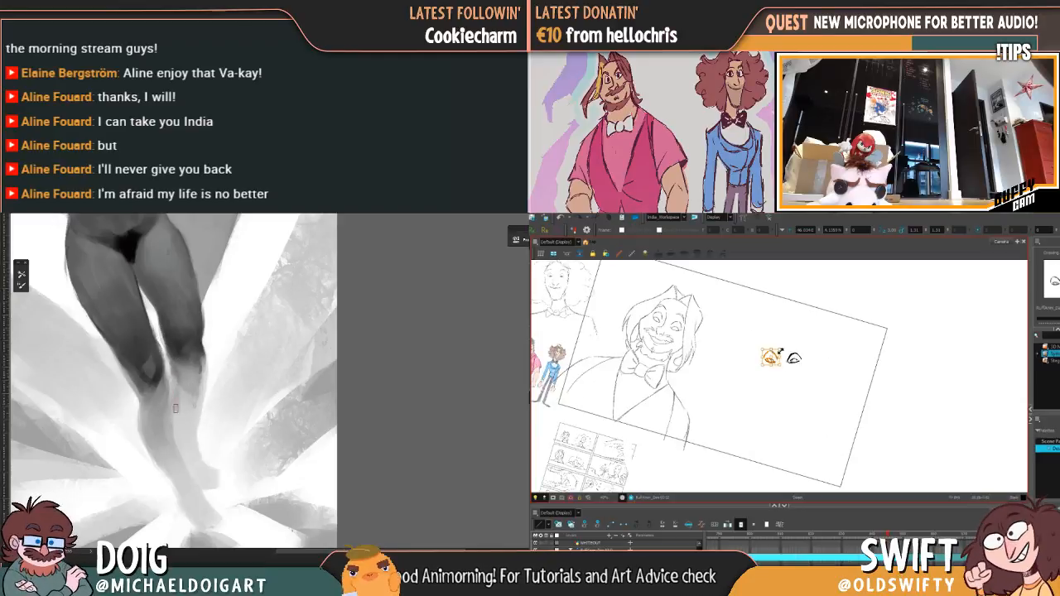
key("f")
key("g")
key("f")
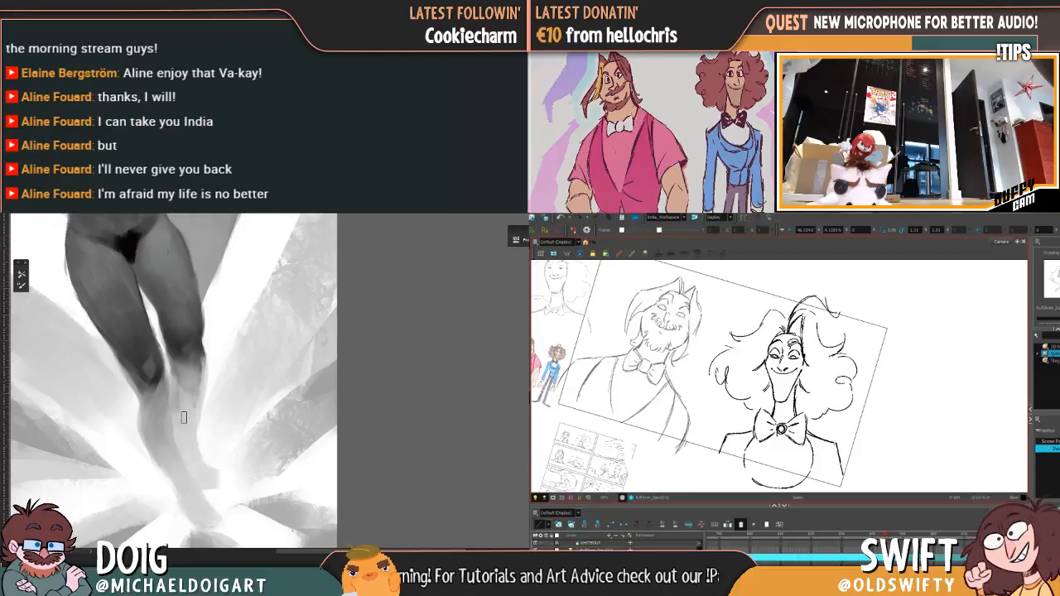
key("g")
key("f")
key("g")
Step: Select the curly-haired character's eye on the viewer's right and adjust its placement to match the rough drawing
left_click_drag(795, 349, 800, 359)
left_click(820, 344)
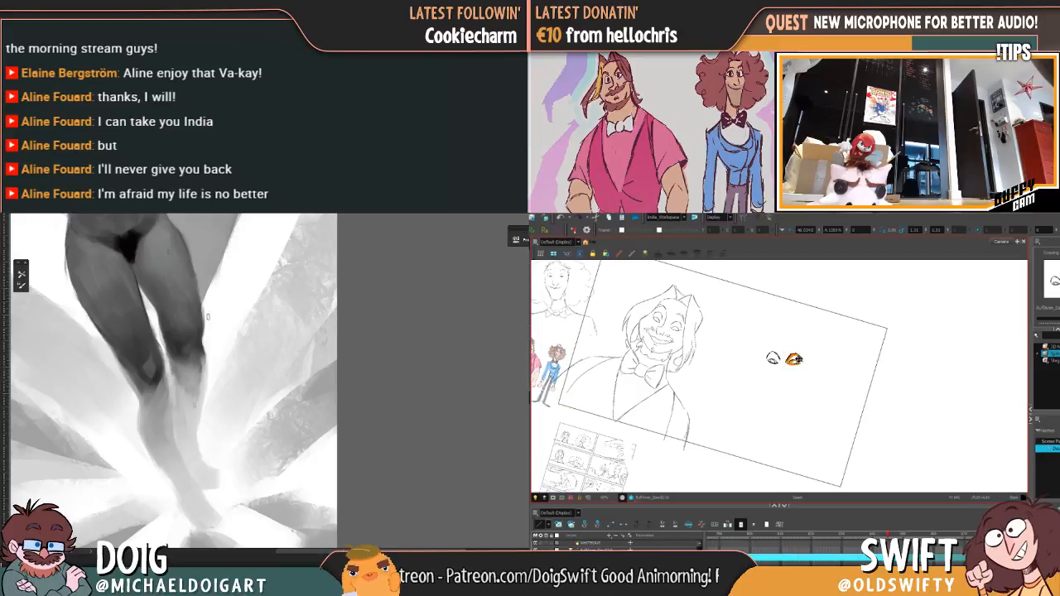
key("comma")
key("period")
left_click(190, 452, "alt")
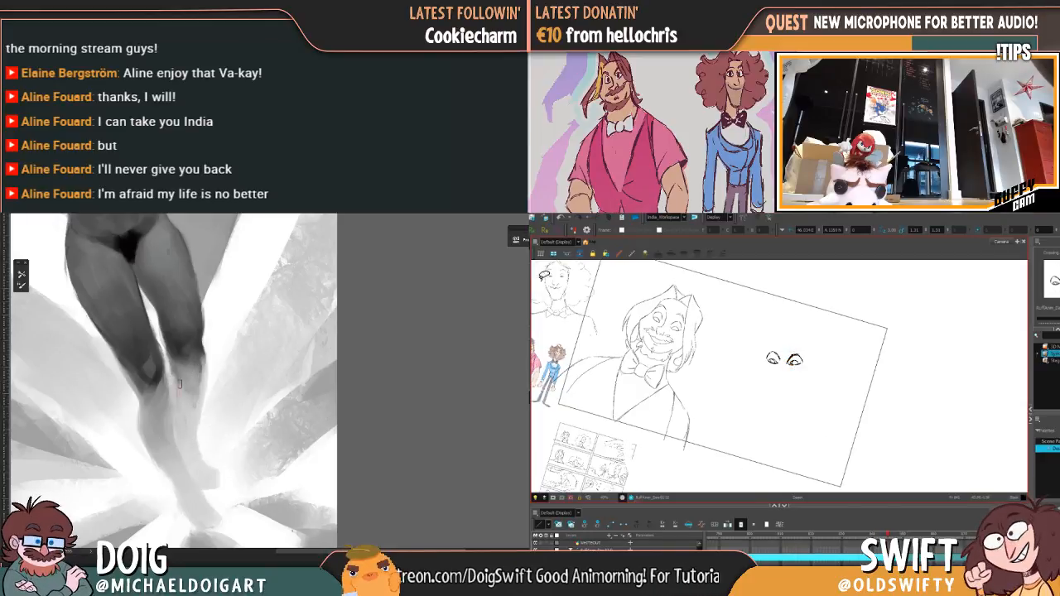
key("comma")
key("period")
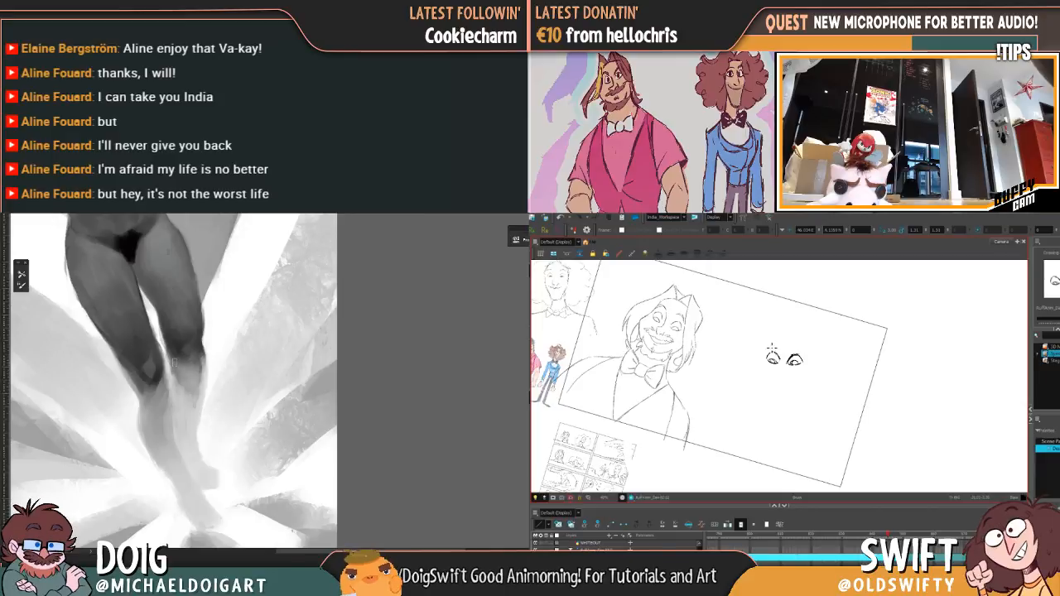
Step: Ink the arched eyebrow above the curly-haired character's eye on the viewer's left, flipping to the rough drawing for reference
key("comma")
key("period")
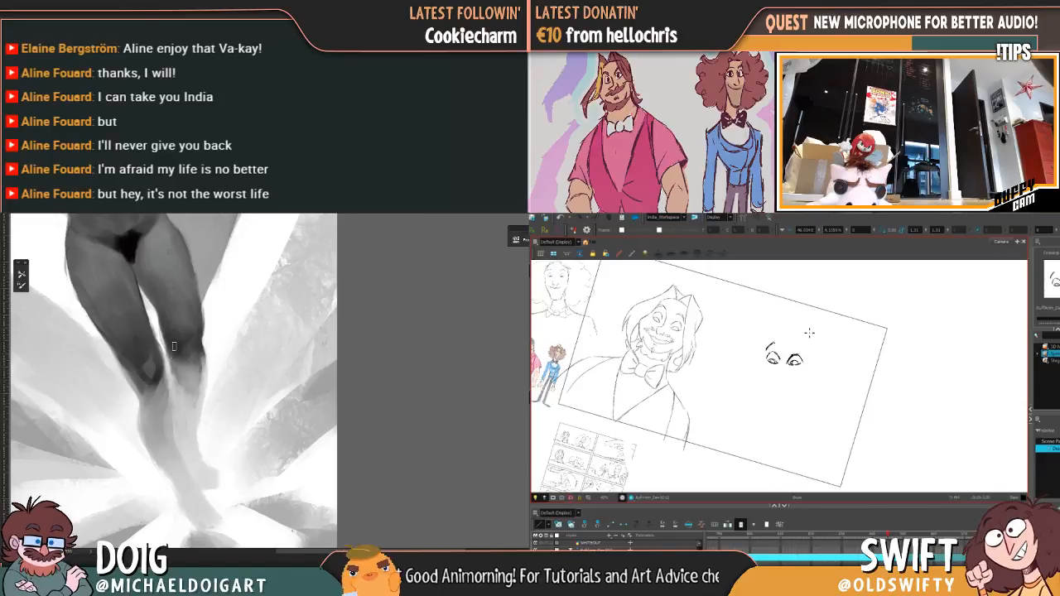
key("comma")
key("period")
key("comma")
key("period")
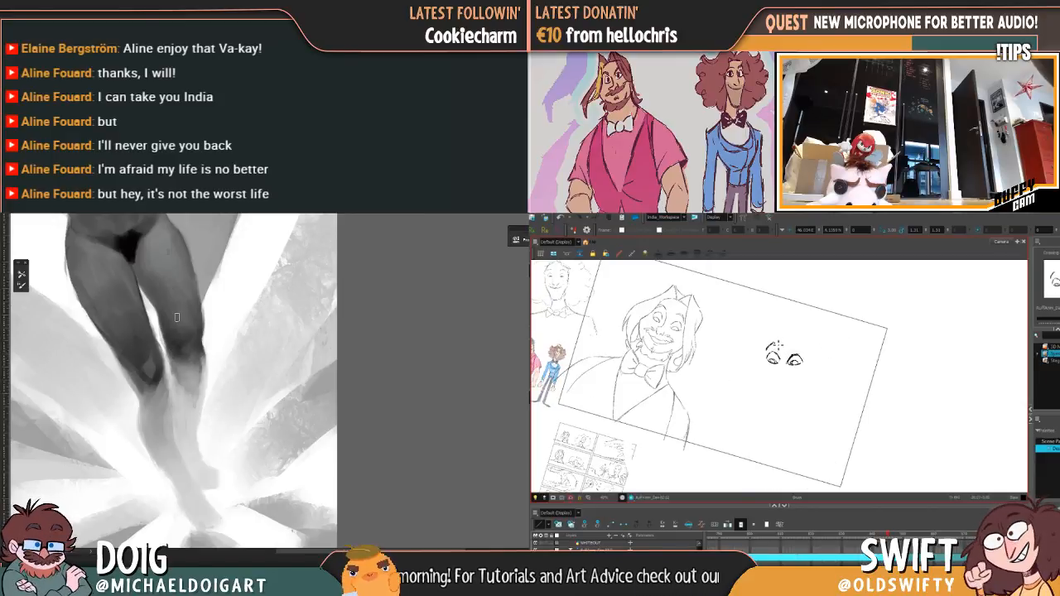
Step: Ink the matching eyebrow above the eye on the viewer's right, using the rough drawing as reference
key("comma")
key("period")
key("comma")
key("period")
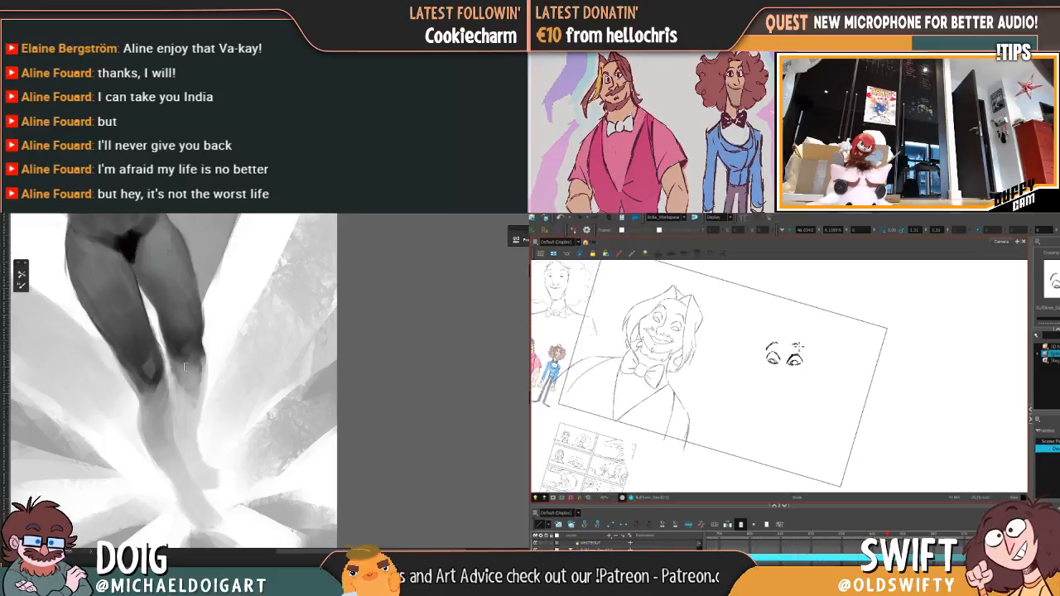
key("comma")
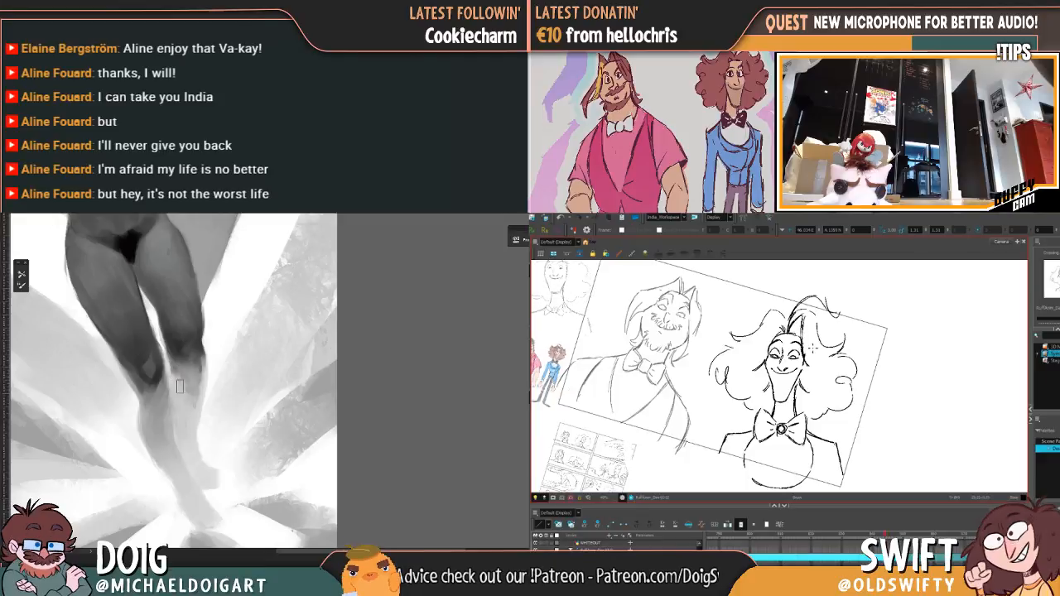
key("period")
Step: Select each inked eyebrow in turn and fine-tune its placement against the rough drawing
key("alt+e")
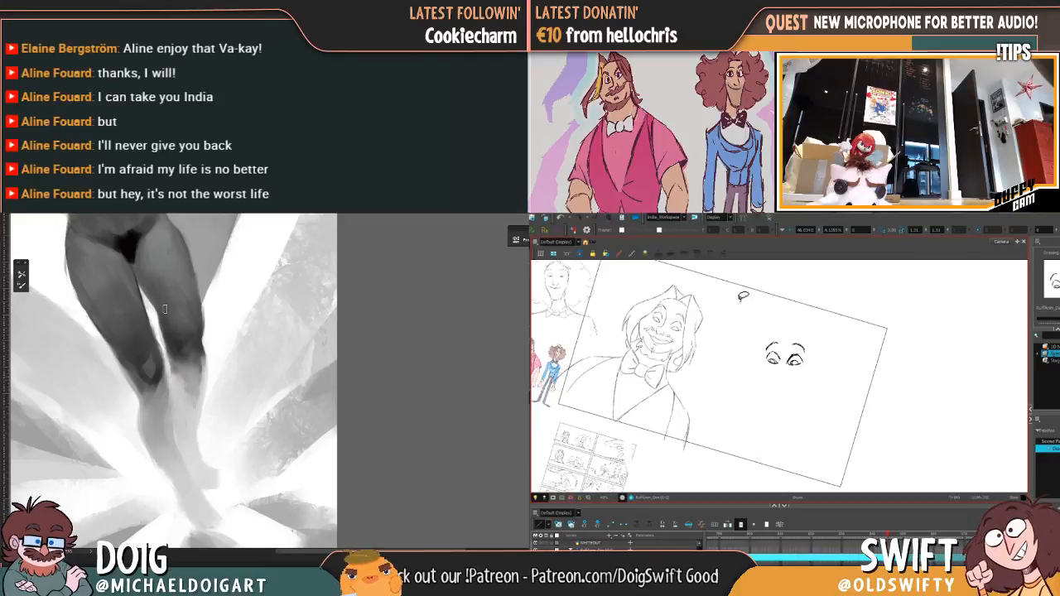
mouse_move(795, 344)
left_mouse_down()
mouse_move(807, 348)
mouse_move(797, 345)
left_mouse_up()
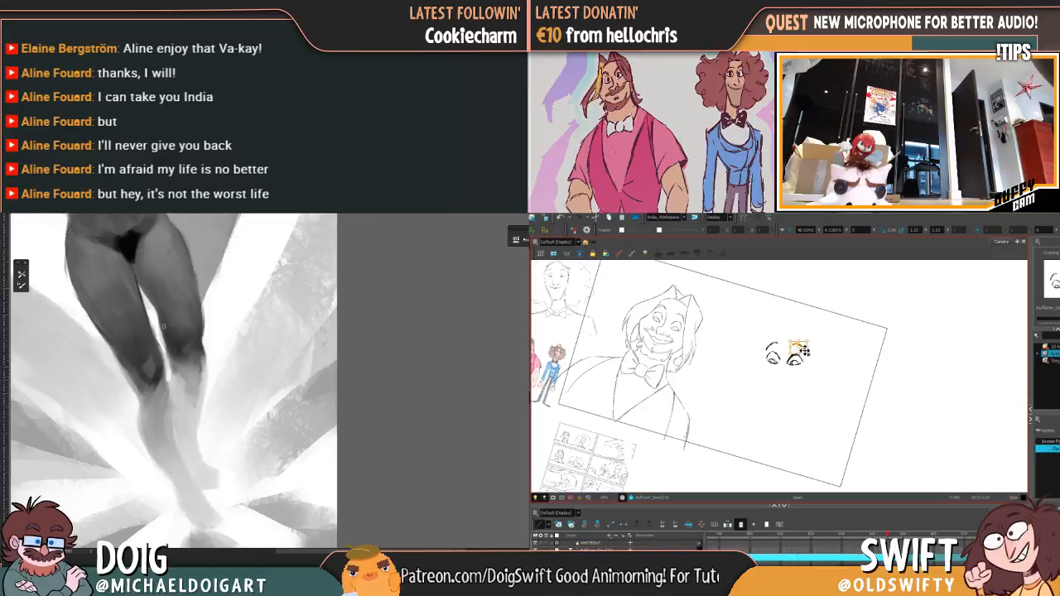
left_click_drag(801, 345, 776, 344)
key("comma")
key("period")
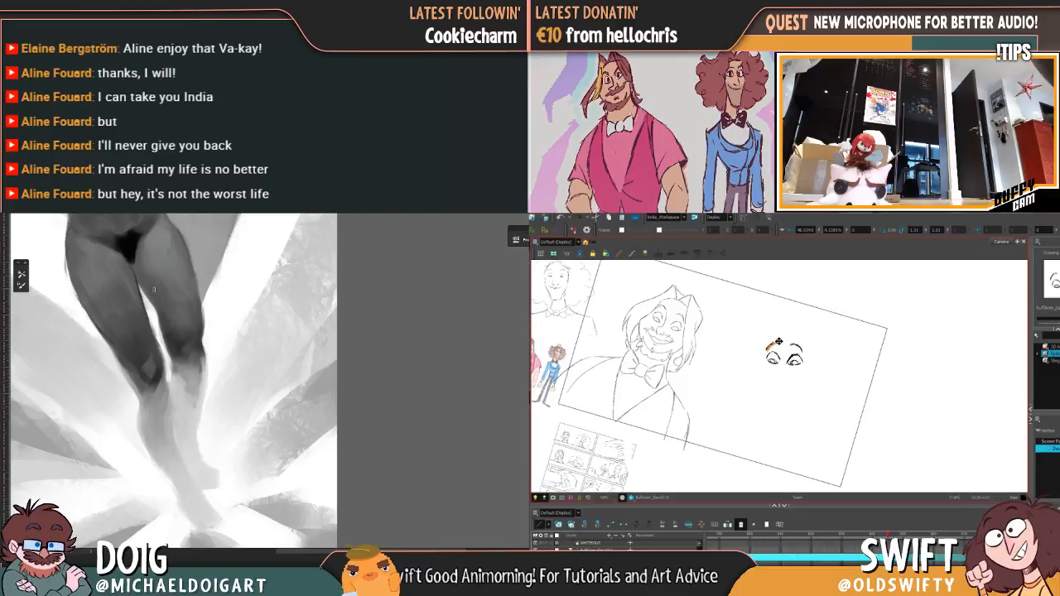
key("comma")
key("period")
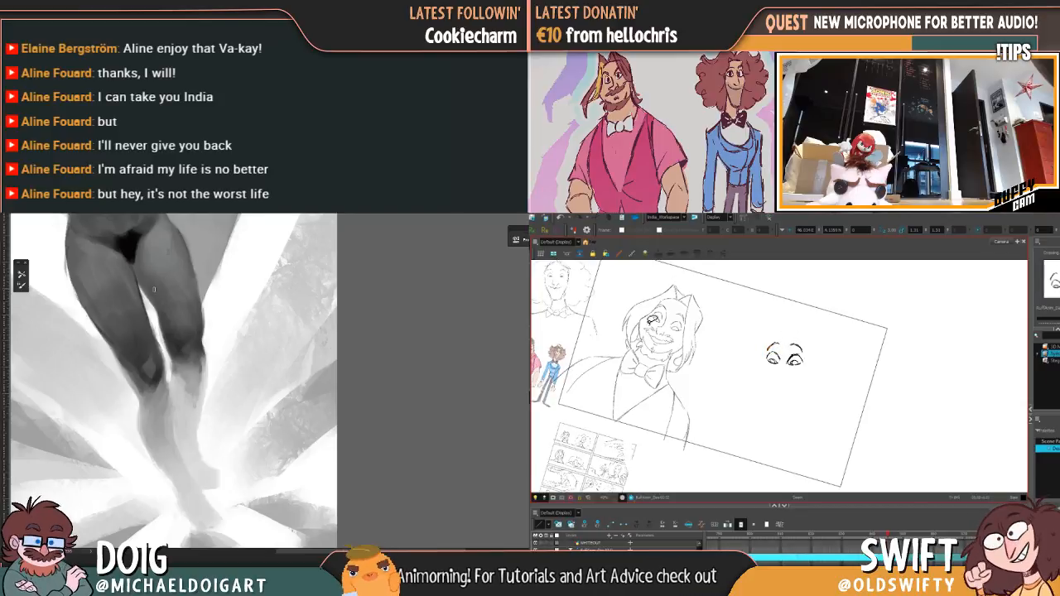
Step: Ink the curly-haired character's nose from the bridge line down to the tip, checking it against the rough drawing
key("comma")
key("period")
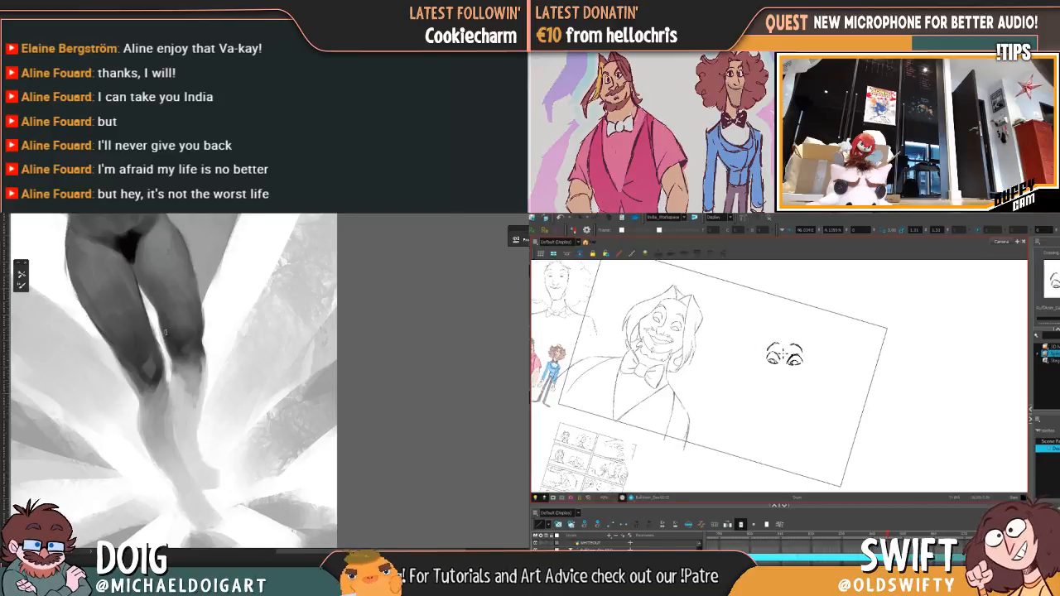
key("comma")
key("period")
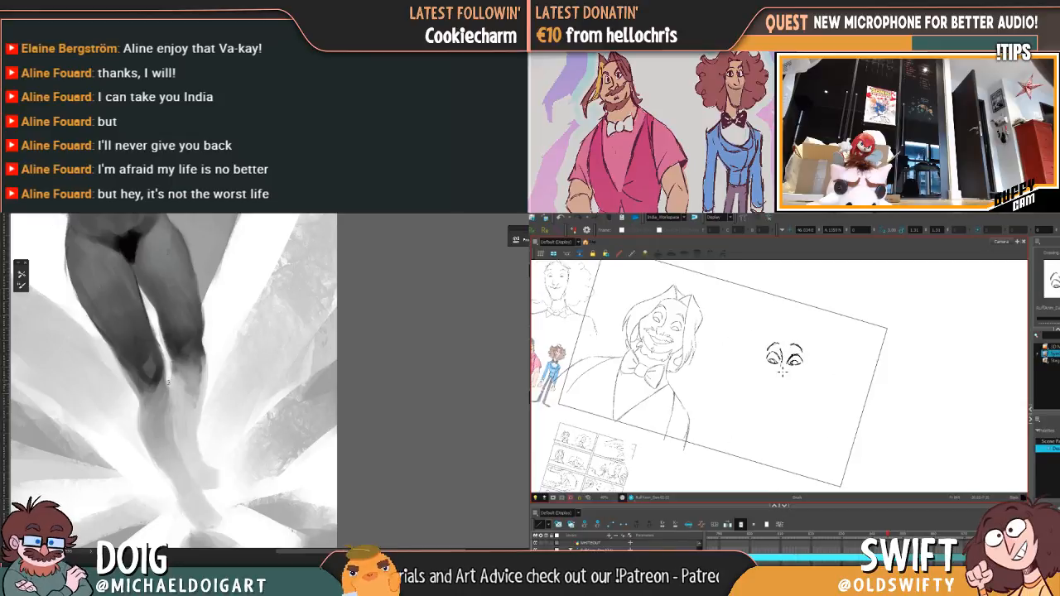
left_click_drag(783, 361, 783, 380)
key("comma")
key("period")
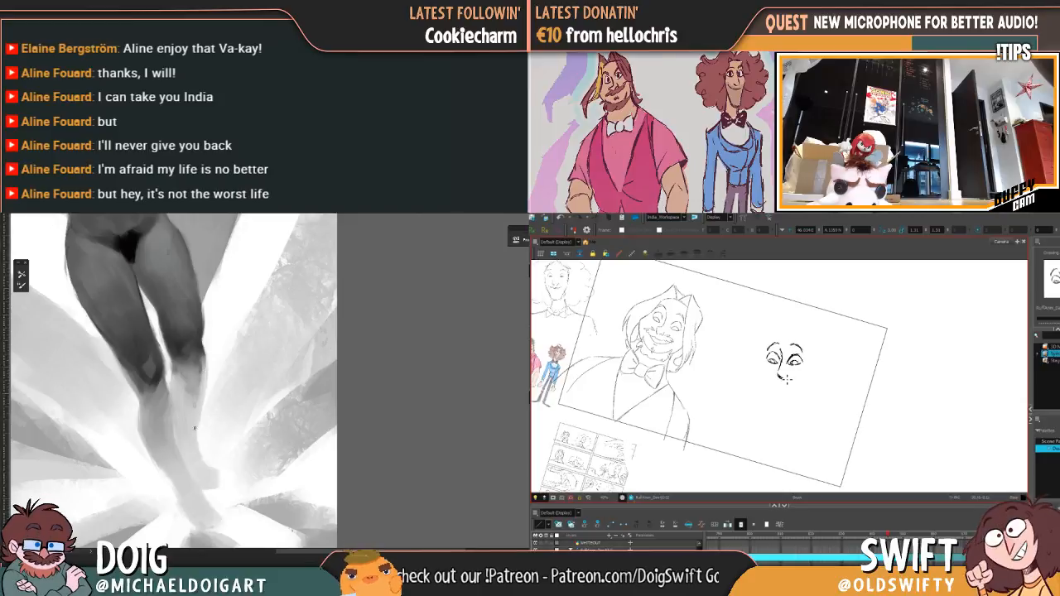
Step: Ink the curly-haired character's smile below the nose and compare its corners with the rough drawing
key("comma")
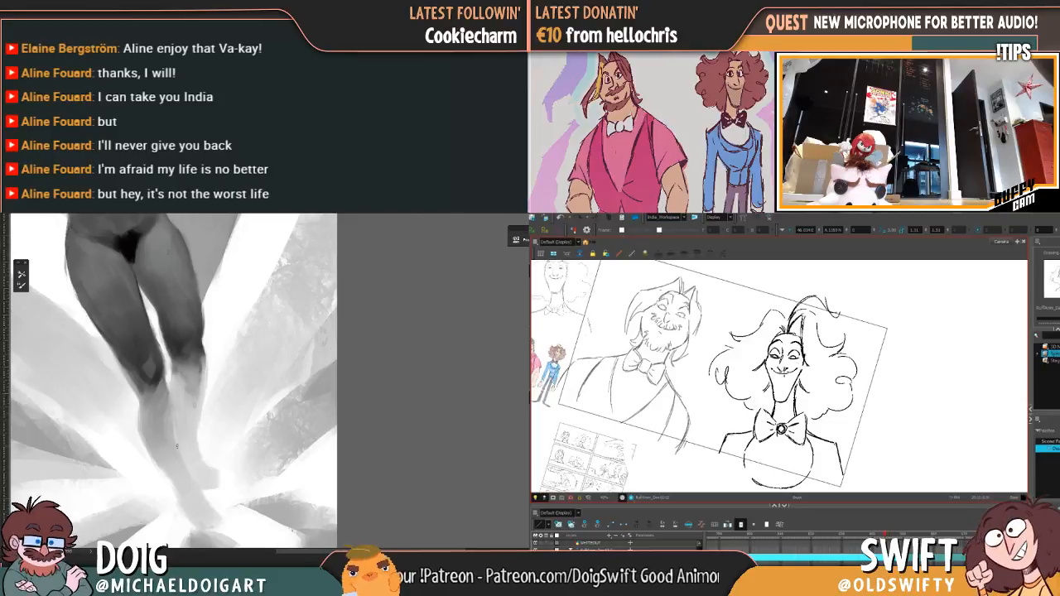
key("period")
left_click_drag(769, 376, 781, 381)
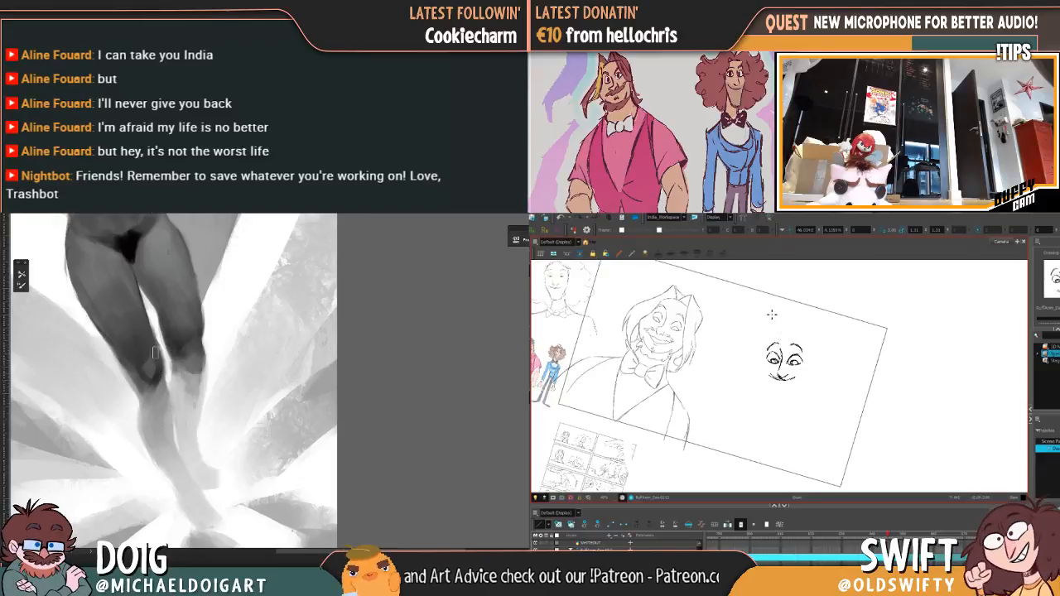
key("f")
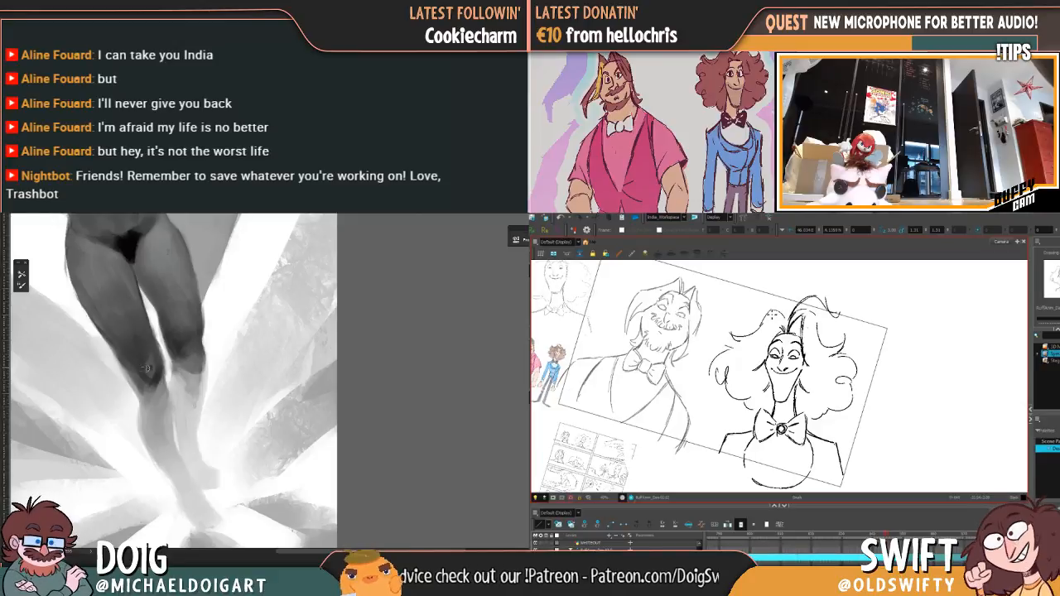
key("g")
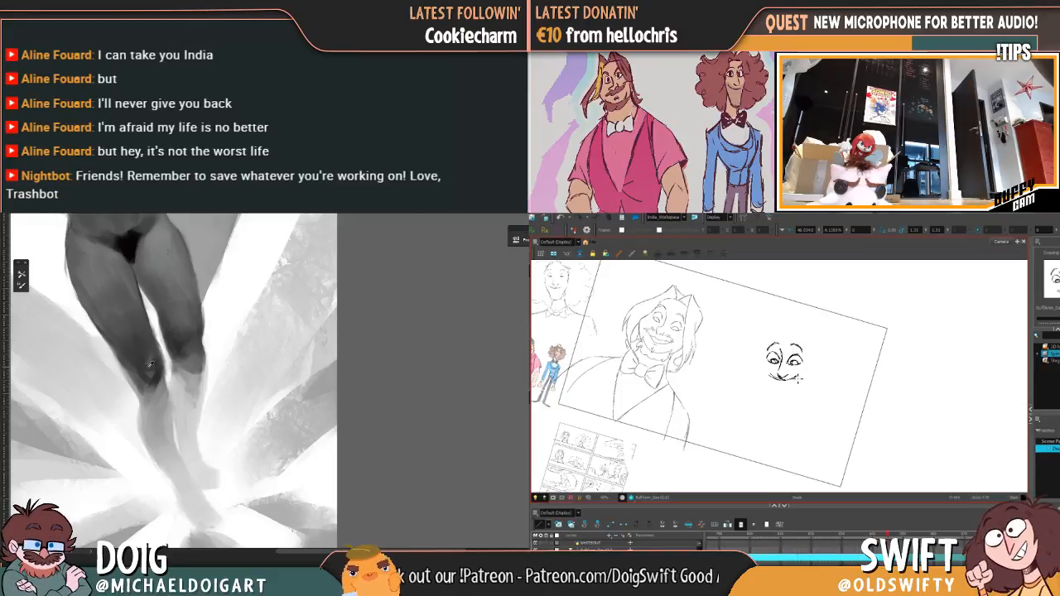
key("f")
key("g")
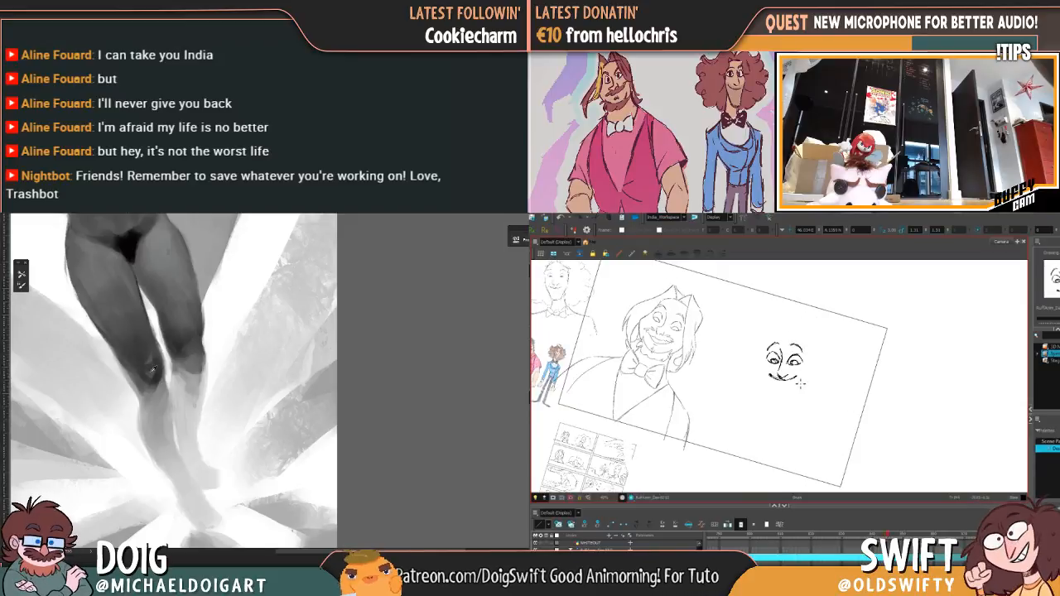
Step: Rework the smile and nose tip into separate short strokes, checking the expression against the rough drawing
key("f")
key("g")
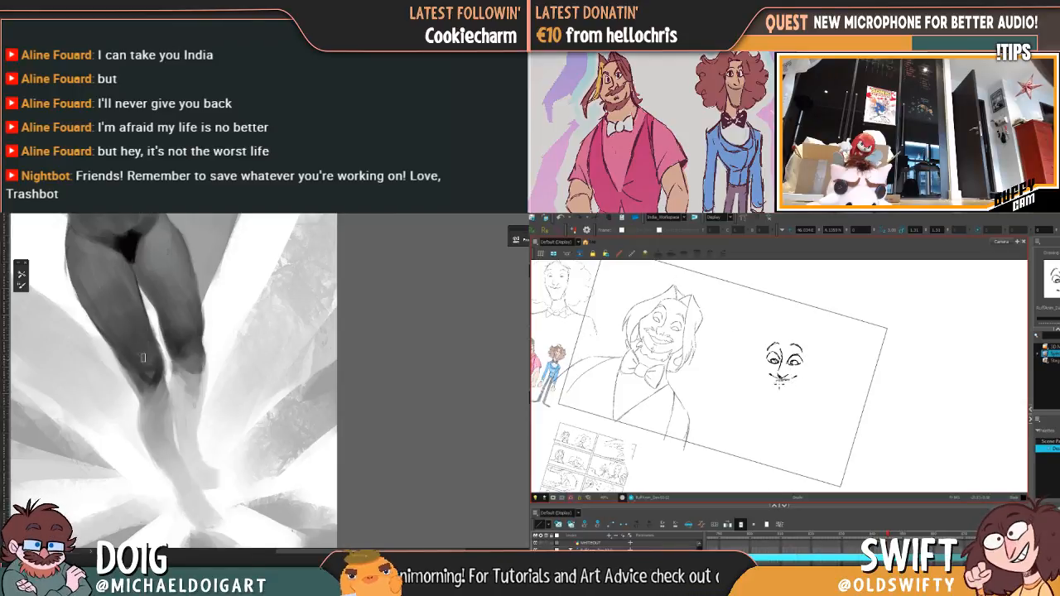
key("f")
key("g")
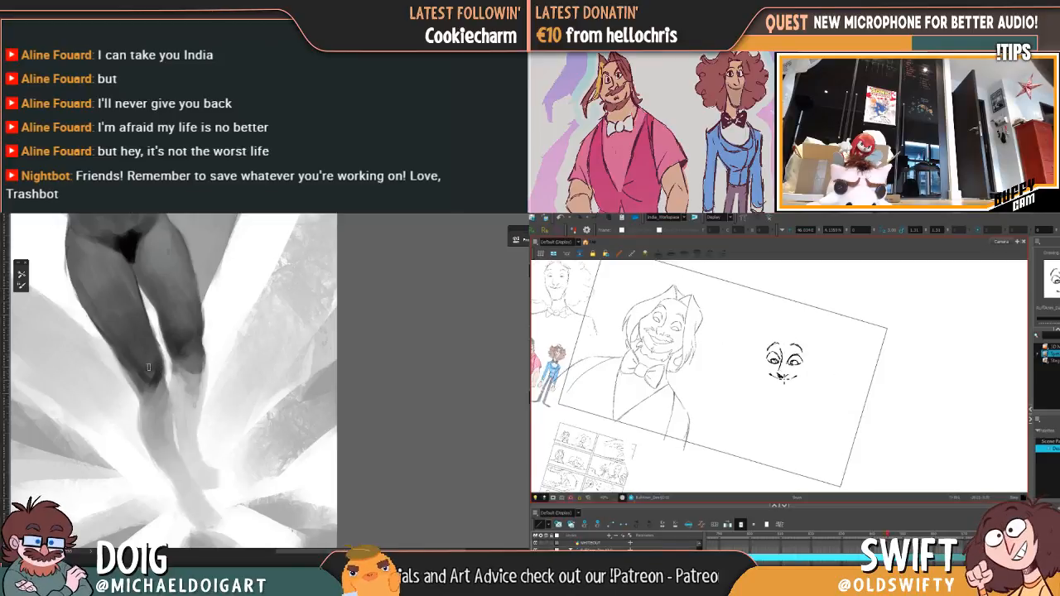
key("f")
key("g")
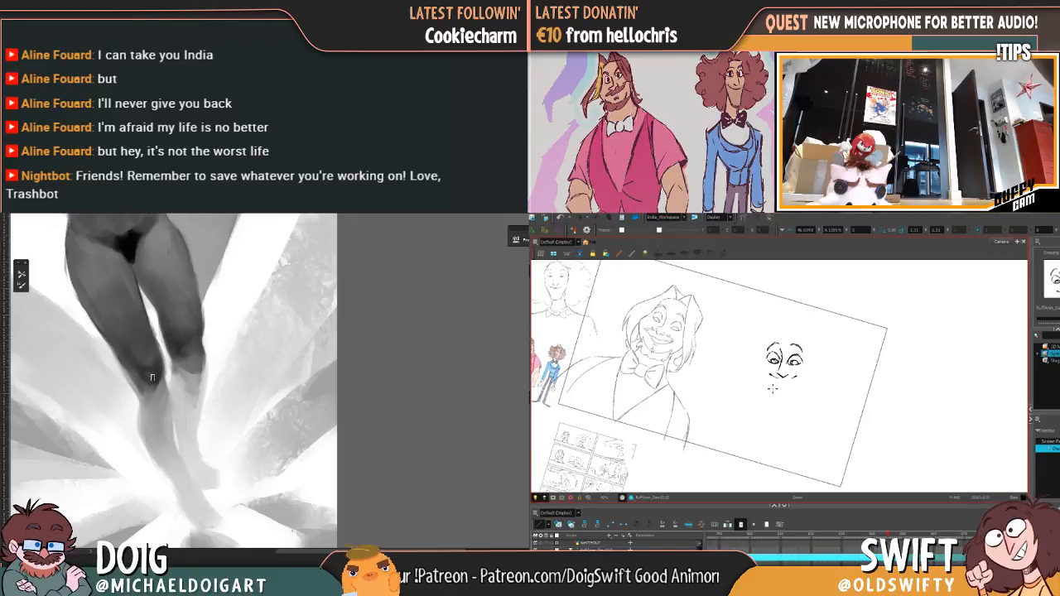
key("f")
key("g")
key("f")
key("g")
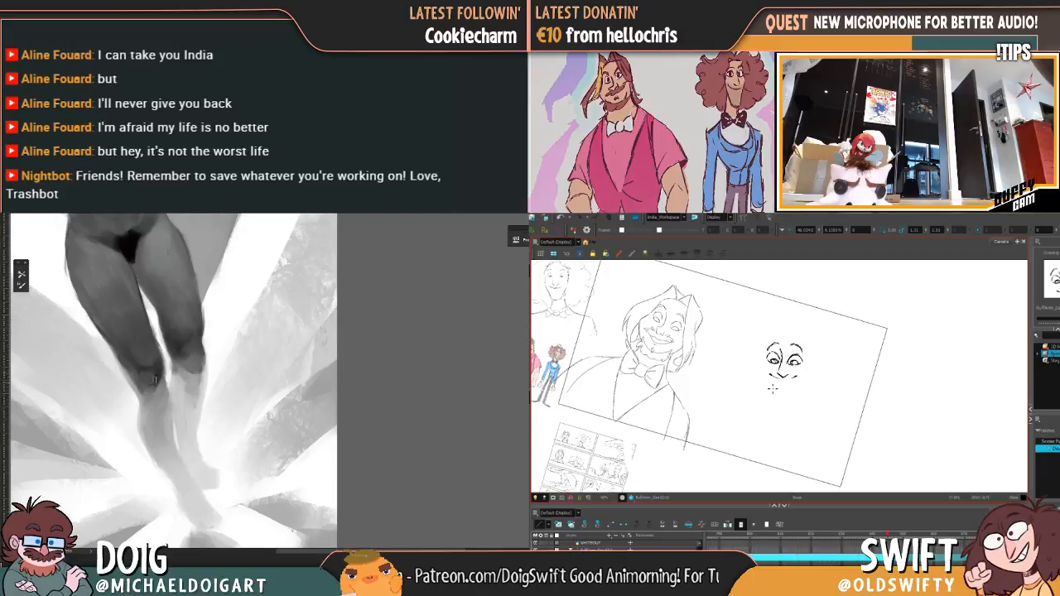
Step: Select the inked mouth and nose-tip strokes and adjust their placement to match the rough drawing
left_click_drag(790, 367, 785, 375)
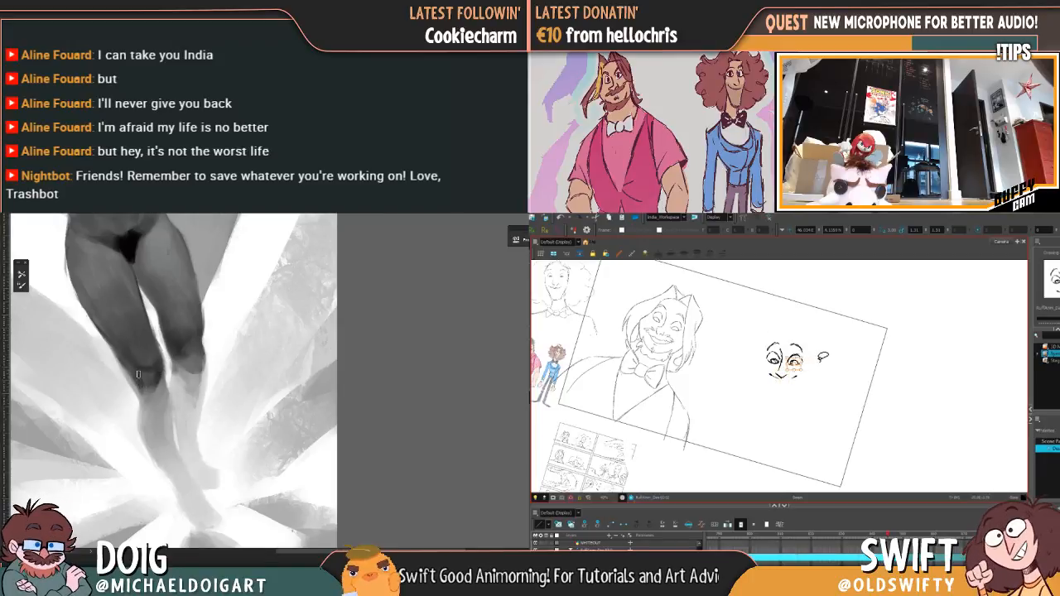
key("f")
key("g")
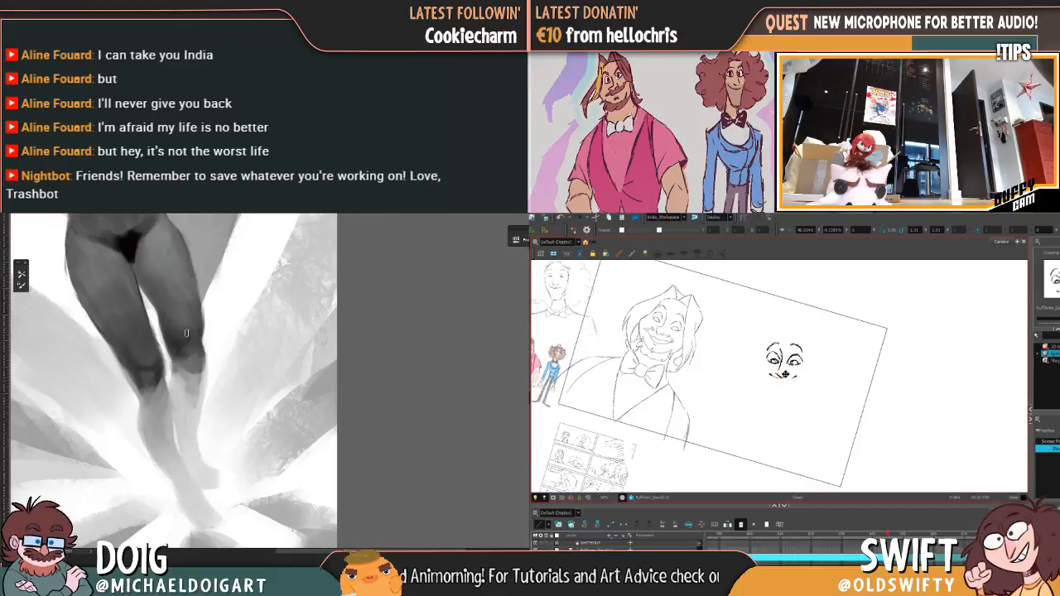
key("f")
key("g")
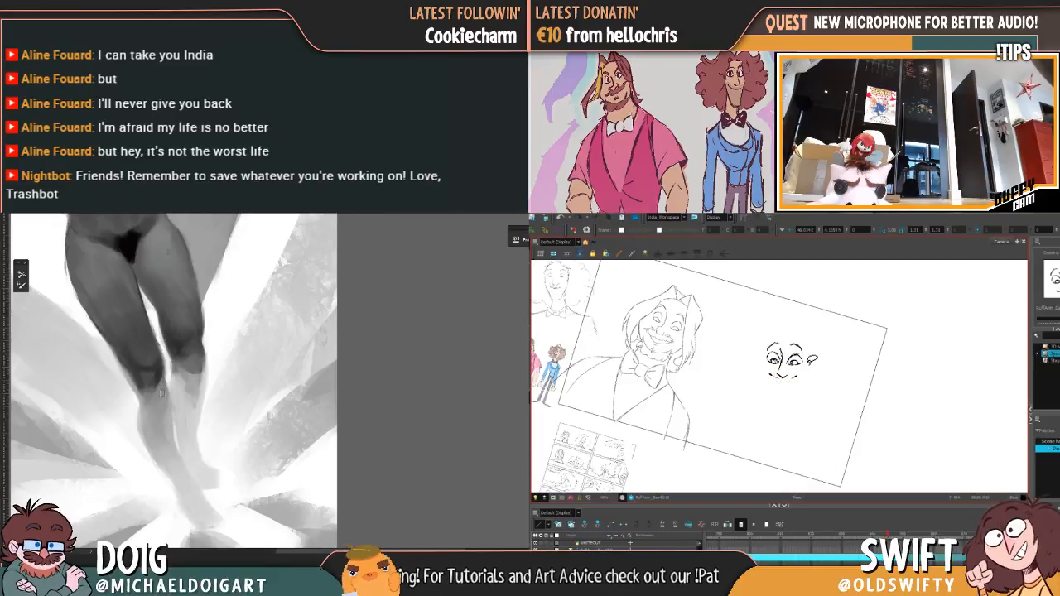
key("f")
key("g")
Step: Select the eye on the viewer's right again and refine its placement while comparing with the rough drawing
left_click(797, 359)
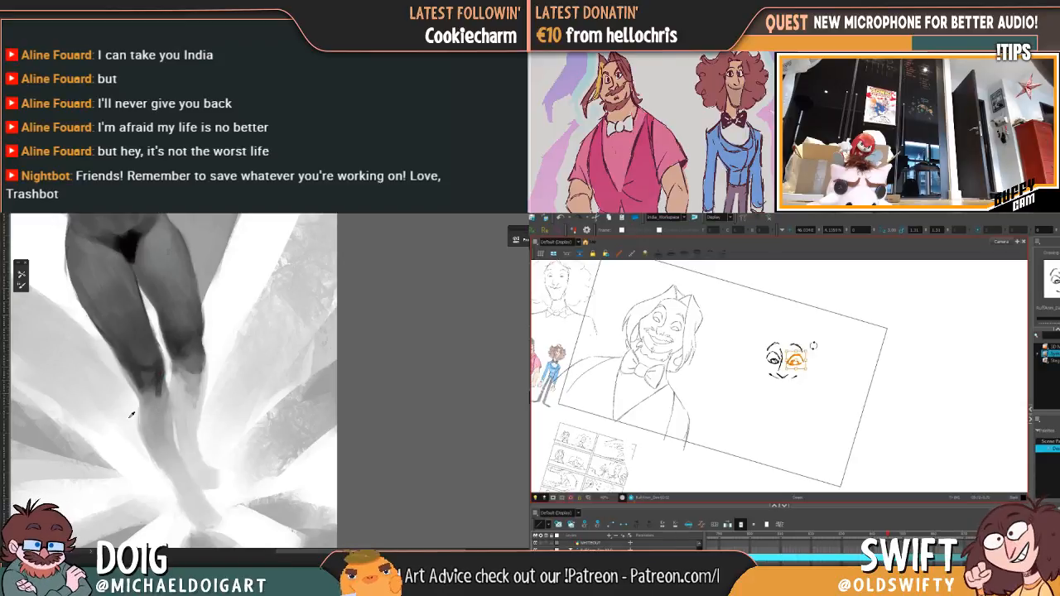
key("f")
key("g")
left_click(795, 363)
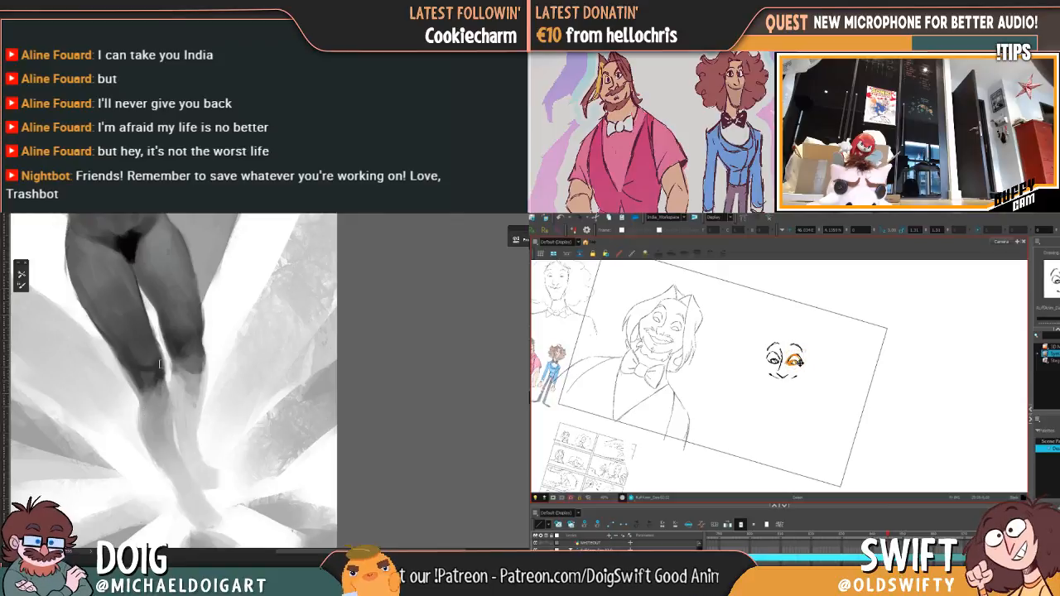
key("f")
key("g")
key("f")
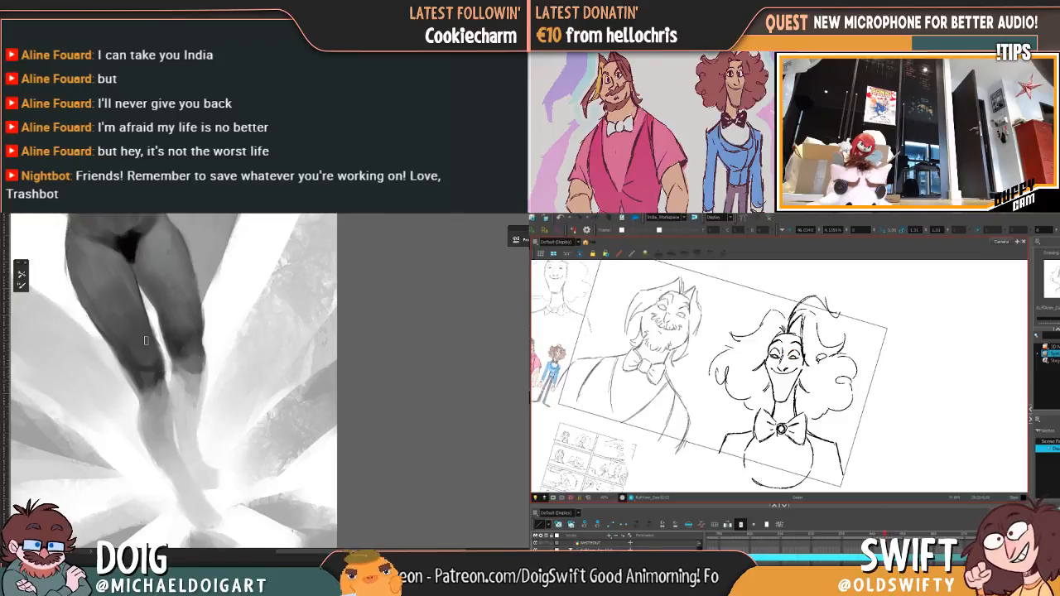
key("g")
key("f")
key("g")
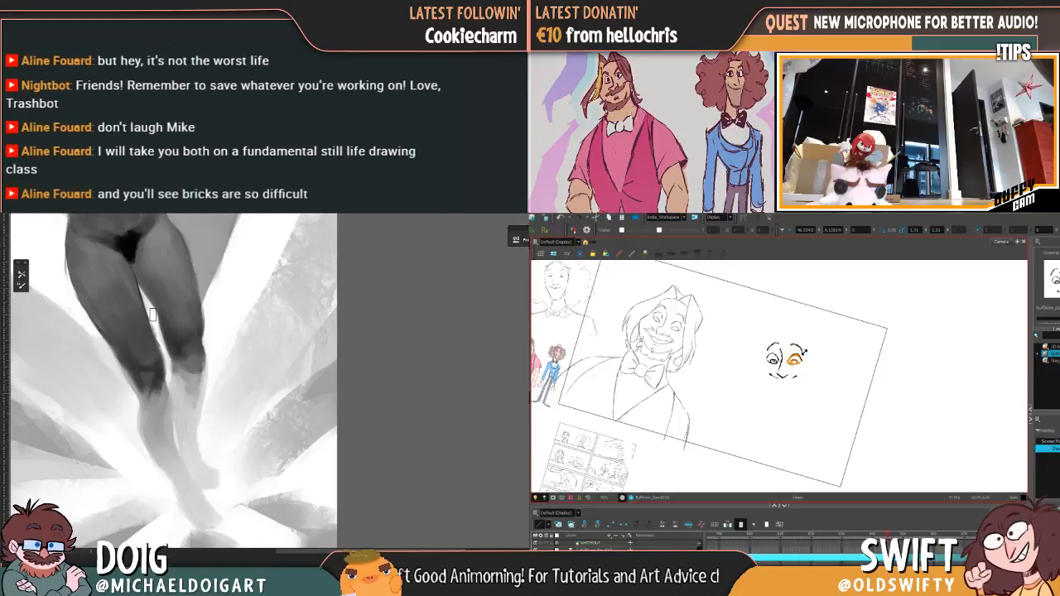
Step: Sample skin tones at the inner edge of the painting's knee on the viewer's left
mouse_move(164, 331)
left_mouse_down()
mouse_move(163, 352)
mouse_move(166, 344)
left_mouse_up()
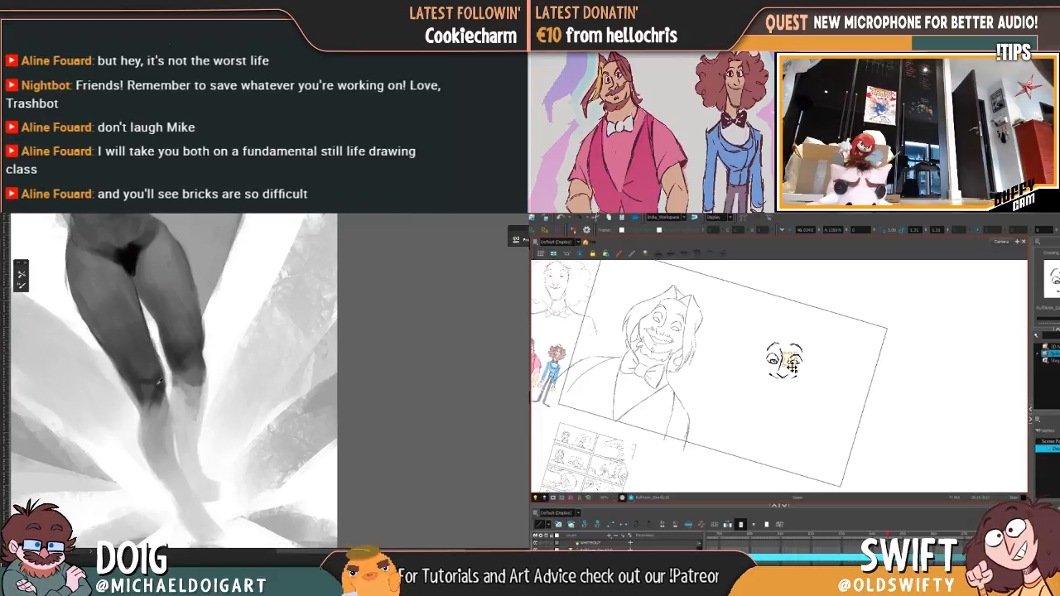
left_click(159, 384, "alt")
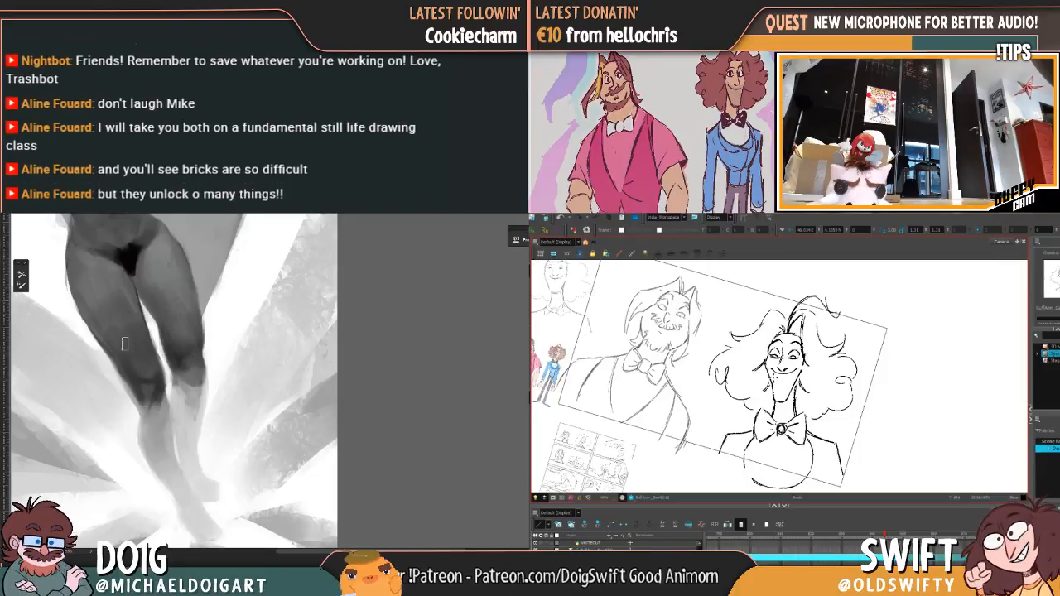
left_click(159, 386, "alt")
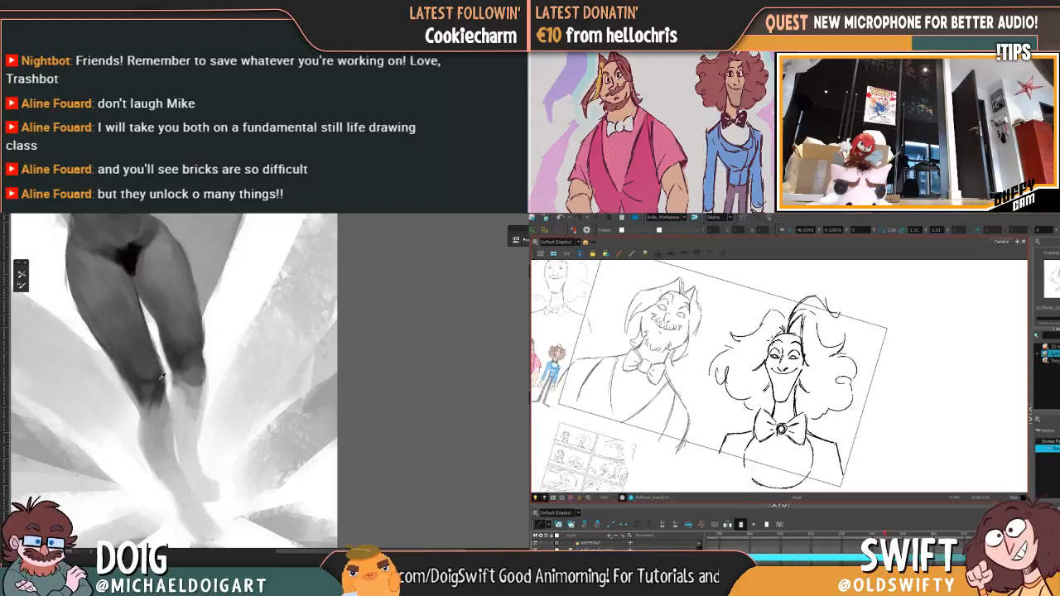
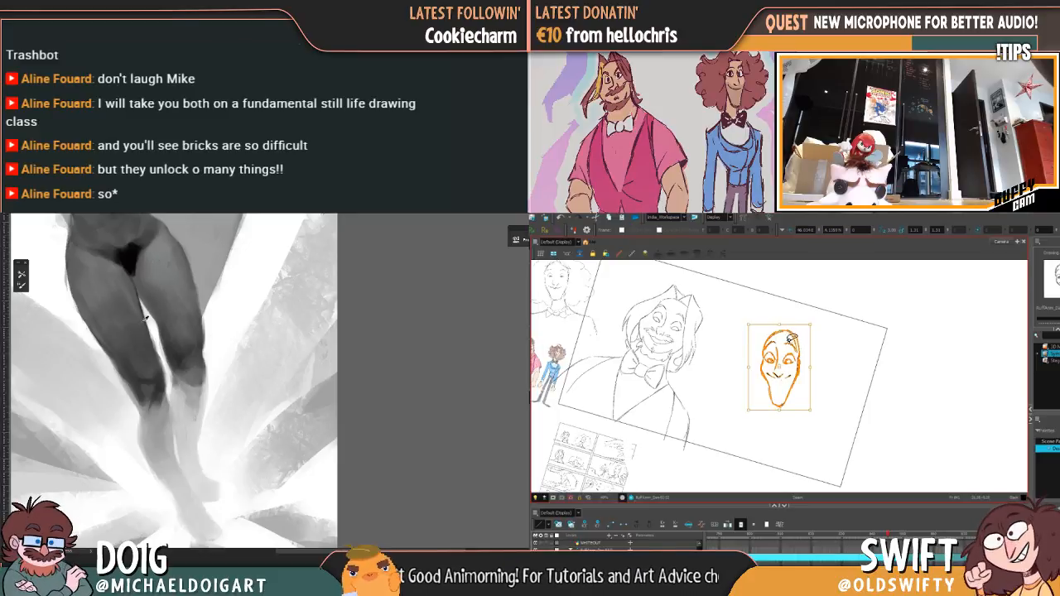
Step: Sketch a box-shaped brick in perspective over the pale background beside the knees in the grayscale painting
key("ctrl+plus")
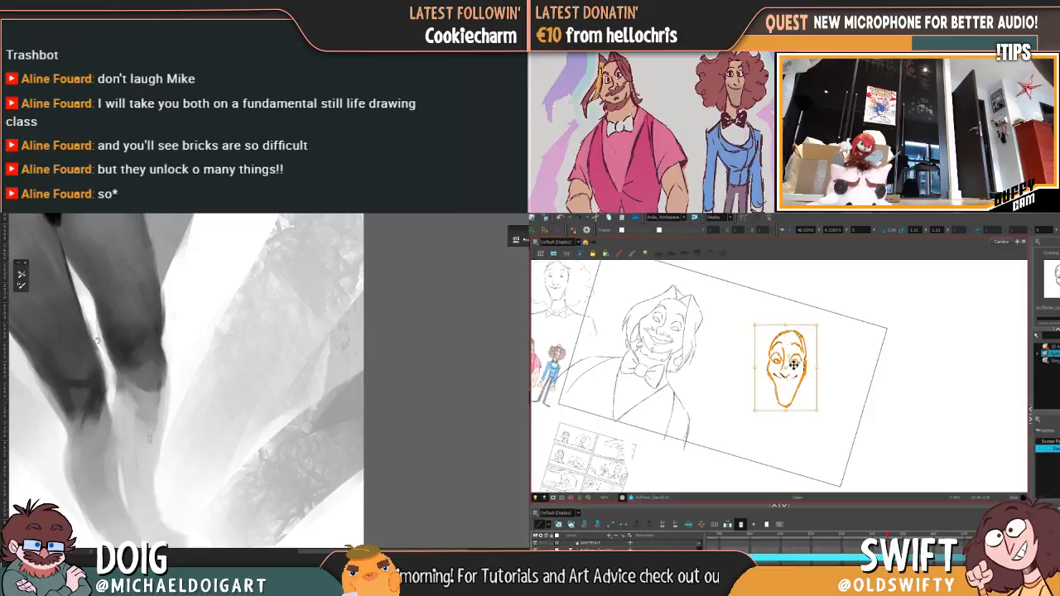
mouse_move(97, 341)
left_mouse_down()
mouse_move(142, 357)
mouse_move(184, 352)
left_mouse_up()
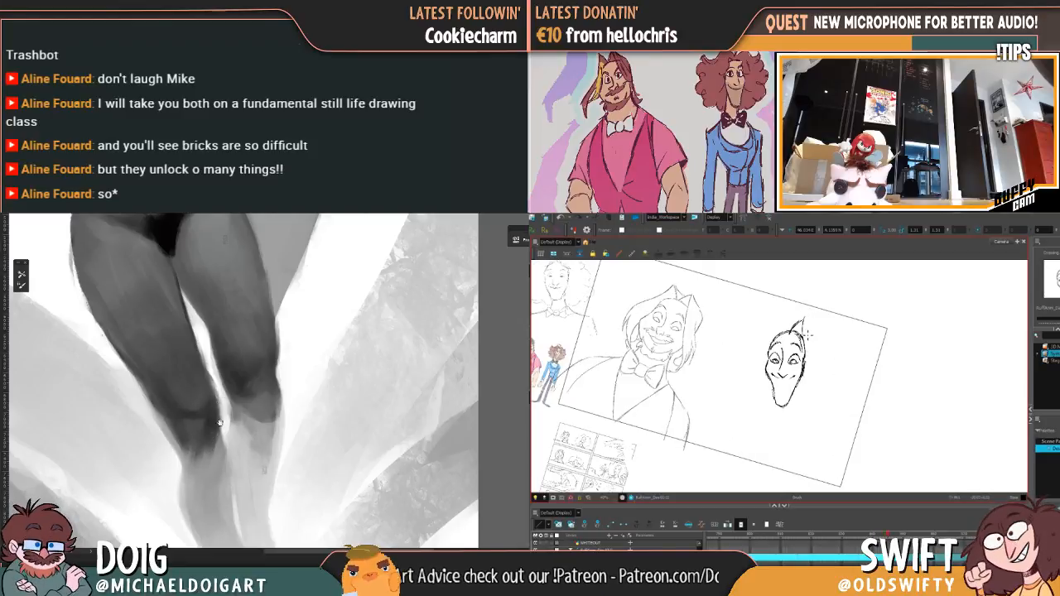
mouse_move(243, 460)
left_mouse_down()
mouse_move(225, 399)
mouse_move(190, 350)
left_mouse_up()
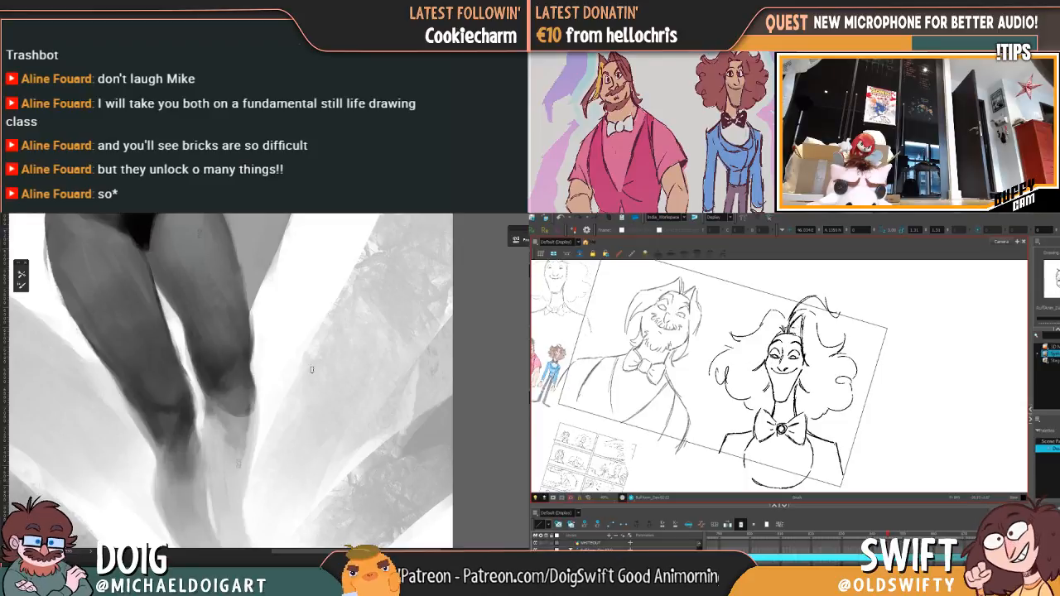
left_click_drag(309, 365, 309, 404)
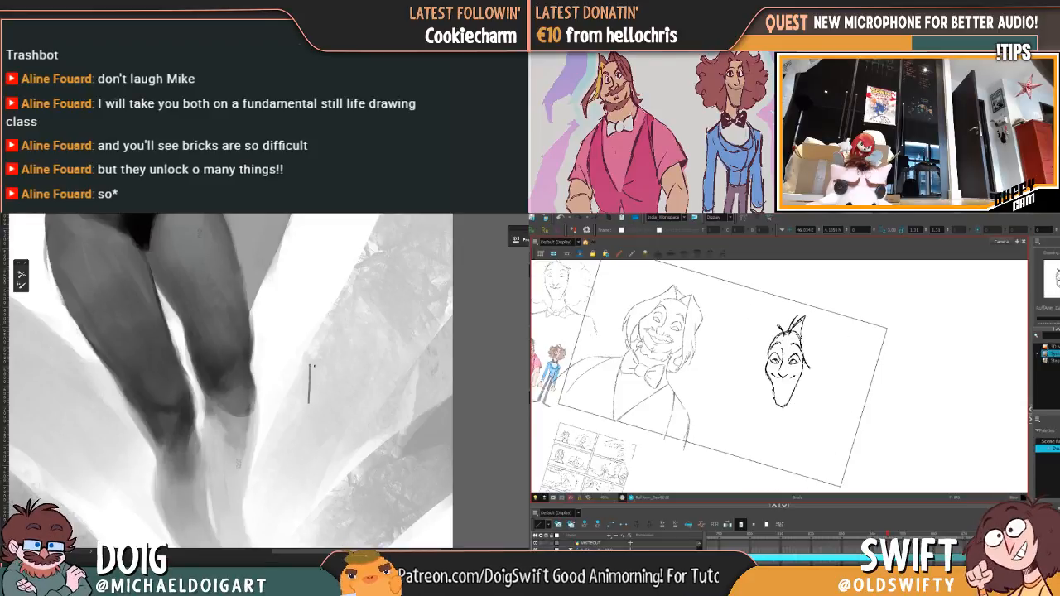
mouse_move(310, 363)
left_mouse_down()
mouse_move(352, 365)
mouse_move(350, 404)
left_mouse_up()
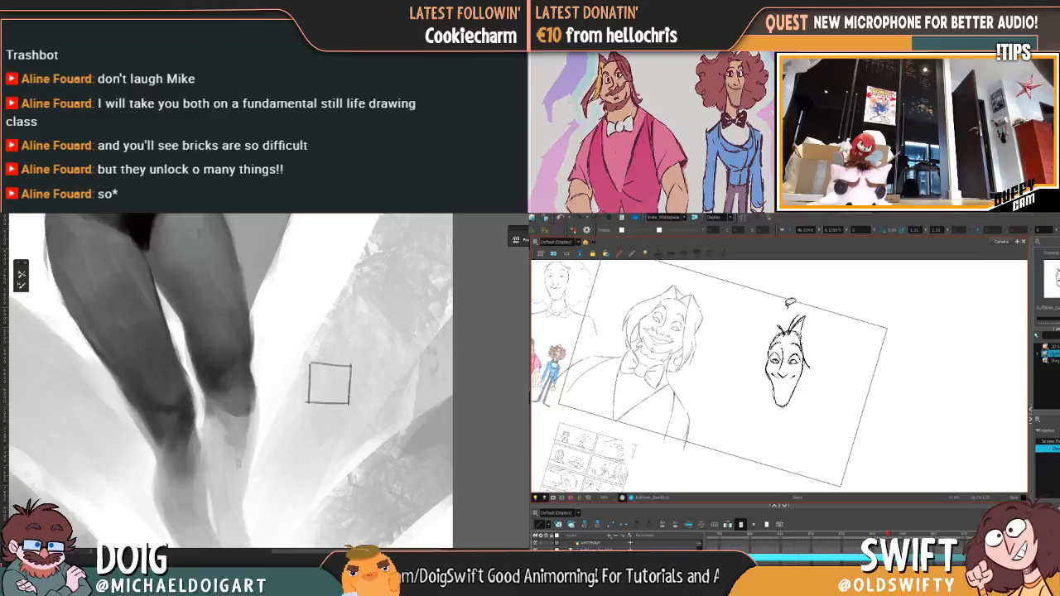
left_click_drag(350, 365, 389, 346)
left_click_drag(350, 403, 386, 383)
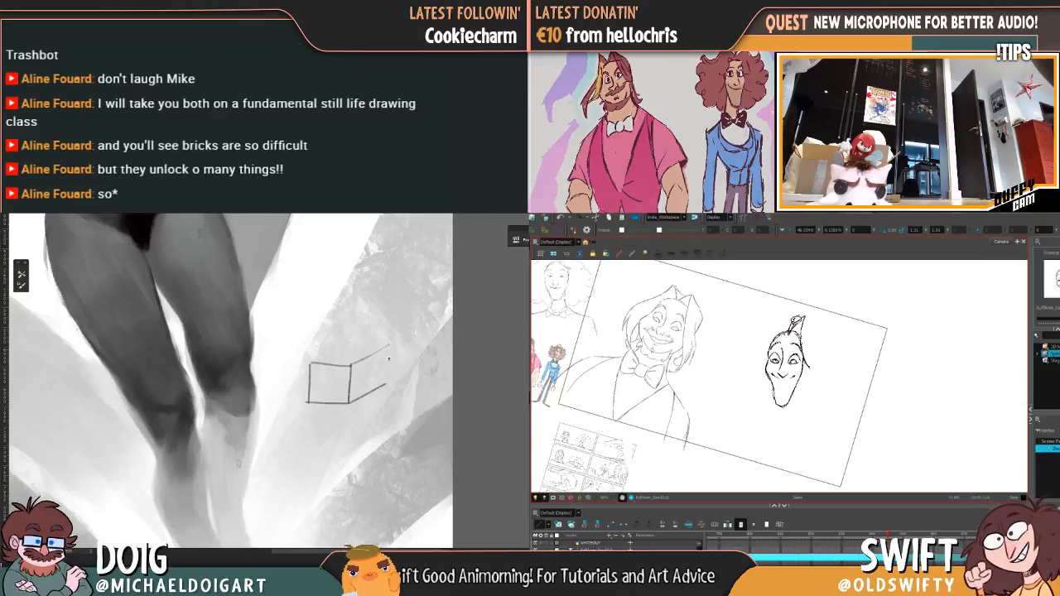
left_click_drag(389, 347, 388, 383)
mouse_move(310, 362)
left_mouse_down()
mouse_move(387, 344)
mouse_move(362, 352)
left_mouse_up()
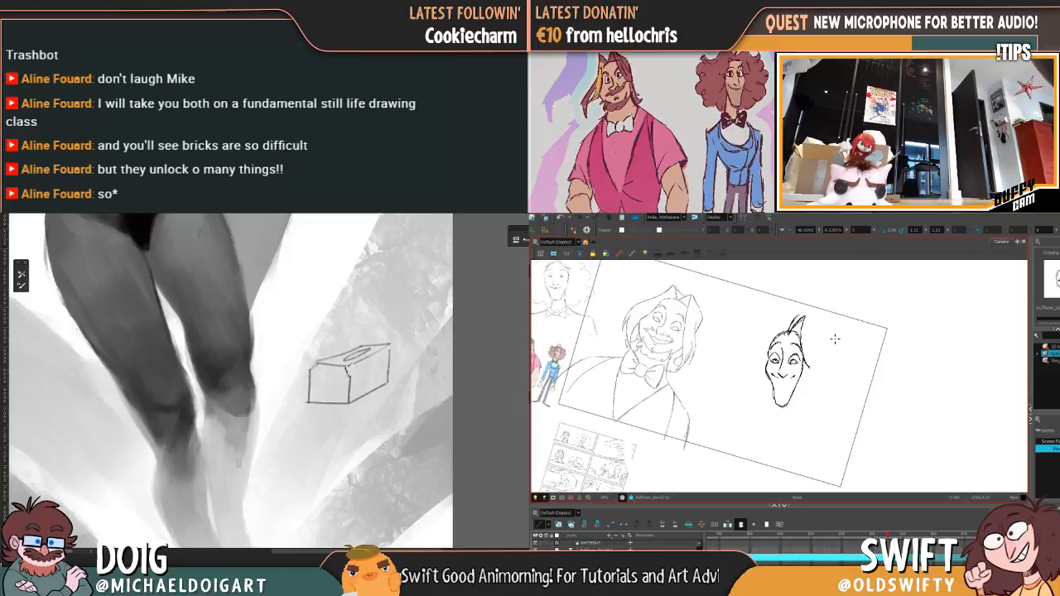
Step: Compare the inked face and hair tuft with the rough curly-hair drawing
scroll(342, 335, "down", 1)
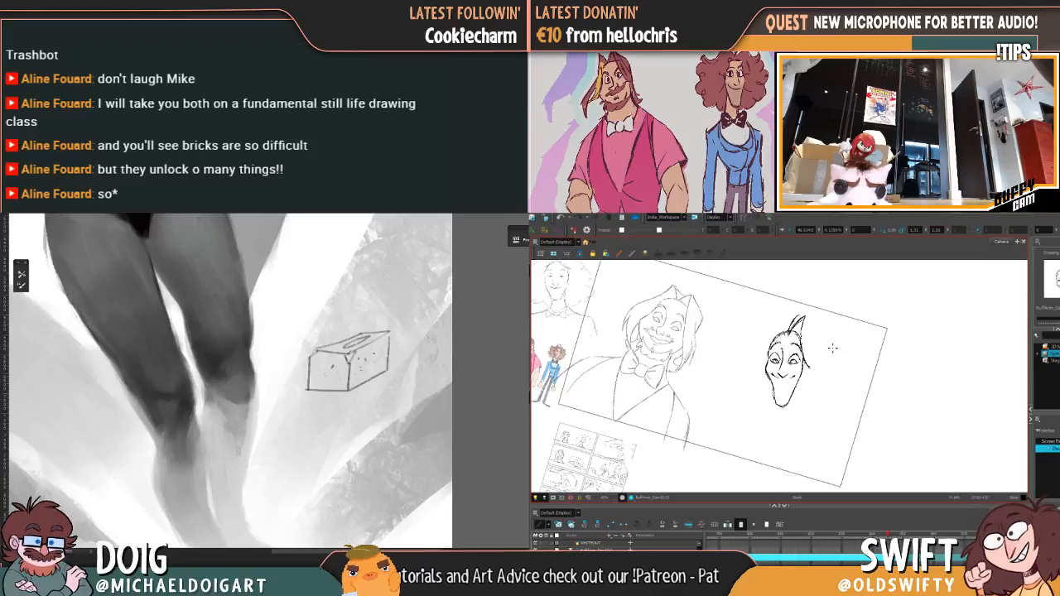
left_click_drag(335, 391, 300, 406)
key("f")
key("g")
key("f")
key("g")
key("f")
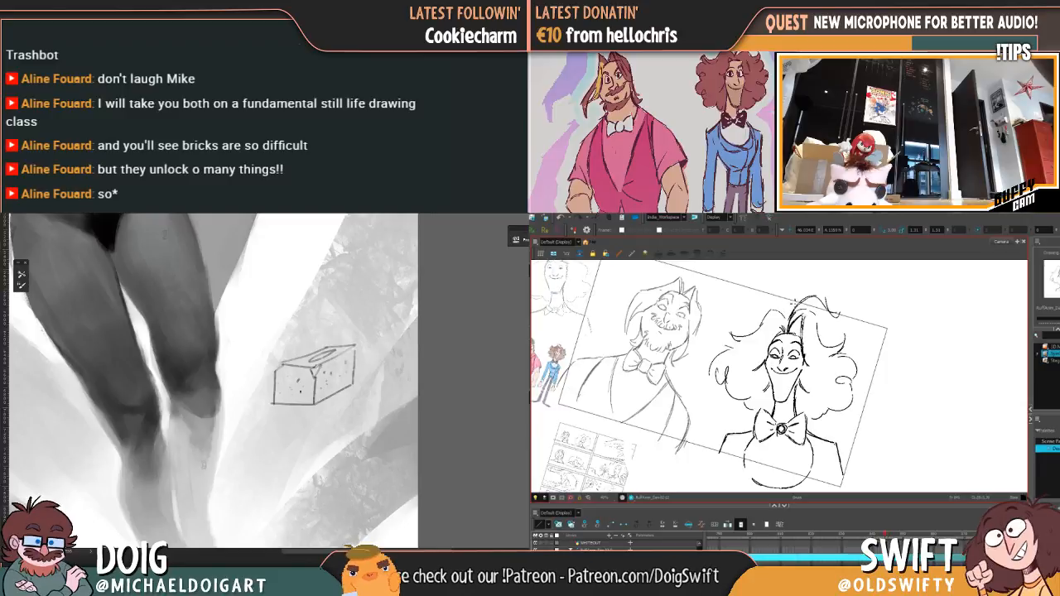
key("g")
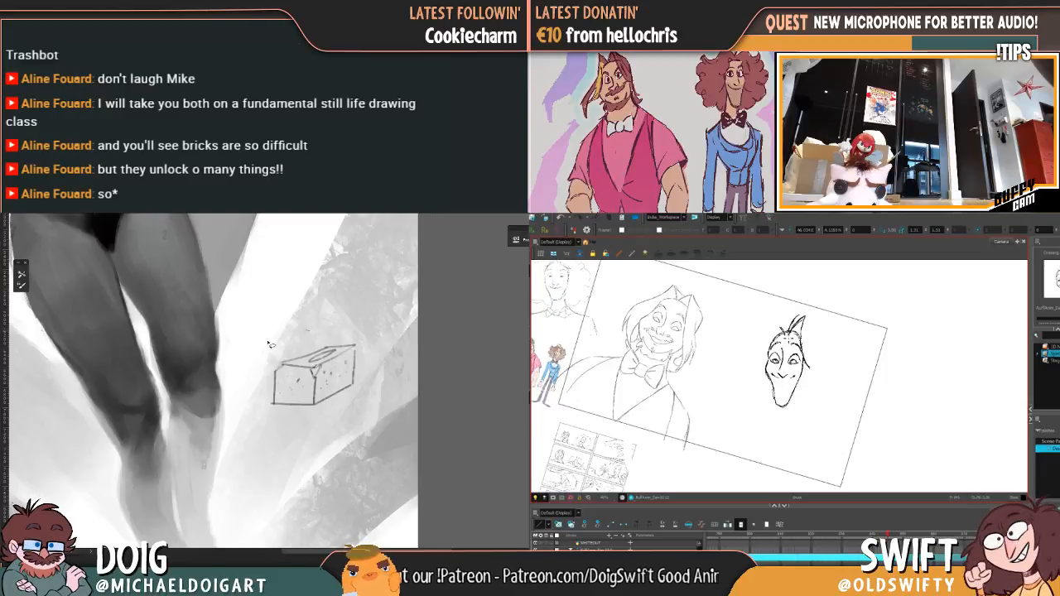
Step: Select the area around the brick sketch, delete the sketch and clear the selection
left_click_drag(299, 331, 294, 340)
key("f")
key("g")
key("f")
key("g")
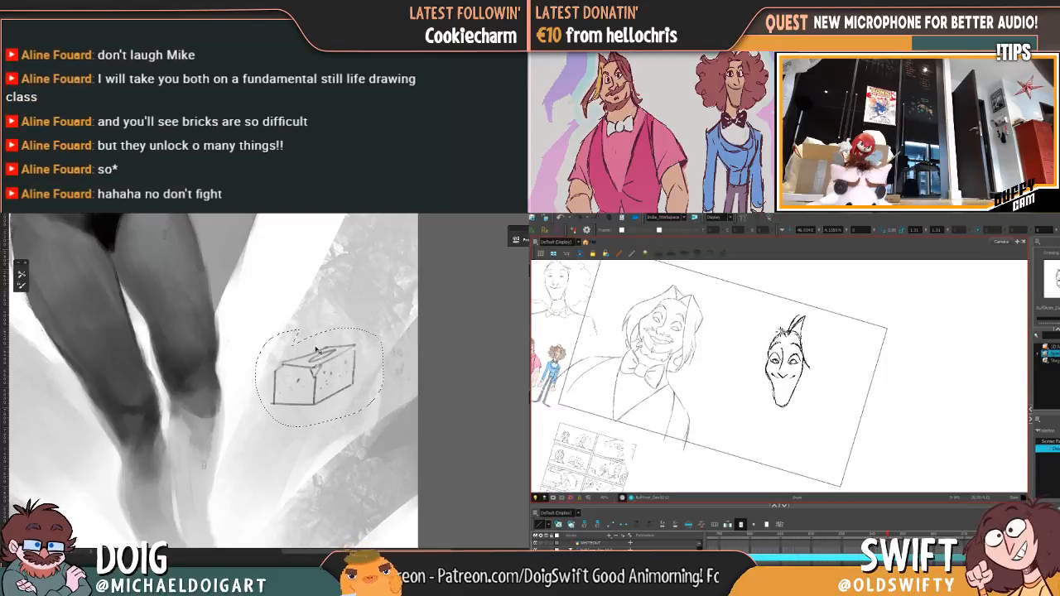
key("Delete")
key("ctrl+d")
Step: Start the front face of a second brick on the background while checking the rough hair drawing
key("f")
key("g")
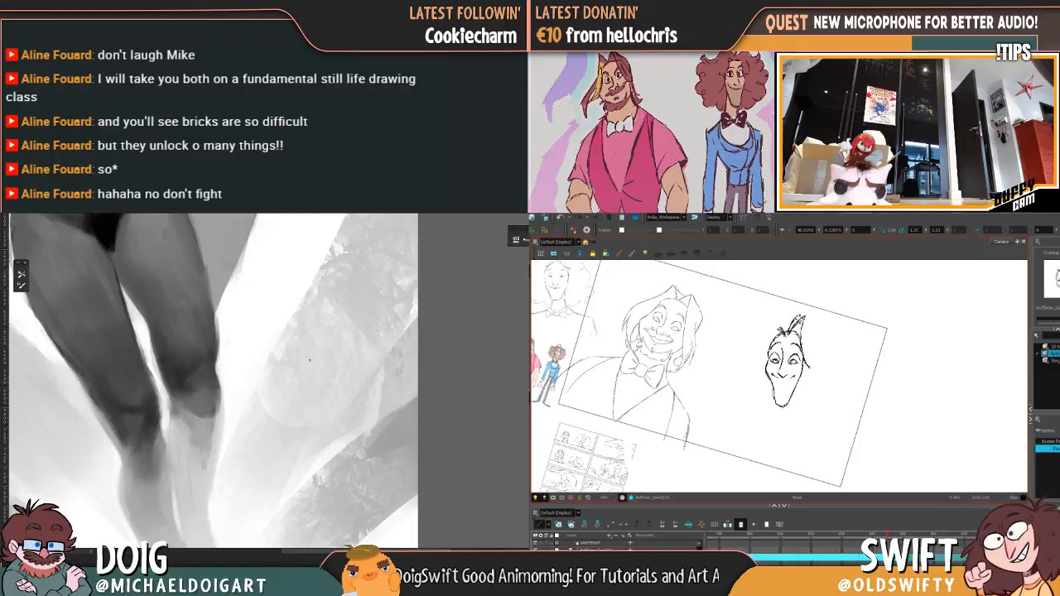
key("f")
key("g")
left_click_drag(296, 360, 294, 403)
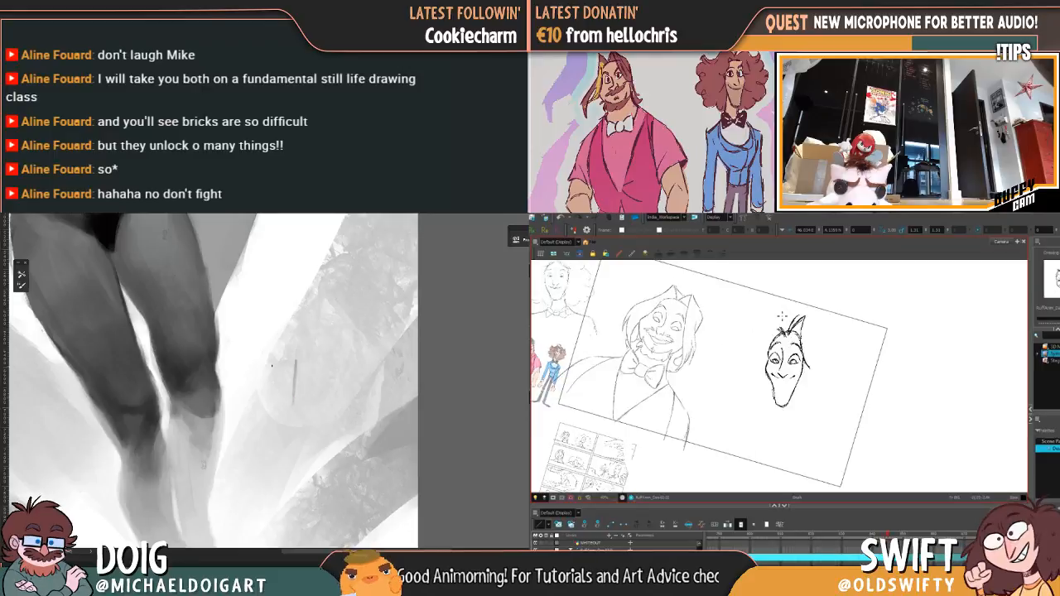
key("f")
mouse_move(268, 364)
left_mouse_down()
mouse_move(296, 362)
mouse_move(260, 398)
left_mouse_up()
key("g")
key("f")
key("g")
Step: Ink the hair outline sweeping from the crown toward the viewer's left while extending the second brick's receding side
left_click_drag(765, 319, 774, 311)
left_click_drag(261, 398, 290, 396)
left_click_drag(779, 312, 755, 336)
key("f")
key("g")
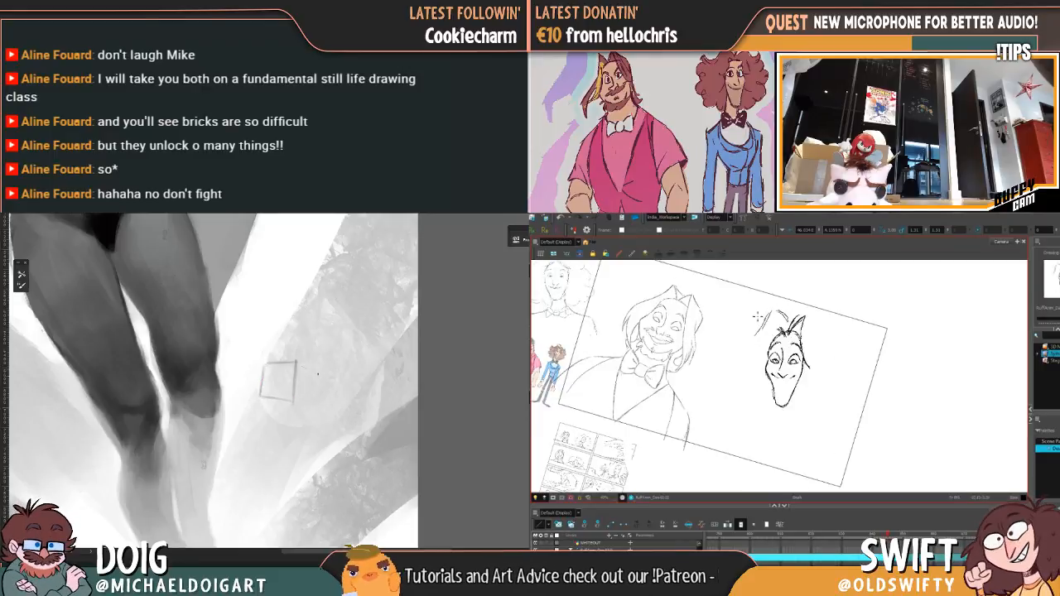
key("f")
key("g")
left_click_drag(296, 362, 341, 396)
left_click_drag(755, 334, 732, 334)
left_click_drag(340, 390, 337, 404)
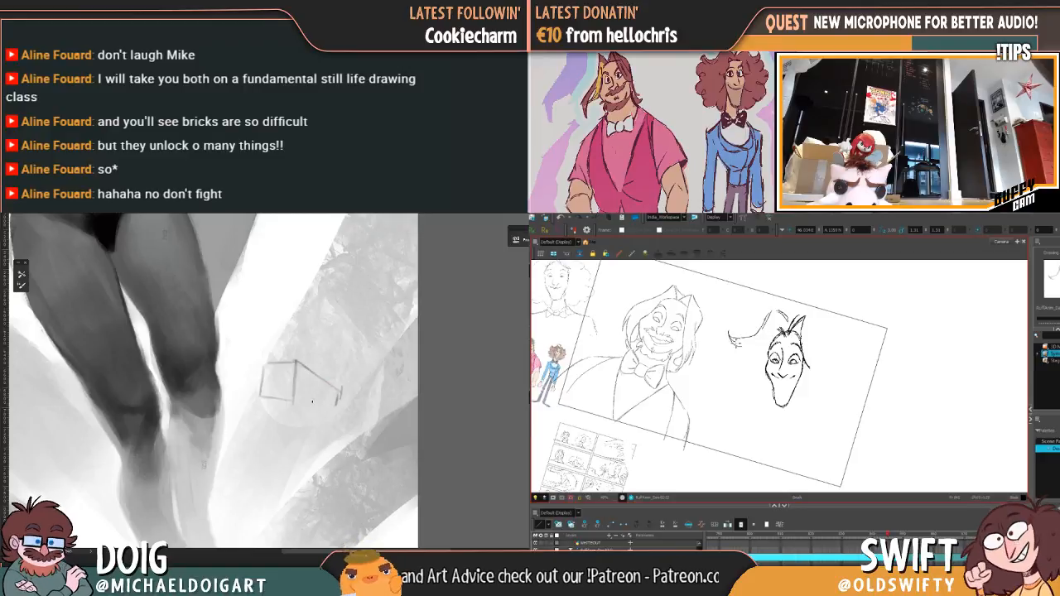
Step: Close the lower edge of the second brick's receding side while checking the hair against the rough drawing
key("f")
mouse_move(296, 362)
left_mouse_down()
mouse_move(295, 401)
mouse_move(328, 406)
left_mouse_up()
key("g")
key("f")
key("g")
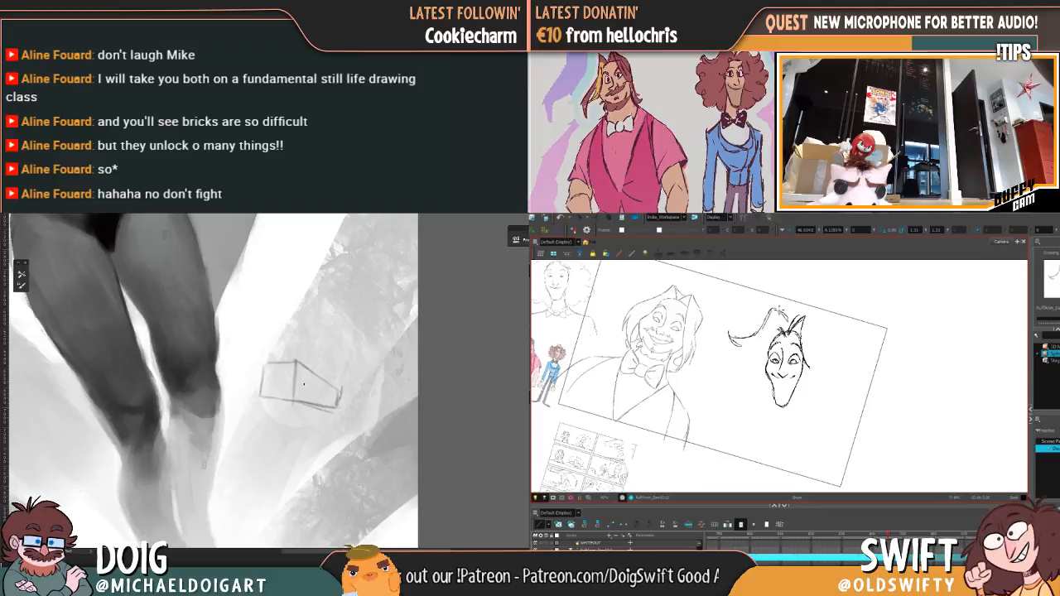
Step: Ink the curls down the viewer's-left side of the hair, matching their placement to the rough drawing
key("period")
key("comma")
key("period")
key("comma")
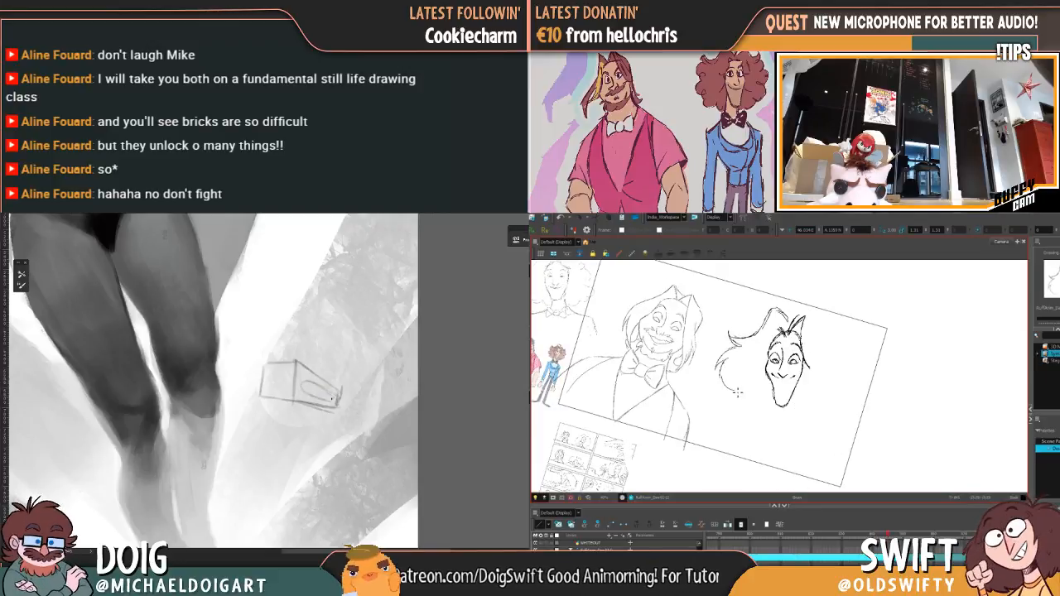
left_click_drag(737, 393, 737, 391)
key("period")
key("comma")
key("period")
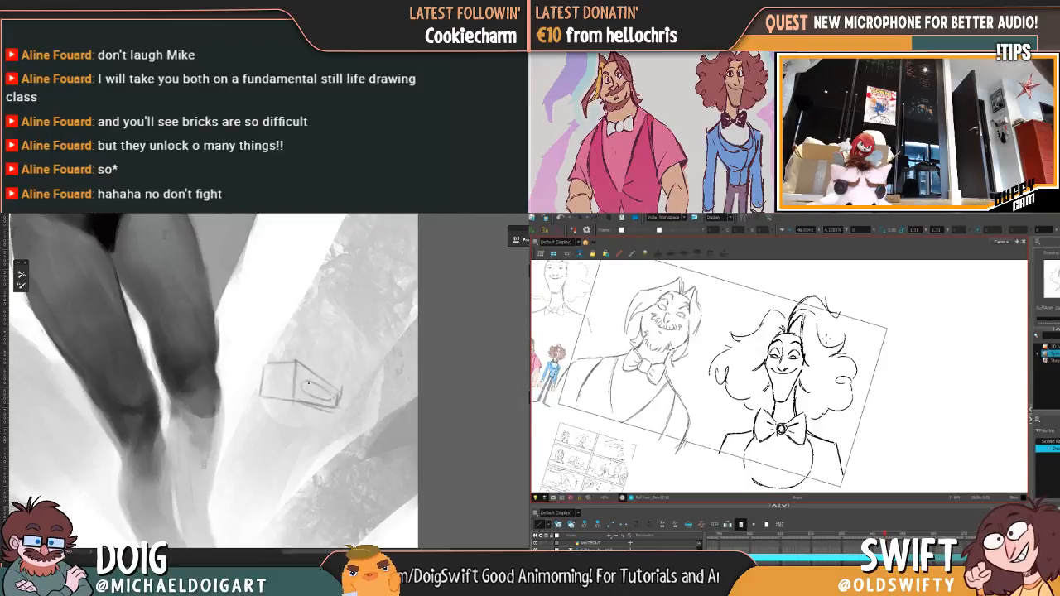
key("comma")
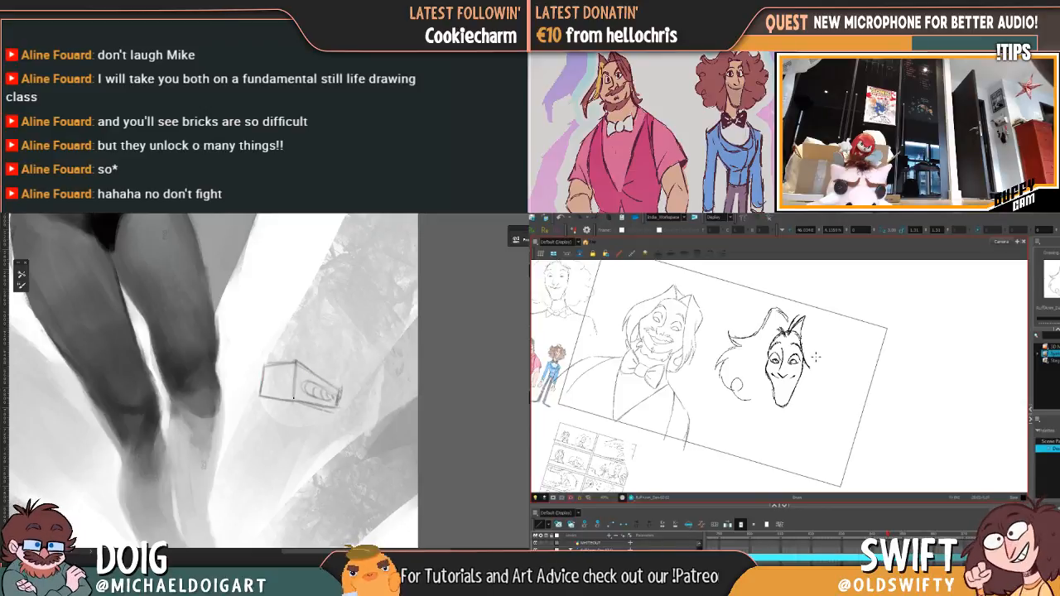
key("period")
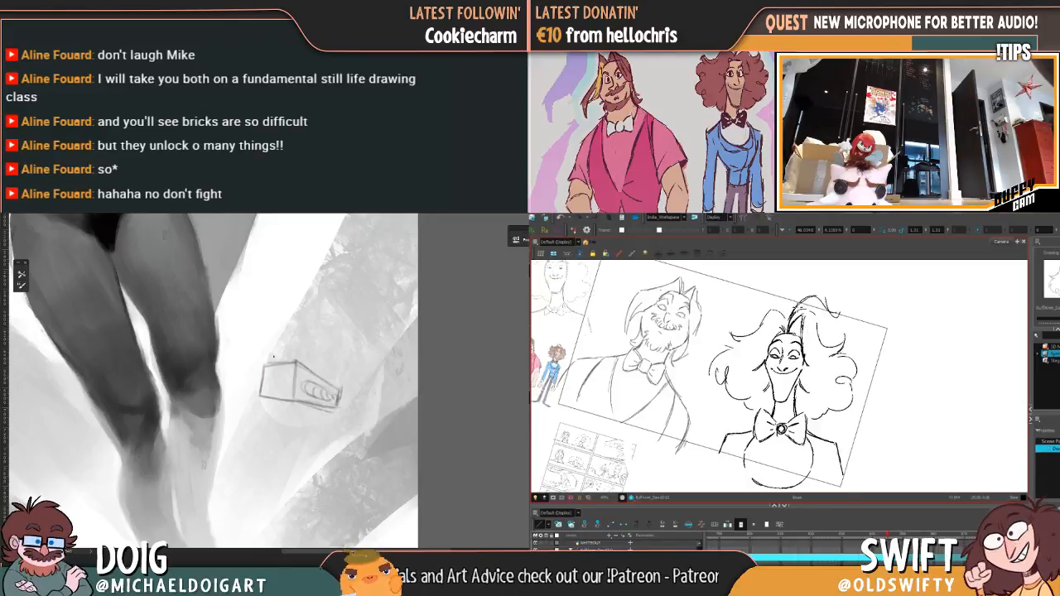
key("comma")
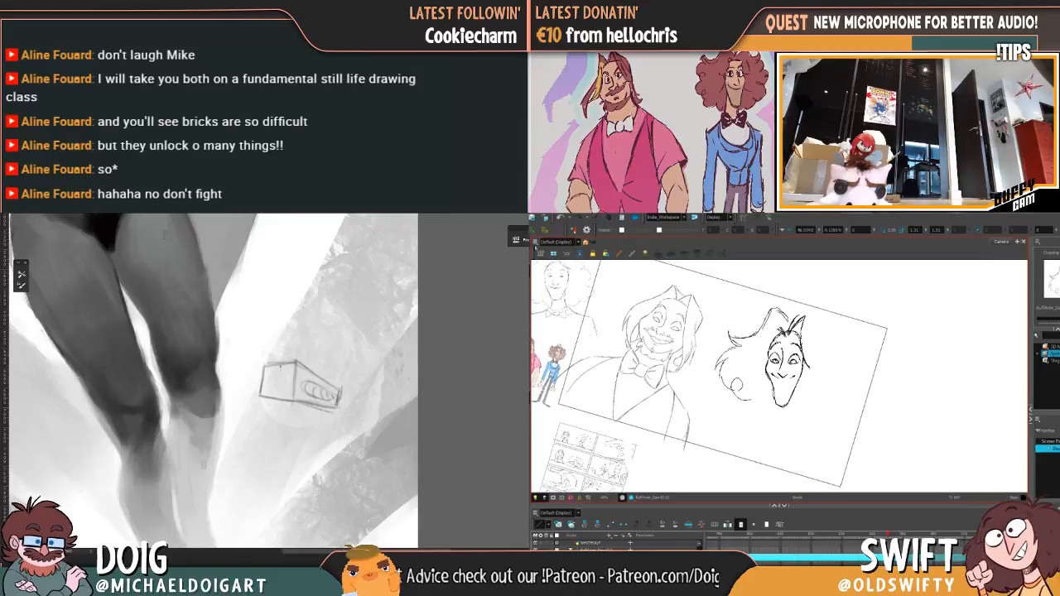
Step: Clean up the strokes at the hair's crown and delete the second brick sketch from the painting
mouse_move(777, 303)
left_mouse_down()
mouse_move(787, 307)
mouse_move(779, 314)
left_mouse_up()
mouse_move(271, 384)
left_mouse_down()
mouse_move(290, 376)
mouse_move(331, 391)
mouse_move(289, 398)
left_mouse_up()
key("Delete")
left_click_drag(775, 312, 792, 321)
left_click_drag(289, 398, 320, 372)
key("Delete")
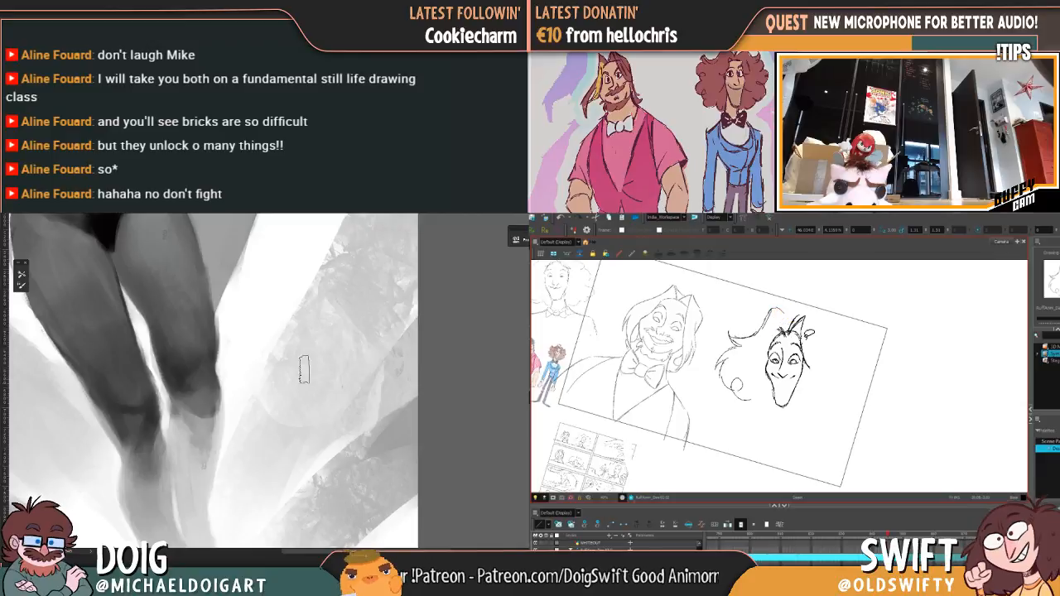
Step: Select the hair stroke rising to the crown on the viewer's left and refine its shape against the rough drawing
mouse_move(241, 371)
left_mouse_down()
mouse_move(268, 387)
mouse_move(221, 378)
left_mouse_up()
left_click(771, 309)
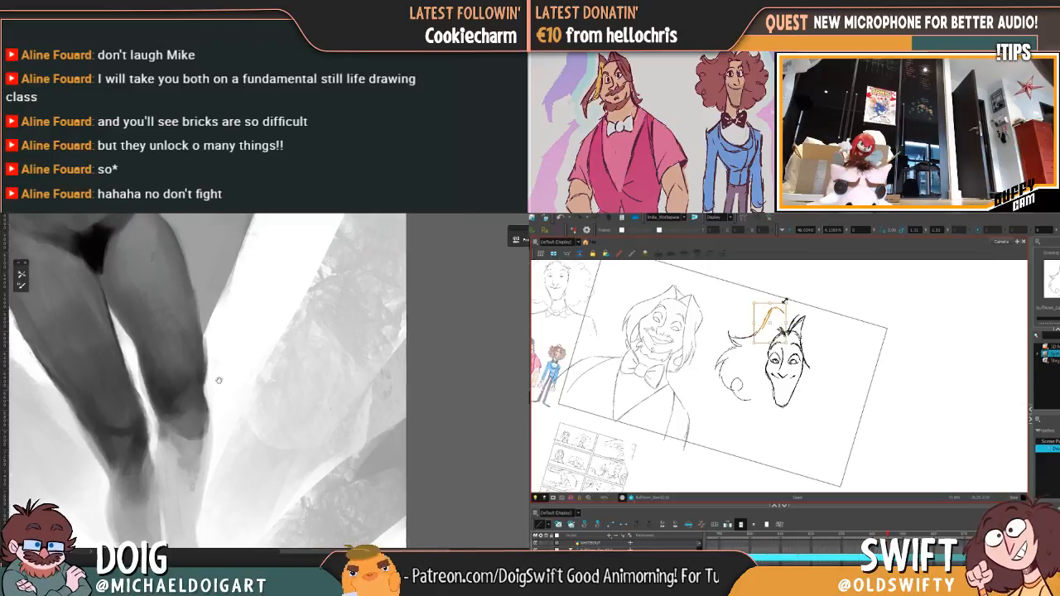
left_click_drag(770, 303, 769, 307)
mouse_move(170, 380)
left_mouse_down()
mouse_move(222, 406)
mouse_move(168, 370)
left_mouse_up()
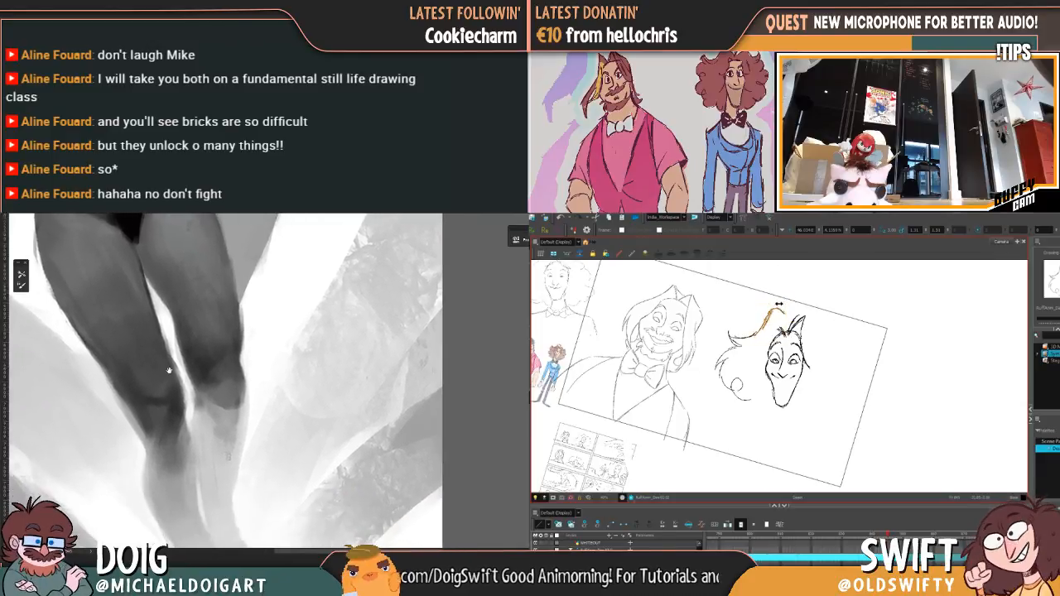
left_click(800, 294)
key("f")
key("g")
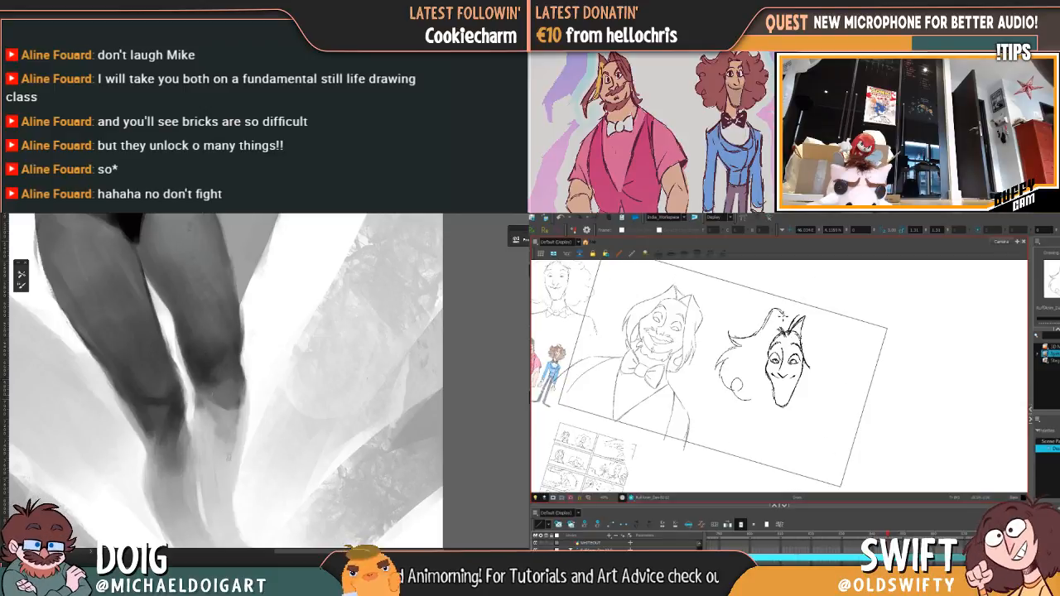
Step: Try inking an arching lock from the crown toward the viewer's right and remove its redundant stroke
mouse_move(795, 319)
left_mouse_down()
mouse_move(822, 325)
mouse_move(821, 322)
left_mouse_up()
key("f")
key("g")
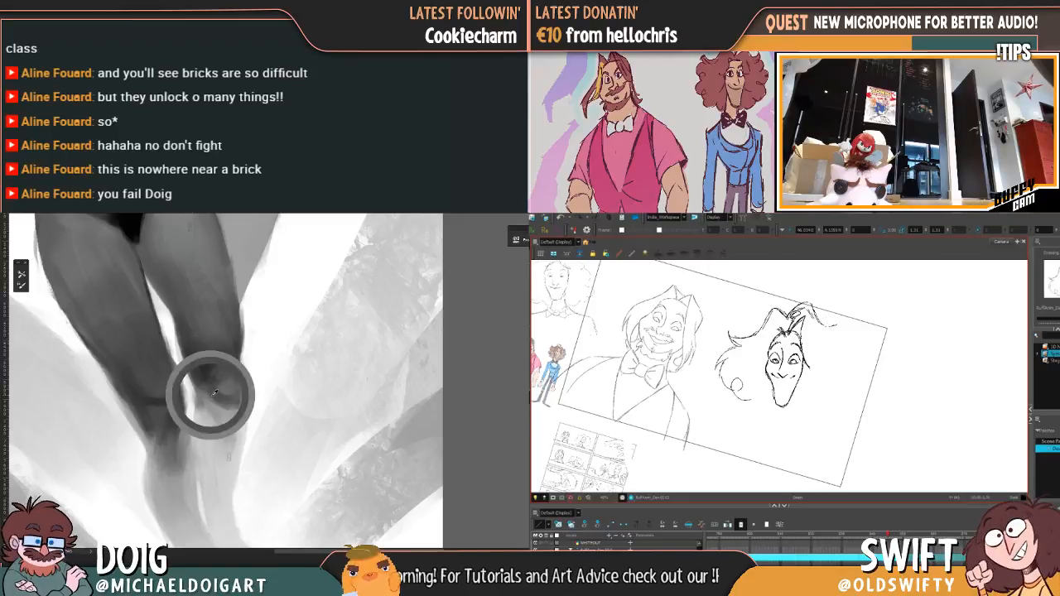
left_click(813, 314)
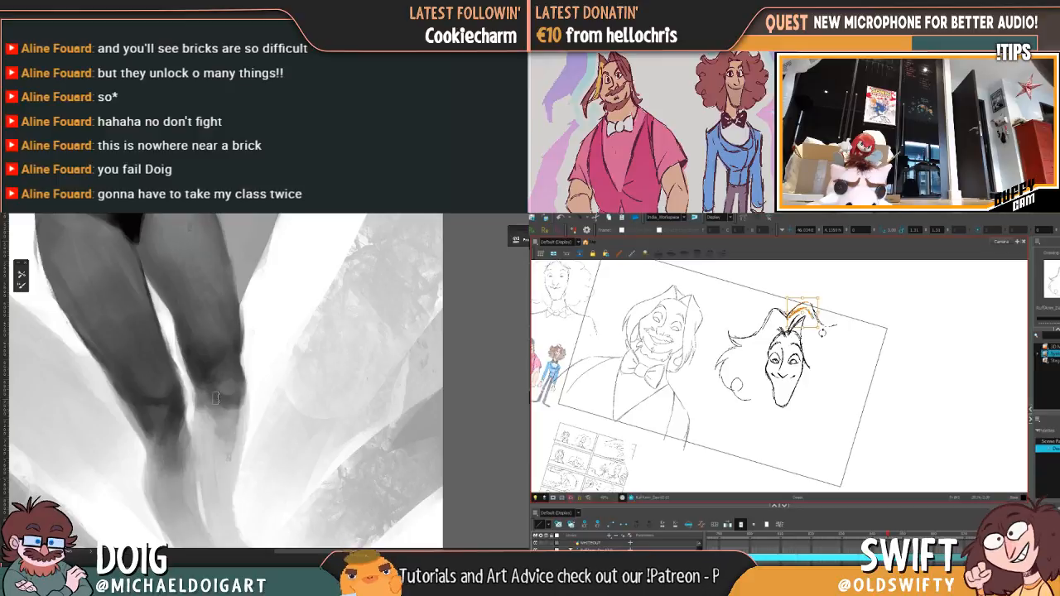
key("Delete")
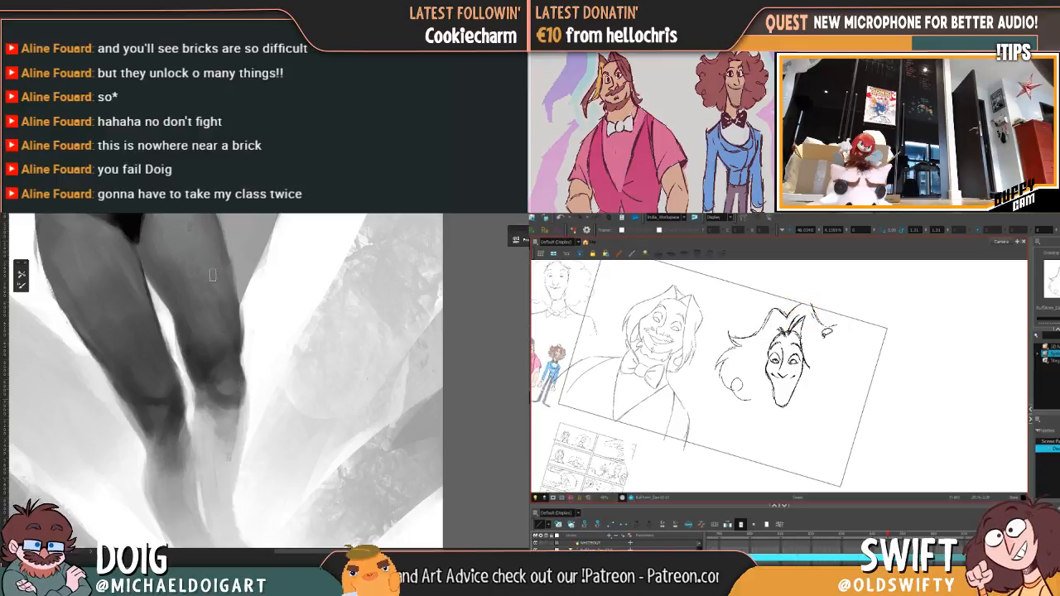
Step: Shade the kneecap and the underside of the painting's knee on the viewer's right with sampled tones
left_click_drag(230, 398, 237, 361)
left_click(222, 357, "alt")
key(".")
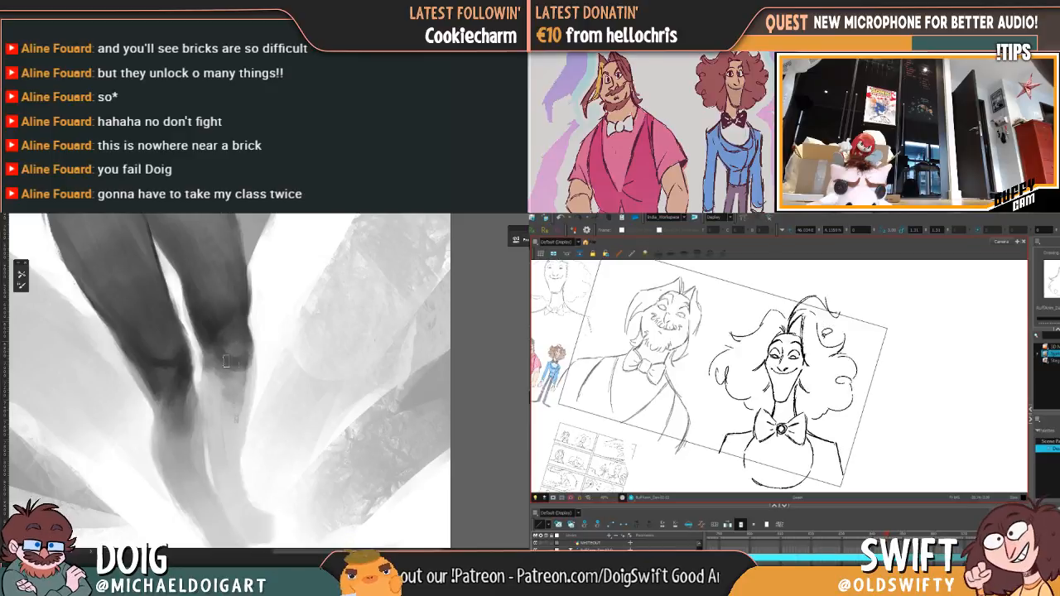
key(".")
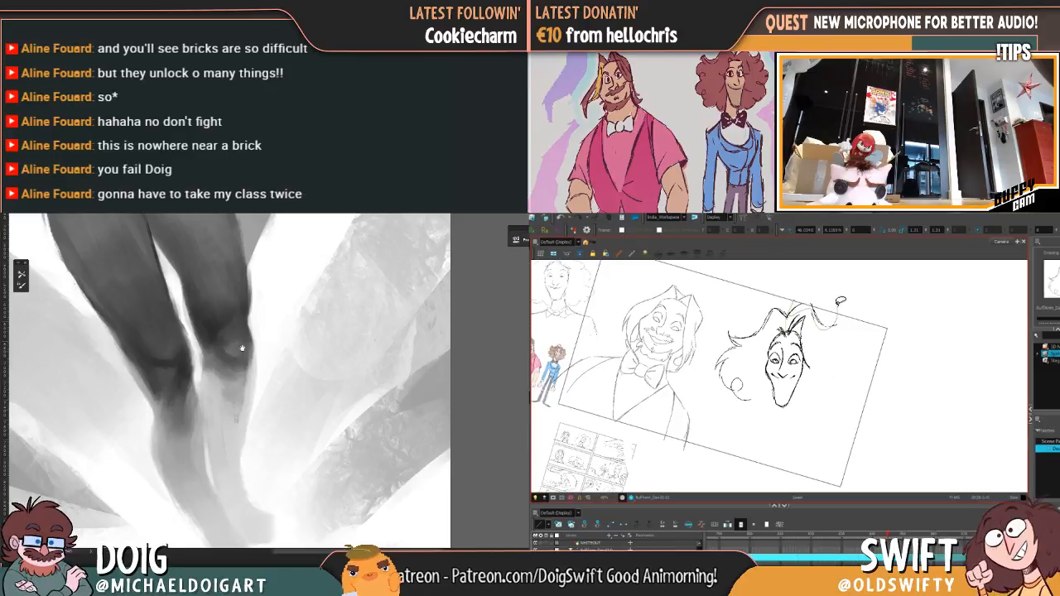
left_click_drag(240, 348, 237, 368)
left_click(220, 377, "alt")
left_click(212, 352, "alt")
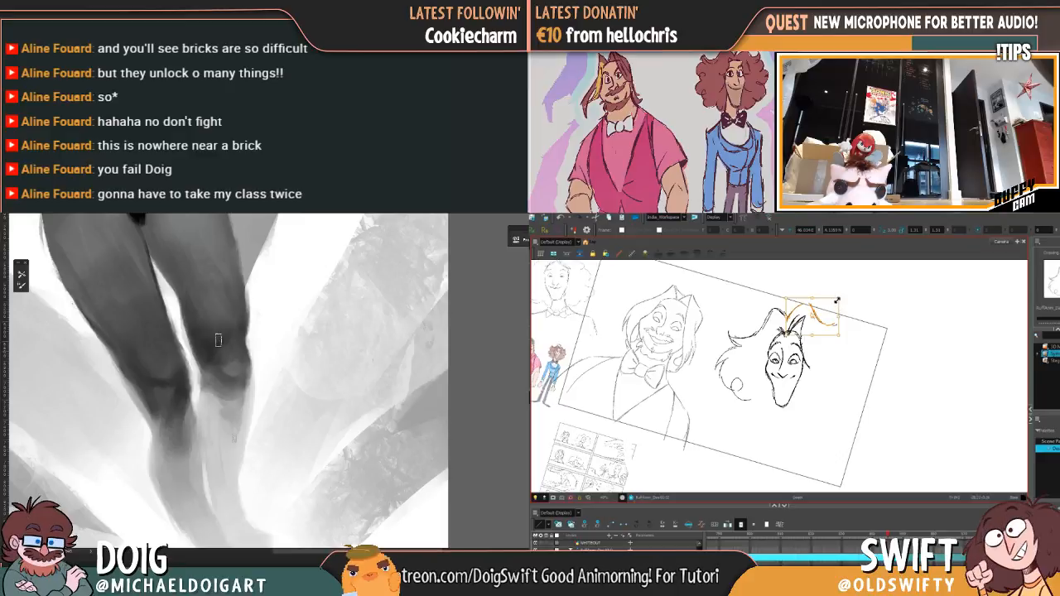
Step: Try resizing and repositioning the arching lock on the viewer's right, and delete its strokes
mouse_move(838, 300)
left_mouse_down()
mouse_move(814, 299)
mouse_move(850, 325)
mouse_move(824, 313)
left_mouse_up()
left_click(858, 298)
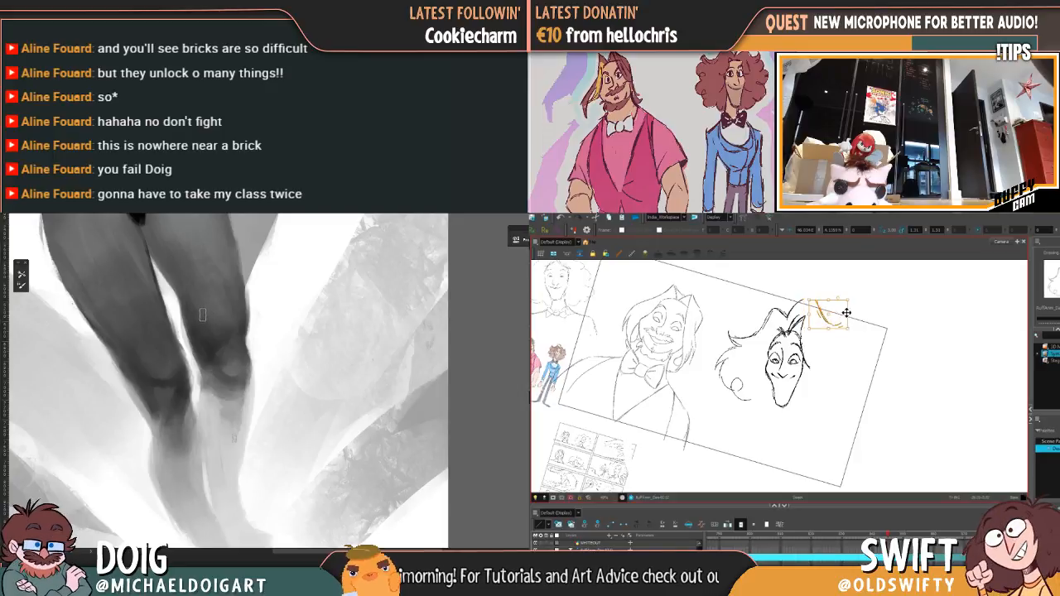
key("comma")
key("period")
key("comma")
key("period")
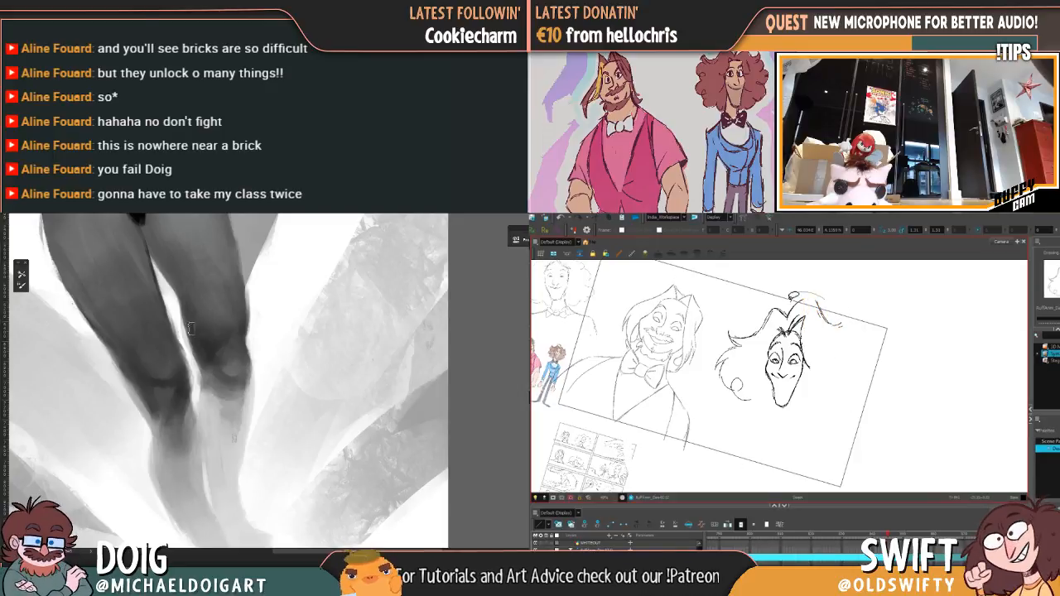
mouse_move(790, 315)
left_mouse_down()
mouse_move(815, 309)
mouse_move(860, 327)
mouse_move(854, 313)
left_mouse_up()
key("Delete")
Step: Compare the remaining inked hair with the rough drawing and review the full figure in the painting
key("comma")
key("period")
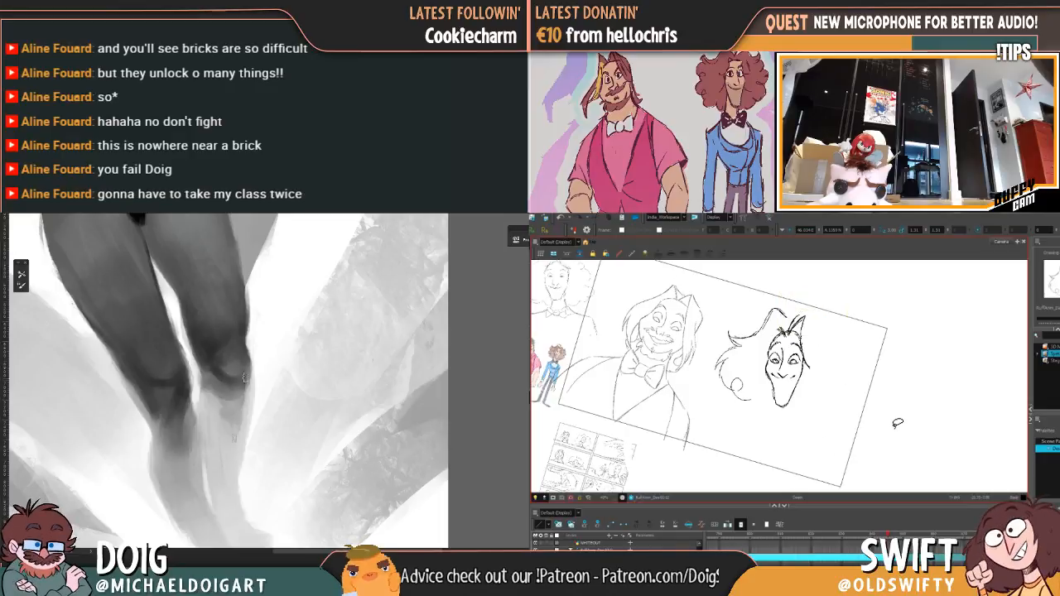
key("comma")
key("period")
key("comma")
key("ctrl+minus")
key("ctrl+minus")
key("period")
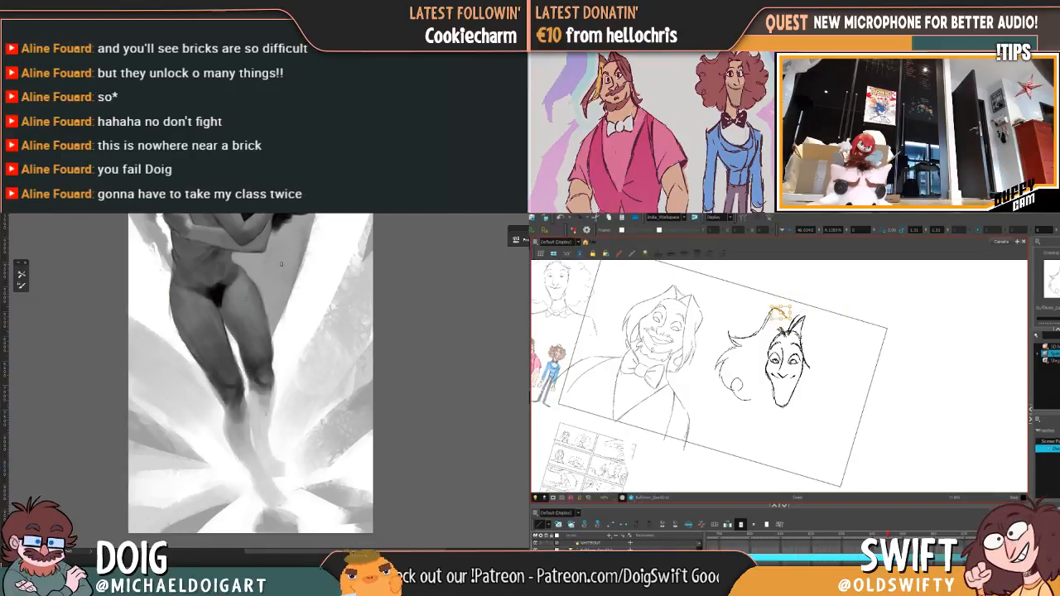
Step: Delete the leftover lock stroke at the curly-haired character's crown and touch up the painting's lower leg on the viewer's left
key("Delete")
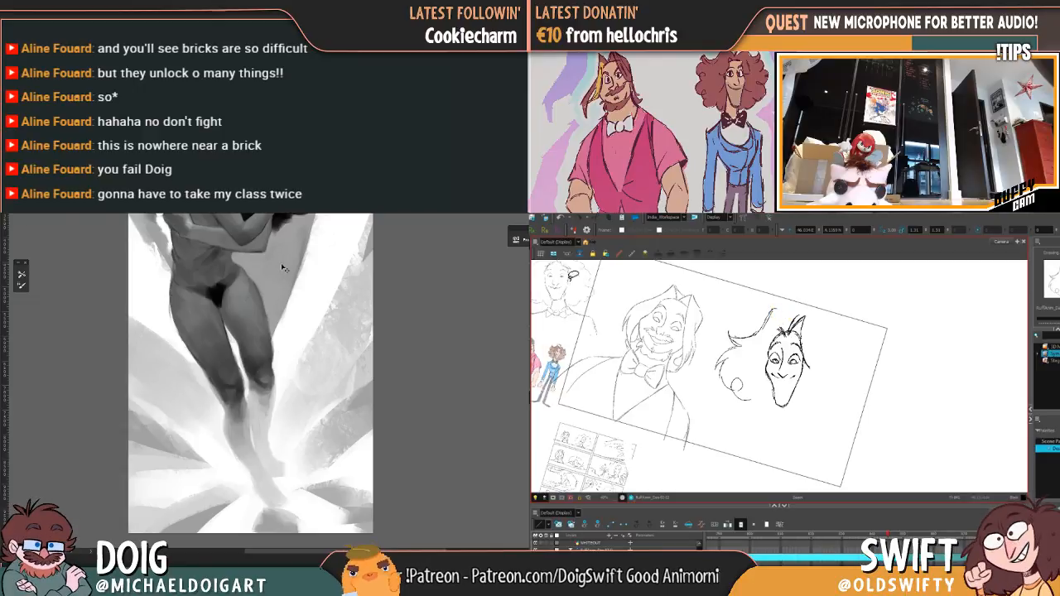
key("ctrl+plus")
key("ctrl+plus")
left_click_drag(220, 391, 251, 285)
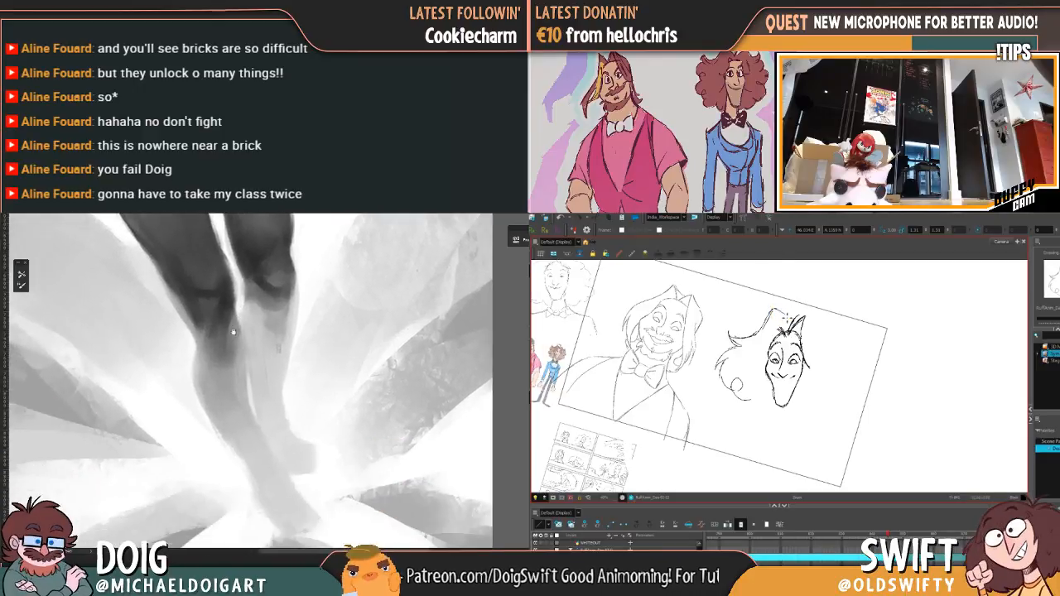
left_click(223, 404, "alt")
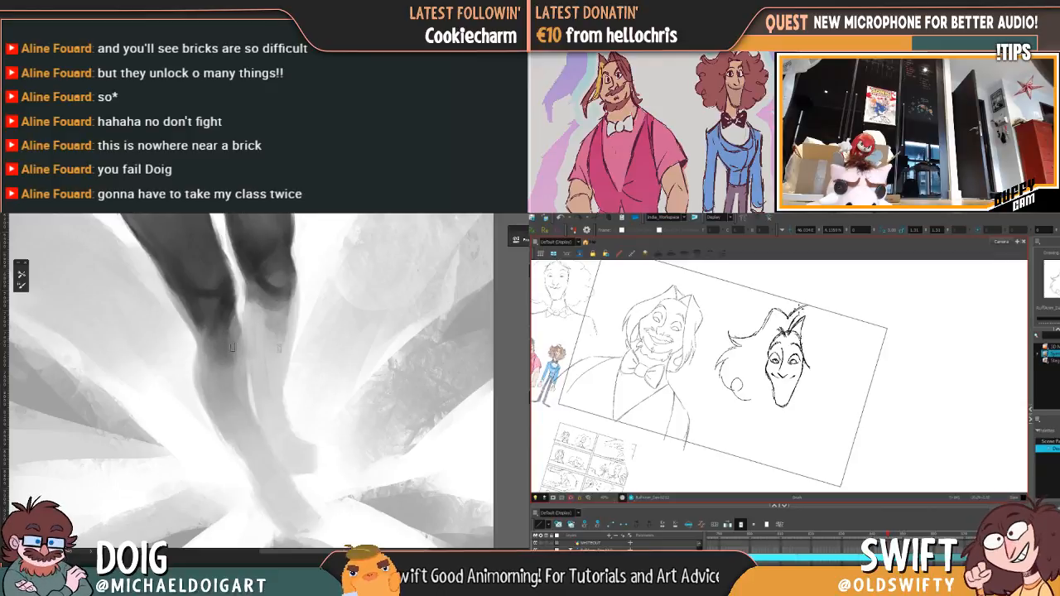
Step: Ink the crown tuft and an arching lock with a hooked tip toward the viewer's right, comparing against the rough drawing
key("f")
key("g")
key("f")
key("g")
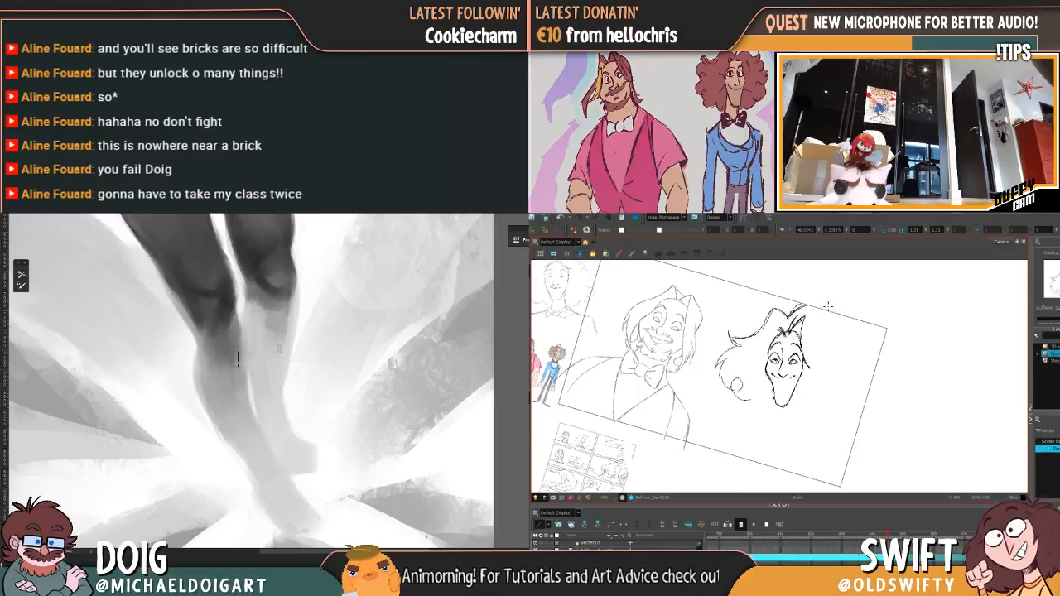
key("f")
key("g")
mouse_move(794, 314)
left_mouse_down()
mouse_move(817, 311)
mouse_move(824, 333)
mouse_move(842, 336)
left_mouse_up()
key("f")
key("g")
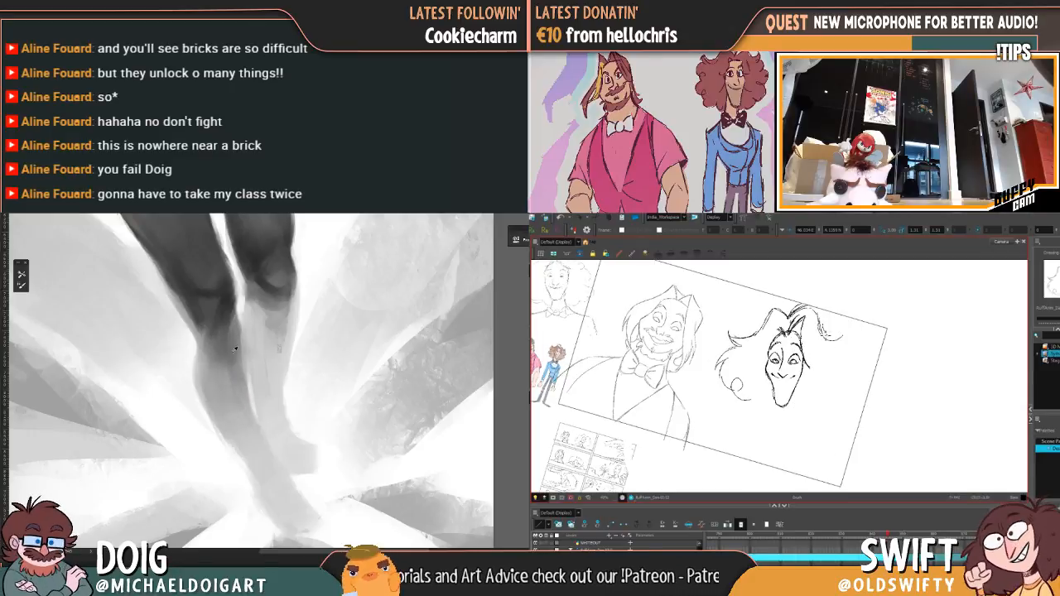
key("f")
key("g")
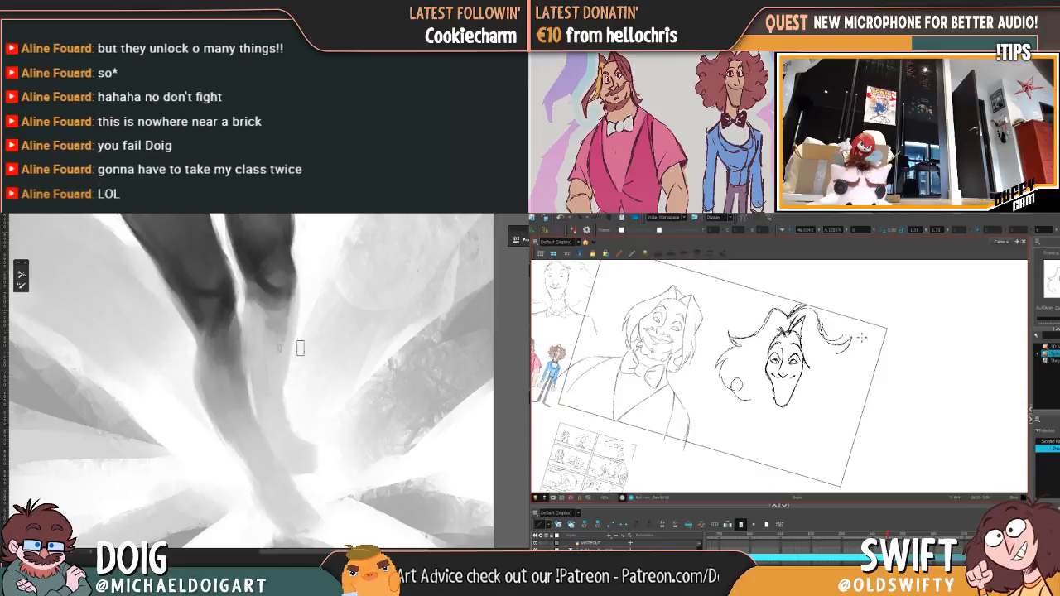
left_click_drag(852, 338, 831, 352)
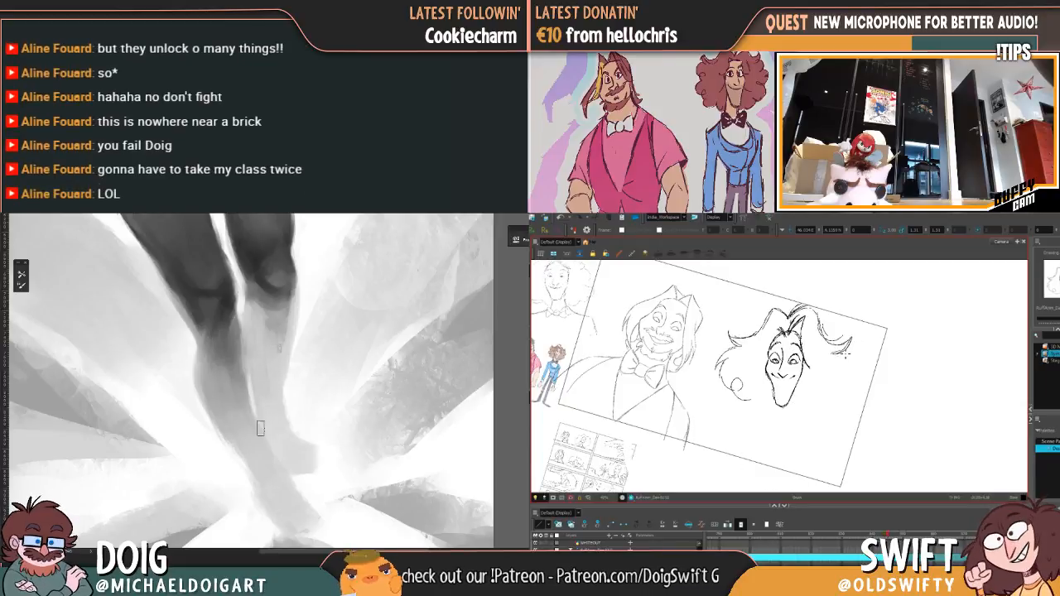
Step: Ink the outer hair curls down the viewer's right side to about chin level, following the rough drawing
key("f")
key("g")
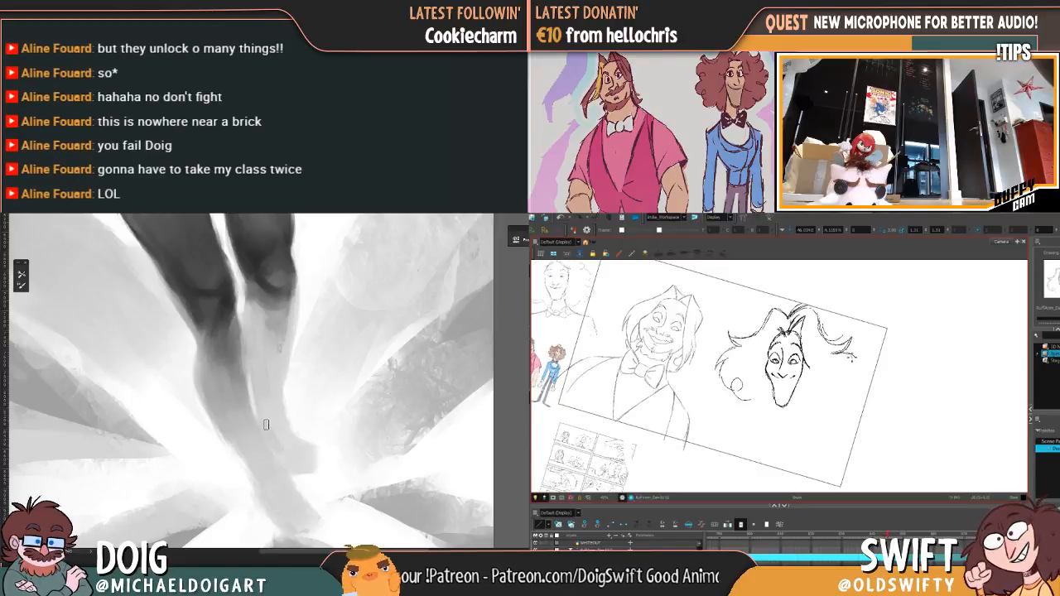
mouse_move(858, 371)
left_mouse_down()
mouse_move(837, 393)
mouse_move(847, 405)
mouse_move(846, 395)
mouse_move(829, 413)
left_mouse_up()
key("f")
key("g")
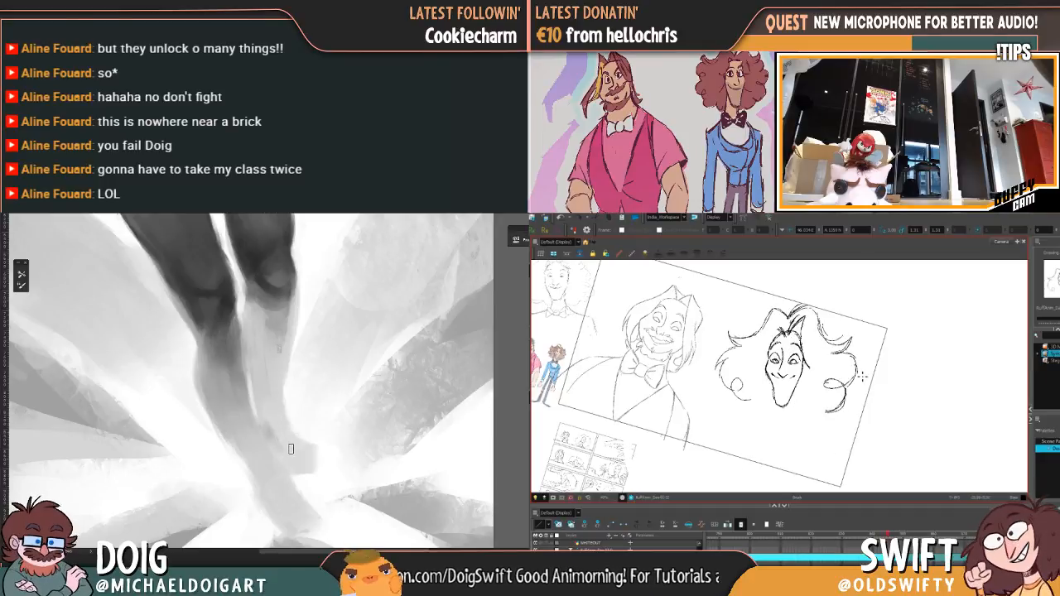
key("f")
key("f")
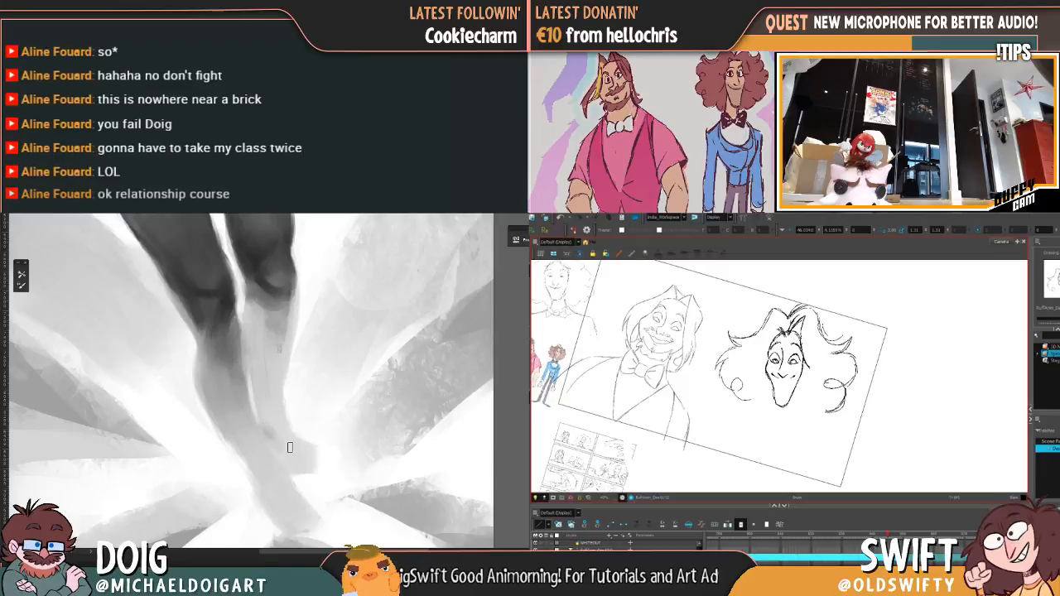
Step: Remove the lower stroke of the bottom curl on the viewer's right and redraw it as a rounder curve
mouse_move(849, 399)
left_mouse_down()
mouse_move(837, 411)
mouse_move(851, 400)
left_mouse_up()
left_click_drag(265, 423, 218, 355)
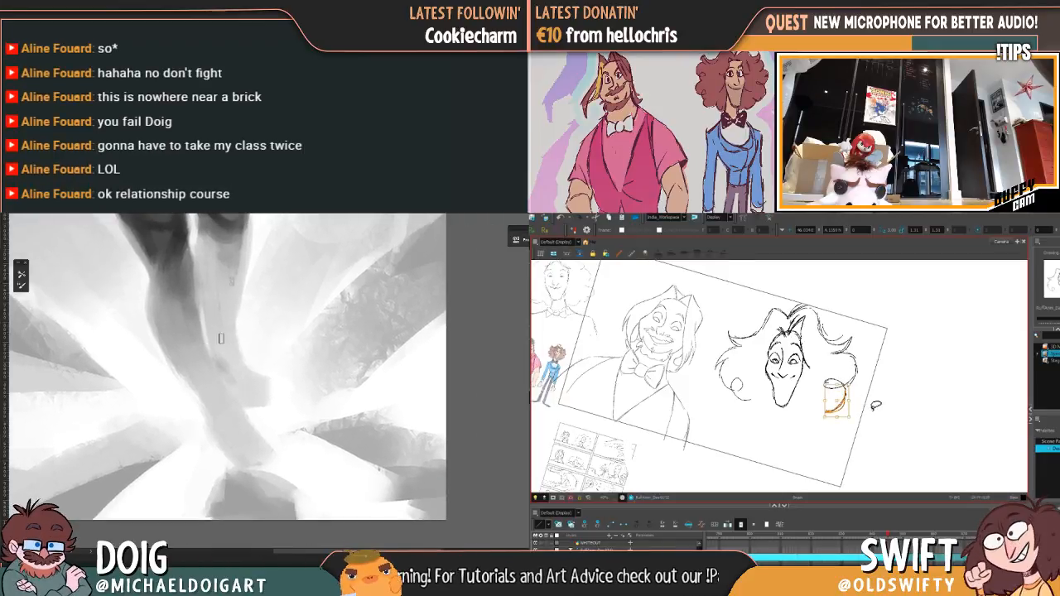
key("Delete")
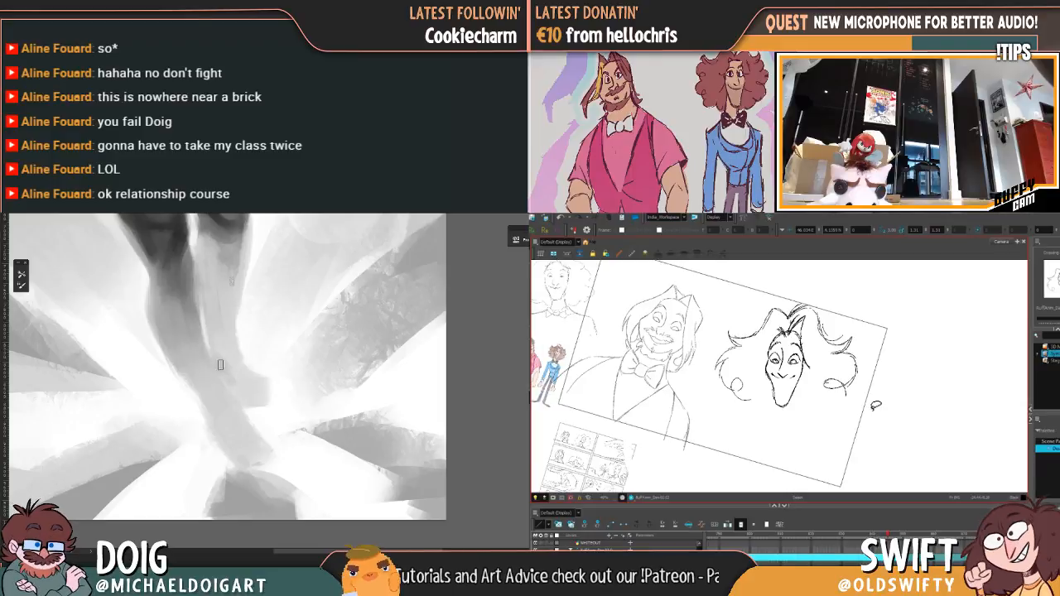
key("alt+b")
key("f")
key("g")
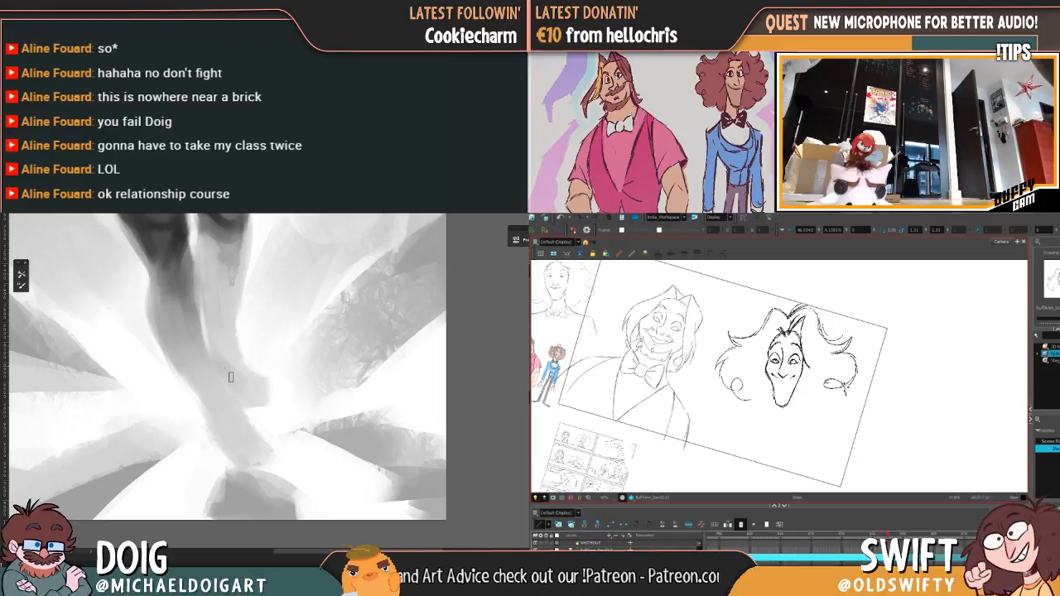
left_click_drag(845, 387, 832, 415)
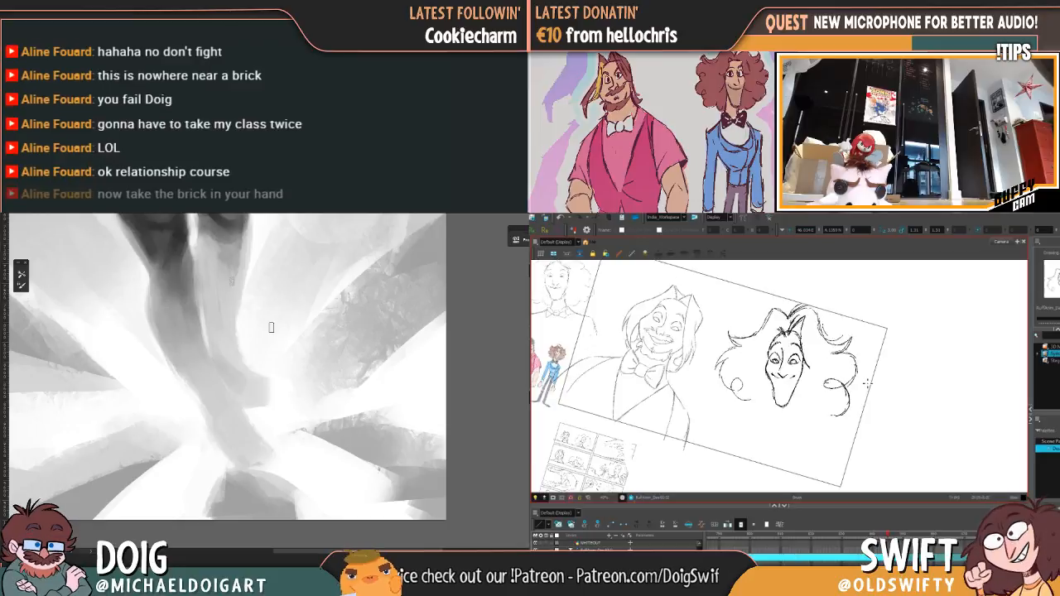
Step: Select the bottom curl on the viewer's right and scale it down to match the rough drawing
mouse_move(264, 315)
left_mouse_down()
mouse_move(267, 407)
mouse_move(263, 347)
left_mouse_up()
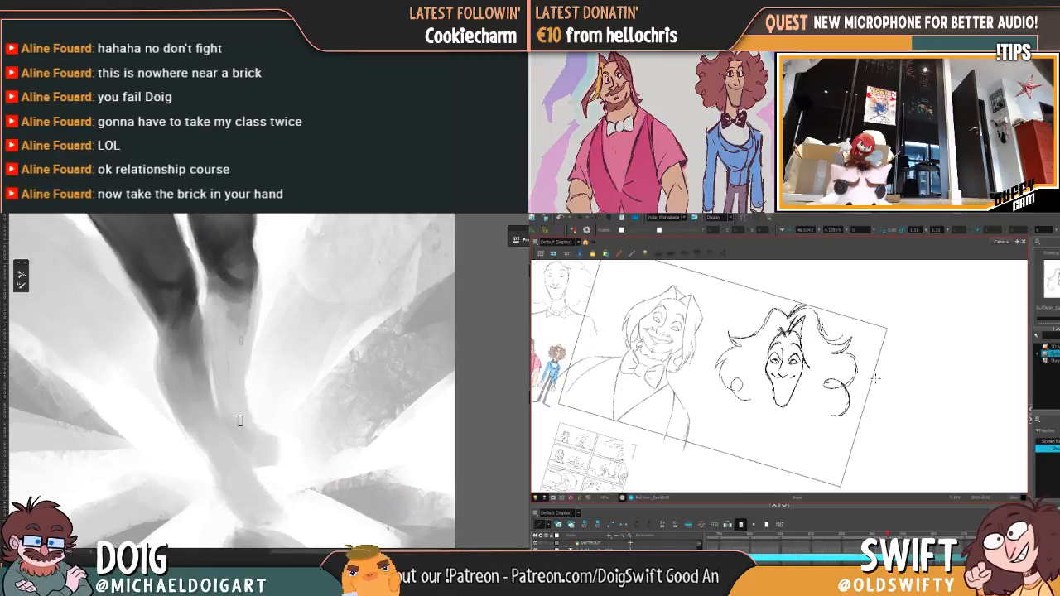
mouse_move(203, 327)
left_mouse_down()
mouse_move(230, 401)
mouse_move(233, 385)
left_mouse_up()
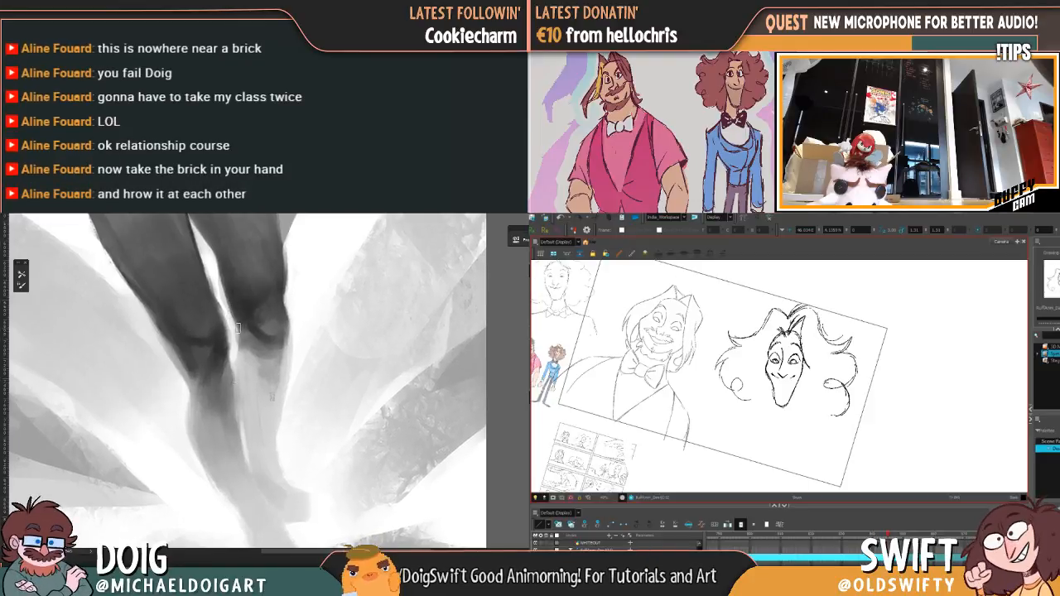
mouse_move(840, 376)
left_mouse_down()
mouse_move(847, 413)
mouse_move(818, 421)
mouse_move(854, 414)
mouse_move(849, 398)
left_mouse_up()
left_click(875, 389)
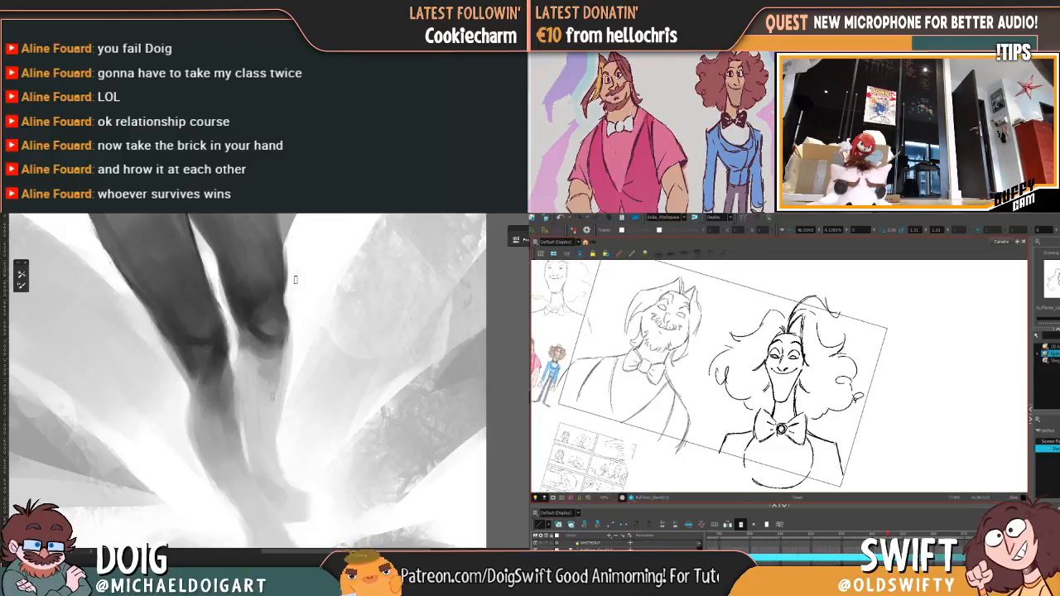
left_click(854, 401)
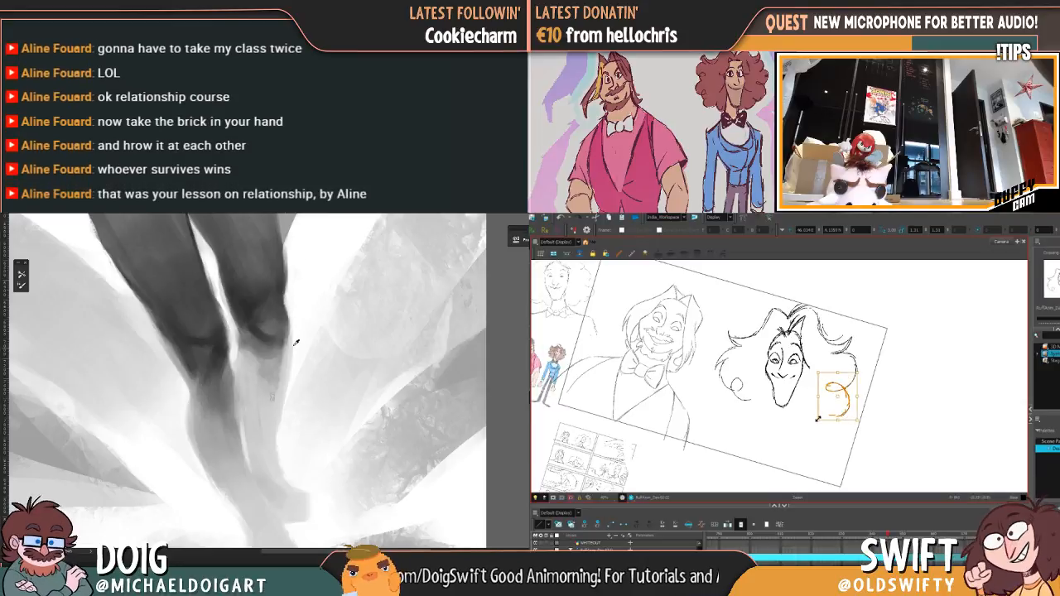
left_click_drag(818, 420, 856, 404)
key("alt+b")
key("f")
key("g")
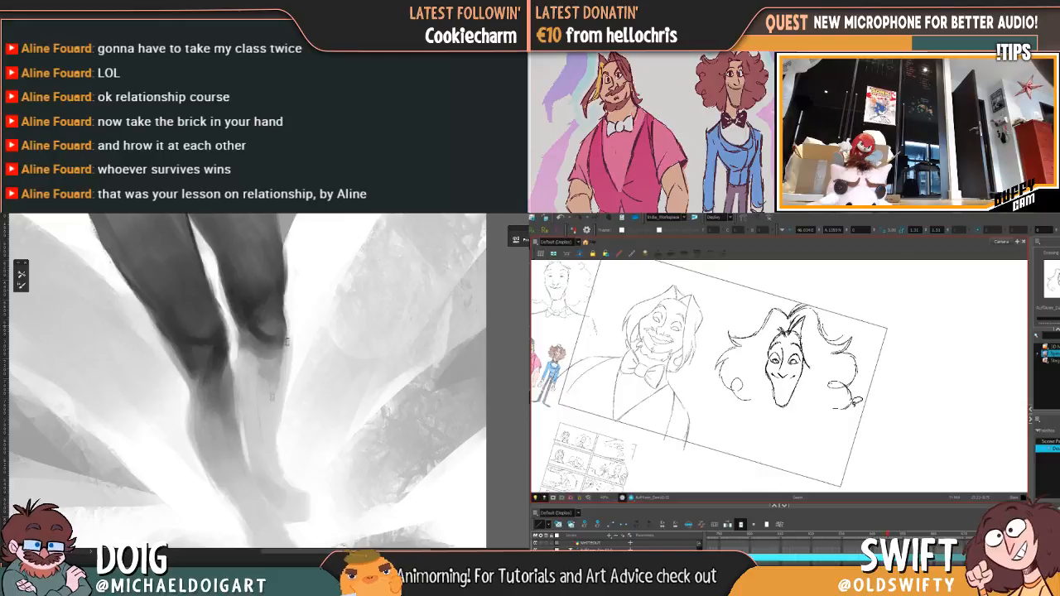
Step: Ink the two sides of the curly-haired character's neck below the jaw, using the rough drawing as a guide
key("f")
key("g")
key("f")
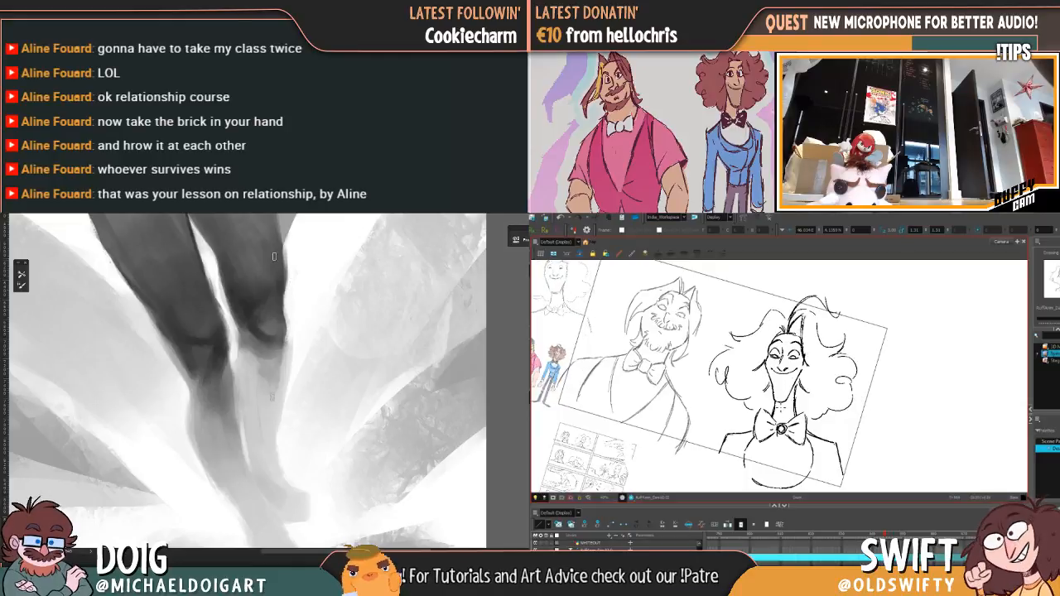
key("g")
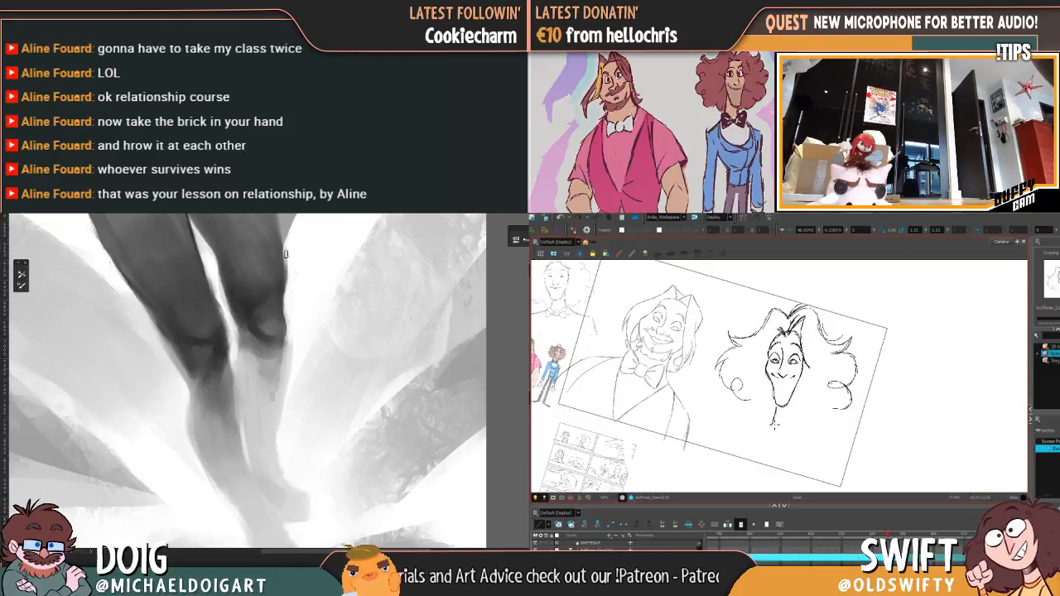
key("f")
key("g")
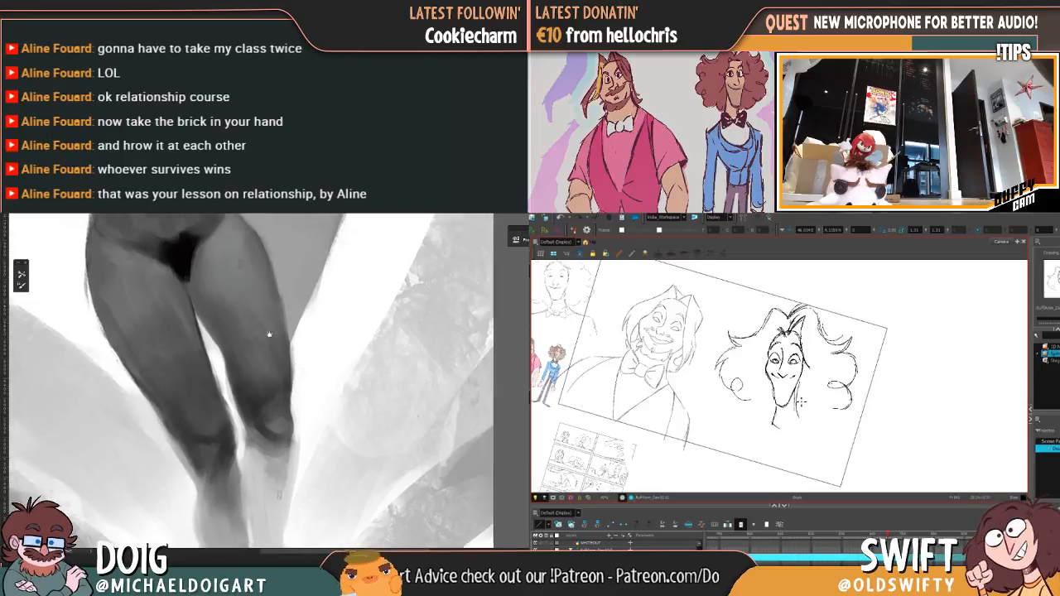
key("f")
key("g")
Step: Extend and reinforce the character's neck contours while checking them against the rough drawing
left_click_drag(263, 352, 265, 373)
key("f")
key("g")
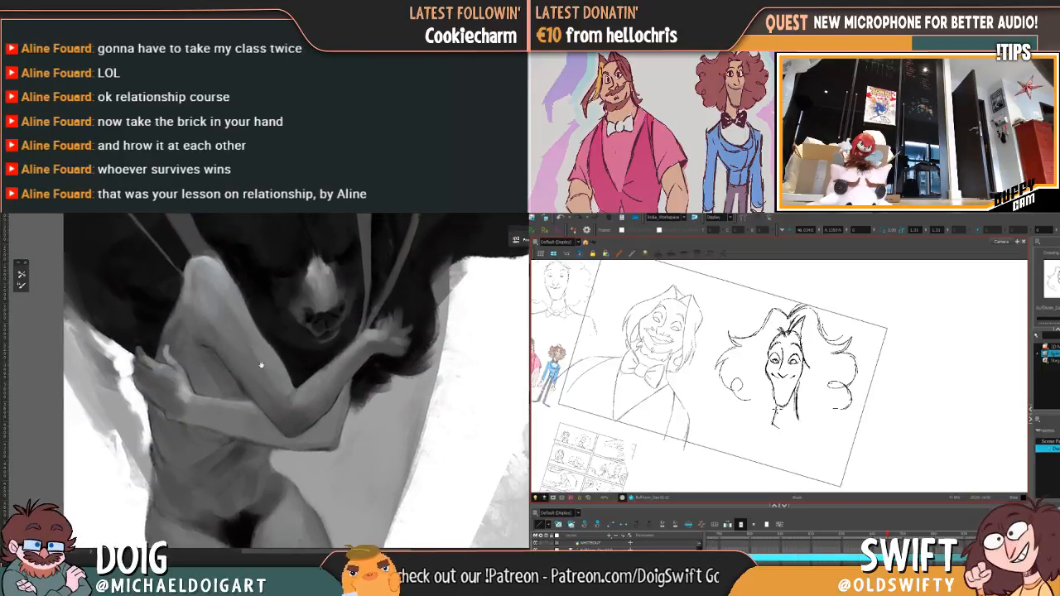
key("f")
key("g")
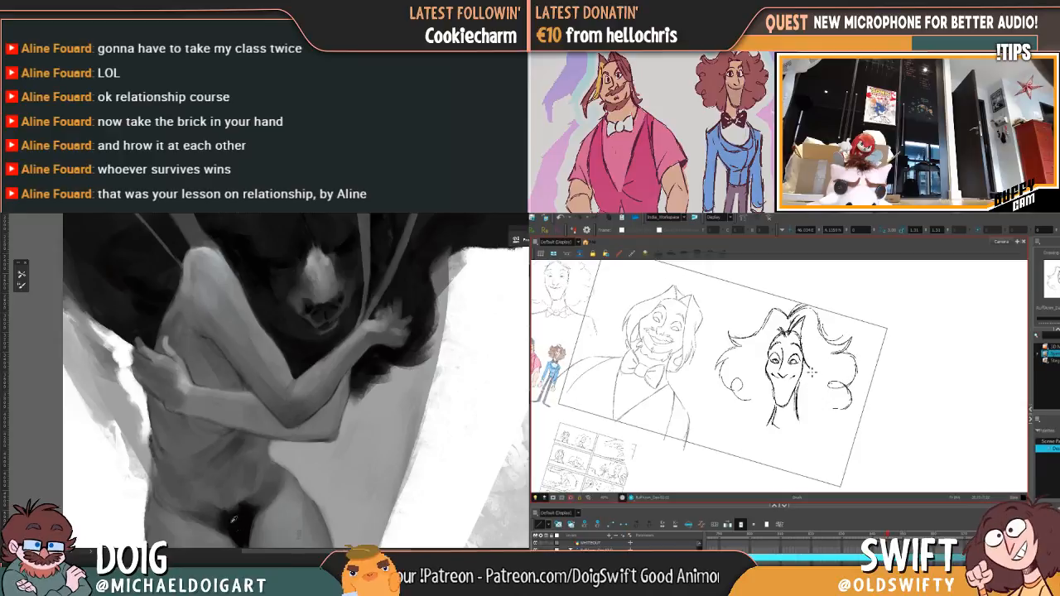
key("f")
key("g")
key("f")
key("g")
key("f")
key("g")
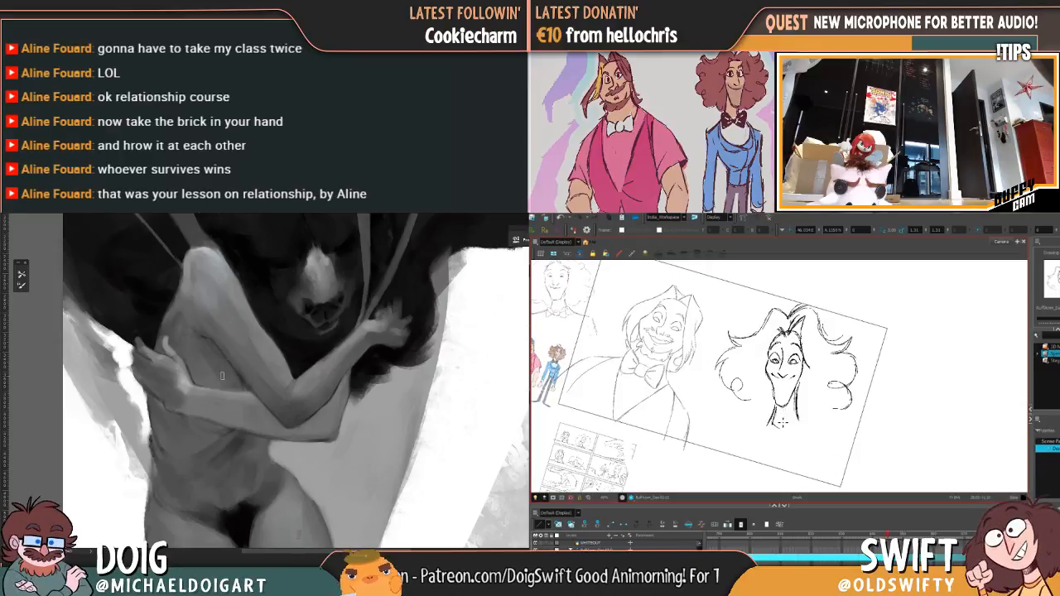
Step: Ink the small round knot of the bow tie at the base of the character's neck
key("f")
key("g")
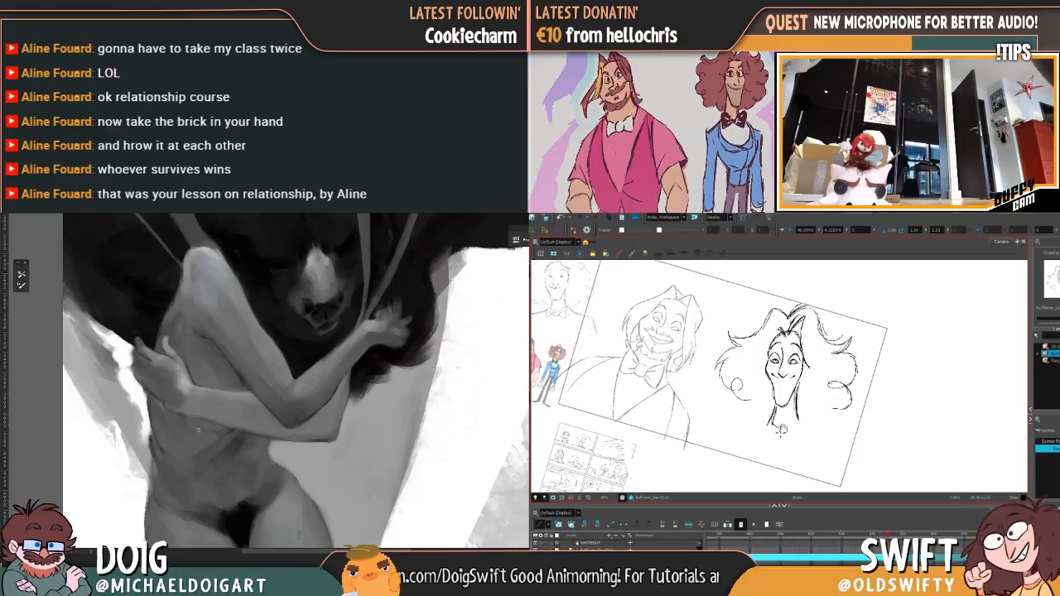
key("f")
key("g")
key("f")
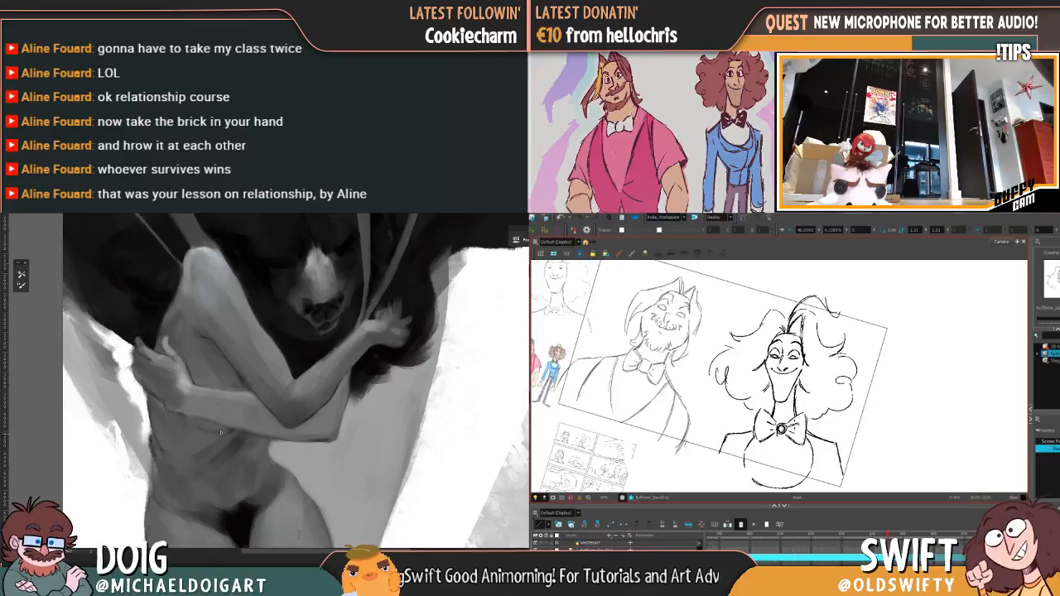
key("g")
Step: Ink the bow tie's loop on the viewer's right, from the knot around its outer edge and back
key("f")
key("g")
key("f")
key("g")
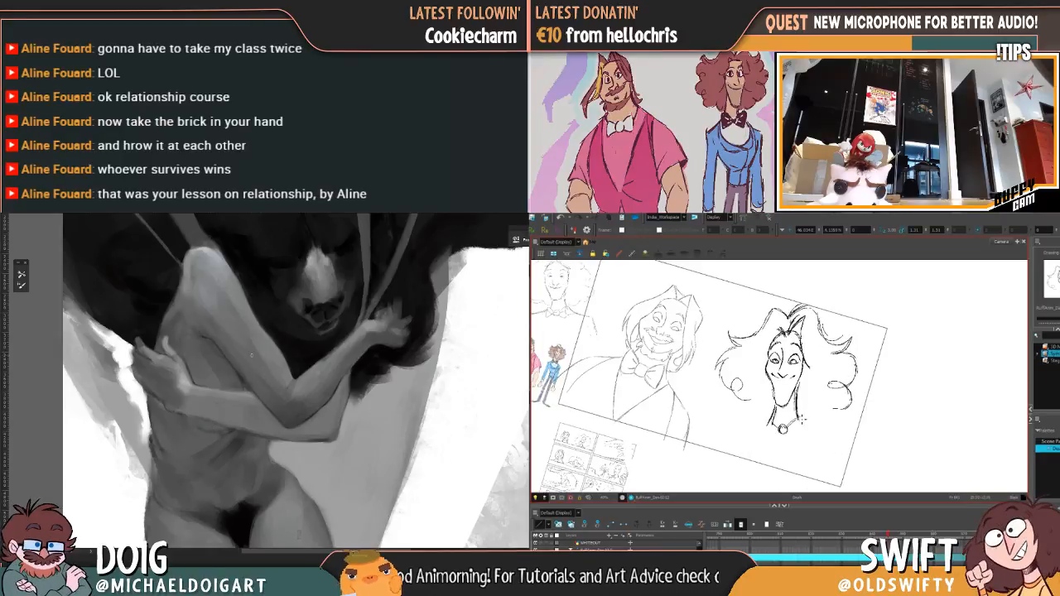
key("f")
key("g")
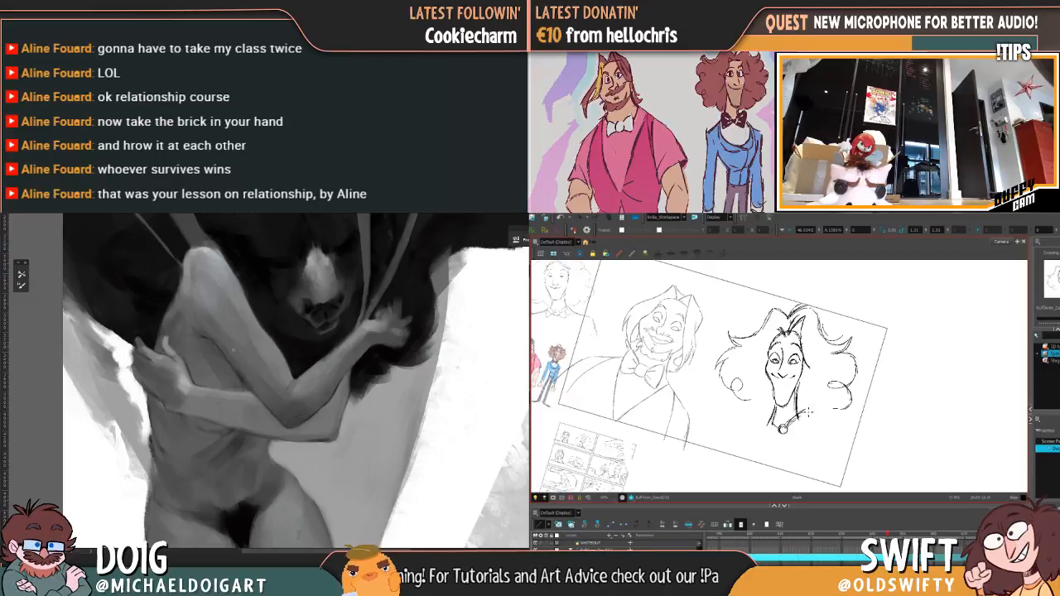
key("f")
key("g")
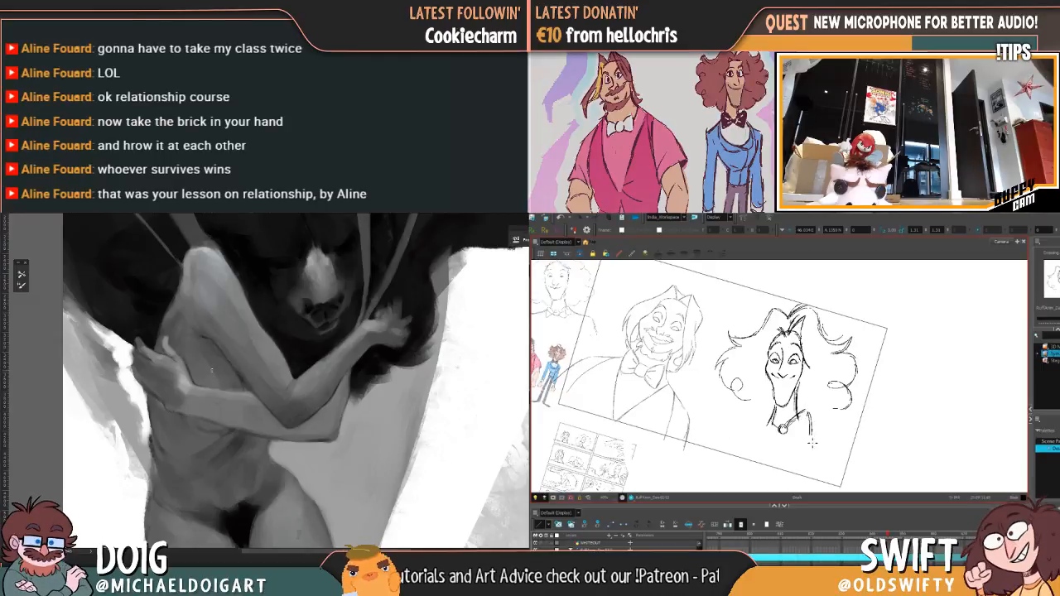
key("f")
key("g")
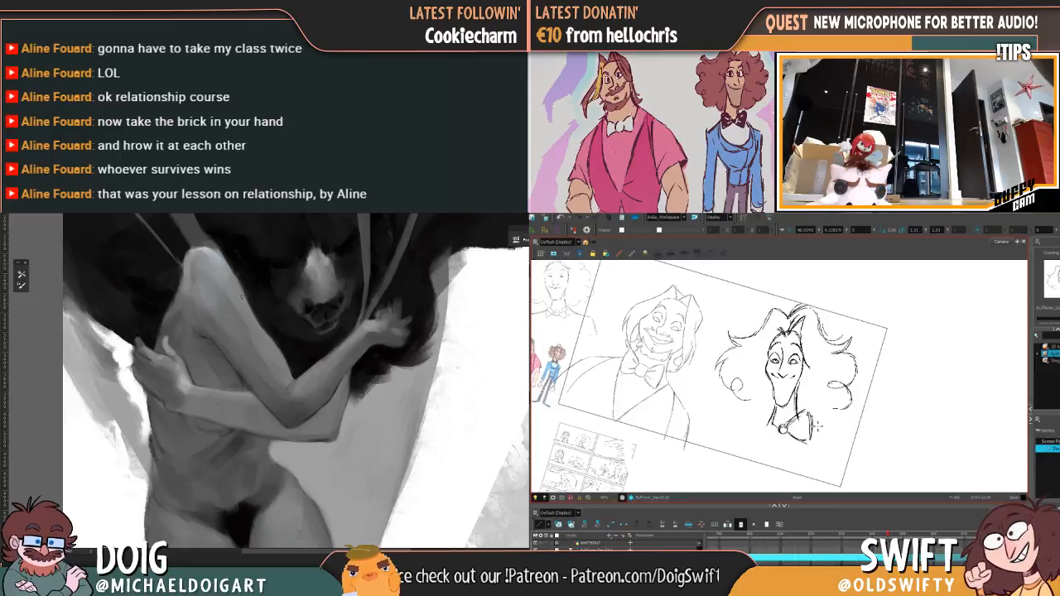
Step: Ink the bow tie's loop on the viewer's left, close its lower edge, and compare the bow with the rough drawing
key("f")
key("g")
key("f")
key("g")
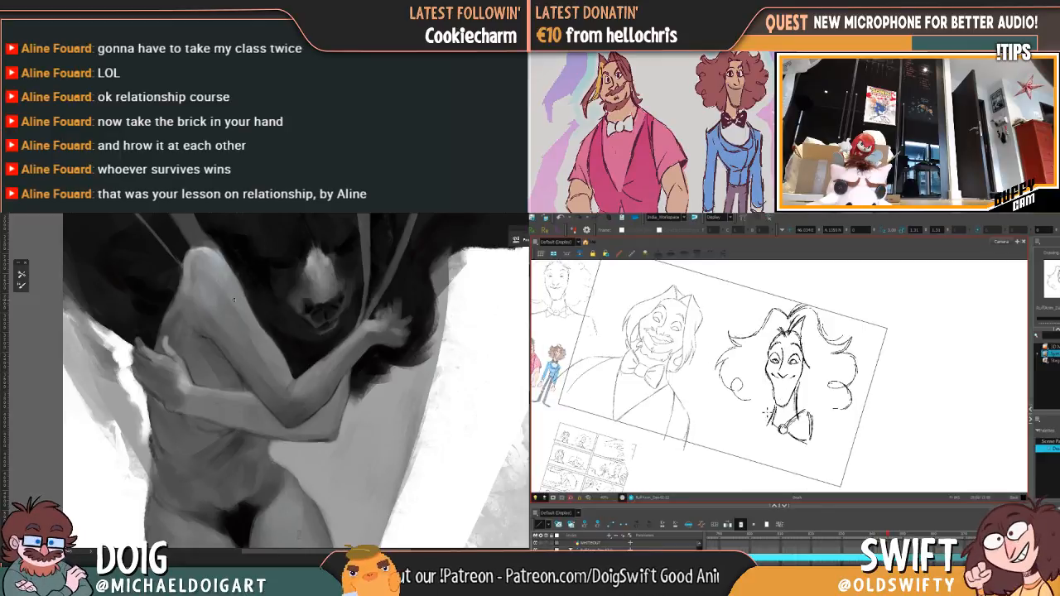
key("f")
key("g")
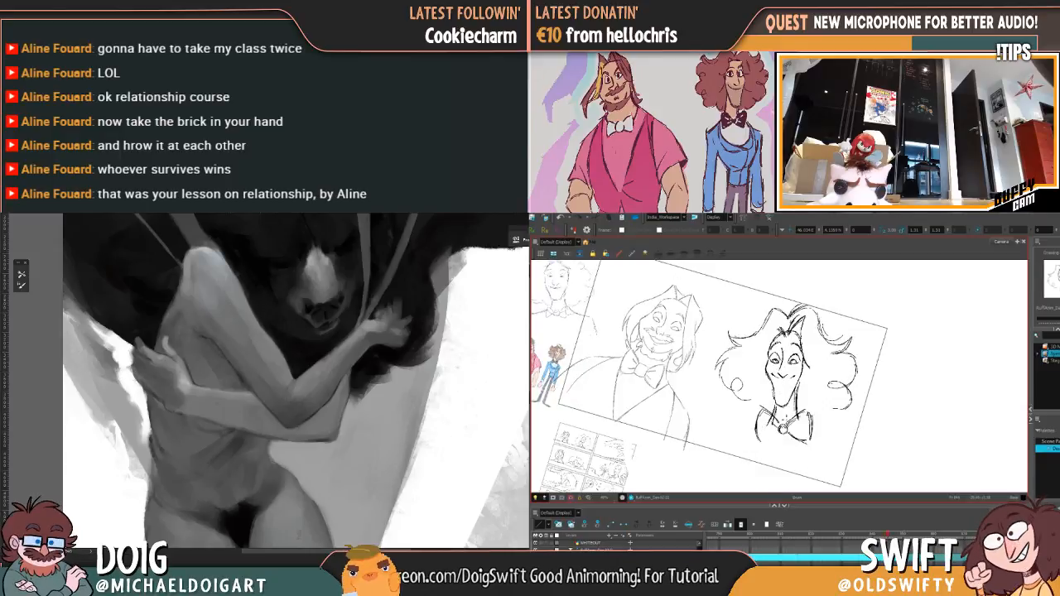
key("f")
key("g")
left_click_drag(776, 435, 762, 442)
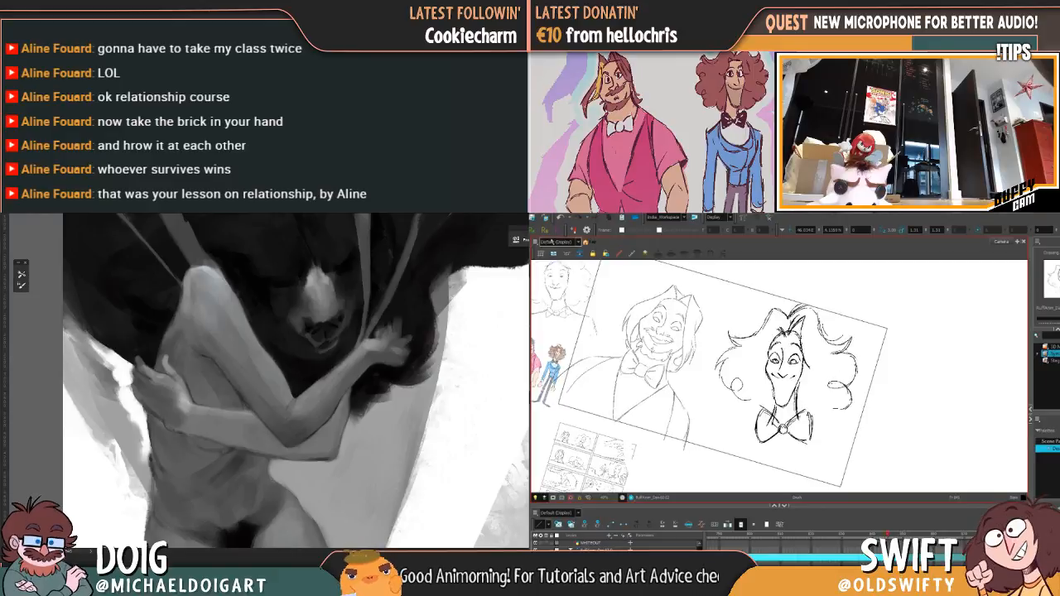
key("f")
key("g")
key("f")
key("g")
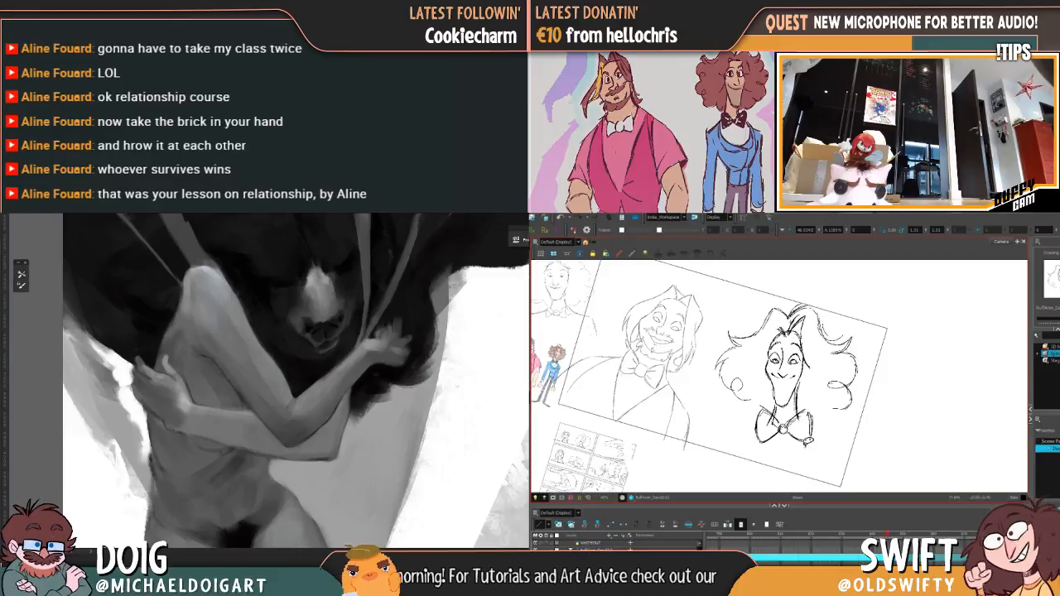
Step: Nudge the bow tie's loop on the viewer's right toward the knot and compare its placement with the adjacent drawing
left_click_drag(805, 411, 816, 411)
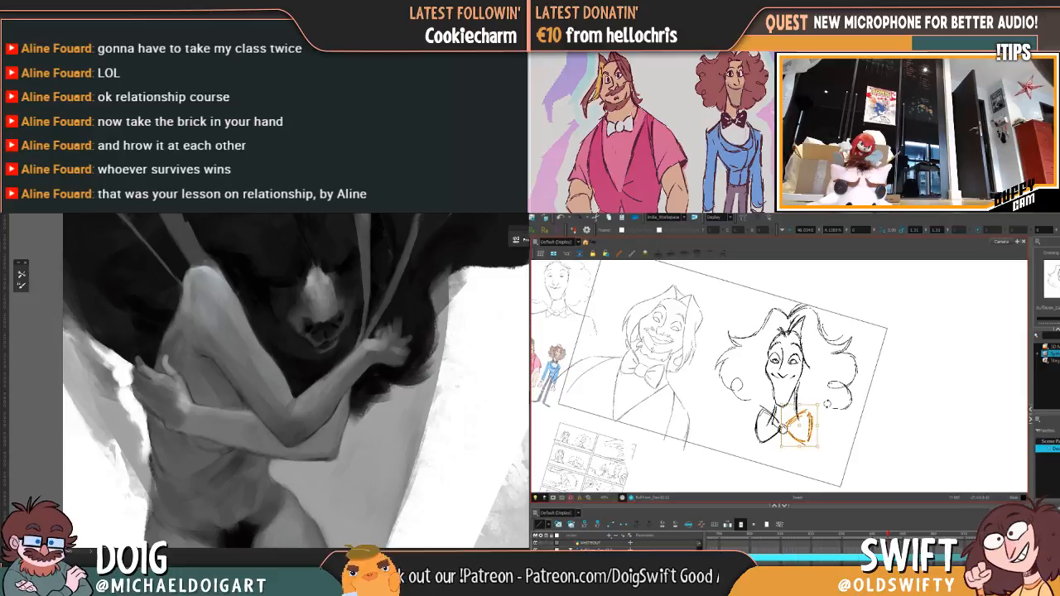
left_click(836, 409)
key("f")
key("g")
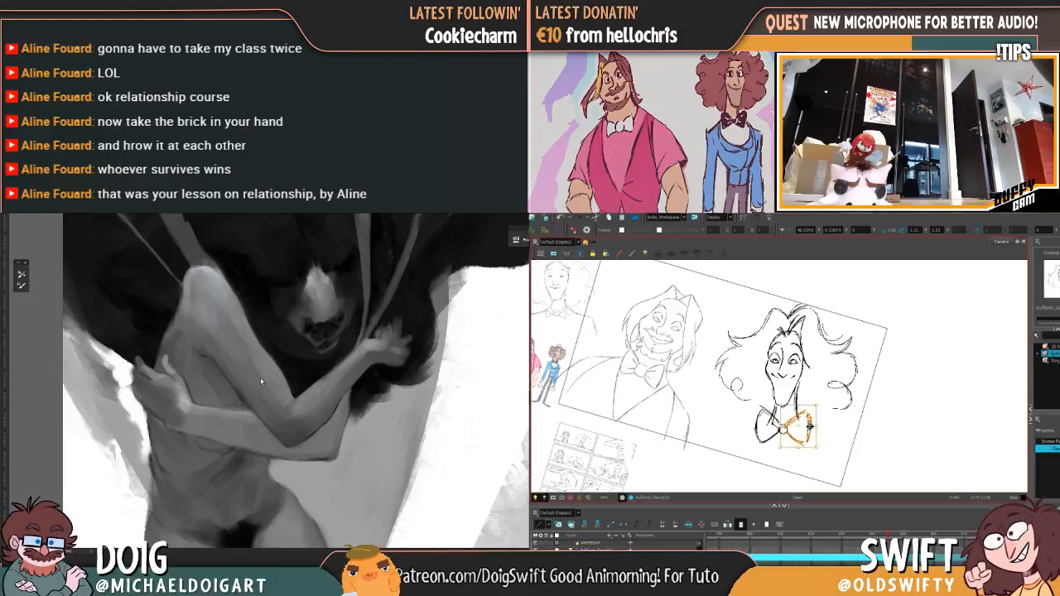
left_click(832, 416)
mouse_move(243, 315)
left_mouse_down()
mouse_move(255, 346)
mouse_move(261, 324)
left_mouse_up()
key("f")
key("g")
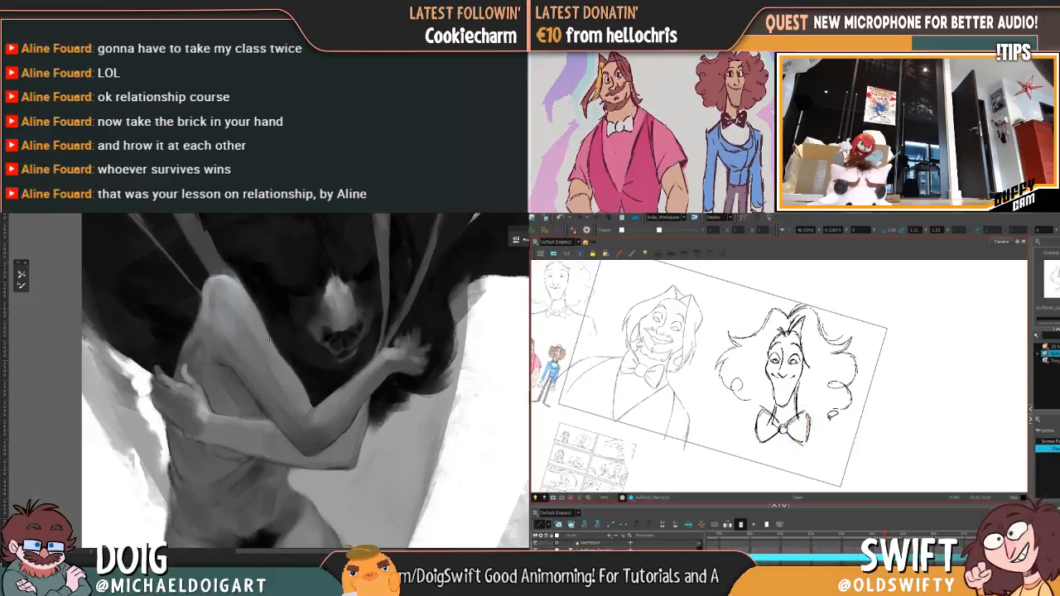
Step: Reposition the inner lines of the bow tie's loop on the viewer's right, and touch up the painted figure's side below the shoulder
left_click(302, 363, "alt")
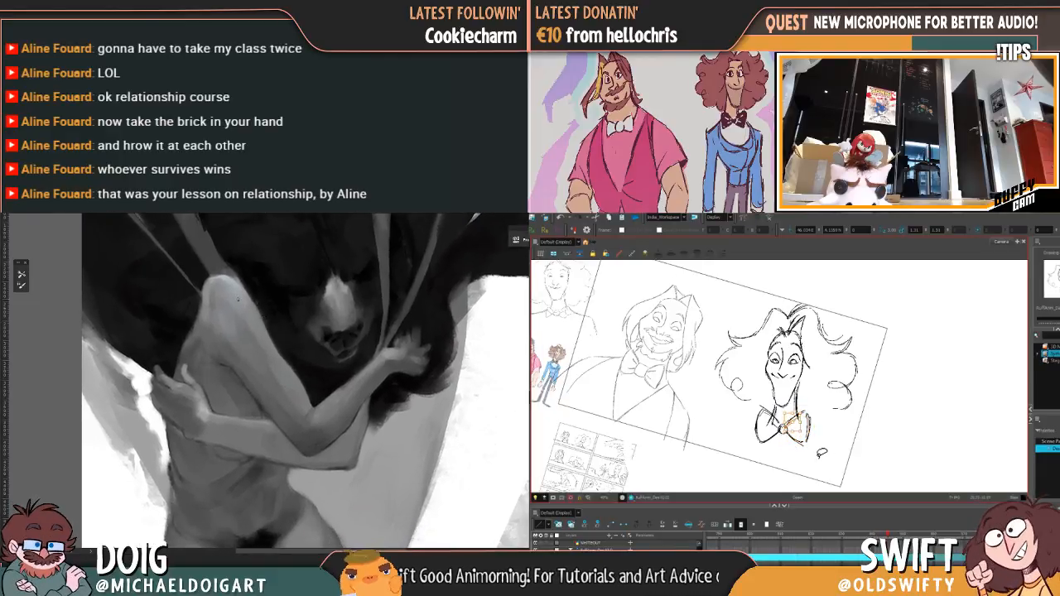
key("f")
key("g")
left_click_drag(796, 423, 801, 420)
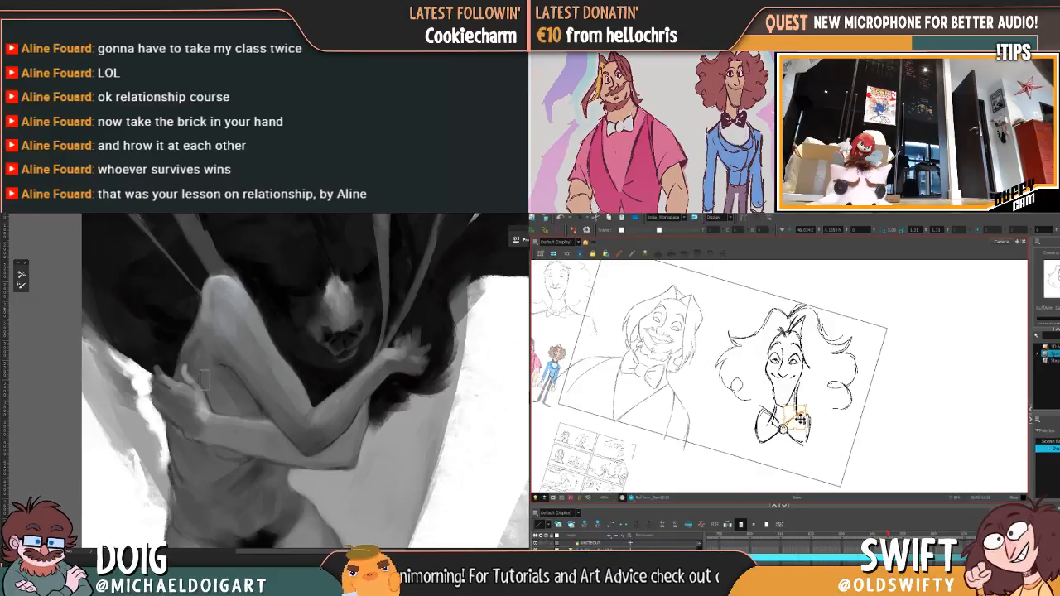
left_click_drag(205, 381, 225, 359)
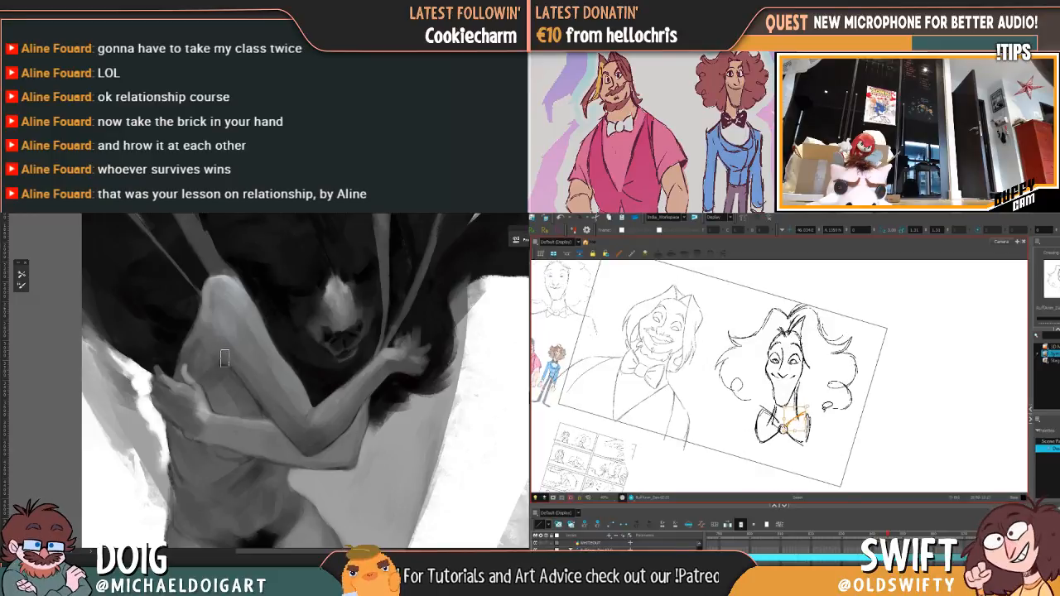
key("f")
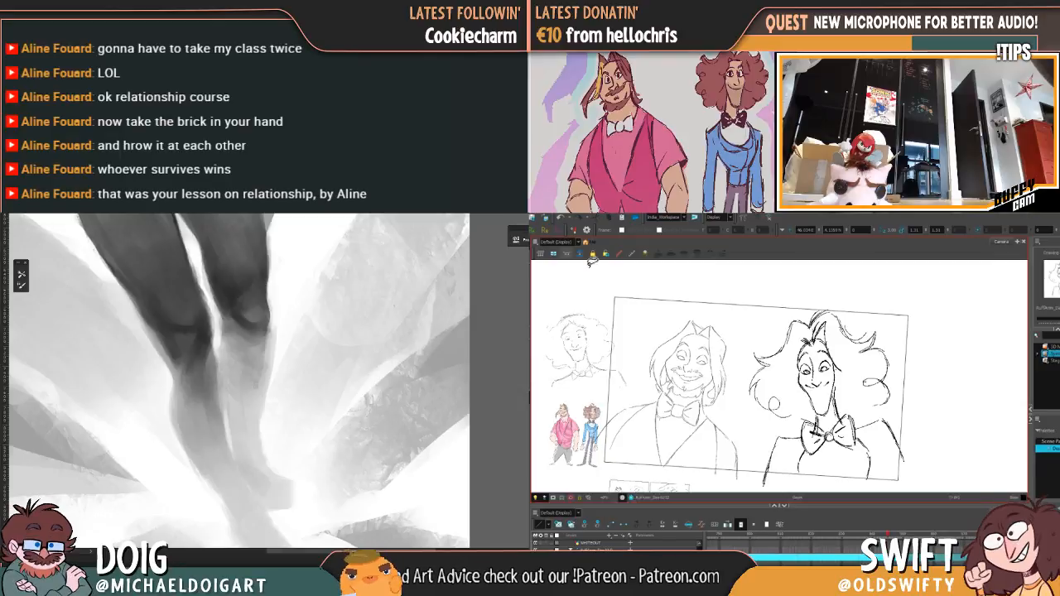
Step: Select the whole inked curly-haired character, shift it slightly, and compare it with the adjacent drawing
mouse_move(830, 296)
left_mouse_down()
mouse_move(775, 320)
mouse_move(906, 474)
mouse_move(907, 288)
mouse_move(916, 309)
mouse_move(893, 312)
left_mouse_up()
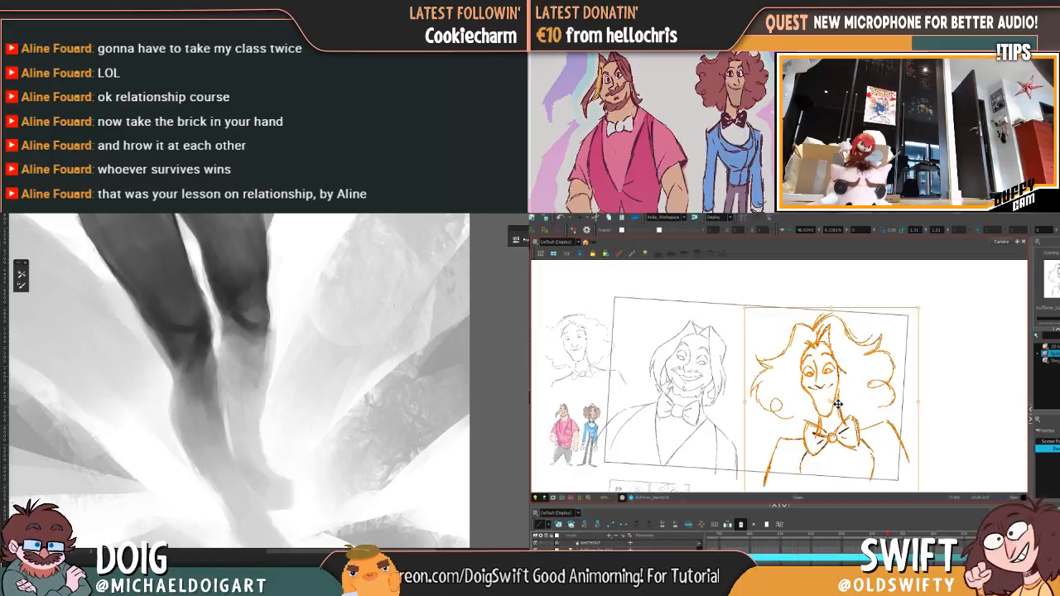
left_click_drag(838, 403, 837, 403)
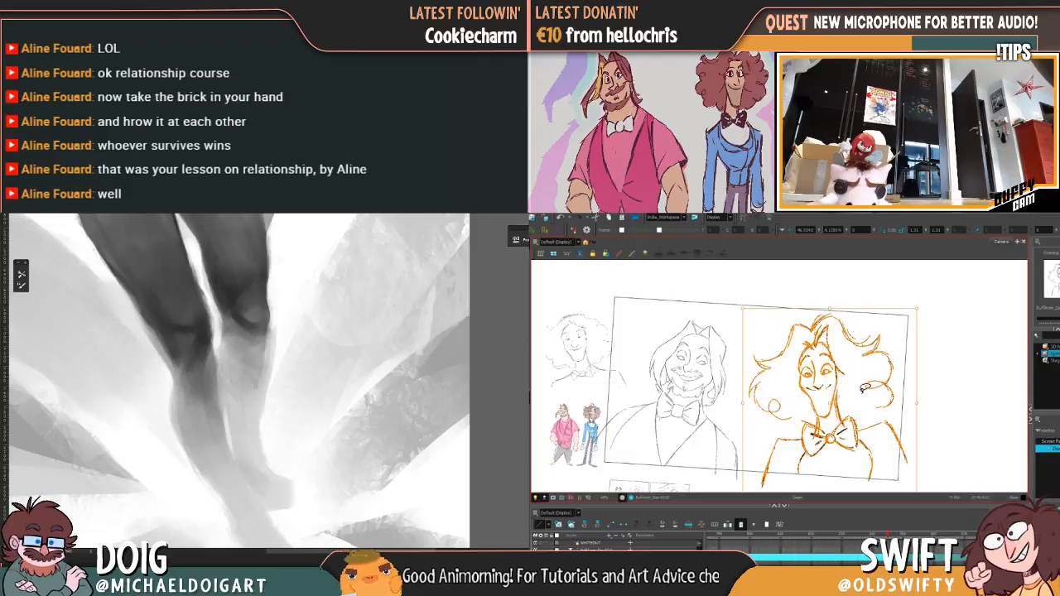
key("Escape")
mouse_move(909, 405)
left_mouse_down()
mouse_move(930, 464)
mouse_move(847, 487)
mouse_move(770, 487)
mouse_move(753, 439)
mouse_move(748, 305)
mouse_move(875, 305)
mouse_move(911, 406)
left_mouse_up()
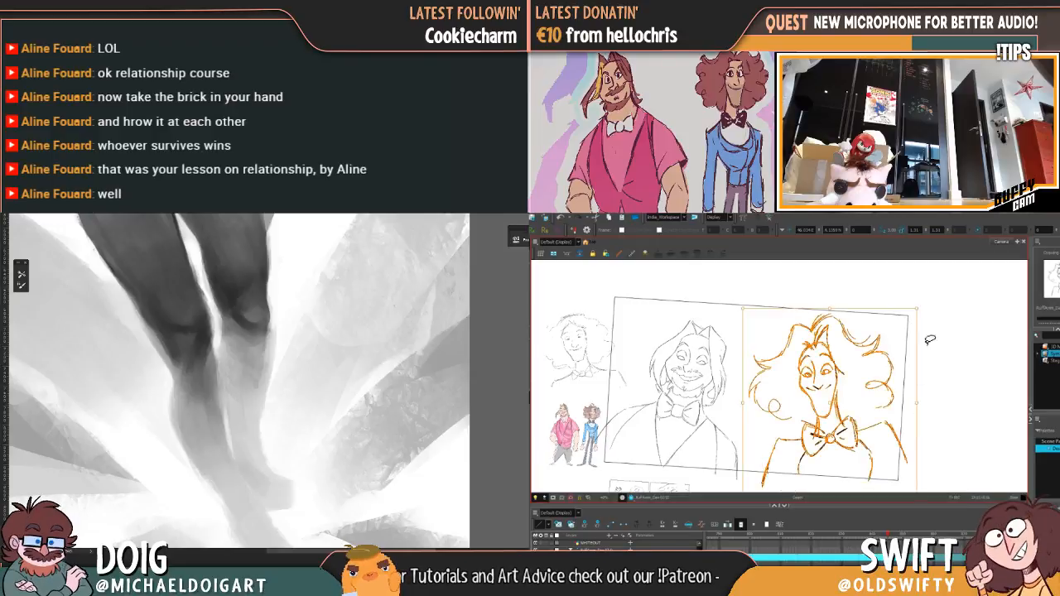
left_click_drag(923, 309, 908, 308)
key("comma")
key("period")
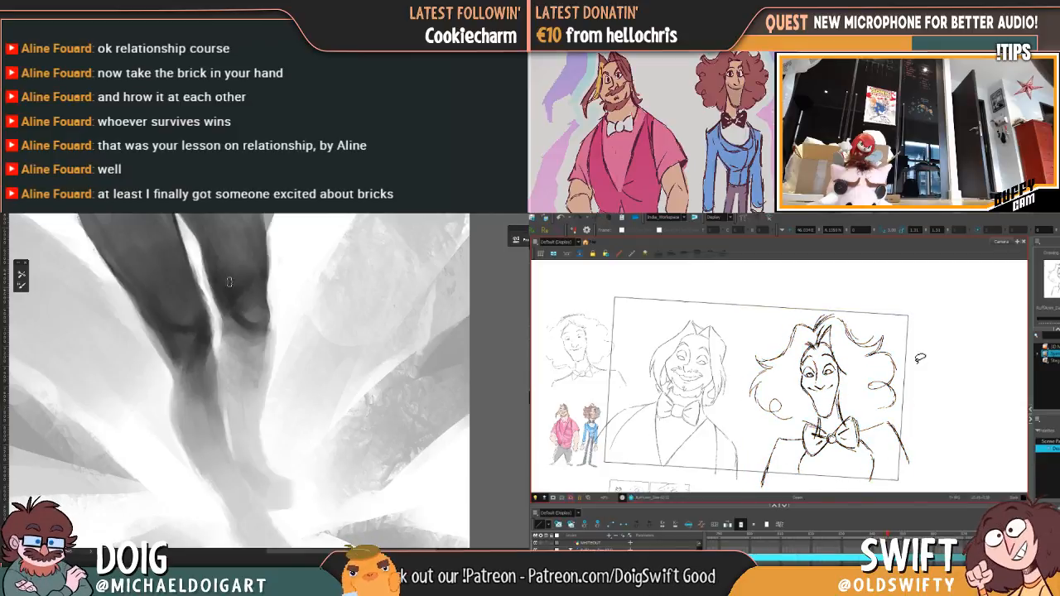
Step: Flip between the curly-haired character's drawings, then move the whole inked character slightly toward the bearded one and deselect it
key("comma")
key("period")
key("comma")
key("period")
key("comma")
key("period")
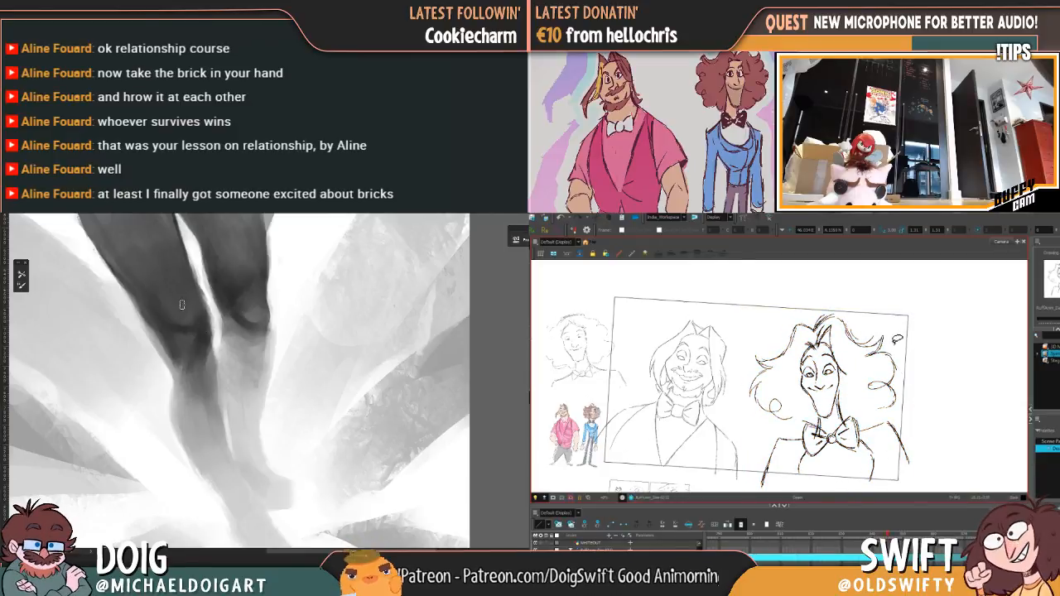
mouse_move(888, 331)
left_mouse_down()
mouse_move(837, 303)
mouse_move(782, 323)
mouse_move(745, 377)
mouse_move(778, 495)
mouse_move(869, 502)
mouse_move(948, 442)
mouse_move(887, 322)
mouse_move(849, 303)
mouse_move(762, 356)
mouse_move(757, 419)
mouse_move(775, 497)
mouse_move(811, 474)
left_mouse_up()
mouse_move(831, 404)
left_mouse_down()
mouse_move(858, 373)
mouse_move(830, 408)
left_mouse_up()
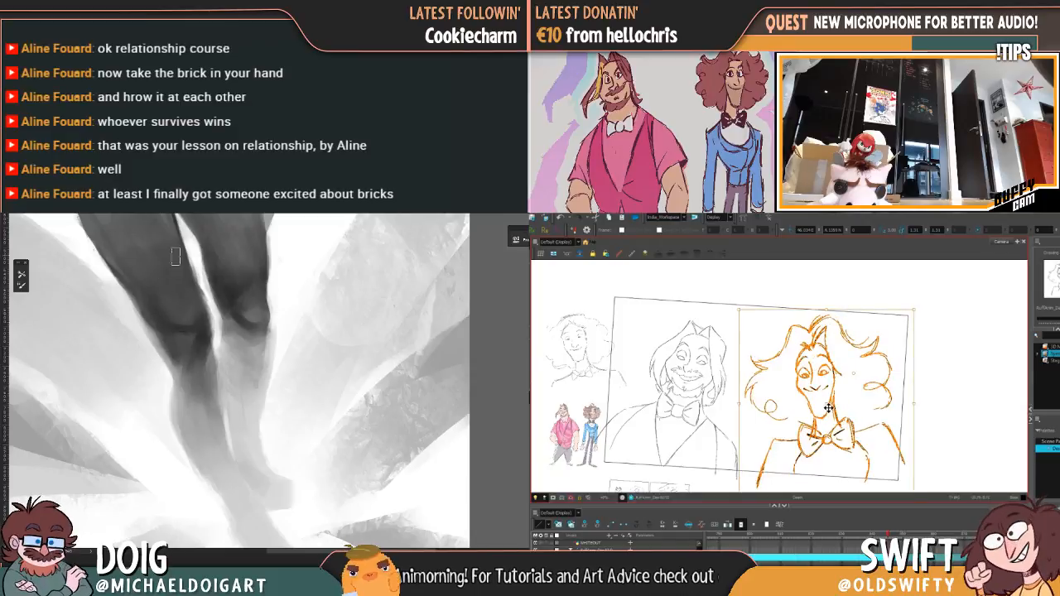
key("Escape")
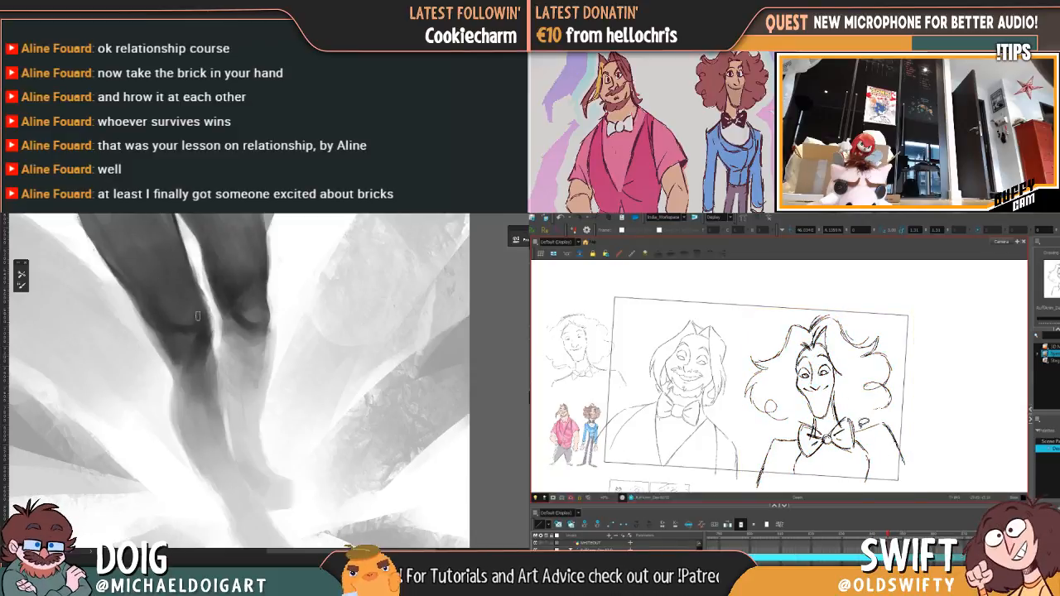
Step: Refine the grayscale shading on the figure's thighs and knee, and check the legs against the whole painting
mouse_move(190, 251)
left_mouse_down()
mouse_move(196, 331)
mouse_move(180, 329)
mouse_move(176, 307)
left_mouse_up()
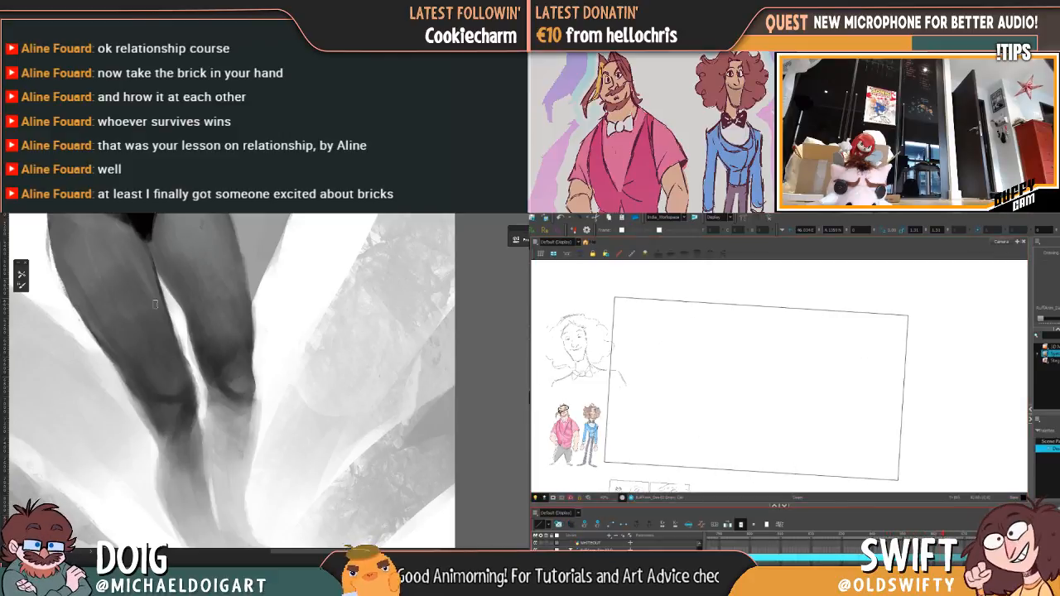
left_click_drag(574, 390, 677, 380)
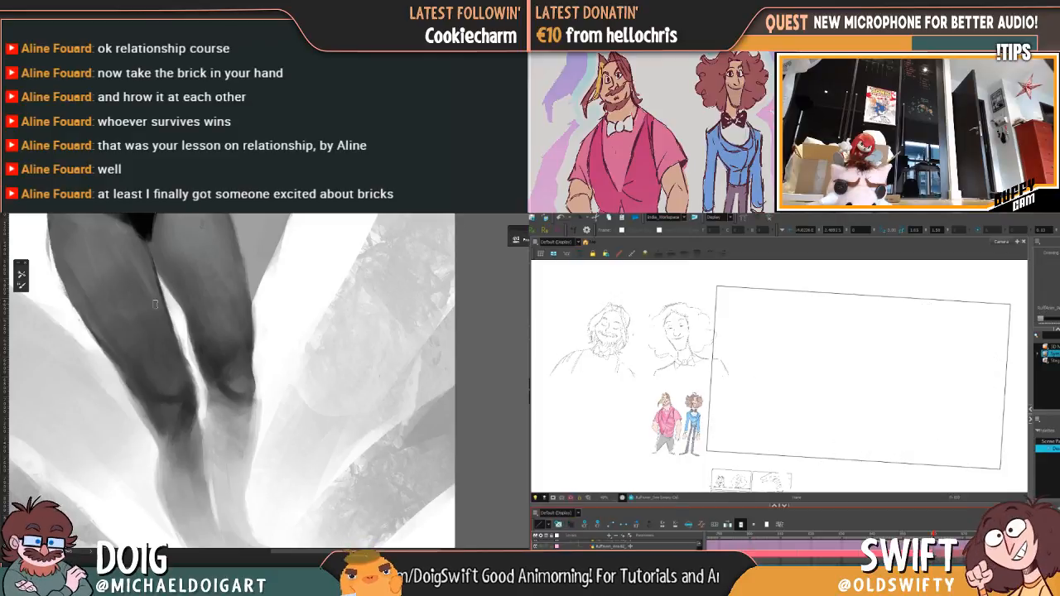
left_click(226, 392, "alt")
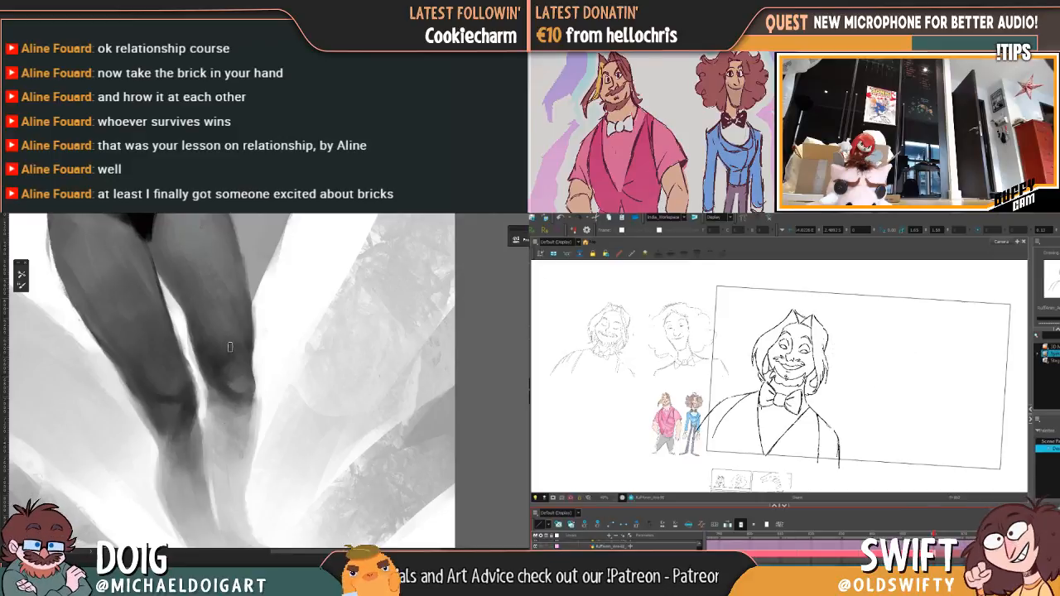
key("ctrl+minus")
key("ctrl+minus")
key("ctrl+minus")
key("ctrl+plus")
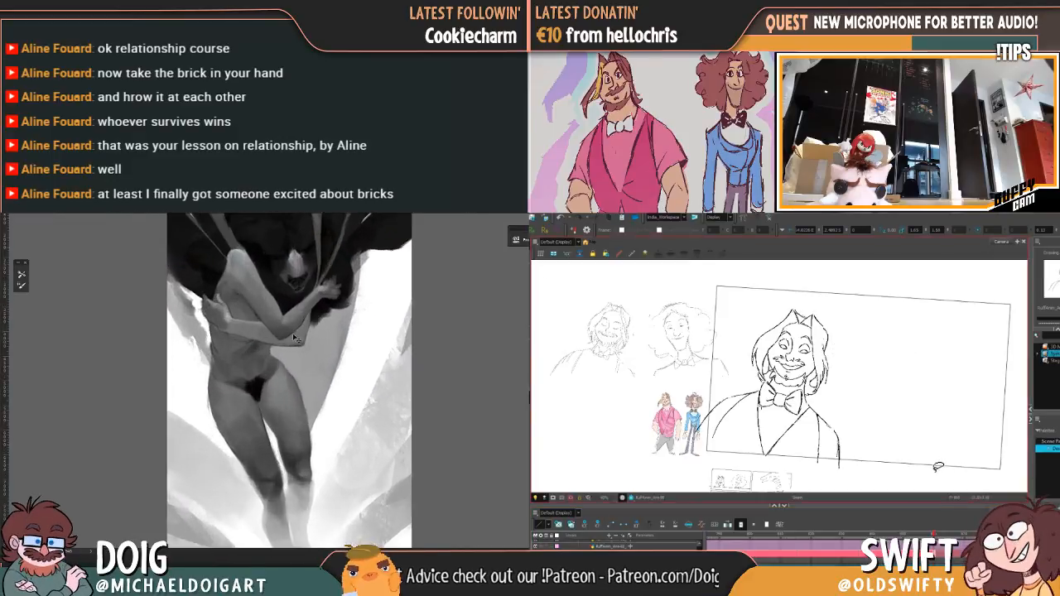
key("ctrl+plus")
key("ctrl+plus")
key("ctrl+plus")
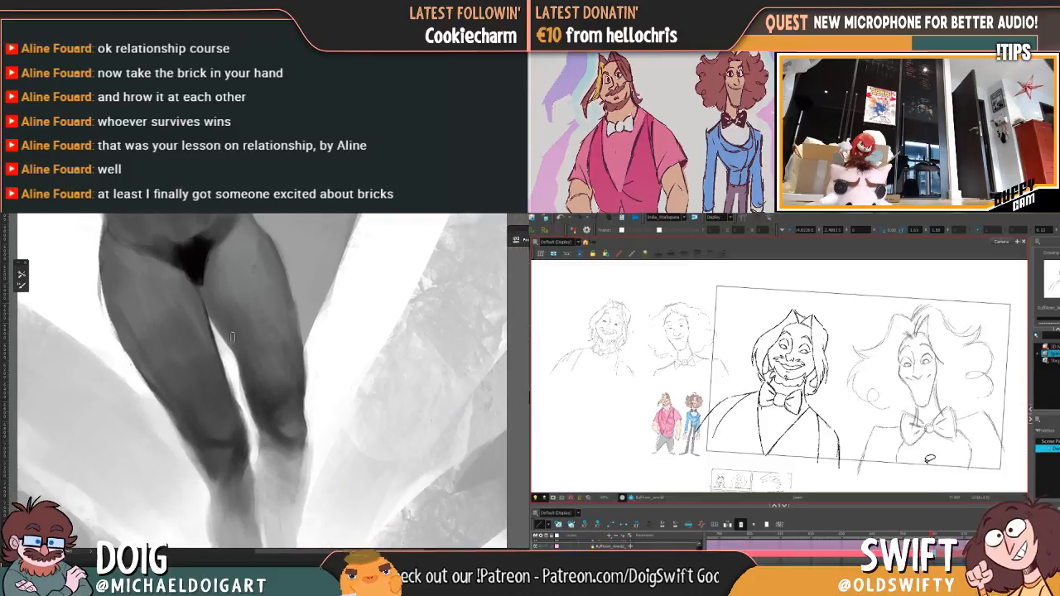
Step: Compare the bearded character's open-eyed and closed-eyed drawings, and touch up the shading on the painted figure's thigh
key("period")
left_click(144, 317, "alt")
mouse_move(826, 387)
left_mouse_down()
mouse_move(827, 371)
mouse_move(797, 381)
left_mouse_up()
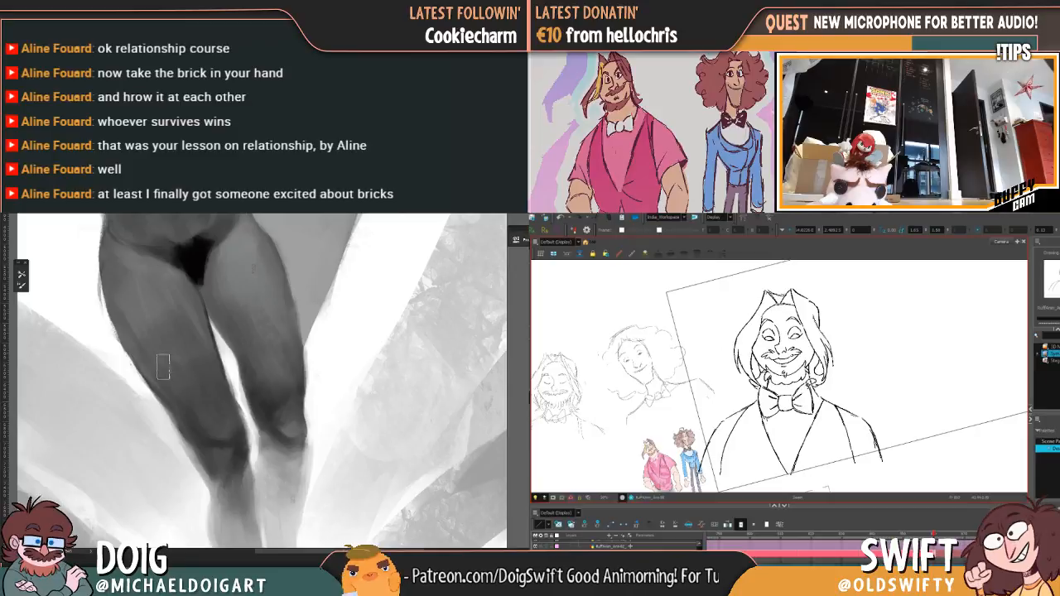
key("comma")
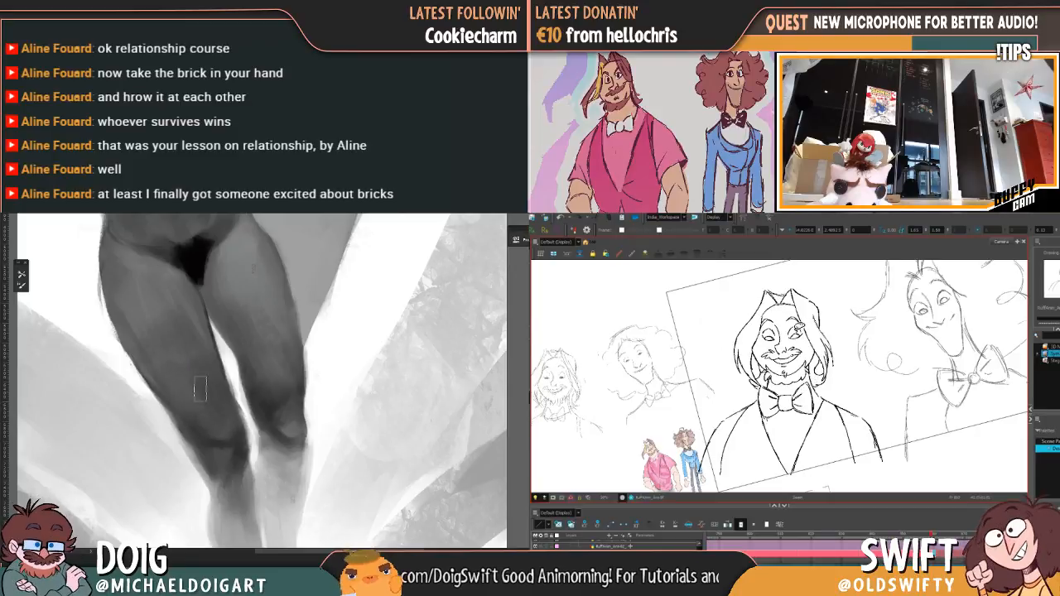
key("period")
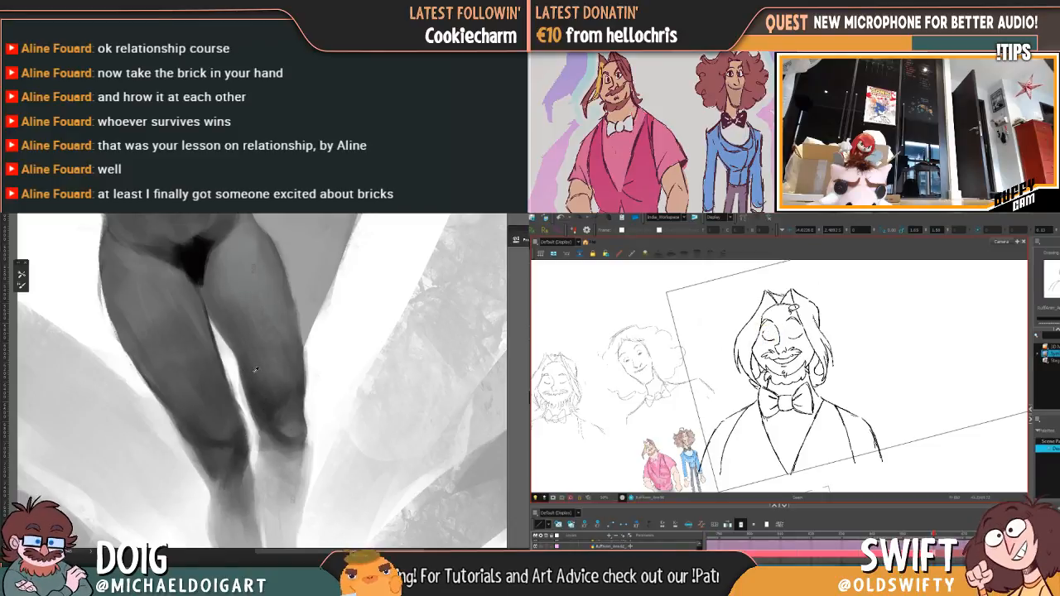
key("comma")
key("period")
key("comma")
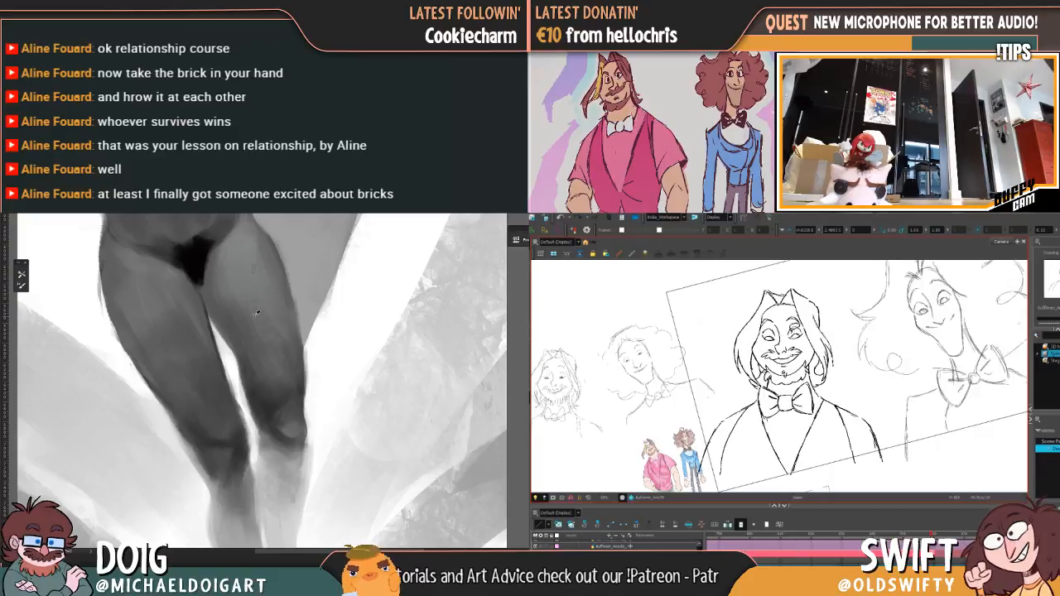
key("period")
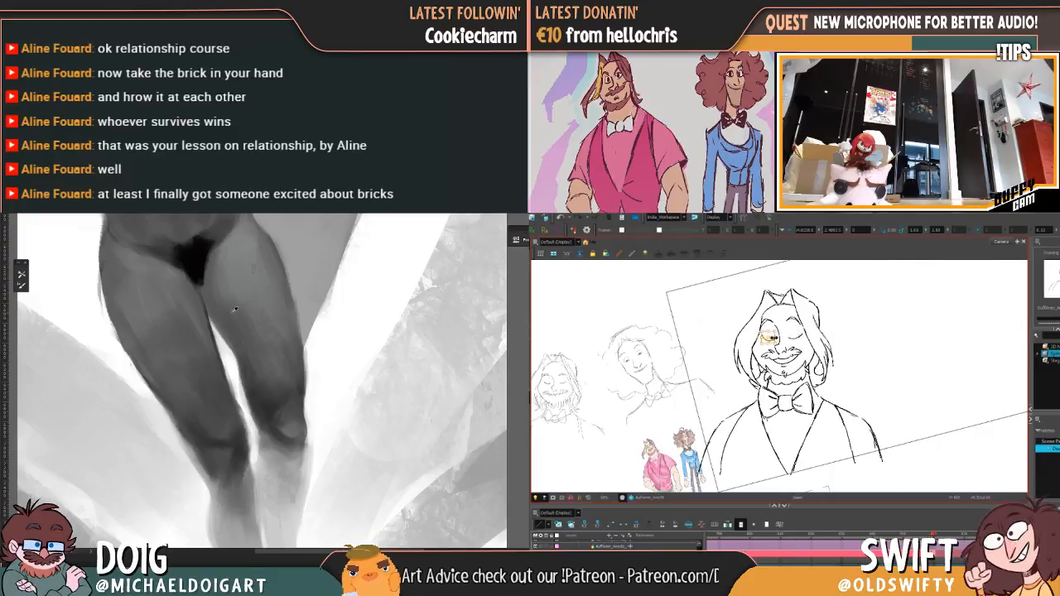
Step: Adjust the bearded character's closed eye on the viewer's left and compare it with the open-eyed drawing
left_click(768, 343)
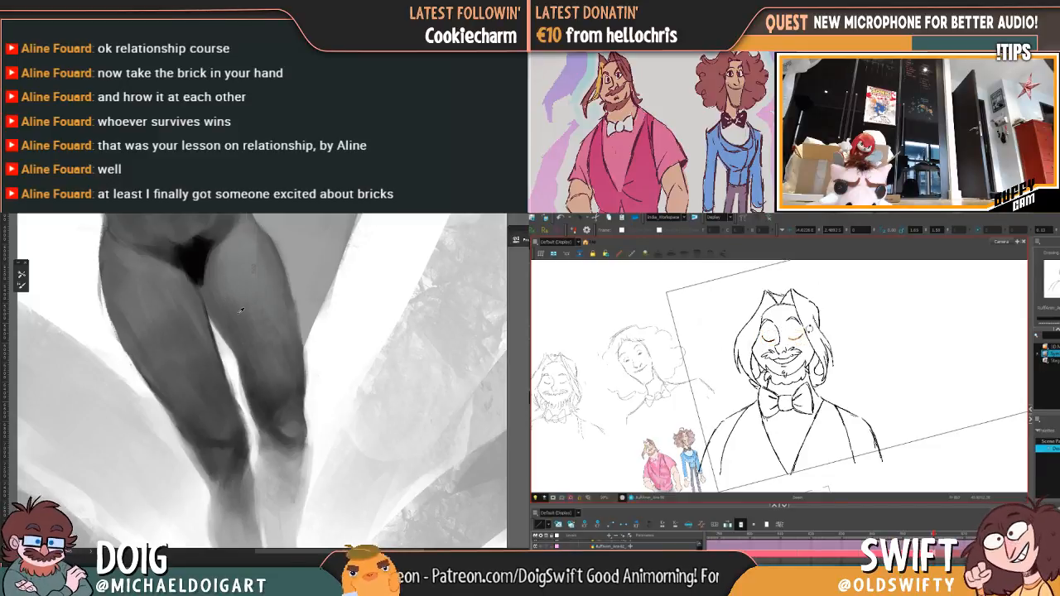
left_click(836, 321)
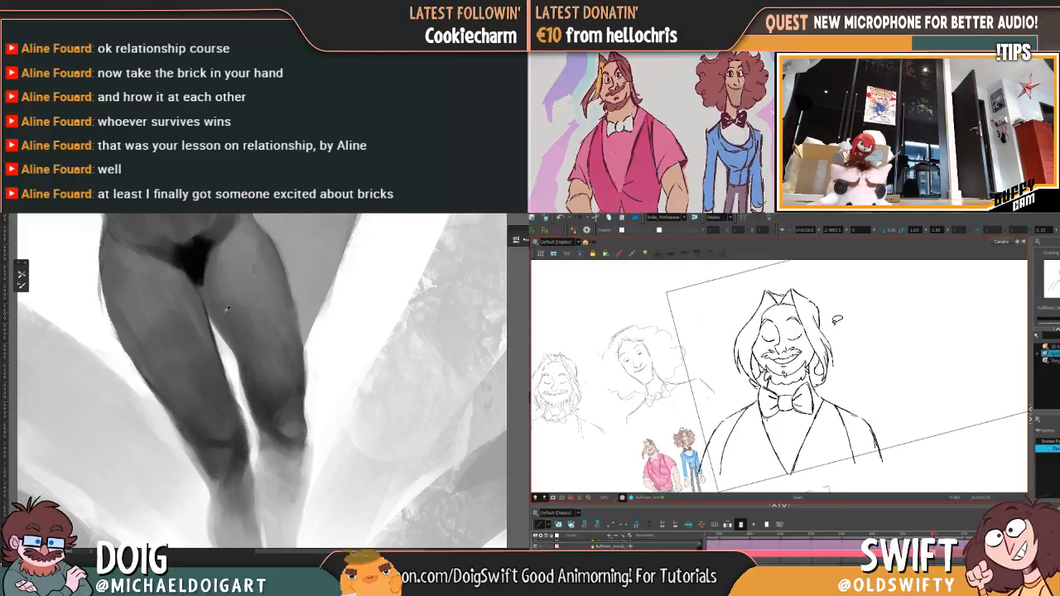
key("f")
key("g")
key("f")
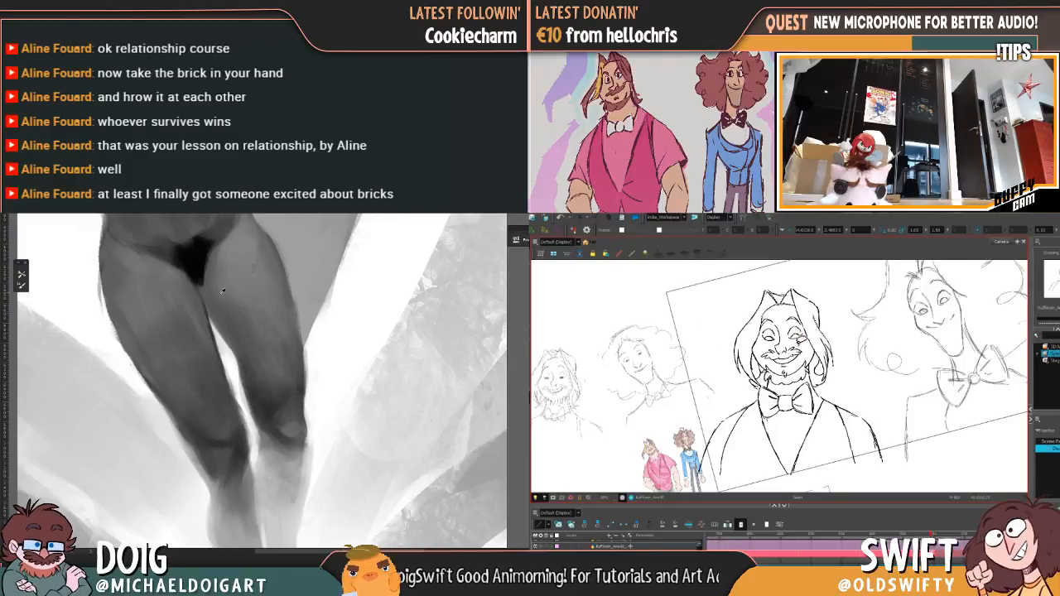
Step: Adjust the bearded character's closed eye on the viewer's right and flip repeatedly to the open-eyed drawing to check the blink
key("g")
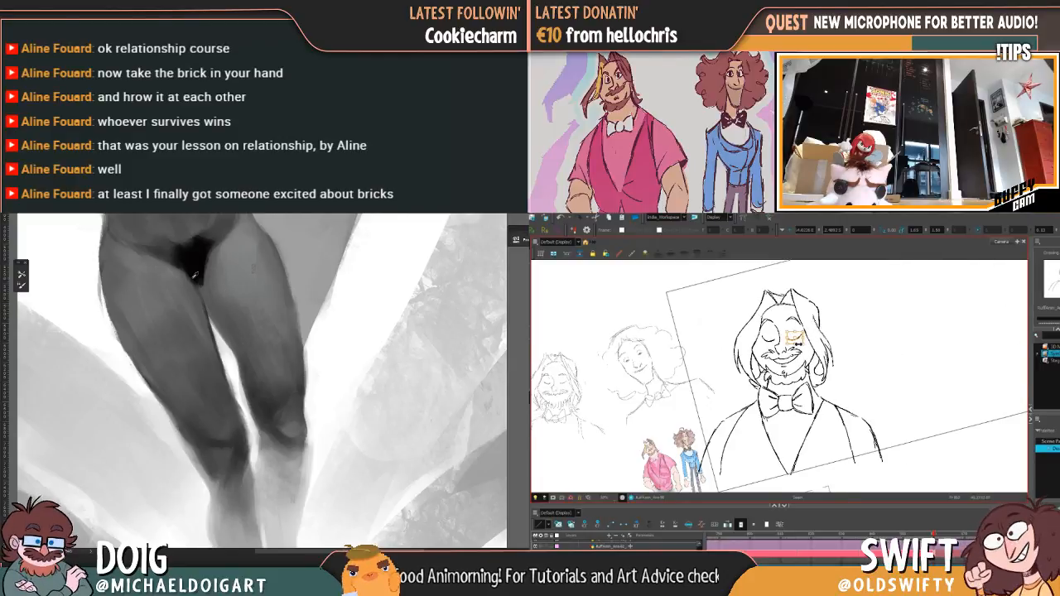
key("f")
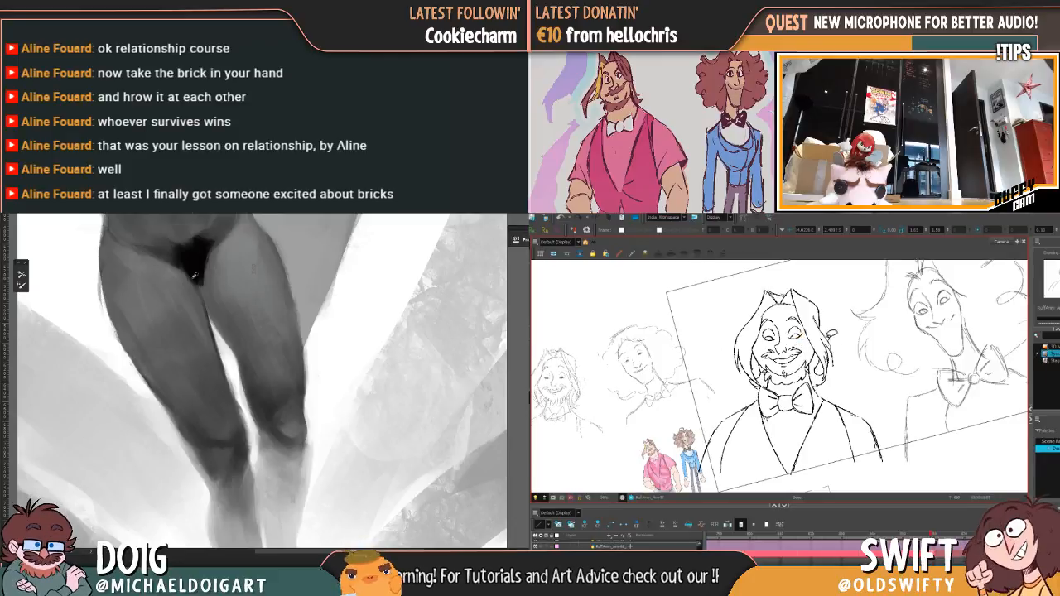
key("g")
key("g")
key("f")
key("f")
key("g")
key("f")
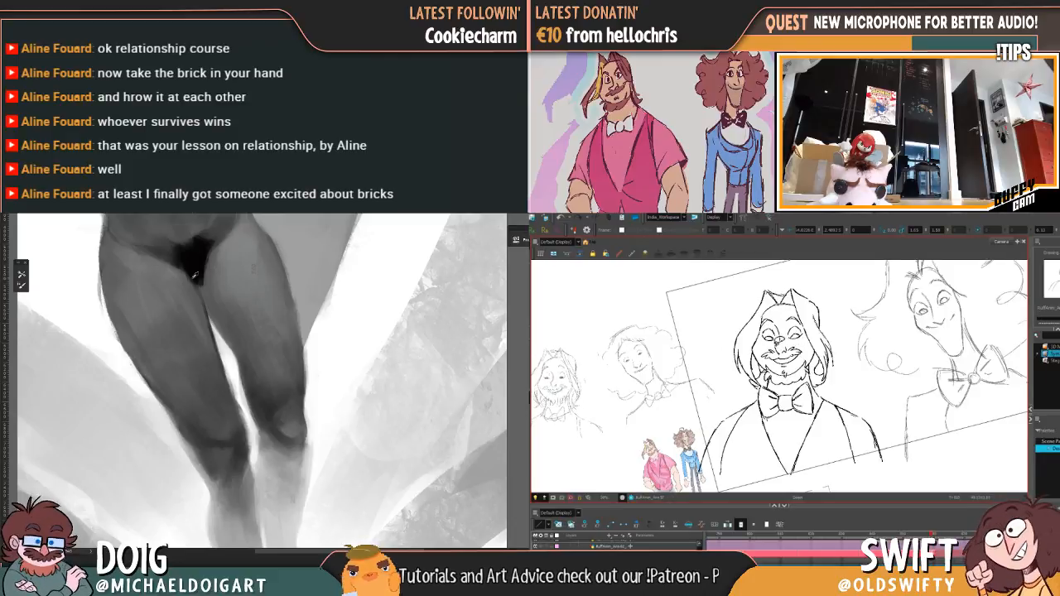
key("g")
Step: Reselect the closed eye on the viewer's left, refine its lines and position, and check it against the open-eyed drawing
left_click_drag(763, 326, 781, 336)
key("f")
key("g")
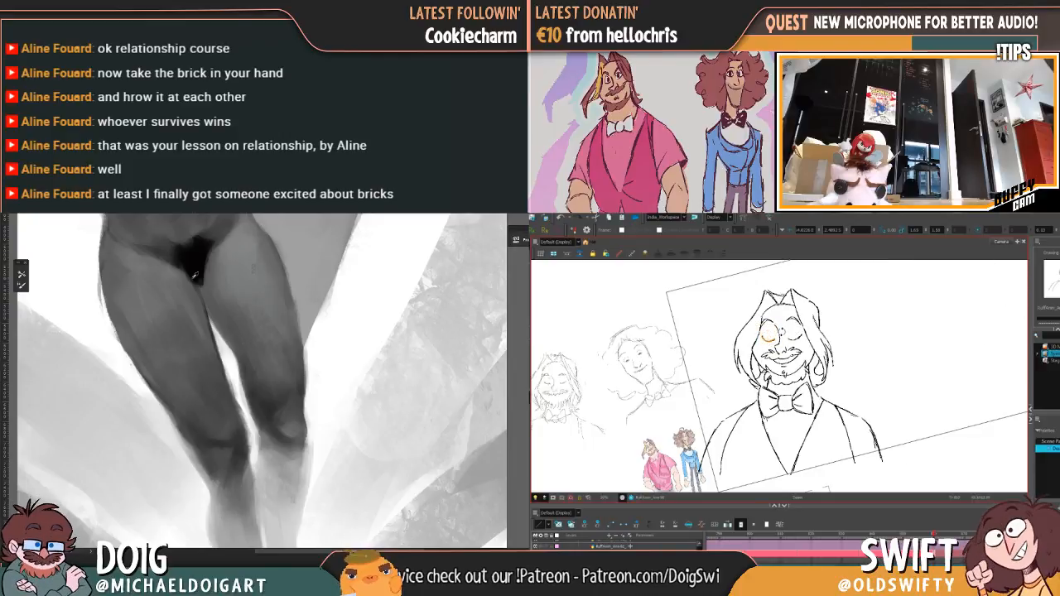
key("Delete")
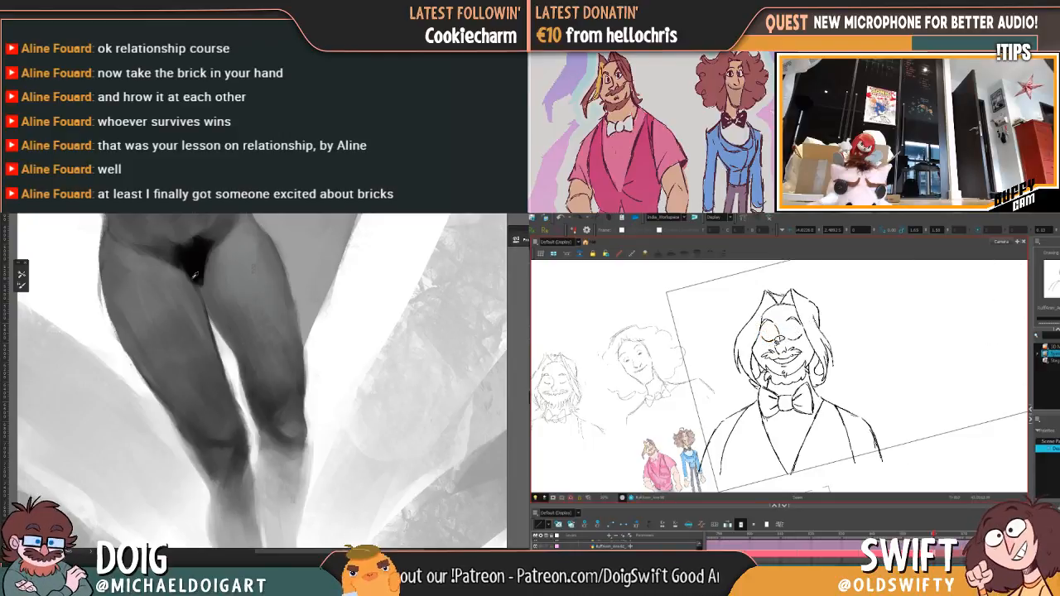
left_click_drag(761, 335, 772, 340)
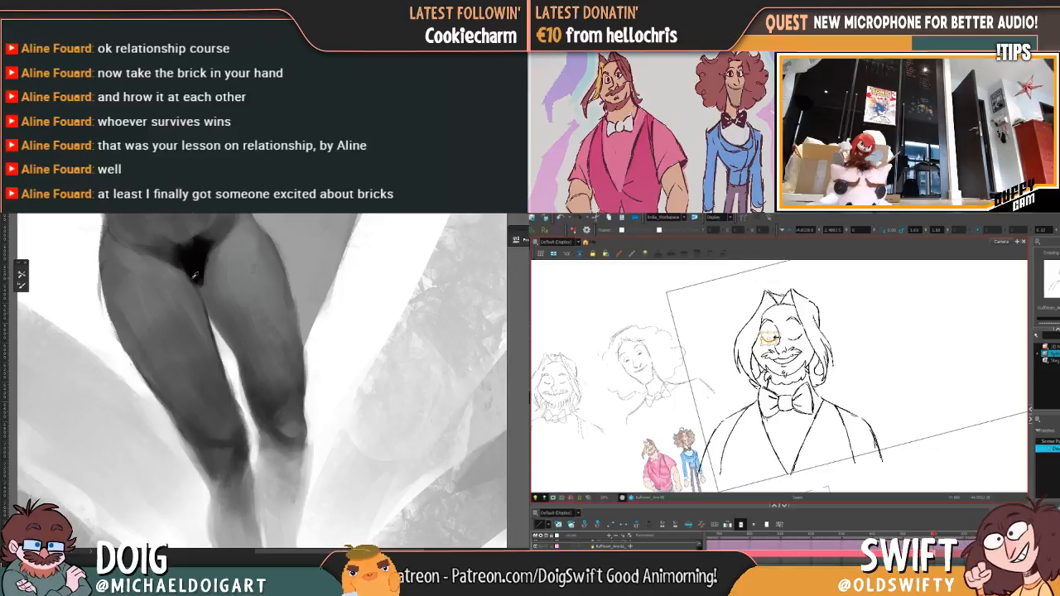
key("g")
key("f")
Step: Nudge the closed eye on the viewer's right slightly downward after comparing the two blink drawings
key("g")
key("f")
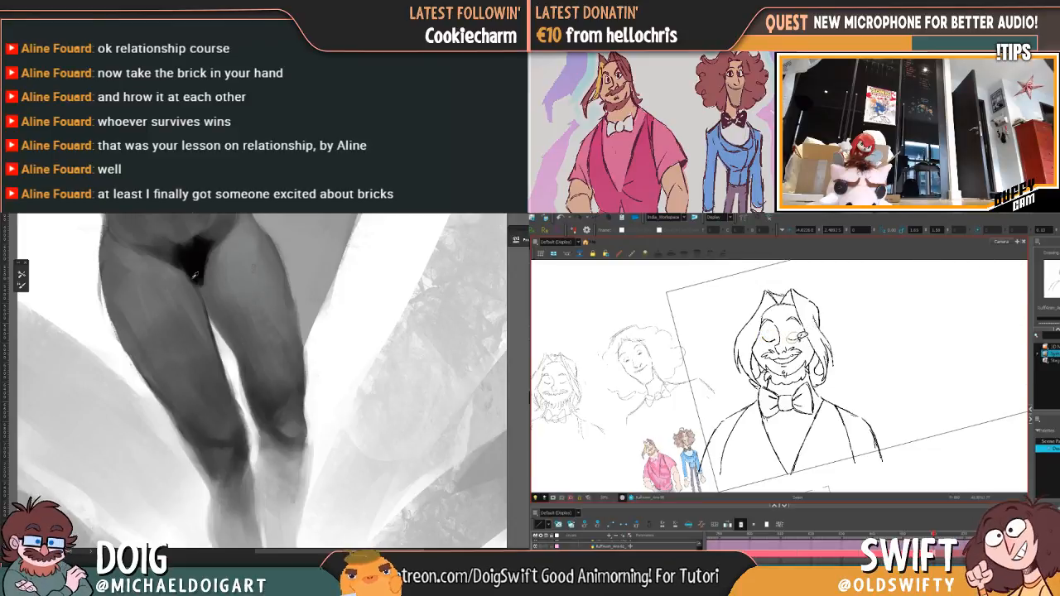
left_click_drag(802, 335, 801, 338)
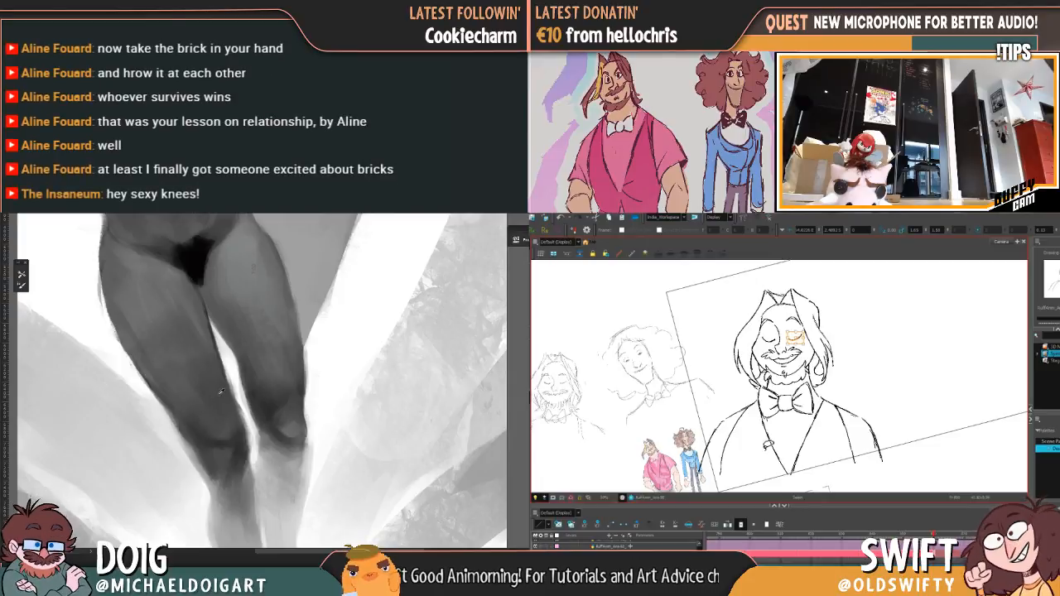
Step: Compare the two blink drawings and adjust the bearded character's eyebrow on the viewer's left in the closed-eye drawing
key("g")
key("f")
key("g")
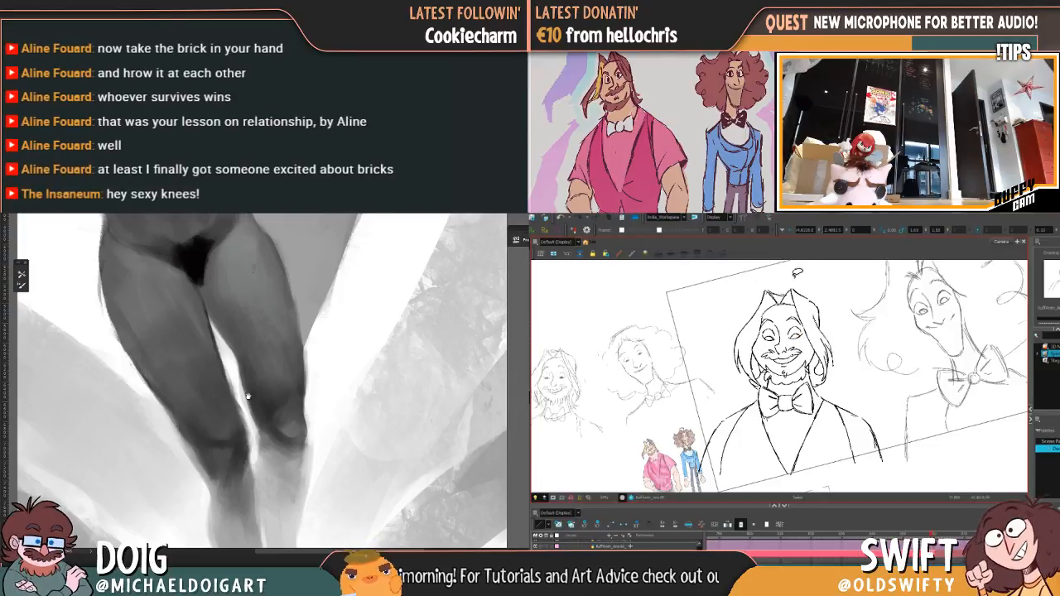
key("f")
left_click_drag(248, 384, 243, 359)
left_click(767, 322)
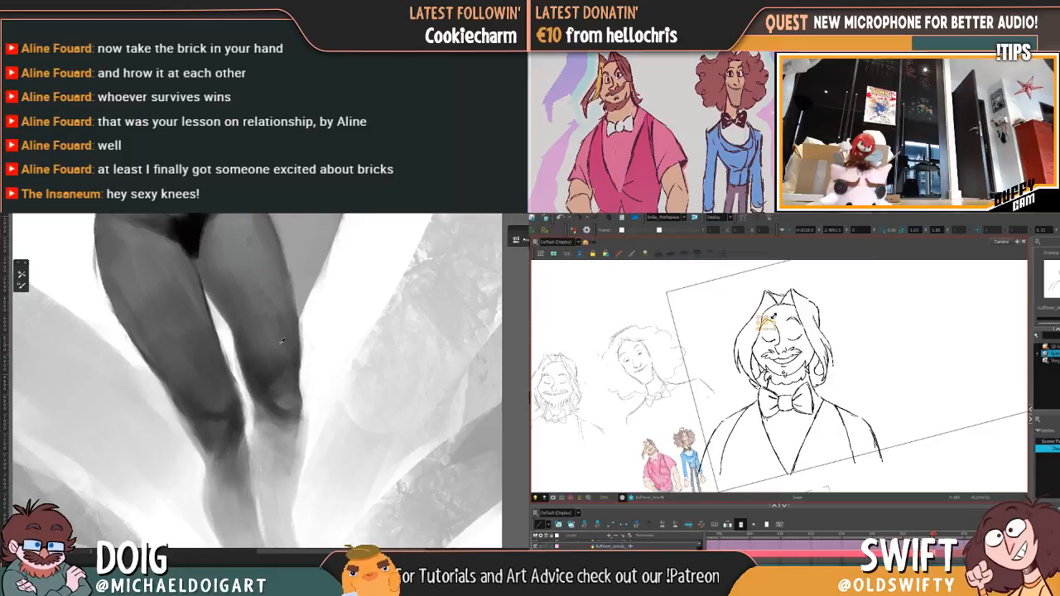
mouse_move(772, 324)
left_mouse_down()
mouse_move(764, 331)
mouse_move(772, 327)
left_mouse_up()
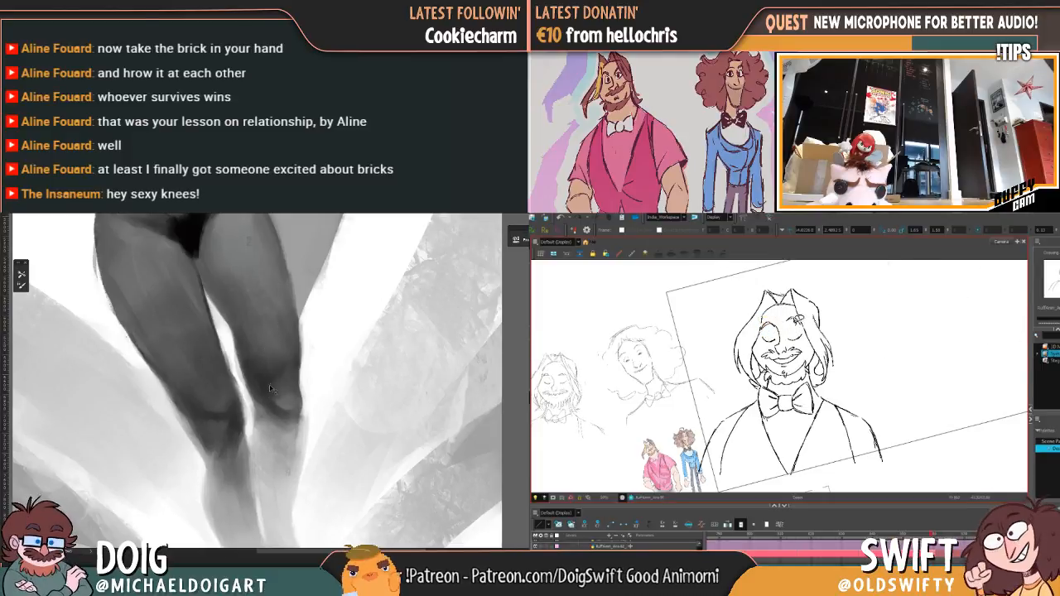
Step: Reposition the eyebrow on the viewer's right in the closed-eye drawing and check both brows against the open-eyed drawing
scroll(271, 390, "down", 6)
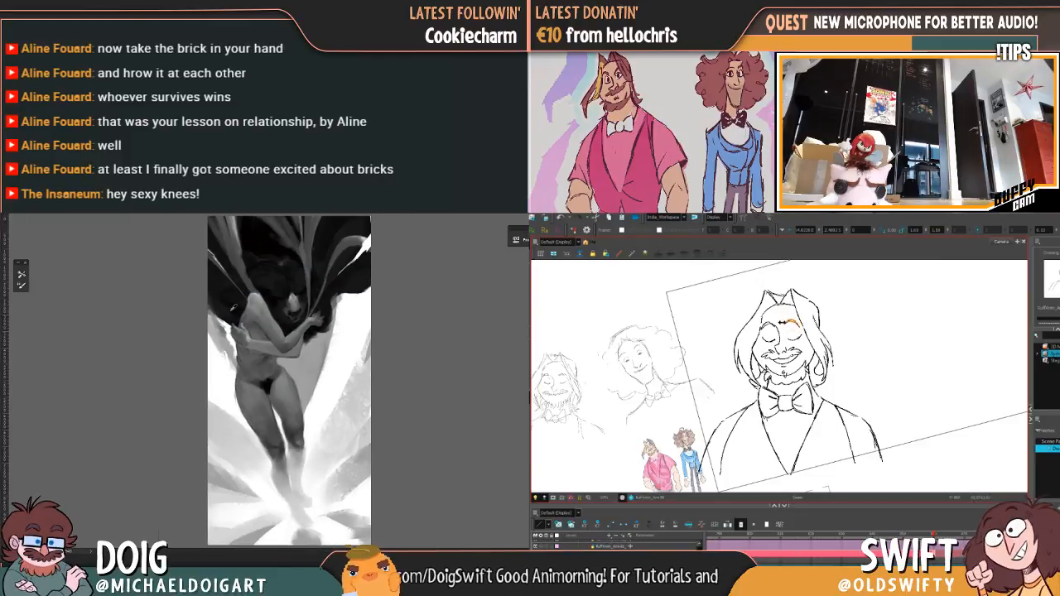
left_click_drag(809, 318, 806, 316)
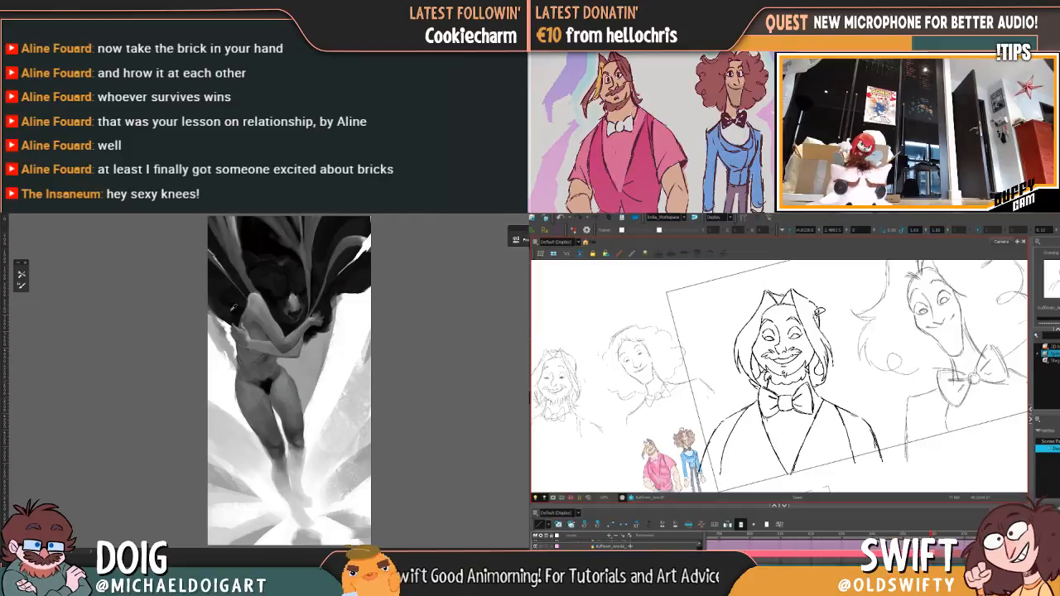
key(".")
key(".")
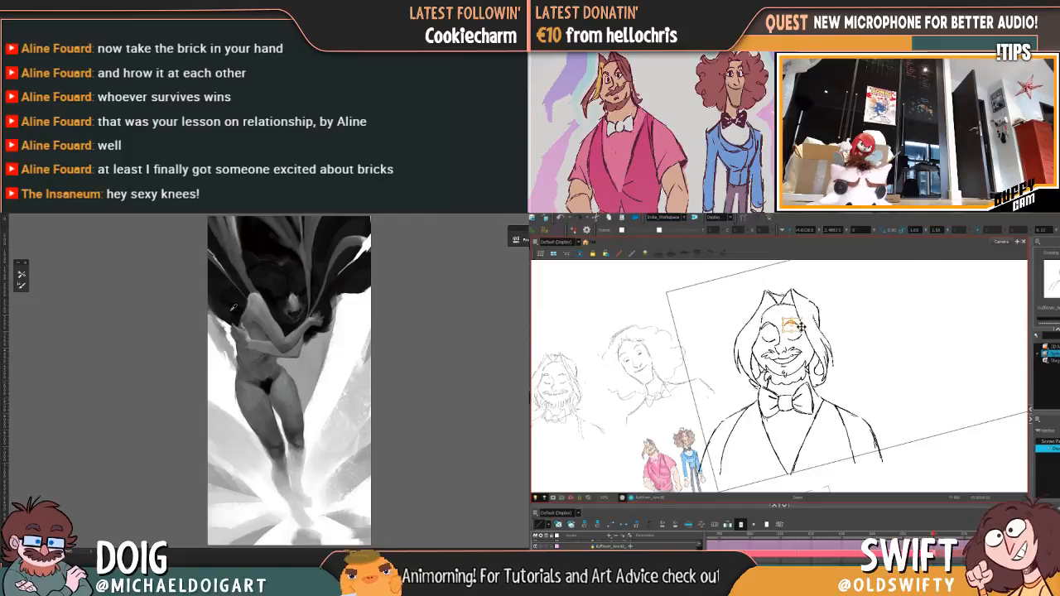
key(".")
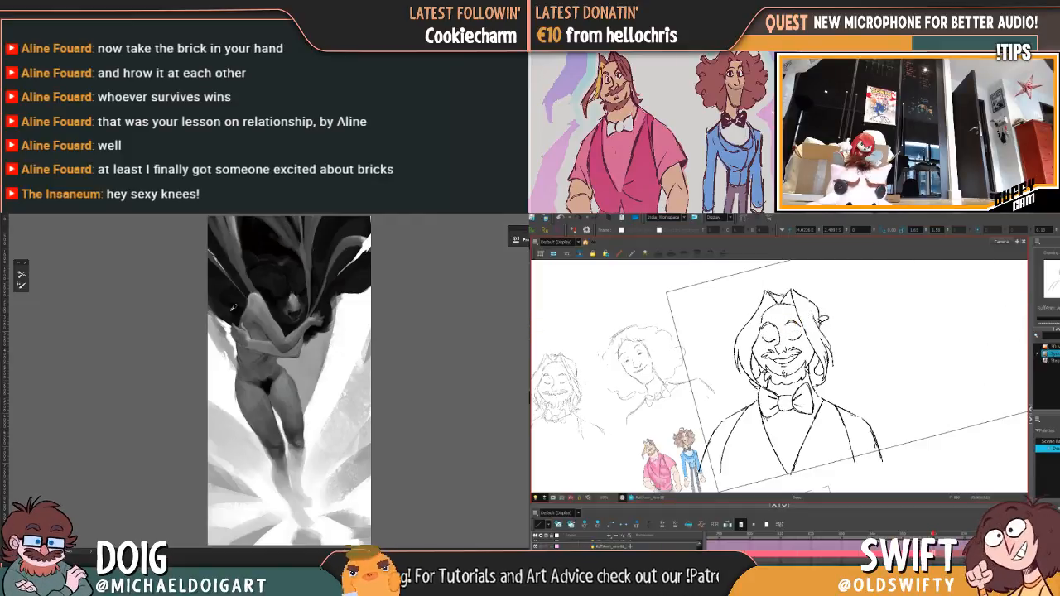
key(".")
key(".")
scroll(315, 359, "up", 1)
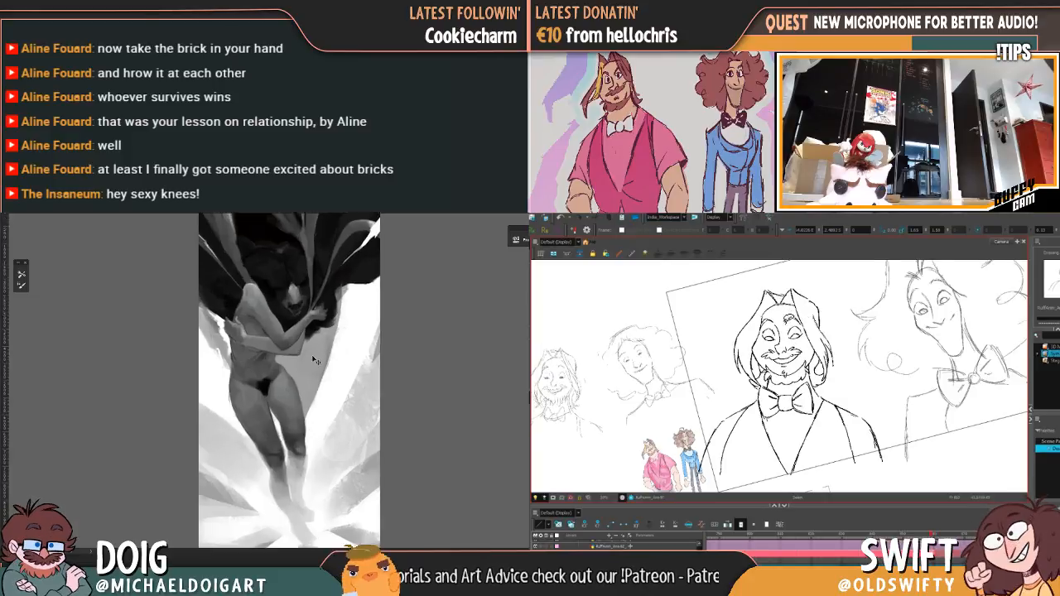
key(".")
scroll(315, 360, "up", 6)
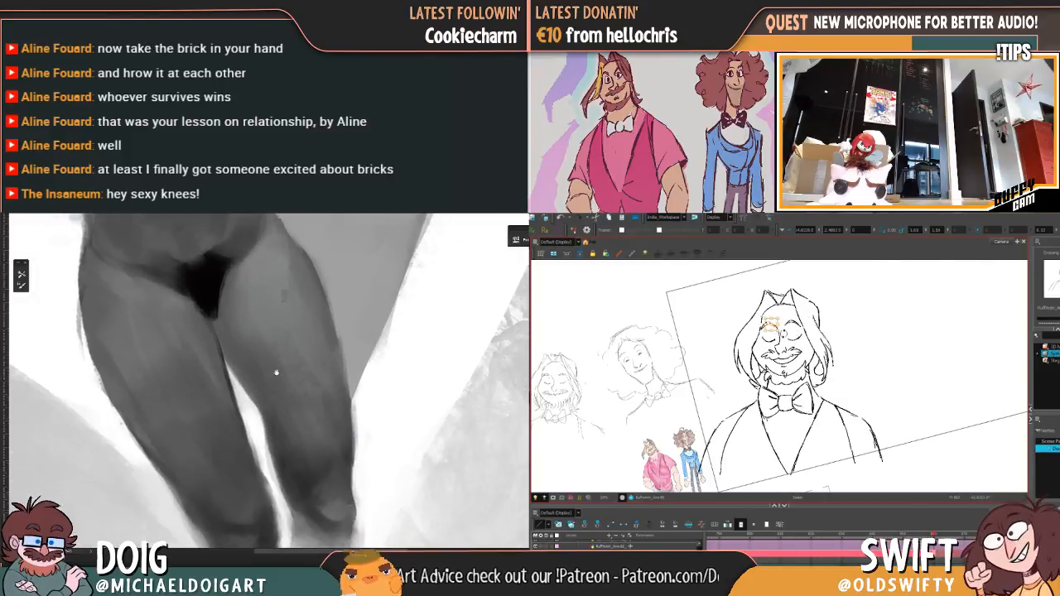
left_click_drag(277, 372, 272, 343)
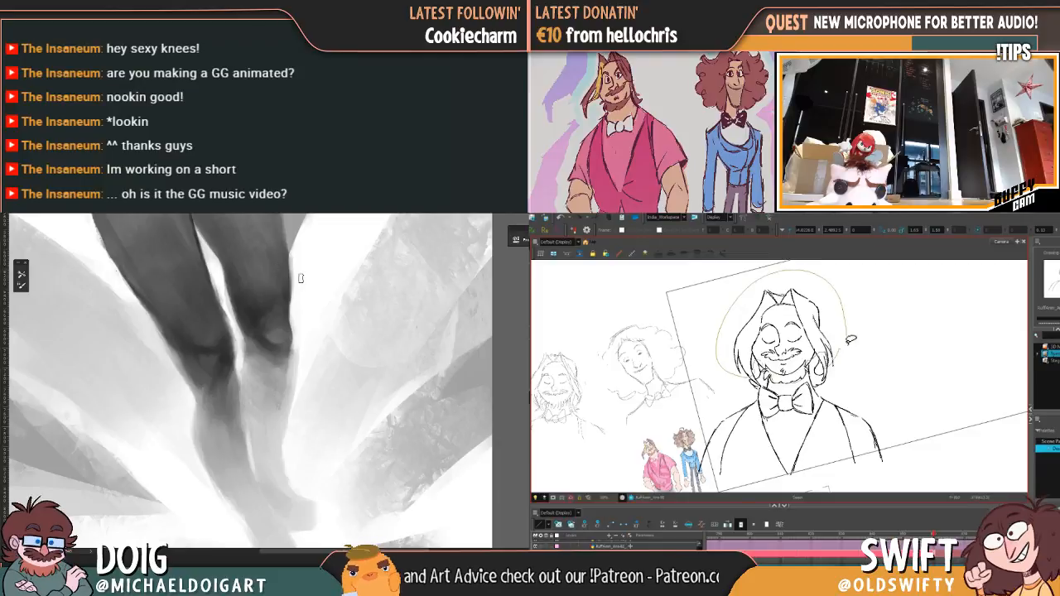
Step: Select the bearded character's whole head in the closed-eye drawing and flip repeatedly to the open-eyed drawing to check its movement
left_click_drag(851, 339, 813, 283)
key("comma")
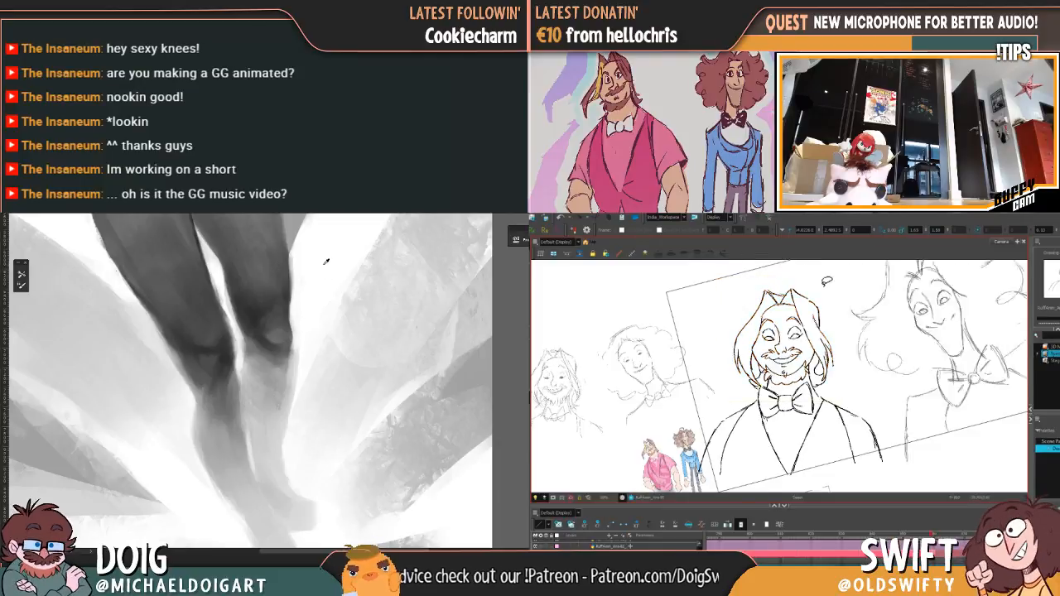
key("period")
key("comma")
key("period")
key("comma")
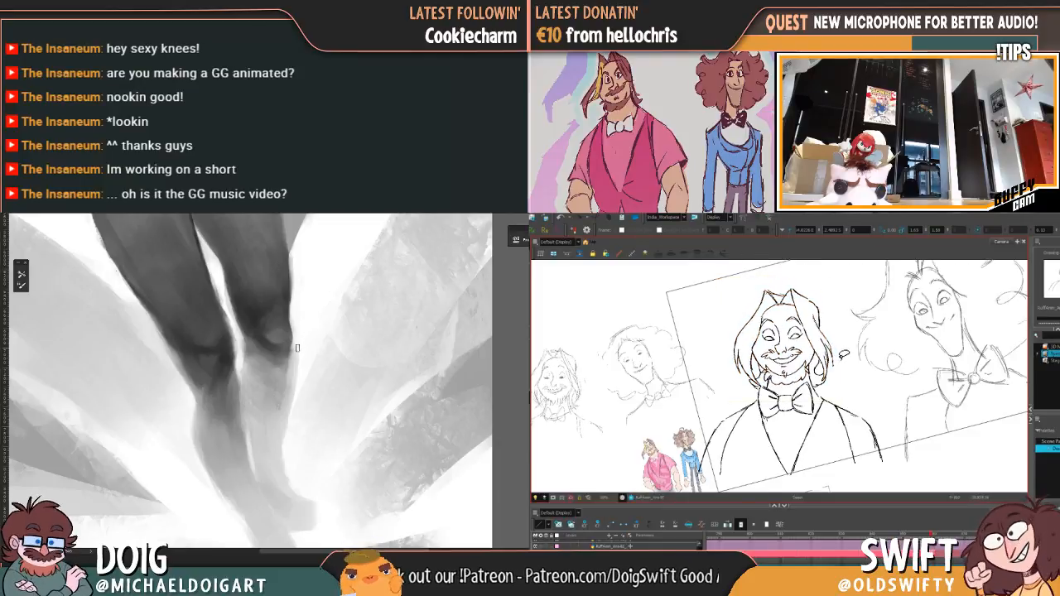
key("period")
Step: Adjust the hair lock on the viewer's right, then reselect and slightly transform the whole head in the closed-eye drawing
left_click_drag(832, 346, 848, 360)
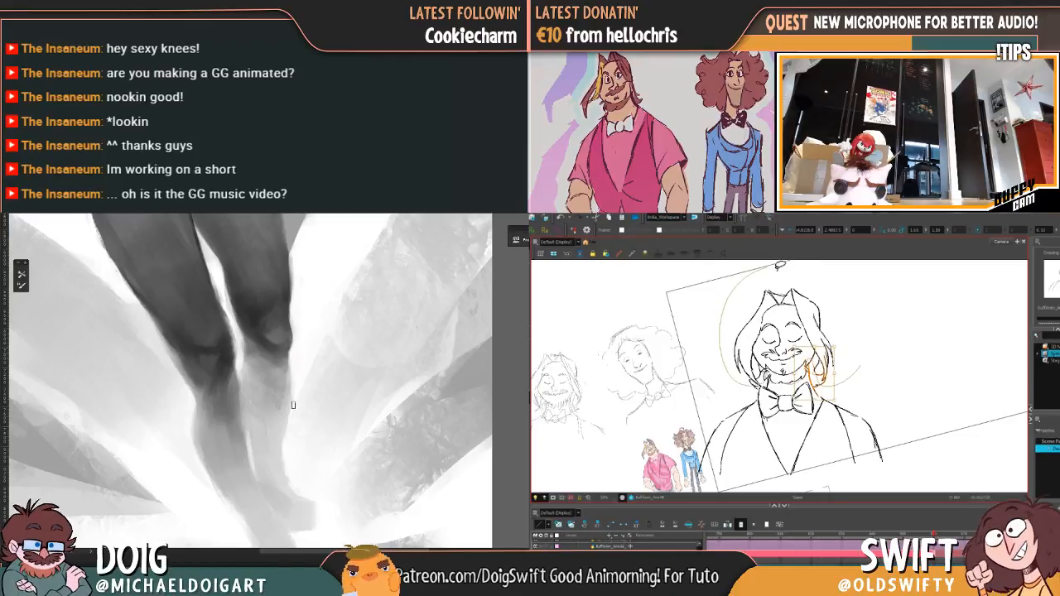
left_click_drag(852, 337, 842, 279)
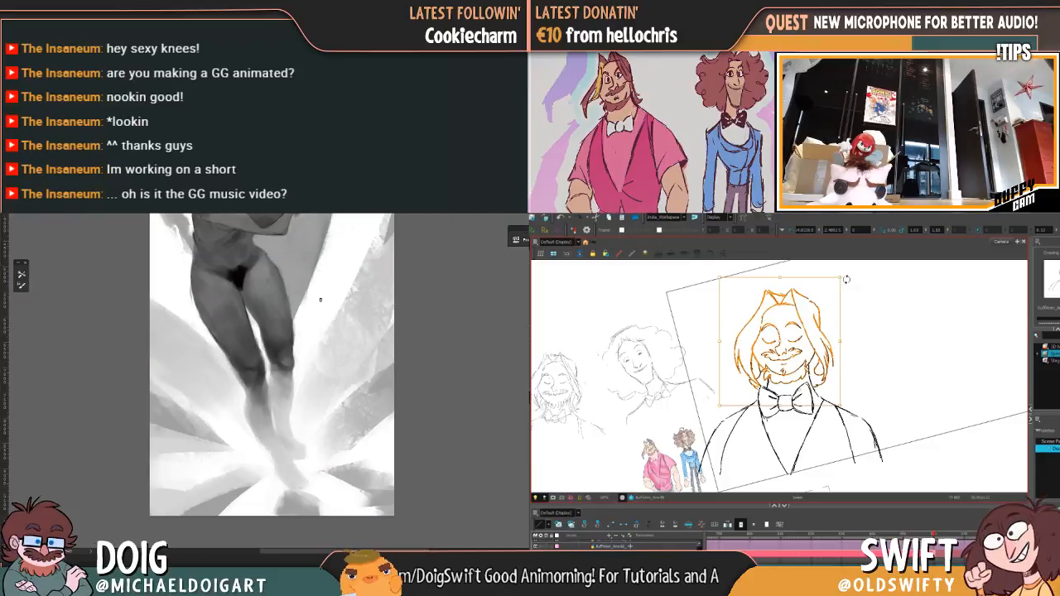
key("comma")
key("period")
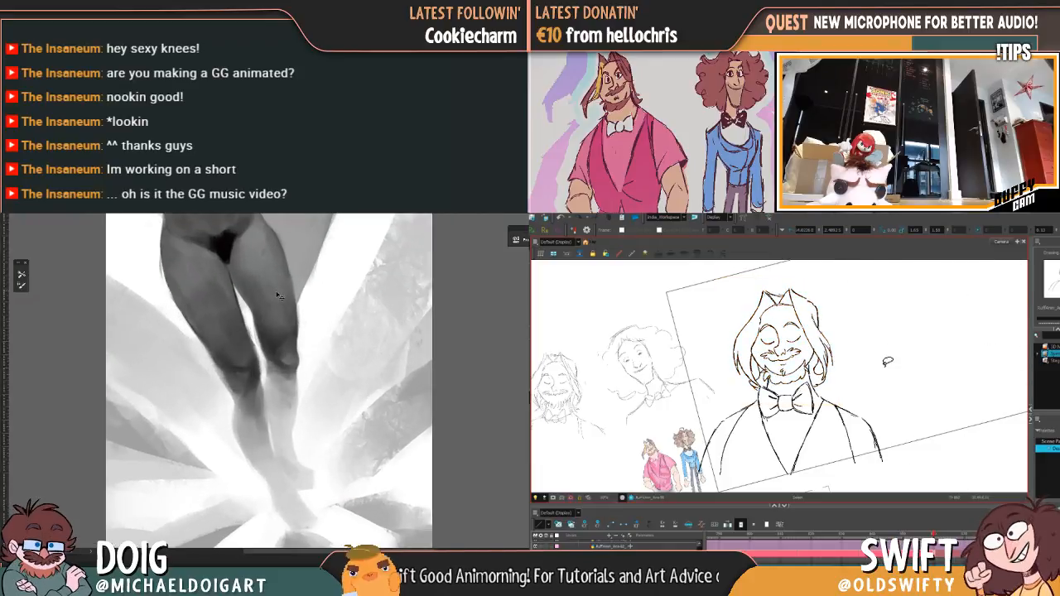
Step: Select the entire bearded figure in the closed-eye drawing and slightly transform it as one piece
mouse_move(893, 381)
left_mouse_down()
mouse_move(708, 482)
mouse_move(892, 315)
left_mouse_up()
mouse_move(883, 271)
left_mouse_down()
mouse_move(700, 443)
mouse_move(833, 335)
left_mouse_up()
left_click(890, 274)
left_click_drag(808, 372, 805, 372)
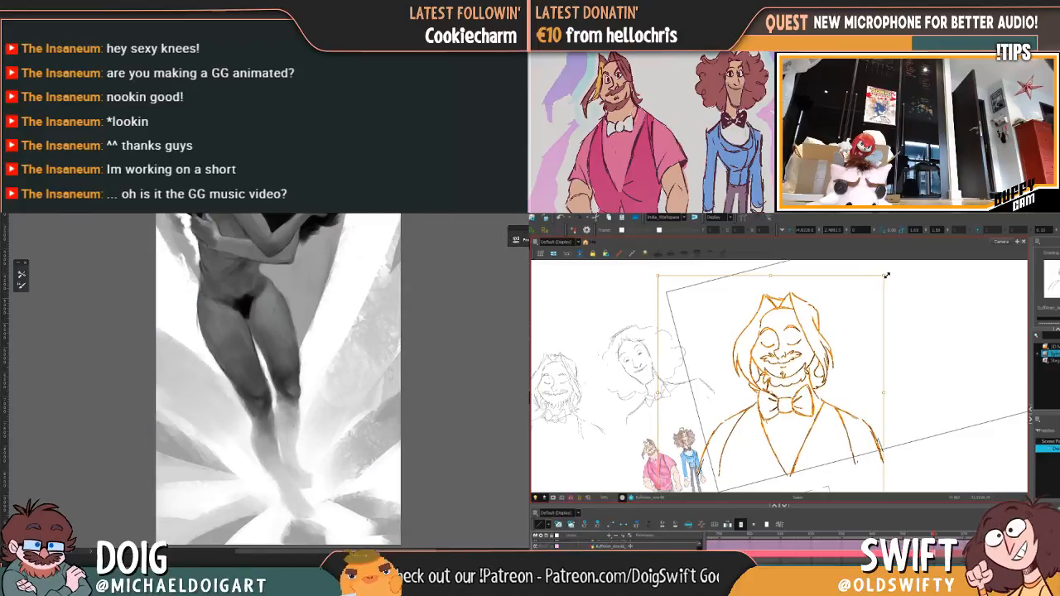
left_click_drag(886, 276, 888, 275)
left_click(890, 272)
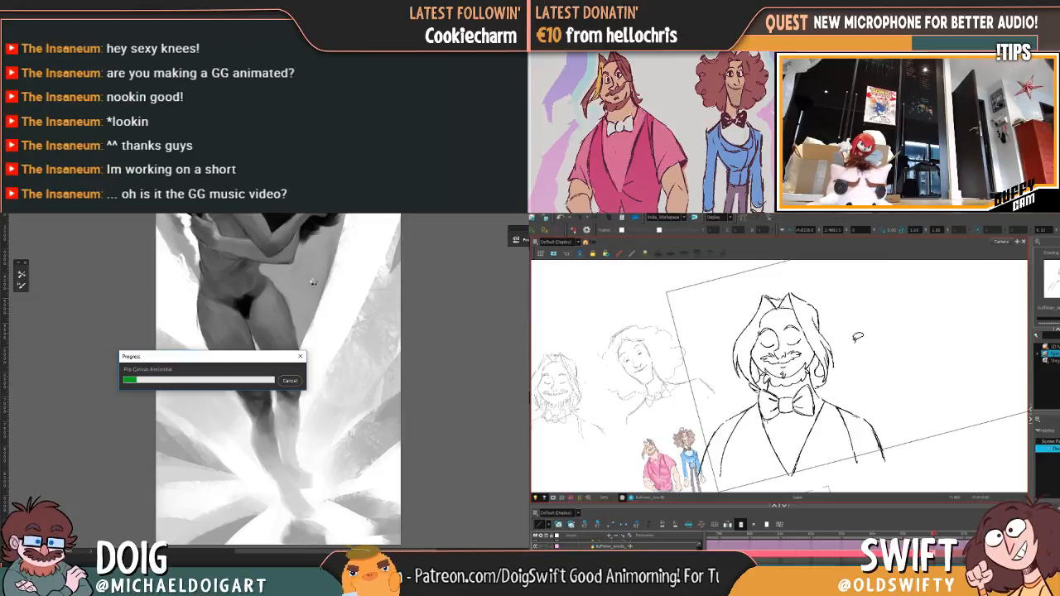
Step: Adjust the shoulder and sleeve lines on both sides of the closed-eye drawing and compare them with the open-eyed drawing
mouse_move(838, 399)
left_mouse_down()
mouse_move(898, 431)
mouse_move(887, 470)
left_mouse_up()
left_click(910, 461)
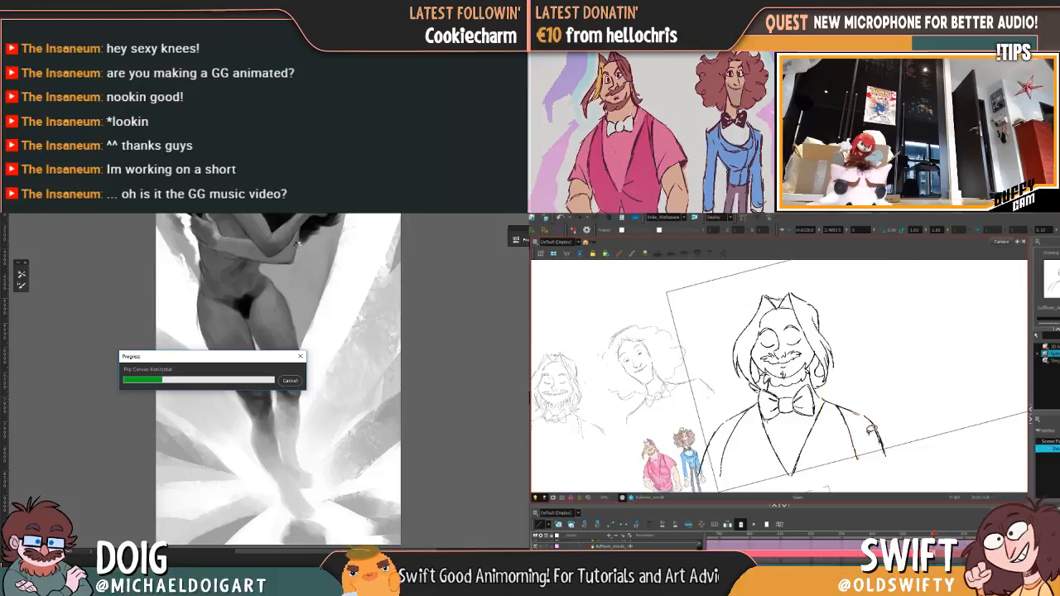
left_click_drag(750, 437, 709, 458)
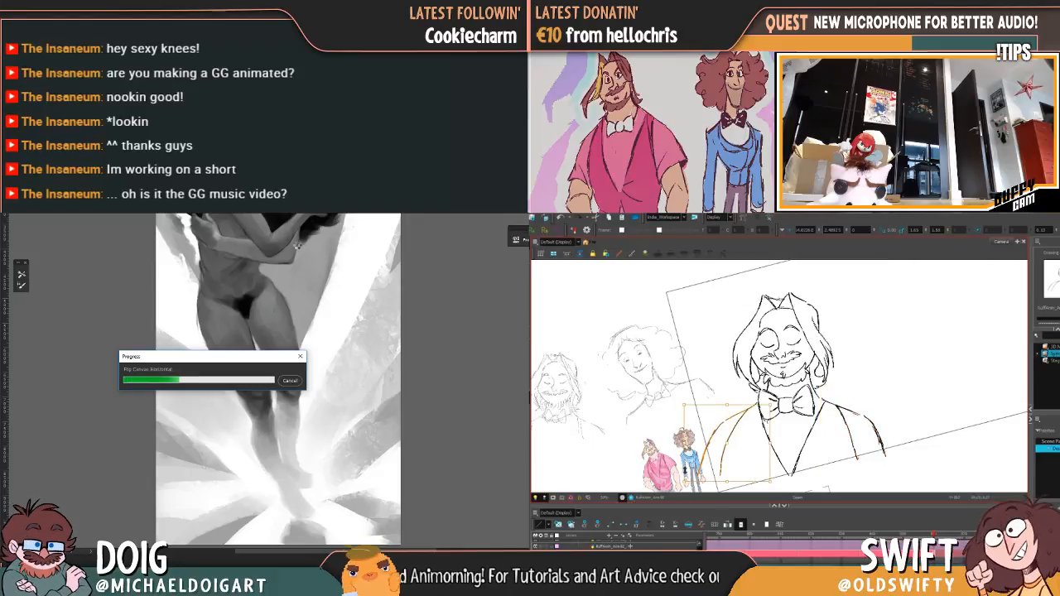
key("comma")
key("period")
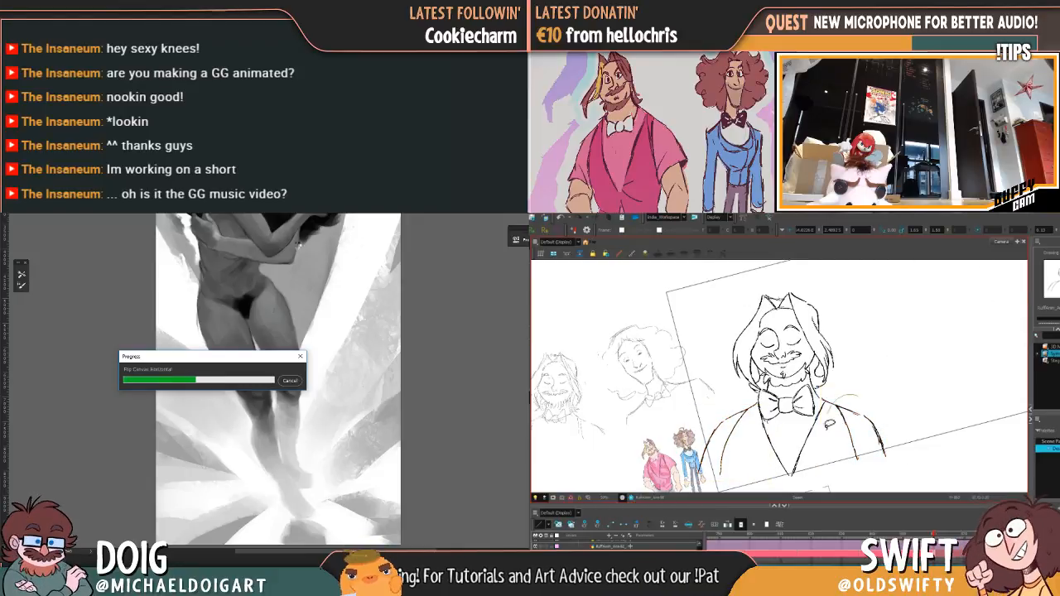
left_click_drag(830, 424, 890, 446)
left_click(908, 444)
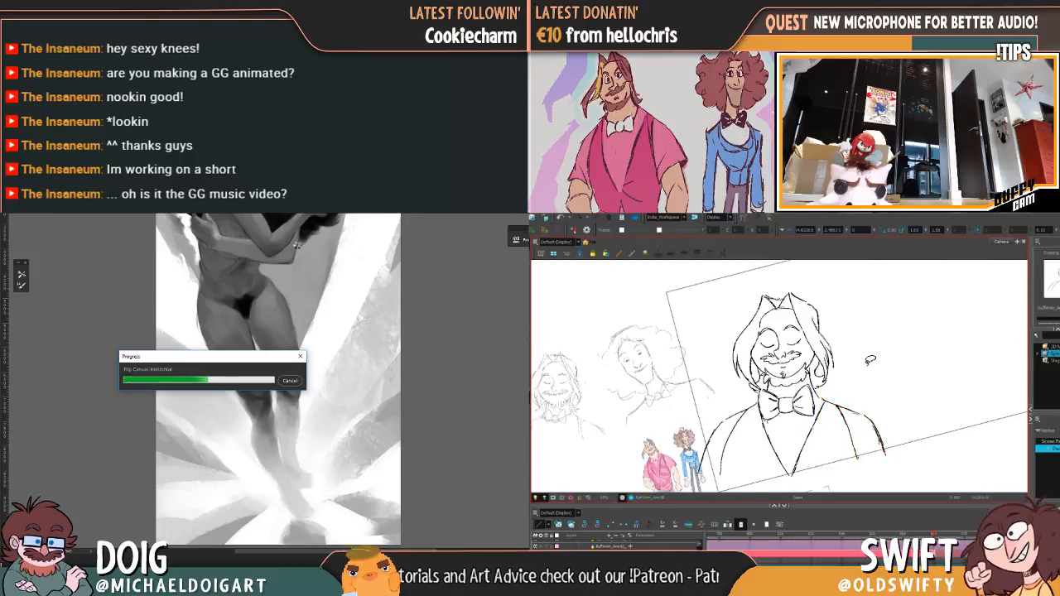
key("comma")
key("period")
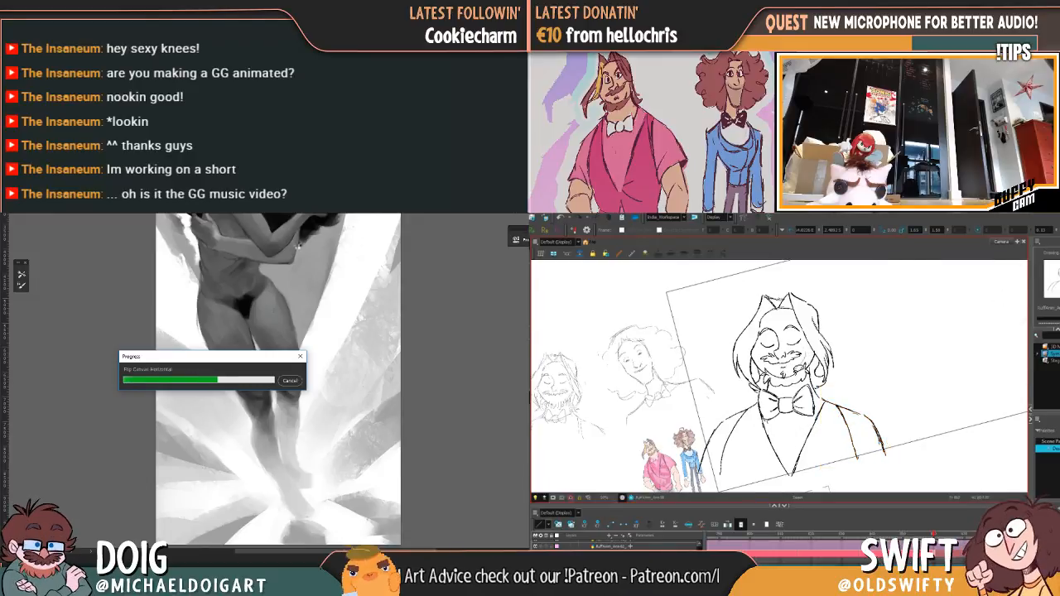
Step: Select the closed eyes, brows, moustache and mouth together, nudge them within the face, and flip between the blink drawings
mouse_move(769, 360)
left_mouse_down()
mouse_move(763, 334)
mouse_move(800, 322)
left_mouse_up()
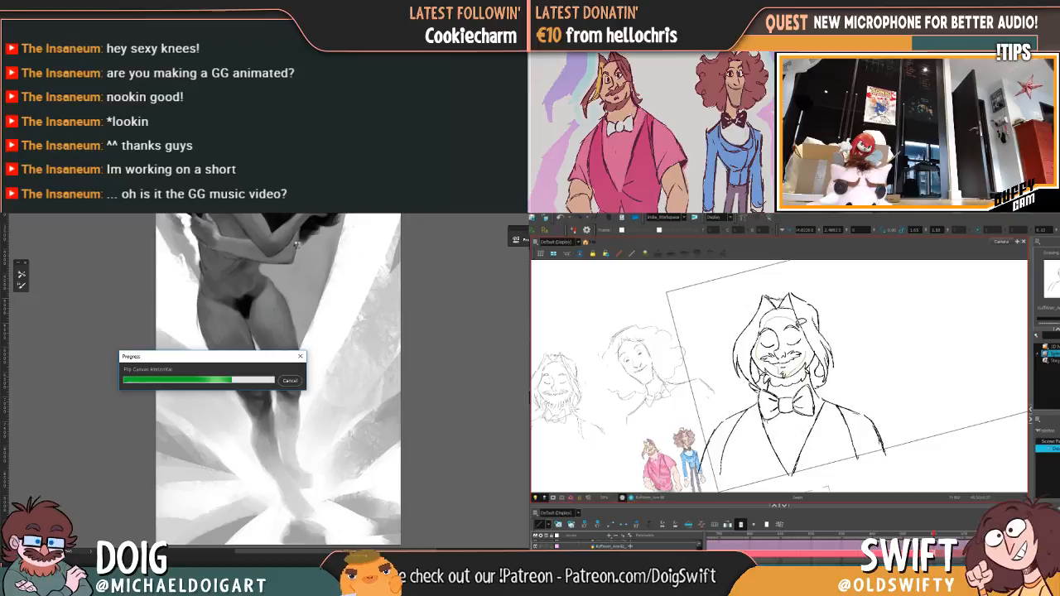
left_click_drag(794, 369, 772, 363)
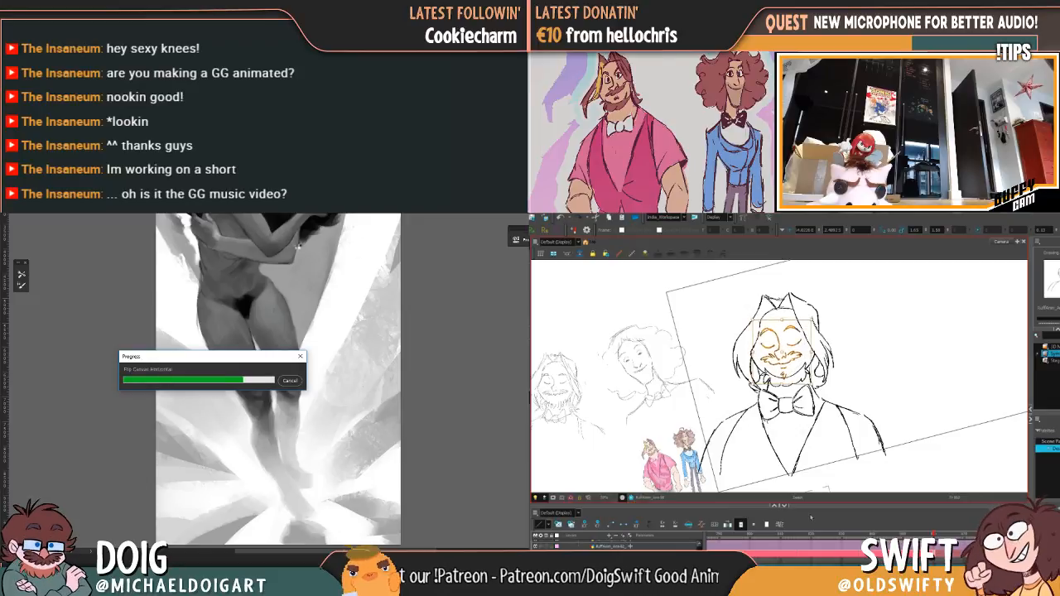
key("Escape")
key("comma")
key("period")
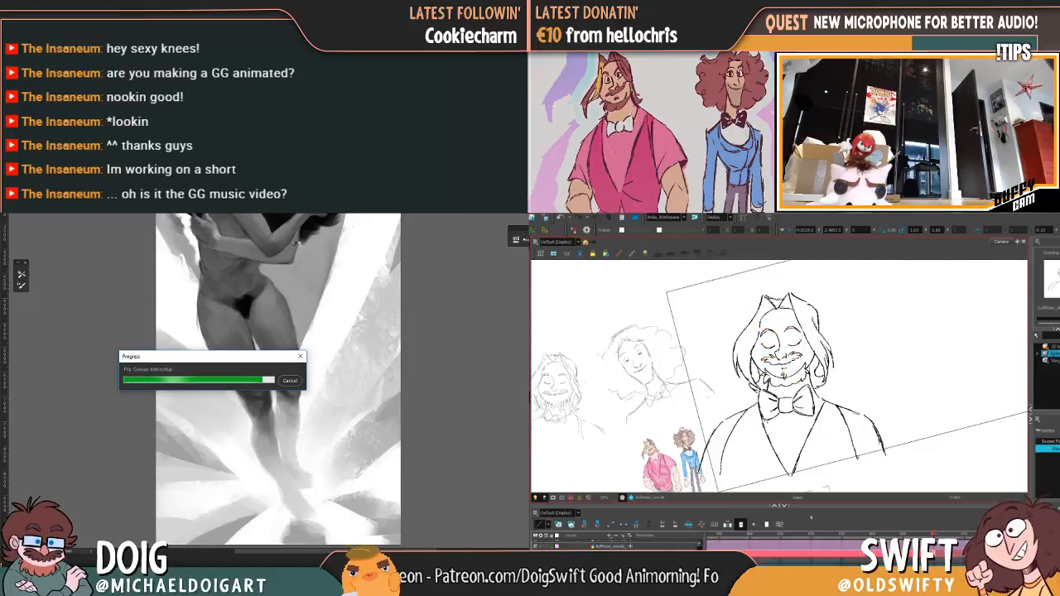
key("comma")
key("period")
key("comma")
key("period")
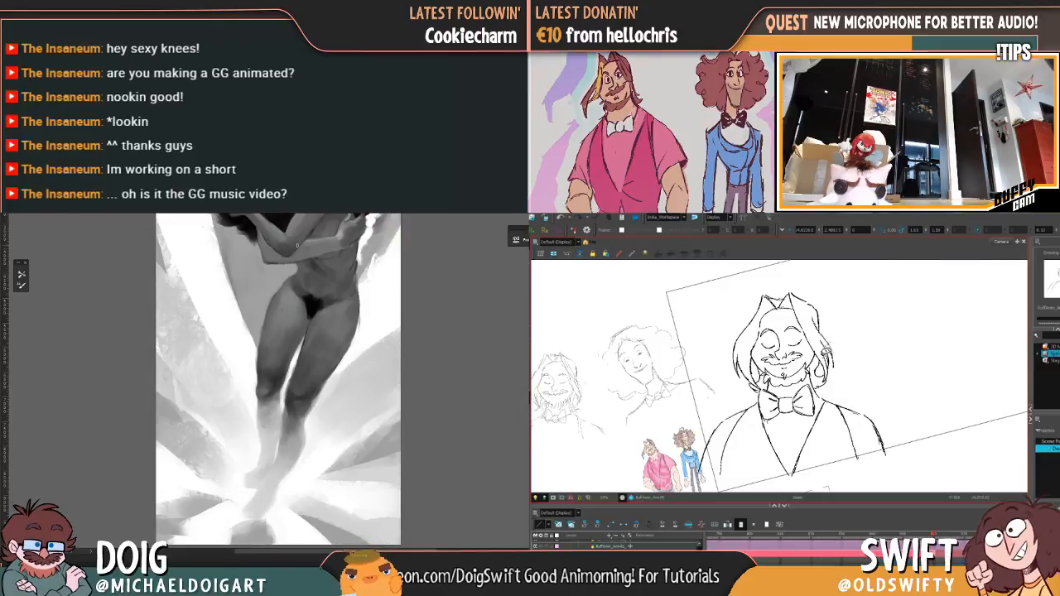
Step: Adjust the hair lock on the viewer's right of the closed-eye drawing and check it against the open-eyed drawing
left_click(830, 364)
mouse_move(335, 327)
left_mouse_down()
mouse_move(268, 396)
mouse_move(266, 330)
left_mouse_up()
left_click_drag(840, 384, 847, 381)
left_click_drag(266, 330, 267, 330)
left_click_drag(847, 382, 846, 383)
mouse_move(267, 330)
left_mouse_down()
mouse_move(282, 308)
mouse_move(290, 314)
mouse_move(237, 418)
mouse_move(223, 408)
mouse_move(270, 308)
left_mouse_up()
key("f")
key("g")
key("f")
key("g")
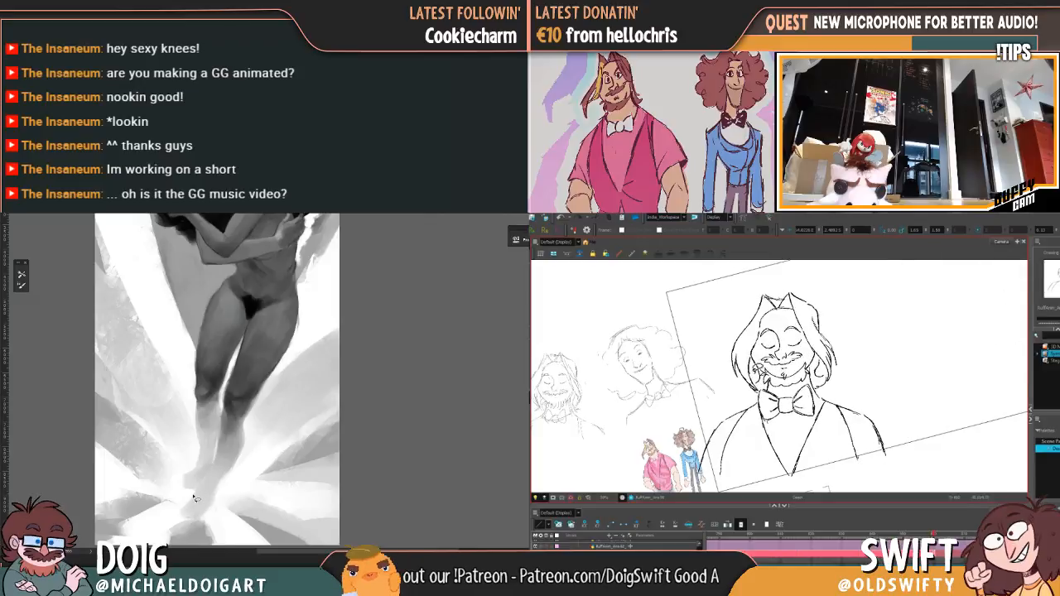
Step: Lasso the painted figure's leg on the viewer's left from hip to foot and copy it to a new layer
mouse_move(220, 437)
left_mouse_down()
mouse_move(247, 332)
mouse_move(217, 304)
mouse_move(233, 311)
mouse_move(236, 335)
mouse_move(251, 328)
mouse_move(231, 292)
mouse_move(211, 315)
left_mouse_up()
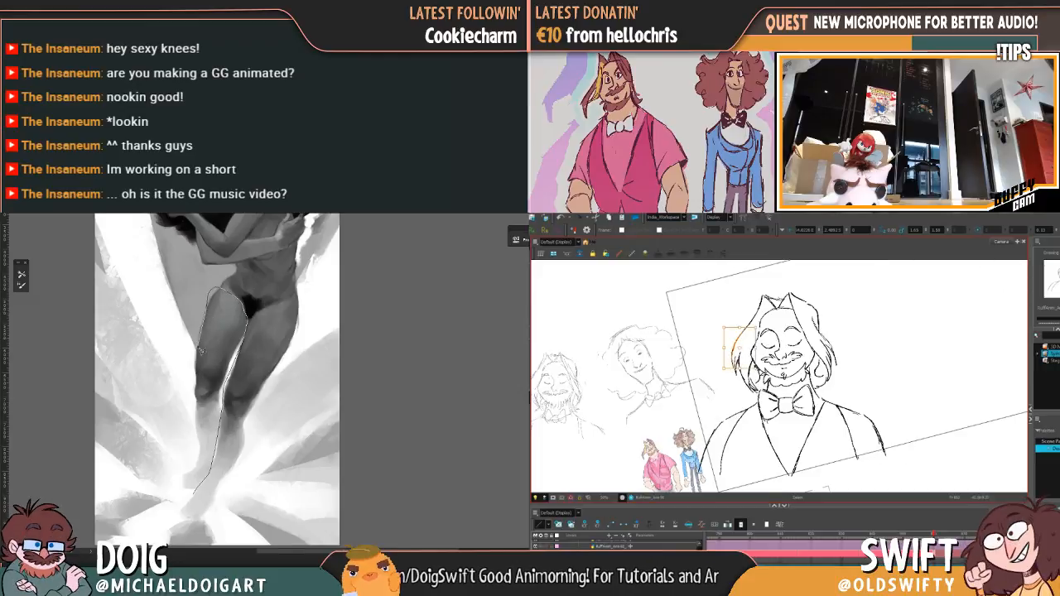
left_click_drag(198, 412, 198, 449)
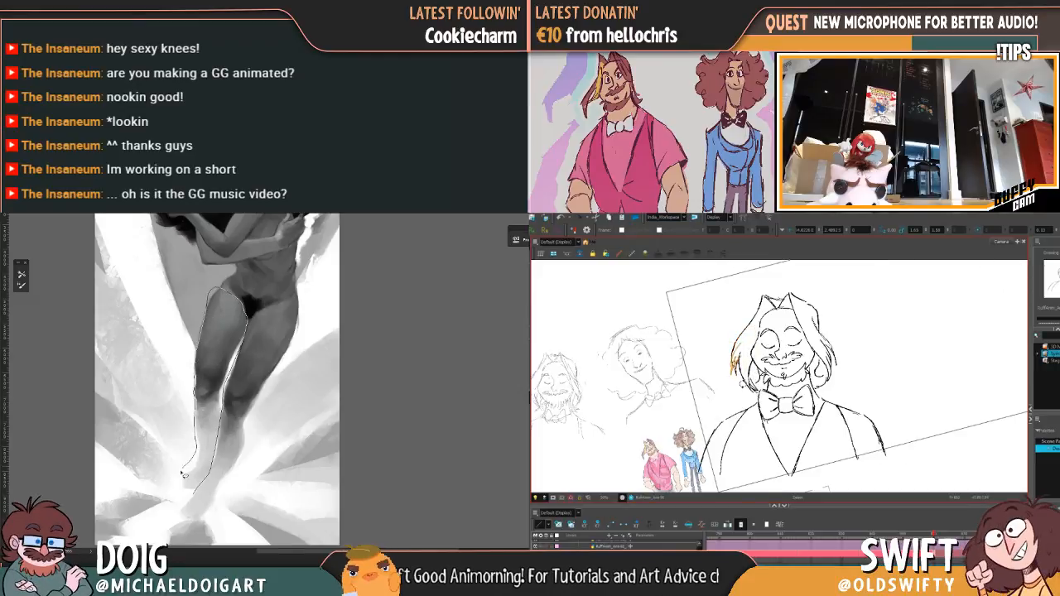
left_click_drag(195, 495, 192, 492)
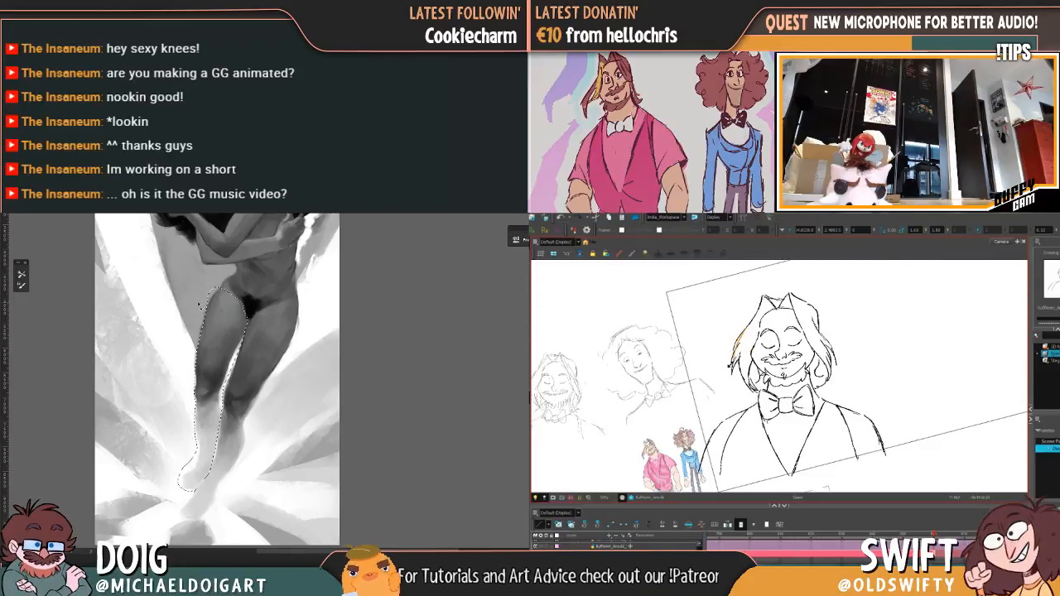
key("ctrl+j")
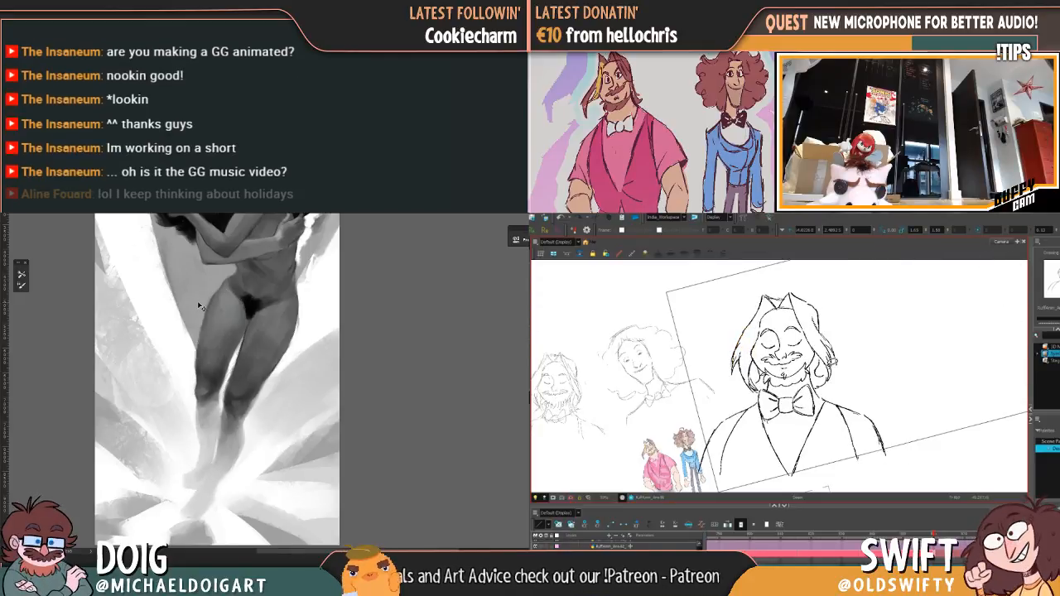
Step: Transform the copied leg by stretching, skewing and shifting it so the lower leg and foot angle outward, and apply it
key("ctrl+t")
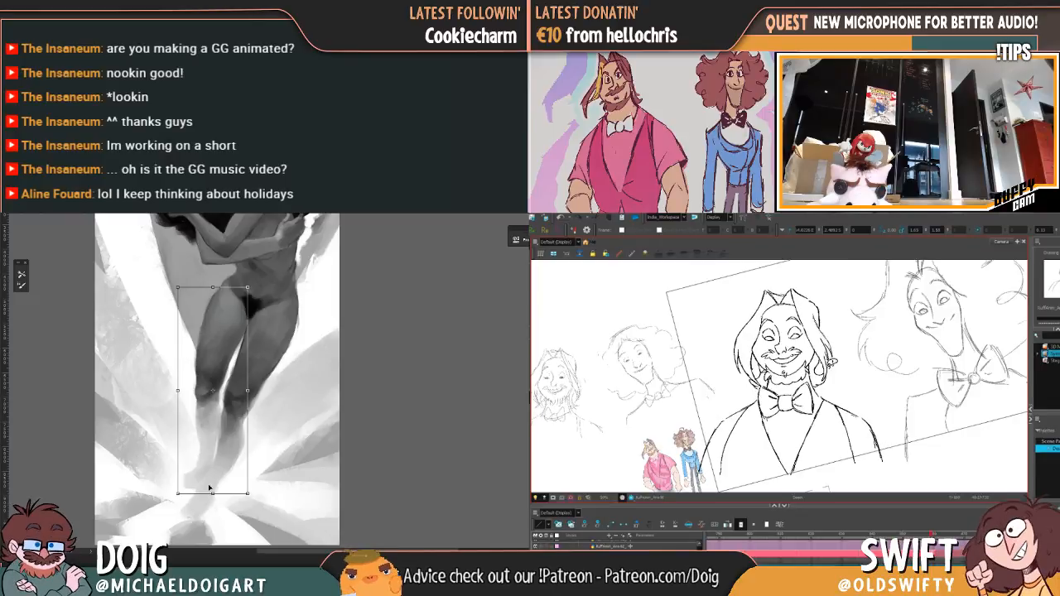
mouse_move(212, 493)
left_mouse_down()
mouse_move(214, 444)
mouse_move(214, 481)
mouse_move(230, 443)
mouse_move(216, 456)
left_mouse_up()
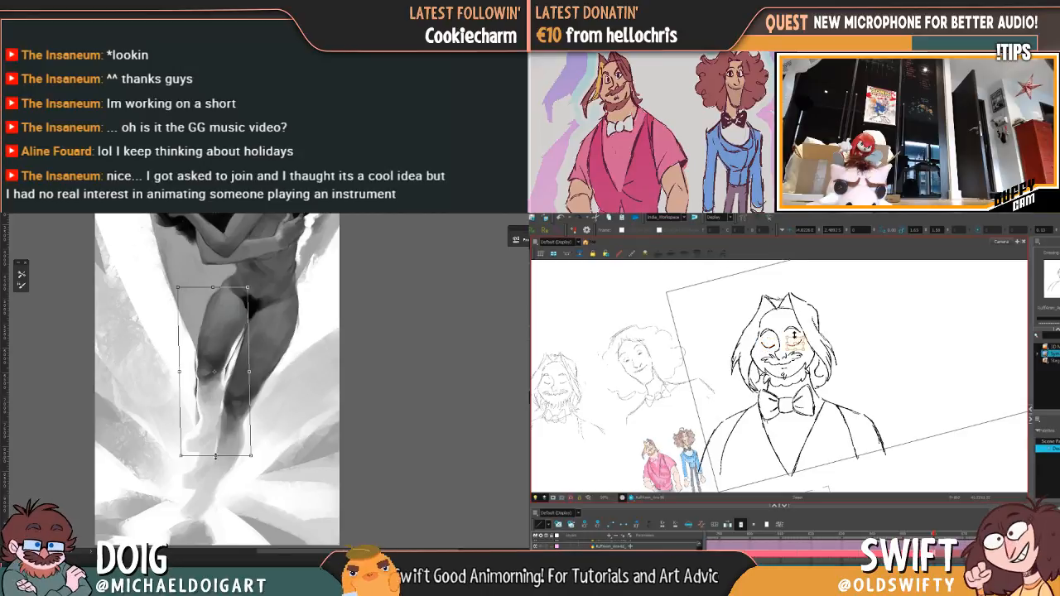
left_click_drag(216, 455, 201, 507)
mouse_move(178, 287)
left_mouse_down()
mouse_move(230, 292)
mouse_move(238, 323)
left_mouse_up()
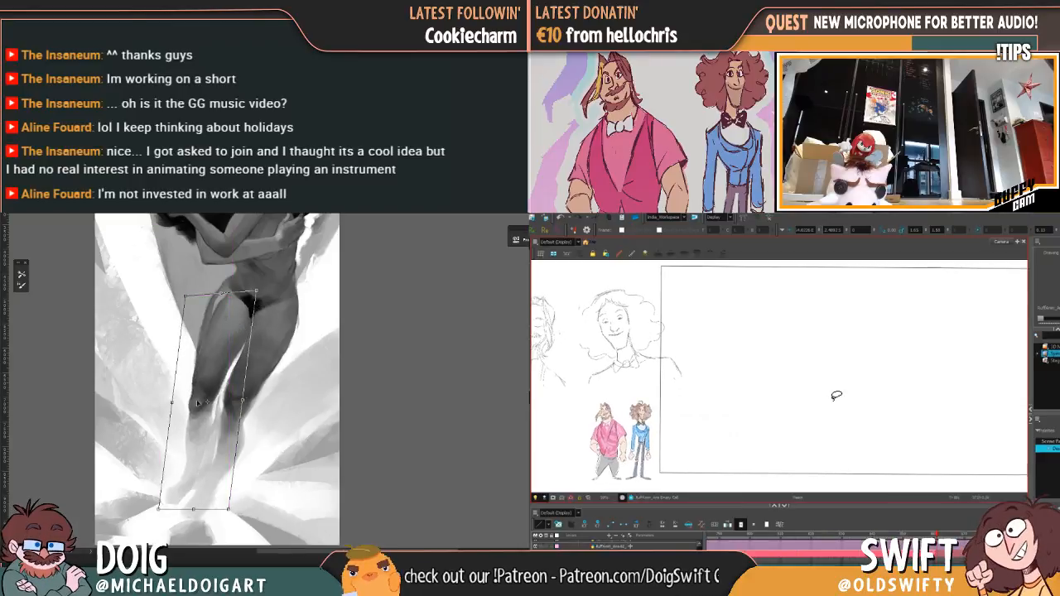
left_click_drag(240, 402, 192, 356)
key("Return")
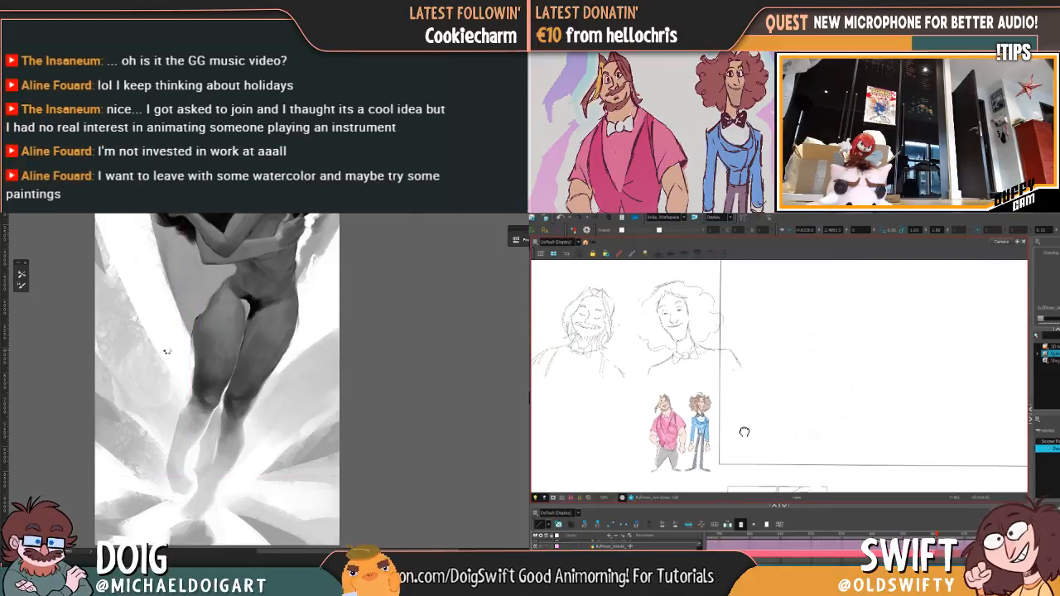
Step: Undo the reshaping of the painted figure's leg on the viewer's left and check the restored pose
key("ctrl+z")
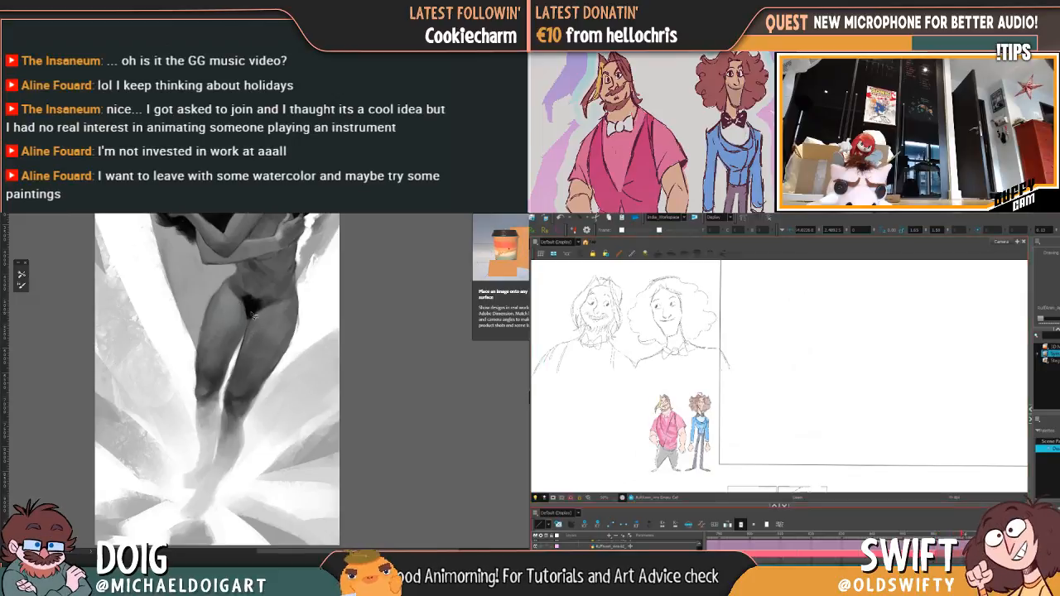
key("ctrl+minus")
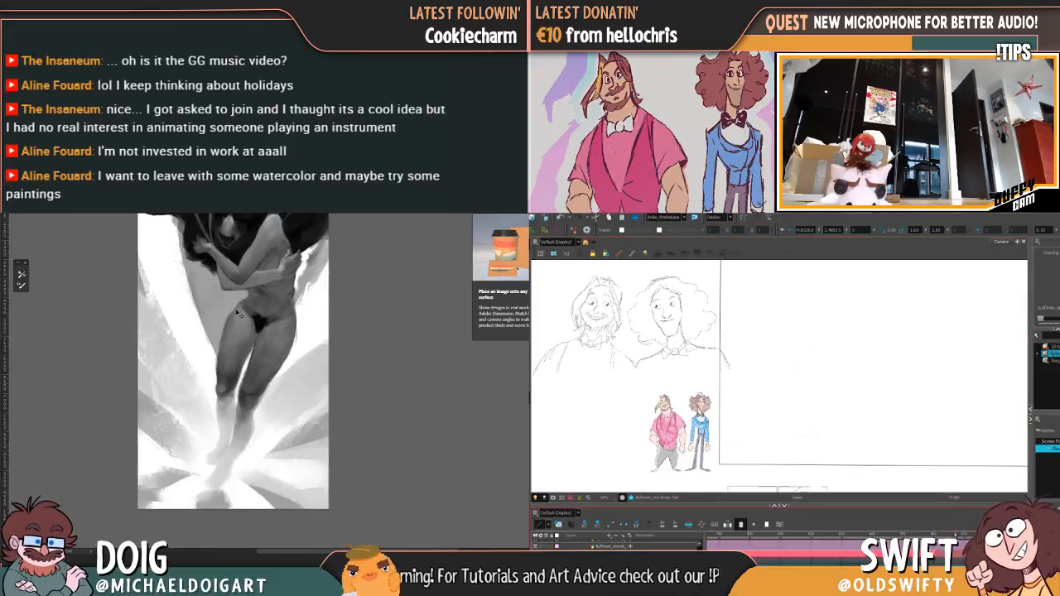
key("ctrl+plus")
key("ctrl+plus")
mouse_move(295, 439)
left_mouse_down()
mouse_move(257, 341)
mouse_move(259, 372)
mouse_move(227, 385)
left_mouse_up()
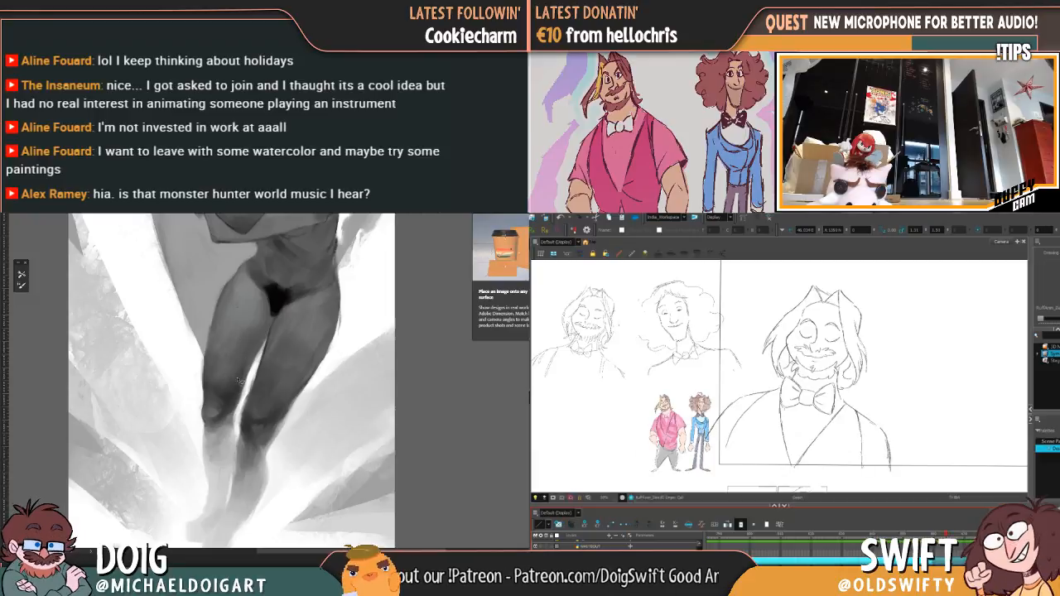
key("ctrl+plus")
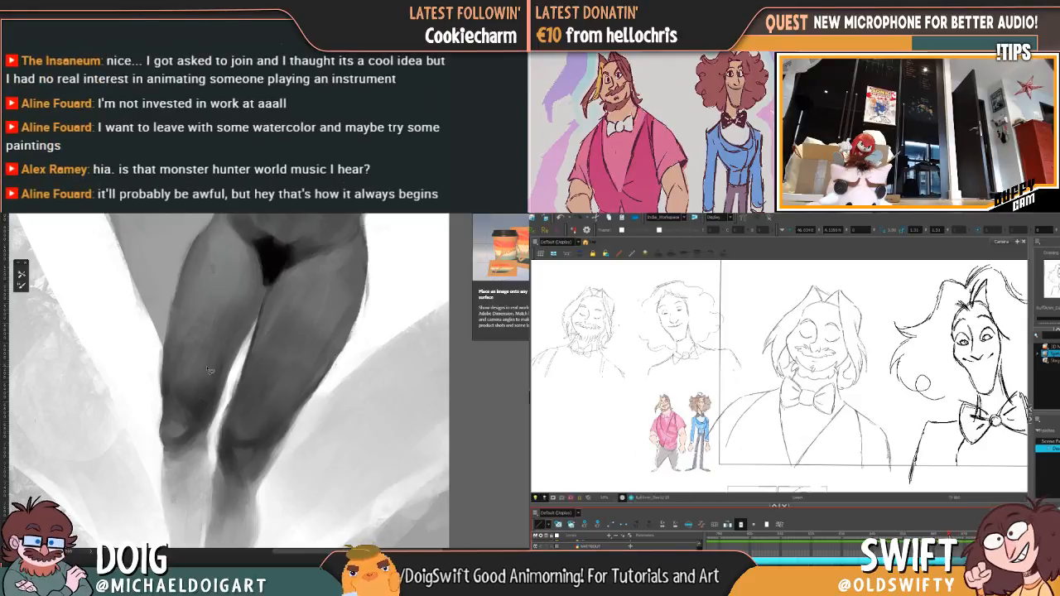
Step: Lasso the painted figure's thigh on the viewer's left from the hip down to the knee
left_click(196, 431, "alt")
scroll(269, 323, "down", 5)
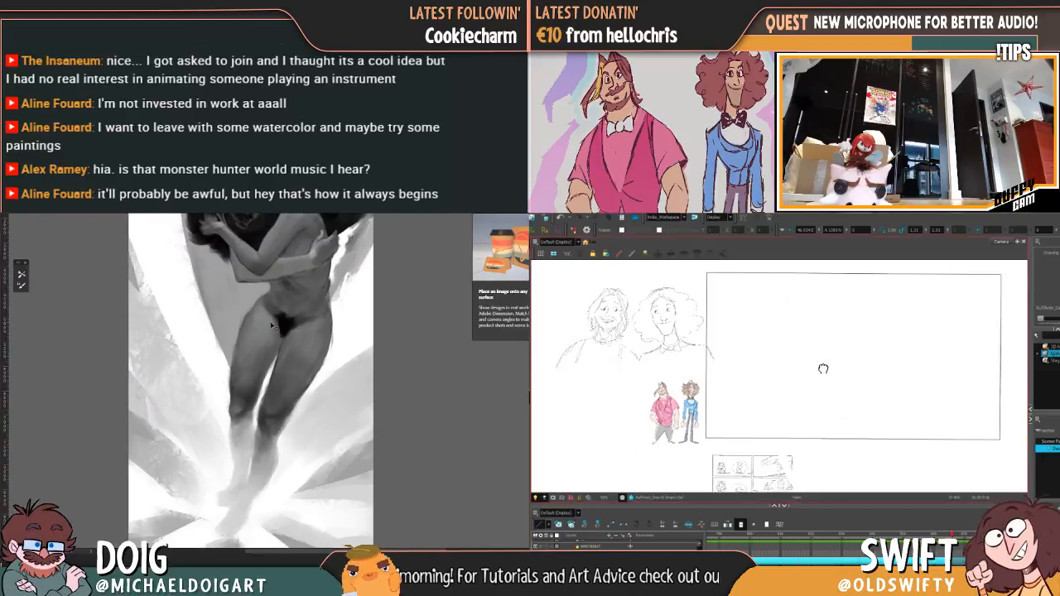
key("ctrl+0")
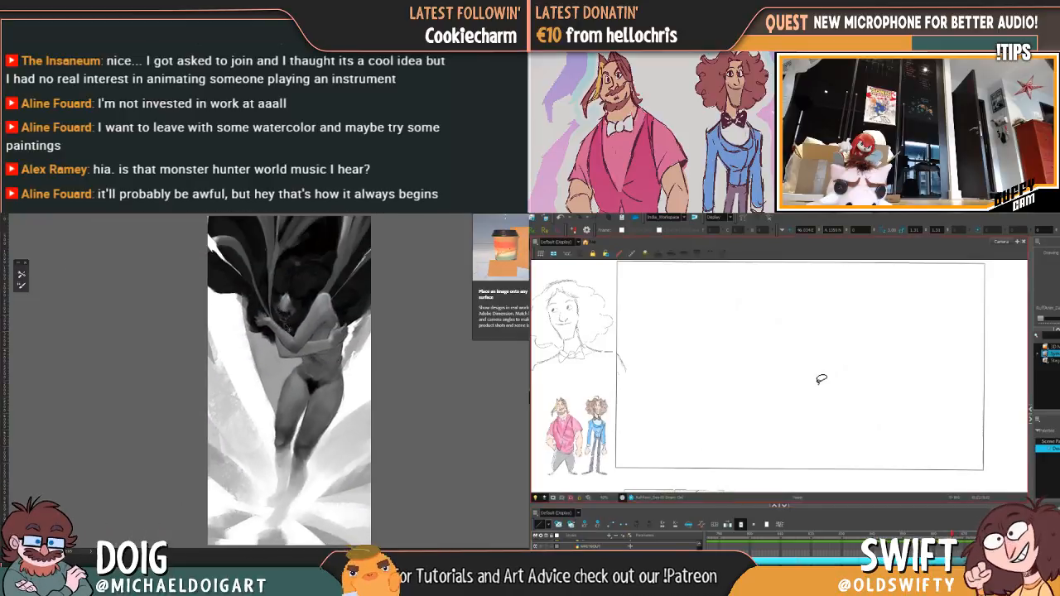
scroll(303, 376, "up", 5)
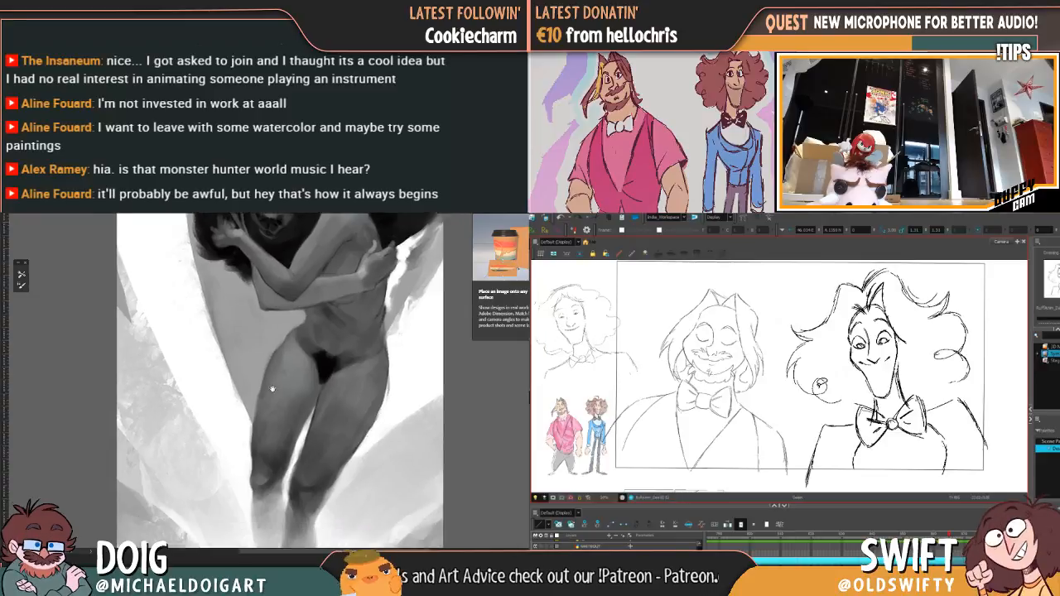
left_click_drag(240, 366, 229, 365)
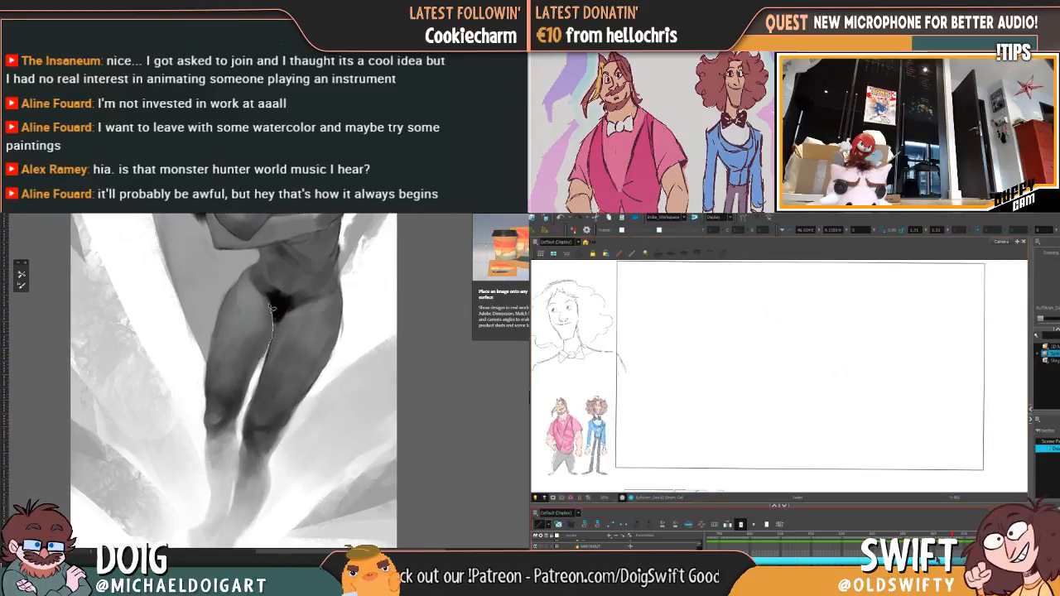
mouse_move(253, 291)
left_mouse_down()
mouse_move(215, 302)
mouse_move(208, 401)
left_mouse_up()
left_click_drag(215, 438, 237, 424)
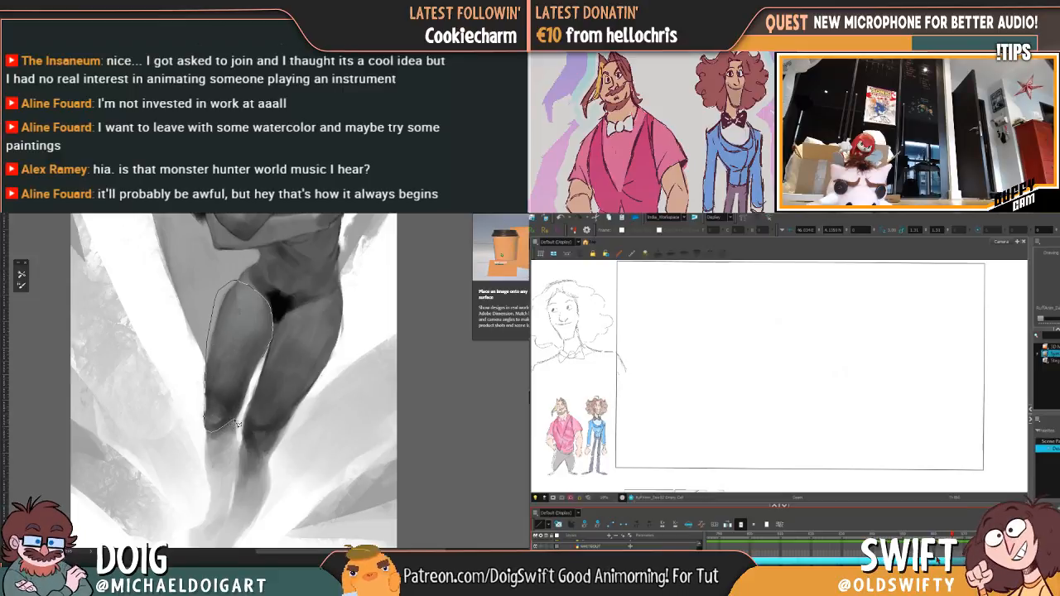
left_click_drag(274, 348, 274, 325)
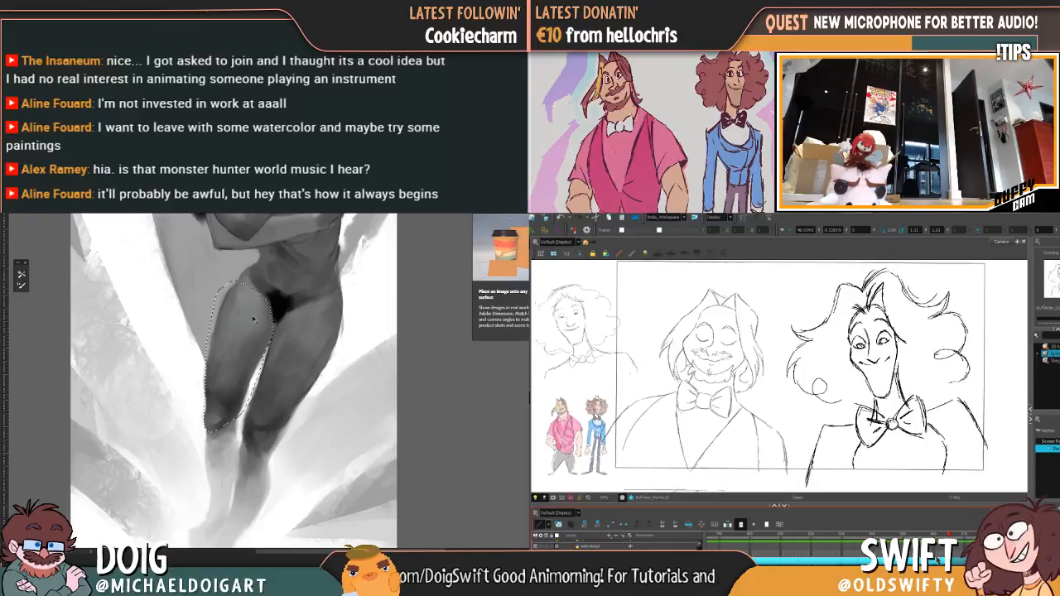
Step: Try rotating the selected thigh outward around the hip, then revert it and clear the selection
key("ctrl+t")
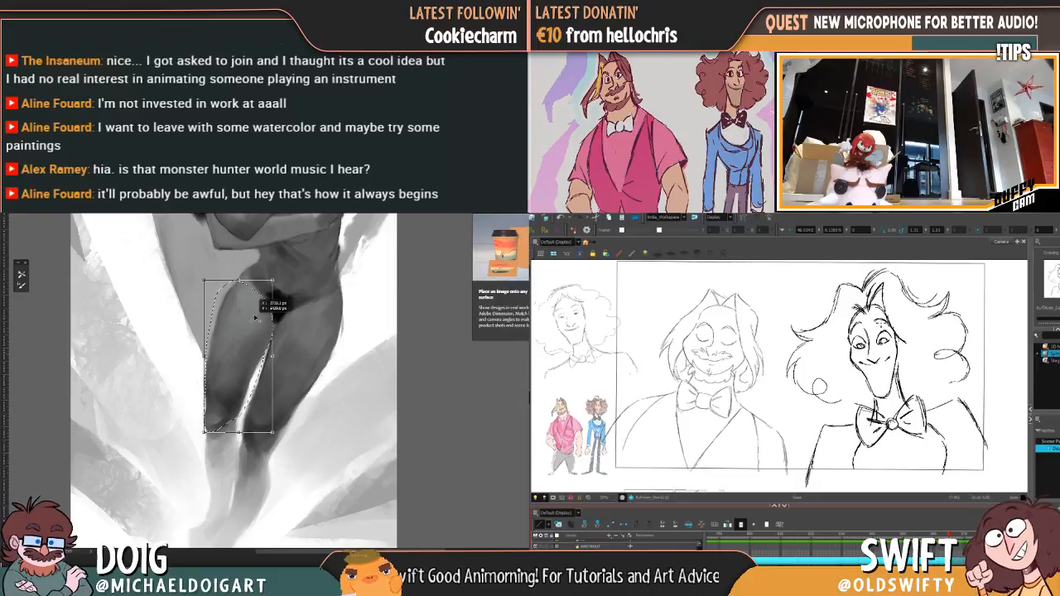
mouse_move(284, 296)
left_mouse_down()
mouse_move(296, 289)
mouse_move(273, 355)
mouse_move(253, 331)
mouse_move(249, 284)
mouse_move(166, 284)
left_mouse_up()
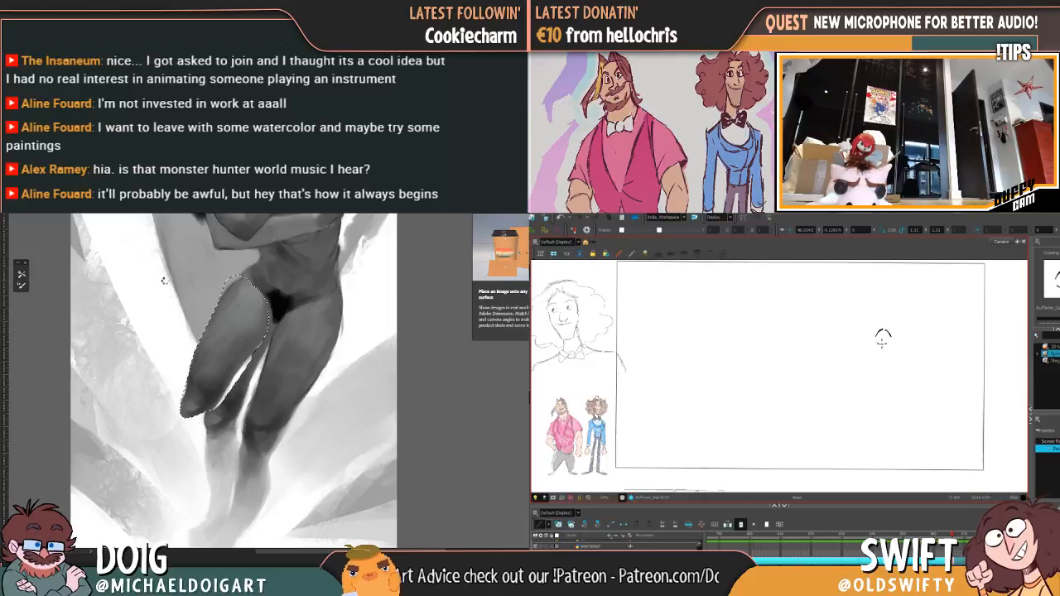
key("Return")
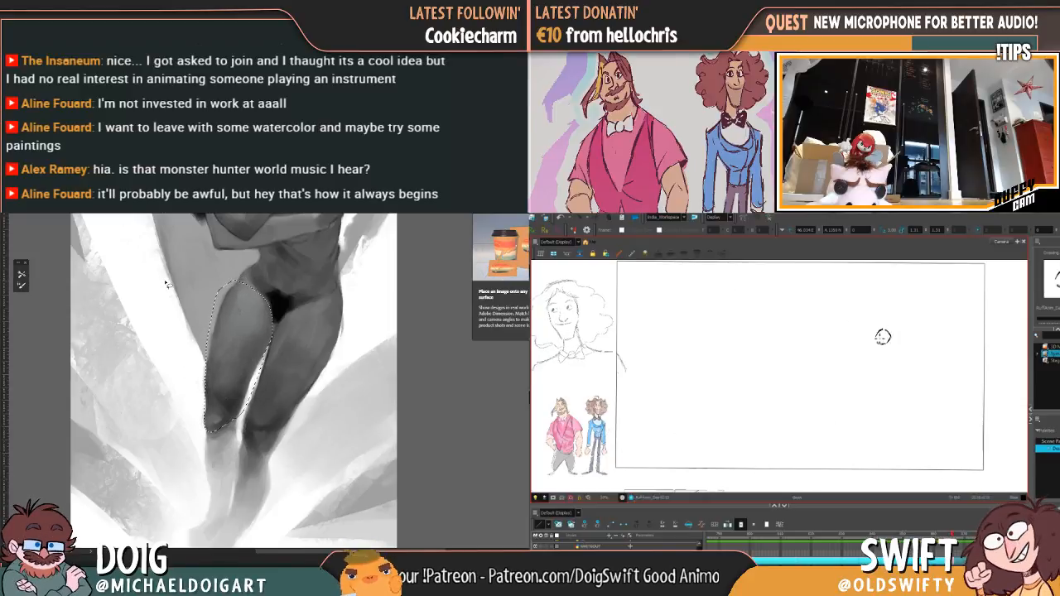
key("ctrl+d")
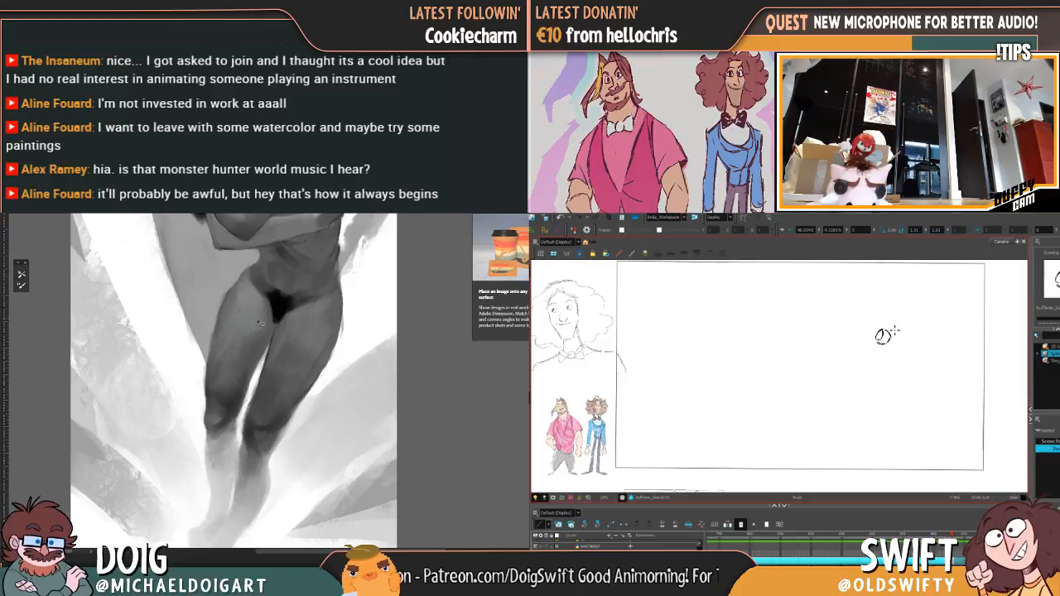
Step: Lasso the thigh on the viewer's left again and try shifting it inward toward the other leg
left_click_drag(266, 329, 251, 347)
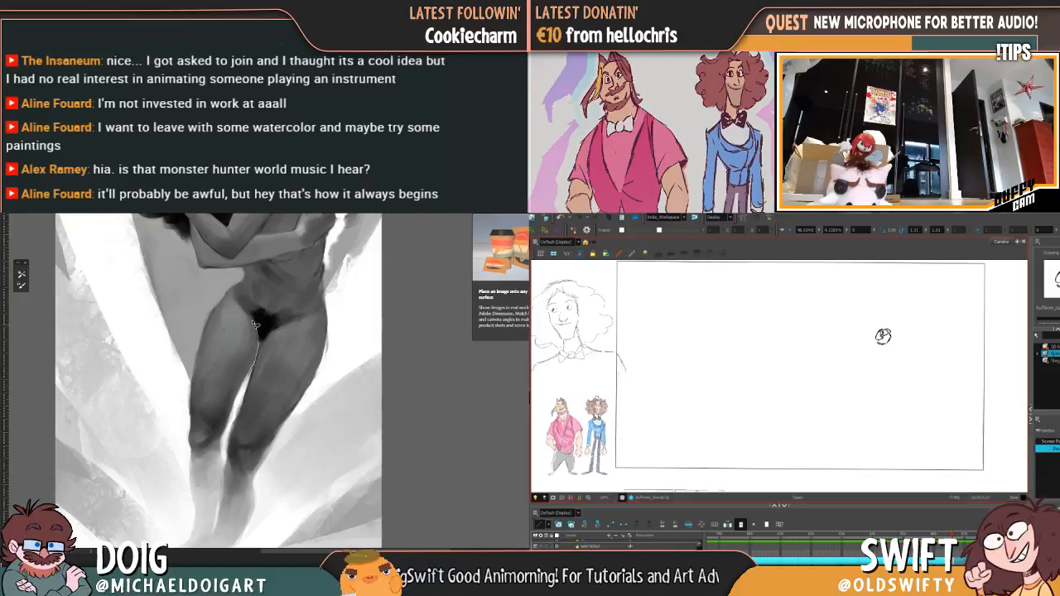
mouse_move(204, 326)
left_mouse_down()
mouse_move(193, 453)
mouse_move(218, 445)
mouse_move(264, 325)
left_mouse_up()
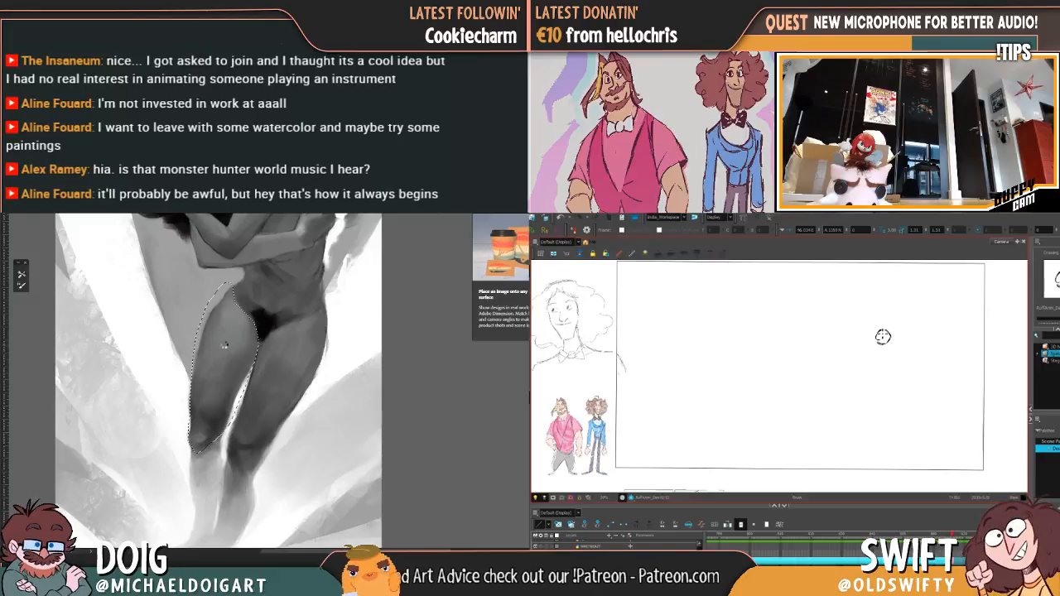
left_click_drag(233, 358, 247, 356)
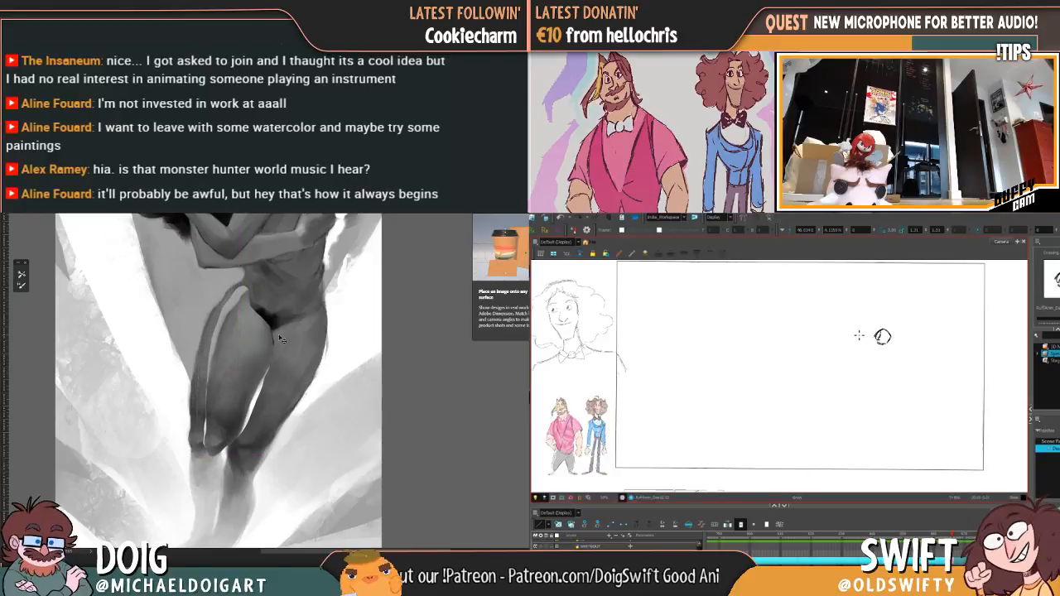
key("ctrl+0")
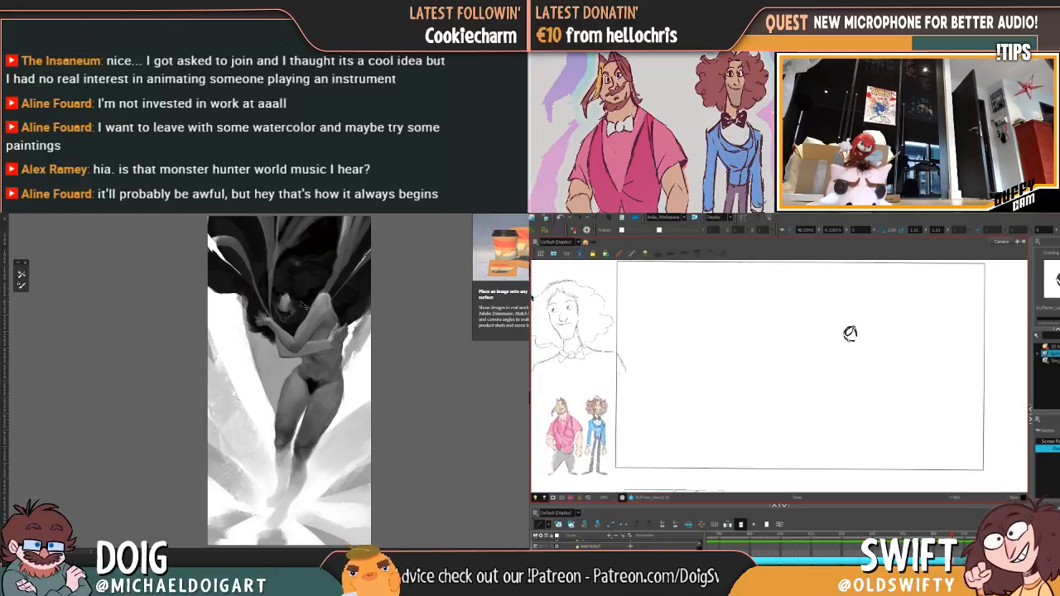
Step: Examine the painted figure's crossed arms, shoulder and torso up close and against the whole composition
key("ctrl+plus")
key("ctrl+plus")
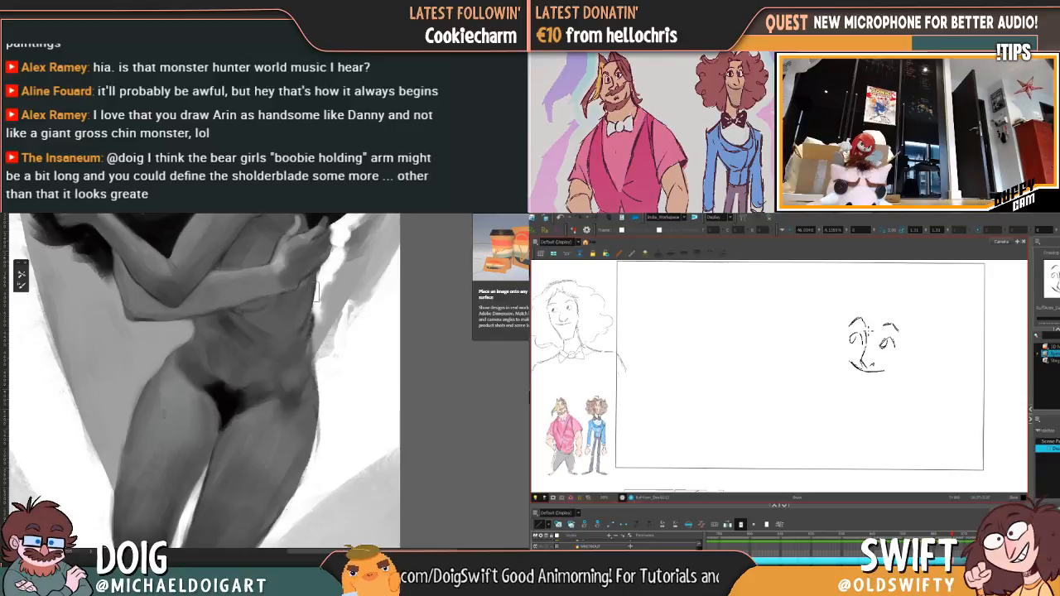
mouse_move(291, 320)
left_mouse_down()
mouse_move(284, 353)
mouse_move(288, 336)
mouse_move(306, 332)
mouse_move(272, 346)
left_mouse_up()
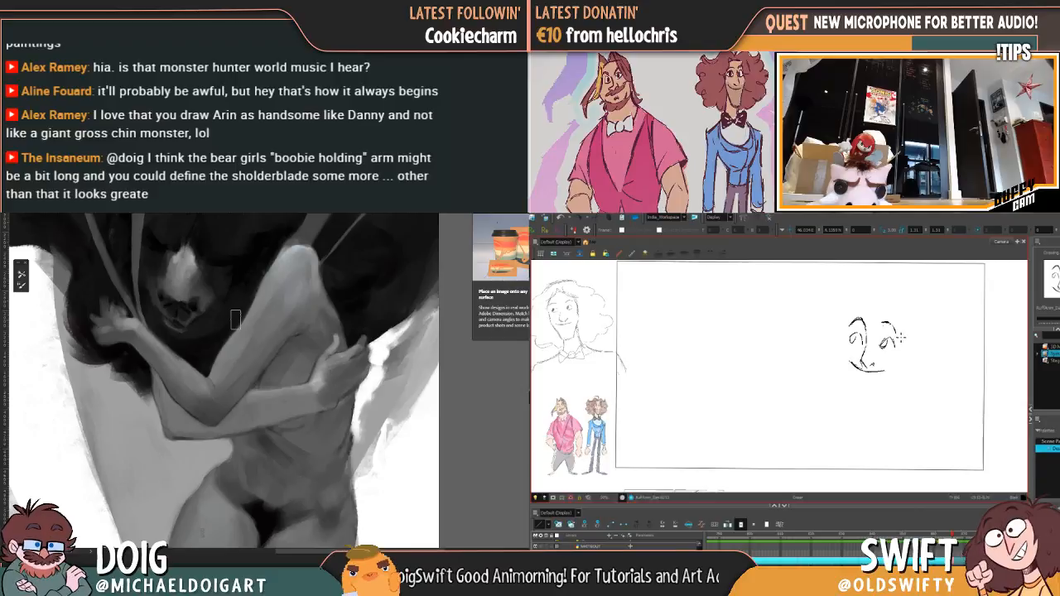
key("ctrl+minus")
key("ctrl+minus")
key("ctrl+minus")
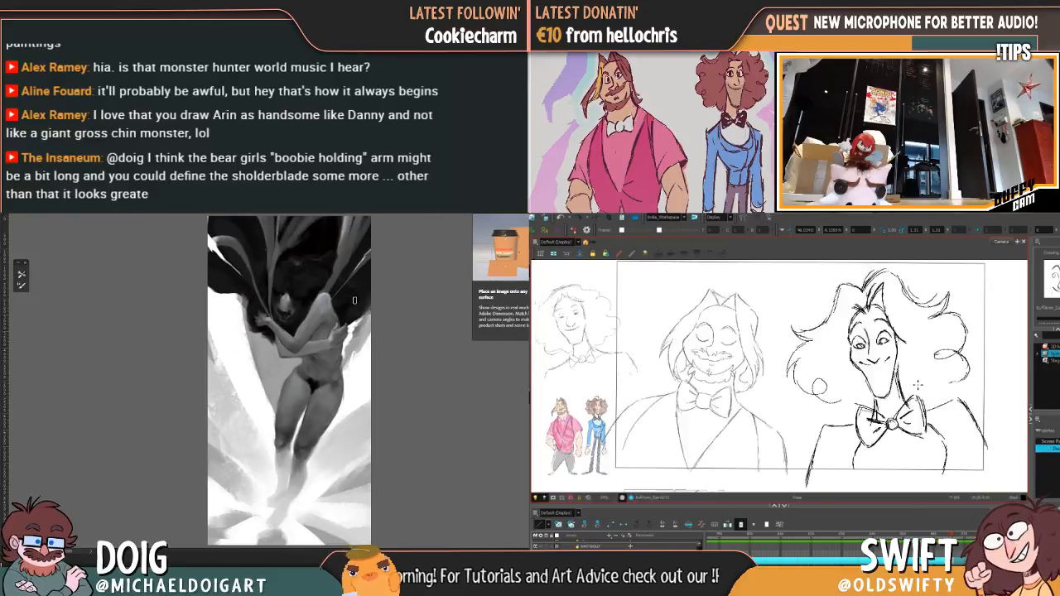
key("ctrl+plus")
key("ctrl+plus")
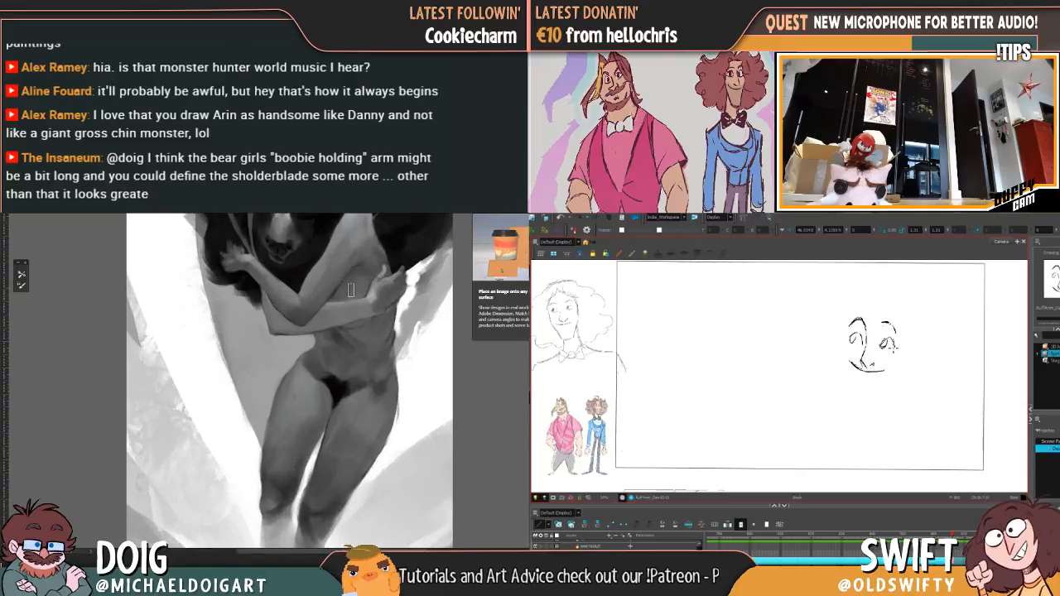
Step: Lasso the lower forearm and hand holding the chest and copy them to a new layer
left_click_drag(352, 290, 285, 350)
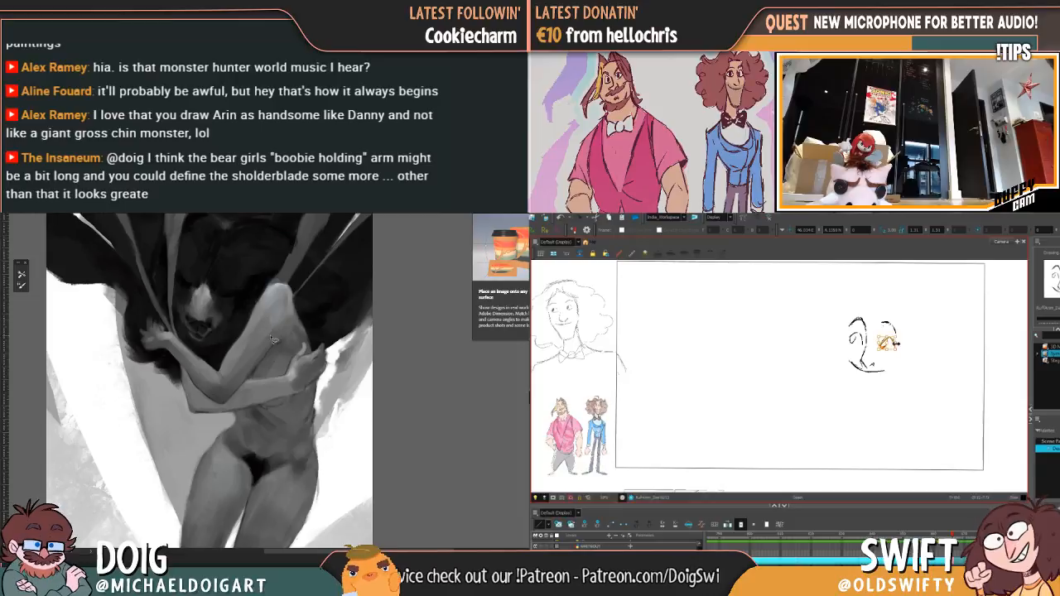
key("ctrl+plus")
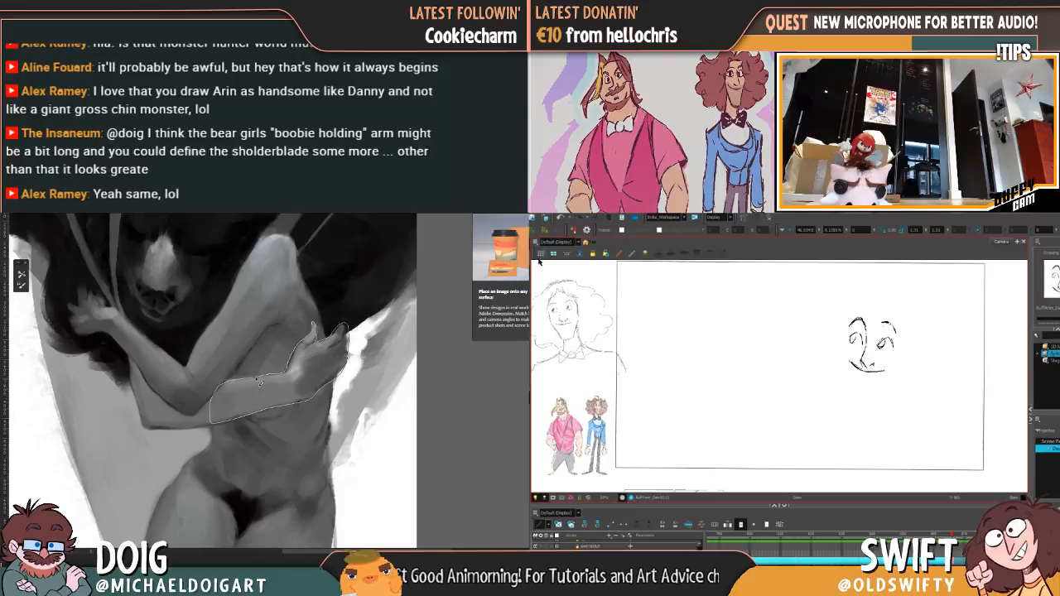
left_click_drag(256, 380, 274, 376)
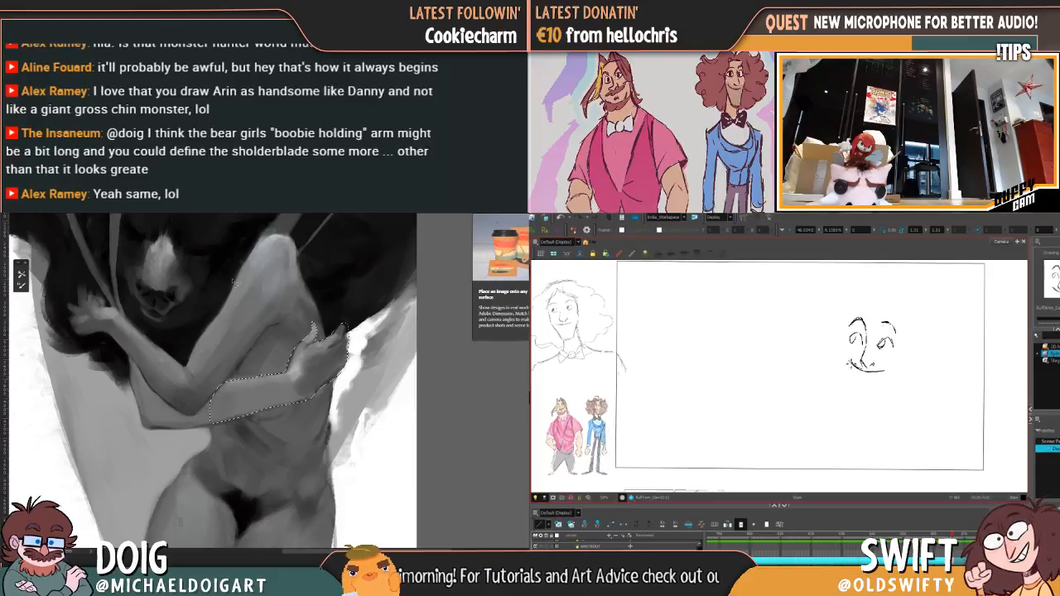
key("ctrl+j")
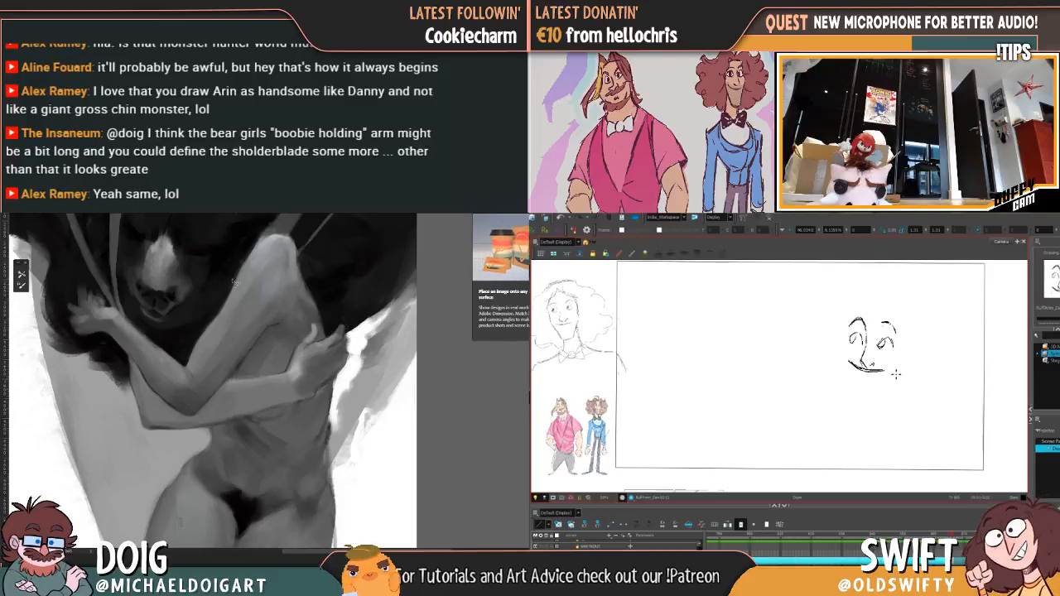
Step: Move the copied forearm and hand inward to shorten the arm, adjust the fit with a free transform, and apply it
left_click_drag(316, 375, 294, 384)
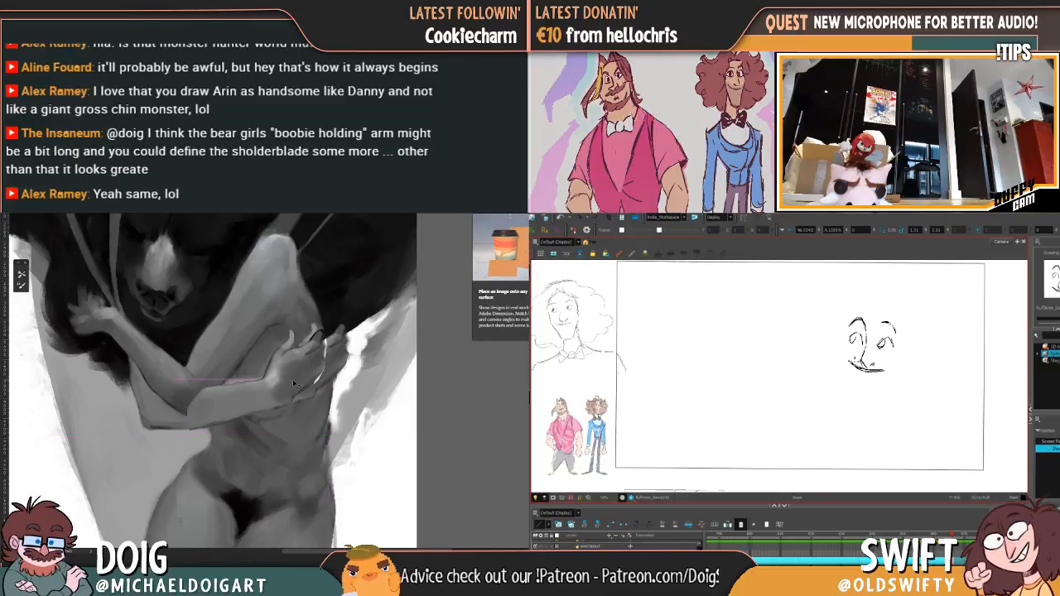
key("ctrl+t")
left_click_drag(351, 400, 348, 405)
left_click_drag(302, 372, 306, 368)
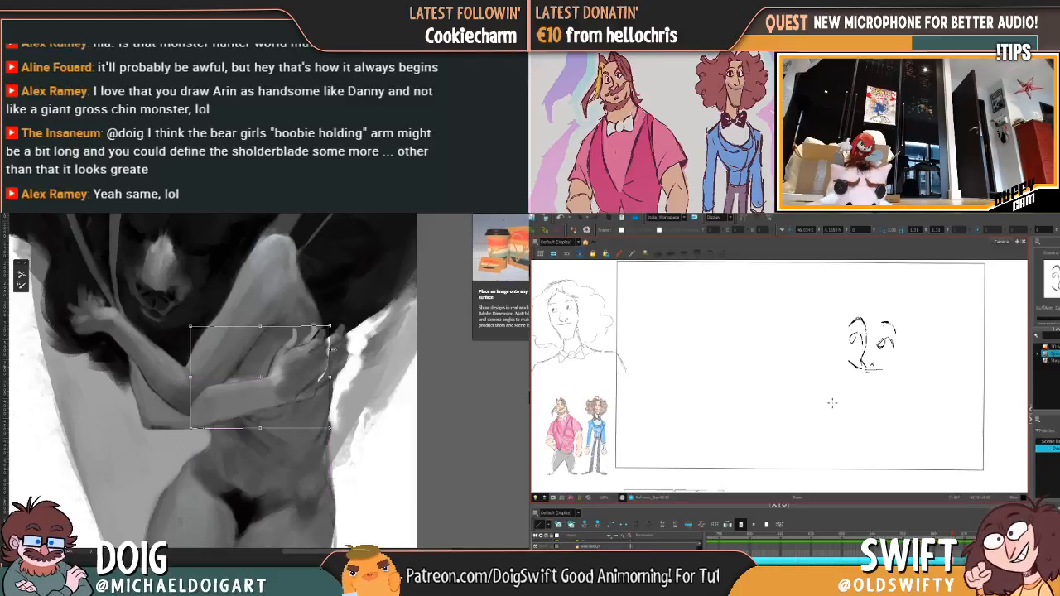
key("Return")
key("ctrl+0")
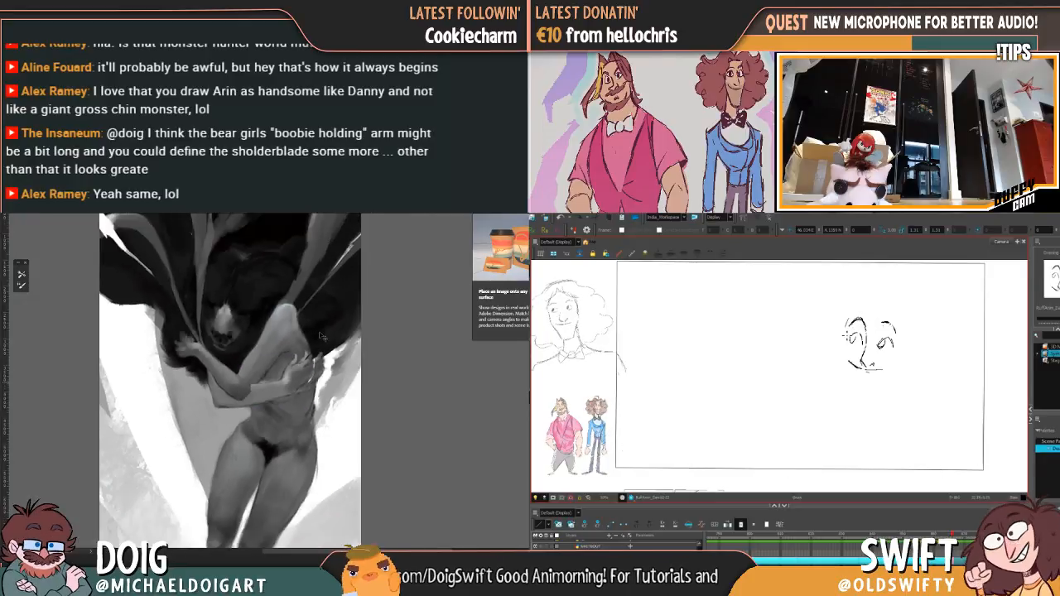
scroll(319, 324, "down", 2)
scroll(367, 314, "up", 1)
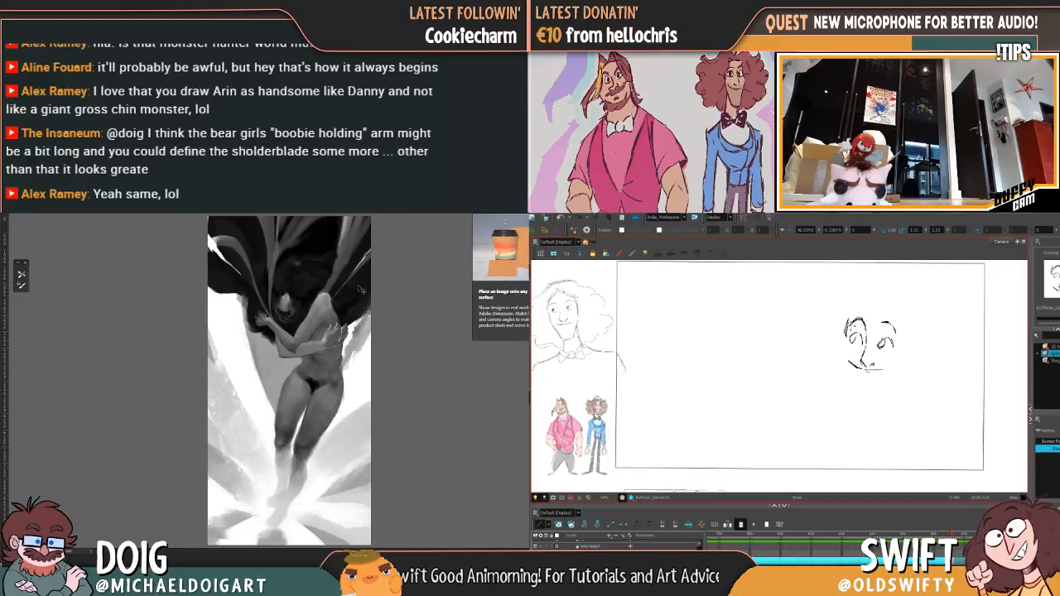
Step: Paint out the leftover fingers of the original hand beside the shortened arm and blend the torso edge
scroll(346, 315, "up", 1)
scroll(346, 314, "up", 1)
scroll(315, 316, "up", 1)
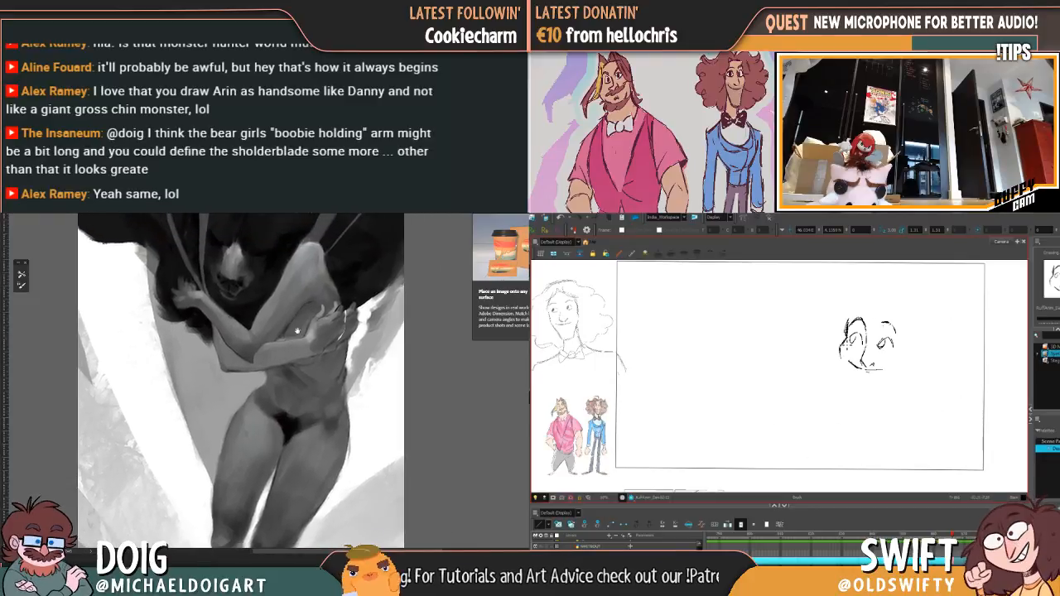
mouse_move(312, 341)
left_mouse_down()
mouse_move(352, 334)
mouse_move(348, 386)
left_mouse_up()
left_click(355, 350, "alt")
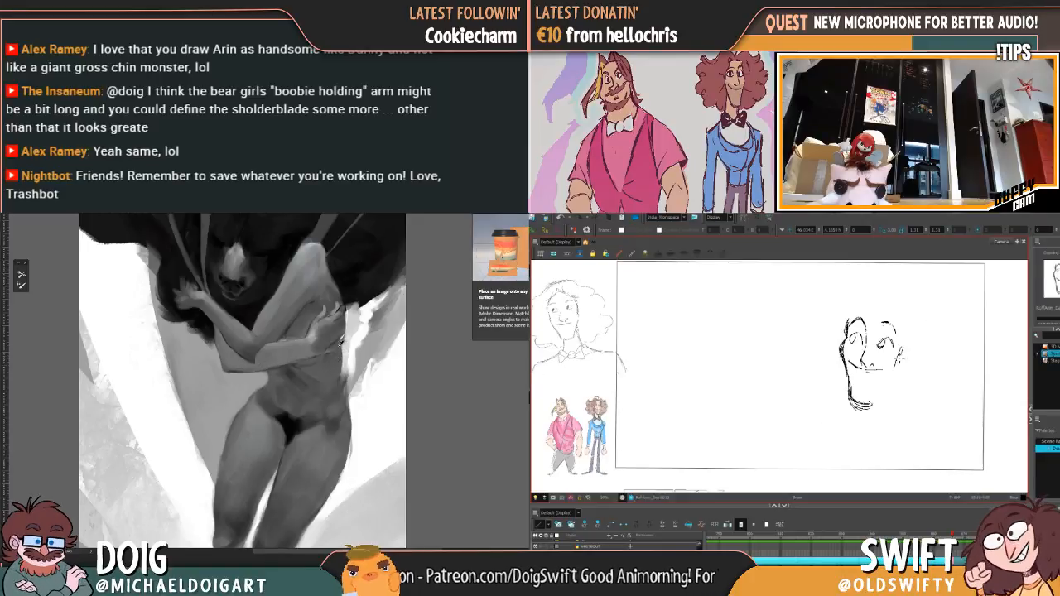
key("ctrl+plus")
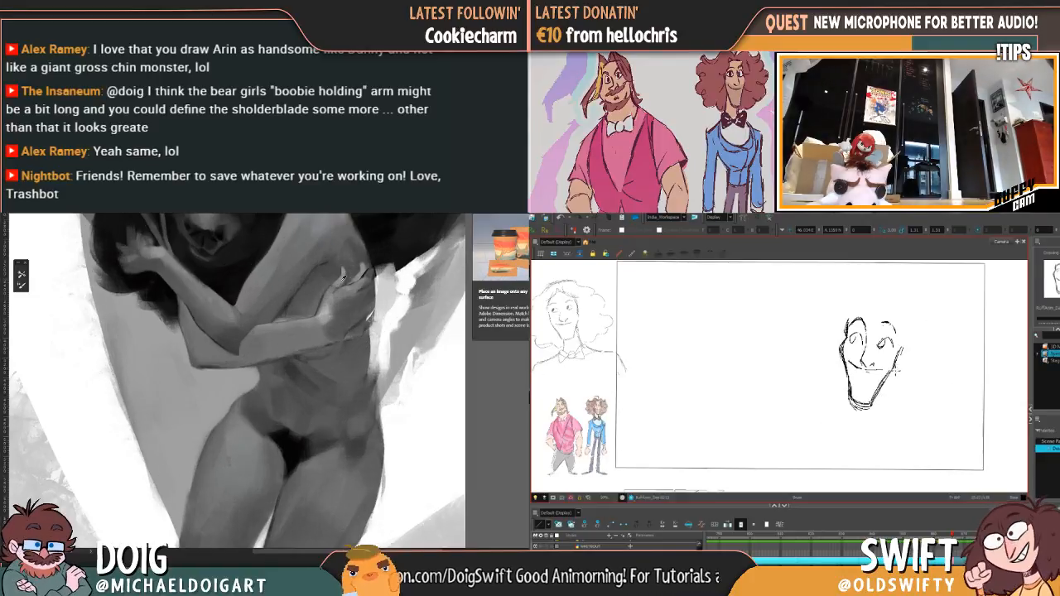
left_click(370, 307, "alt")
key("ctrl+minus")
left_click_drag(398, 291, 288, 322)
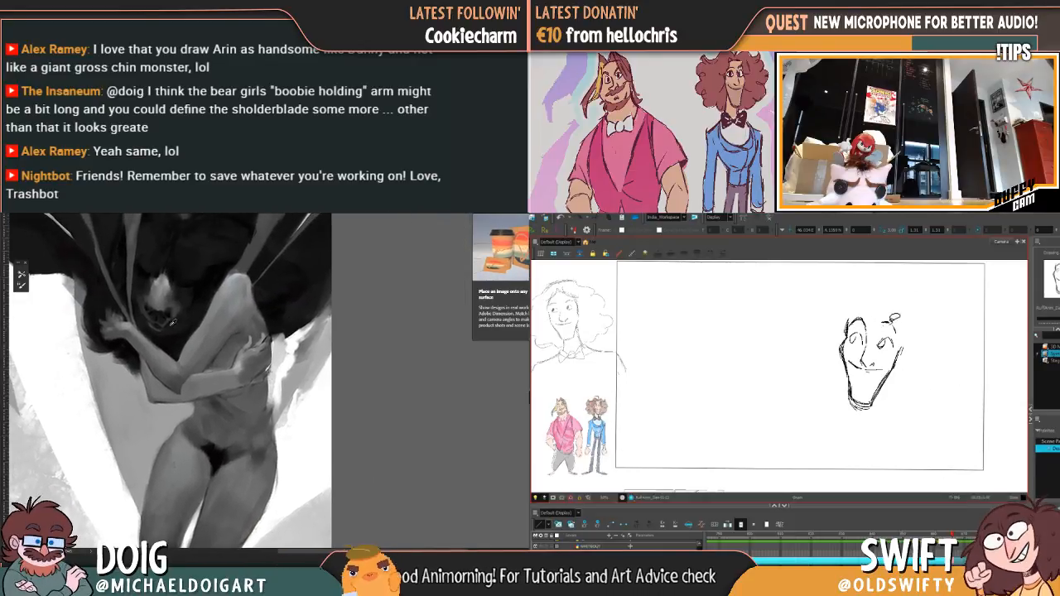
left_click_drag(187, 382, 214, 340)
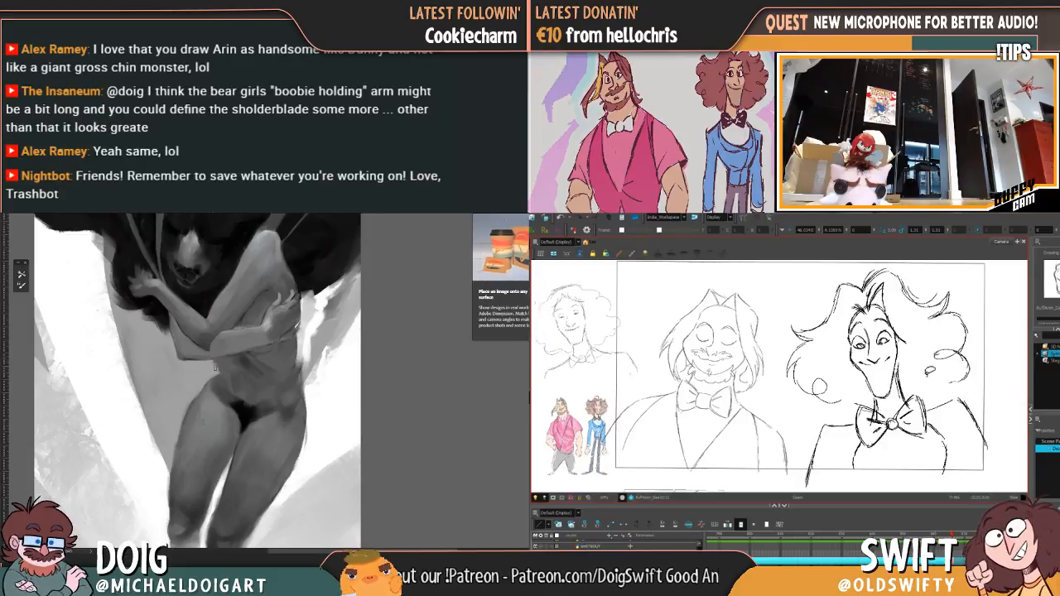
Step: Examine the painted figure's shortened arm and blended torso edge against the whole composition
left_click(223, 366, "alt")
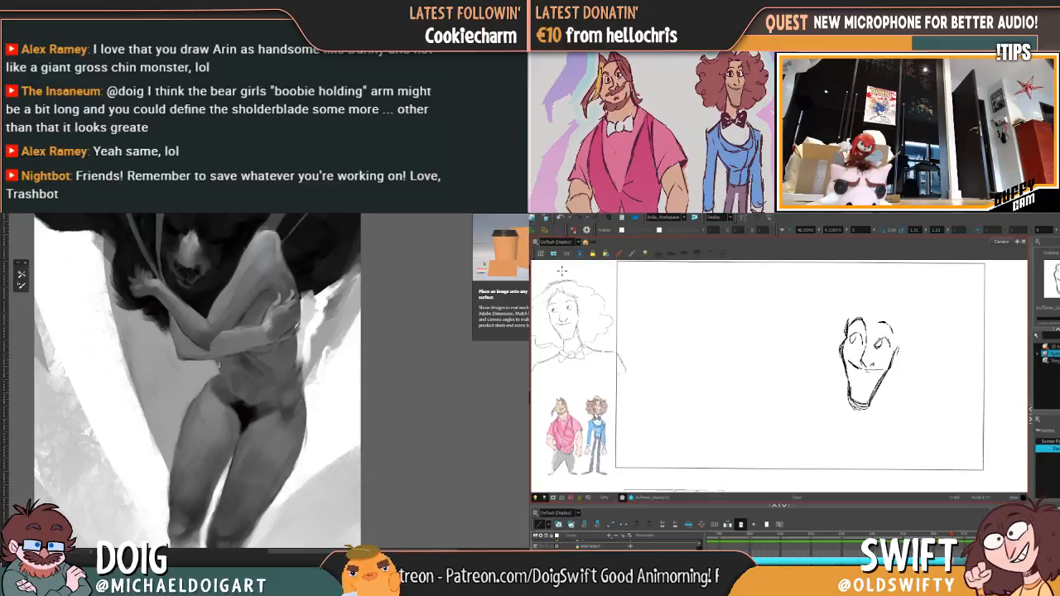
key("ctrl+minus")
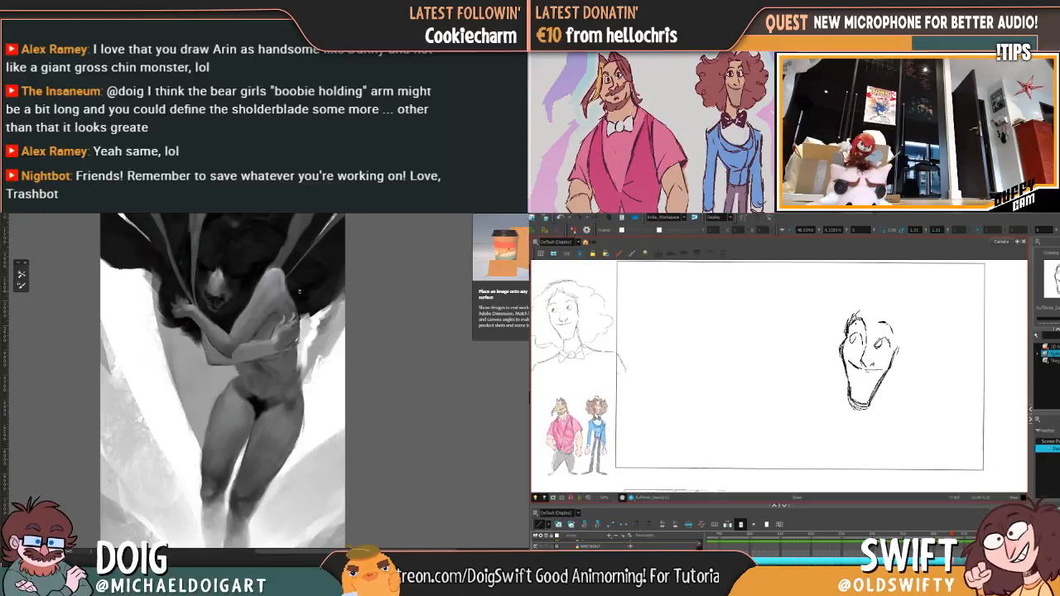
key("ctrl+minus")
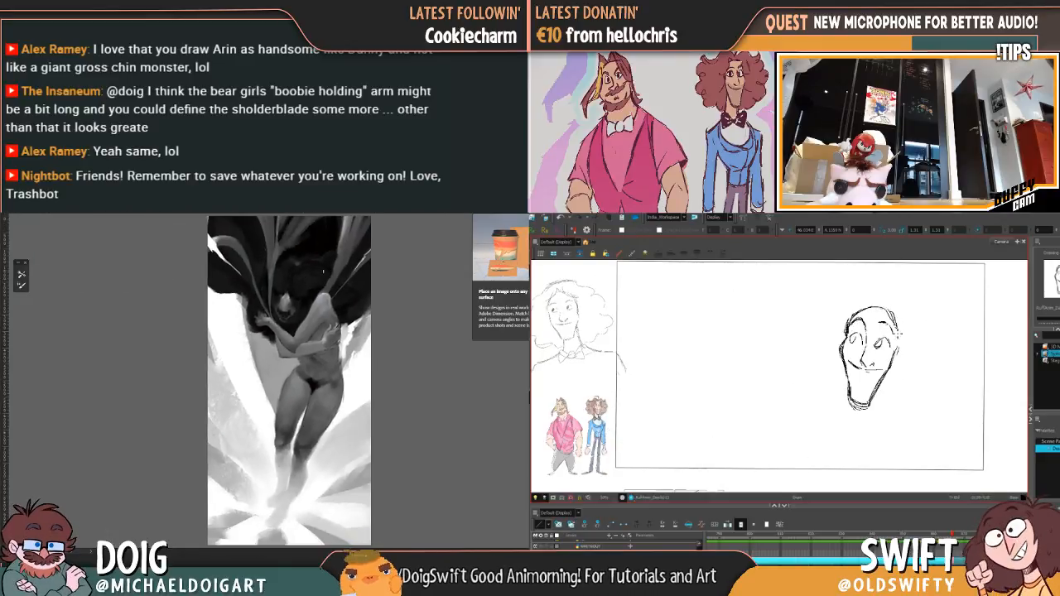
key("ctrl+plus")
left_click_drag(323, 280, 246, 327)
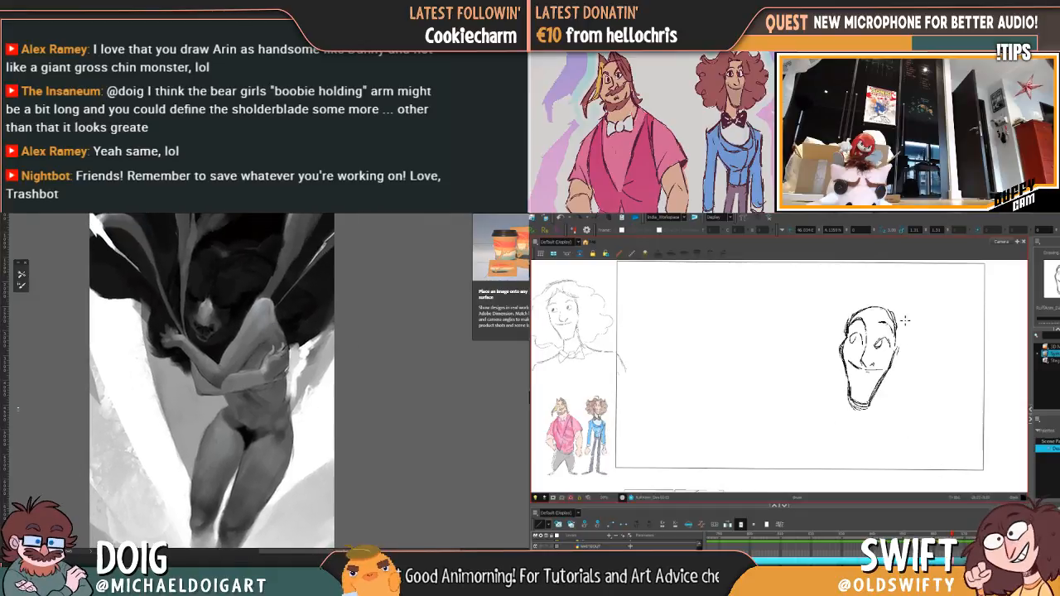
Step: Refine the head outline on the curly-haired character's new face drawing and compare it with the neighbouring drawing
left_click_drag(896, 323, 894, 339)
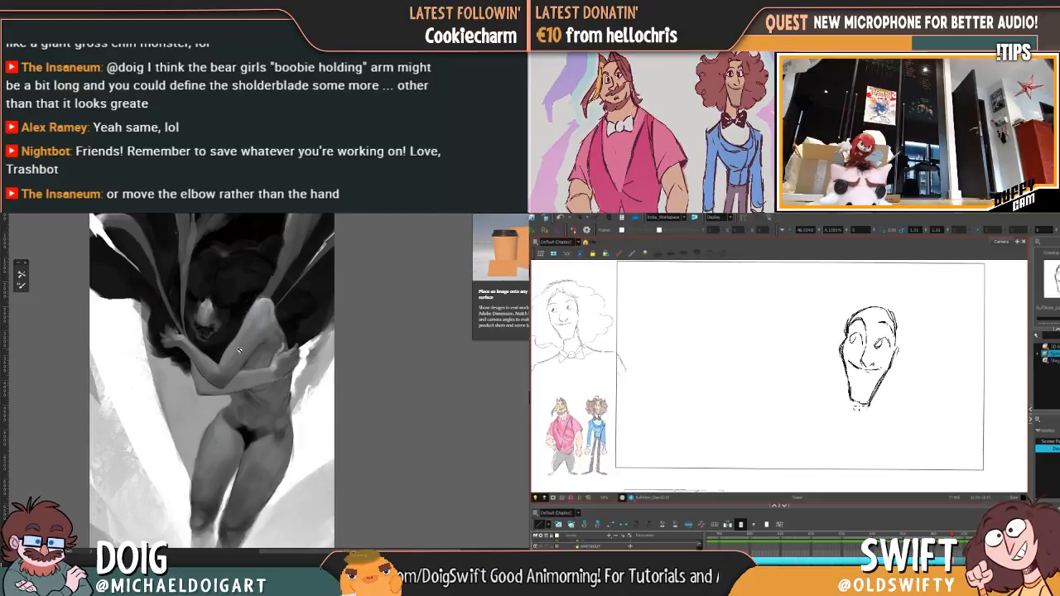
key("comma")
mouse_move(235, 360)
left_mouse_down()
mouse_move(221, 369)
mouse_move(207, 355)
left_mouse_up()
key("period")
key("comma")
key("period")
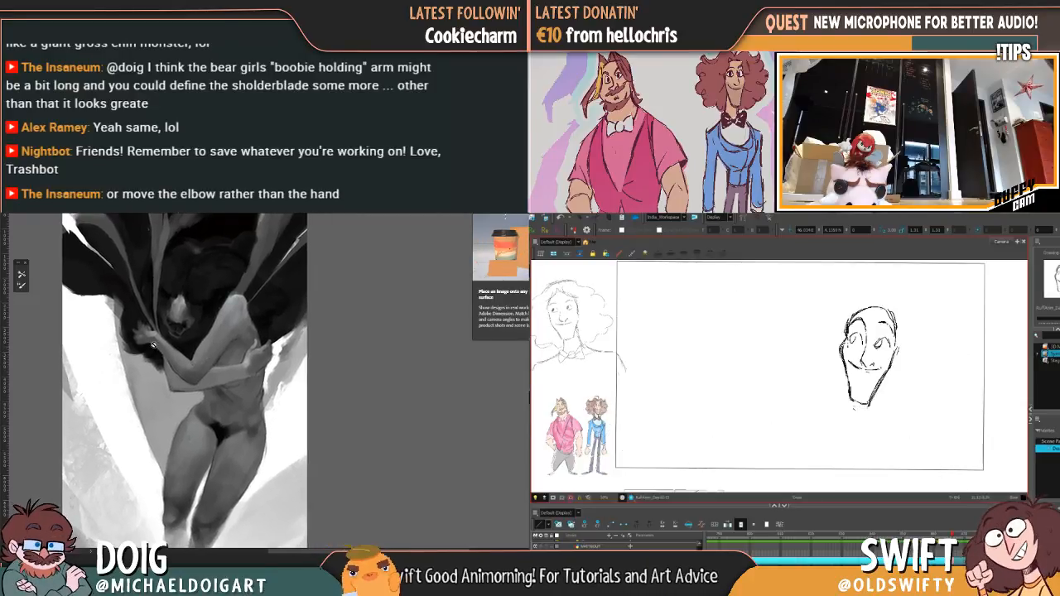
key("ctrl+plus")
key("comma")
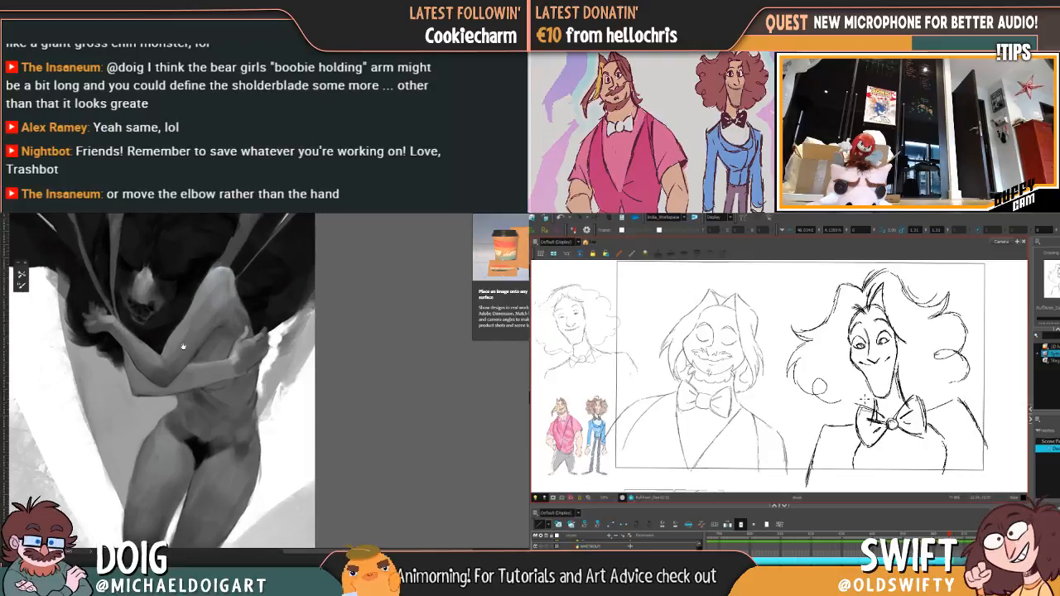
key("period")
Step: Inspect the painted figure's crossed arms and the area around the elbow up close
mouse_move(174, 348)
left_mouse_down()
mouse_move(186, 354)
mouse_move(193, 338)
mouse_move(181, 346)
left_mouse_up()
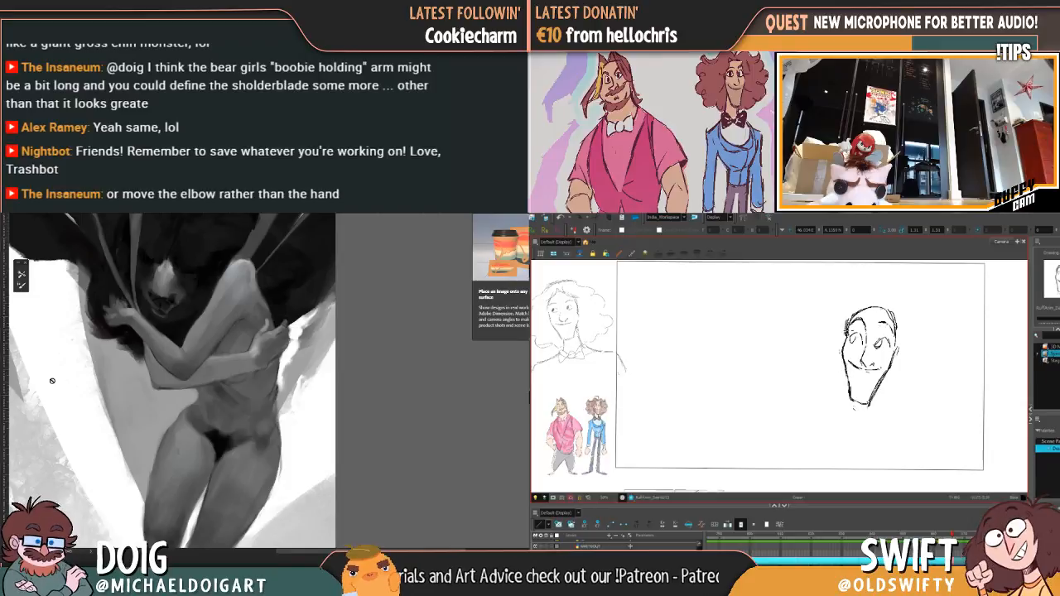
left_click_drag(150, 371, 155, 374)
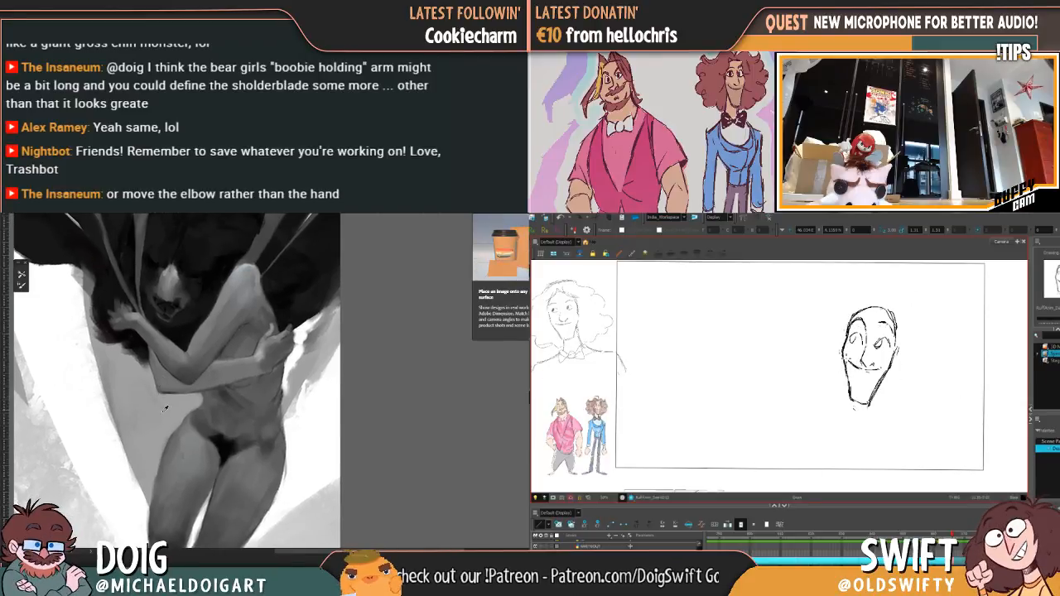
left_click(163, 413, "alt")
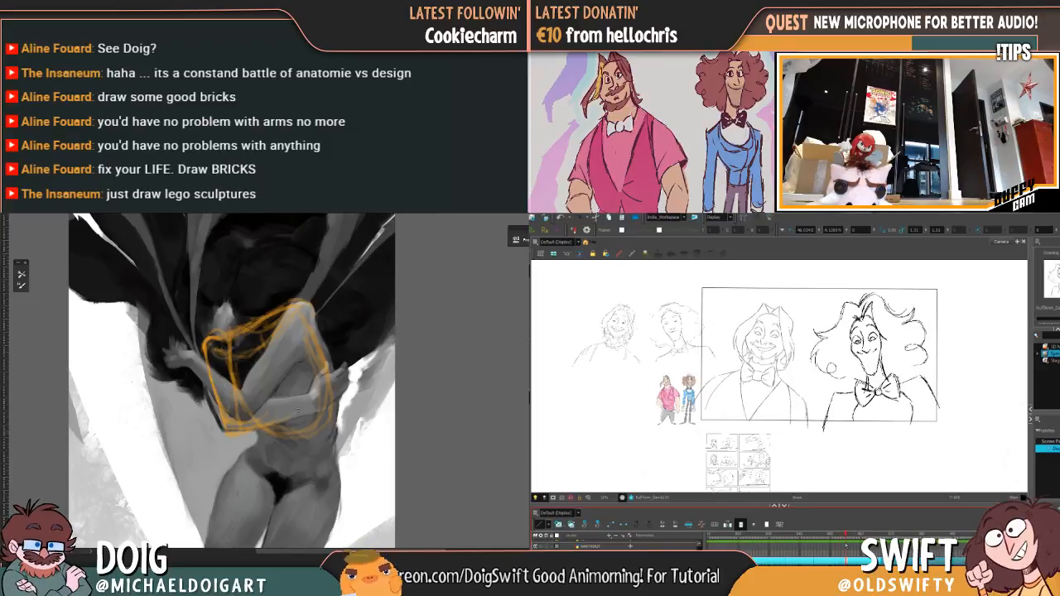
Step: Move past the blink frames to an empty frame showing the rough poses of both characters
left_click_drag(846, 544, 842, 544)
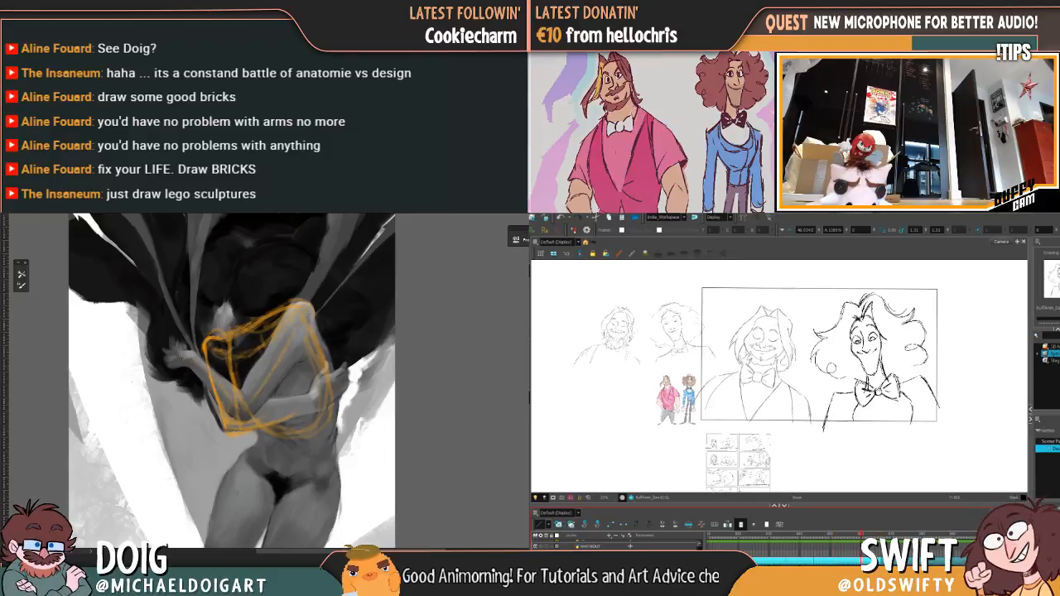
left_click_drag(311, 362, 262, 370)
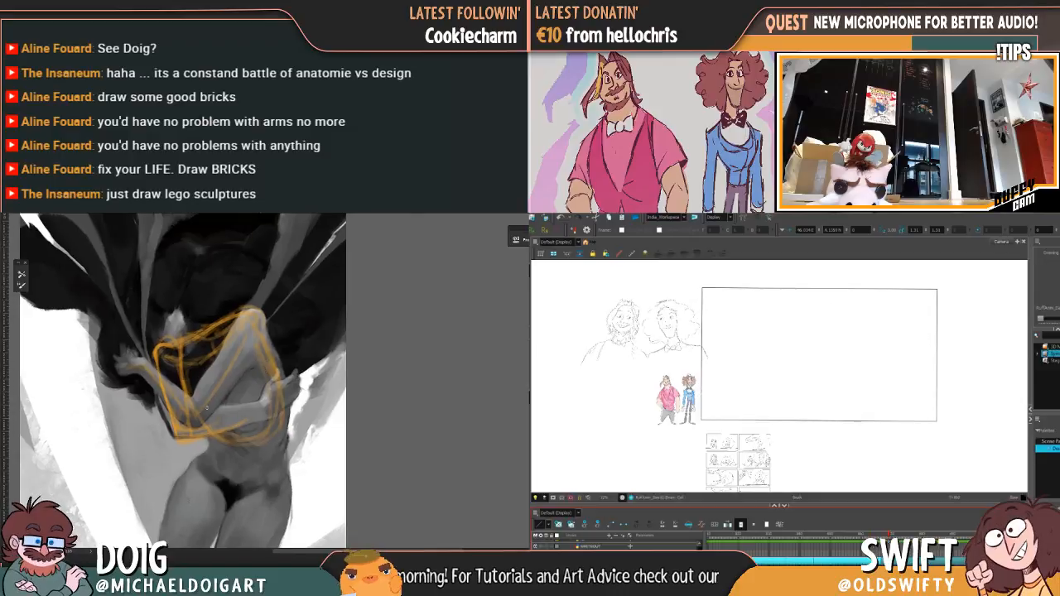
scroll(621, 326, "up", 4)
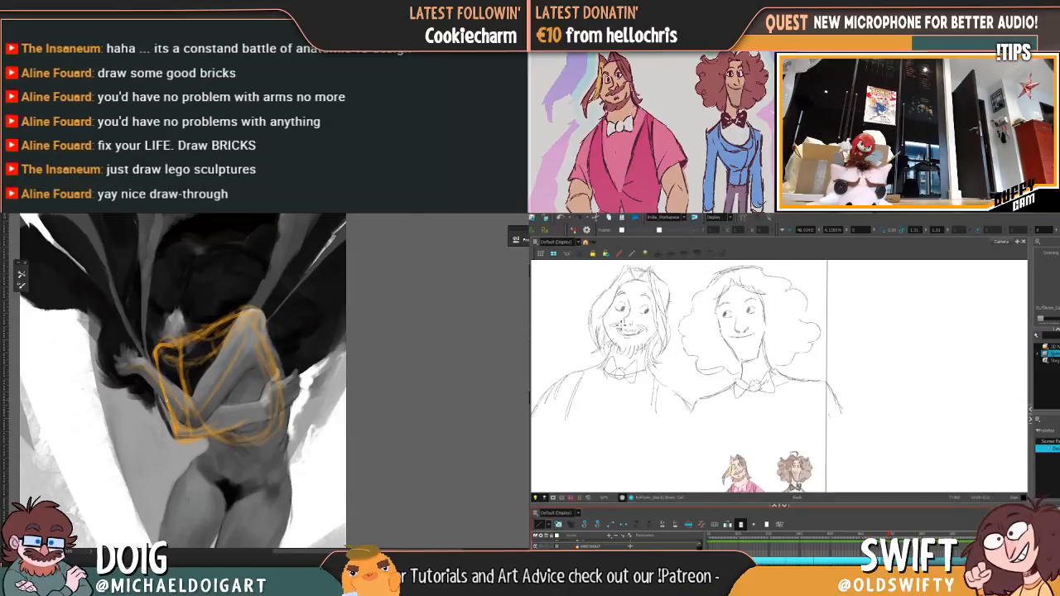
left_click_drag(618, 333, 638, 338)
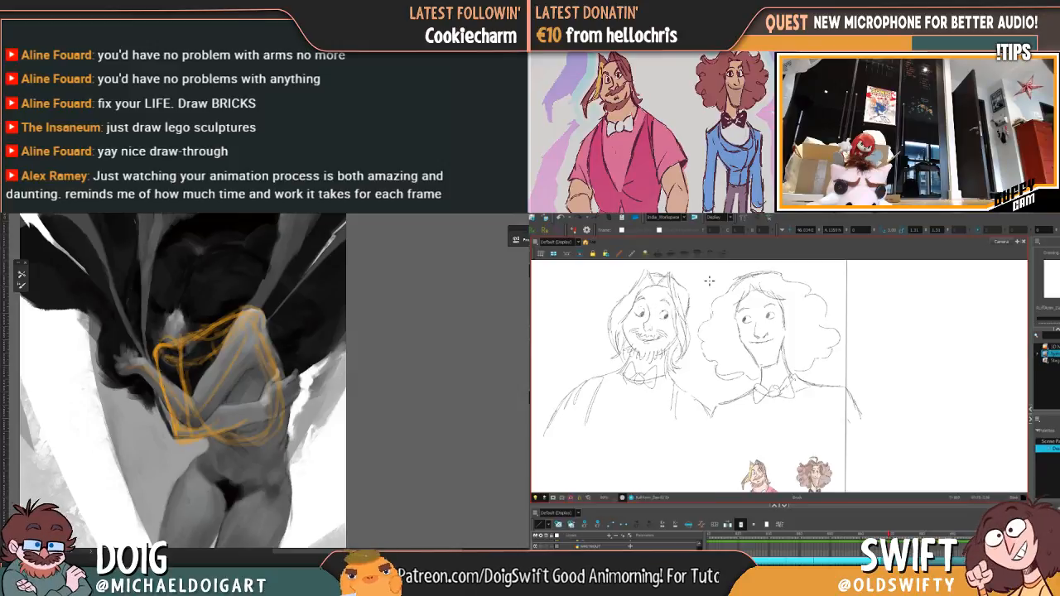
Step: Select the drawing layer for the bearded character and start drawing his eye over the rough sketch
scroll(796, 547, "down", 10)
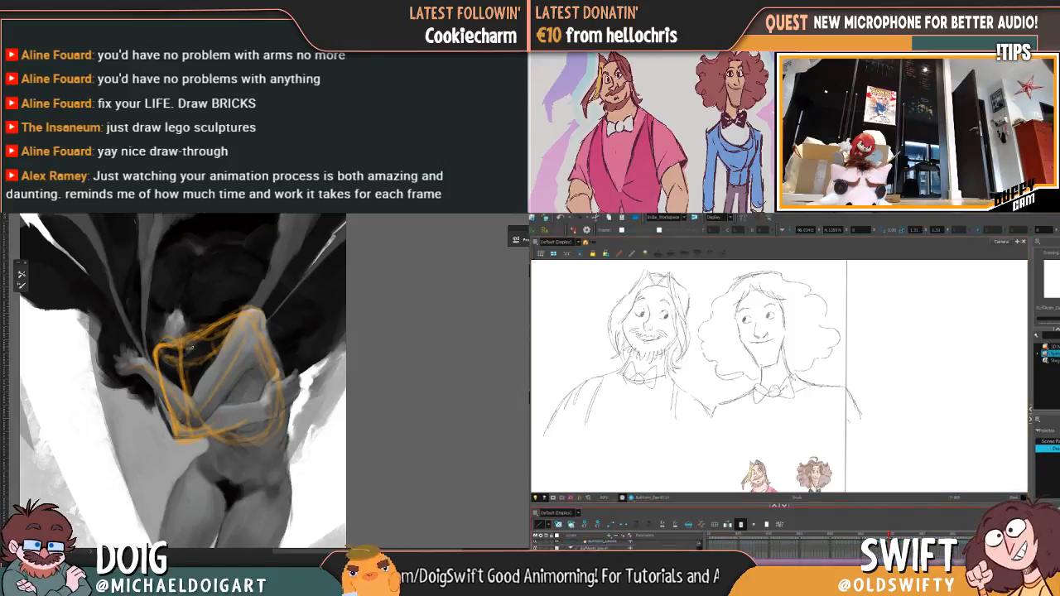
scroll(795, 546, "up", 2)
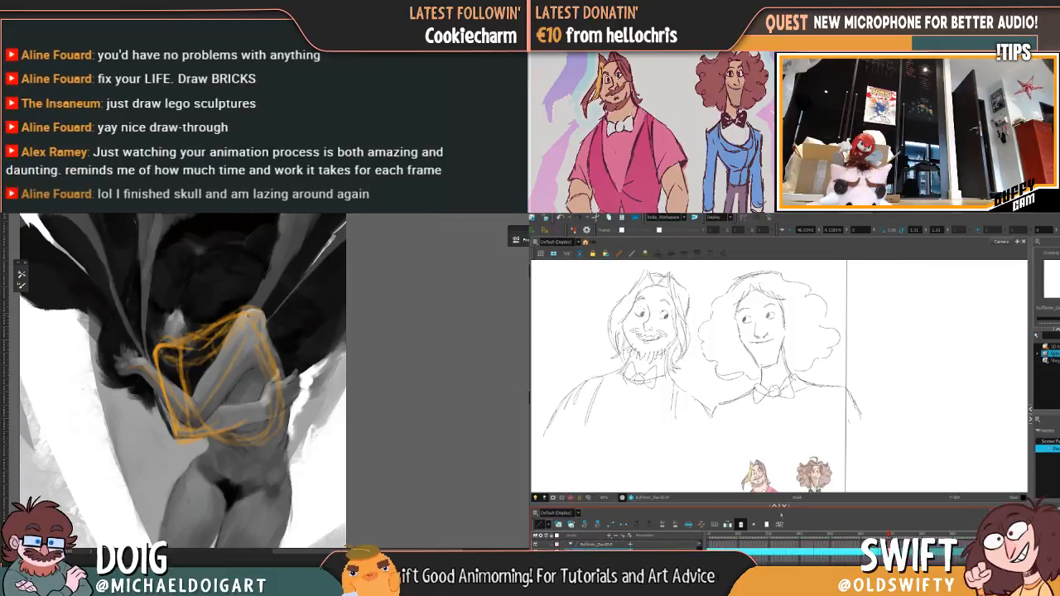
left_click(604, 556)
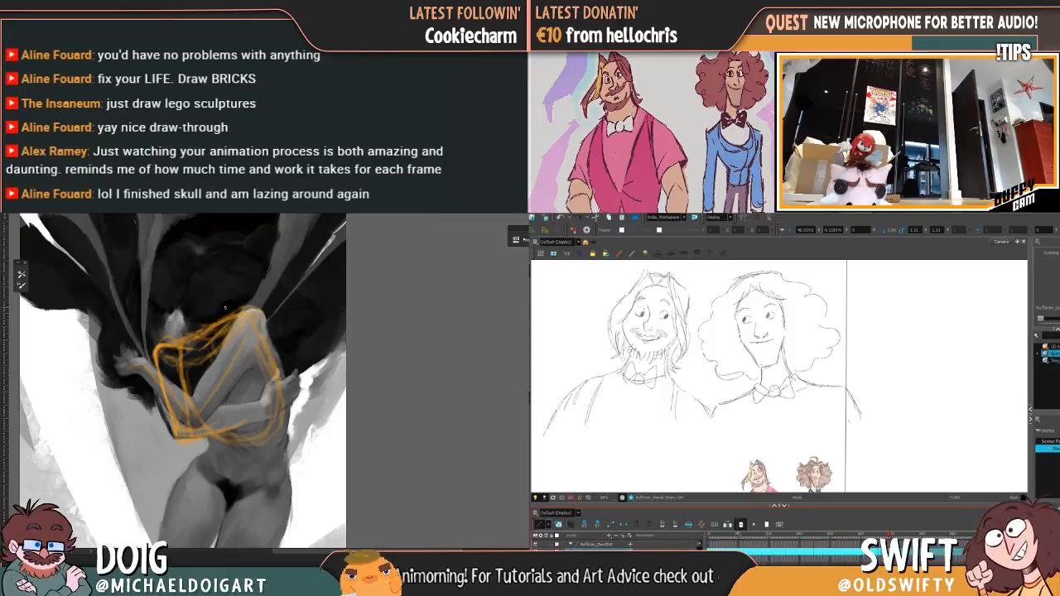
scroll(796, 546, "down", 2)
scroll(791, 548, "down", 1)
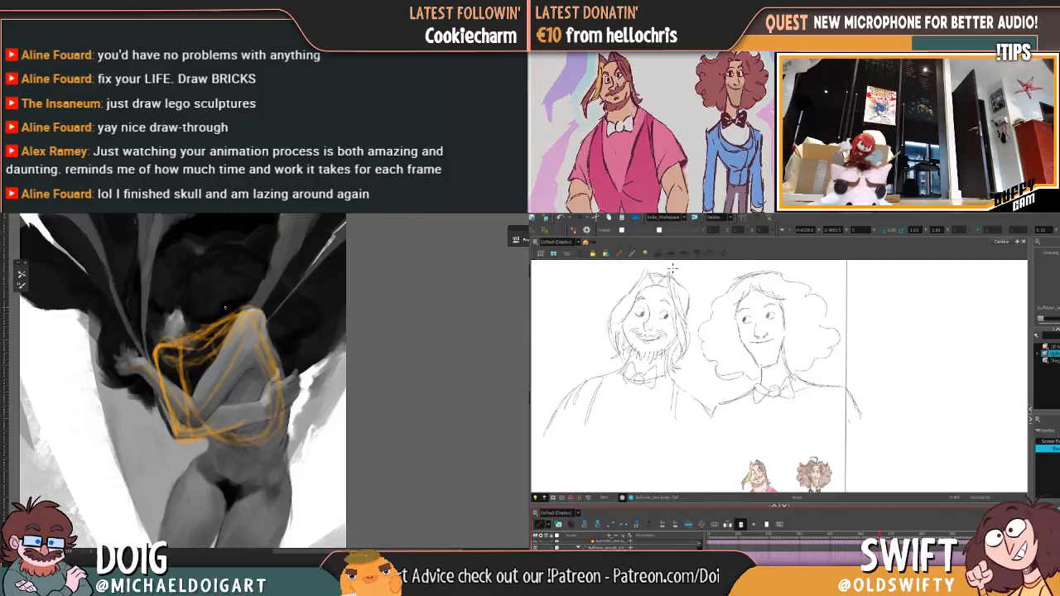
mouse_move(662, 315)
left_mouse_down()
mouse_move(670, 308)
mouse_move(669, 318)
left_mouse_up()
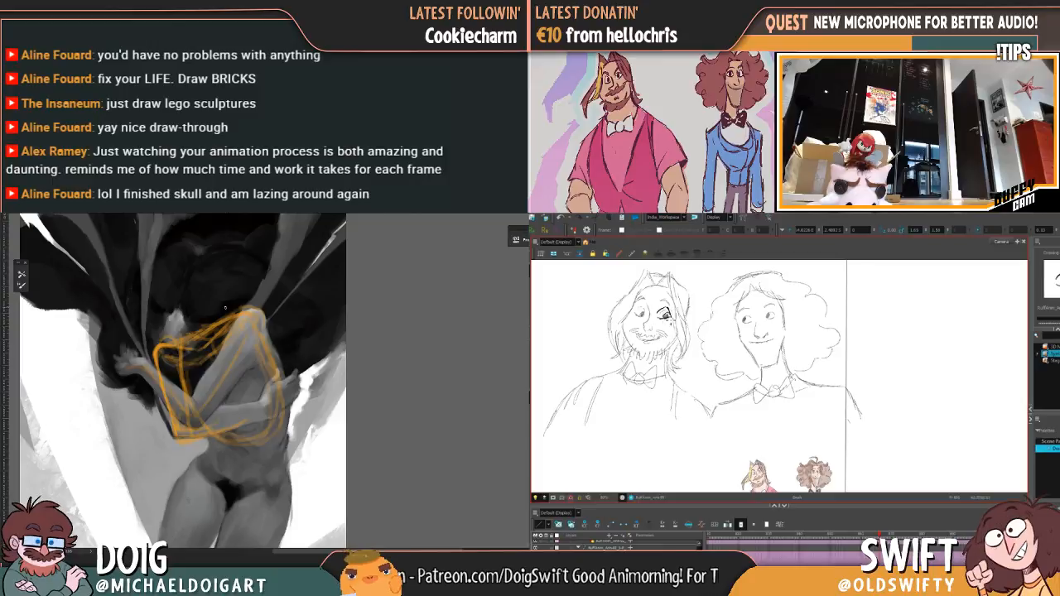
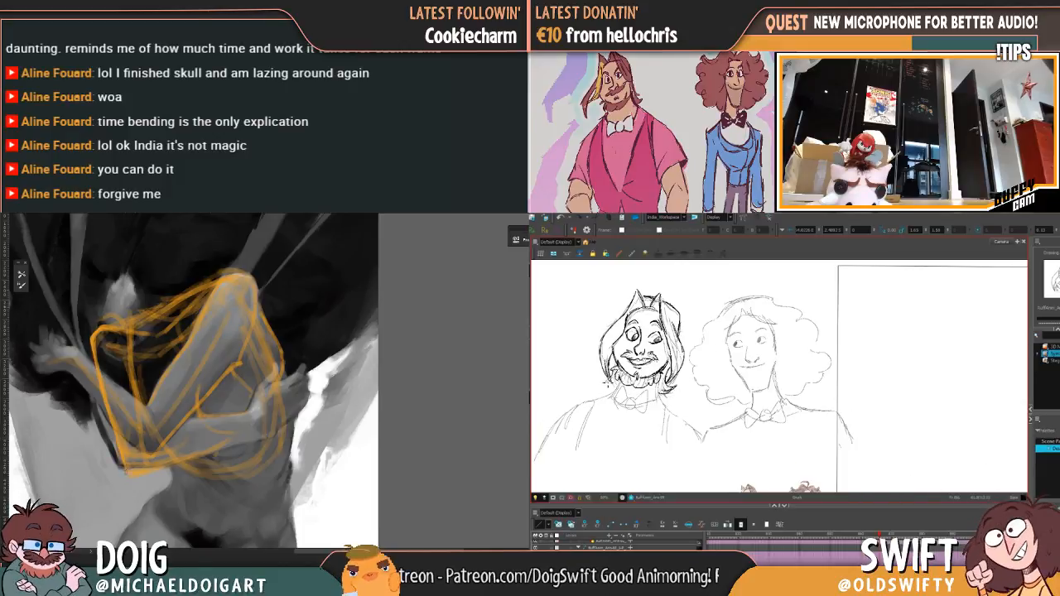
Step: Draw the bearded character's bow tie and start a green guide line under the painted figure's lower forearm
left_click_drag(228, 338, 224, 321)
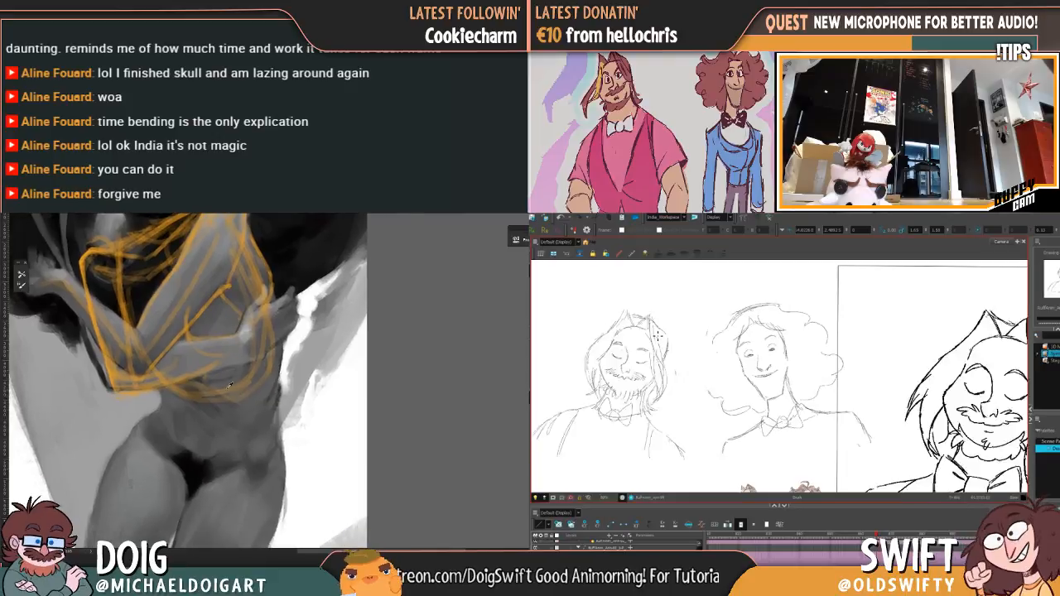
key(".")
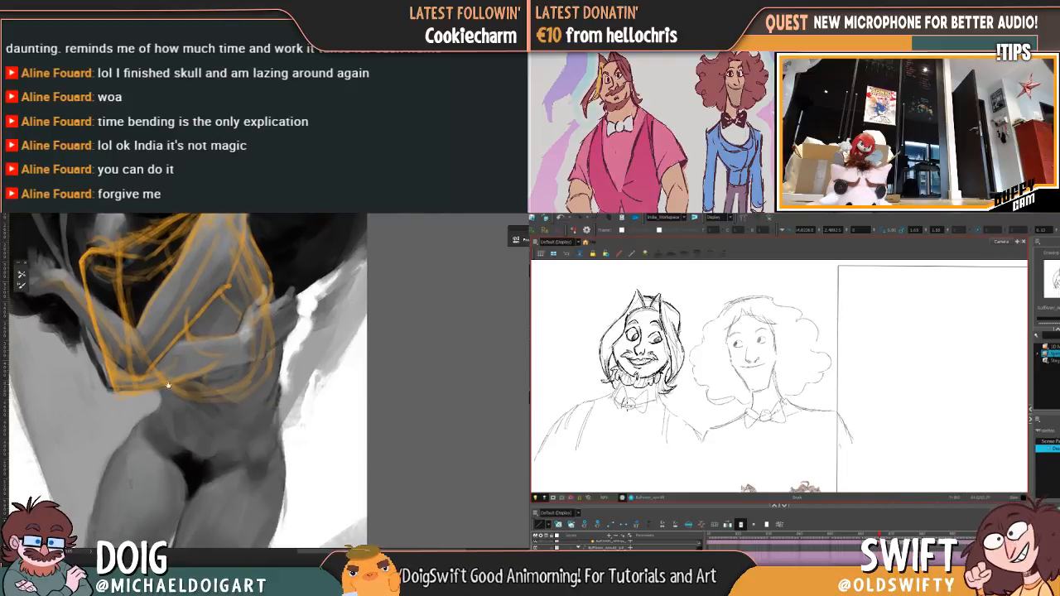
left_click_drag(173, 391, 173, 400)
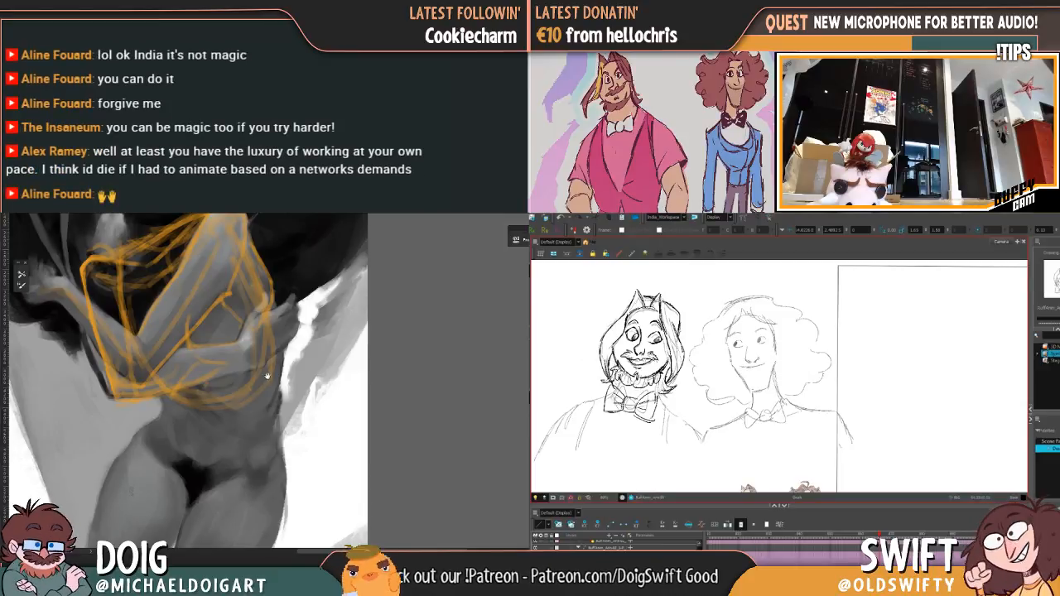
mouse_move(267, 376)
left_mouse_down()
mouse_move(248, 382)
mouse_move(251, 417)
left_mouse_up()
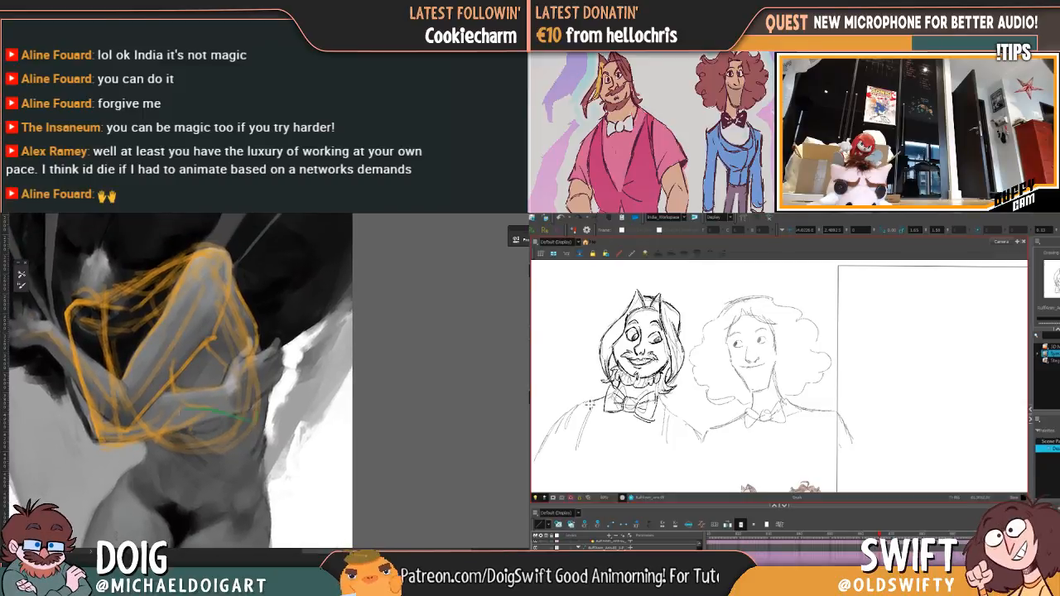
Step: Draw the bearded character's shoulders and vest neckline, and extend green guides around the painted figure's ribcage and down the belly
left_click_drag(581, 407, 550, 432)
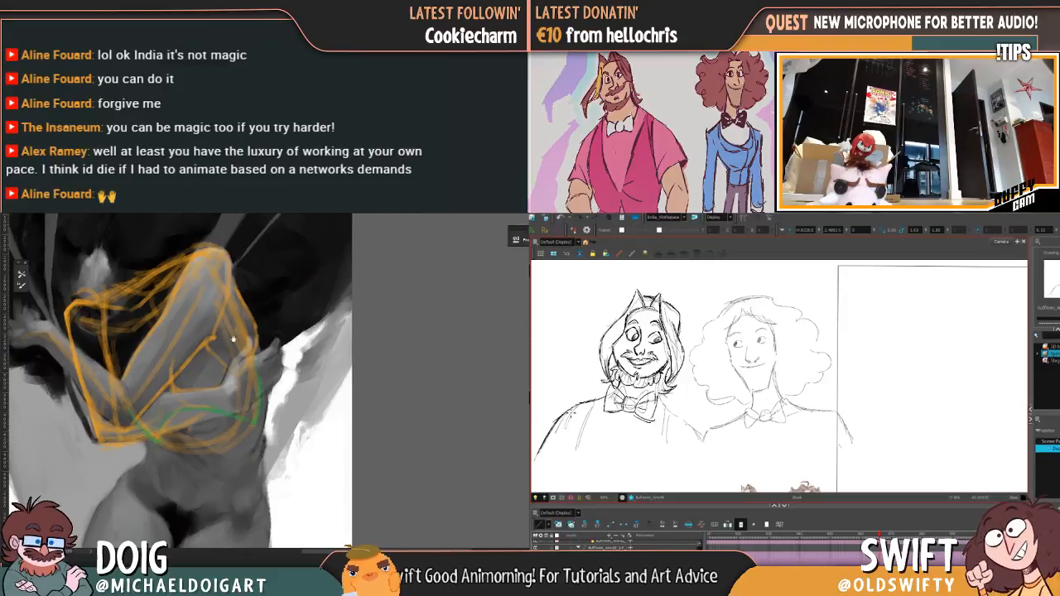
left_click_drag(232, 331, 233, 339)
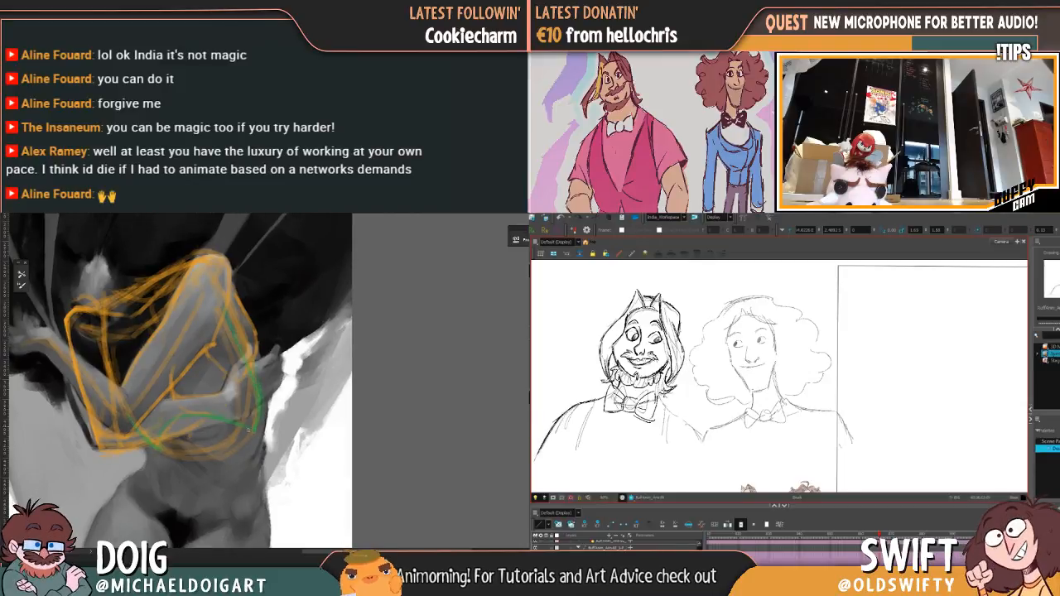
left_click_drag(248, 431, 224, 384)
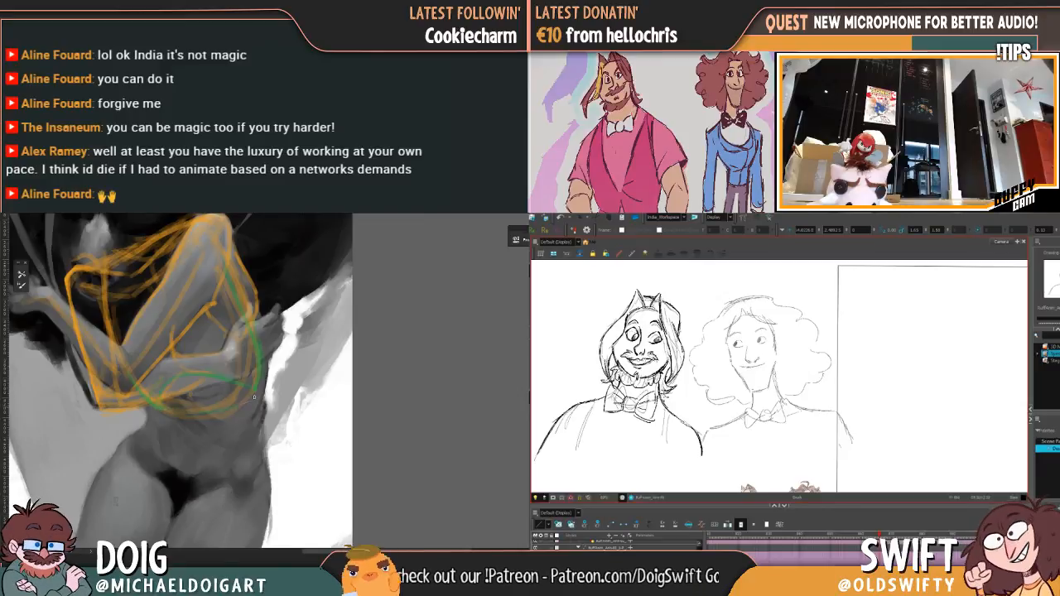
left_click_drag(590, 405, 568, 454)
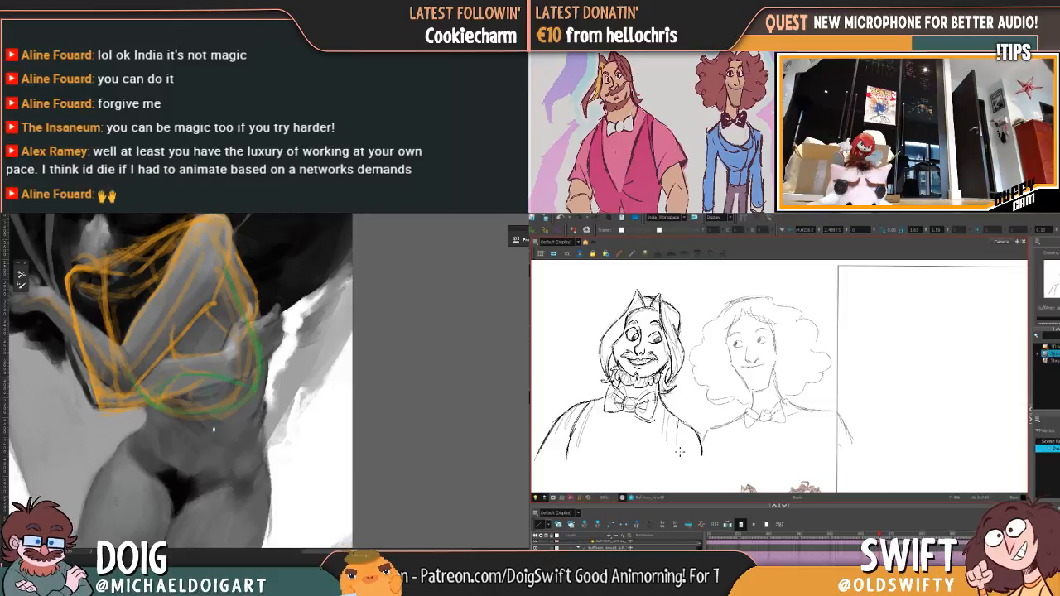
left_click_drag(610, 414, 618, 467)
left_click_drag(219, 309, 215, 390)
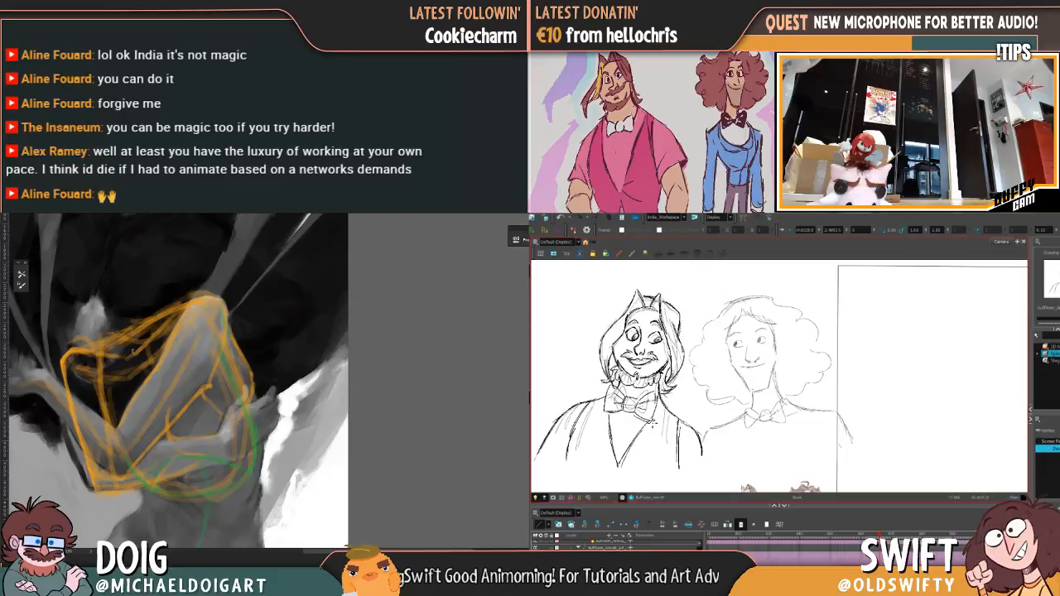
Step: Fit the enlarged bearded character drawing inside the camera frame and add a green guide over the painted figure's shoulder
left_click_drag(150, 357, 172, 316)
left_click_drag(201, 229, 208, 289)
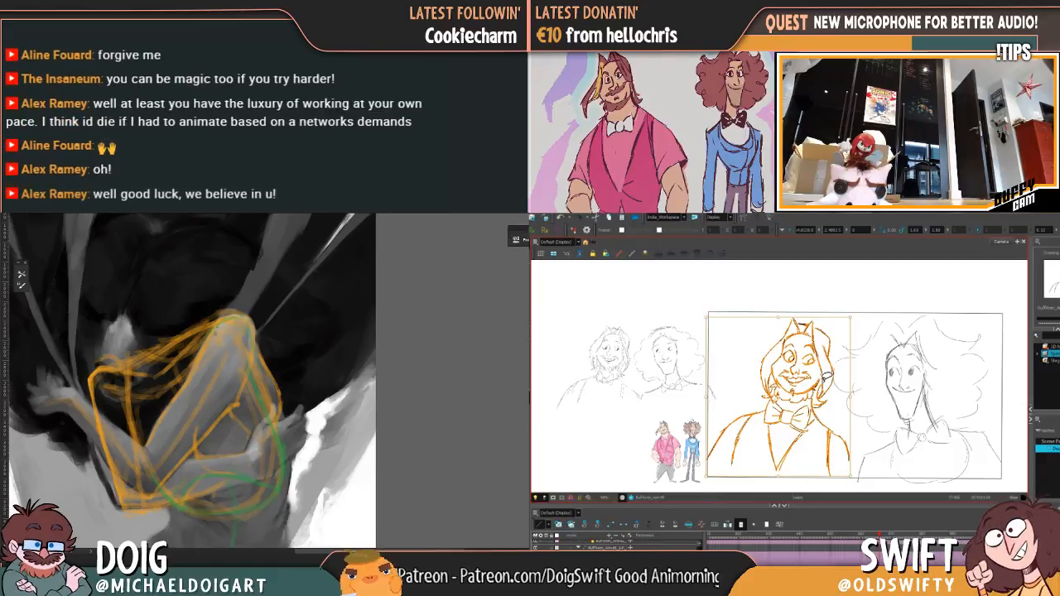
left_click_drag(220, 411, 204, 348)
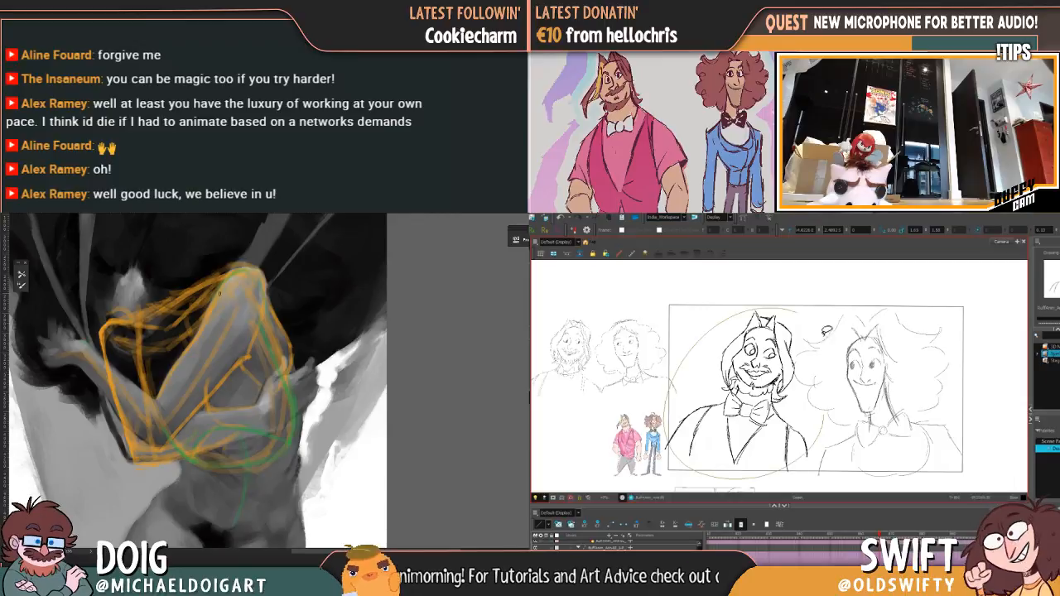
mouse_move(233, 341)
left_mouse_down()
mouse_move(227, 301)
mouse_move(204, 294)
mouse_move(213, 343)
mouse_move(236, 370)
mouse_move(241, 353)
left_mouse_up()
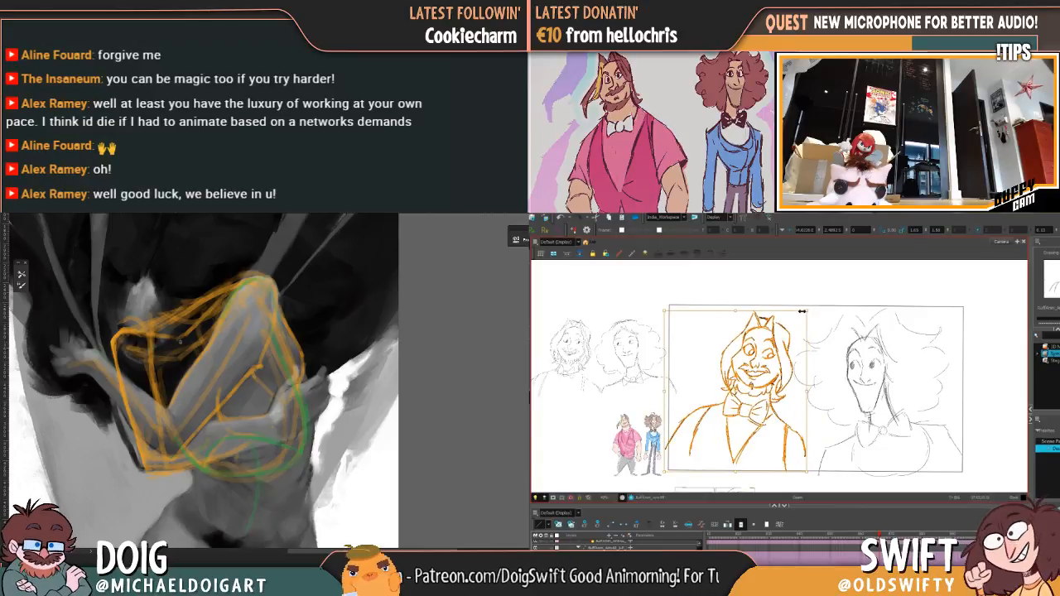
left_click_drag(802, 311, 812, 308)
left_click(832, 316)
Step: Delete the vest opening lines below the bearded character's shoulder on the side away from the curly-haired character
key("comma")
key("comma")
key("comma")
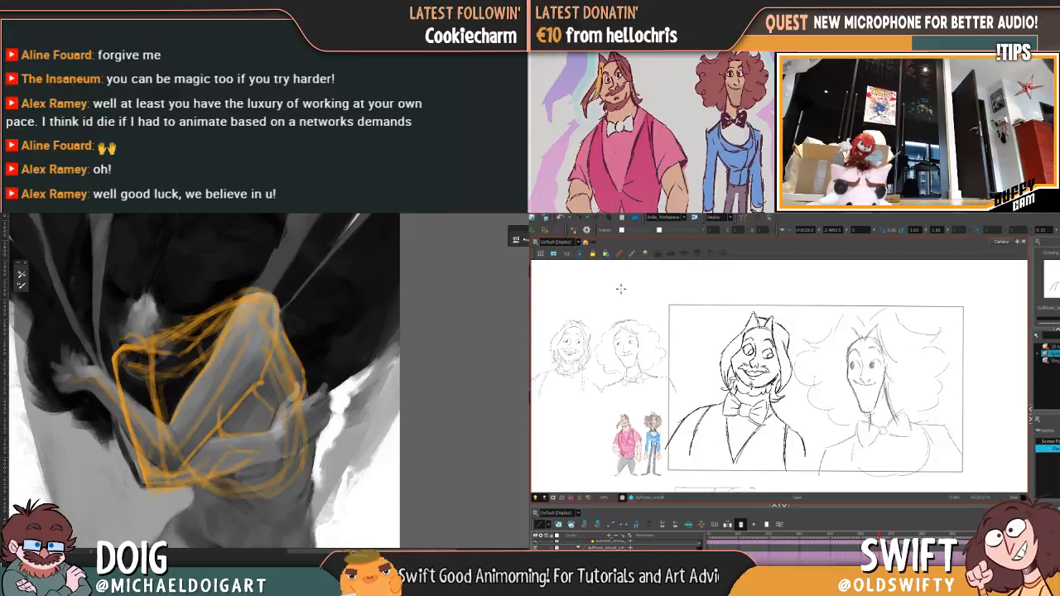
scroll(235, 365, "down", 5)
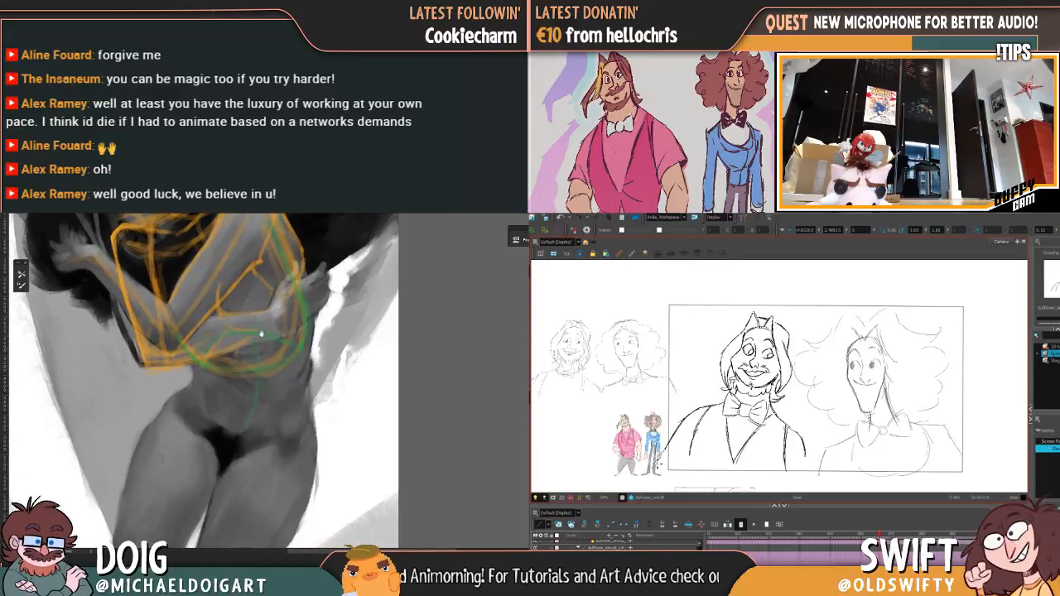
mouse_move(248, 363)
left_mouse_down()
mouse_move(254, 396)
mouse_move(262, 388)
left_mouse_up()
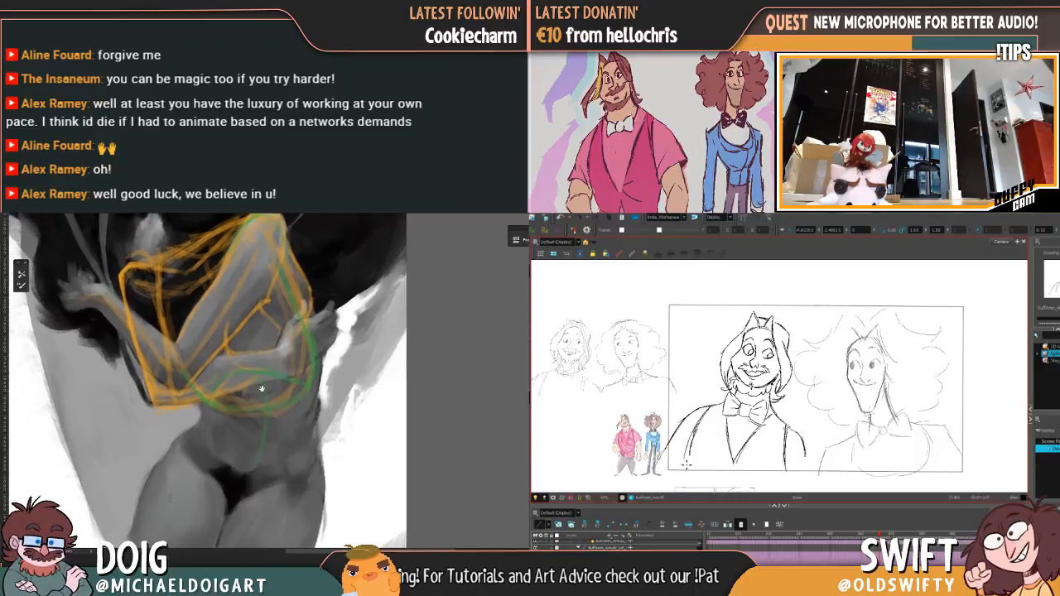
left_click_drag(308, 362, 292, 362)
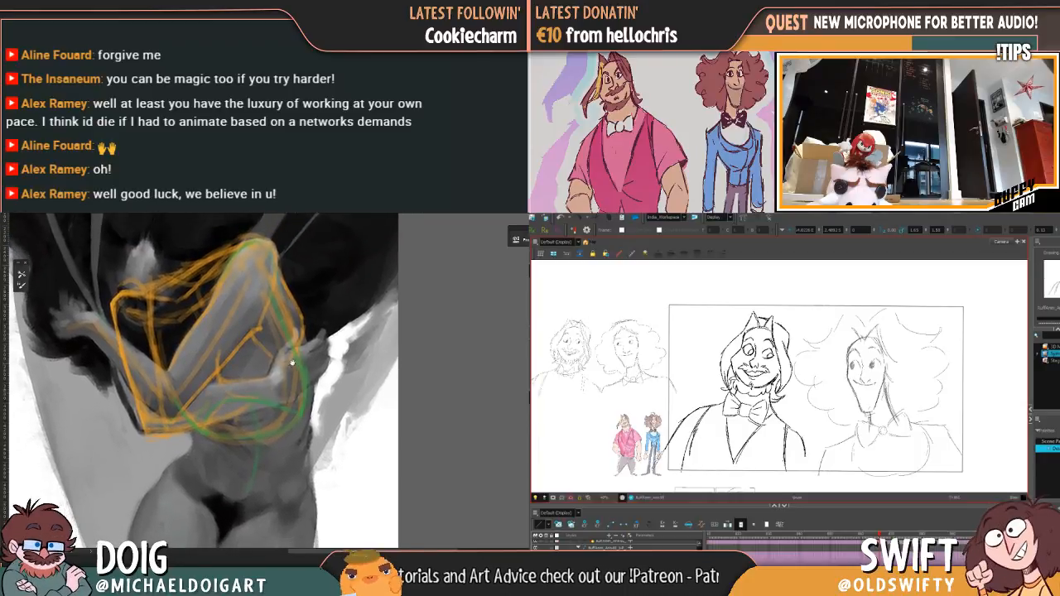
key("ctrl+z")
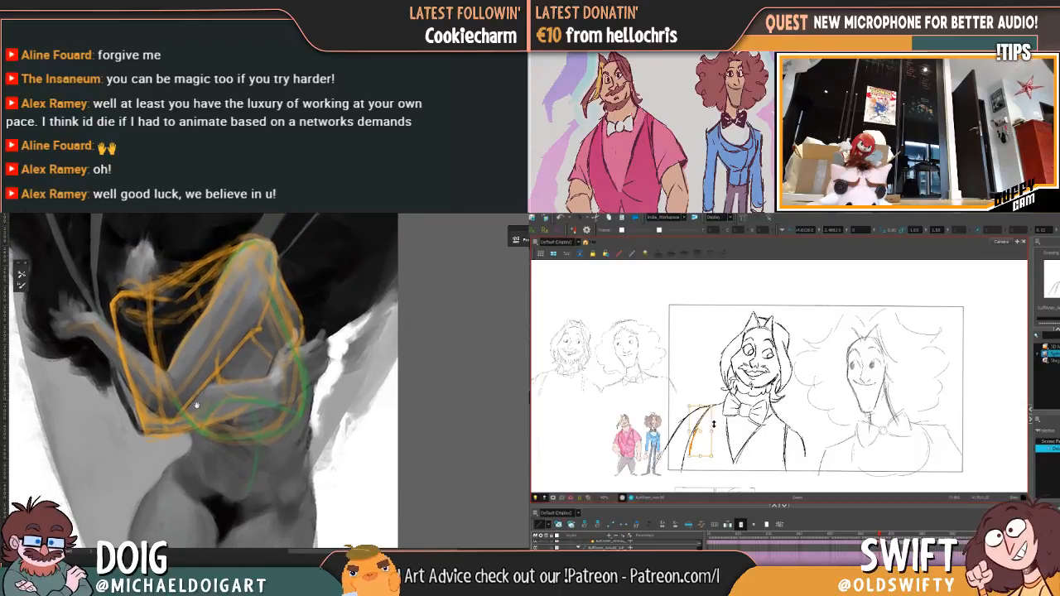
left_click_drag(196, 407, 210, 453)
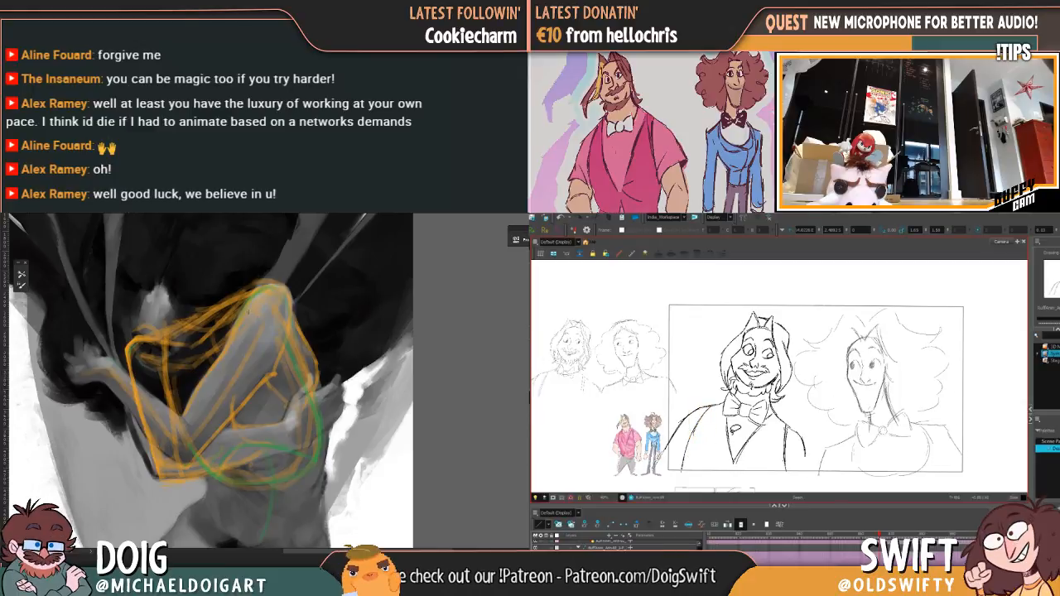
left_click(698, 434)
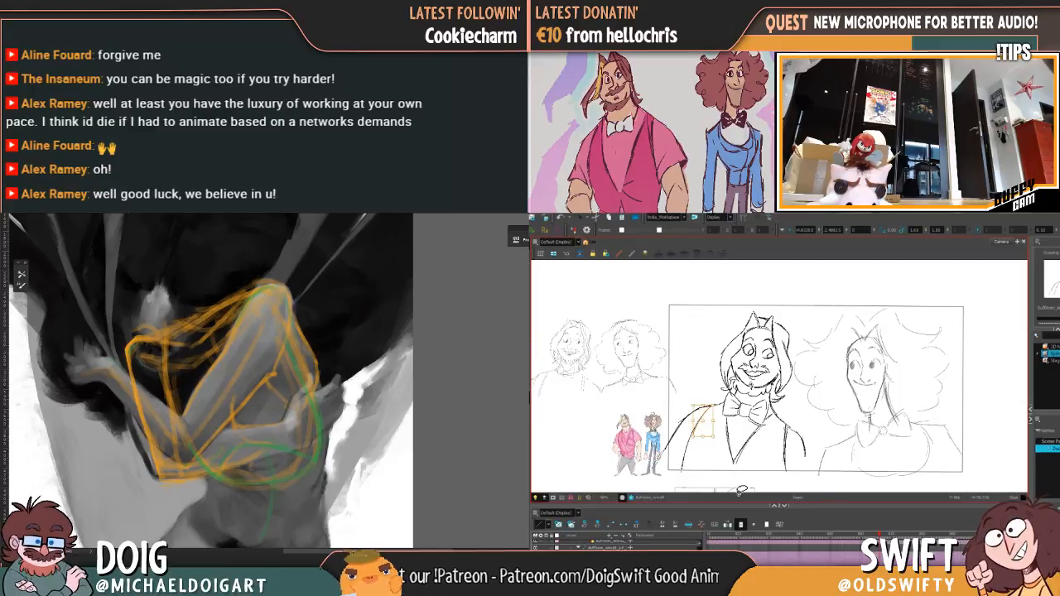
key("Delete")
Step: Sketch a green guide line across the painted figure's upper chest from the far shoulder toward the raised elbow
left_click_drag(140, 343, 194, 350)
key("comma")
key("period")
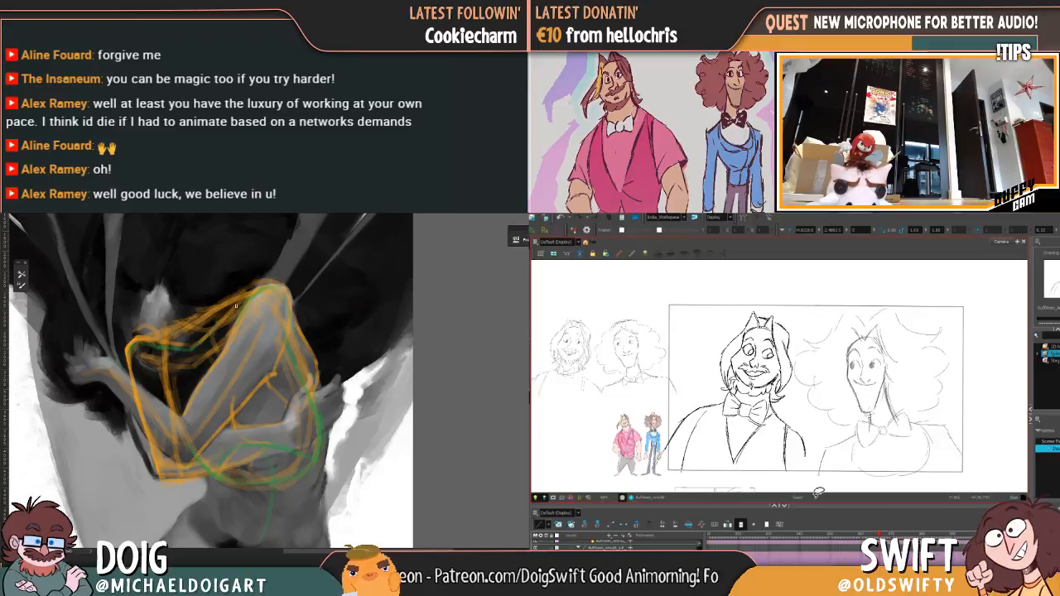
mouse_move(208, 368)
left_mouse_down()
mouse_move(209, 406)
mouse_move(208, 330)
mouse_move(184, 332)
left_mouse_up()
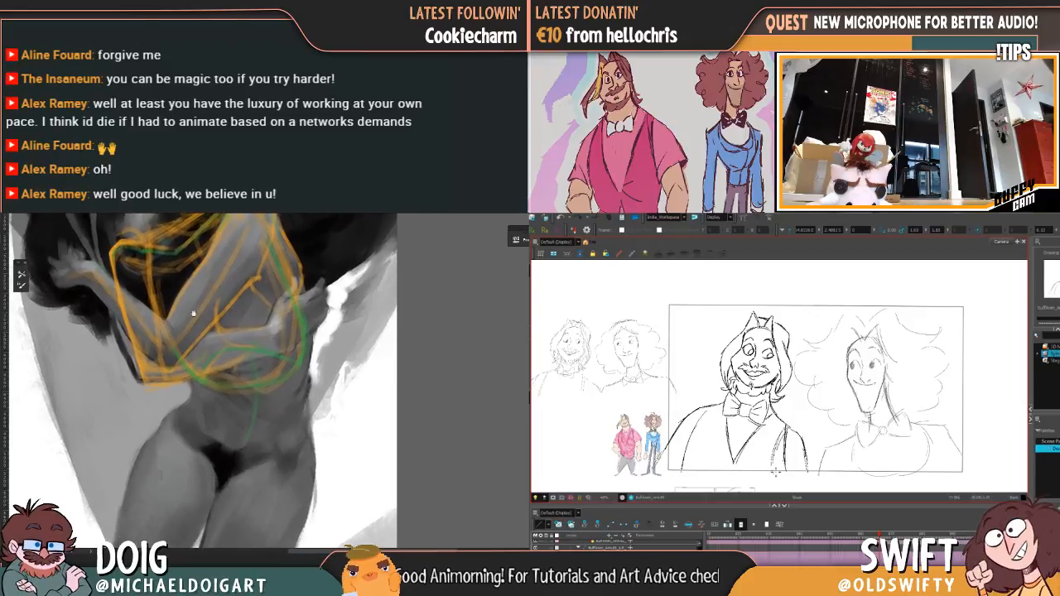
Step: Redraw the bearded character's vest opening lines on both sides of the chest, checking them against the neighbouring drawing
left_click_drag(775, 451, 773, 475)
key("comma")
key("period")
mouse_move(212, 373)
left_mouse_down()
mouse_move(192, 352)
mouse_move(204, 390)
mouse_move(166, 411)
left_mouse_up()
key("comma")
key("period")
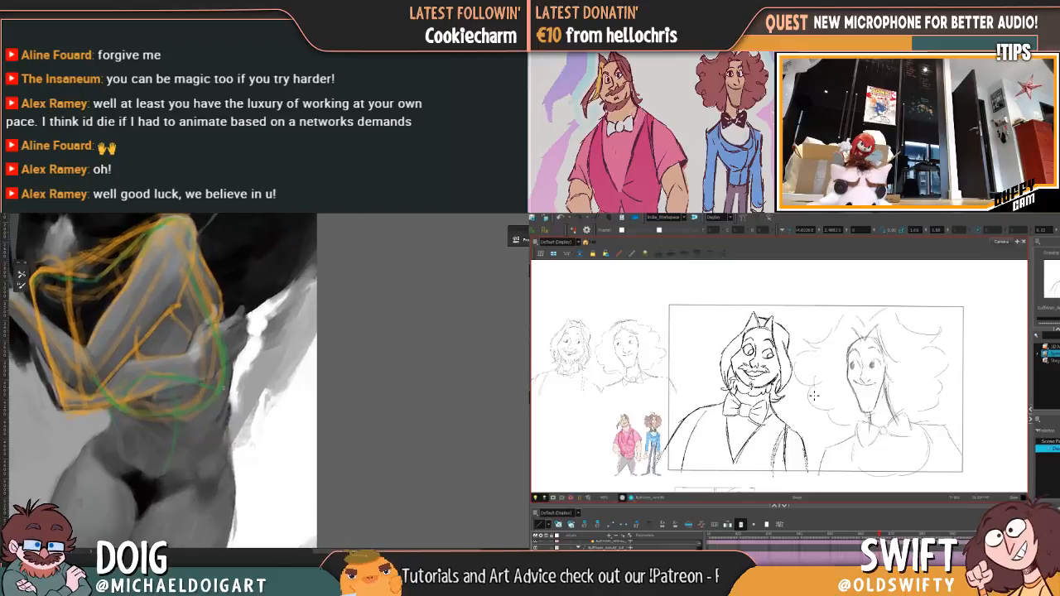
Step: Shift and tilt the bearded character's head over his body, and darken the outer edge of the painted figure's lower forearm
mouse_move(180, 358)
left_mouse_down()
mouse_move(190, 397)
mouse_move(241, 352)
left_mouse_up()
mouse_move(770, 395)
left_mouse_down()
mouse_move(720, 375)
mouse_move(797, 361)
mouse_move(795, 348)
mouse_move(770, 354)
mouse_move(779, 346)
left_mouse_up()
left_click(811, 337)
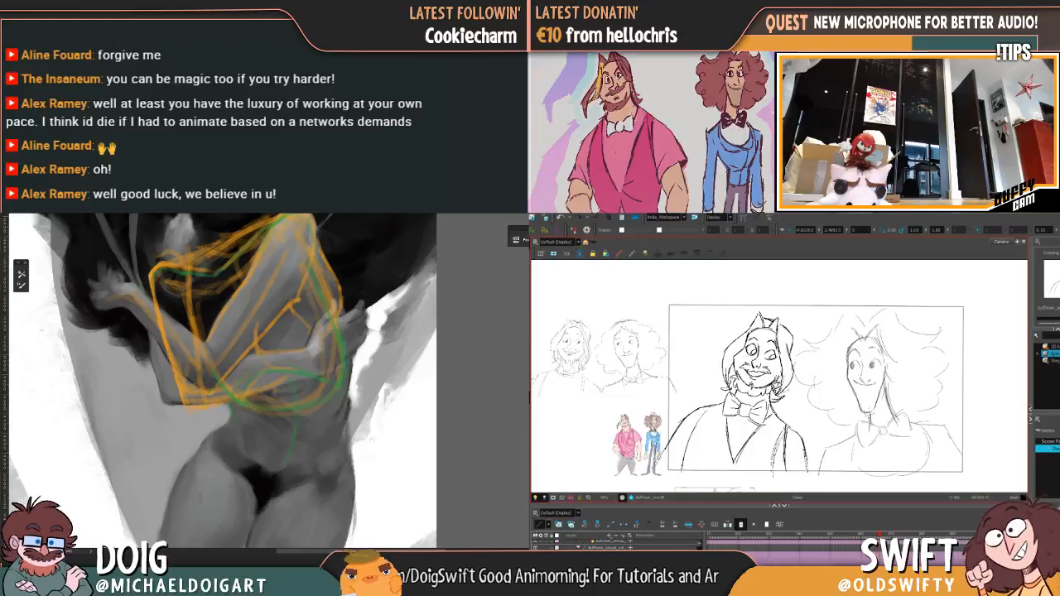
left_click_drag(152, 340, 177, 404)
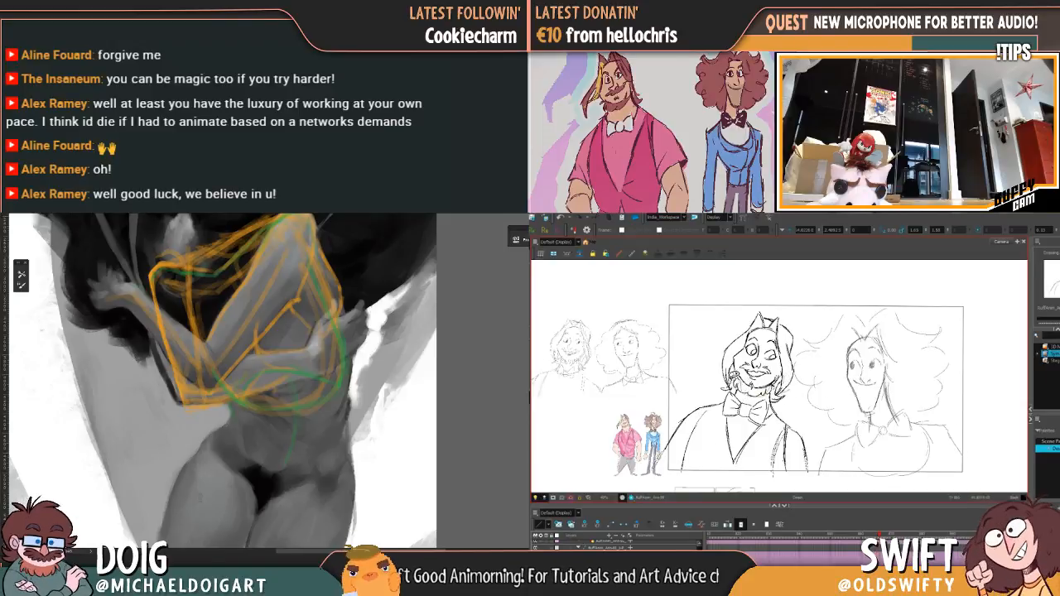
mouse_move(731, 378)
left_mouse_down()
mouse_move(712, 358)
mouse_move(761, 304)
mouse_move(805, 331)
mouse_move(790, 365)
left_mouse_up()
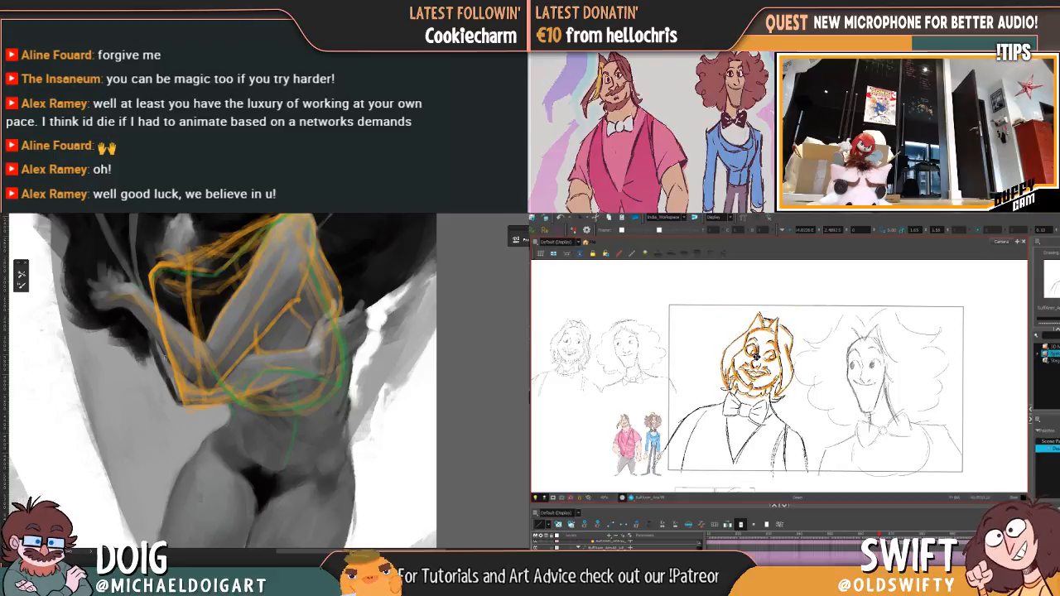
left_click_drag(790, 313, 800, 311)
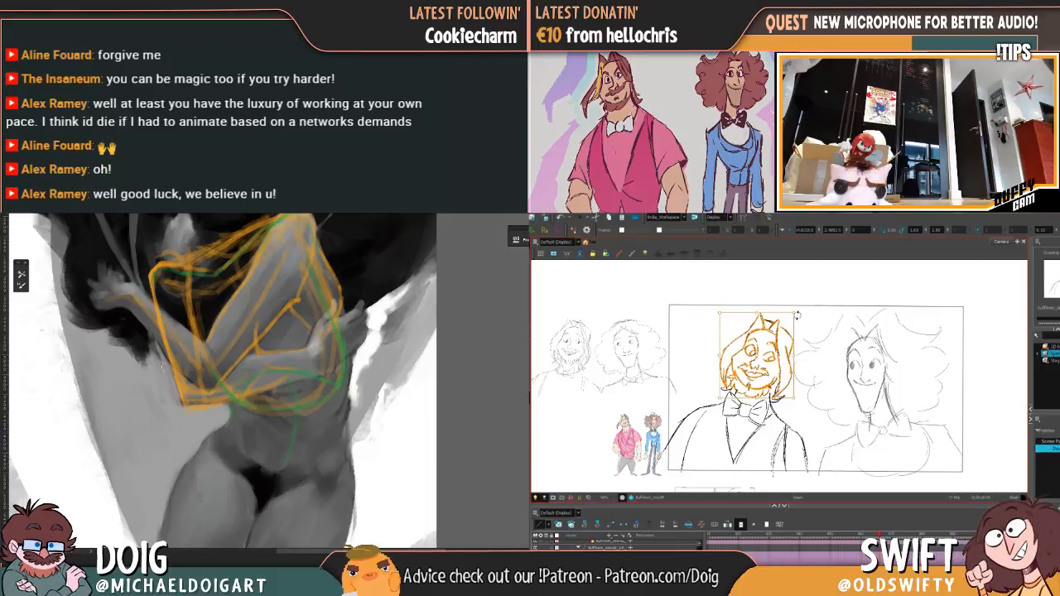
Step: Compare the bearded character's new pose with the closed-eye drawing by switching repeatedly between the two frames
key("comma")
key("period")
key("comma")
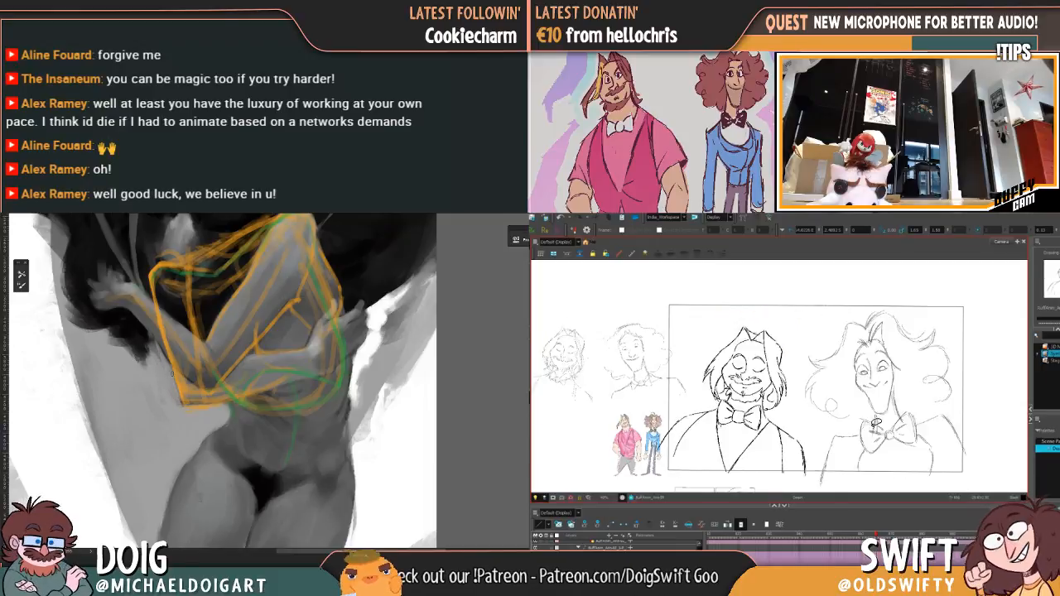
key("period")
key("comma")
key("period")
key("comma")
key("period")
key("comma")
key("period")
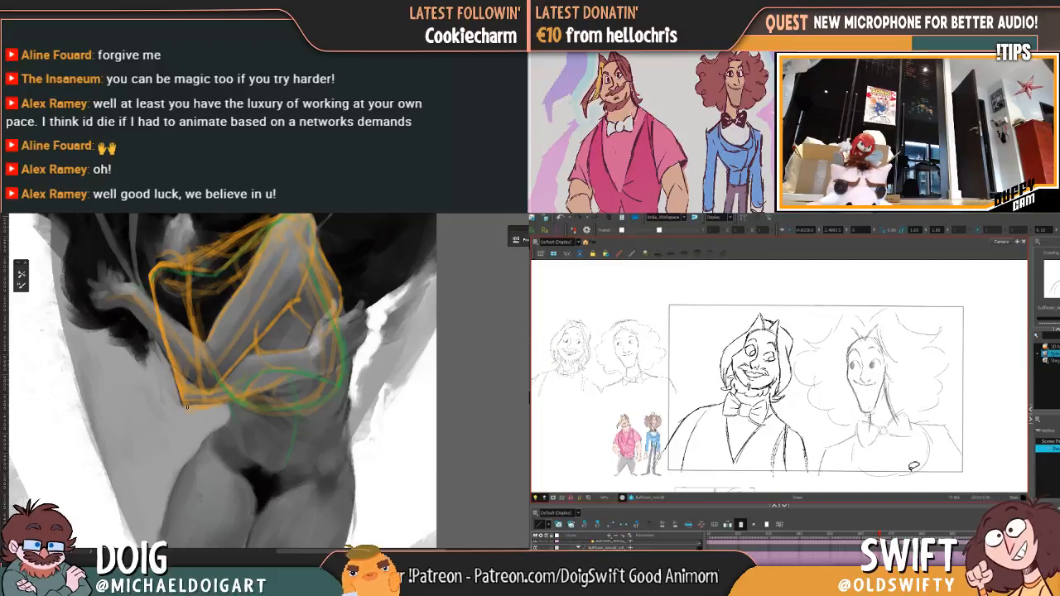
Step: Select the whole bearded character drawing, then enlarge and shift it slightly toward the curly-haired character
key("period")
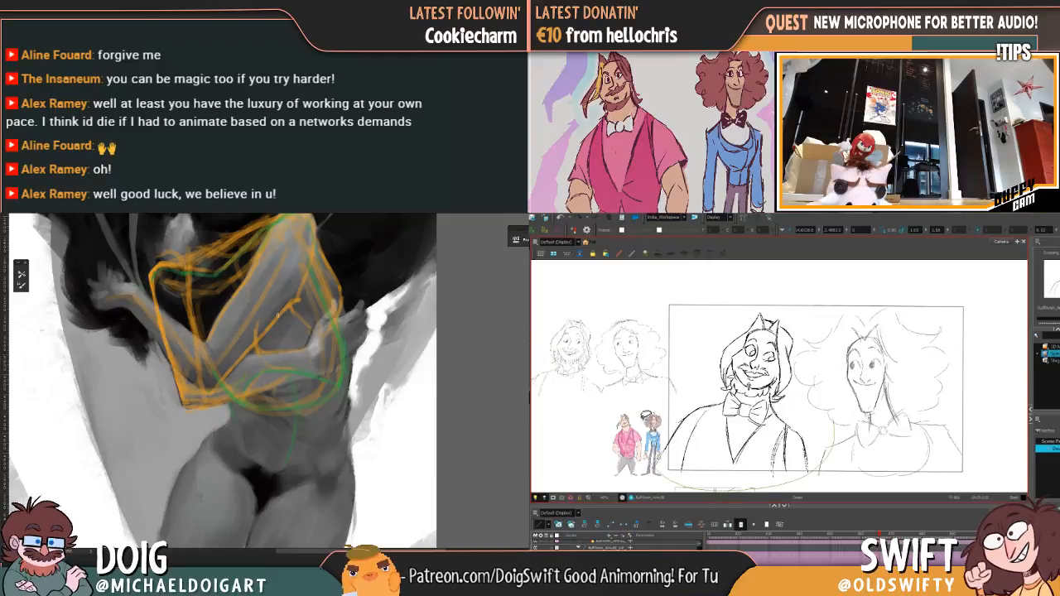
left_click_drag(771, 389, 776, 388)
left_click_drag(821, 316, 820, 321)
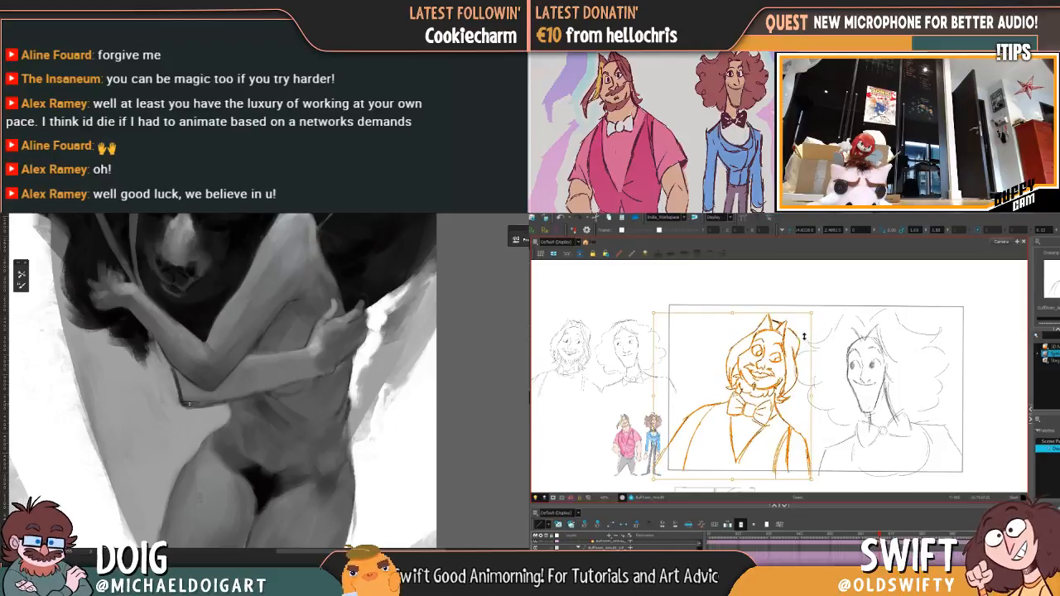
left_click_drag(780, 365, 792, 366)
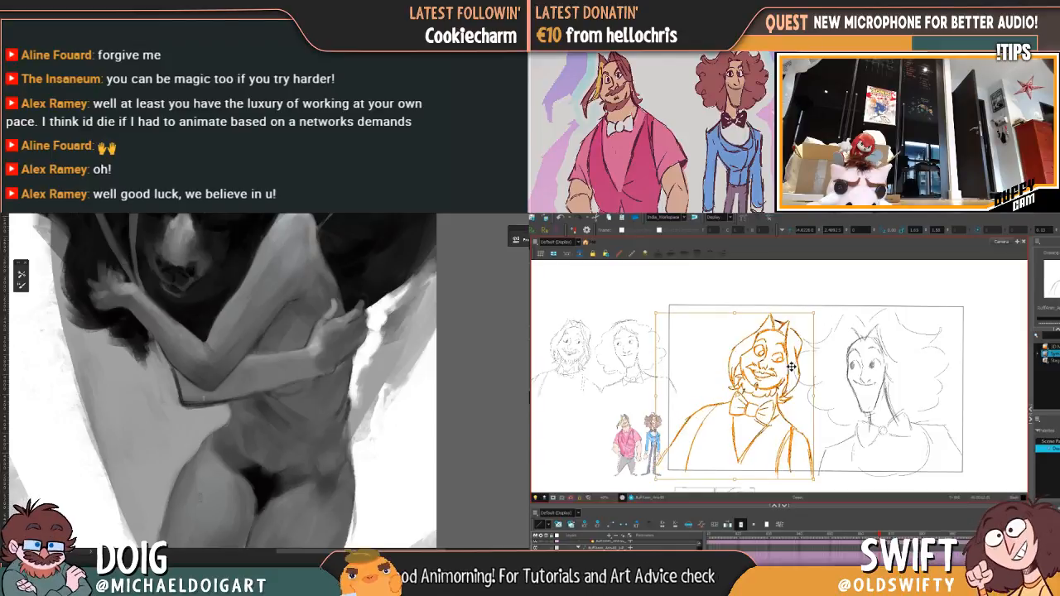
left_click(836, 372)
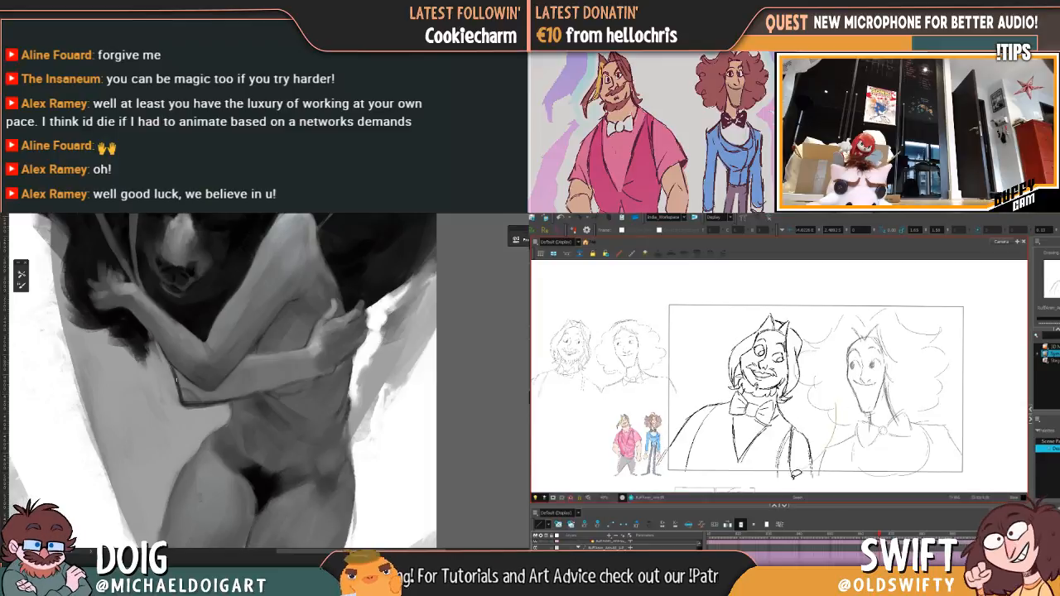
Step: Reselect the whole bearded character drawing, nudge its placement slightly and clear the selection
mouse_move(795, 474)
left_mouse_down()
mouse_move(791, 302)
mouse_move(822, 461)
mouse_move(664, 439)
mouse_move(701, 422)
left_mouse_up()
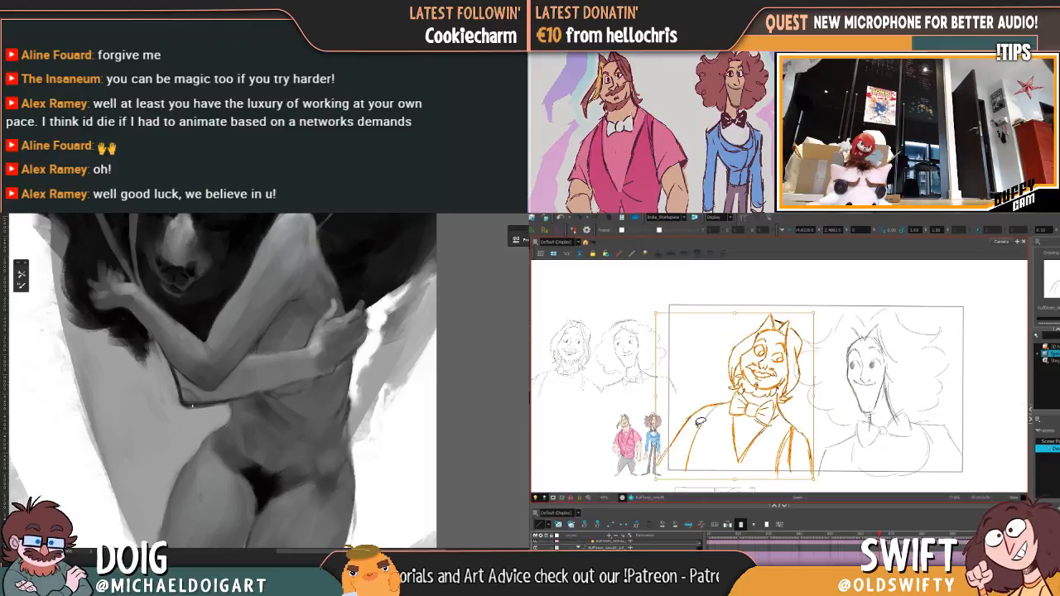
key("ctrl+minus")
key("ctrl+minus")
left_click_drag(786, 363, 786, 363)
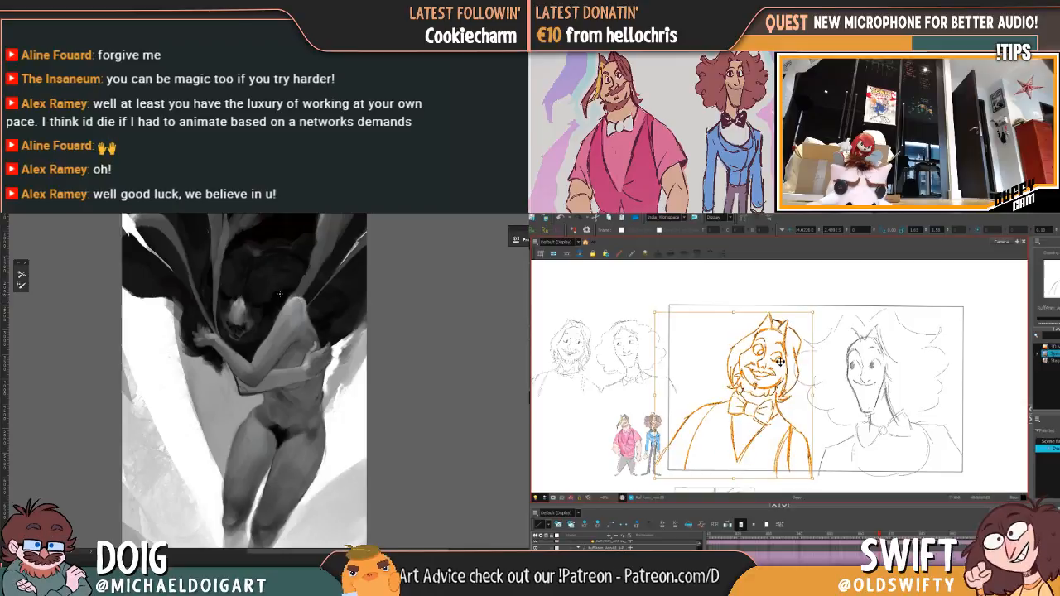
key("ctrl+plus")
key("ctrl+plus")
left_click_drag(734, 397, 699, 470)
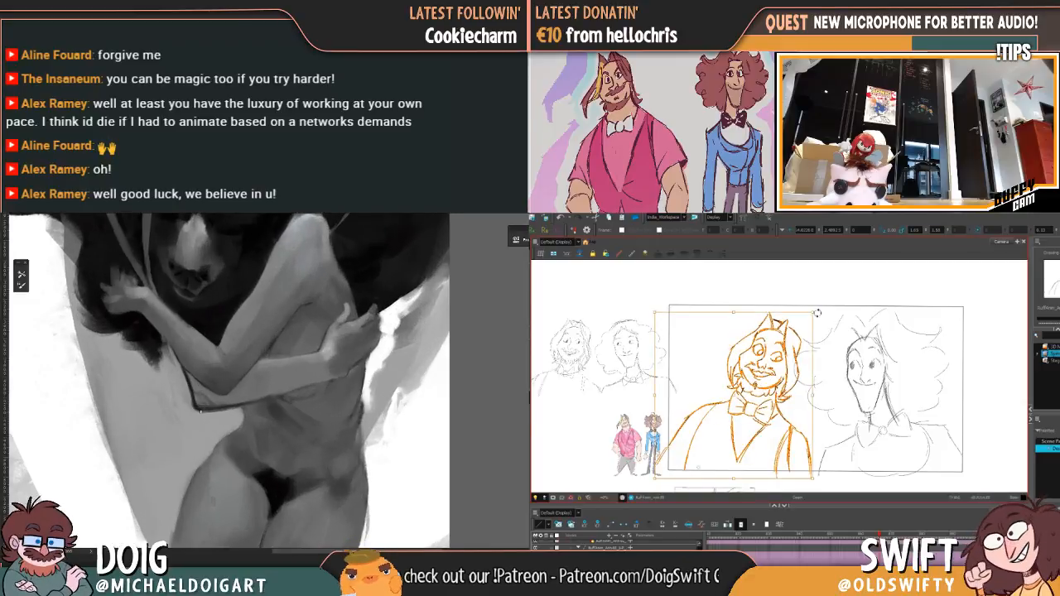
left_click_drag(817, 313, 817, 313)
left_click(878, 346)
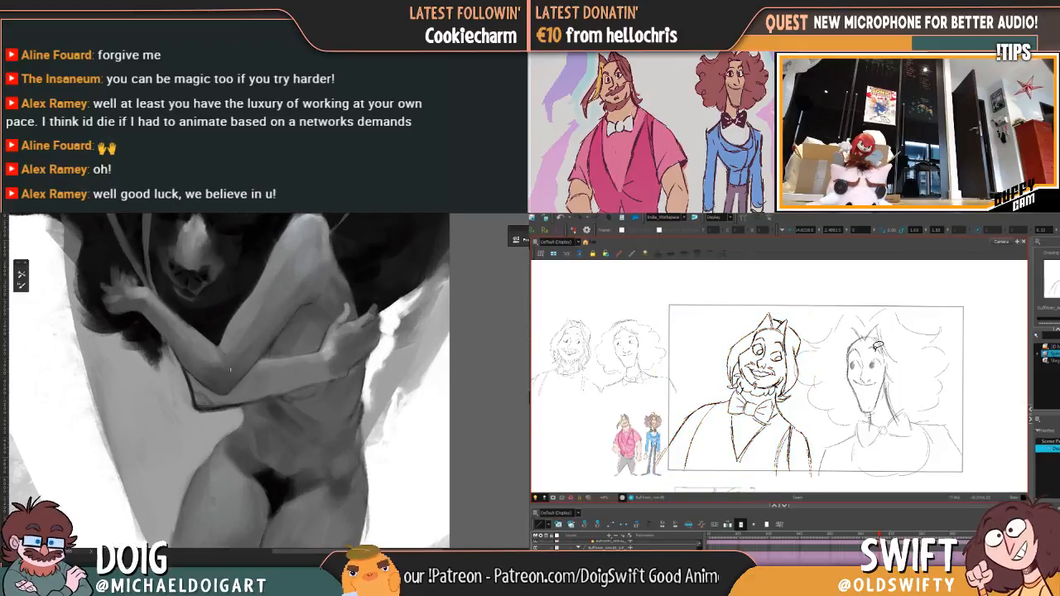
Step: Flip between the neighbouring frames to check the bearded character's repositioned pose
key("f")
key("g")
key("f")
key("g")
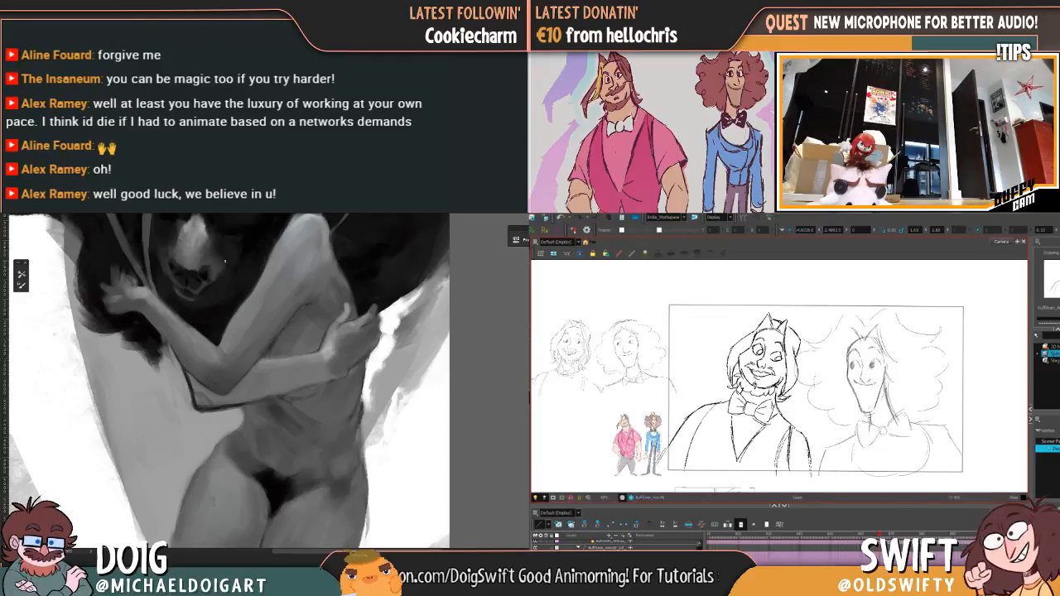
Step: Move to a later frame and adjust both of the bearded character's eyes on his drawing there
left_click(887, 537)
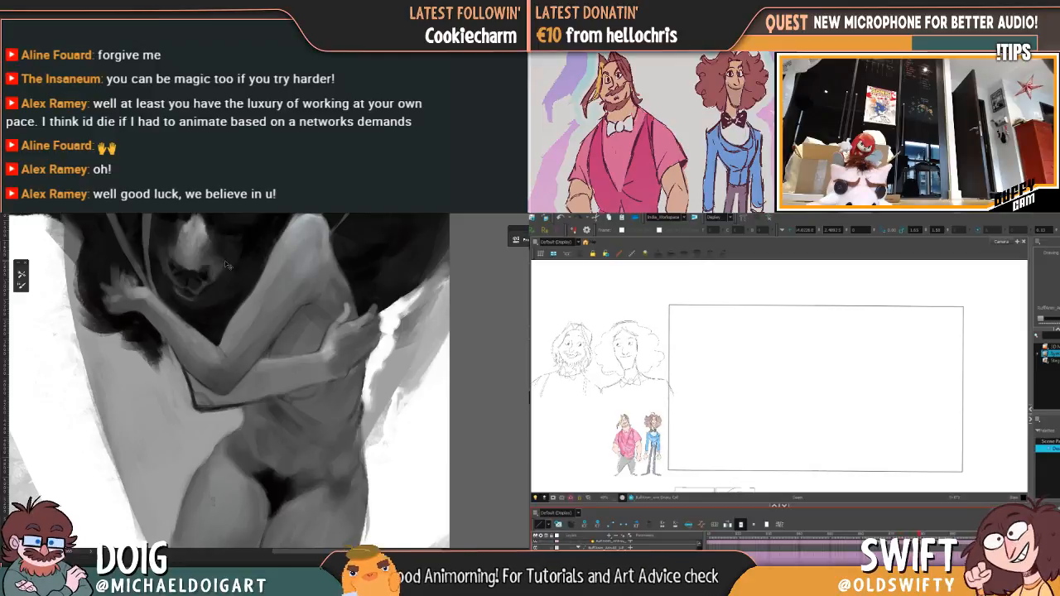
scroll(282, 382, "up", 2)
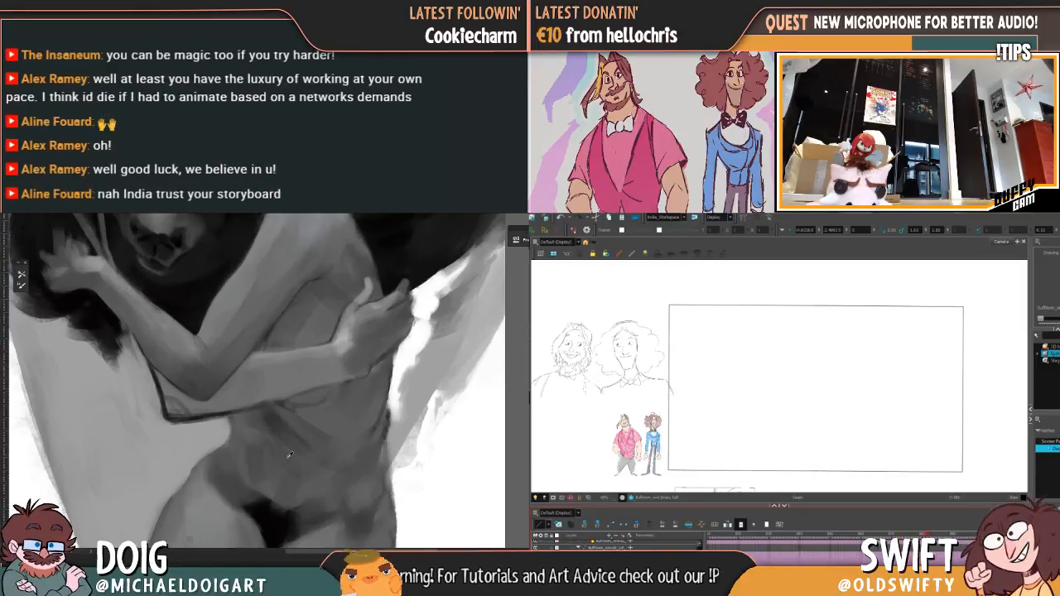
left_click(285, 437, "alt")
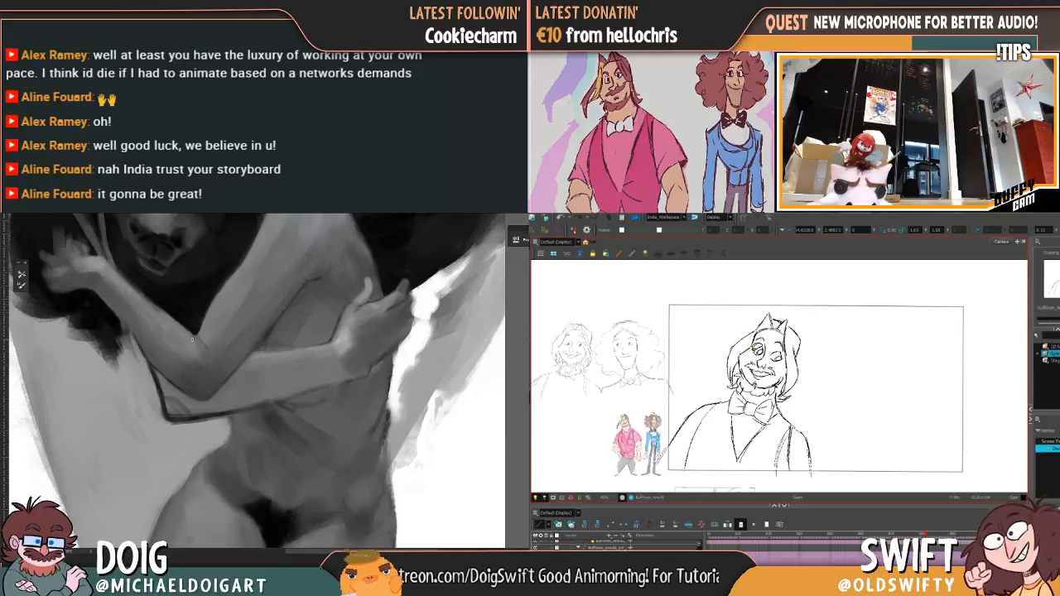
left_click_drag(750, 356, 770, 339)
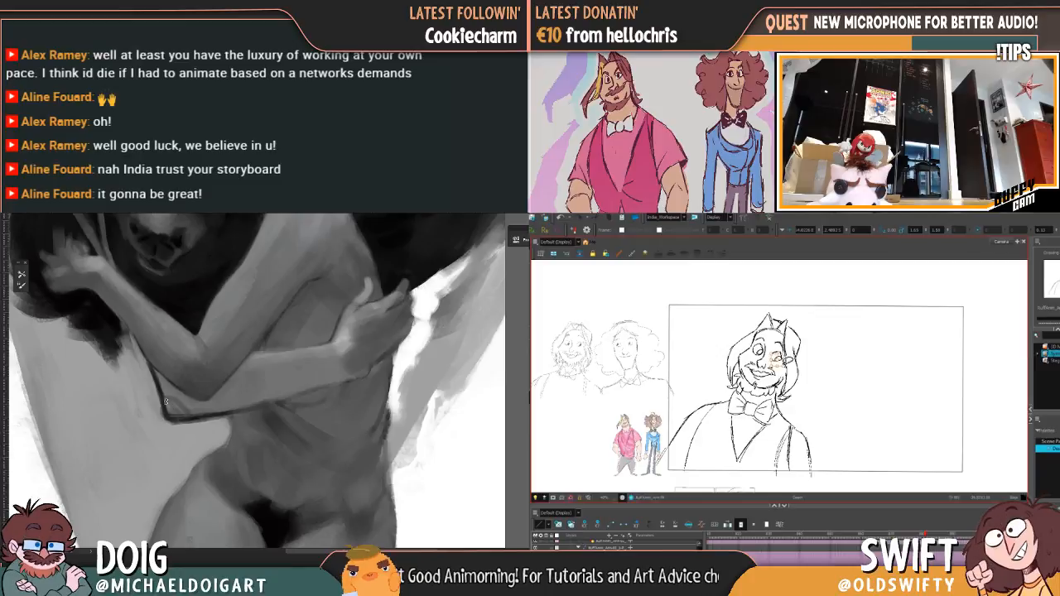
left_click_drag(789, 359, 791, 366)
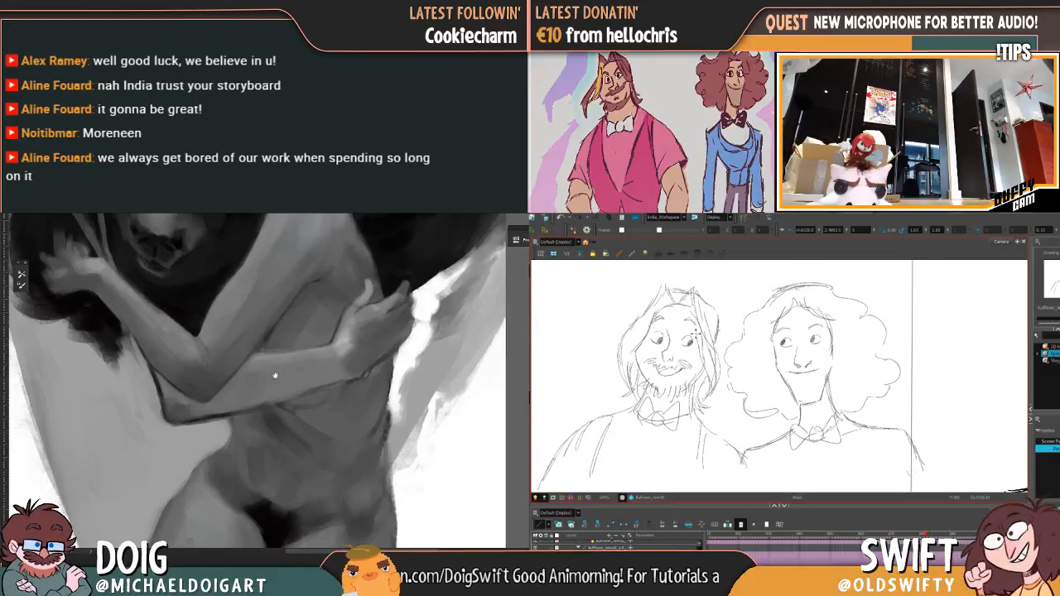
Step: Draw the bearded character's sideways-looking eyes, eyebrows and nose in dark line over the rough two-character sketch
left_click_drag(247, 311, 271, 373)
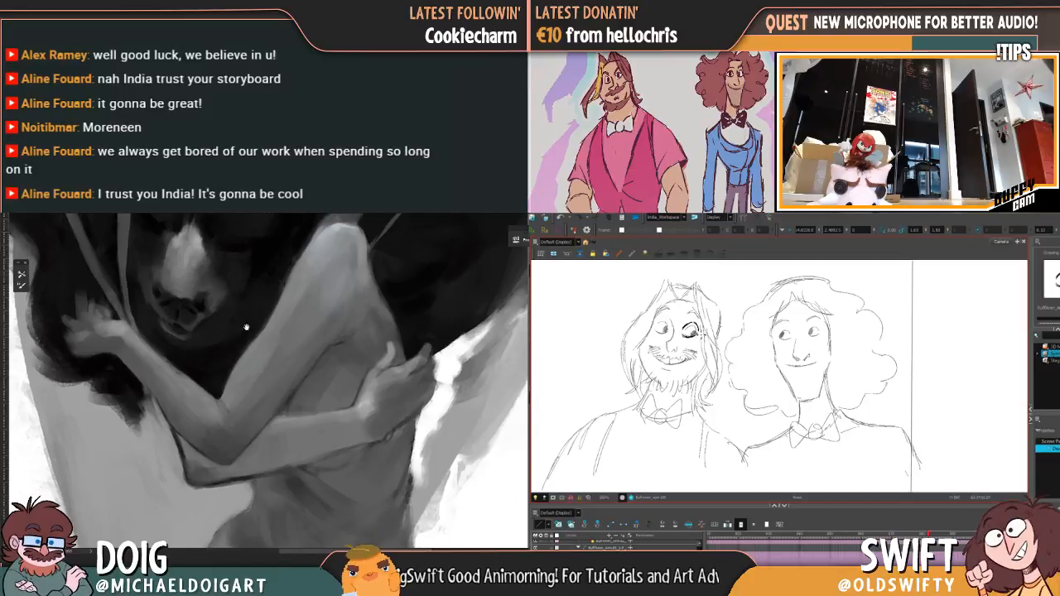
left_click_drag(209, 419, 231, 372)
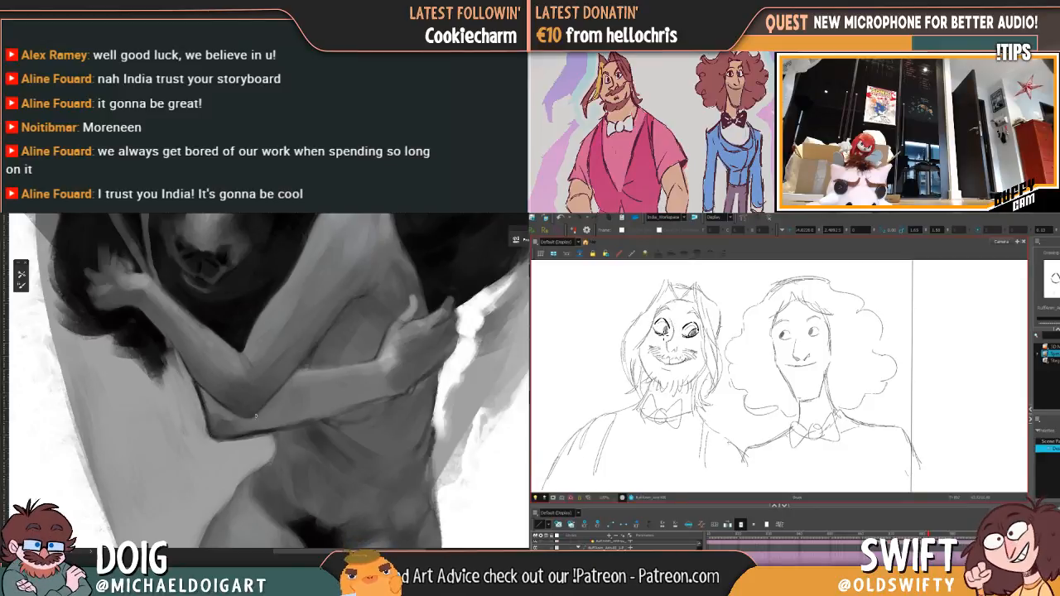
mouse_move(282, 410)
left_mouse_down()
mouse_move(227, 394)
mouse_move(224, 368)
left_mouse_up()
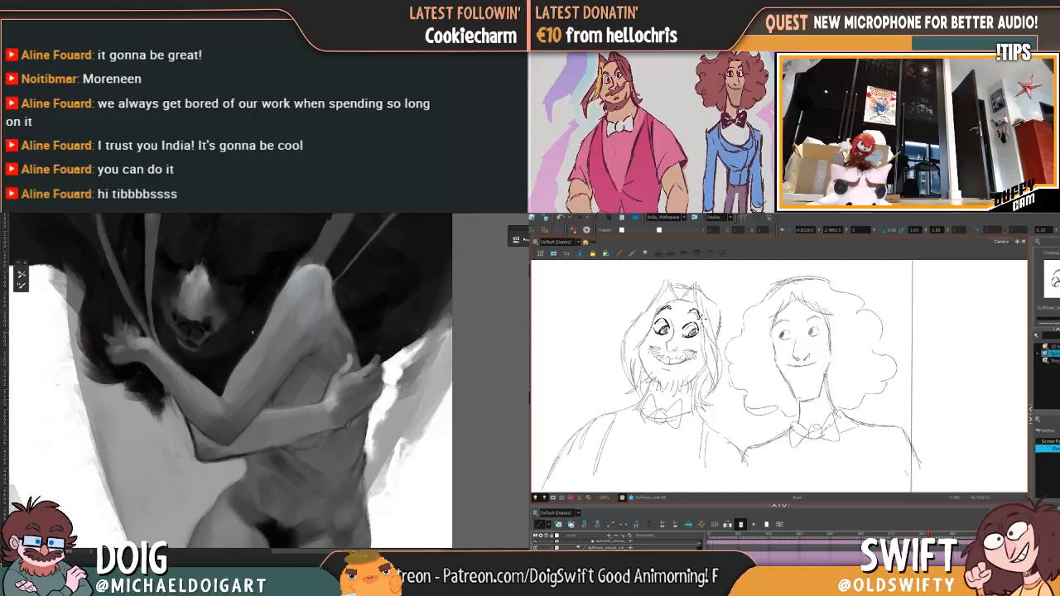
left_click_drag(301, 315, 234, 358)
key("ctrl+plus")
key("ctrl+plus")
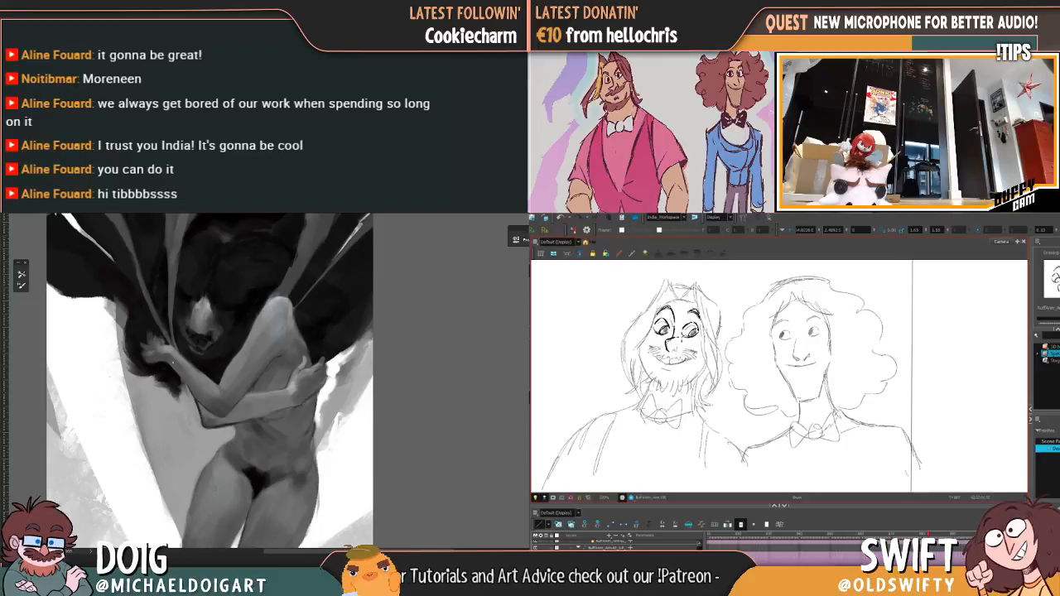
Step: Add the bearded character's moustache beneath the nose, following the rough sketch
key("ctrl+0")
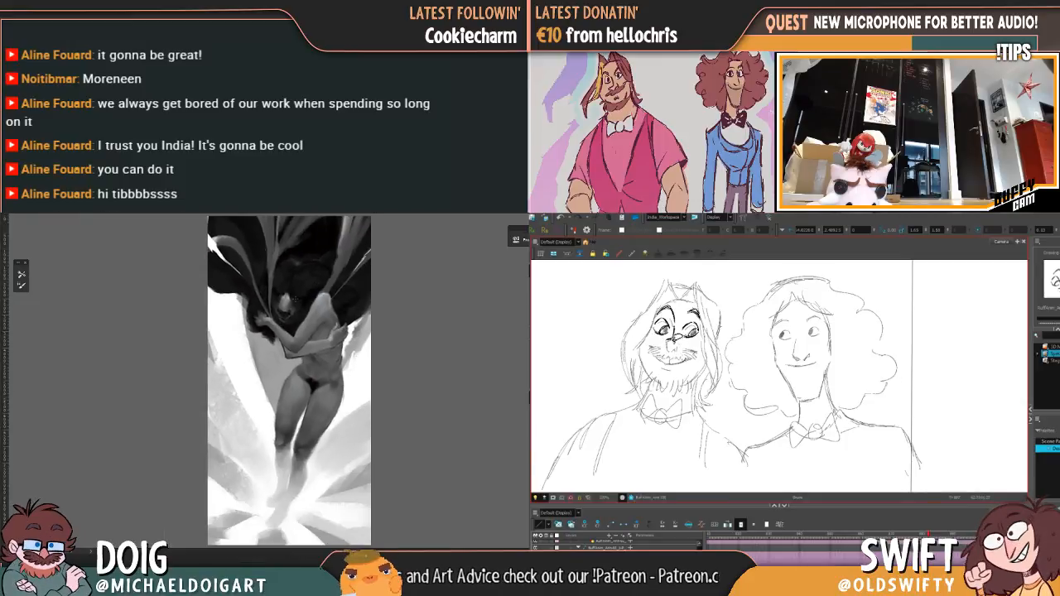
key("ctrl+plus")
key("ctrl+plus")
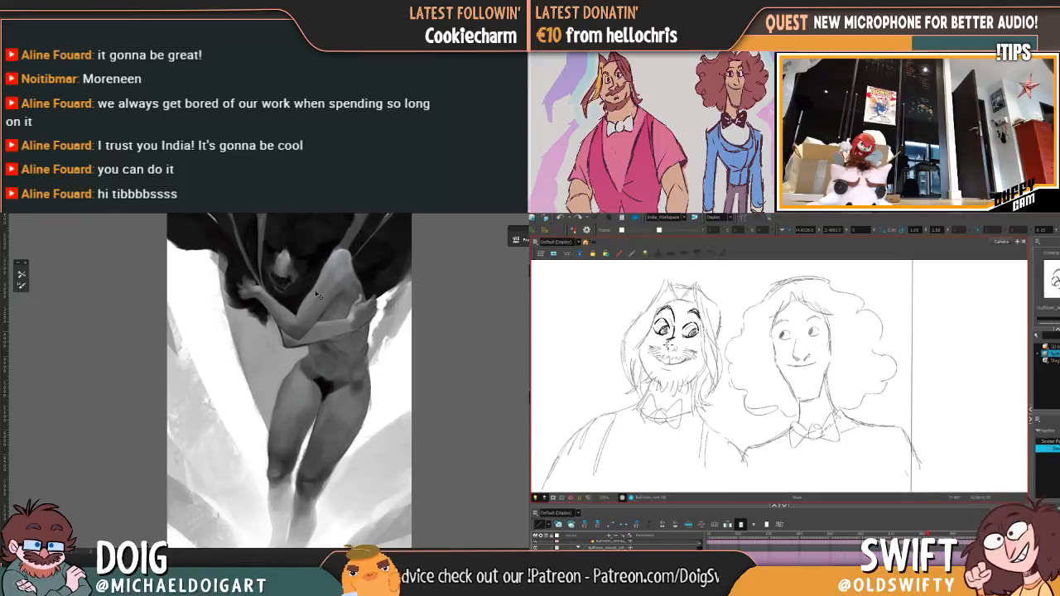
key("ctrl+plus")
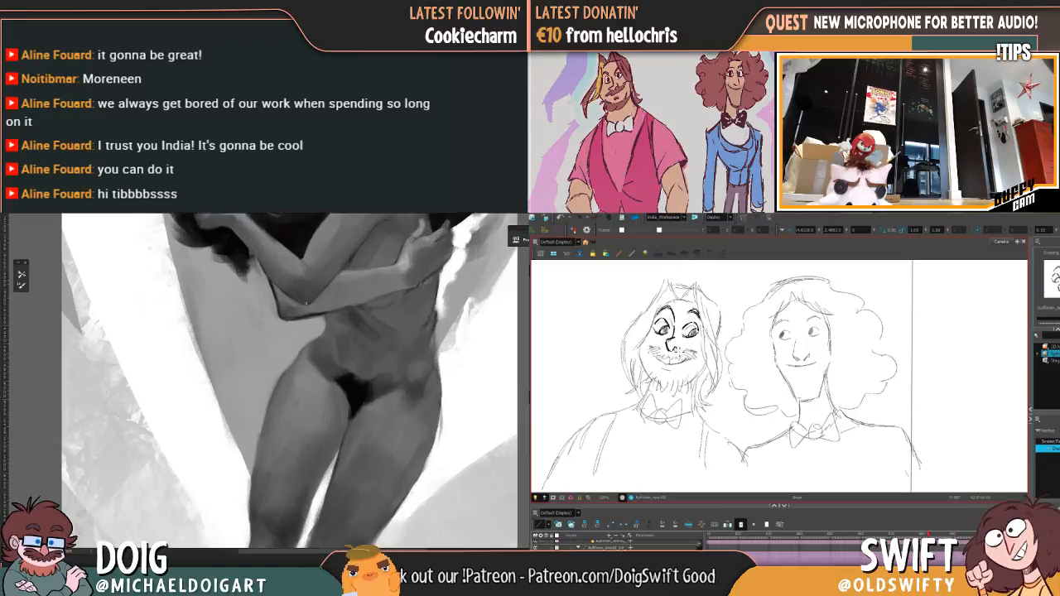
mouse_move(280, 255)
left_mouse_down()
mouse_move(232, 355)
mouse_move(232, 378)
left_mouse_up()
Step: Compare the painted figure's crossed arms with the orange and green anatomy guide lines by toggling the guides repeatedly
key("ctrl+comma")
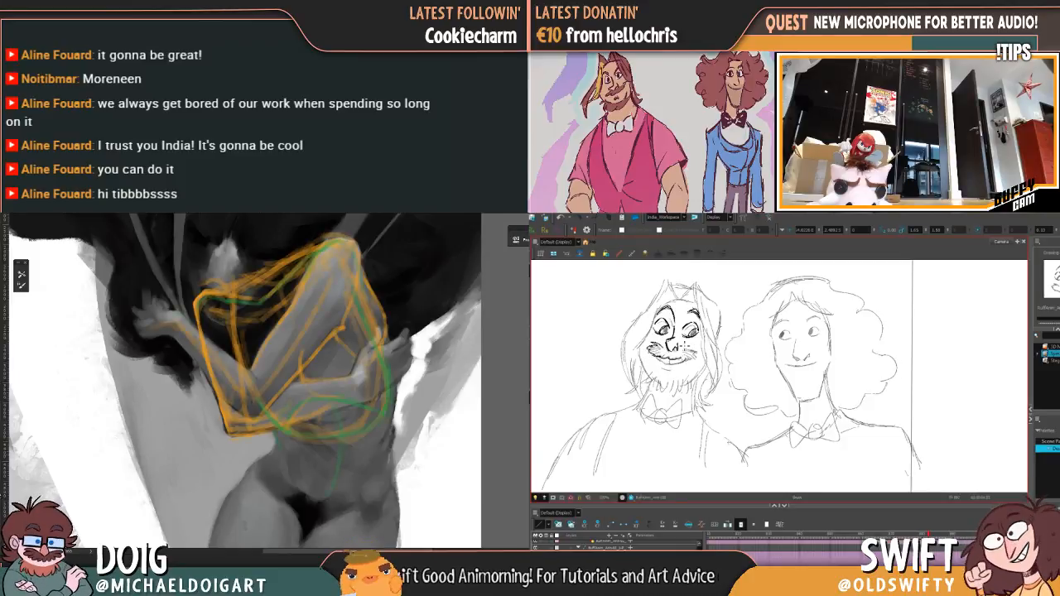
key("ctrl+comma")
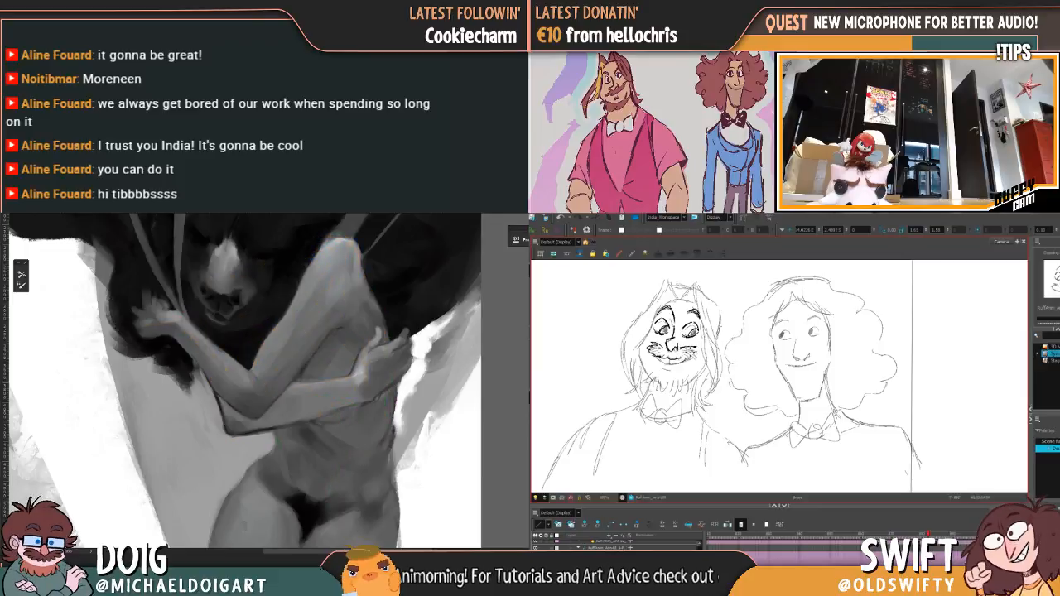
key("ctrl+comma")
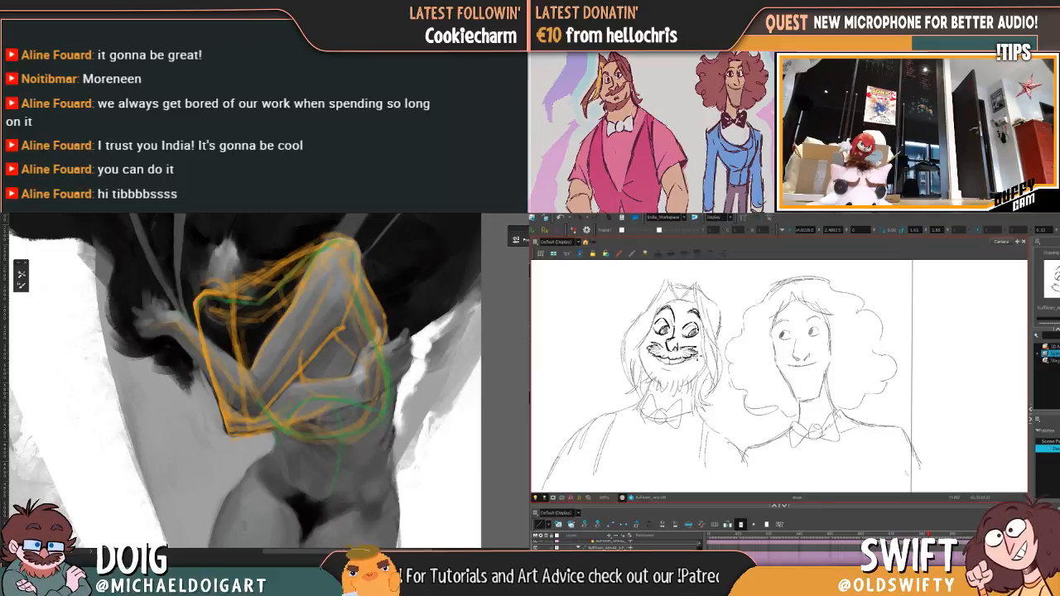
key("ctrl+comma")
key("ctrl+comma")
key("ctrl+comma")
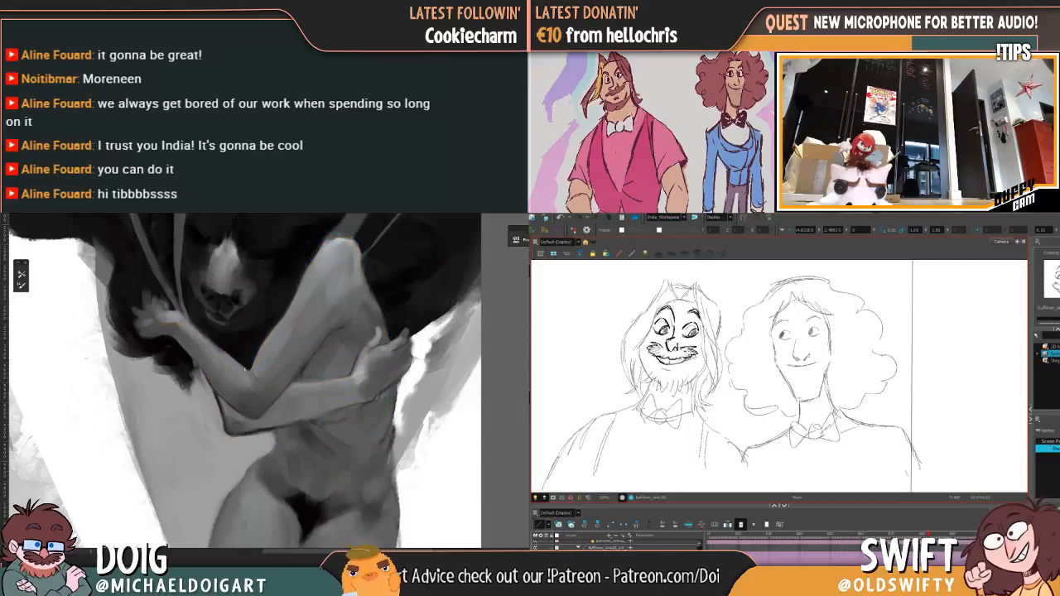
Step: Draw the bearded character's open grin below the moustache and divide it into teeth
left_click(234, 427, "alt")
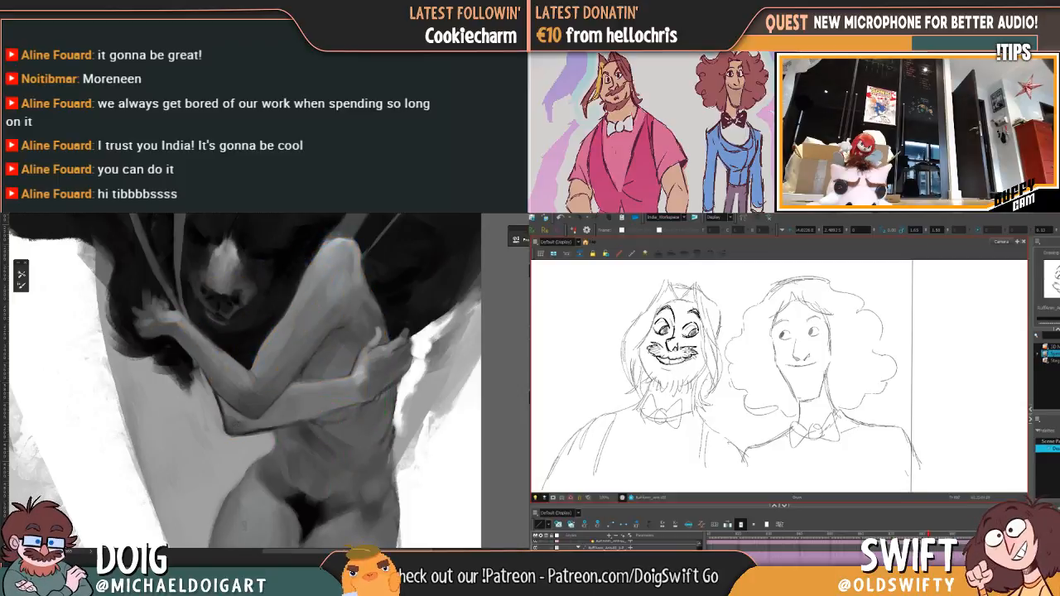
key("ctrl+minus")
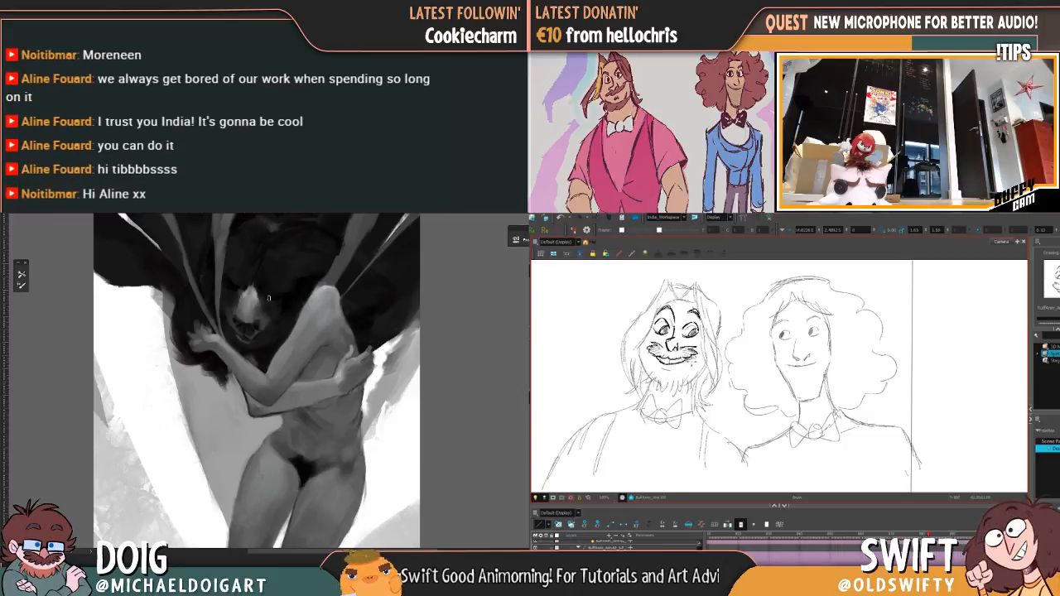
left_click_drag(692, 362, 697, 353)
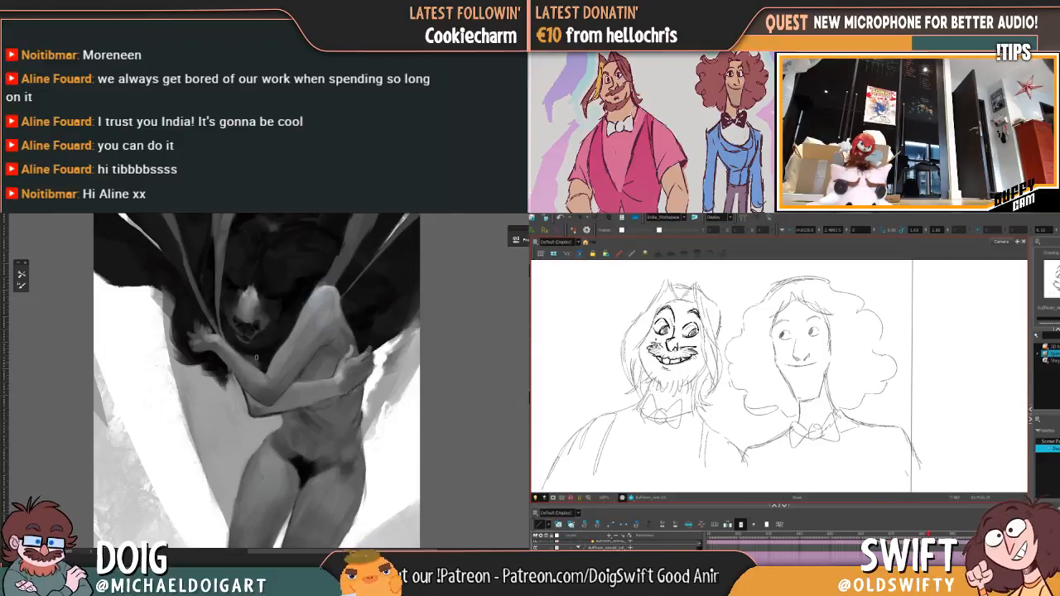
left_click_drag(301, 323, 207, 334)
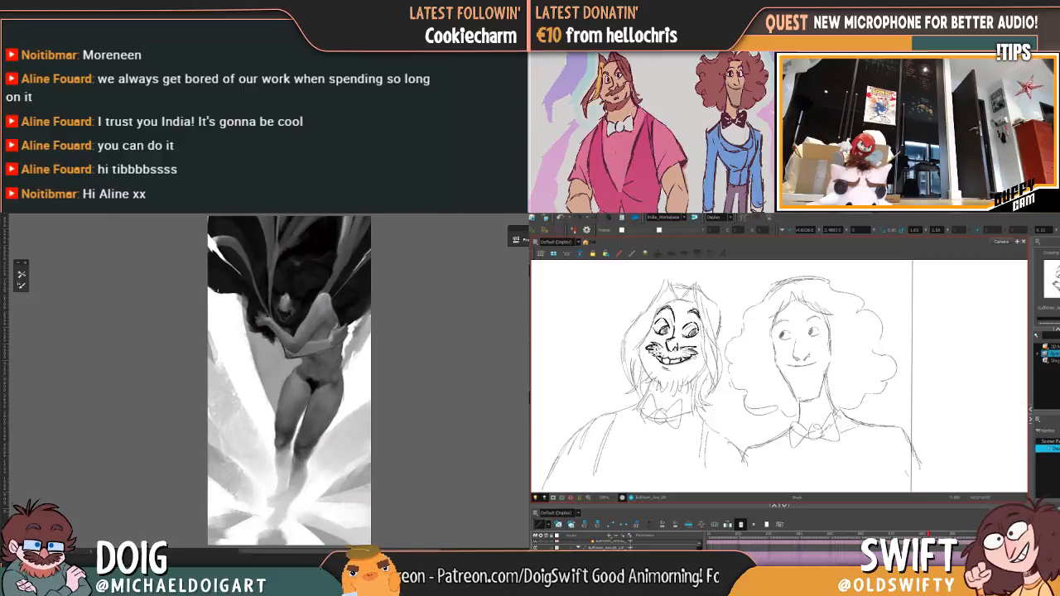
key("ctrl+plus")
key("ctrl+plus")
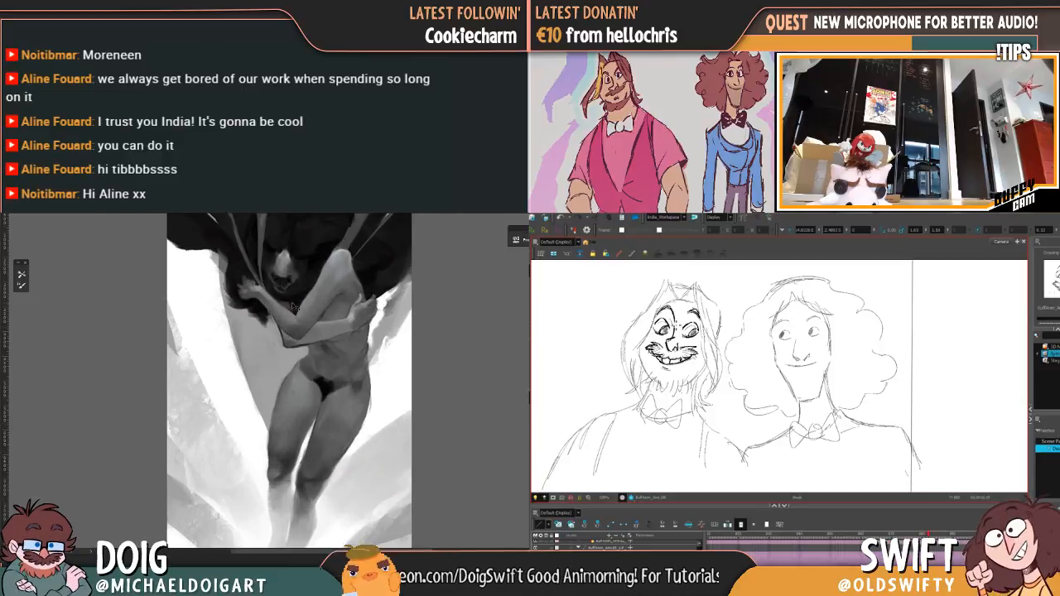
mouse_move(283, 232)
left_mouse_down()
mouse_move(267, 302)
mouse_move(221, 351)
left_mouse_up()
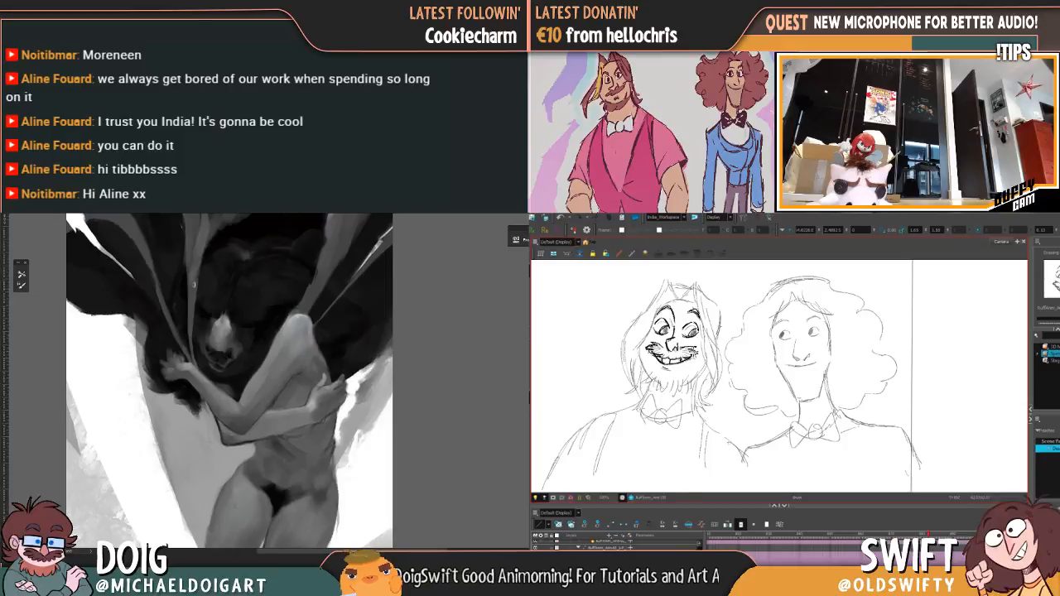
Step: Outline the bearded character's cheek and jagged chin beard, and sample a dark tone beside the painted figure's back
key("ctrl+plus")
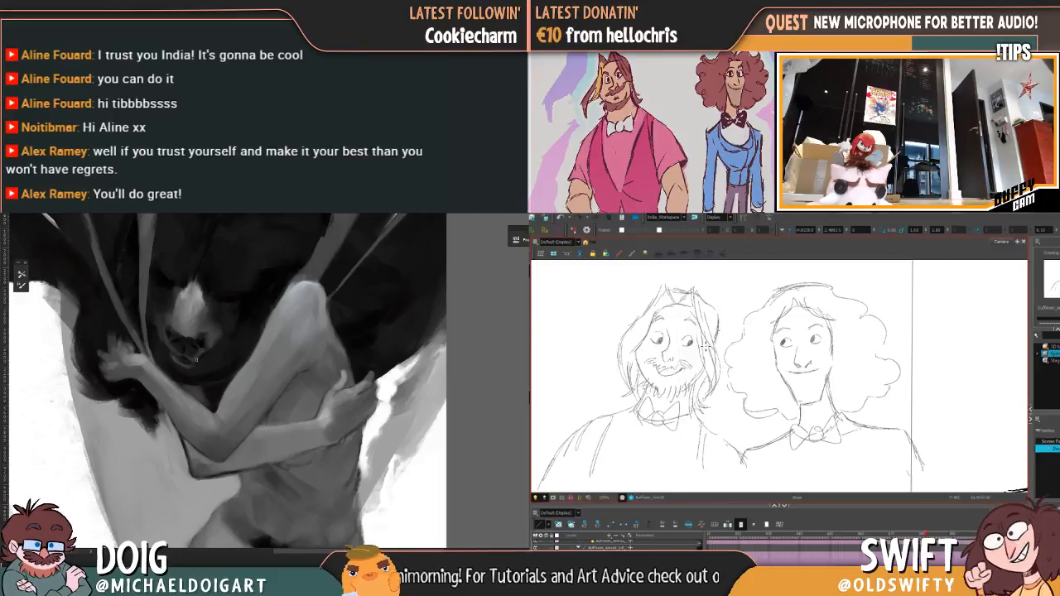
scroll(290, 373, "down", 5)
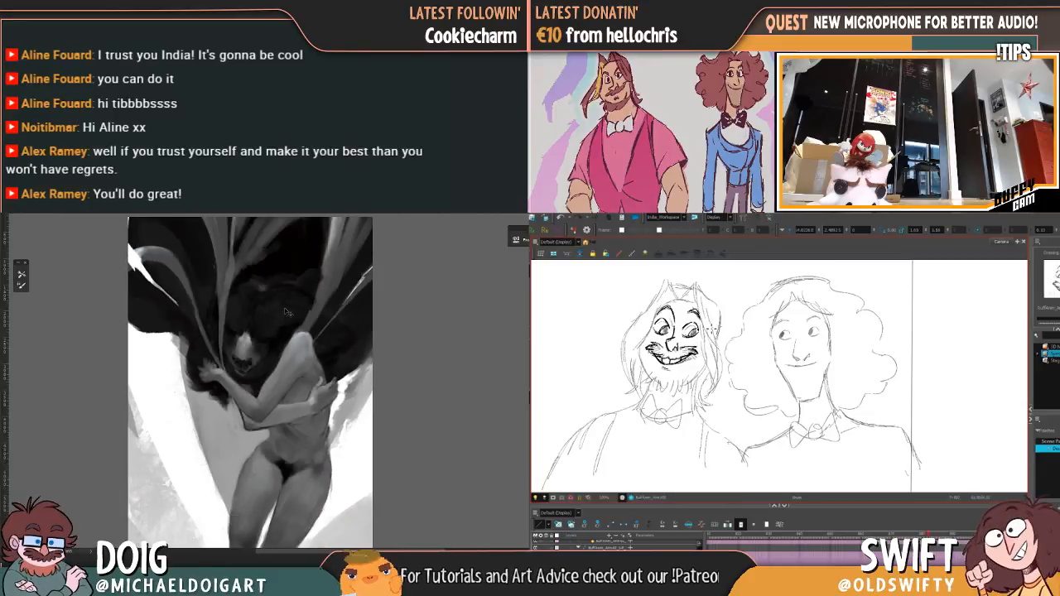
key("ctrl+0")
scroll(327, 278, "up", 5)
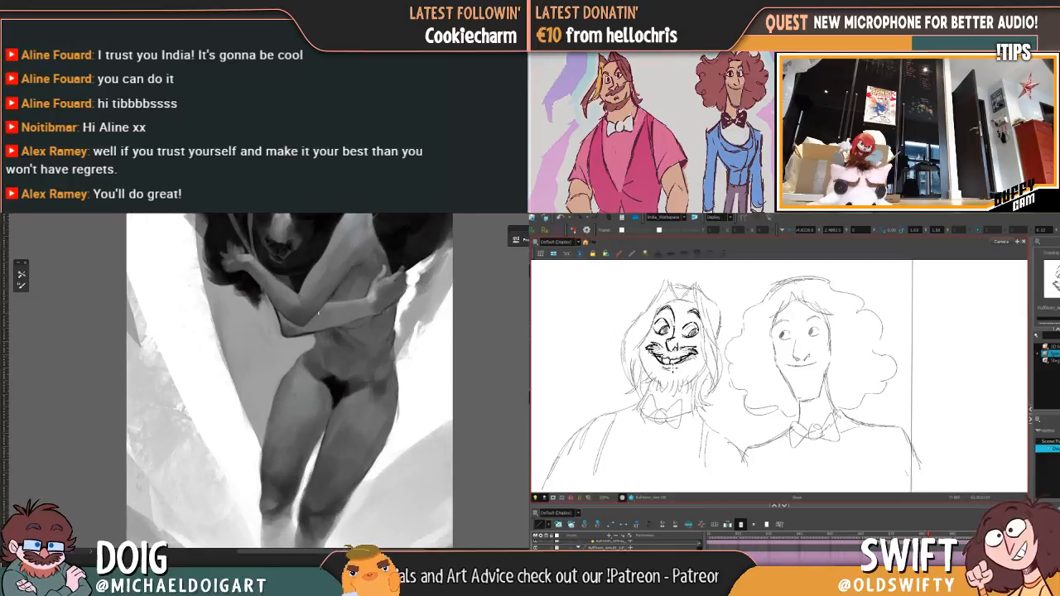
scroll(263, 376, "up", 3)
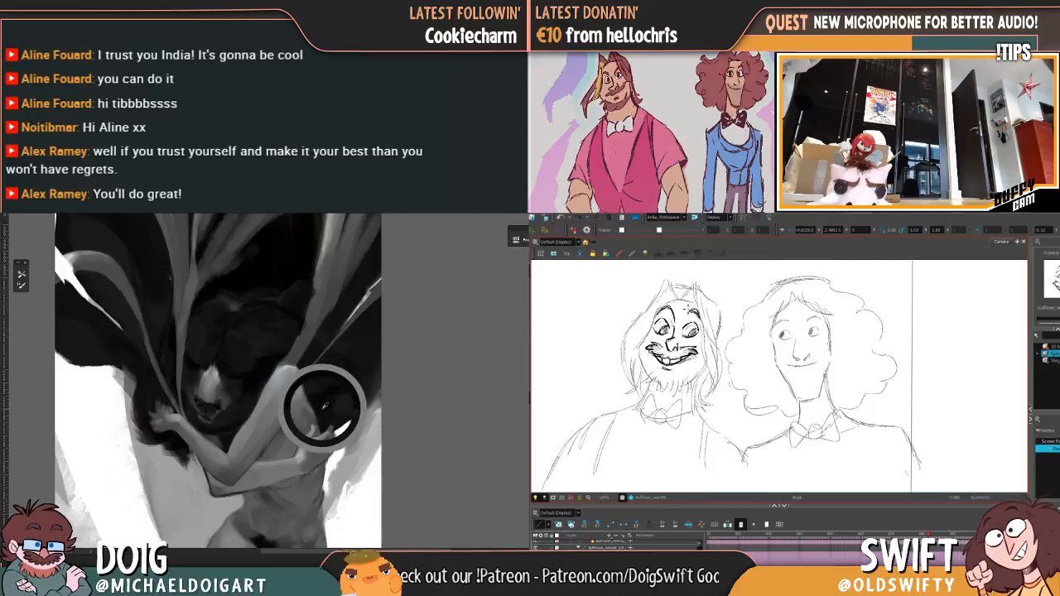
scroll(327, 406, "up", 1)
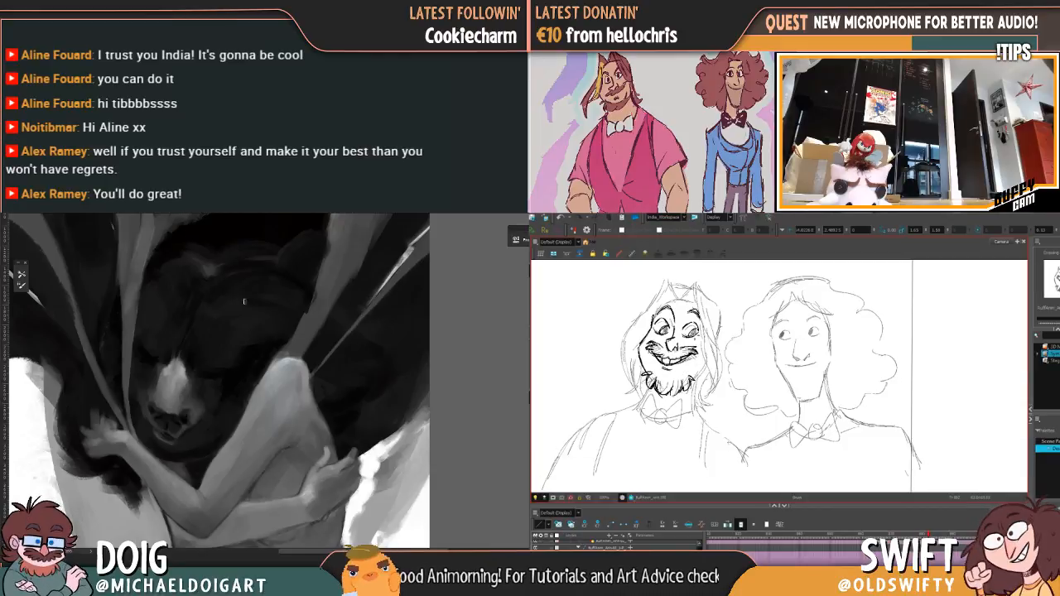
Step: Rework the bearded character's lower face with a rounded jaw line and a hatched beard beneath the chin
mouse_move(220, 406)
left_mouse_down()
mouse_move(237, 356)
mouse_move(280, 329)
mouse_move(280, 307)
left_mouse_up()
key(".")
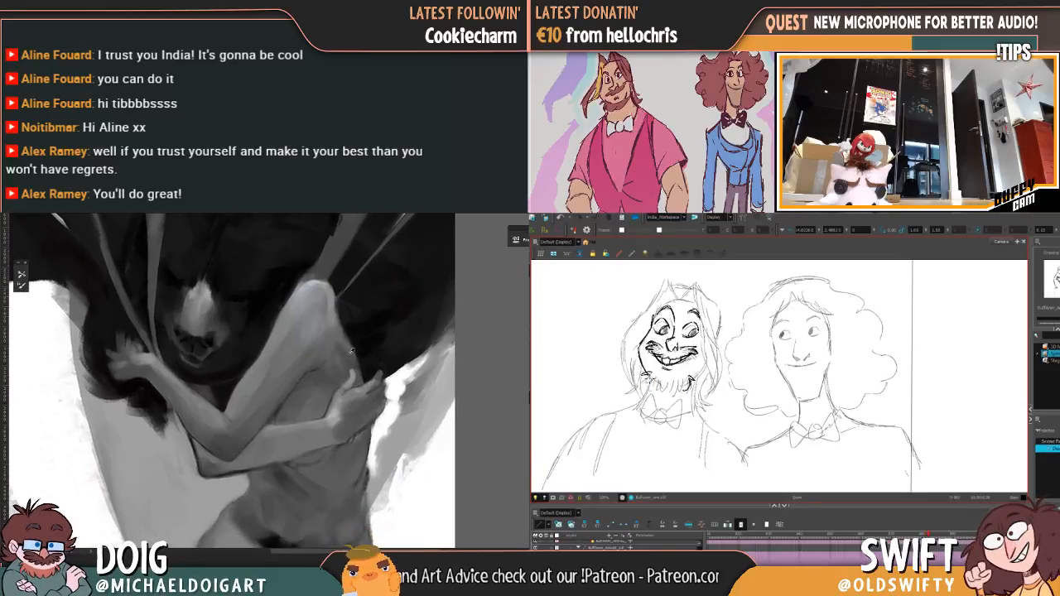
left_click(348, 345, "alt")
mouse_move(649, 374)
left_mouse_down()
mouse_move(657, 390)
mouse_move(681, 394)
mouse_move(652, 377)
mouse_move(683, 382)
mouse_move(705, 368)
left_mouse_up()
key(".")
key(".")
key("ctrl+minus")
Step: Add small hair marks below the bearded character's lower lip
key(".")
key("ctrl+minus")
key("ctrl+plus")
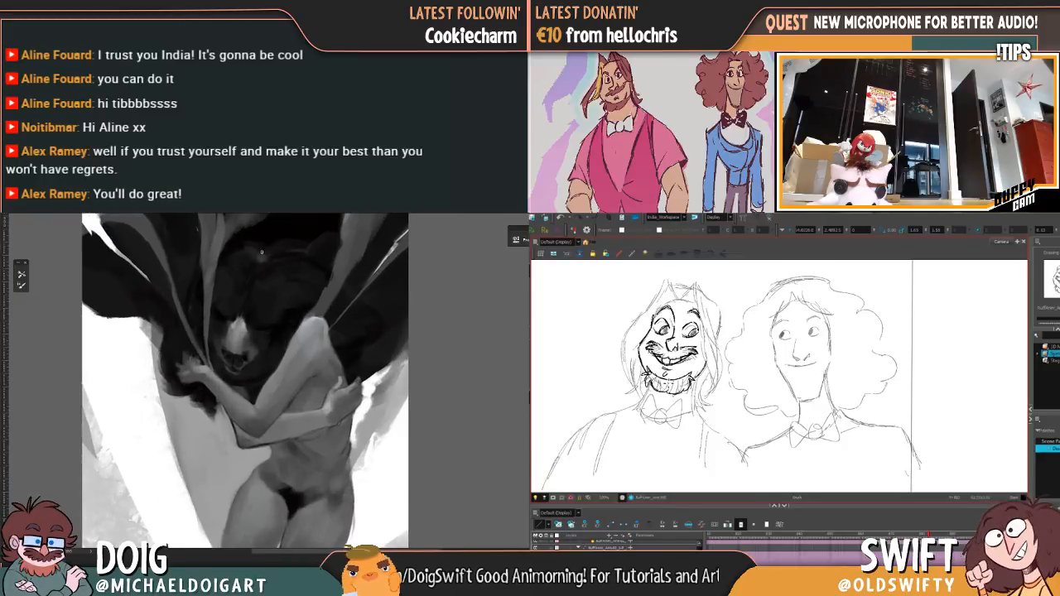
key("ctrl+plus")
Step: Draw a curved line across the top of the bearded character's forehead and paint along the underside of the figure's lower forearm
key(".")
key(".")
key("ctrl+minus")
key("ctrl+minus")
key("ctrl+minus")
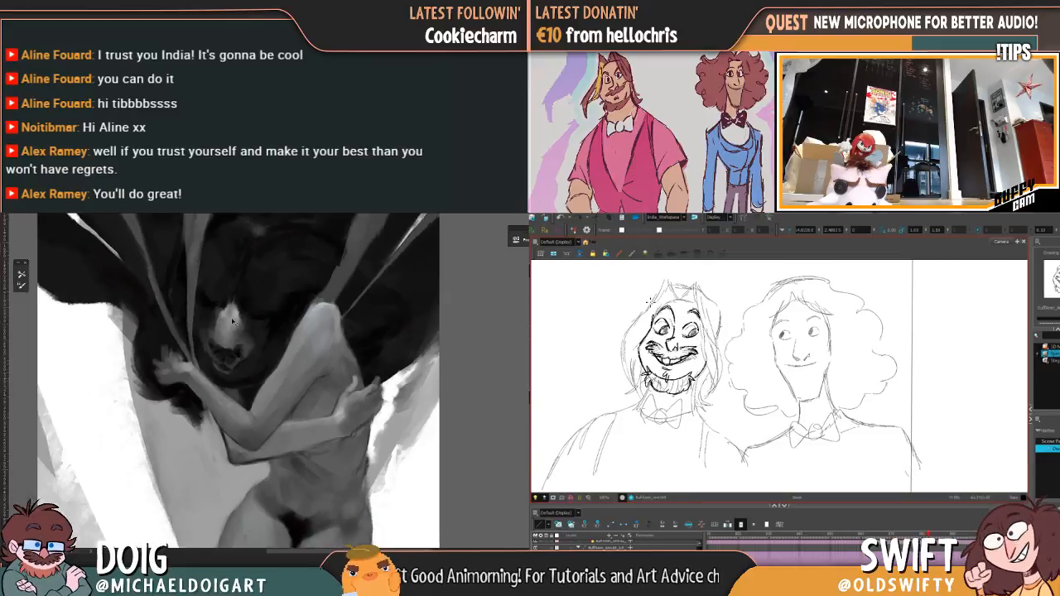
key("ctrl+minus")
key("ctrl+0")
left_click_drag(660, 308, 696, 305)
key("ctrl+plus")
key("ctrl+plus")
Step: Delete stray marks at the bearded character's hairline and sample a tone beneath the painted figure's lower forearm
key(".")
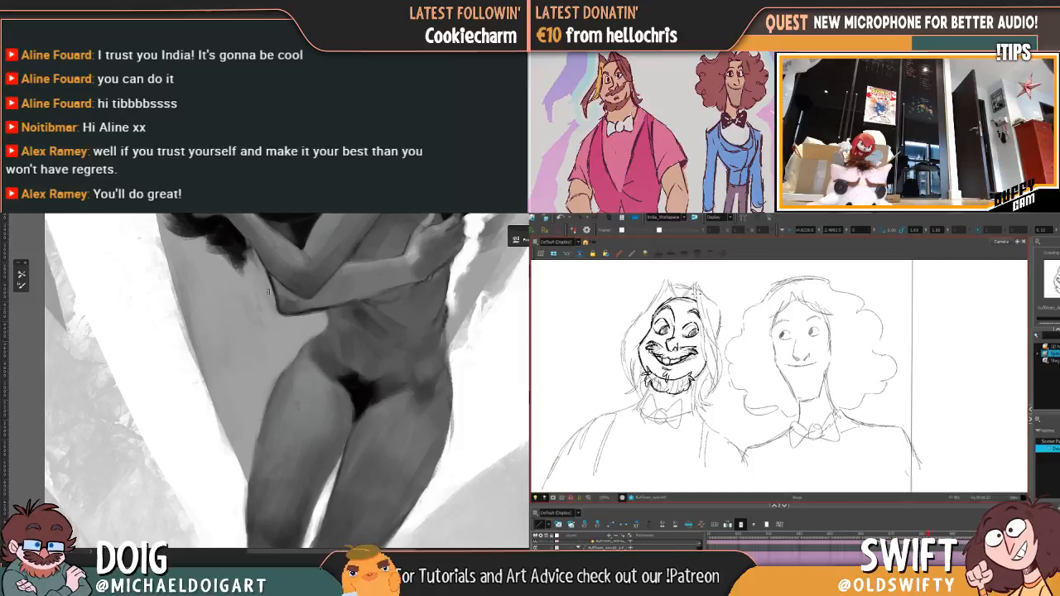
mouse_move(268, 275)
left_mouse_down()
mouse_move(278, 312)
mouse_move(321, 311)
left_mouse_up()
key("alt+s")
left_click(671, 302)
key("Delete")
key(".")
key("Delete")
key(".")
key(".")
left_click(309, 311, "alt")
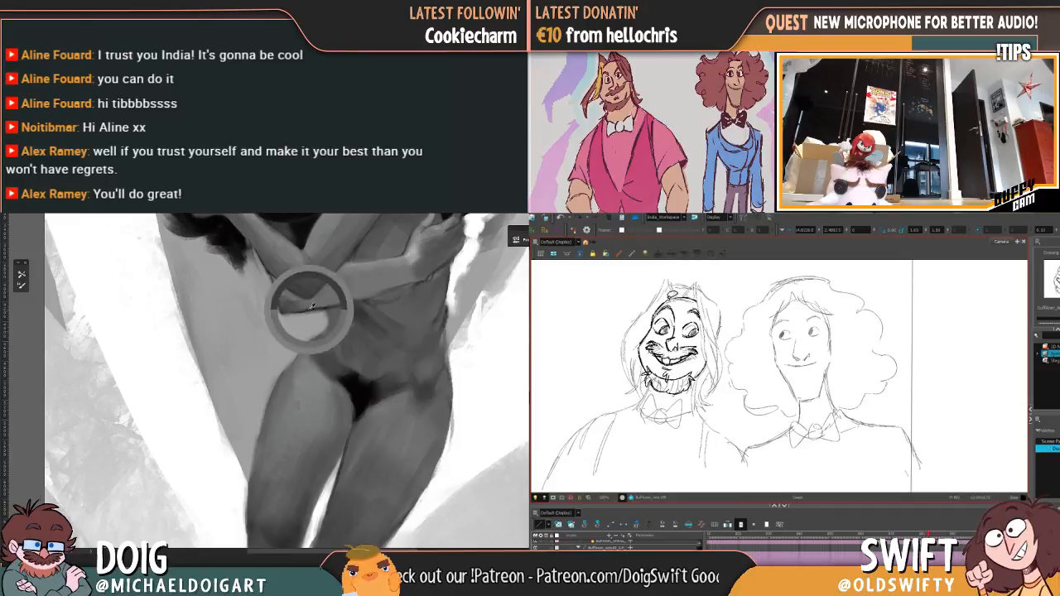
left_click(667, 300)
key("Delete")
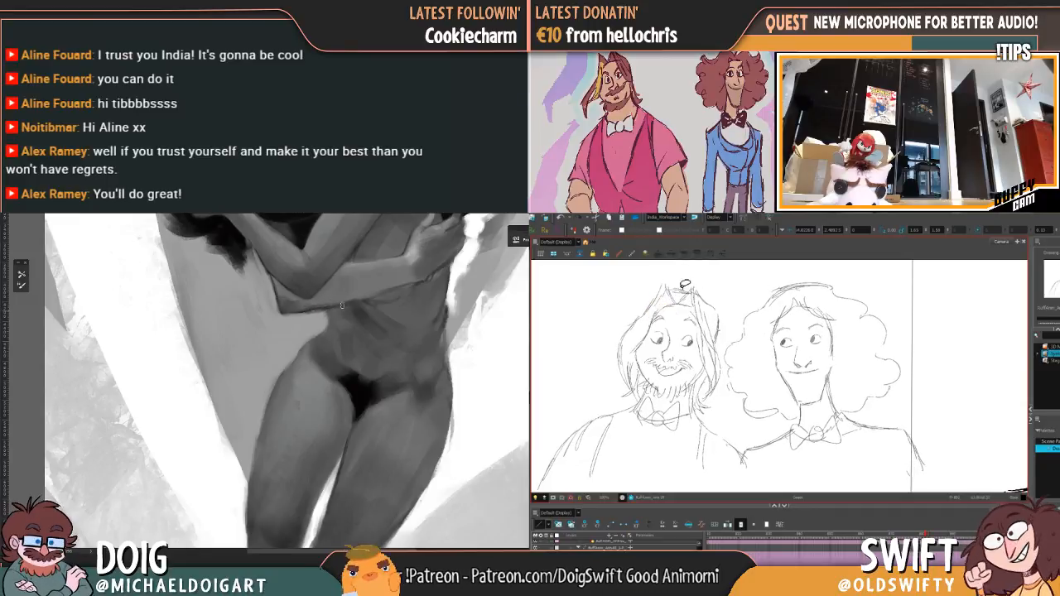
Step: Add a short stroke along the bearded character's forehead beneath the hairline
key(".")
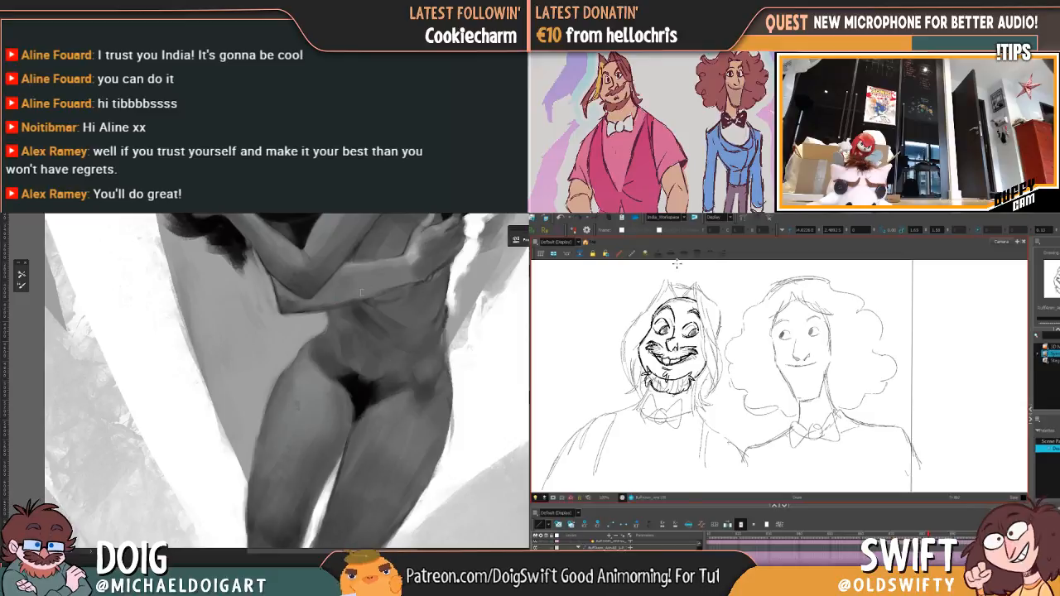
key(".")
left_click_drag(682, 296, 702, 308)
left_click_drag(278, 329, 267, 386)
key(".")
left_click_drag(274, 285, 251, 336)
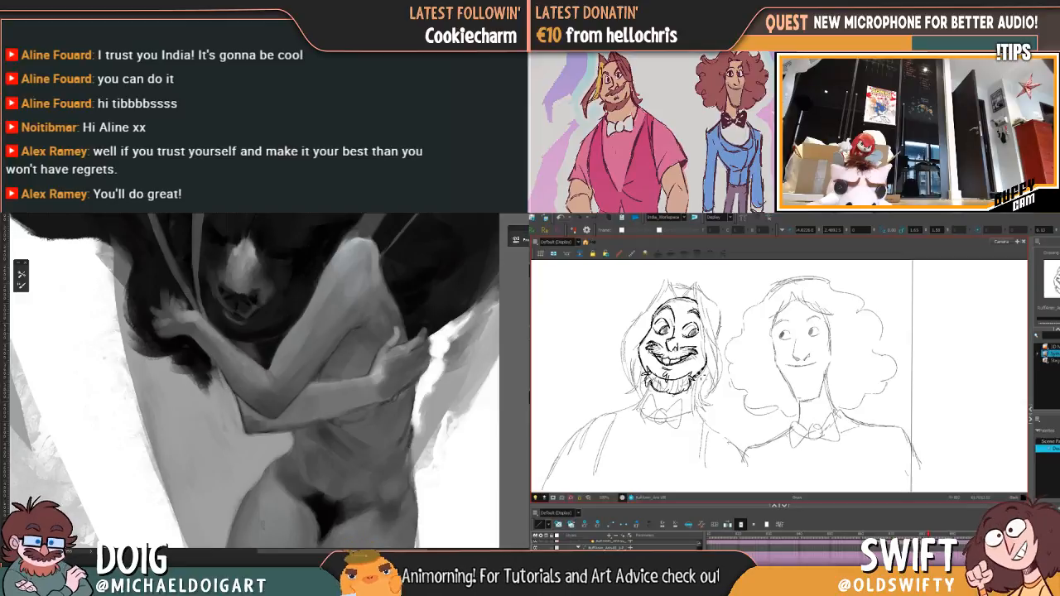
key(".")
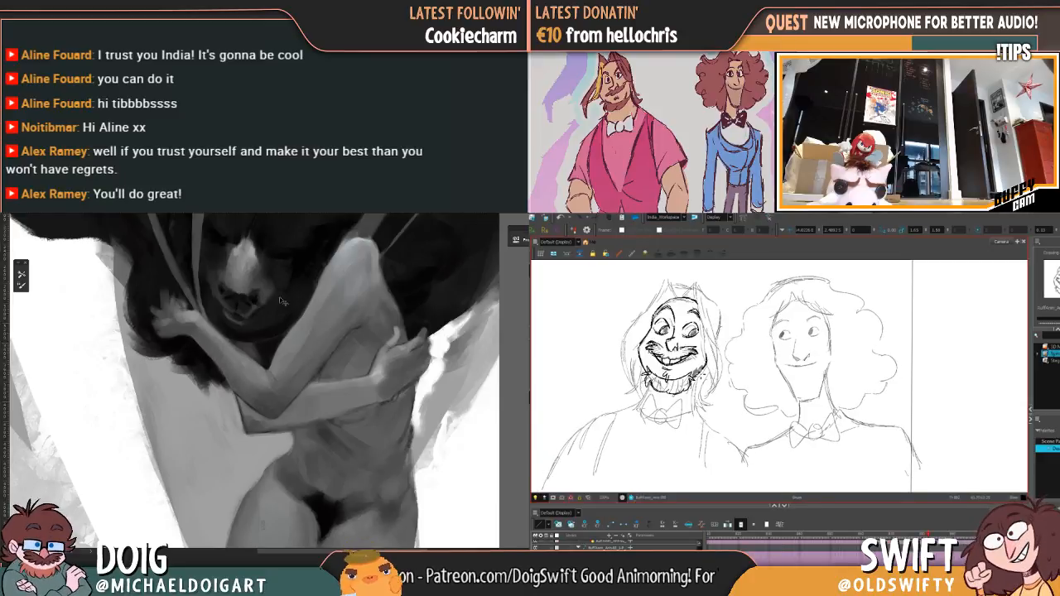
Step: Examine the grayscale painting's overall composition, then its bear muzzle and crossed arms at closer range
scroll(280, 301, "down", 3)
scroll(308, 294, "down", 1)
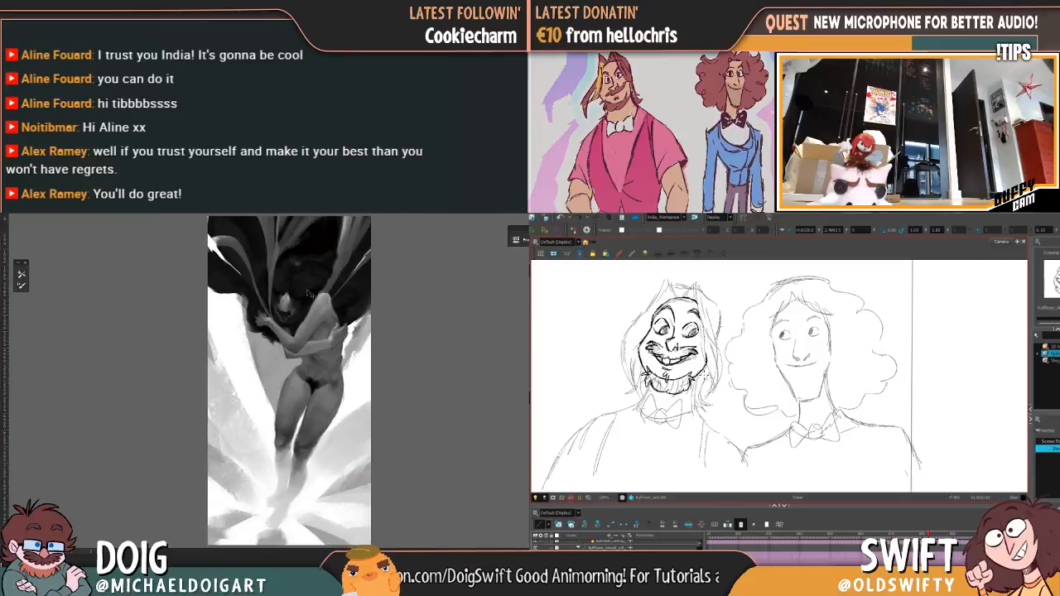
scroll(309, 294, "up", 3)
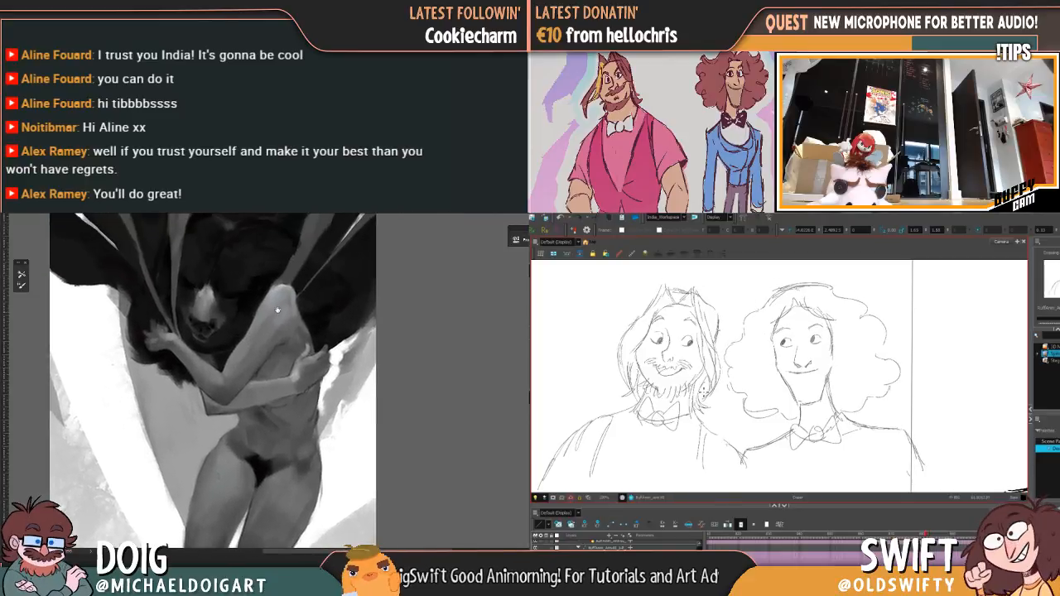
left_click_drag(277, 309, 261, 333)
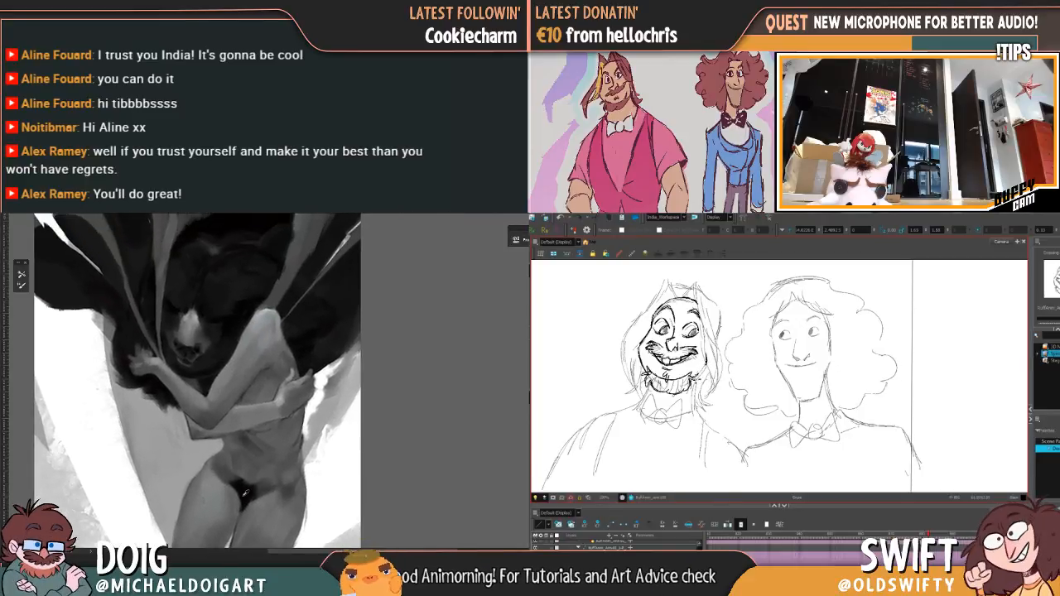
scroll(266, 337, "up", 3)
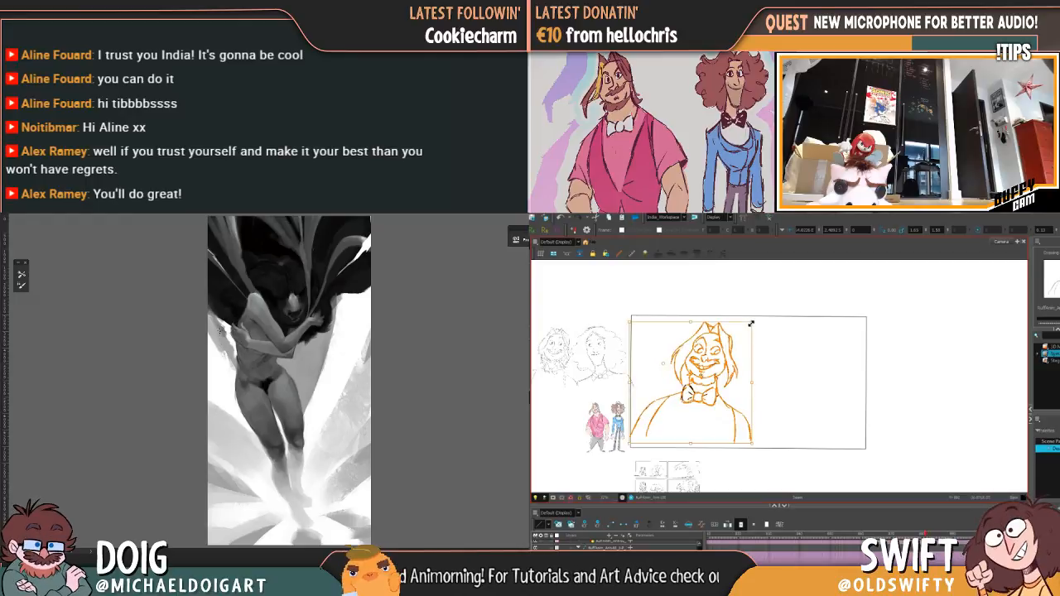
key("ctrl+plus")
key("ctrl+plus")
key("ctrl+plus")
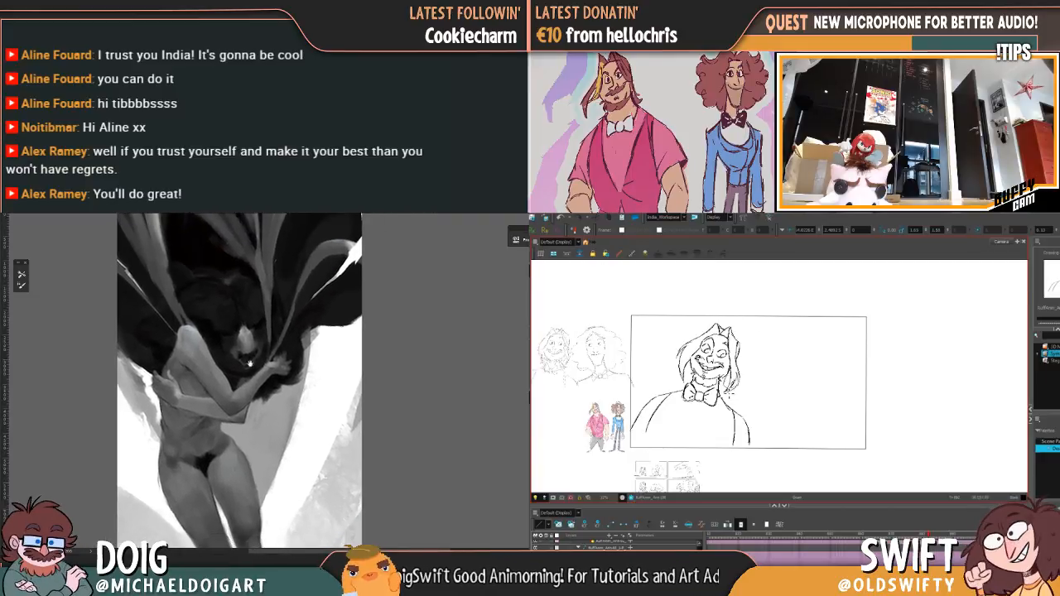
scroll(234, 374, "up", 2)
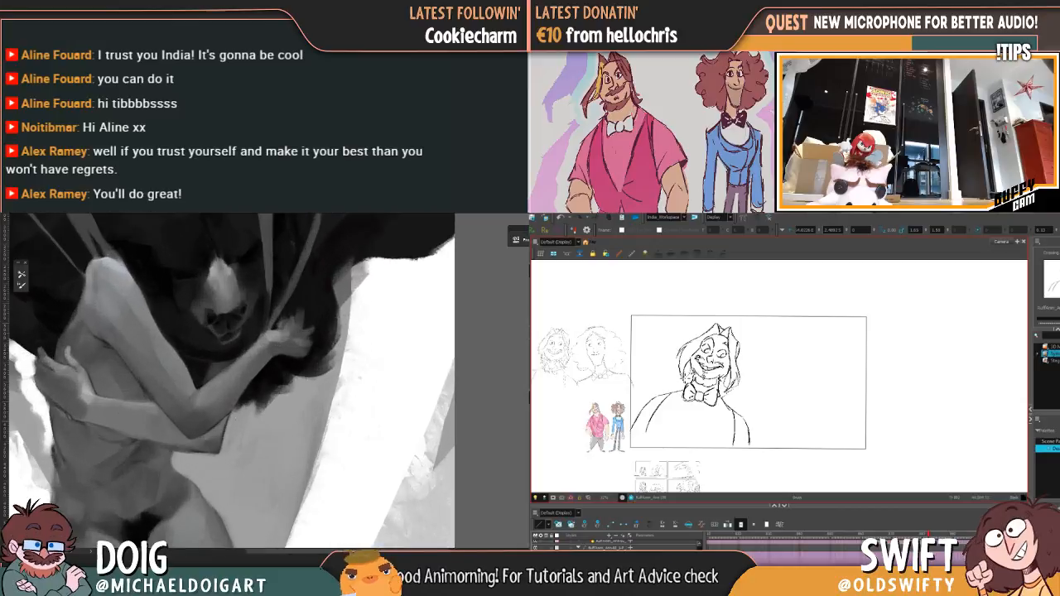
scroll(238, 414, "down", 2)
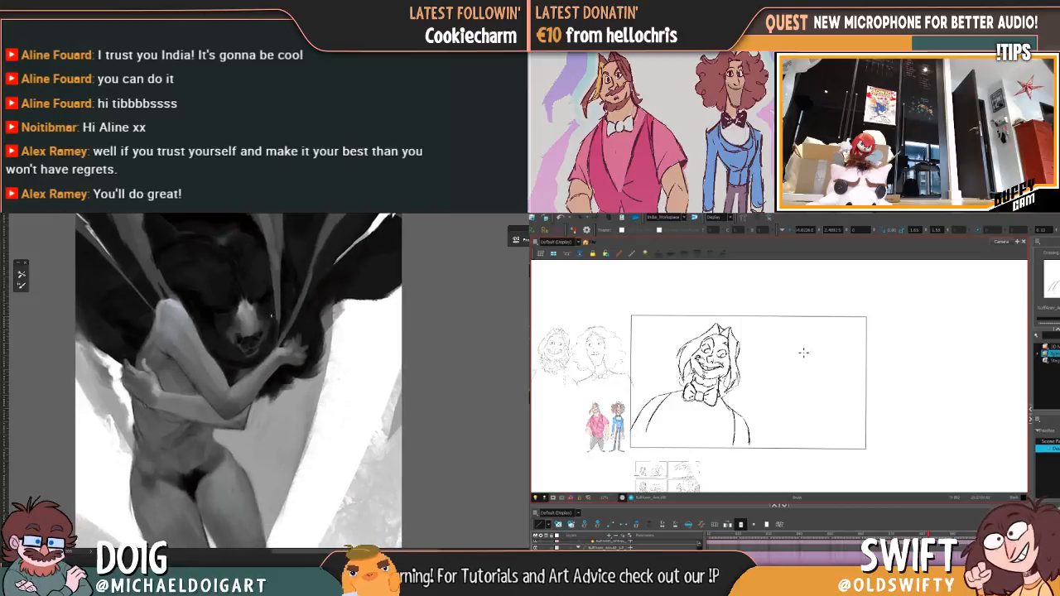
scroll(289, 358, "up", 2)
scroll(250, 361, "down", 2)
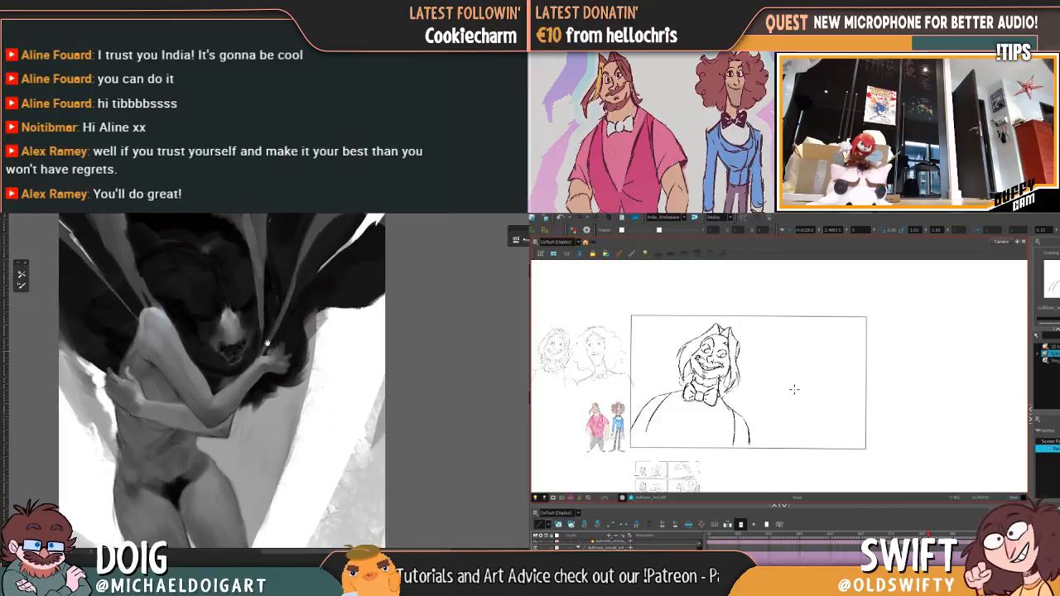
scroll(250, 360, "up", 2)
scroll(290, 308, "down", 2)
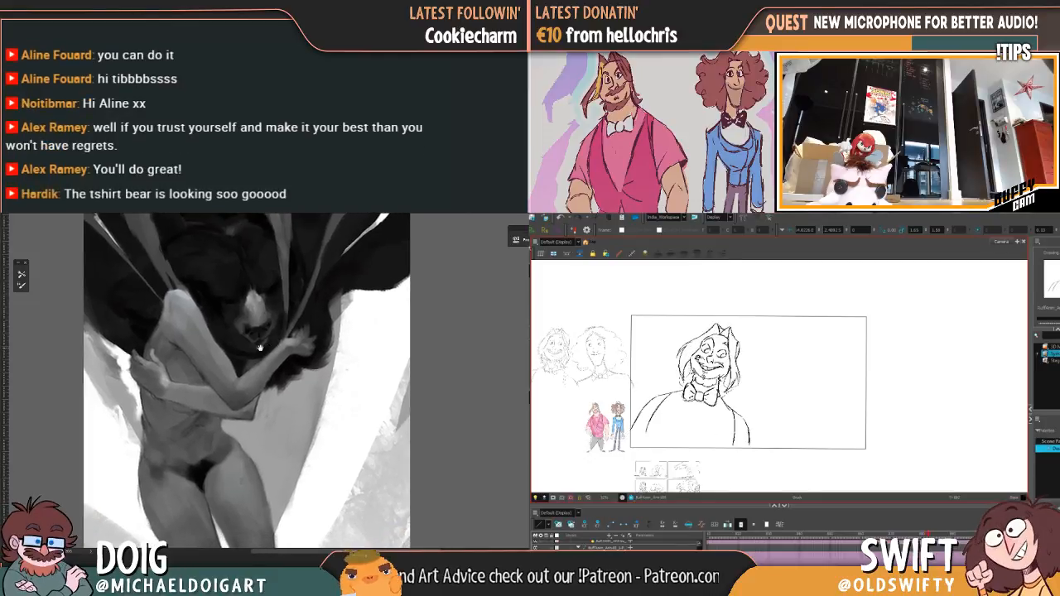
scroll(273, 338, "up", 2)
scroll(254, 365, "down", 2)
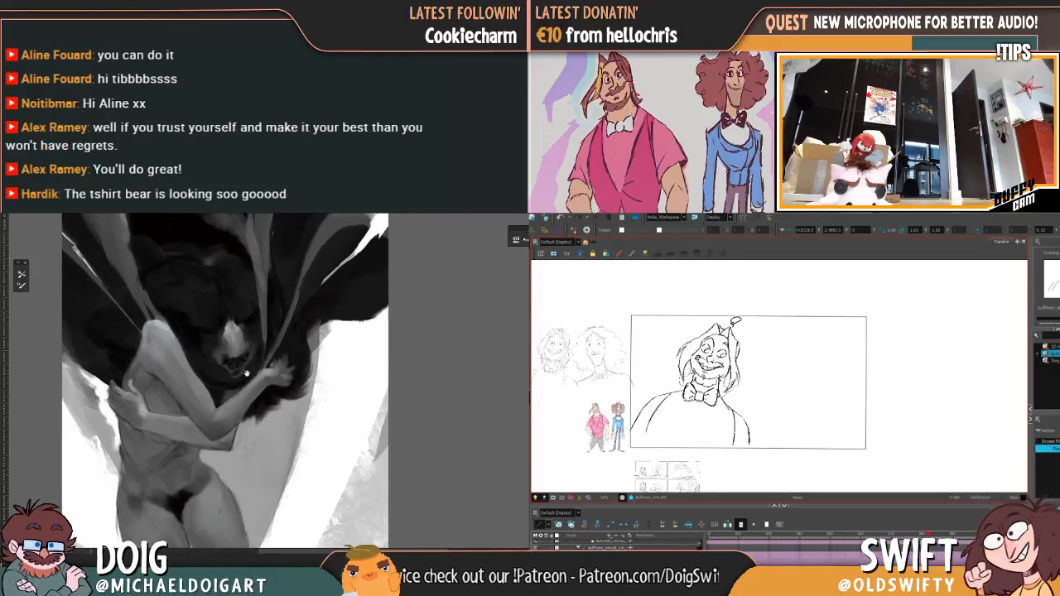
scroll(254, 364, "up", 2)
scroll(250, 376, "down", 2)
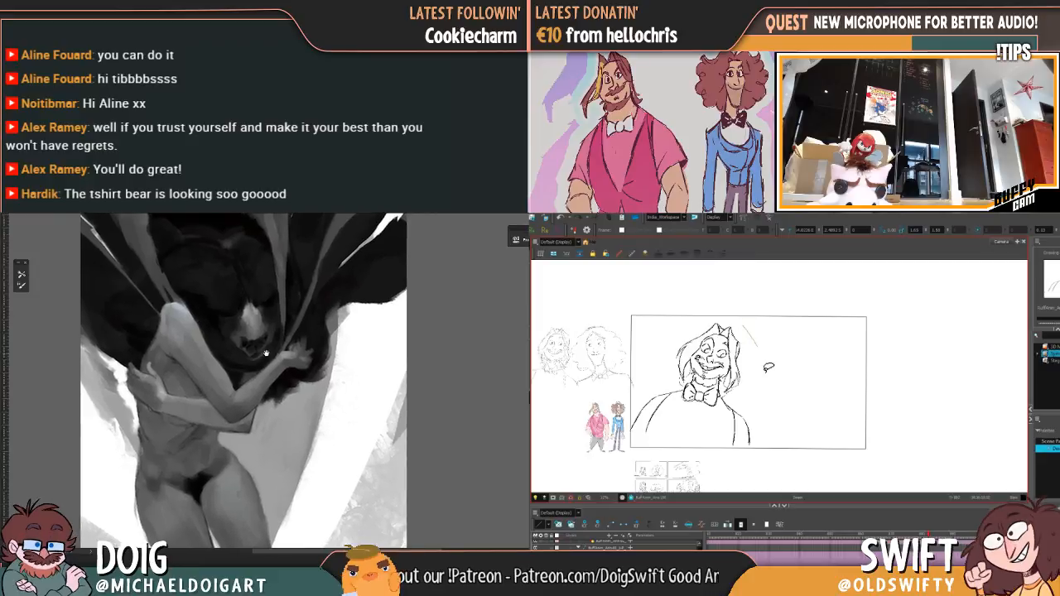
Step: Compare the bearded character's grinning bust with the preceding vest-wearing pose
left_click_drag(640, 366, 663, 327)
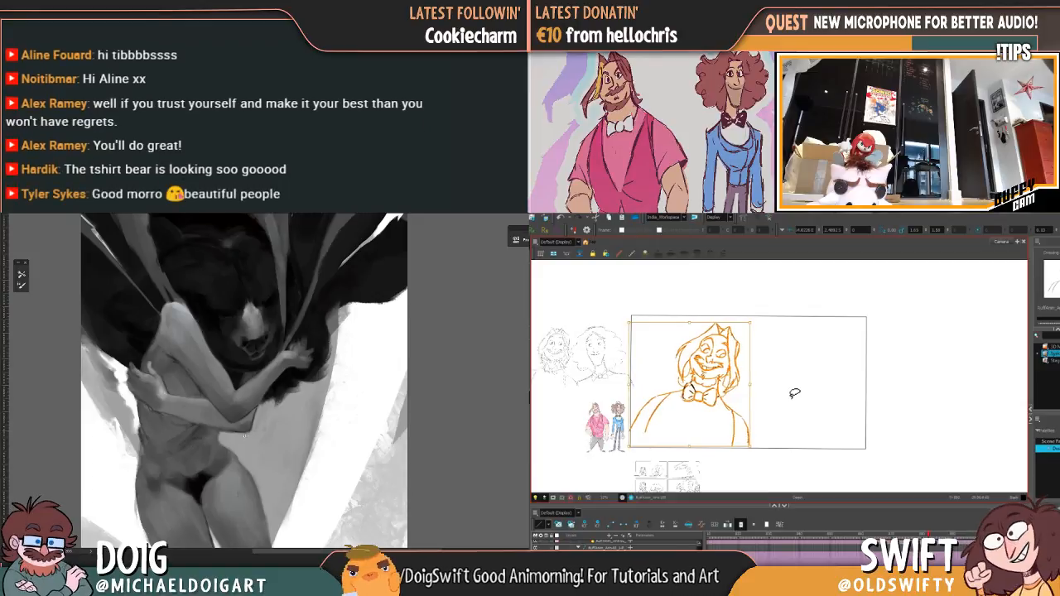
left_click(794, 394)
key("f")
key("g")
key("f")
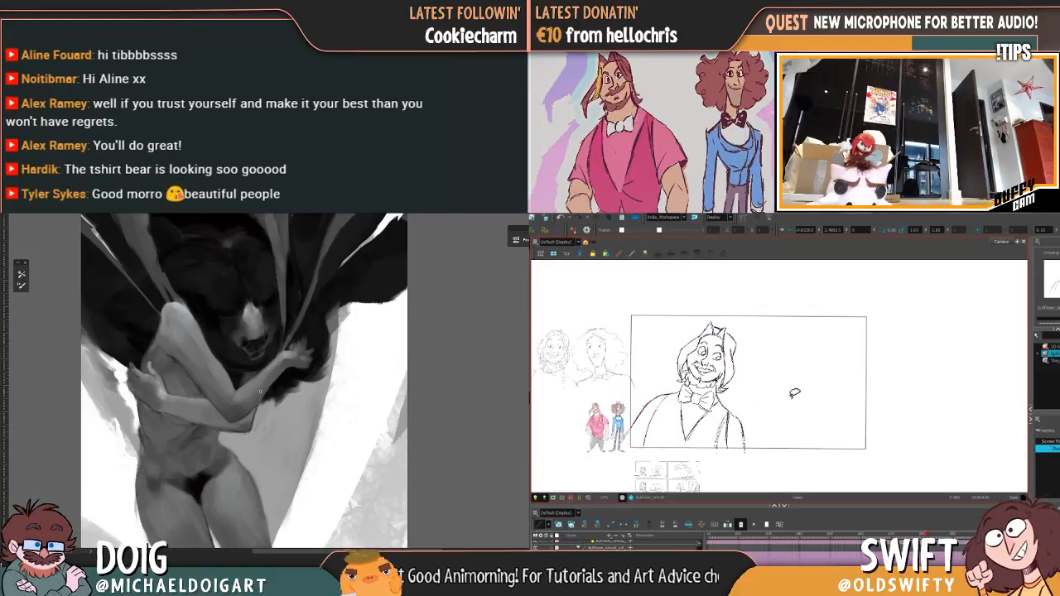
key("g")
key("f")
key("g")
Step: Select the entire grinning bust and shift it slightly left within the camera frame
mouse_move(748, 335)
left_mouse_down()
mouse_move(706, 311)
mouse_move(698, 449)
mouse_move(765, 377)
mouse_move(664, 320)
mouse_move(628, 428)
mouse_move(760, 394)
mouse_move(745, 309)
left_mouse_up()
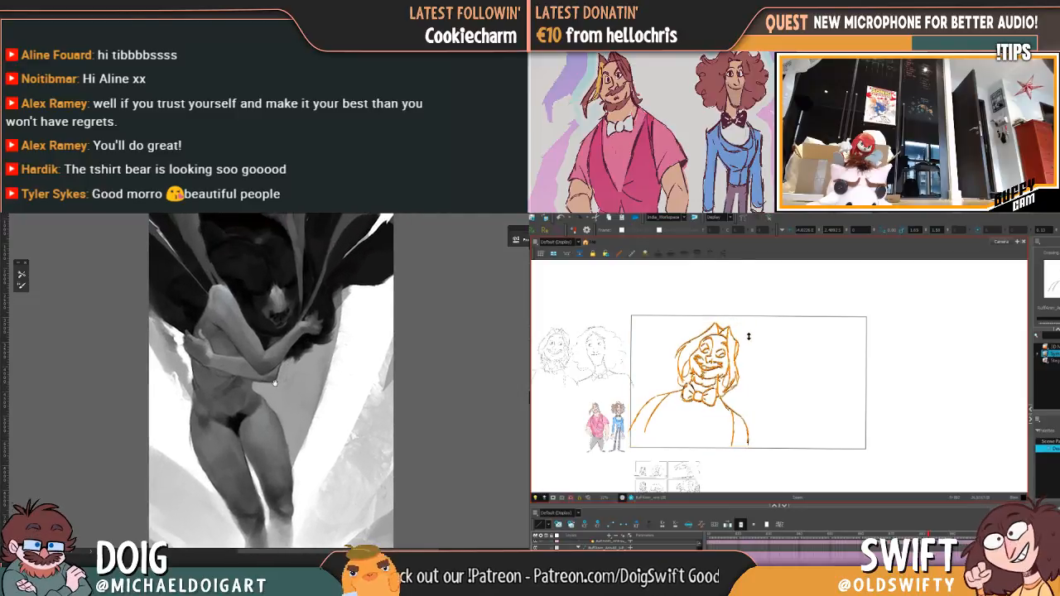
left_click_drag(278, 374, 280, 369)
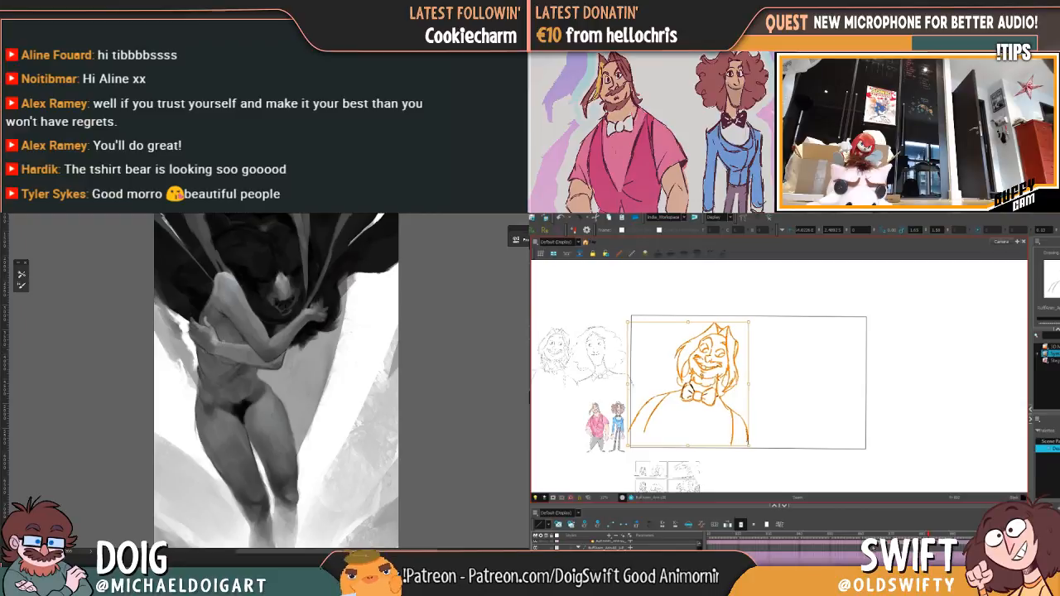
key(".")
key(".")
mouse_move(757, 345)
left_mouse_down()
mouse_move(633, 370)
mouse_move(718, 359)
left_mouse_up()
left_click_drag(710, 394, 690, 394)
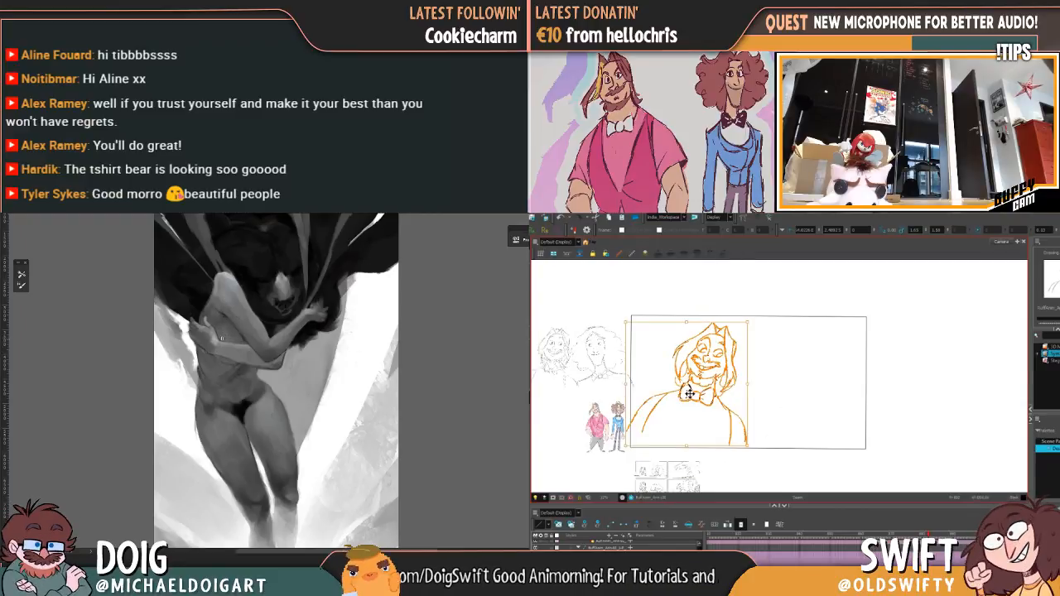
key("ctrl+=")
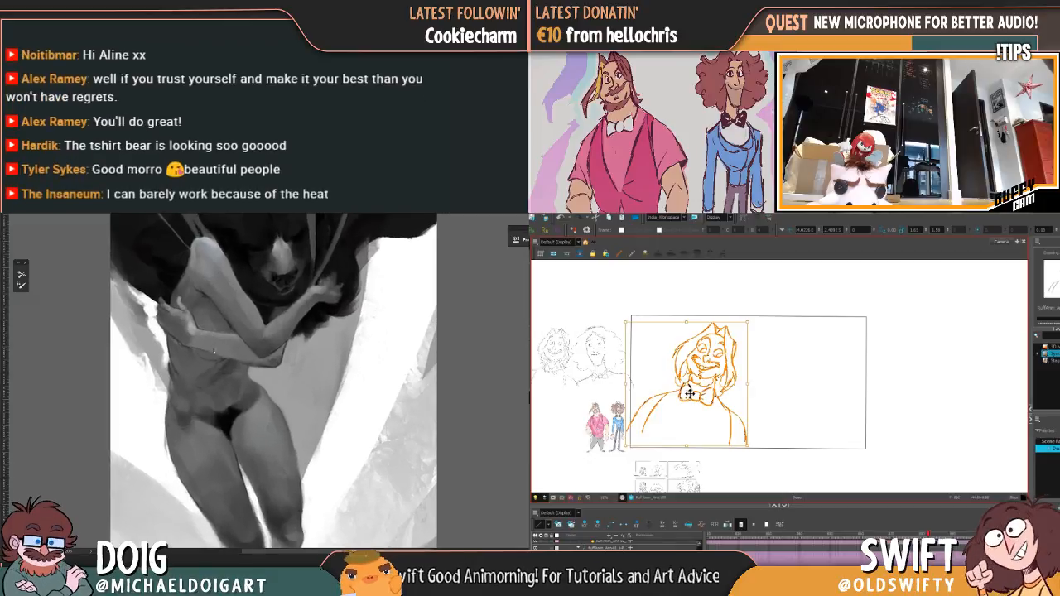
left_click(757, 321)
key(".")
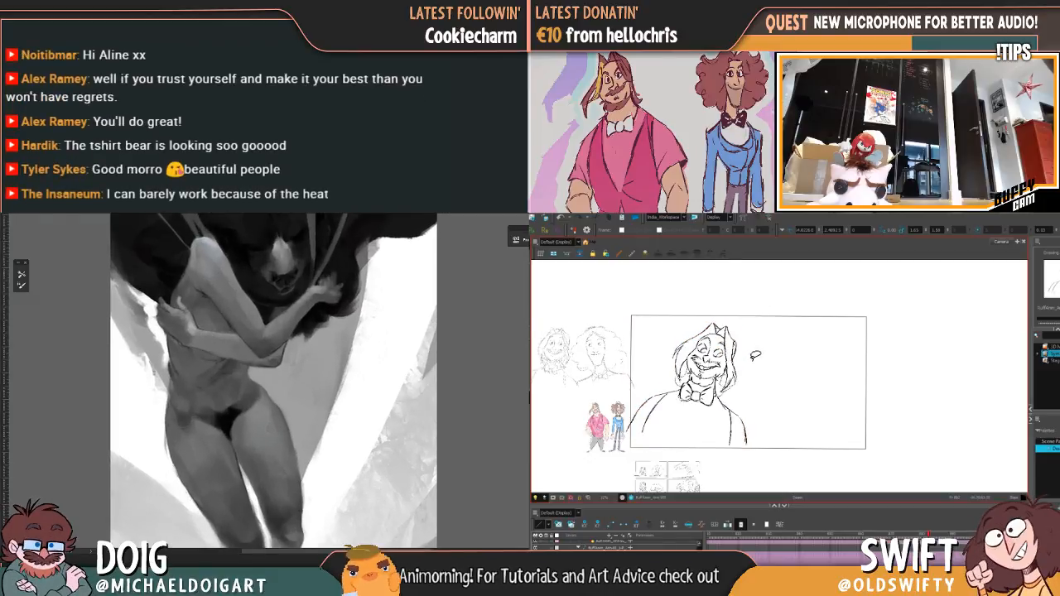
Step: Select only the bearded character's head, rotate and nudge it slightly, and check it against the preceding drawing
mouse_move(749, 369)
left_mouse_down()
mouse_move(727, 396)
mouse_move(720, 375)
mouse_move(678, 345)
mouse_move(754, 371)
left_mouse_up()
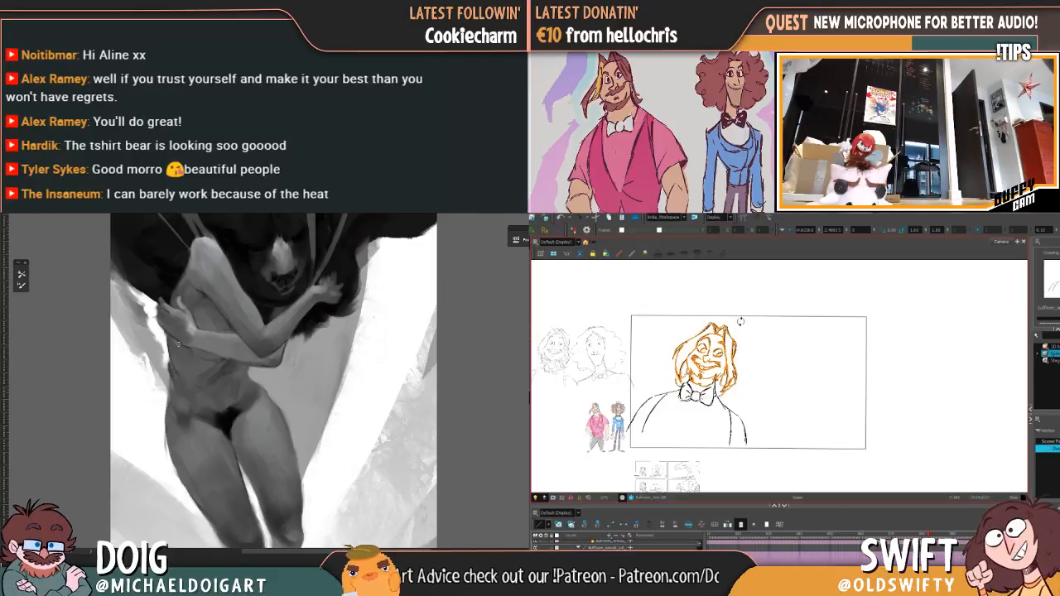
left_click_drag(742, 322, 741, 323)
left_click_drag(708, 360, 708, 361)
key("comma")
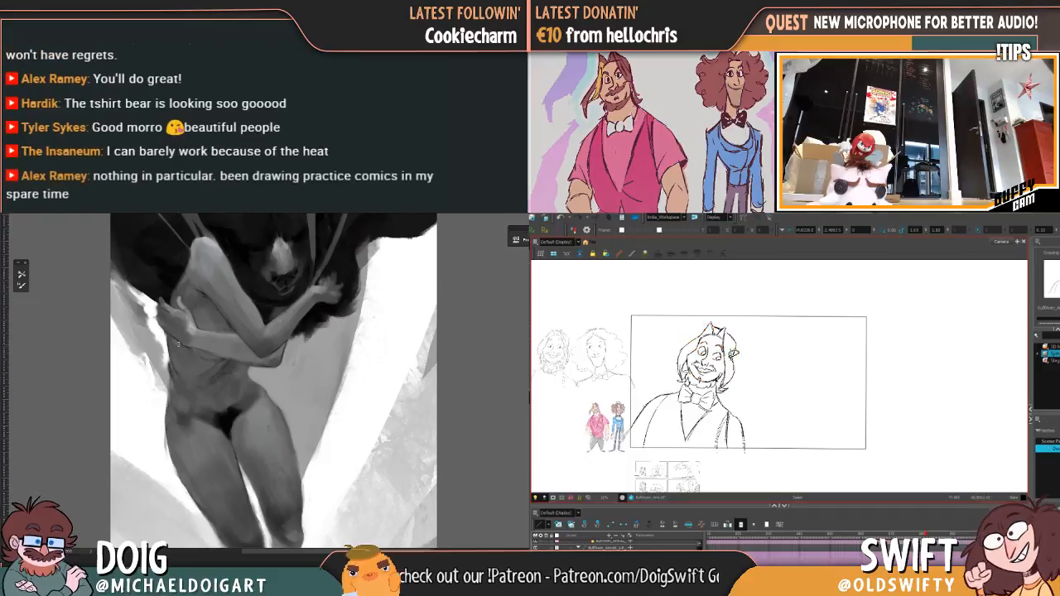
key("period")
key("comma")
key("period")
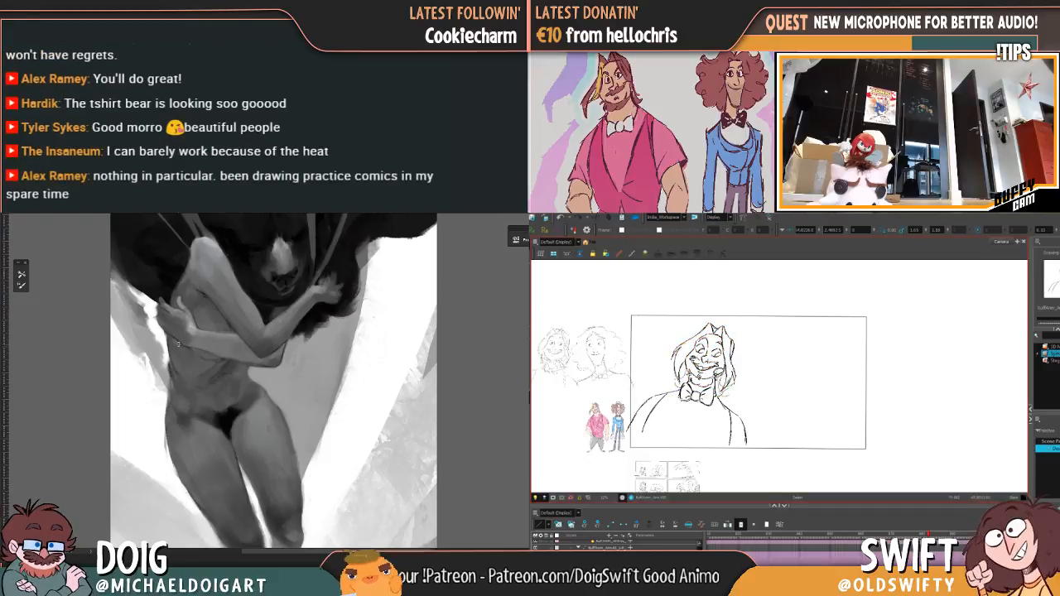
Step: Check the grinning head's placement by flipping repeatedly between its frame and the preceding pose
mouse_move(684, 386)
left_mouse_down()
mouse_move(695, 319)
mouse_move(756, 333)
mouse_move(746, 325)
left_mouse_up()
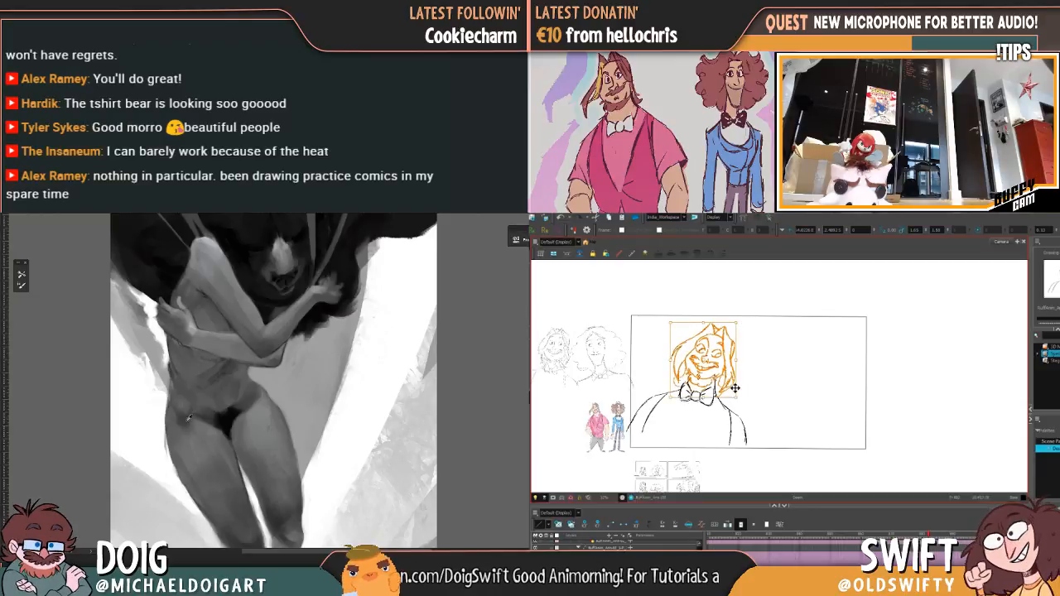
key("comma")
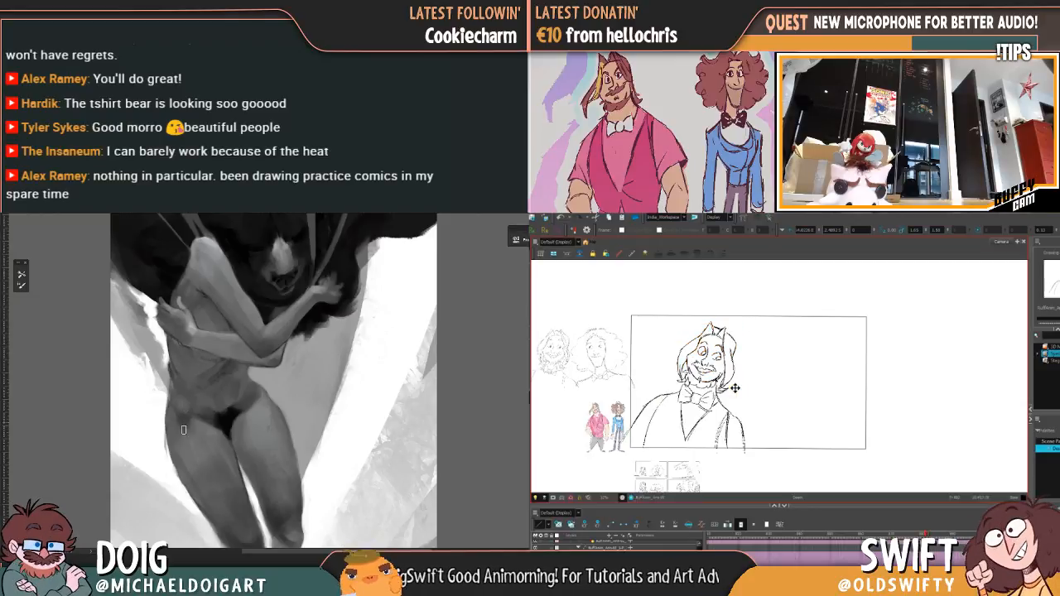
key("period")
key("comma")
key("period")
key("comma")
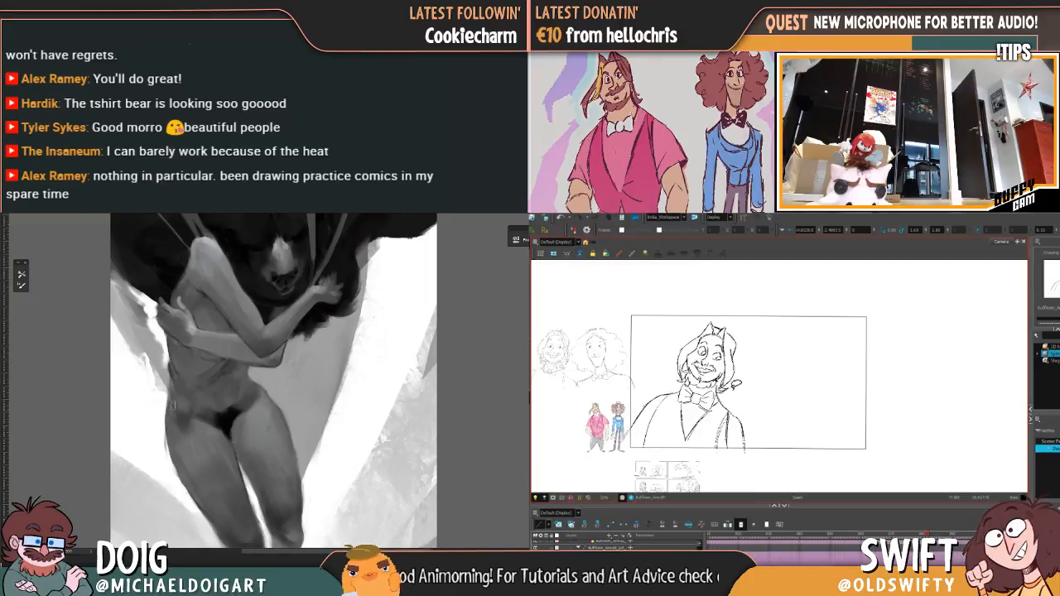
key("period")
key("comma")
key("period")
key("comma")
key("period")
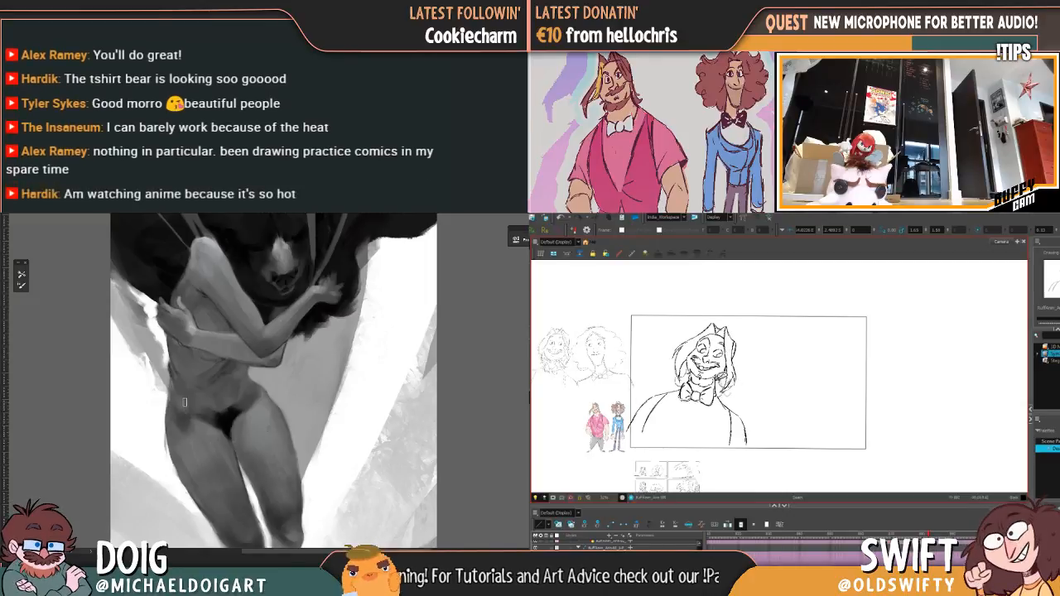
mouse_move(684, 384)
left_mouse_down()
mouse_move(718, 308)
mouse_move(719, 397)
left_mouse_up()
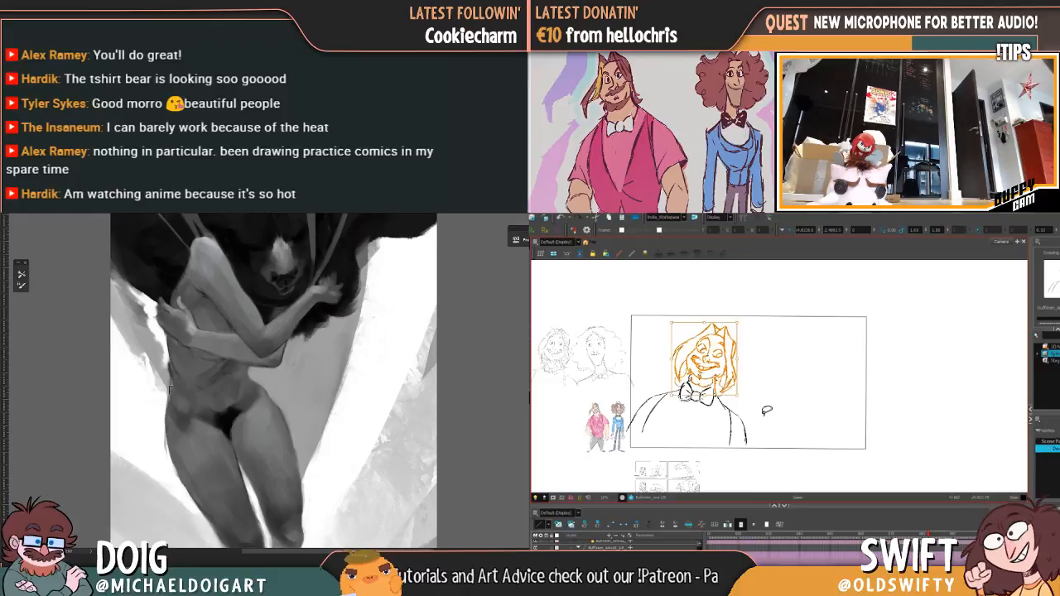
left_click(767, 410)
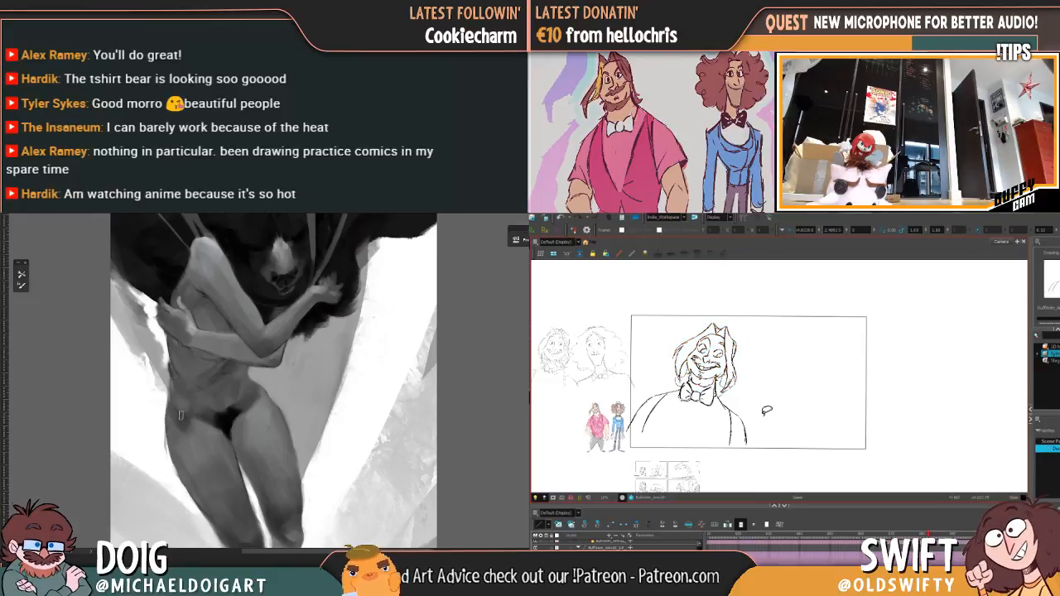
mouse_move(721, 318)
left_mouse_down()
mouse_move(752, 345)
mouse_move(756, 431)
mouse_move(659, 460)
left_mouse_up()
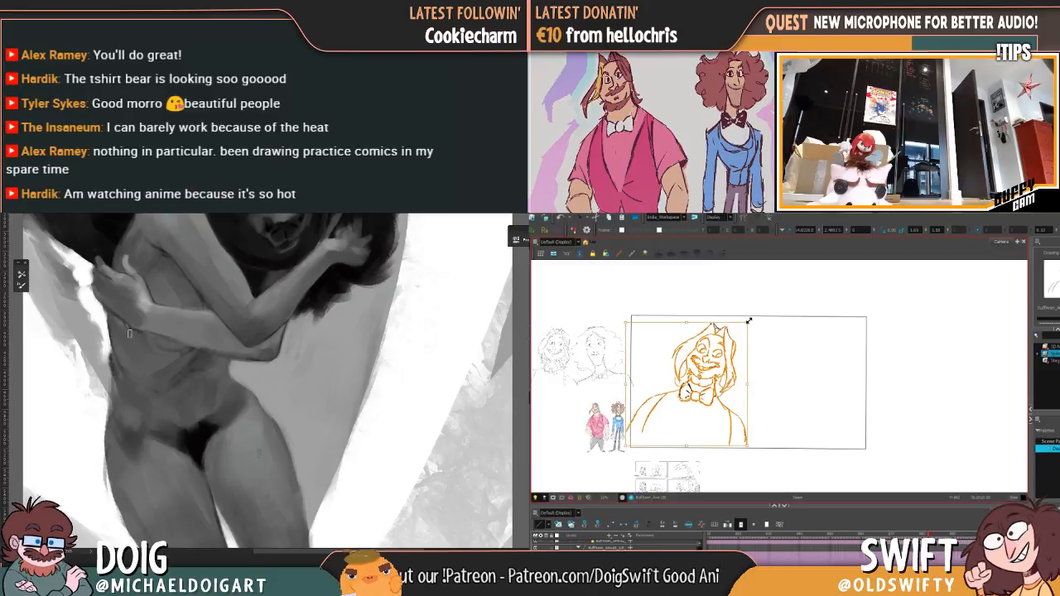
left_click(779, 345)
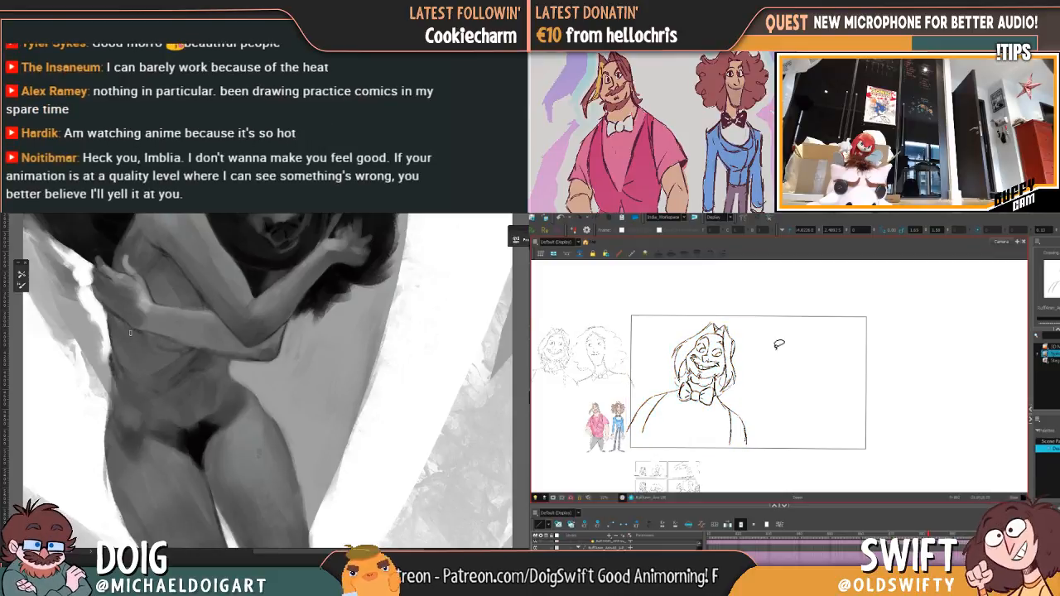
Step: Select the entire grinning bust, nudge it slightly within the camera frame, and check it against the preceding vest-wearing pose
mouse_move(779, 345)
left_mouse_down()
mouse_move(714, 476)
mouse_move(626, 362)
left_mouse_up()
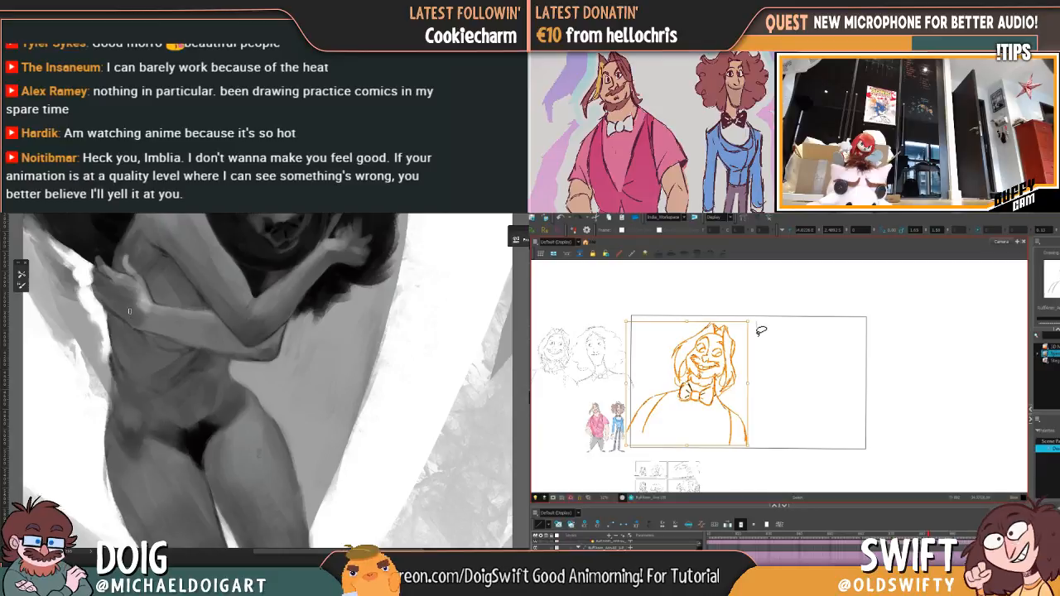
left_click(756, 327)
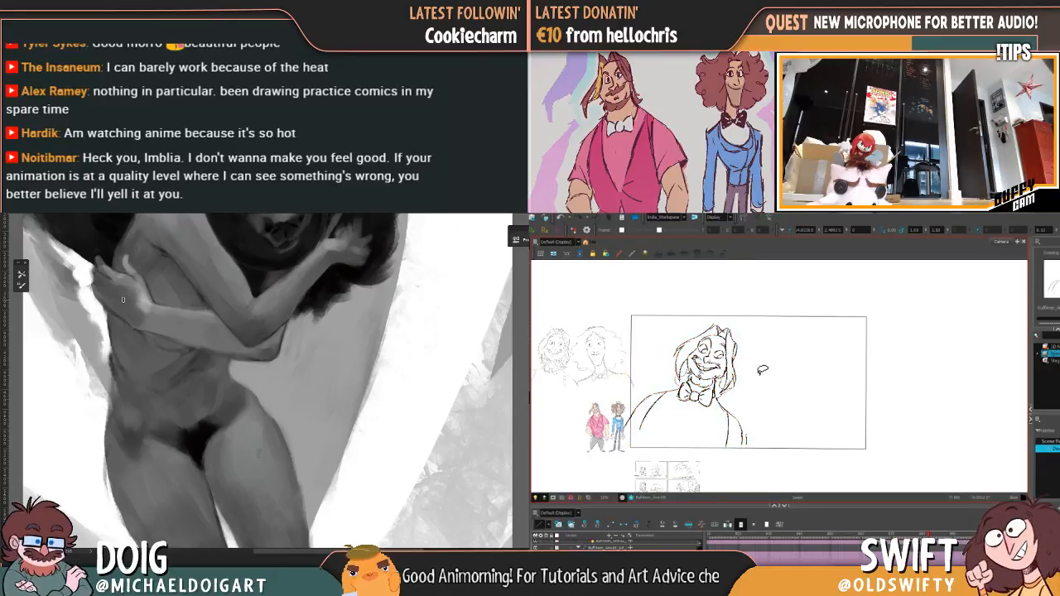
mouse_move(762, 379)
left_mouse_down()
mouse_move(758, 435)
mouse_move(617, 399)
left_mouse_up()
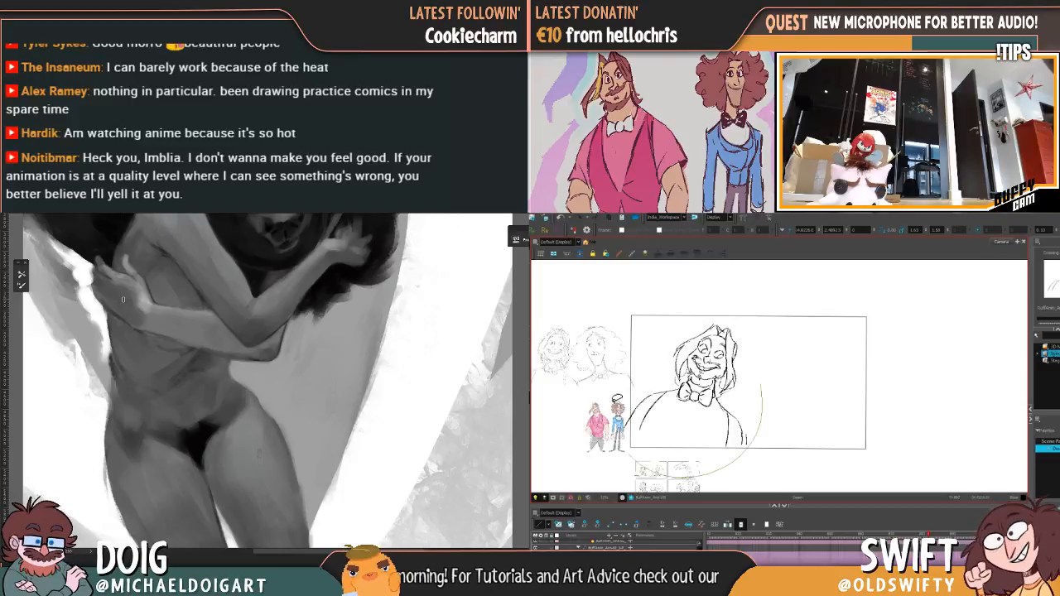
left_click_drag(635, 474, 750, 324)
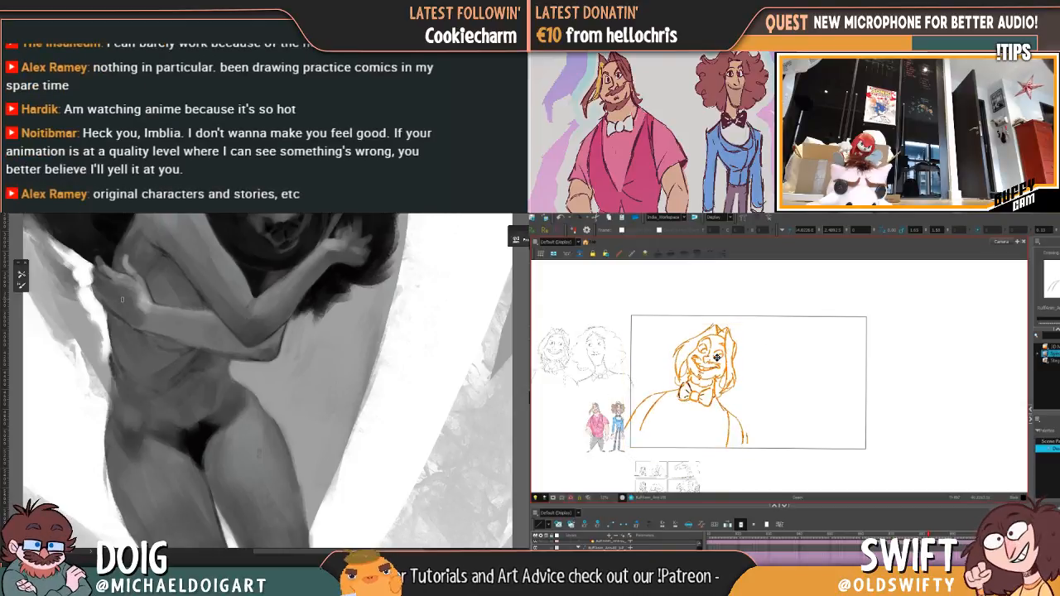
left_click_drag(717, 358, 720, 357)
key("f")
key("g")
key("f")
key("g")
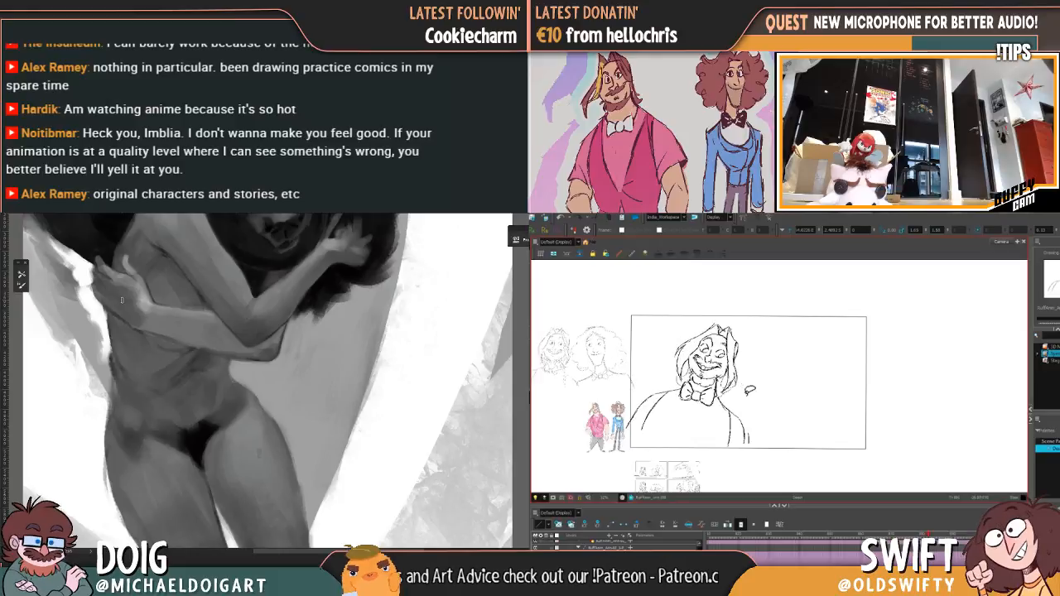
key("f")
key("g")
Step: Adjust the grinning character's head slightly and flip repeatedly to the vest-wearing drawing to judge the movement between the two poses
mouse_move(714, 381)
left_mouse_down()
mouse_move(752, 347)
mouse_move(746, 317)
left_mouse_up()
key("f")
key("g")
key("f")
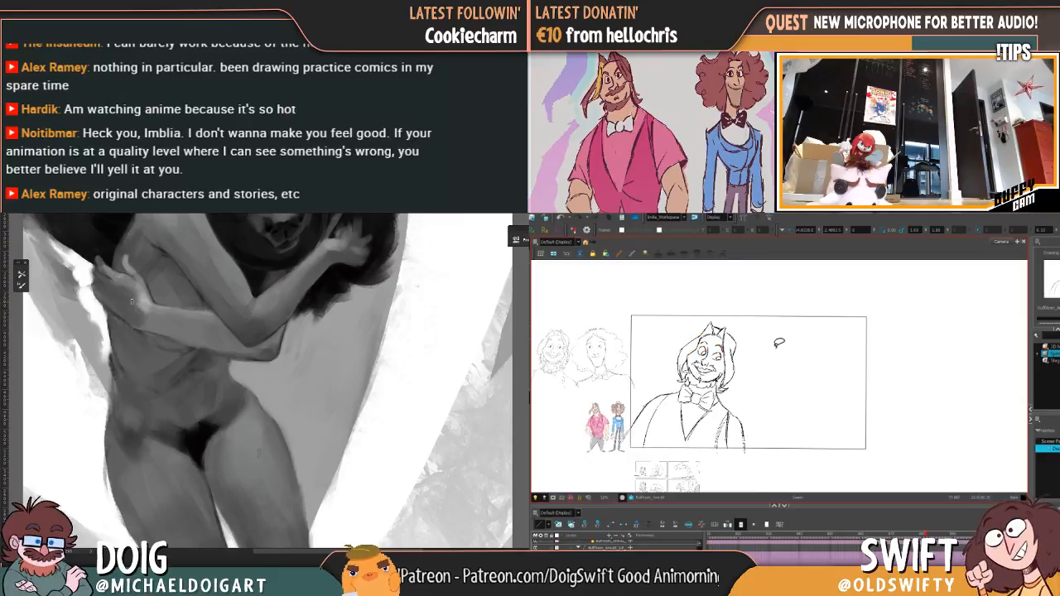
key("g")
key("f")
key("g")
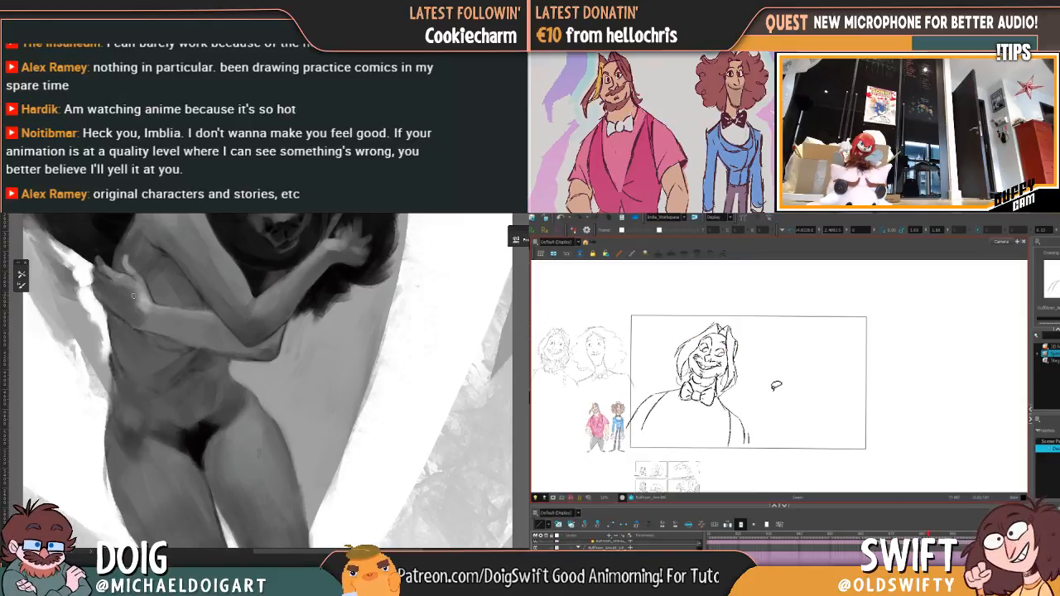
key("f")
key("g")
key("f")
key("g")
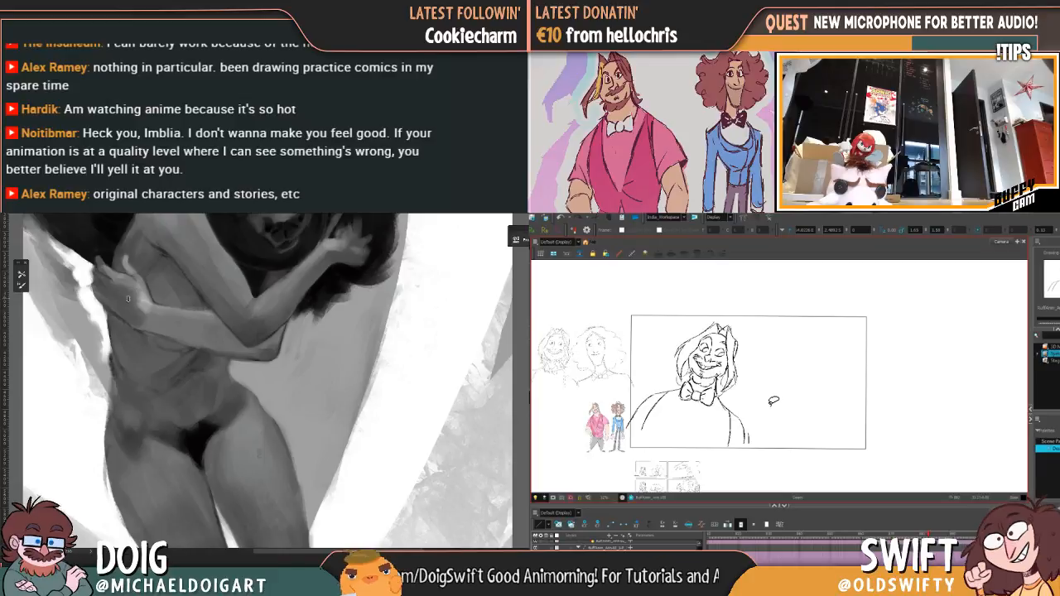
key("f")
key("g")
Step: Reselect the whole grinning bust, rotate it slightly, and compare it with the preceding drawing
mouse_move(772, 405)
left_mouse_down()
mouse_move(697, 321)
mouse_move(632, 463)
mouse_move(786, 394)
left_mouse_up()
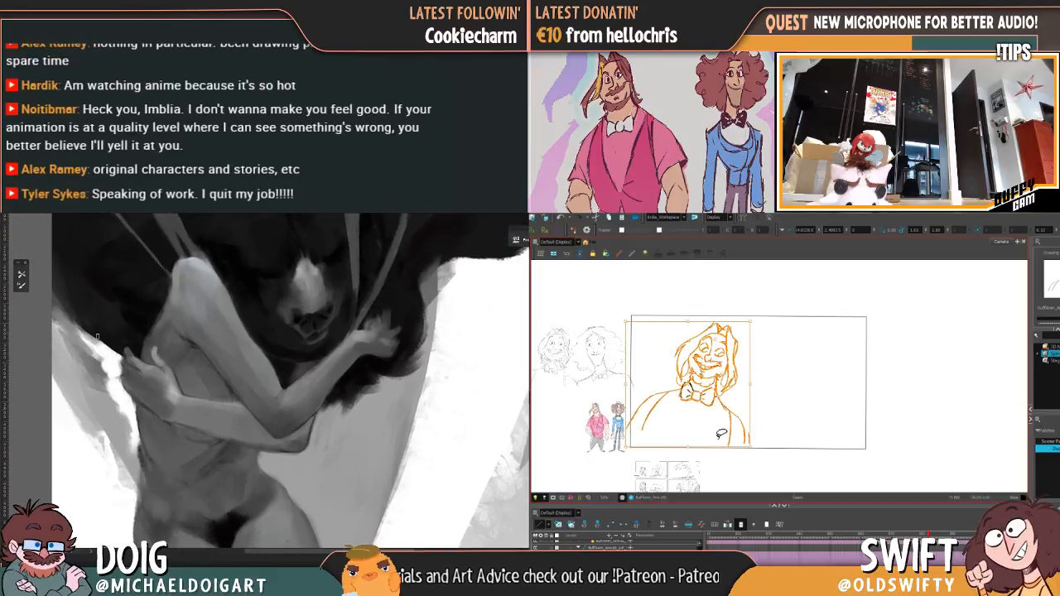
mouse_move(722, 454)
left_mouse_down()
mouse_move(764, 433)
mouse_move(663, 329)
mouse_move(662, 478)
left_mouse_up()
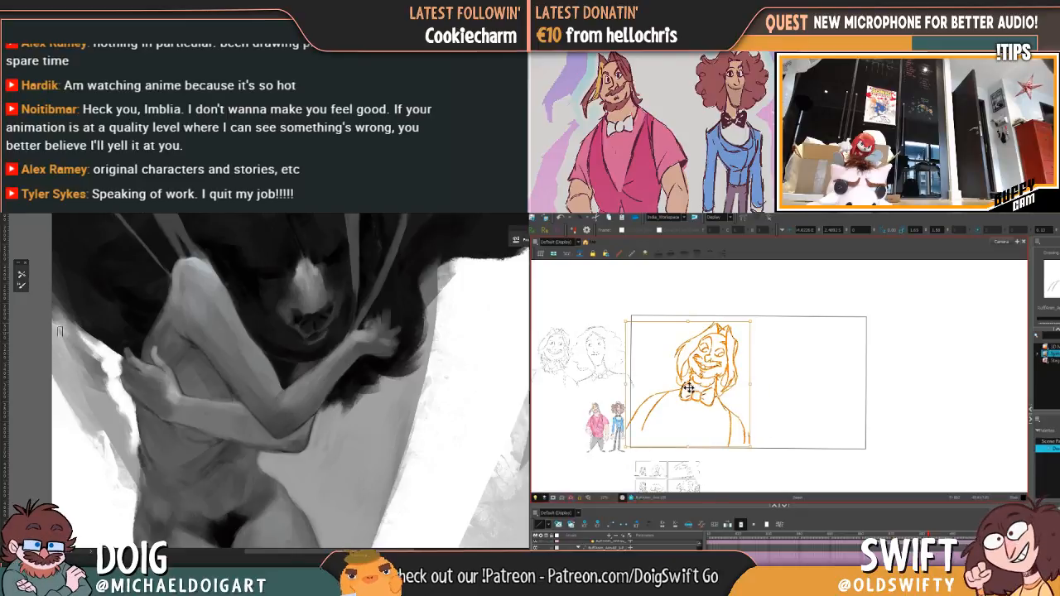
left_click(718, 335)
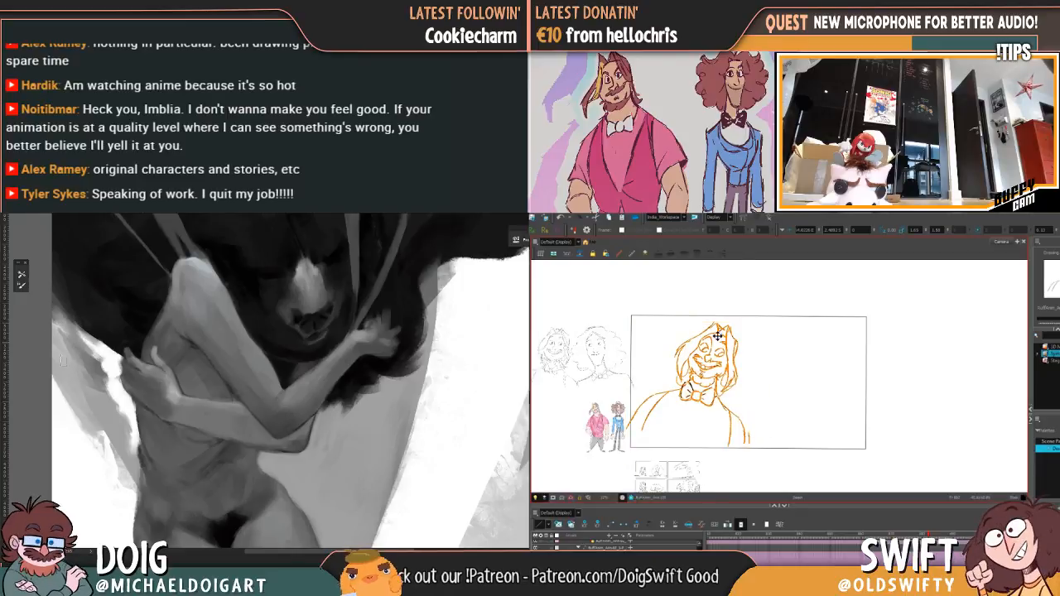
left_click(770, 441)
key("f")
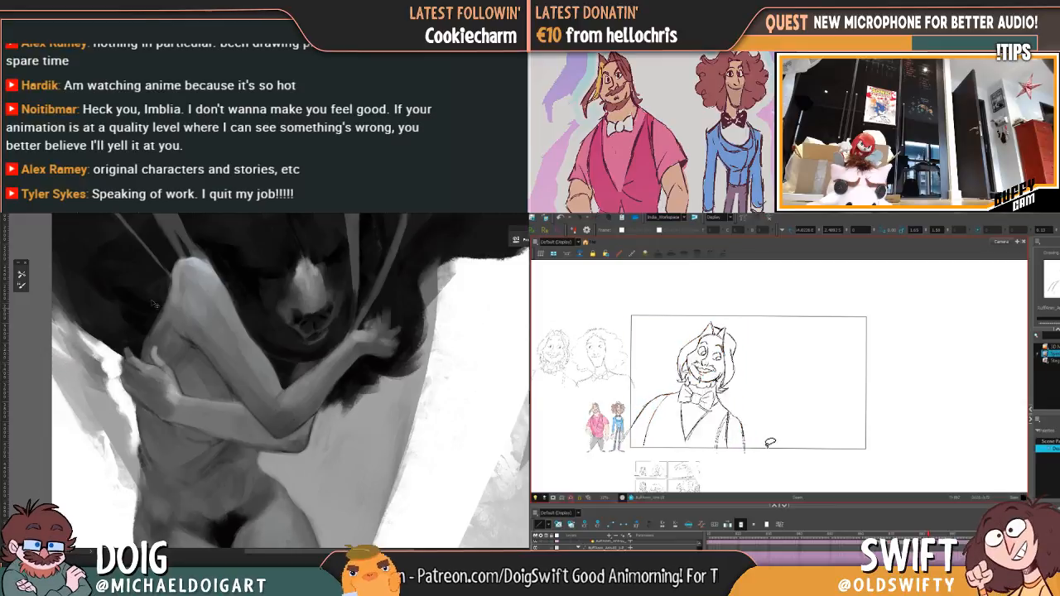
scroll(280, 316, "down", 4)
key("g")
key("f")
key("g")
Step: Select only the bearded character's head, nudge it left, fine-tune its angle, and check it against the preceding pose
mouse_move(279, 316)
left_mouse_down()
mouse_move(254, 308)
mouse_move(259, 351)
left_mouse_up()
mouse_move(734, 385)
left_mouse_down()
mouse_move(697, 372)
mouse_move(672, 342)
mouse_move(768, 396)
left_mouse_up()
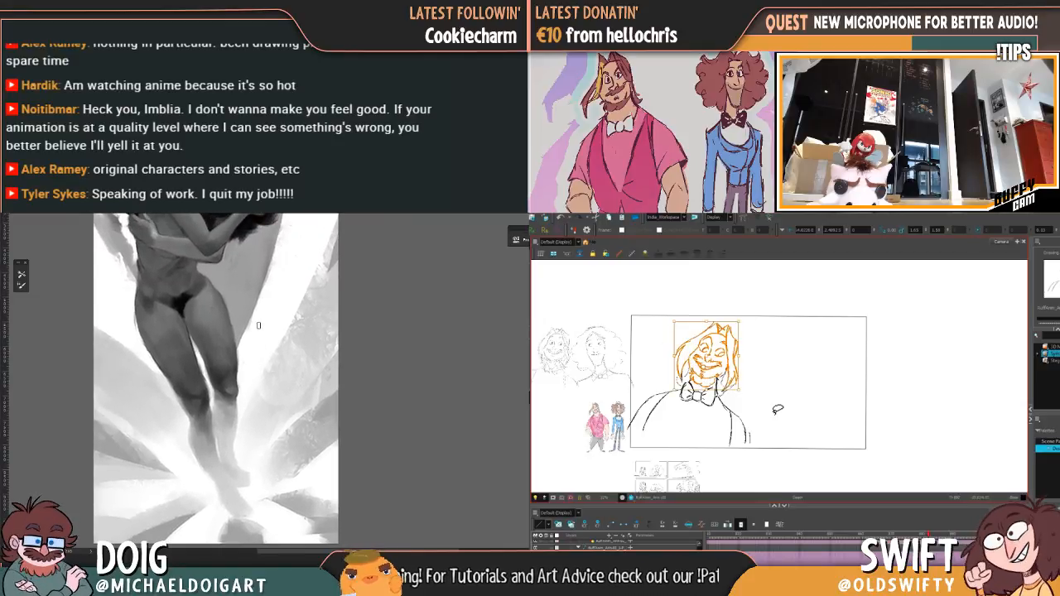
key("Left")
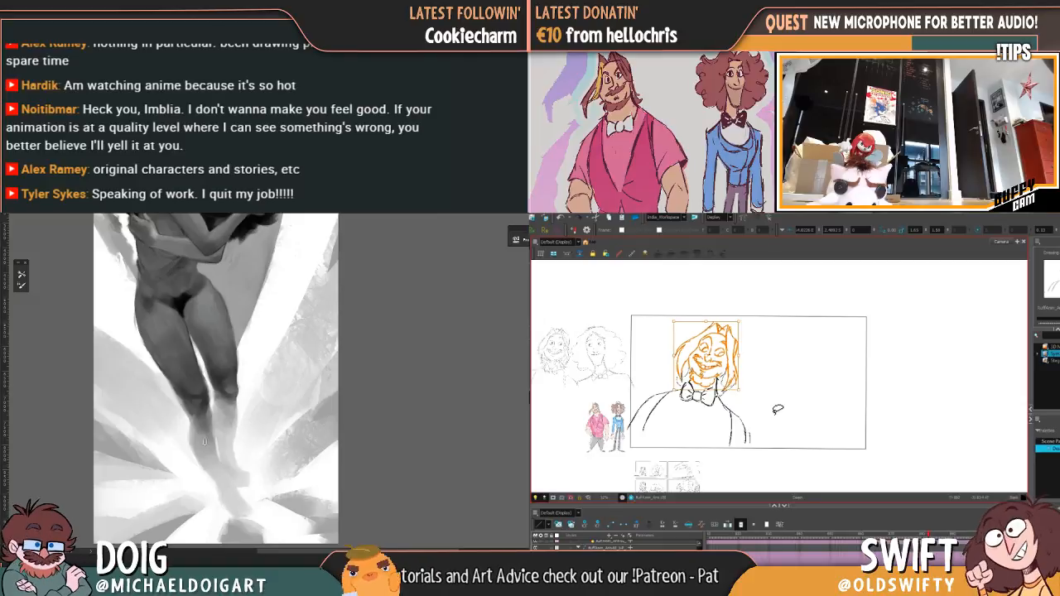
left_click(777, 409)
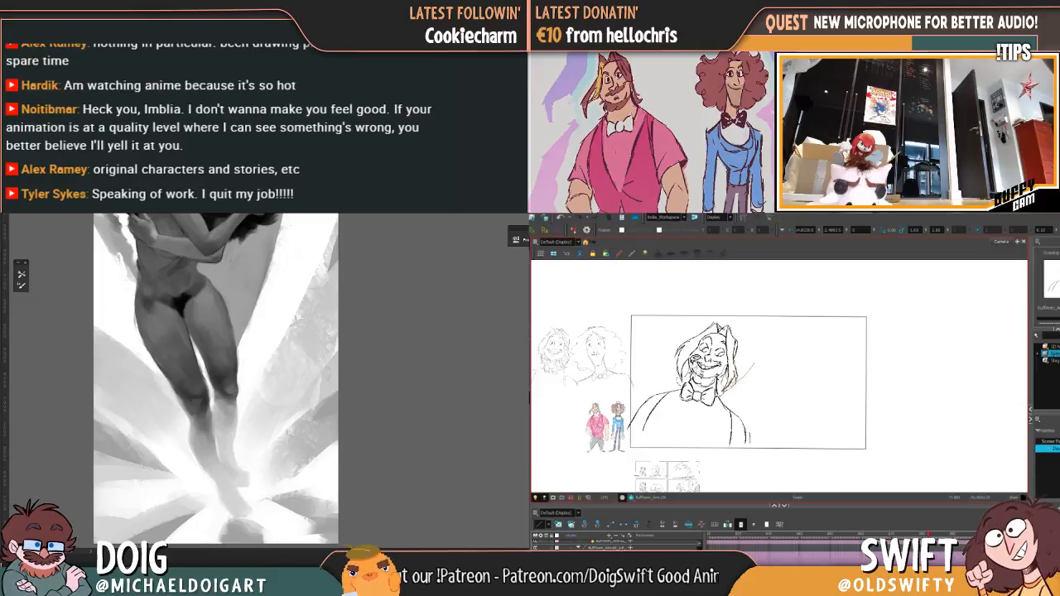
mouse_move(700, 371)
left_mouse_down()
mouse_move(696, 311)
mouse_move(702, 374)
left_mouse_up()
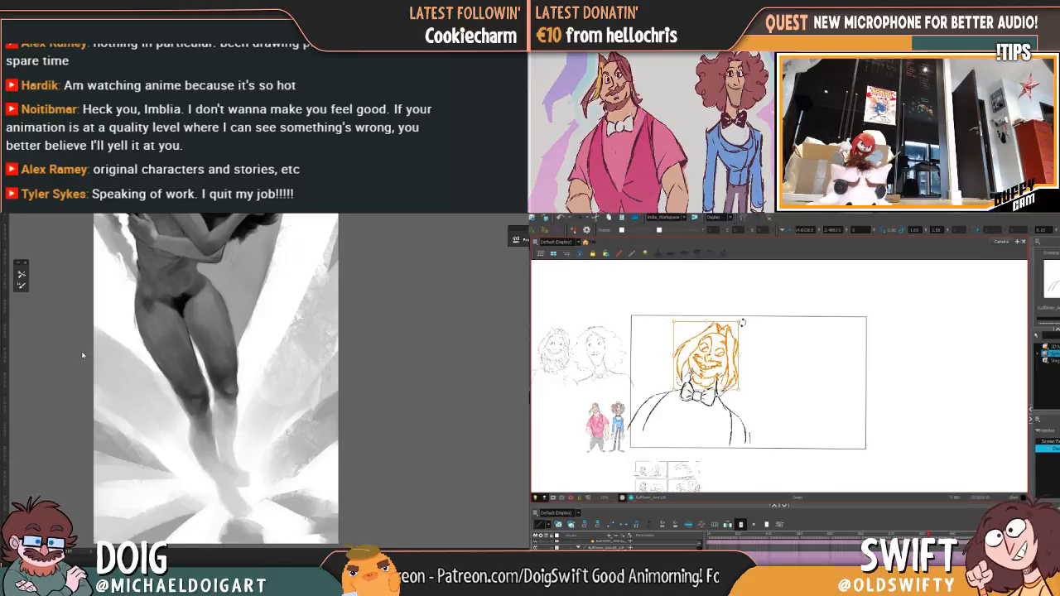
left_click_drag(198, 295, 188, 357)
left_click(761, 324)
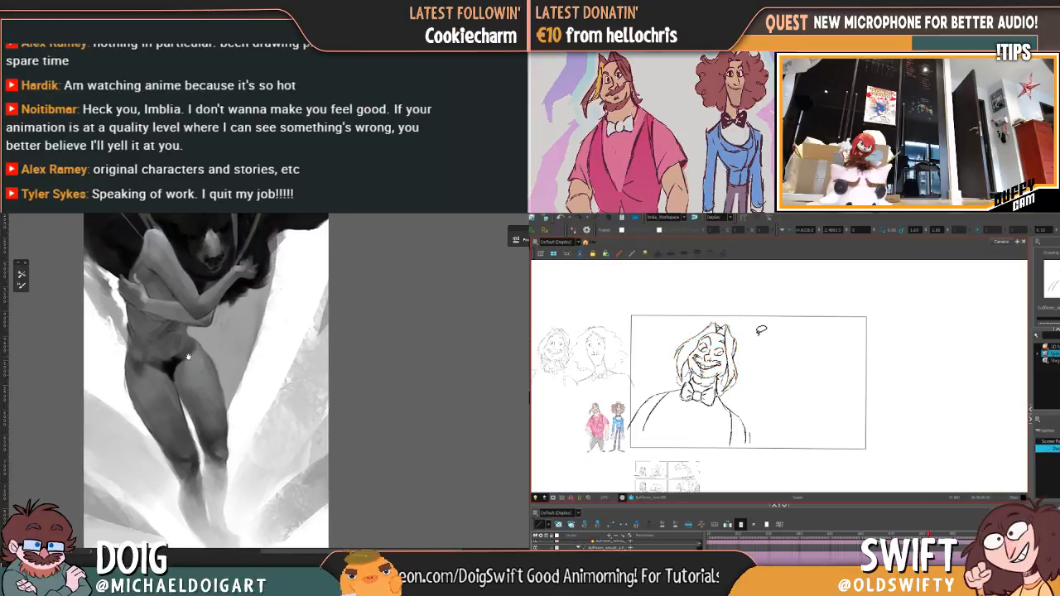
key("comma")
key("period")
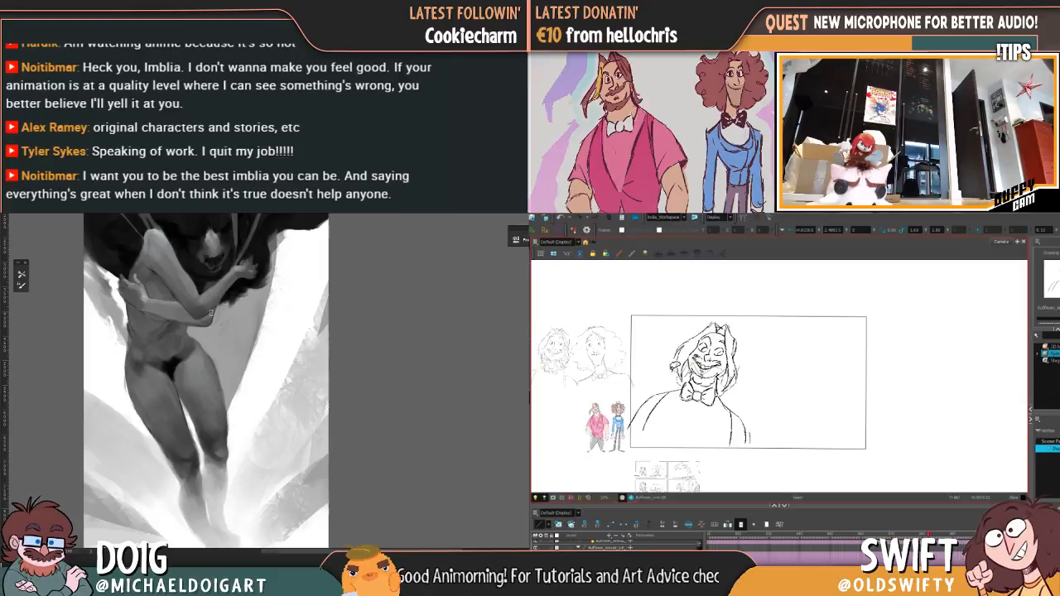
Step: Lasso the grinning head again, rotate it slightly, and compare the new tilt with the preceding drawing
mouse_move(668, 366)
left_mouse_down()
mouse_move(709, 306)
mouse_move(756, 371)
left_mouse_up()
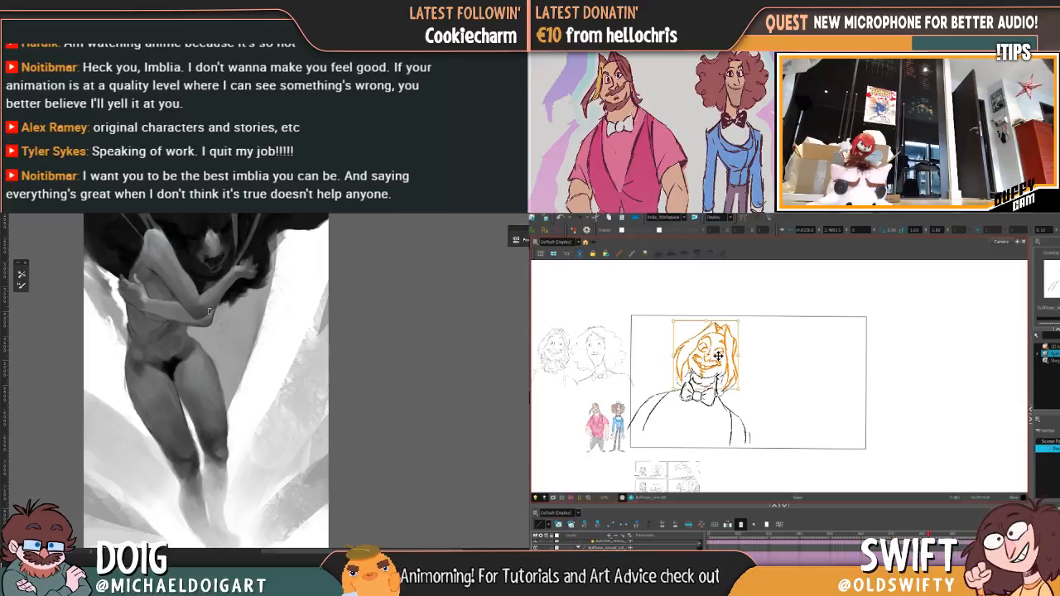
left_click(760, 319)
key("comma")
key("period")
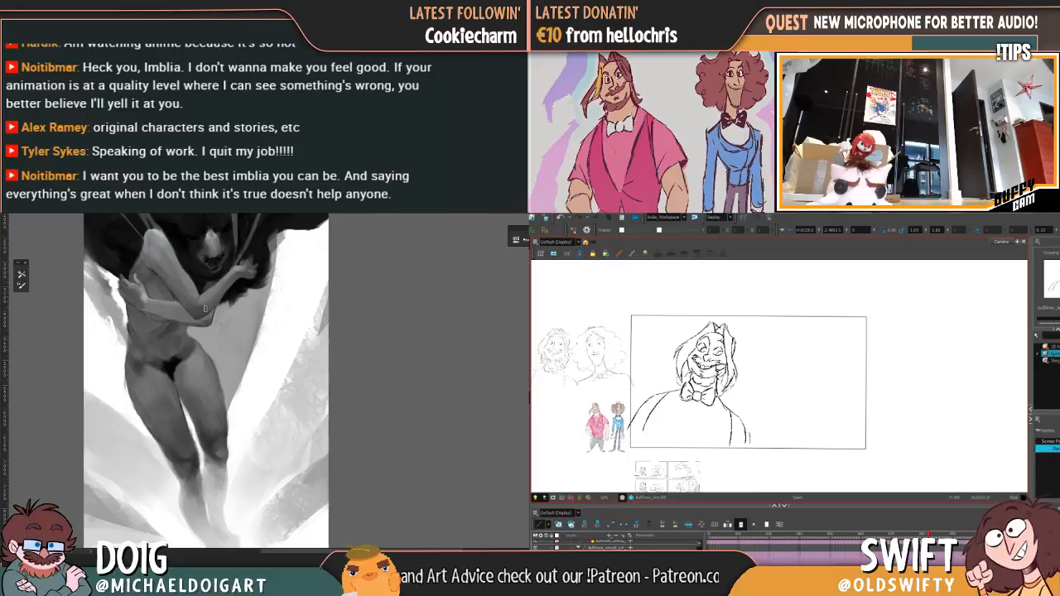
key("ctrl+plus")
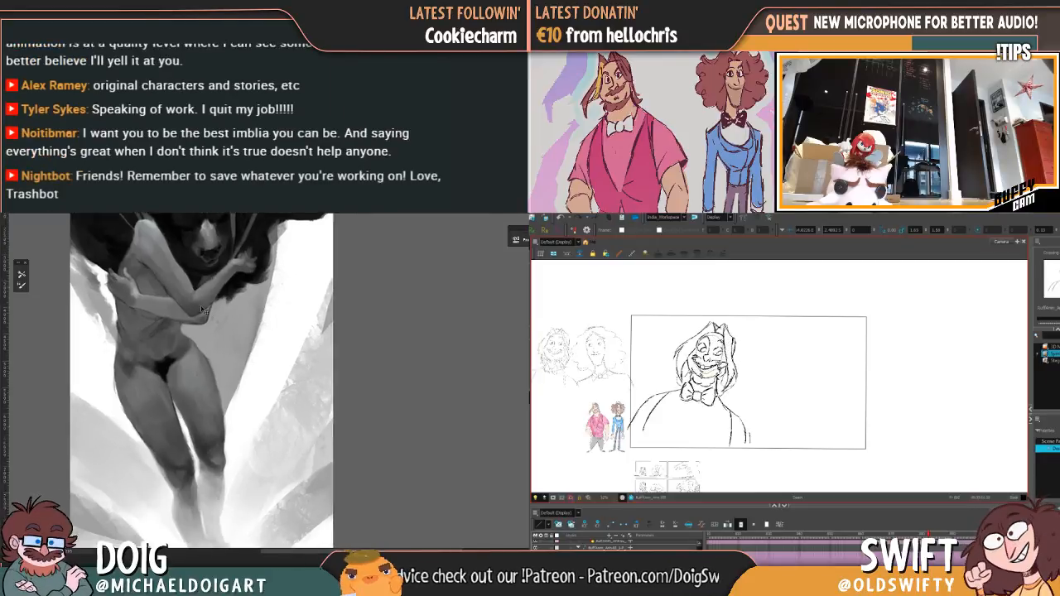
key("ctrl+plus")
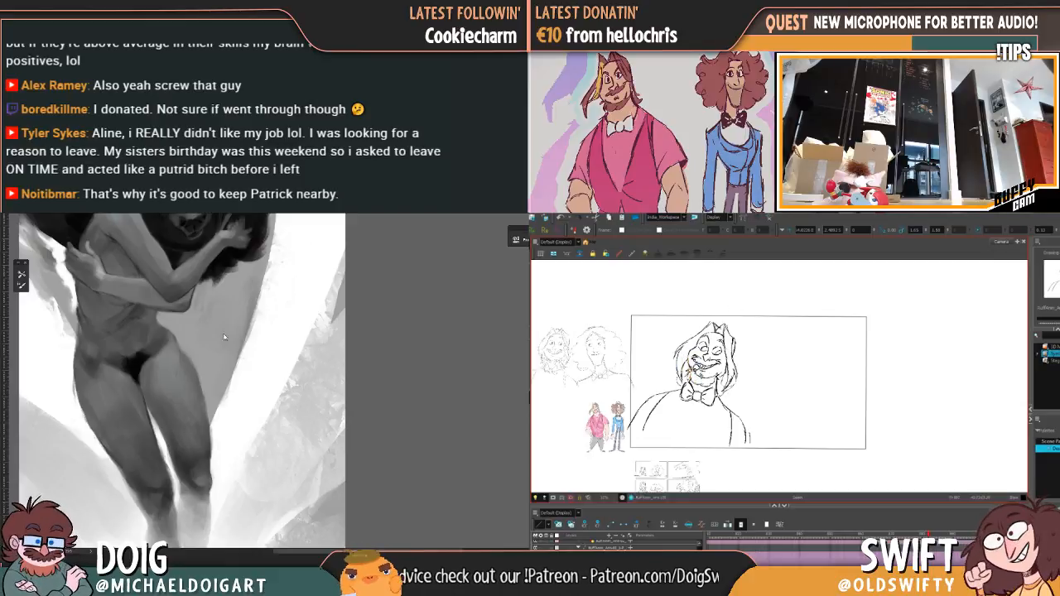
mouse_move(184, 329)
left_mouse_down()
mouse_move(206, 373)
mouse_move(190, 349)
left_mouse_up()
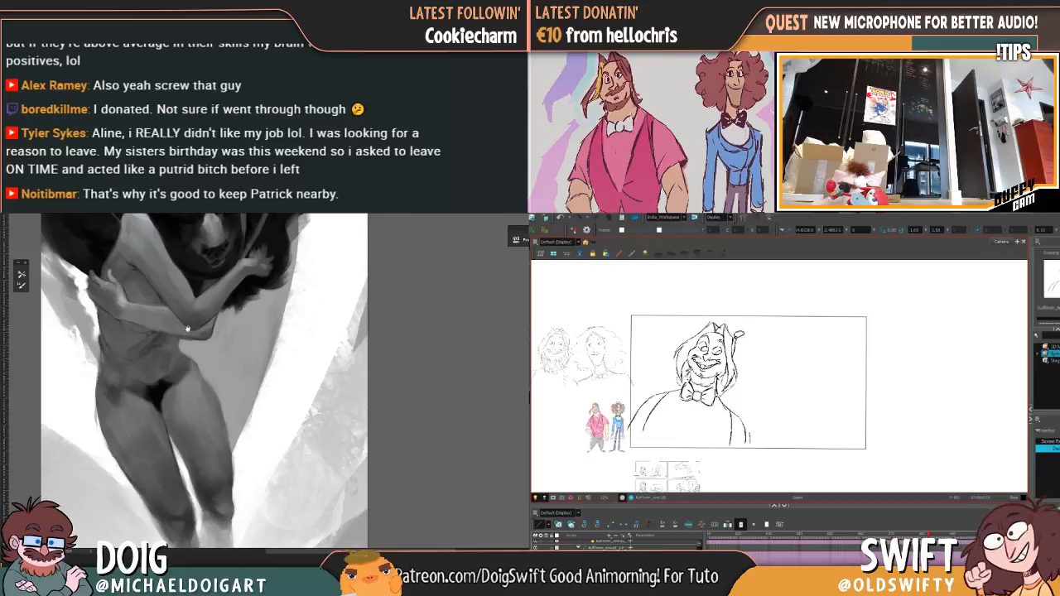
left_click_drag(173, 311, 190, 341)
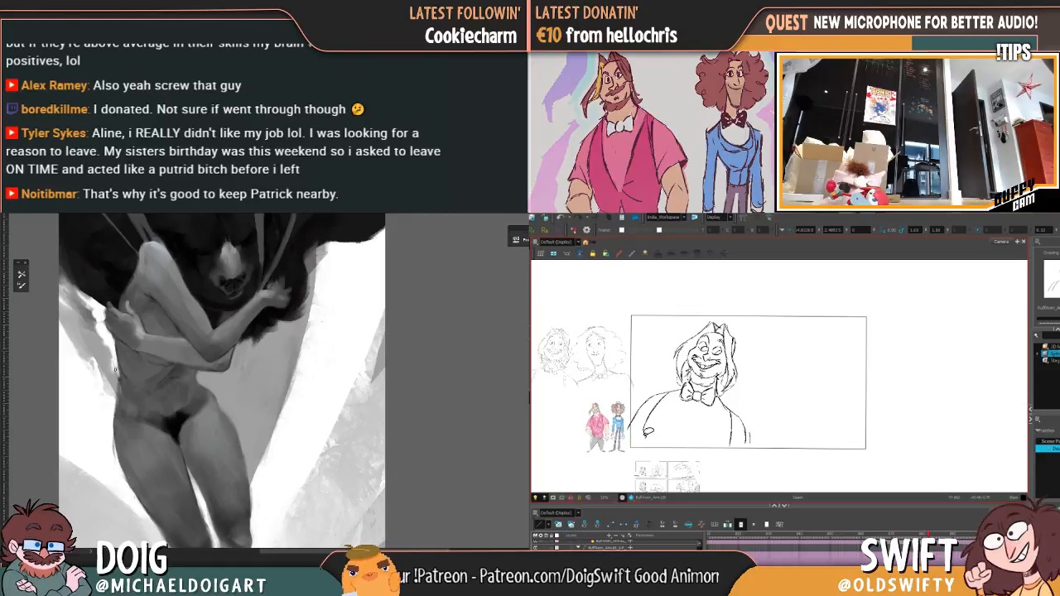
scroll(357, 339, "down", 5)
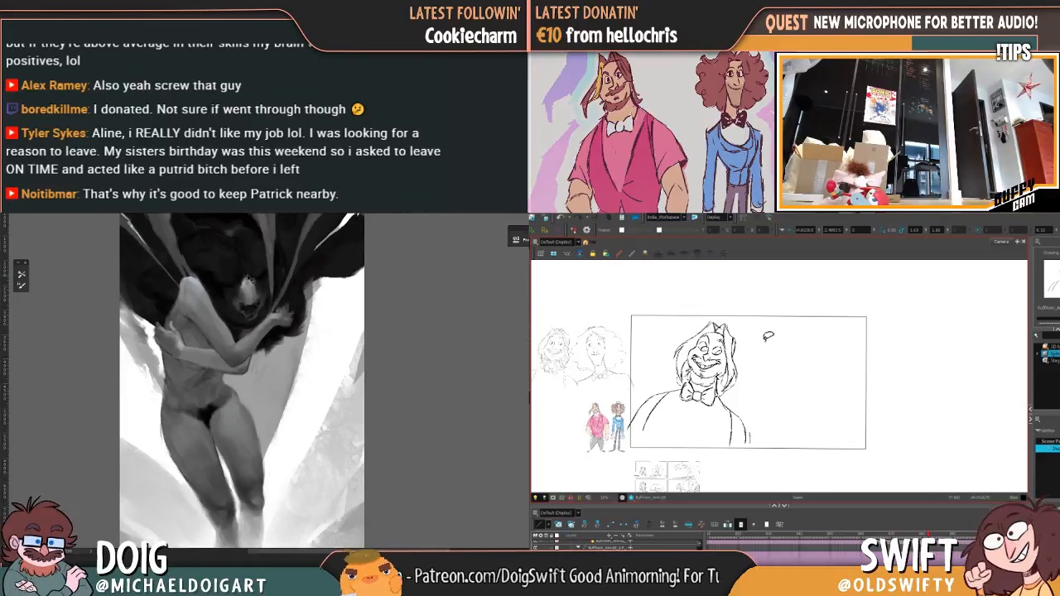
Step: Review the preceding drawings, select the grinning head above the neck, and fine-tune its placement against the vest-wearing pose
key("comma")
key("comma")
key("comma")
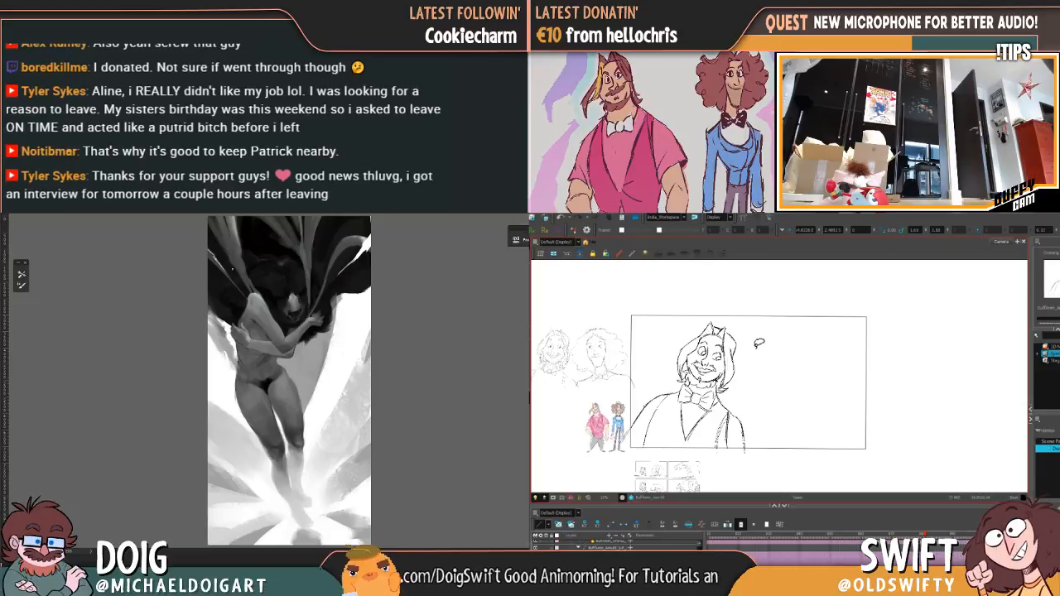
key("period")
key("period")
key("period")
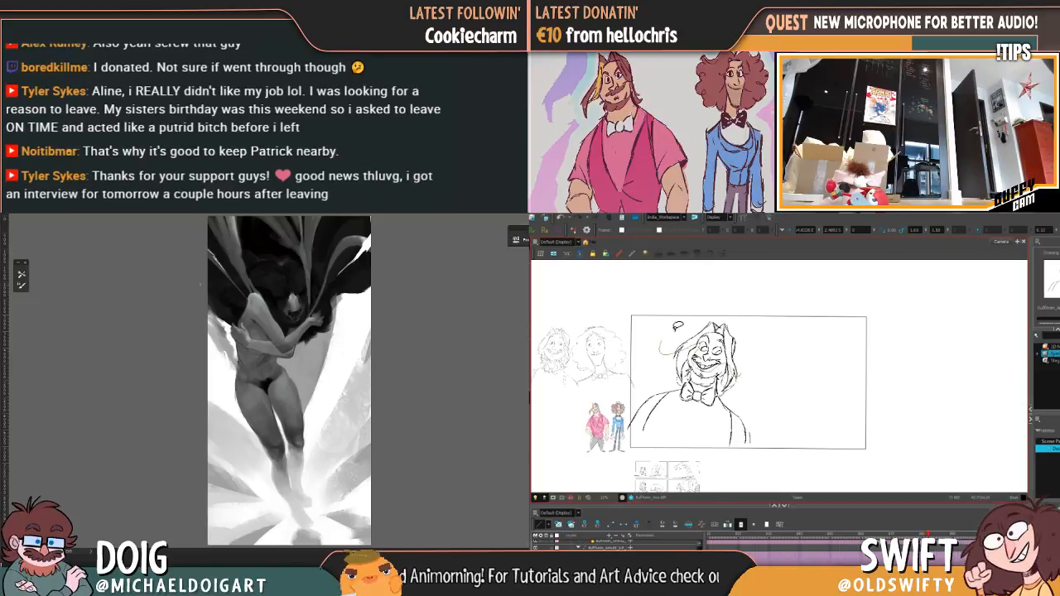
mouse_move(664, 306)
left_mouse_down()
mouse_move(745, 340)
mouse_move(745, 322)
mouse_move(760, 322)
left_mouse_up()
key("ctrl+plus")
key("ctrl+plus")
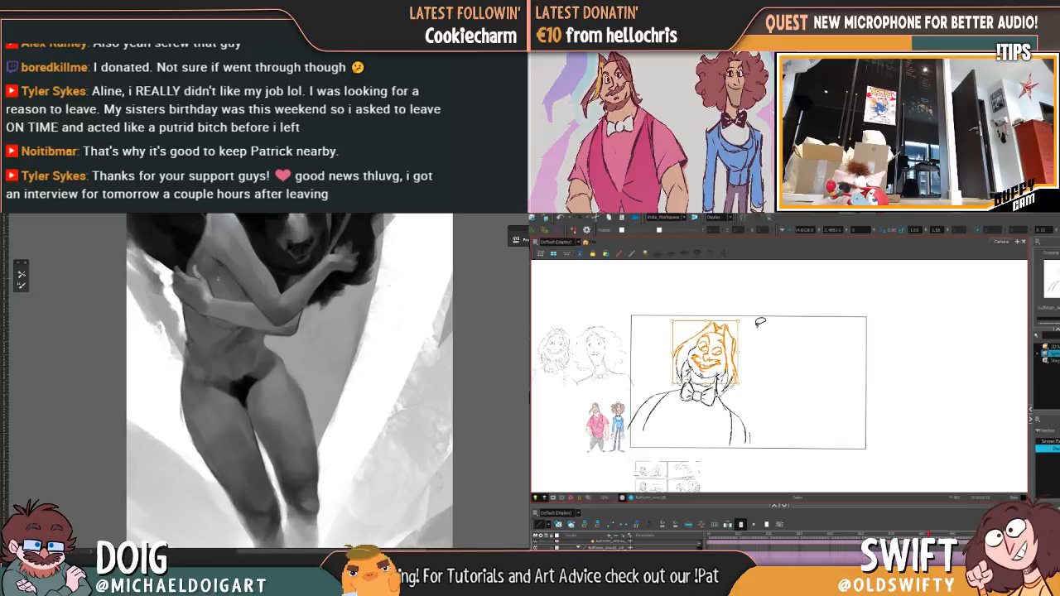
key("comma")
key("comma")
key("comma")
key("period")
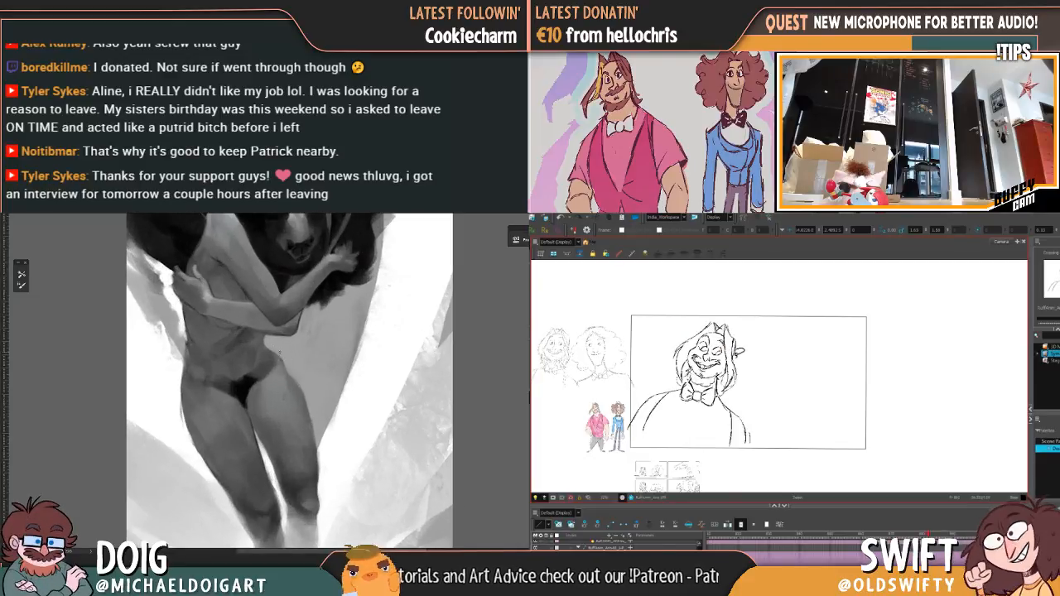
key("comma")
key("period")
Step: Nudge the grinning face's eyes, moustache and mouth slightly inside the head outline, and check them against the preceding drawing
mouse_move(700, 371)
left_mouse_down()
mouse_move(692, 343)
mouse_move(728, 348)
mouse_move(707, 370)
left_mouse_up()
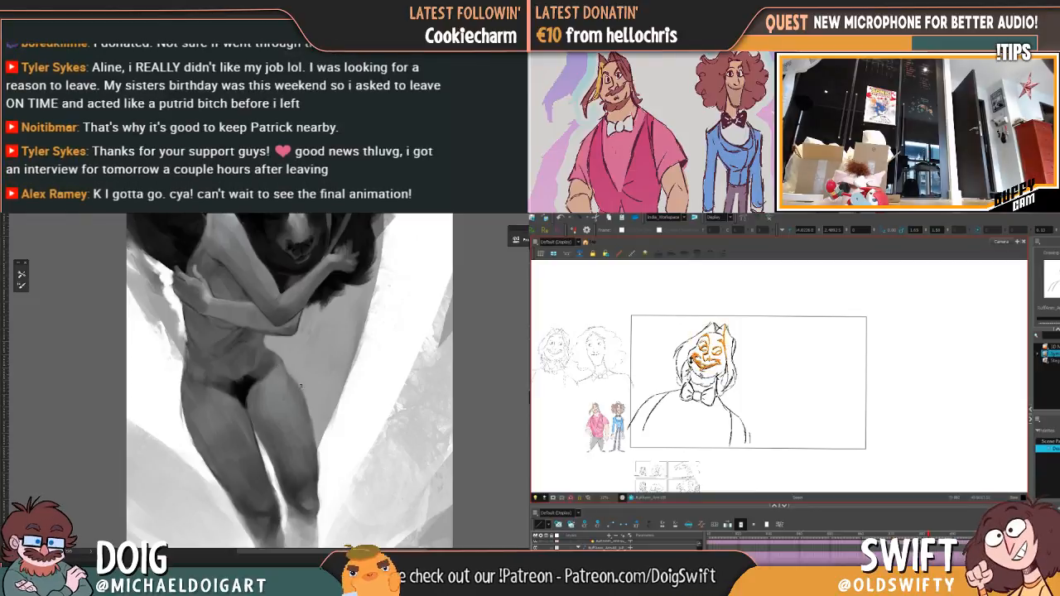
left_click(744, 351)
key("comma")
key("period")
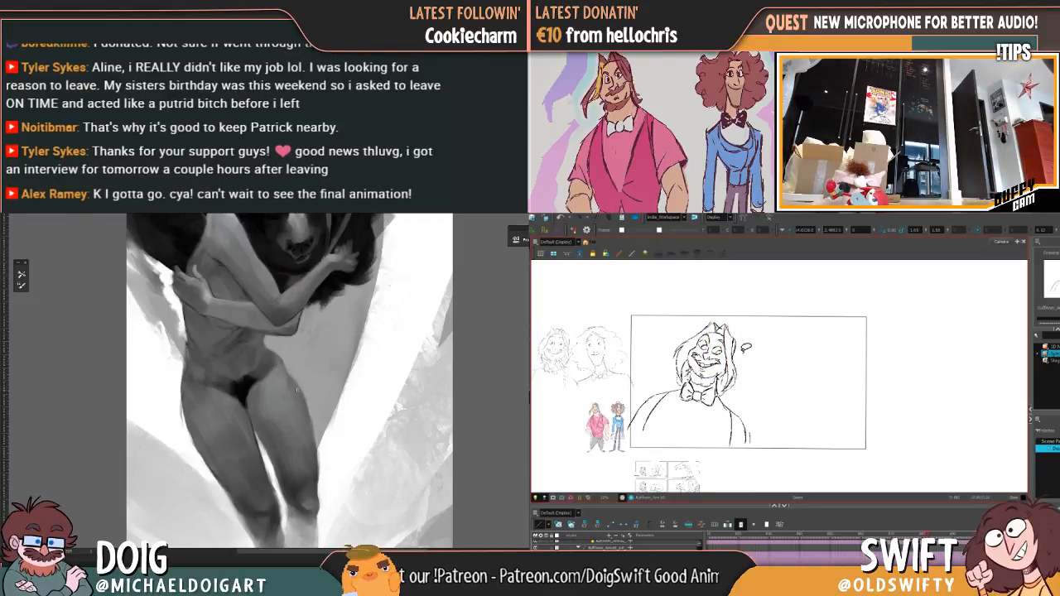
key("comma")
key("period")
key("comma")
key("period")
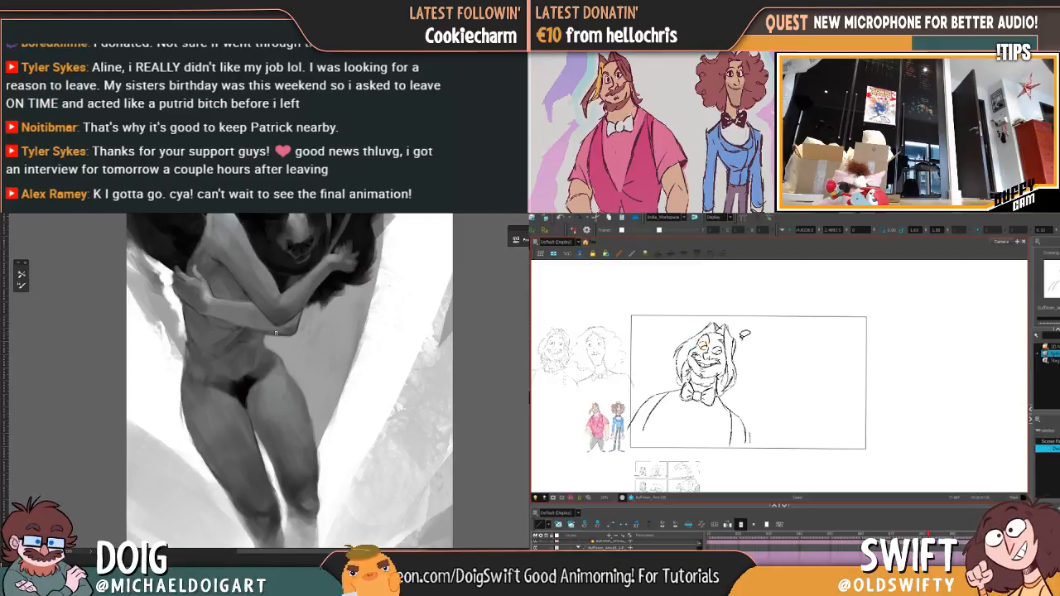
Step: Fine-tune the grinning face's left-hand eye and eyebrow while flipping between this drawing and the preceding pose
key("comma")
key("period")
key("comma")
key("period")
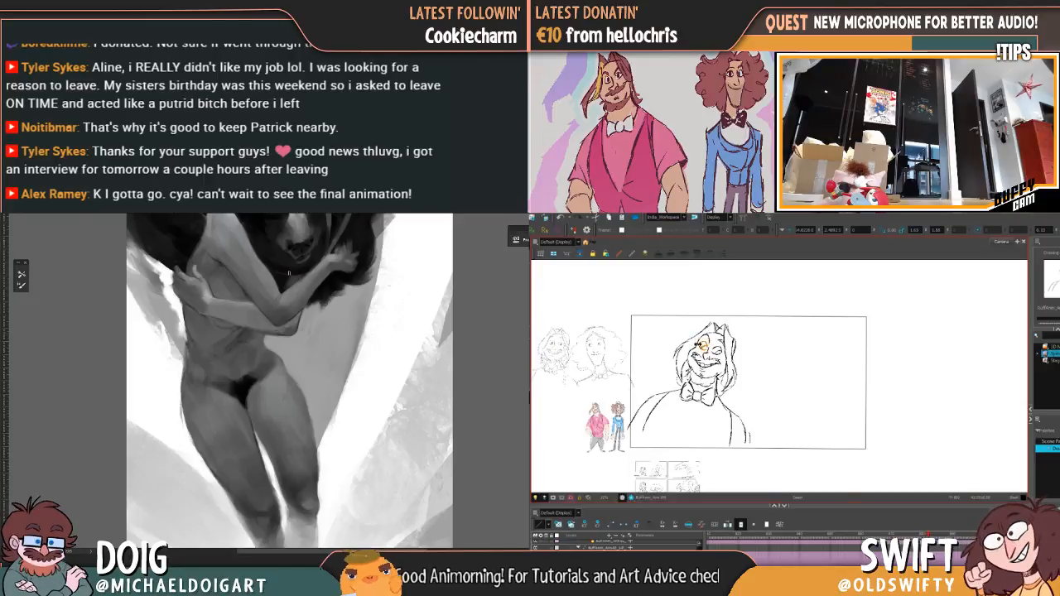
mouse_move(315, 232)
left_mouse_down()
mouse_move(299, 360)
mouse_move(299, 350)
left_mouse_up()
key("comma")
key("period")
key("comma")
key("period")
key("comma")
key("period")
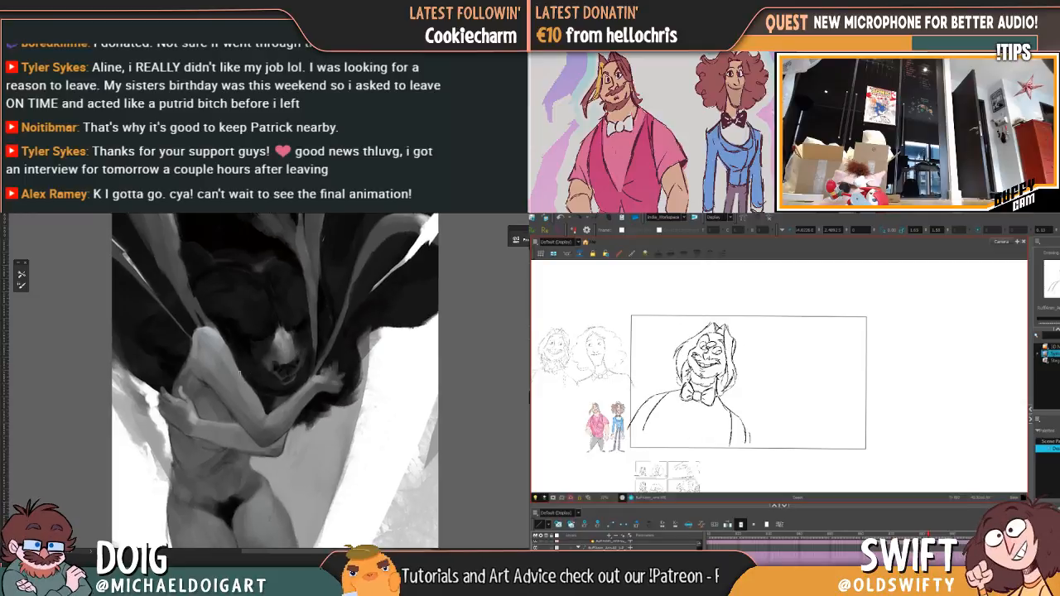
left_click(233, 397, "alt")
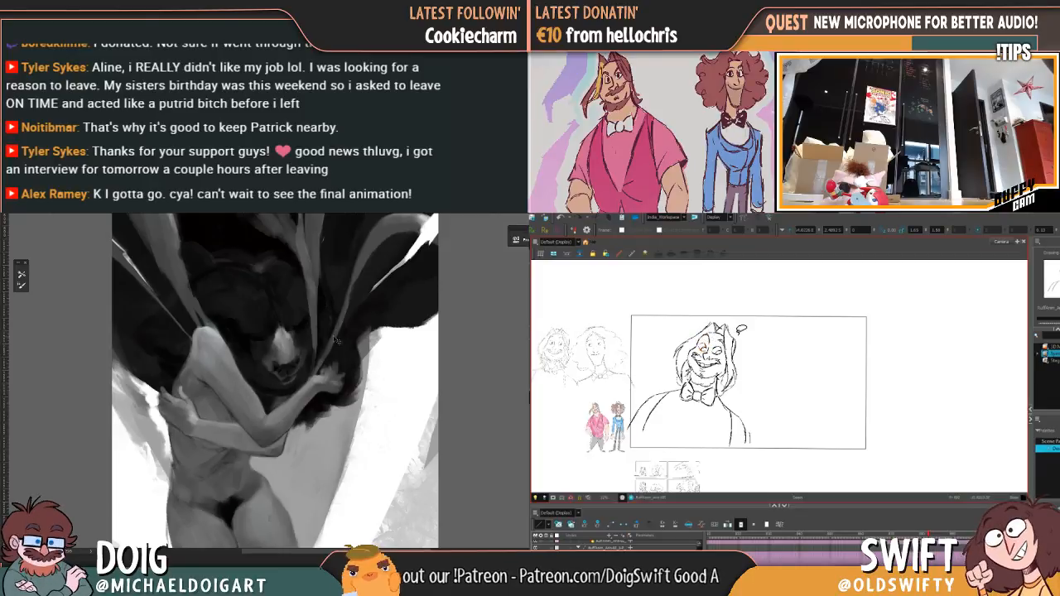
scroll(336, 339, "down", 5)
scroll(321, 324, "up", 3)
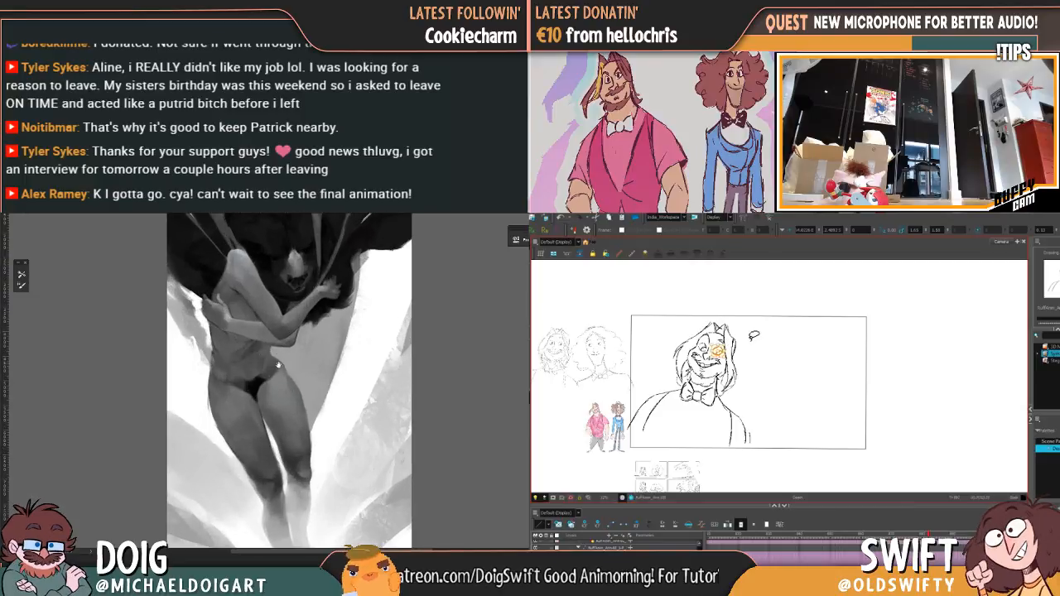
mouse_move(284, 323)
left_mouse_down()
mouse_move(232, 393)
mouse_move(239, 402)
mouse_move(232, 364)
mouse_move(243, 354)
left_mouse_up()
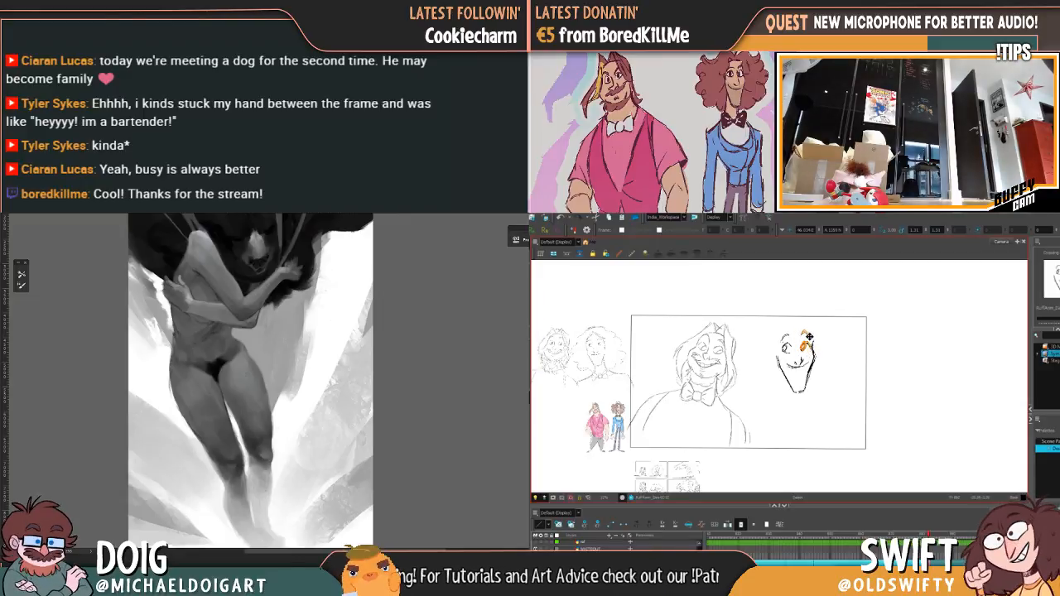
Step: Release the adjusted eye, complete the long-faced character's rounded head outline, and compare the face with the preceding drawing
left_click(826, 337)
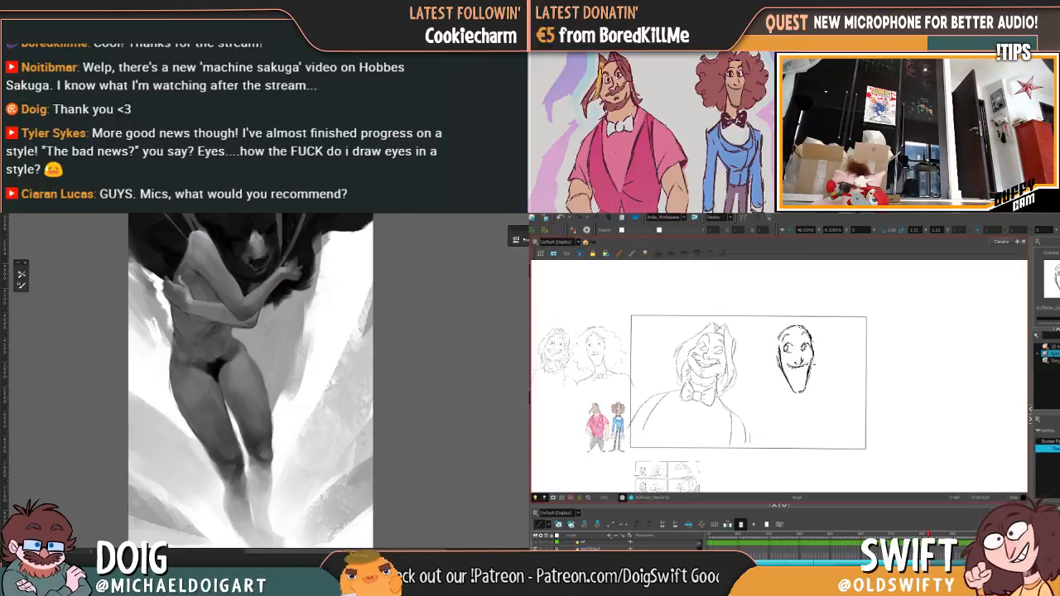
key("comma")
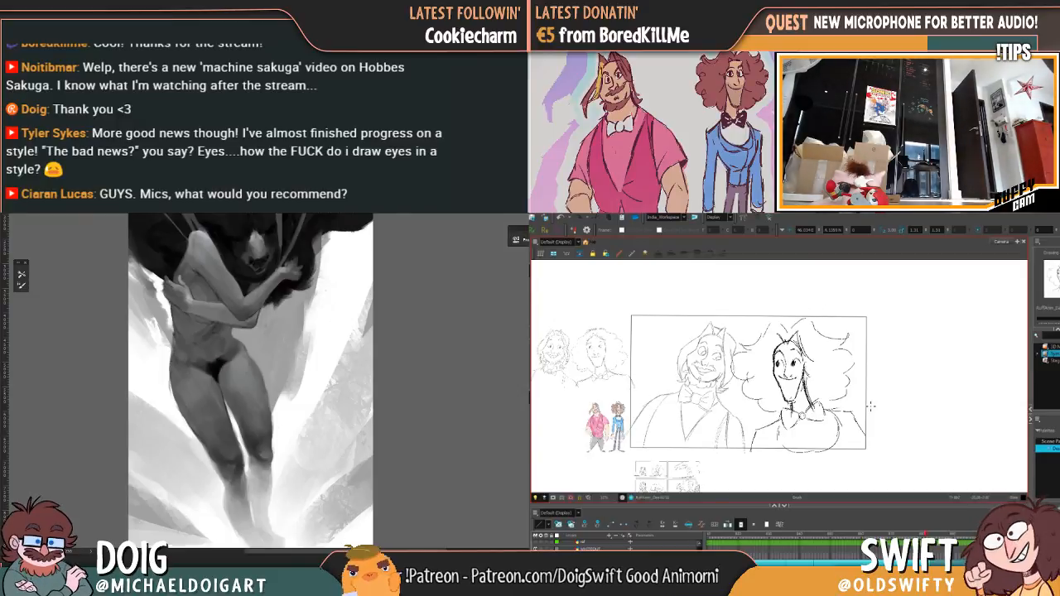
key("period")
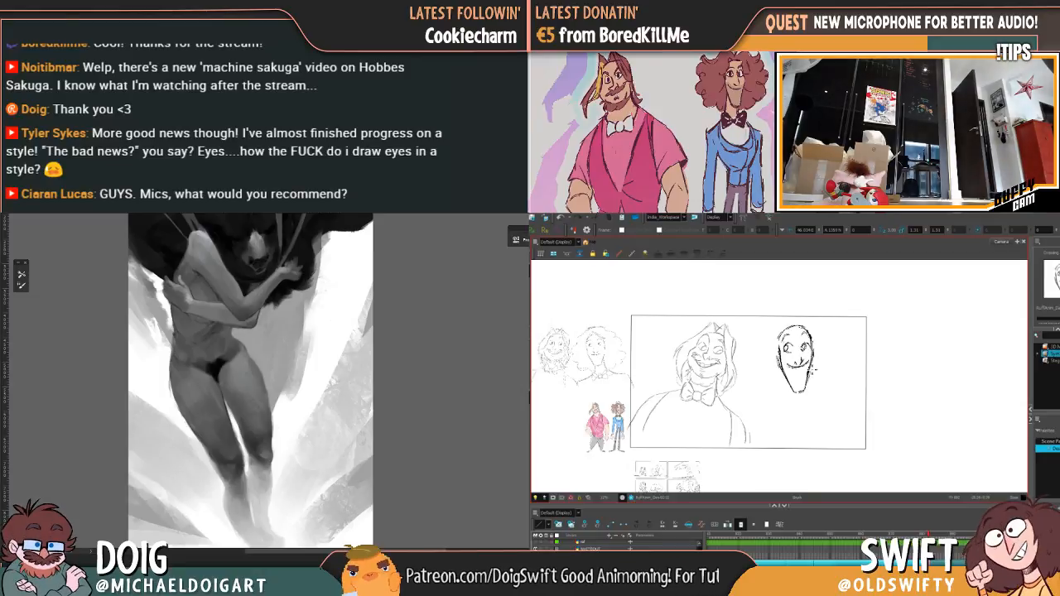
key("comma")
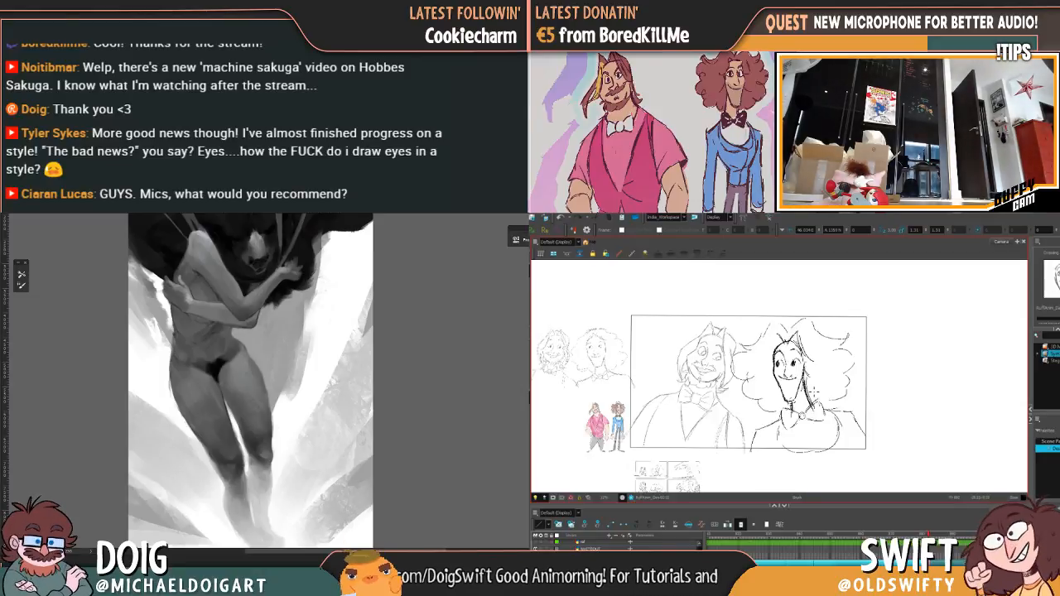
key("period")
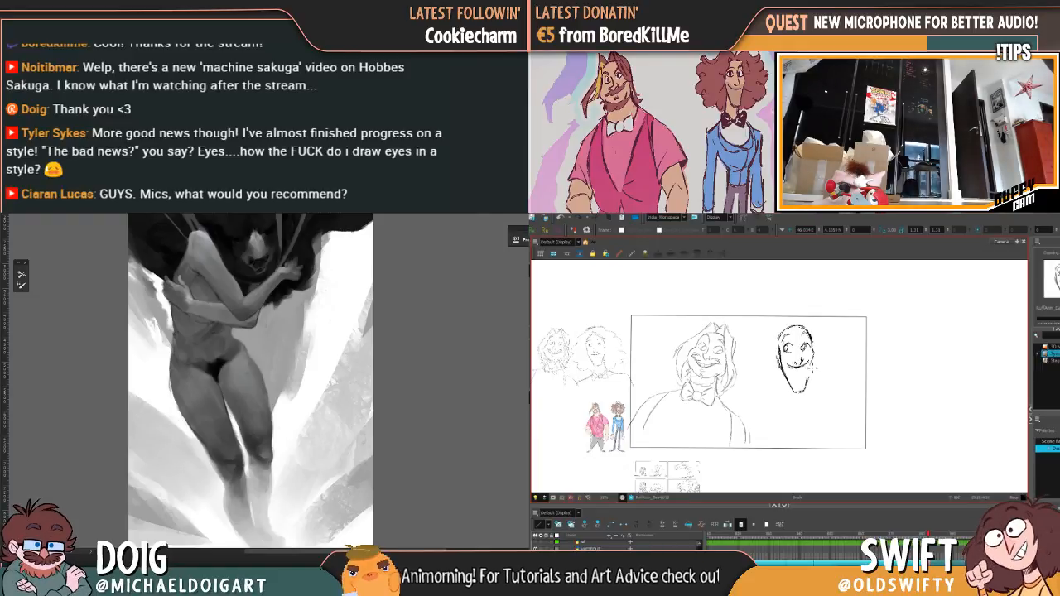
key("comma")
key("period")
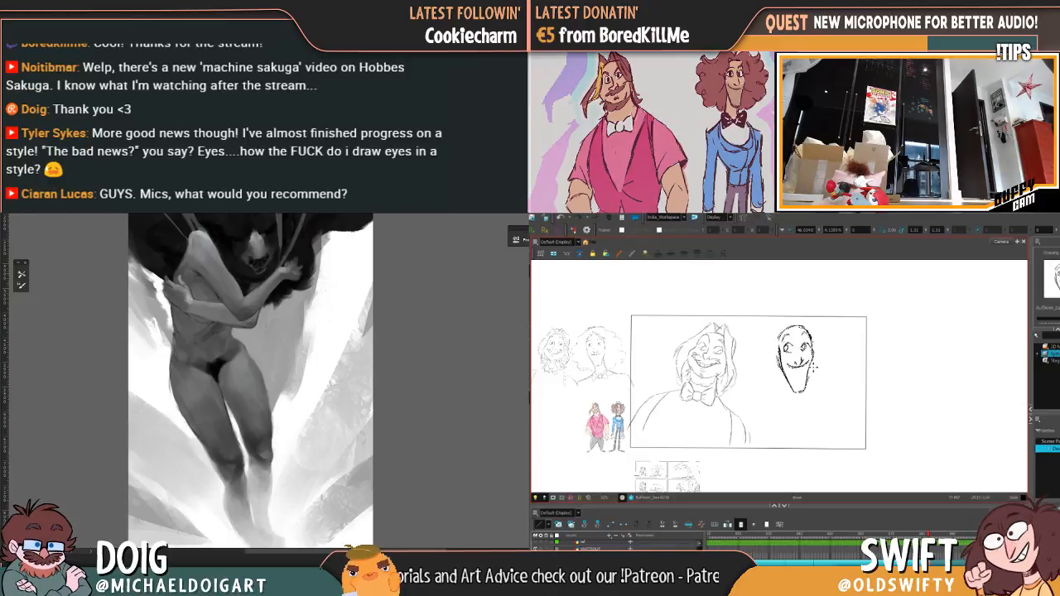
key("comma")
key("period")
key("comma")
key("period")
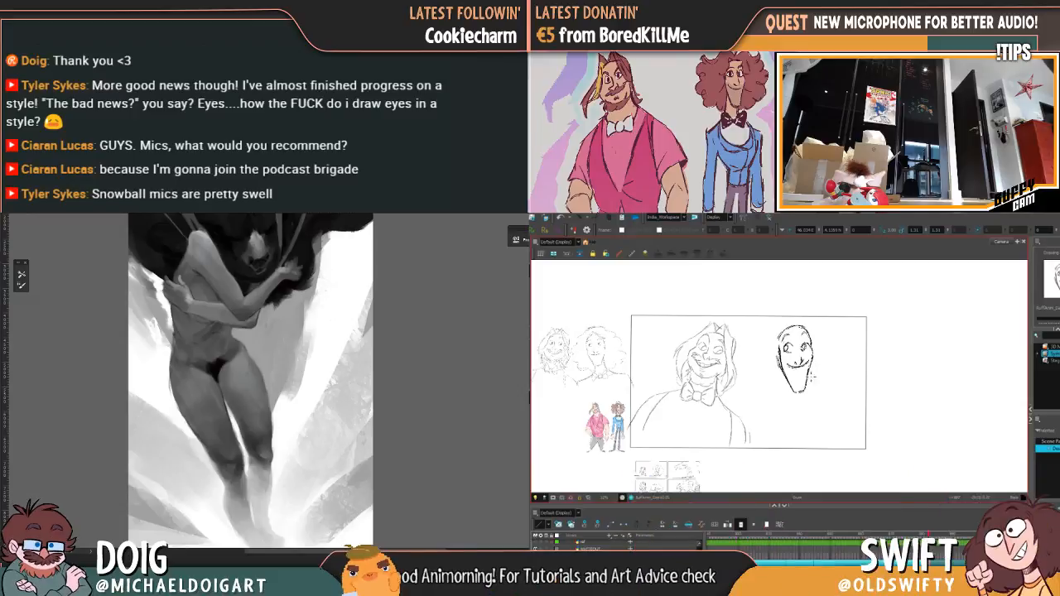
Step: Redraw the long-faced character's jaw lines and narrow chin while flipping between this drawing and the preceding pose
left_click_drag(812, 368, 807, 390)
key("f")
key("g")
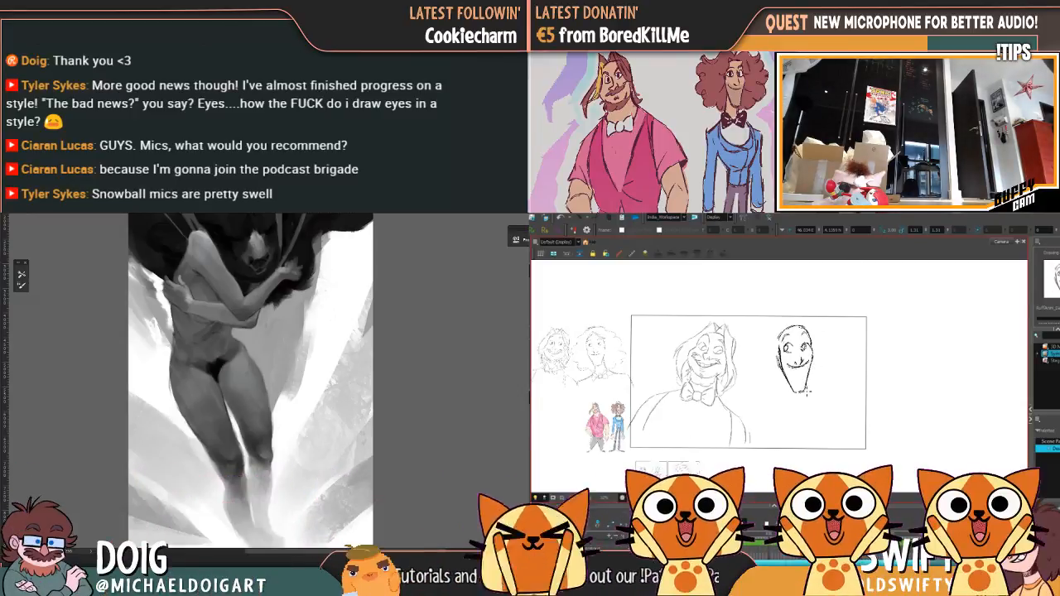
key("f")
key("g")
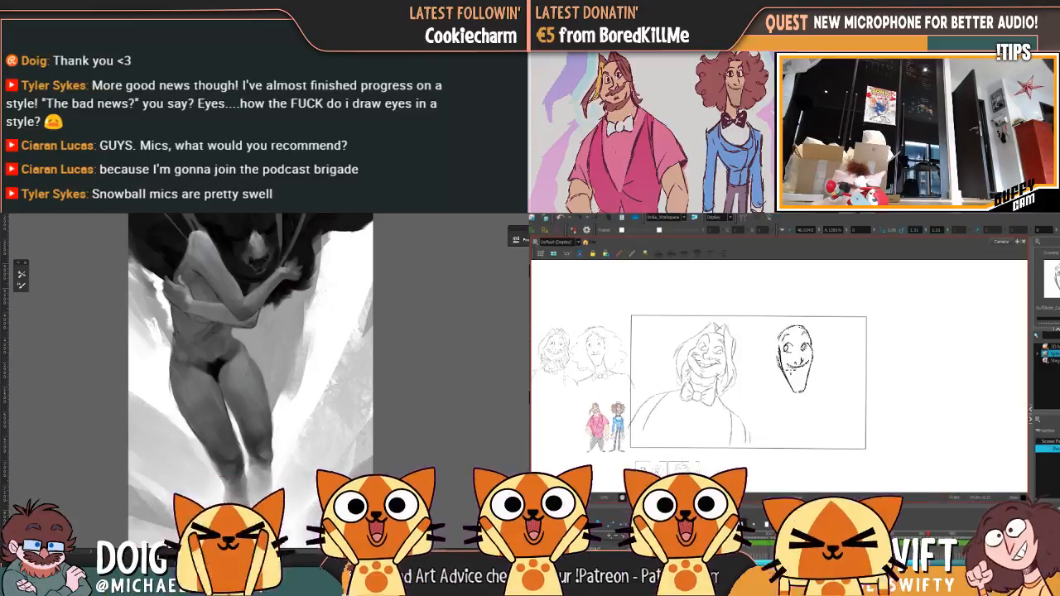
left_click_drag(781, 367, 792, 390)
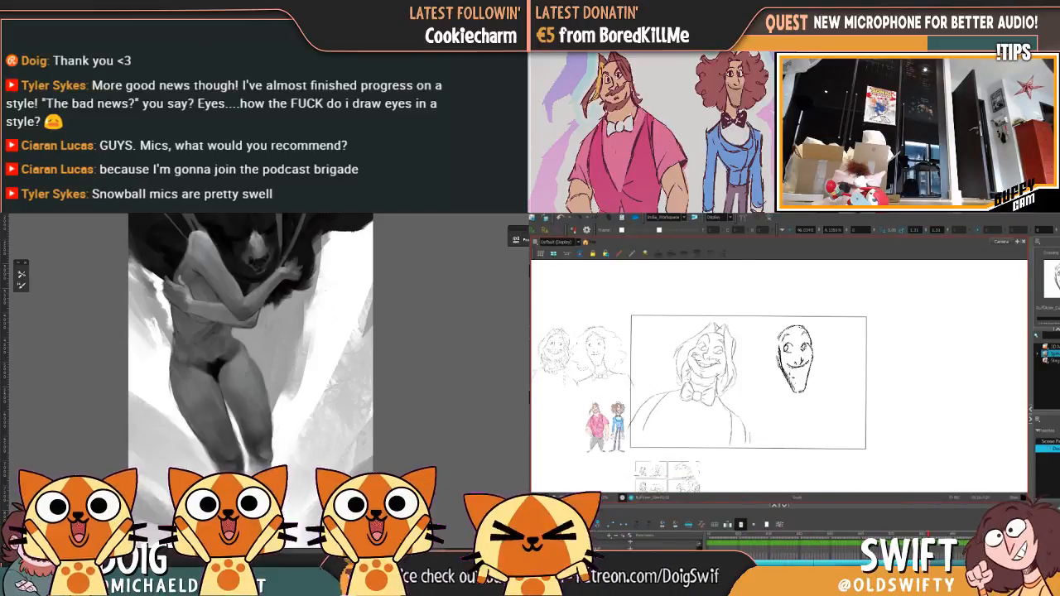
key("f")
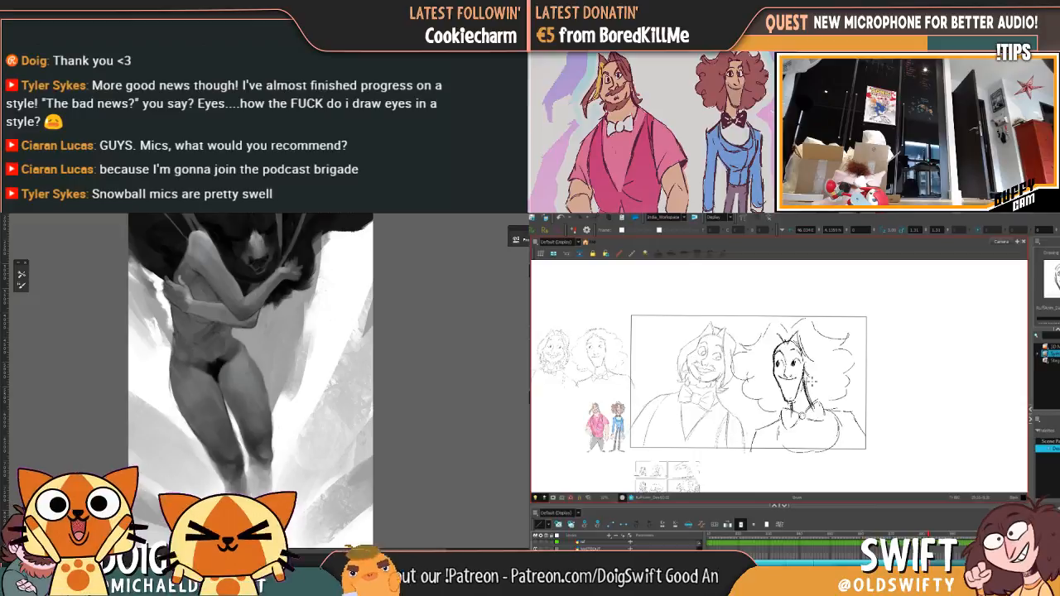
key("g")
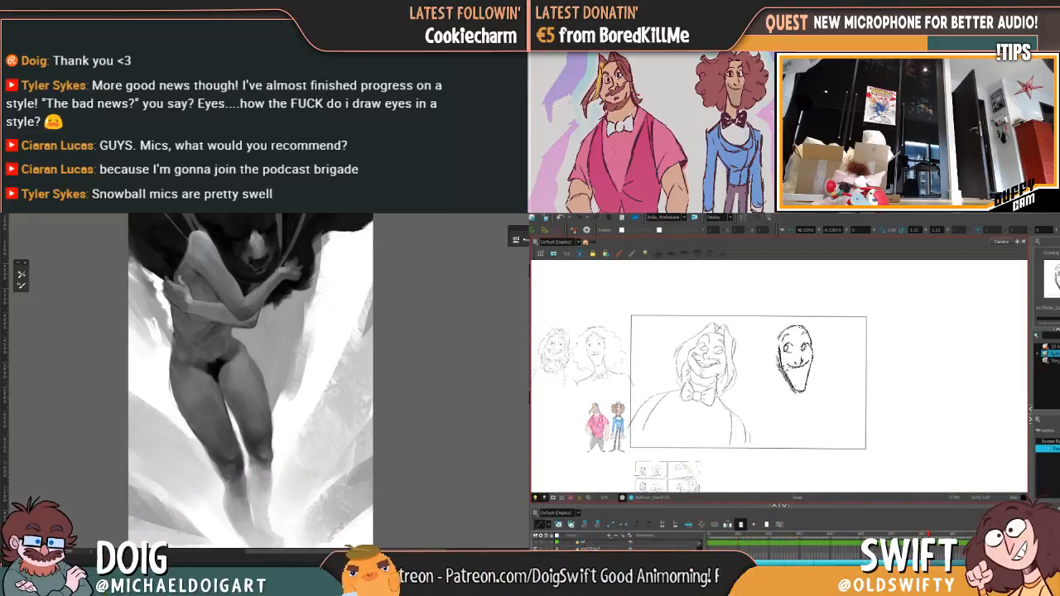
left_click_drag(792, 388, 807, 389)
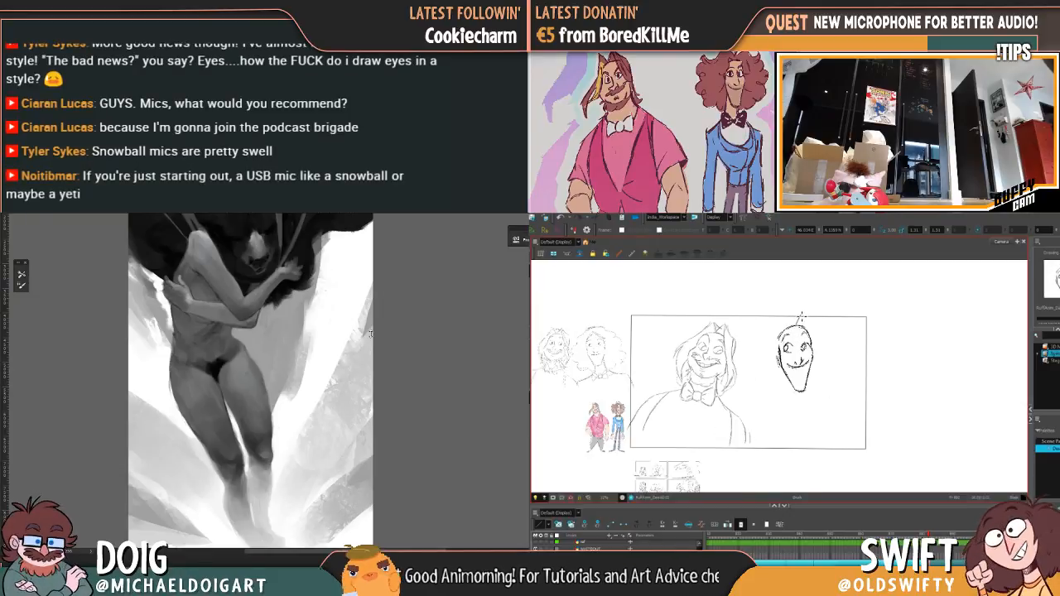
Step: Sketch spiky hair tufts on the long-faced character's crown and the first curls sweeping to the right, checking against the preceding drawing
mouse_move(800, 316)
left_mouse_down()
mouse_move(803, 307)
mouse_move(827, 335)
left_mouse_up()
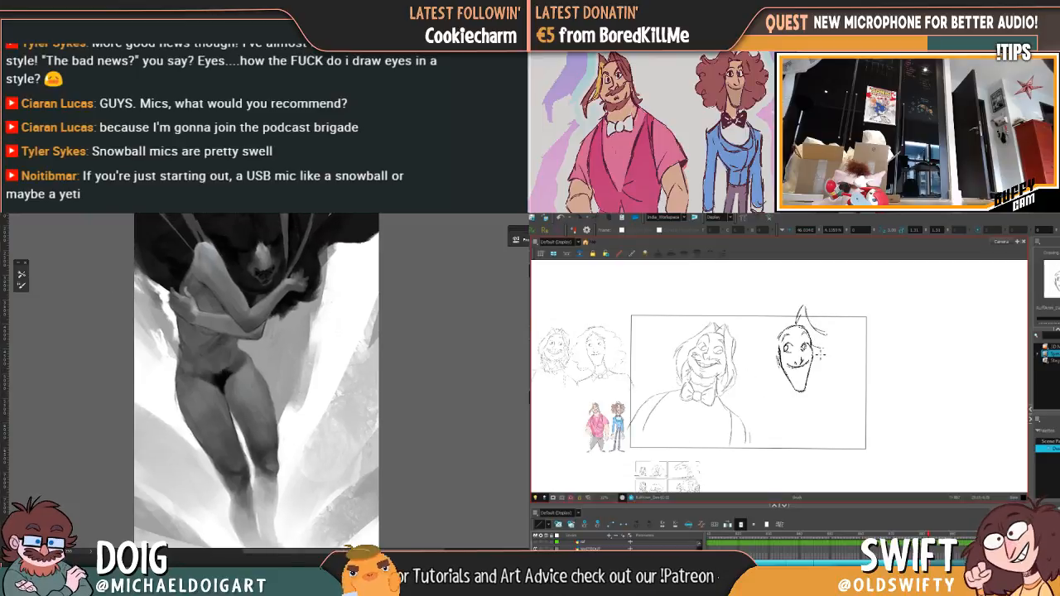
key("f")
key("g")
mouse_move(790, 314)
left_mouse_down()
mouse_move(798, 328)
mouse_move(770, 350)
mouse_move(808, 304)
mouse_move(835, 331)
left_mouse_up()
key("f")
key("g")
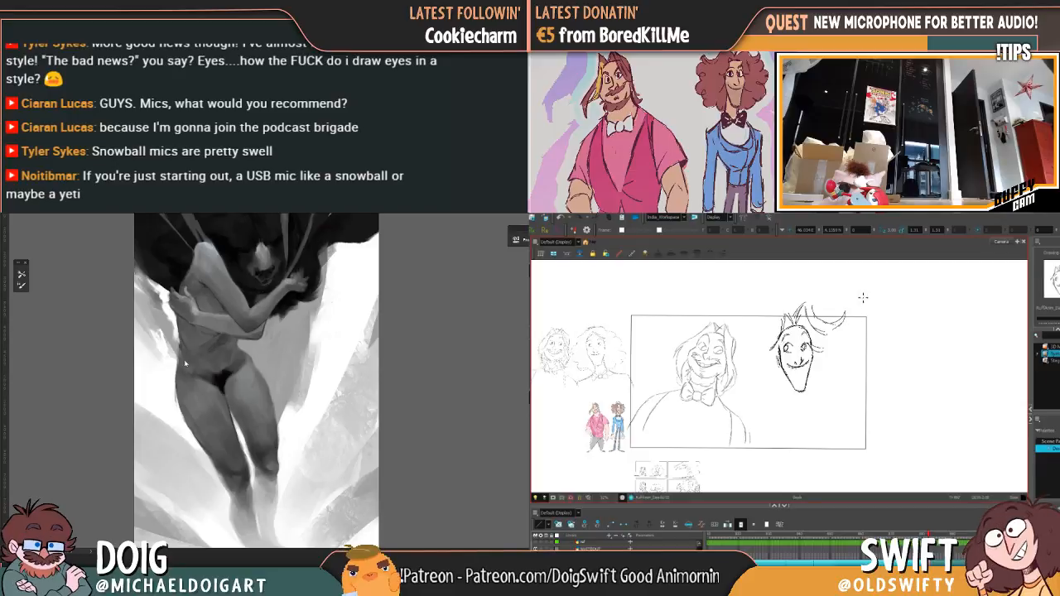
key("f")
key("g")
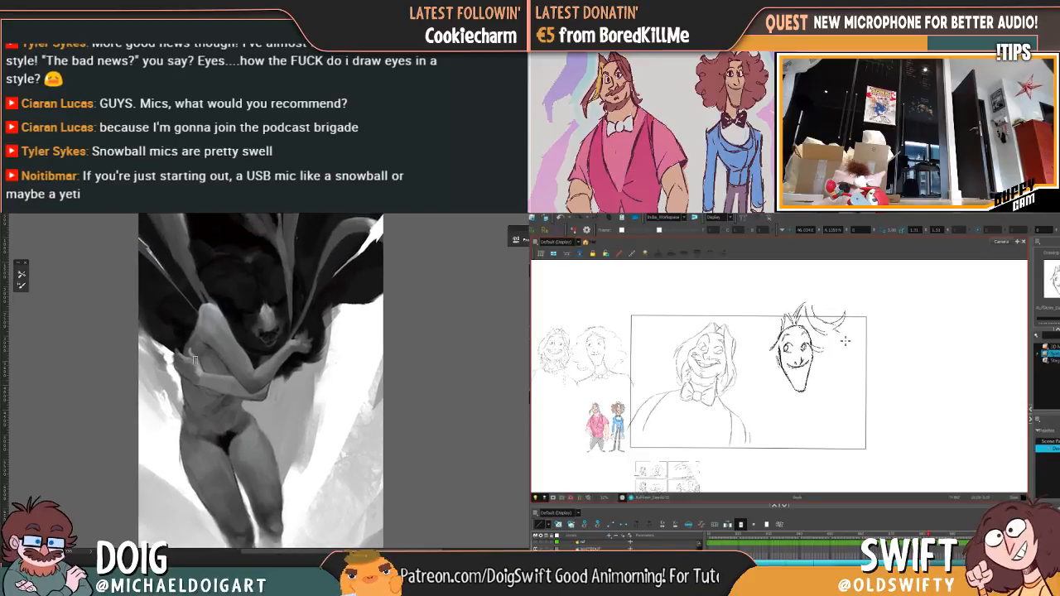
Step: Draw the scalloped outline of the curly hair down the right-hand side of the head to jaw height
key("f")
key("g")
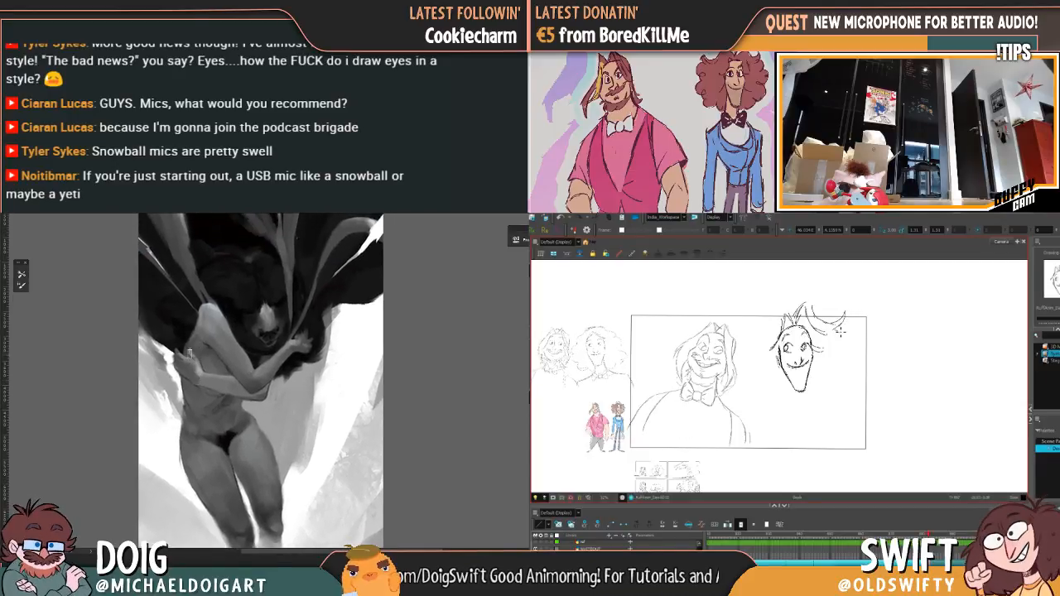
left_click_drag(843, 333, 838, 379)
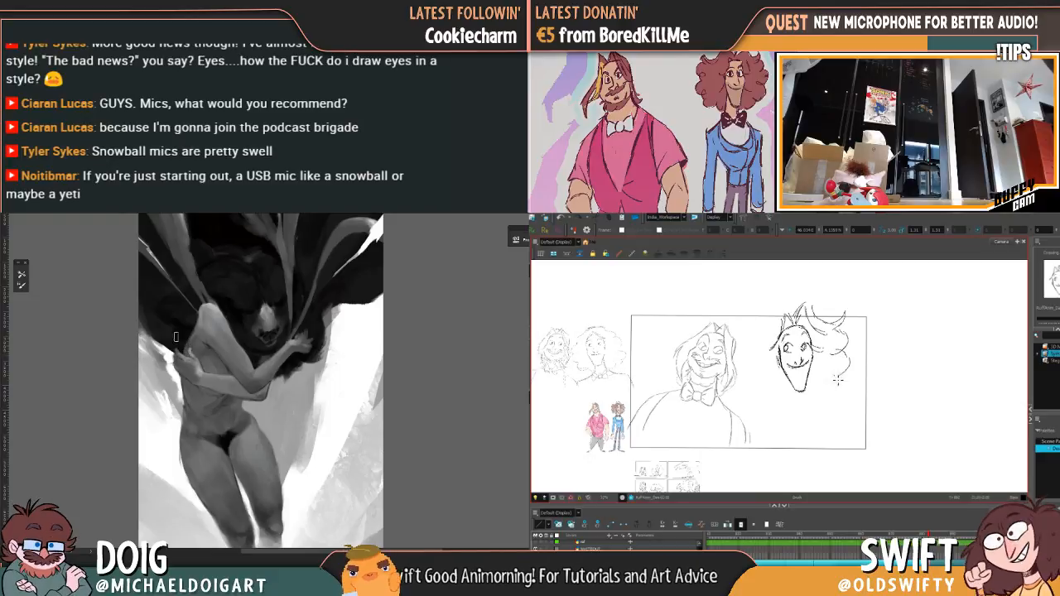
key("f")
key("g")
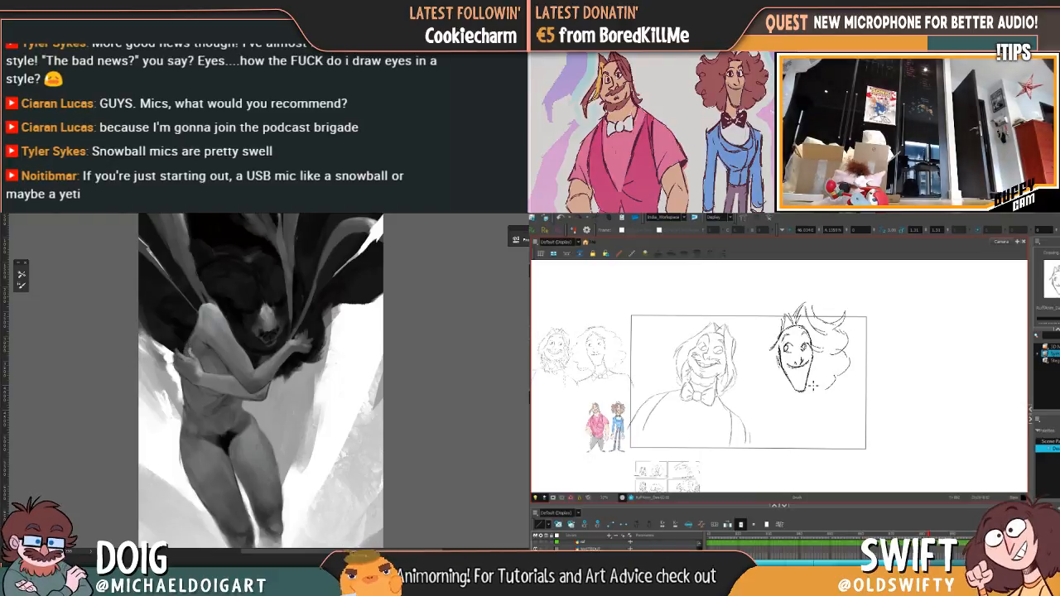
key("f")
key("g")
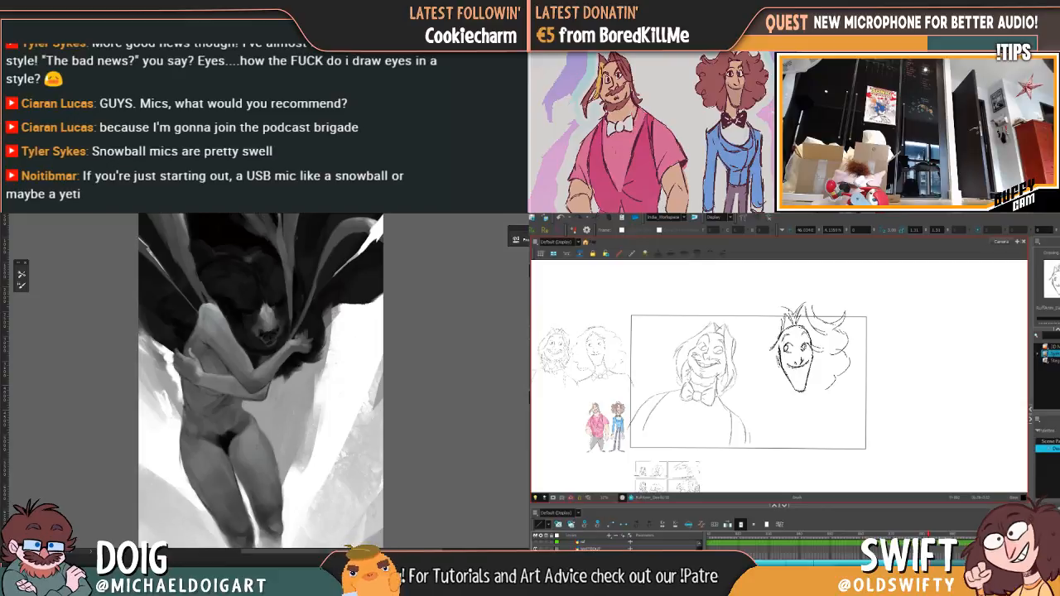
Step: Draw the curly hair's left-hand outline from the crown down to the jaw, flipping to the preceding pose for reference
key("f")
key("g")
key("f")
key("g")
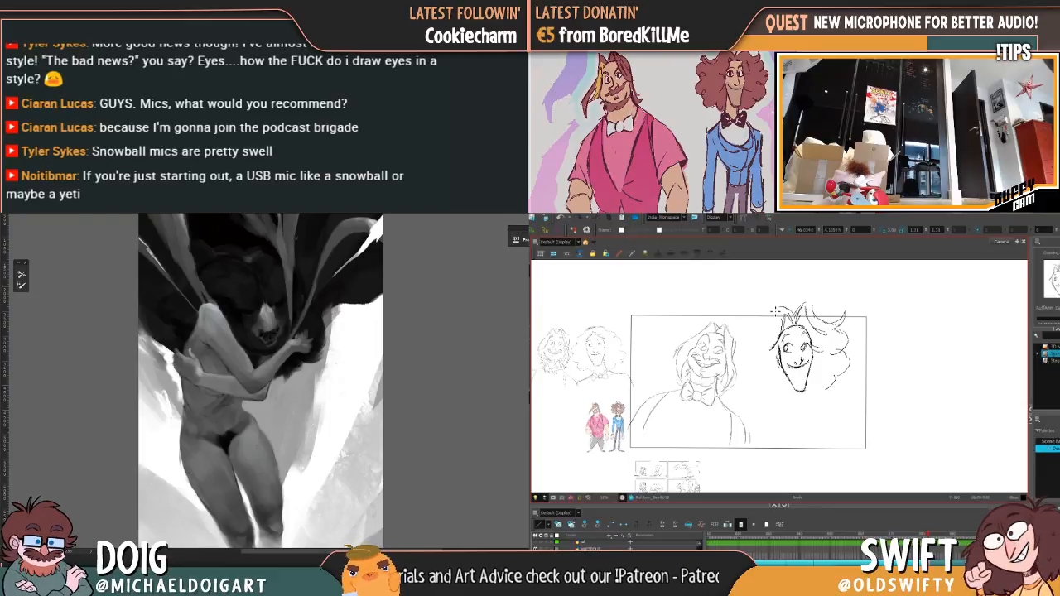
key("f")
key("g")
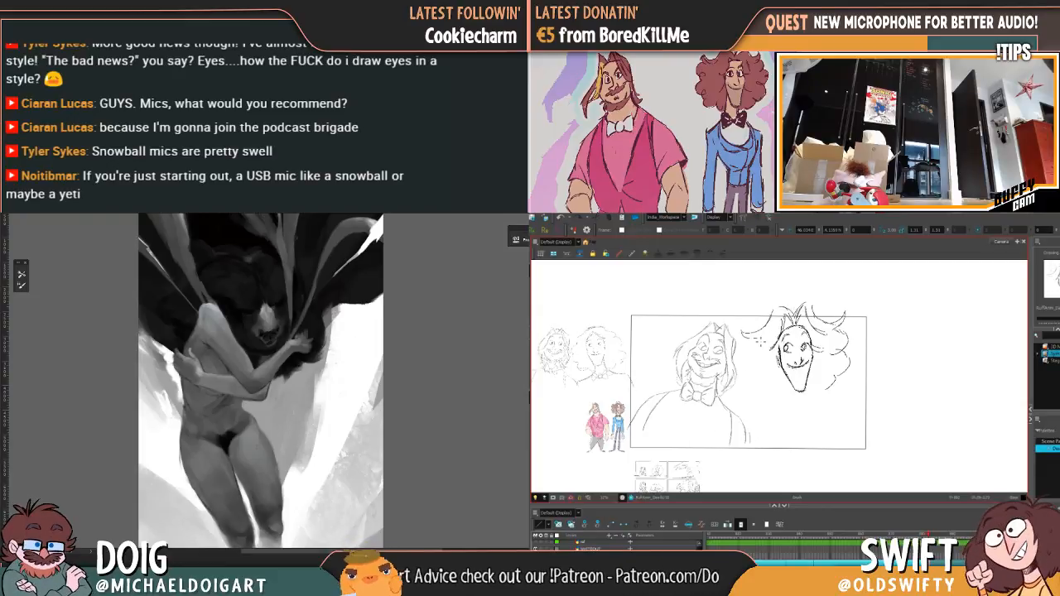
key("f")
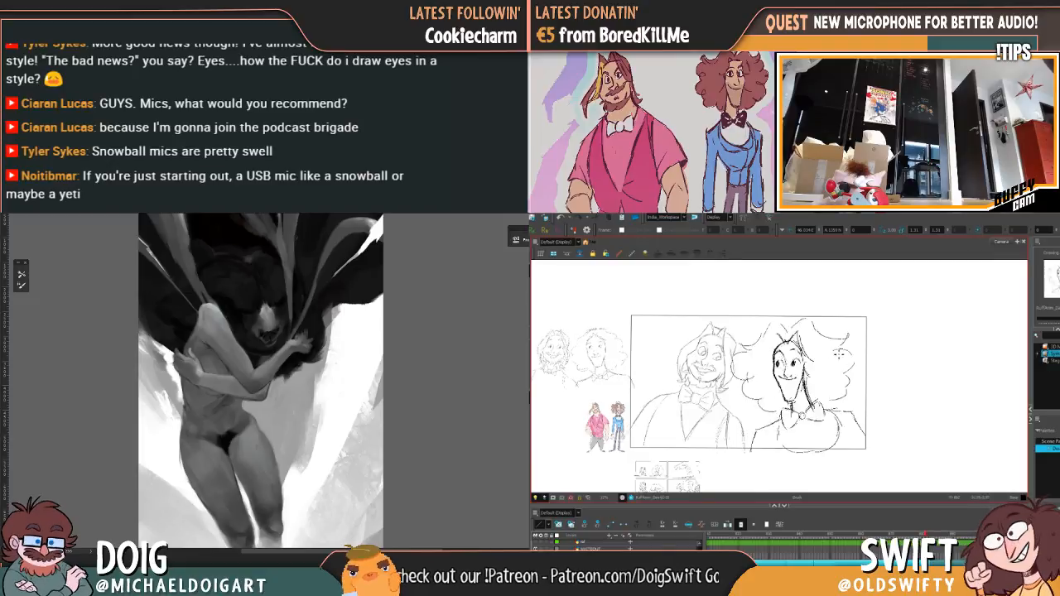
key("g")
key("f")
key("g")
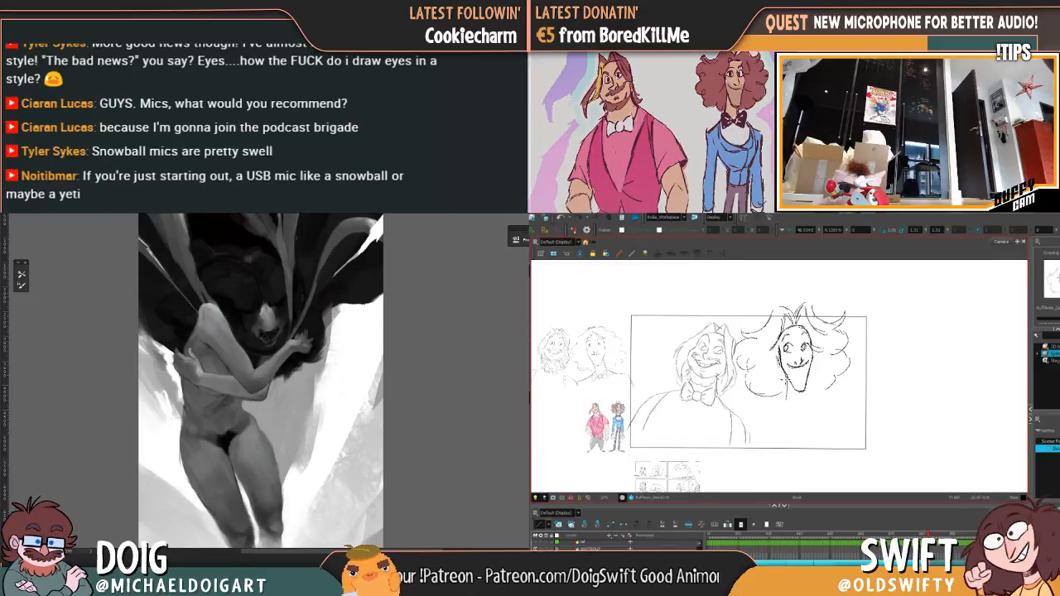
Step: Sketch the long-faced character's neck and curved collar line below the chin, comparing them with the preceding drawing
mouse_move(787, 384)
left_mouse_down()
mouse_move(787, 404)
mouse_move(812, 403)
left_mouse_up()
key("f")
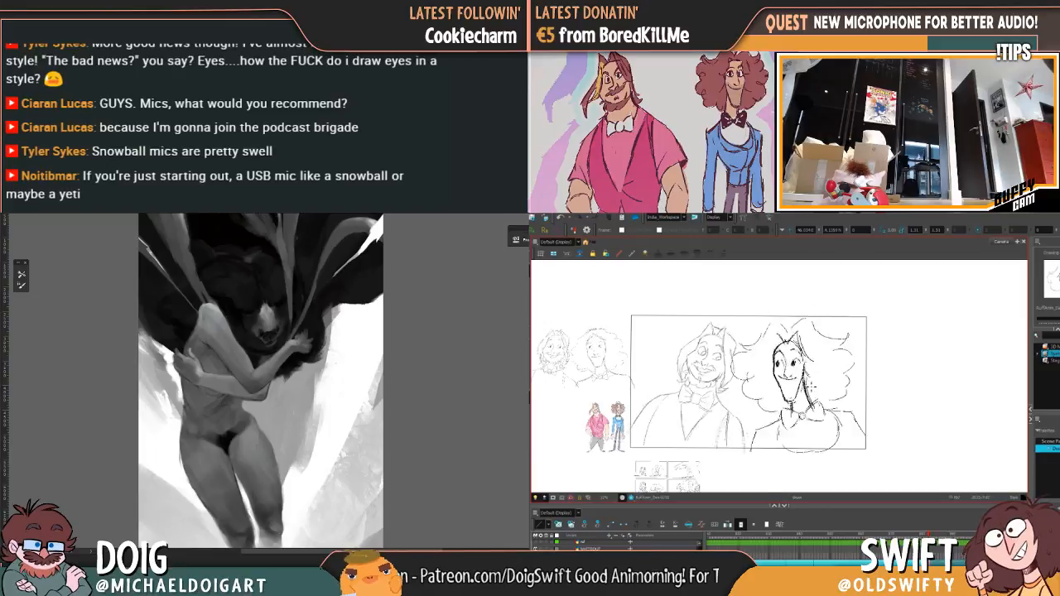
key("g")
key("f")
key("g")
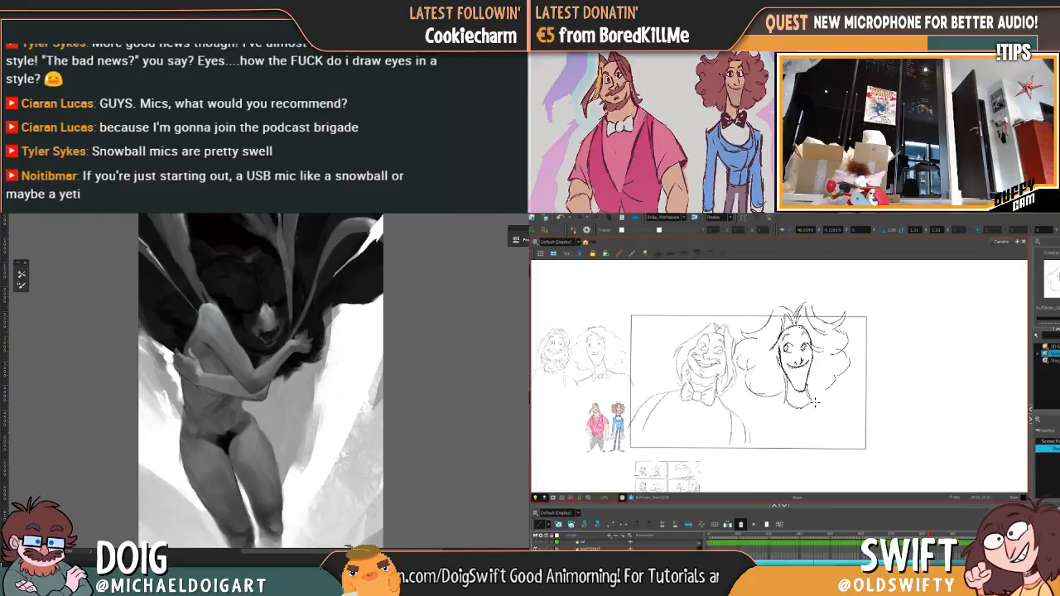
key("f")
key("g")
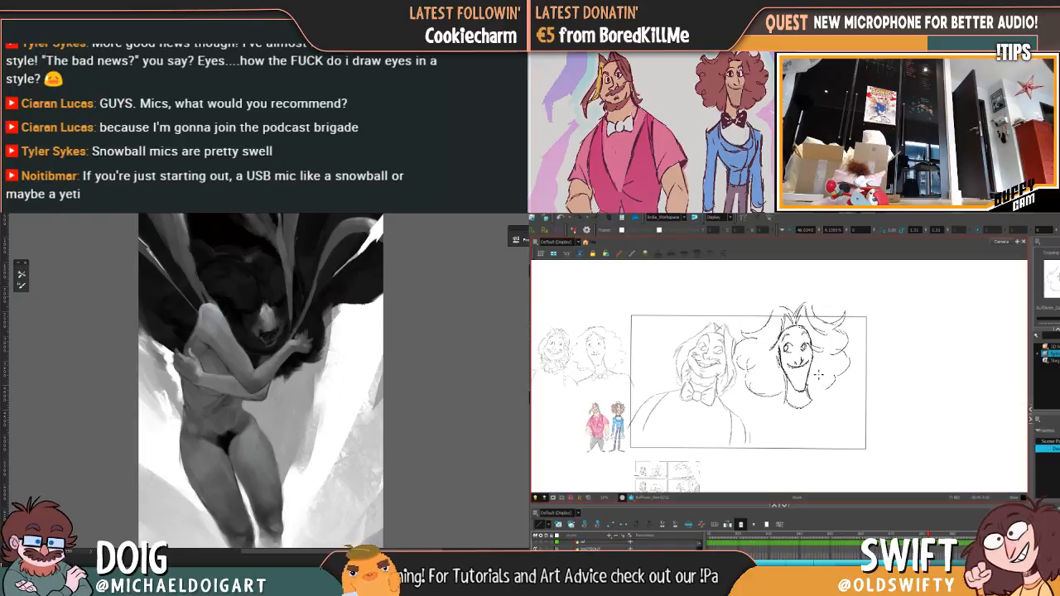
Step: Draw the bow tie's small round knot under the collar and its right-hand loop, matching the preceding drawing
key("f")
key("g")
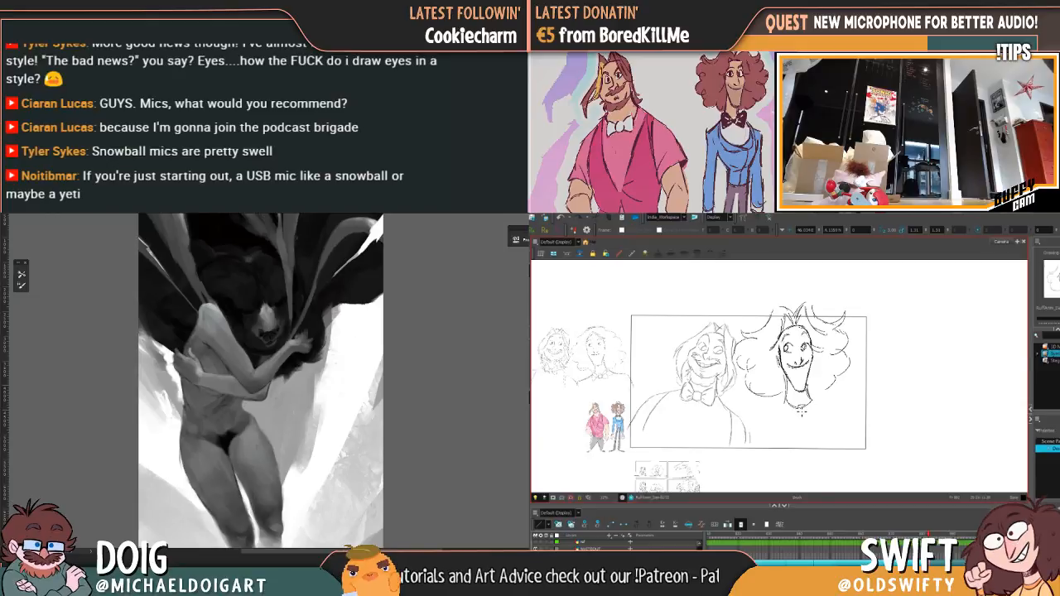
key("f")
key("g")
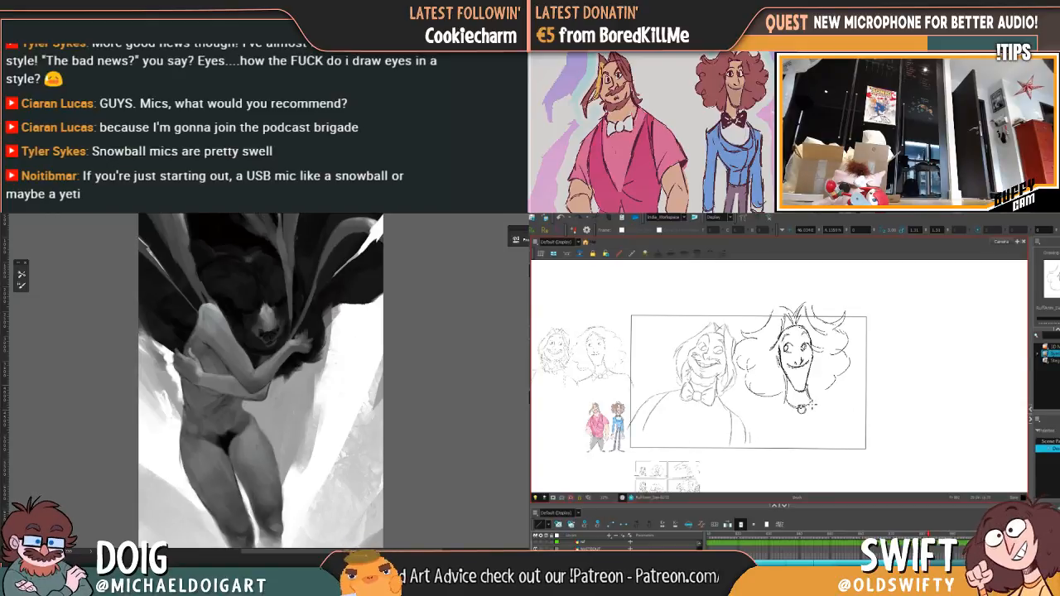
left_click_drag(807, 405, 821, 392)
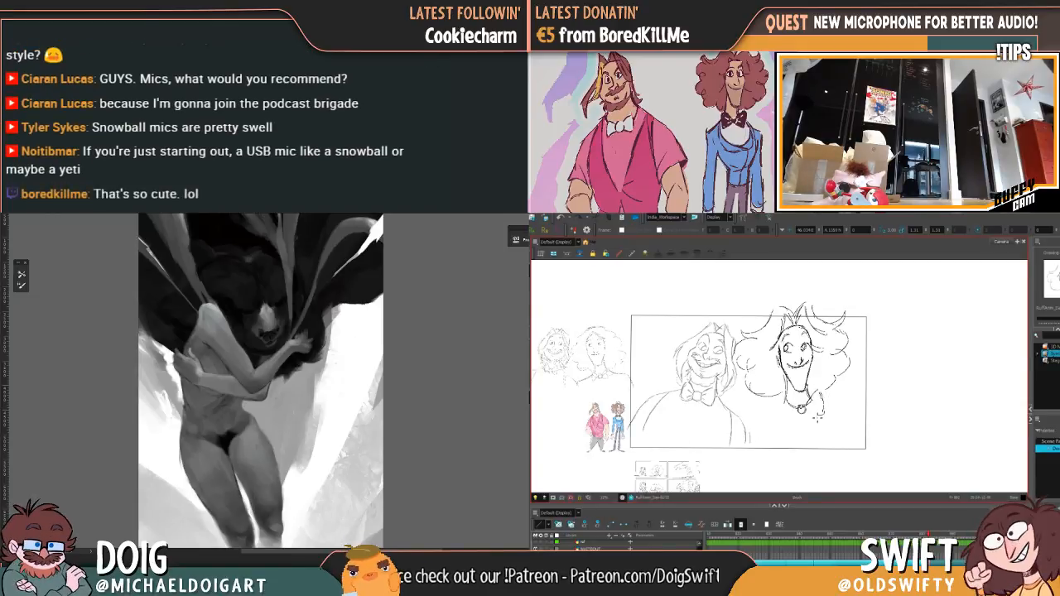
key("f")
key("g")
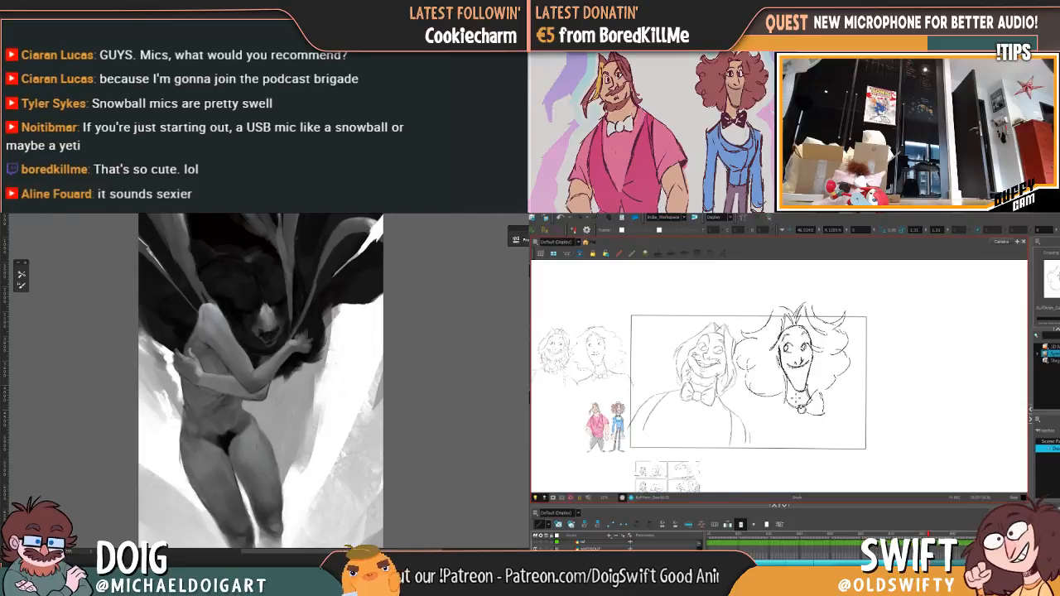
Step: Sketch the left-hand edge of the collar beside the bow-tie knot and check it against the preceding pose
key("f")
key("g")
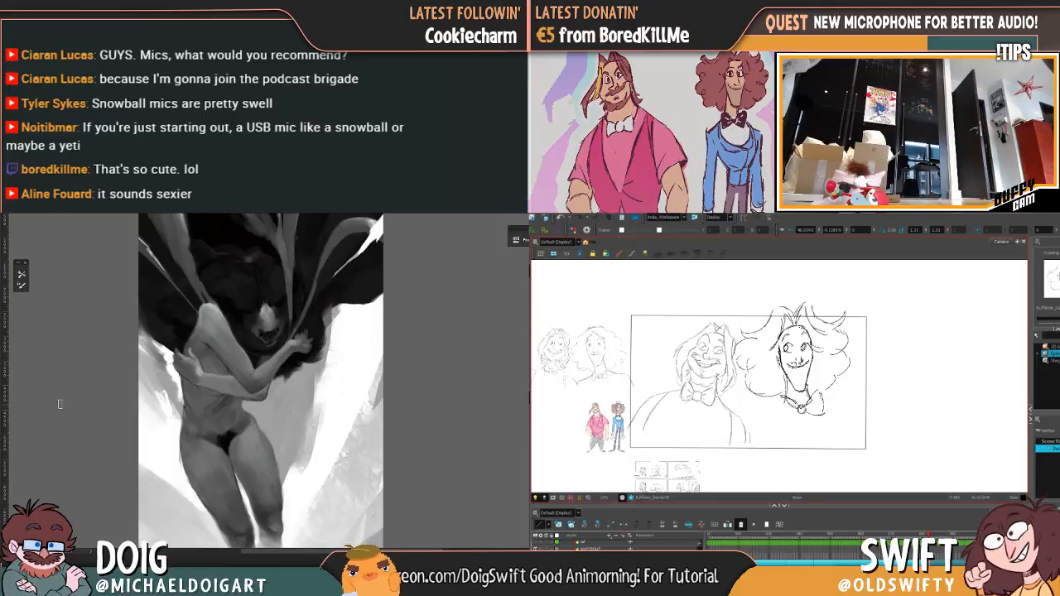
mouse_move(781, 397)
left_mouse_down()
mouse_move(780, 417)
mouse_move(797, 410)
left_mouse_up()
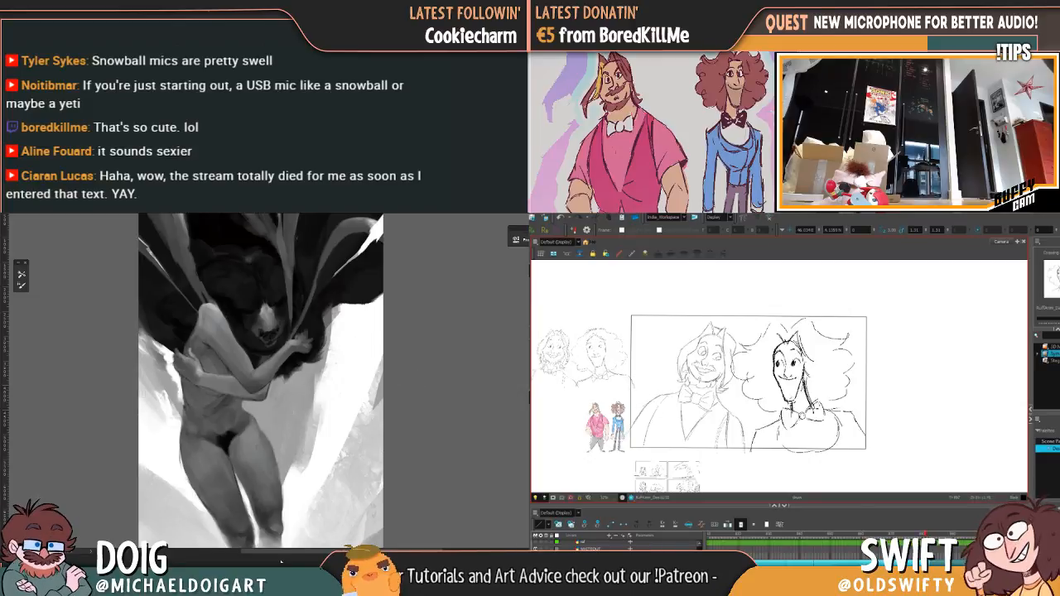
Step: Draw the curly-haired character's right-hand arm line from the shoulder down to the frame's lower edge, comparing it with the preceding drawing
mouse_move(235, 553)
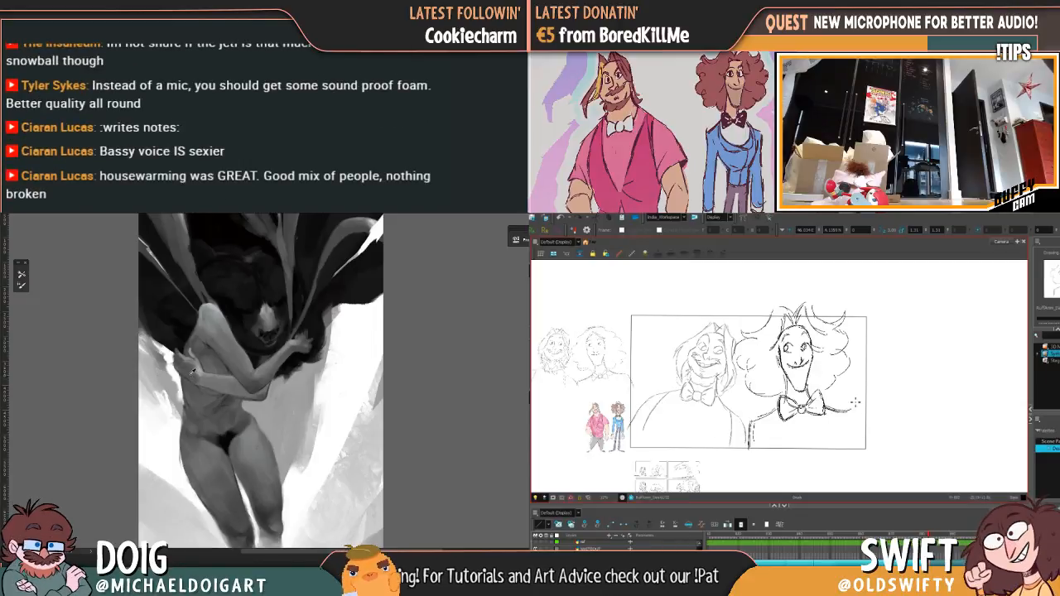
key("f")
key("g")
left_click_drag(848, 413, 861, 448)
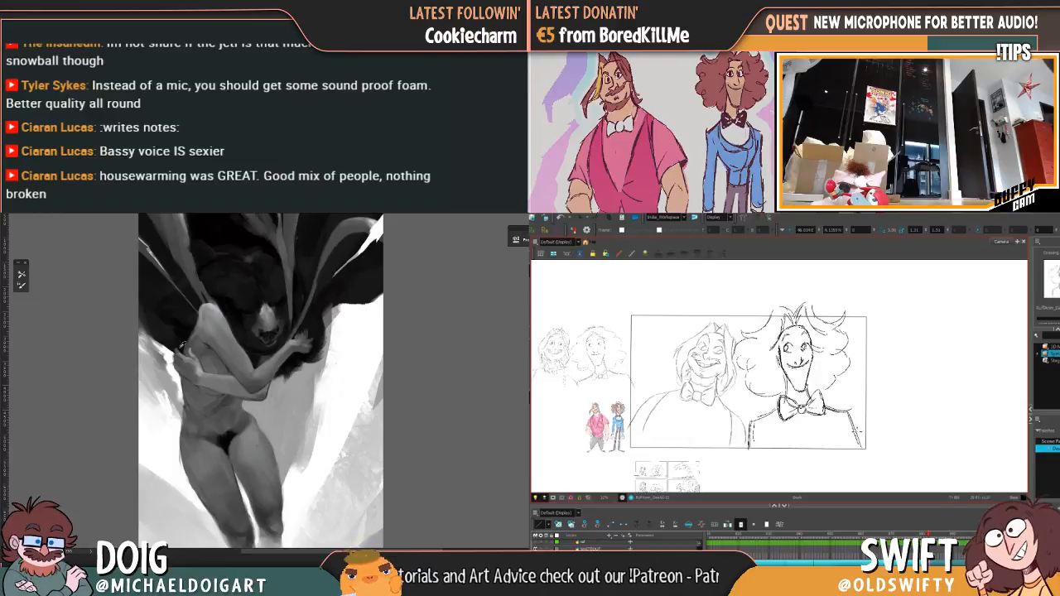
key("f")
key("g")
key("f")
key("g")
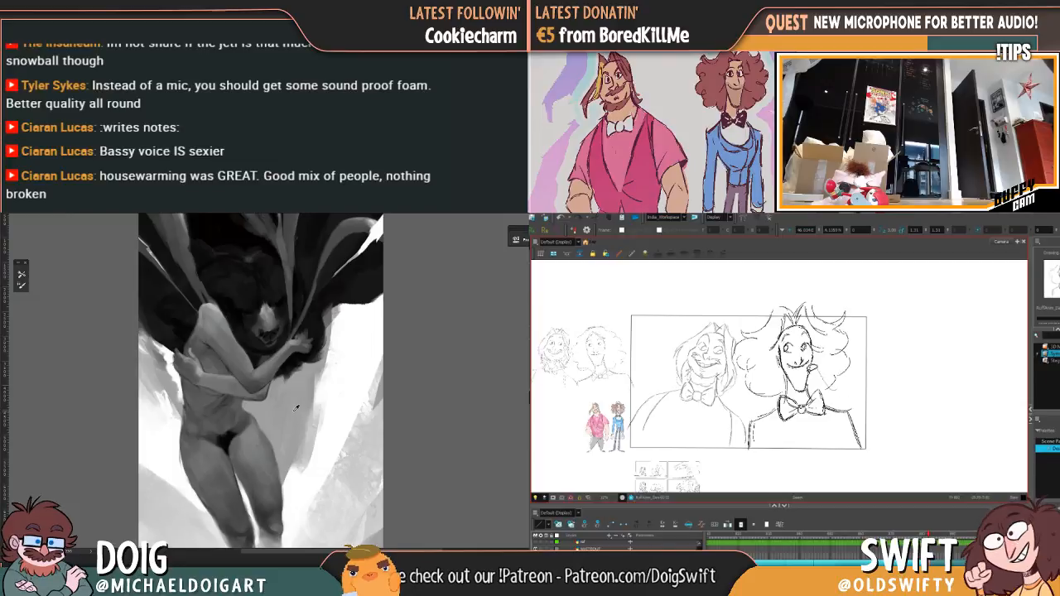
mouse_move(784, 378)
left_mouse_down()
mouse_move(750, 391)
mouse_move(734, 356)
mouse_move(866, 361)
mouse_move(839, 363)
left_mouse_up()
left_click_drag(849, 300, 847, 302)
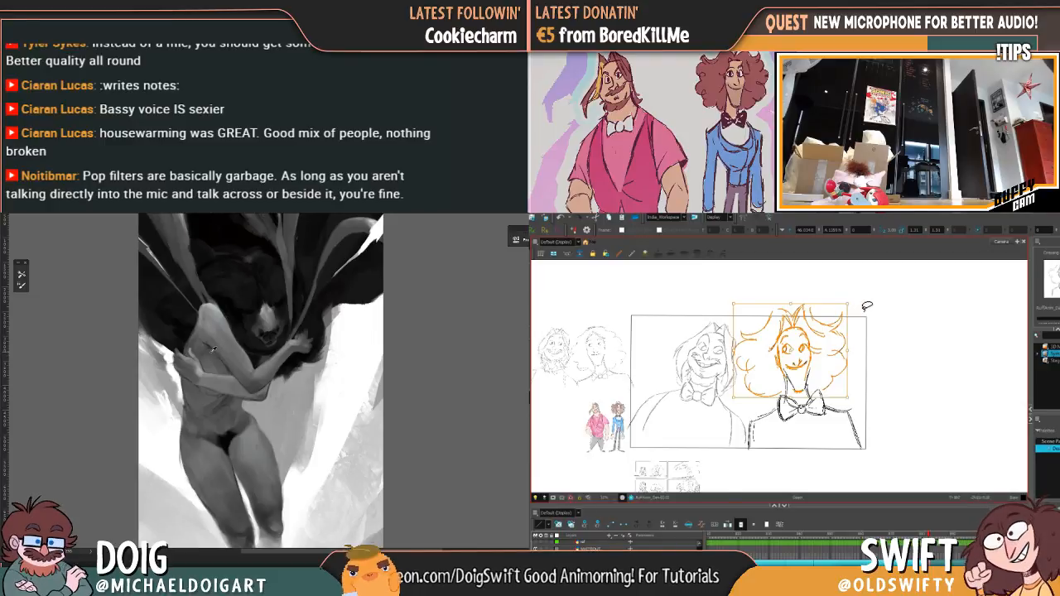
key("ctrl+z")
Step: Select the curly-haired character's head and hair without the bow tie and body, and tilt the selection slightly
mouse_move(870, 342)
left_mouse_down()
mouse_move(844, 385)
mouse_move(795, 386)
left_mouse_up()
mouse_move(779, 385)
left_mouse_down()
mouse_move(752, 387)
mouse_move(757, 299)
mouse_move(882, 337)
mouse_move(874, 349)
left_mouse_up()
left_click_drag(241, 358, 249, 334)
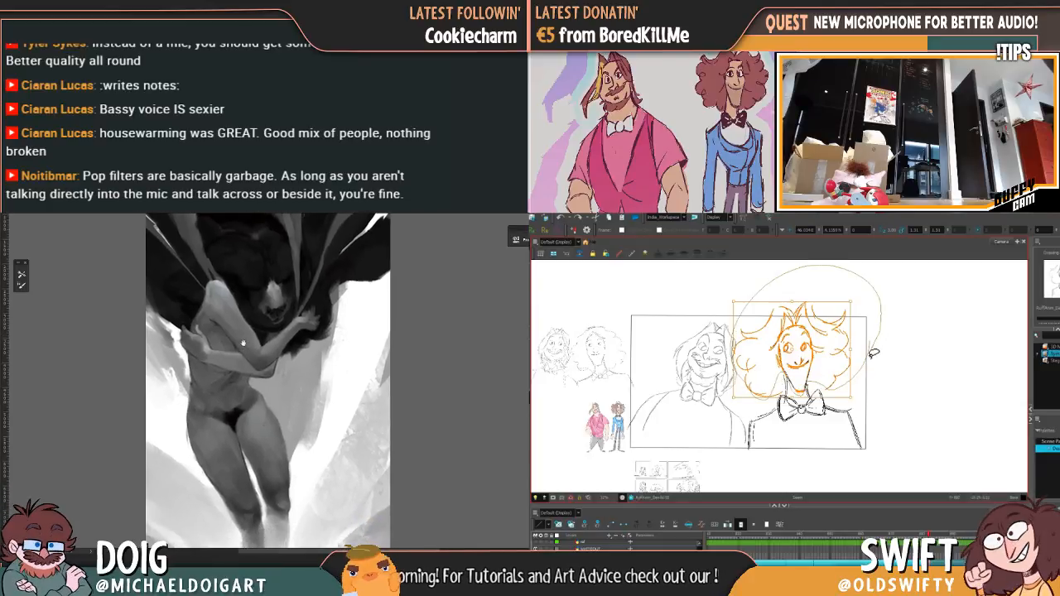
left_click_drag(872, 356, 873, 360)
left_click_drag(849, 304, 844, 308)
key("ctrl+plus")
key("ctrl+plus")
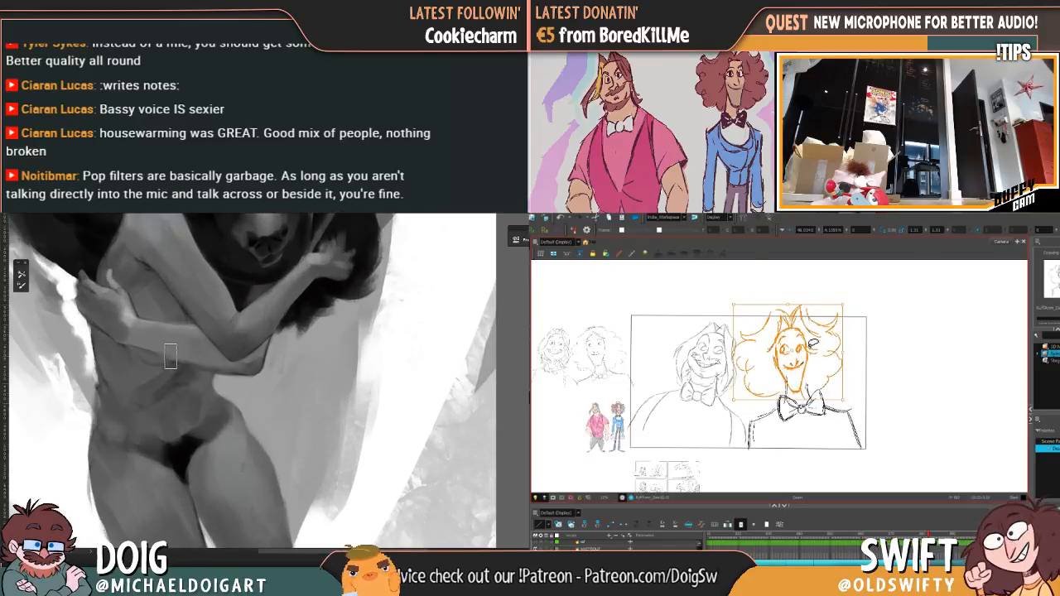
Step: Shift the selected head and hair slightly to the right above the bow tie and compare with the neighbouring drawing
left_click_drag(807, 356, 803, 352)
left_click_drag(169, 375, 184, 381)
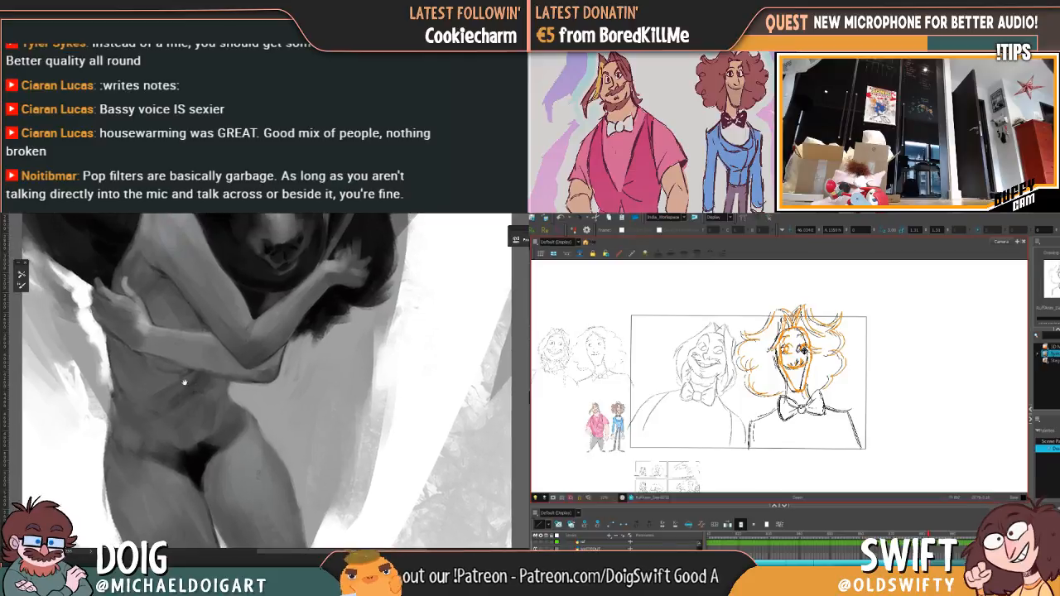
left_click_drag(804, 351, 803, 351)
left_click_drag(184, 382, 196, 400)
left_click_drag(803, 351, 804, 351)
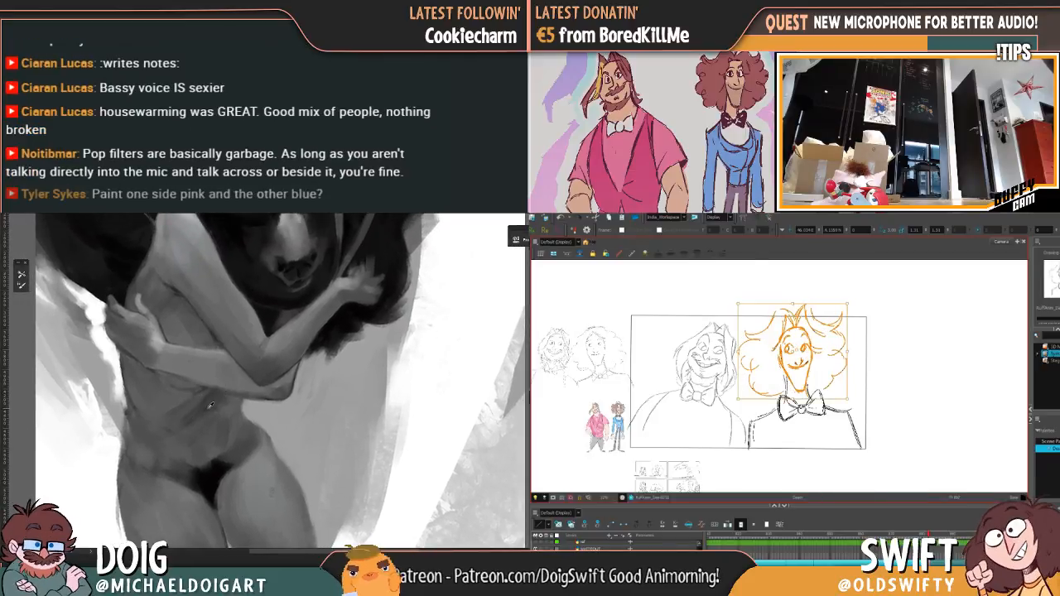
key("comma")
key("period")
left_click(210, 479, "alt")
key("comma")
key("period")
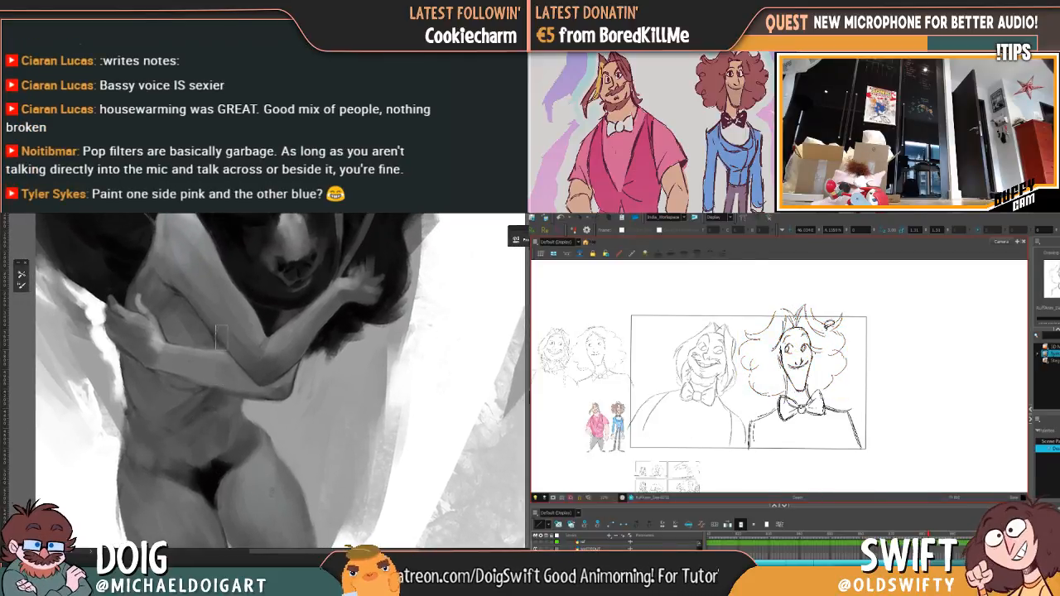
Step: Select the hair's lower right-hand curl strokes and nudge them slightly inward, flipping between drawings to check the movement
left_click(845, 372)
left_click_drag(845, 371, 842, 375)
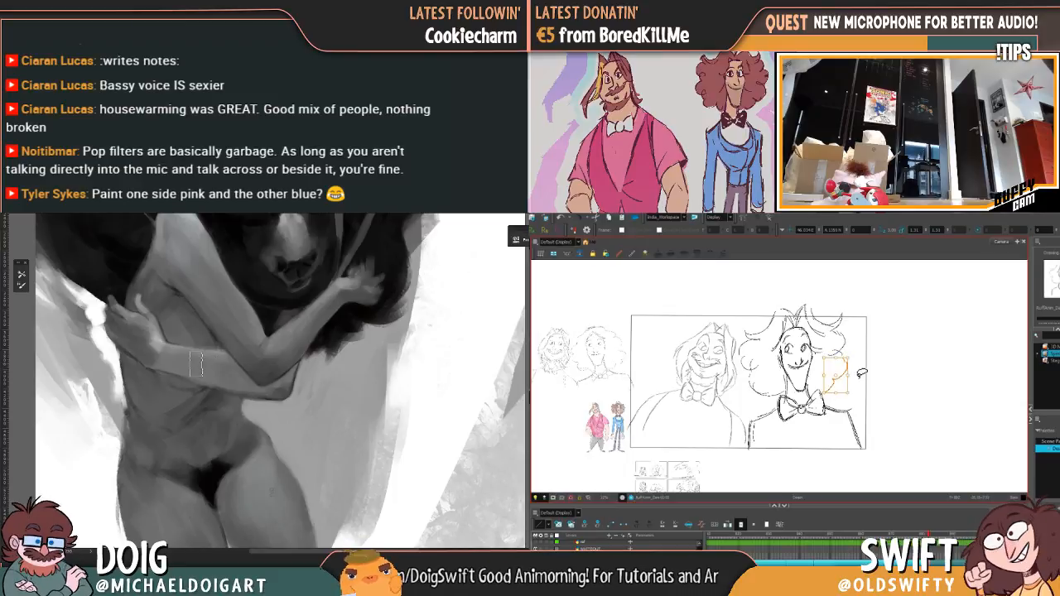
key("comma")
key("period")
key("comma")
key("period")
key("comma")
key("period")
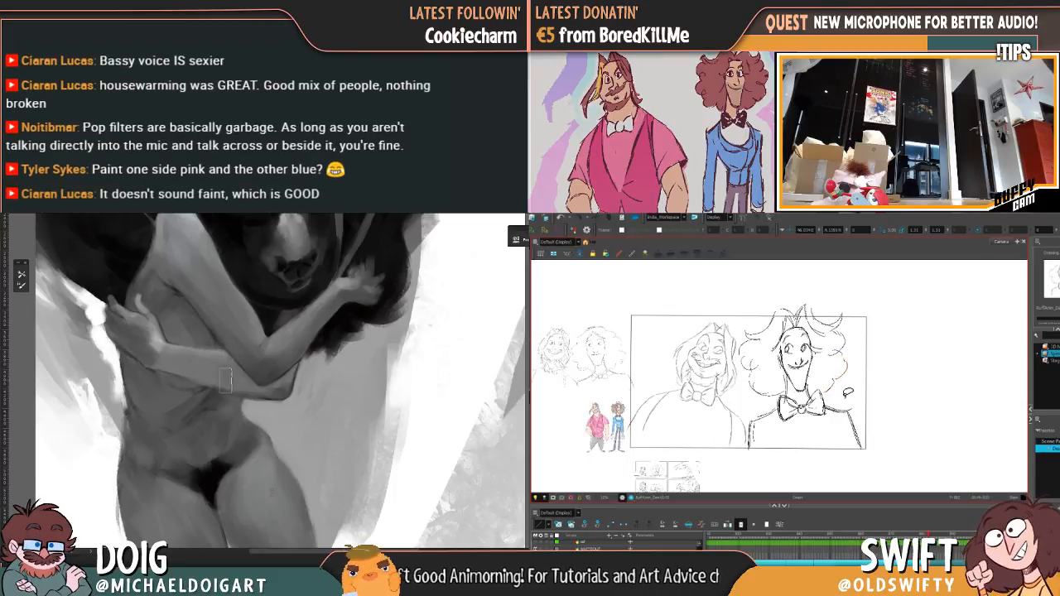
key("comma")
key("period")
key("comma")
key("period")
Step: Reselect the head and hair, adjust their tilt slightly, and check them against the preceding pose
mouse_move(844, 389)
left_mouse_down()
mouse_move(813, 377)
mouse_move(800, 390)
mouse_move(787, 371)
mouse_move(768, 391)
mouse_move(796, 279)
mouse_move(845, 391)
mouse_move(808, 377)
mouse_move(802, 390)
mouse_move(794, 376)
mouse_move(778, 389)
mouse_move(745, 388)
left_mouse_up()
key("ctrl+minus")
left_click_drag(846, 305, 846, 315)
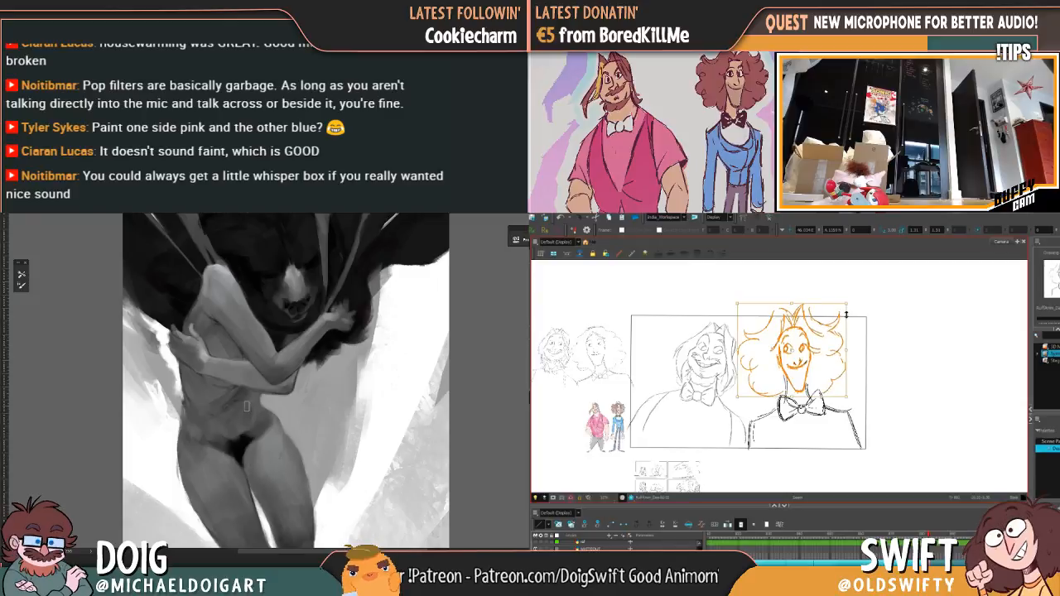
key("f")
key("g")
key("f")
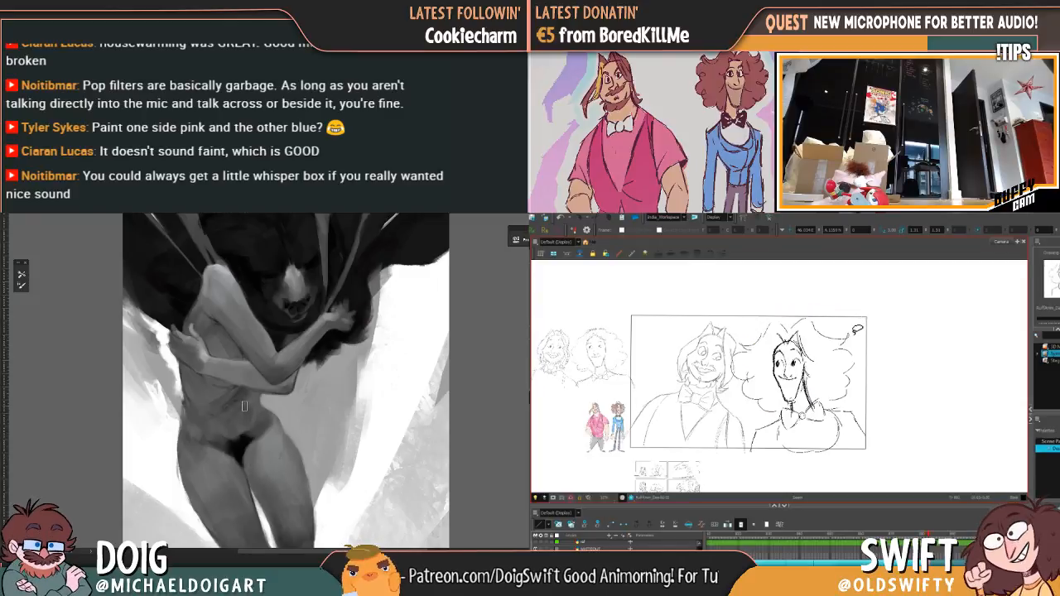
key("g")
key("f")
key("g")
Step: Lower the curly-haired character's head and hair slightly, refine their tilt, and compare with the neighbouring drawing
mouse_move(847, 378)
left_mouse_down()
mouse_move(801, 409)
mouse_move(798, 371)
mouse_move(784, 367)
mouse_move(774, 399)
mouse_move(728, 369)
mouse_move(752, 288)
mouse_move(859, 282)
mouse_move(864, 374)
left_mouse_up()
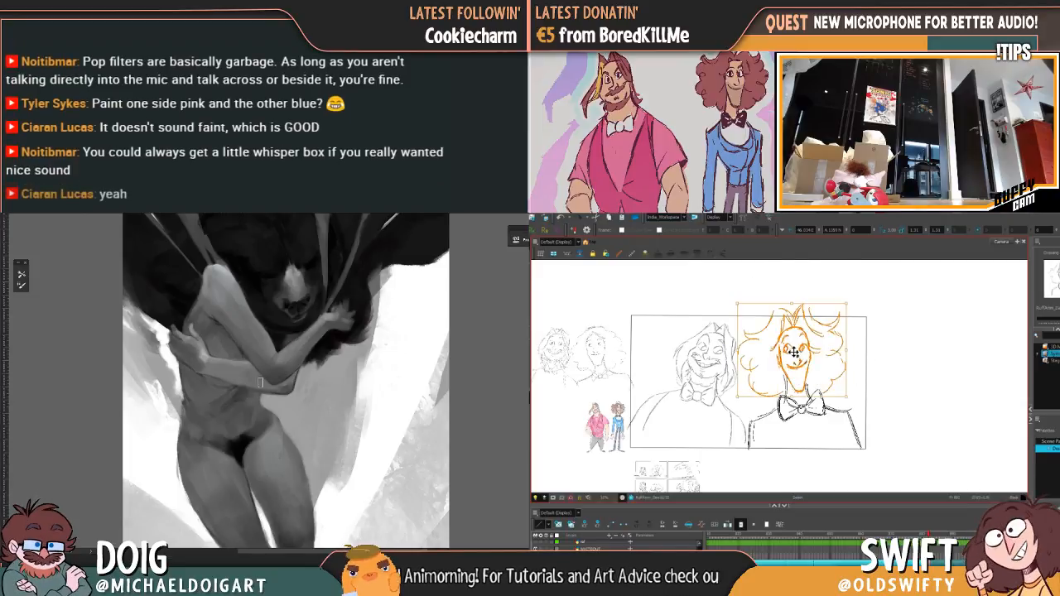
left_click_drag(793, 355, 795, 357)
left_click_drag(852, 304, 846, 305)
key("comma")
key("period")
key("comma")
key("period")
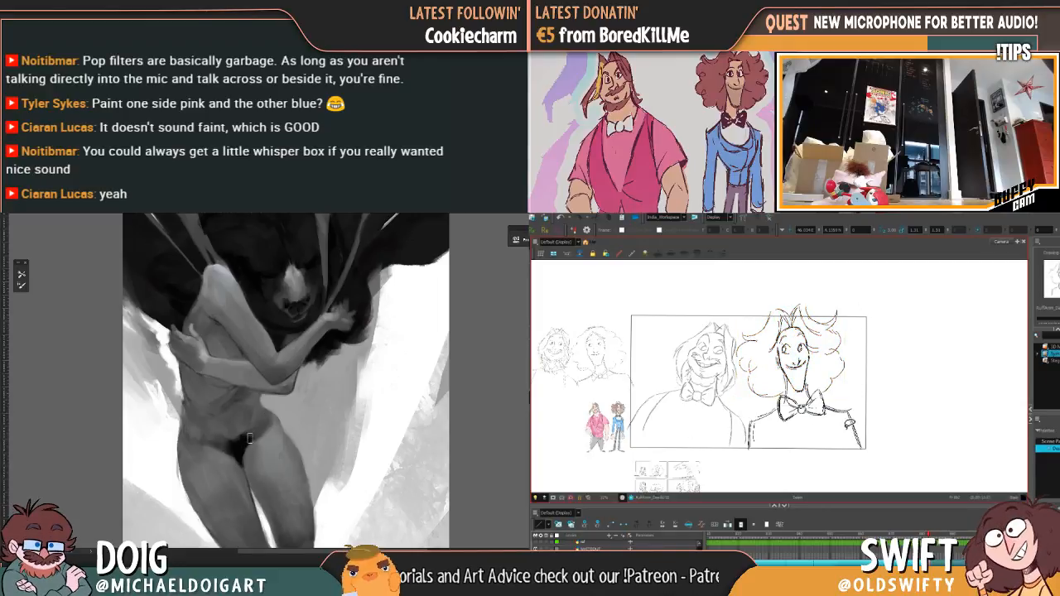
left_click_drag(824, 479, 827, 259)
left_click_drag(833, 304, 828, 304)
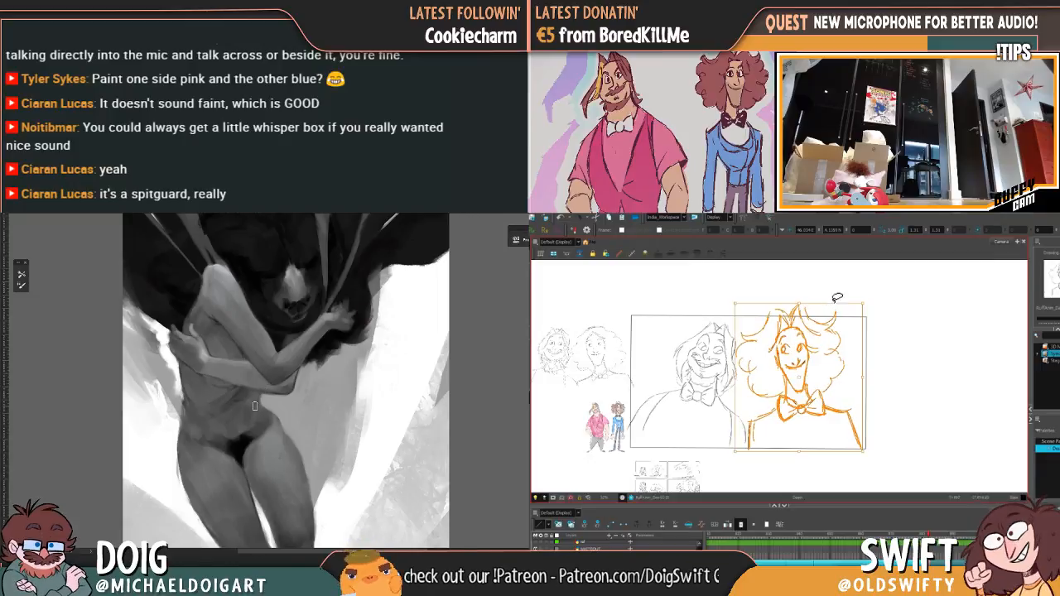
left_click(844, 296)
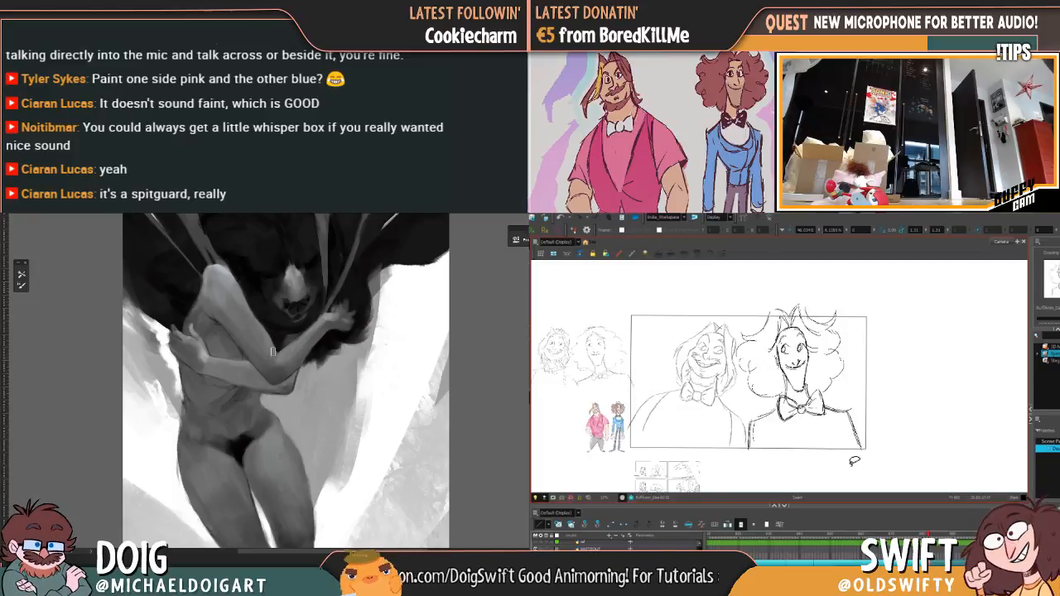
Step: Select only the head and hair and tilt them slightly toward the grinning bearded character
left_click_drag(273, 348, 266, 396)
mouse_move(844, 388)
left_mouse_down()
mouse_move(787, 397)
mouse_move(727, 338)
mouse_move(841, 387)
left_mouse_up()
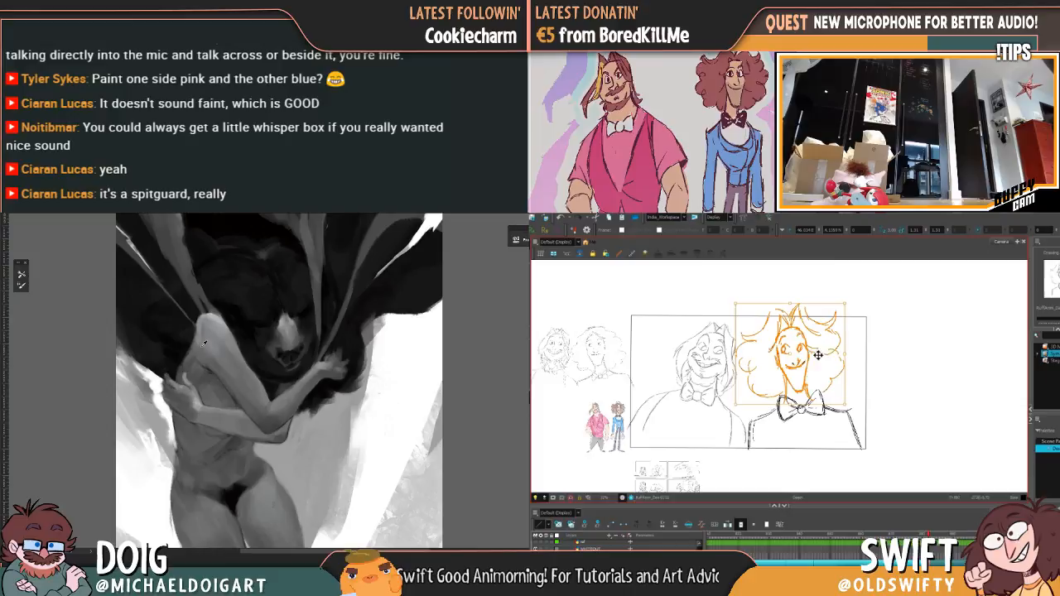
left_click(864, 306)
mouse_move(234, 503)
left_mouse_down()
mouse_move(216, 362)
mouse_move(172, 349)
left_mouse_up()
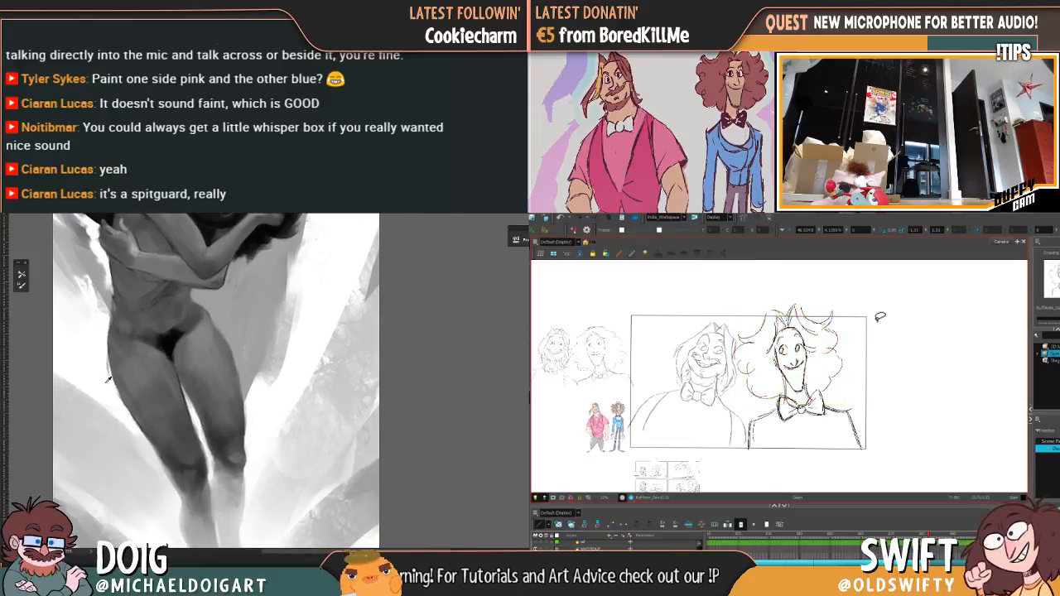
left_click(880, 317)
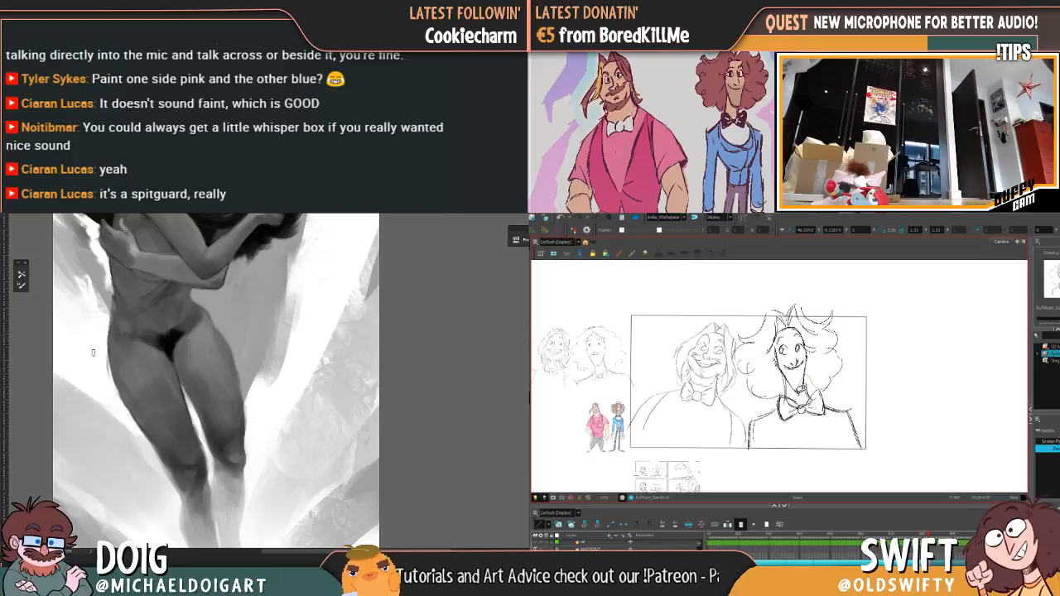
Step: Nudge the head and hair selection into its settled place over the collar and flip between drawings to check it
mouse_move(799, 389)
left_mouse_down()
mouse_move(786, 365)
mouse_move(762, 401)
mouse_move(771, 279)
mouse_move(828, 318)
mouse_move(820, 330)
mouse_move(856, 348)
mouse_move(840, 385)
mouse_move(810, 371)
mouse_move(753, 400)
mouse_move(868, 329)
mouse_move(859, 358)
left_mouse_up()
left_click_drag(792, 363, 796, 367)
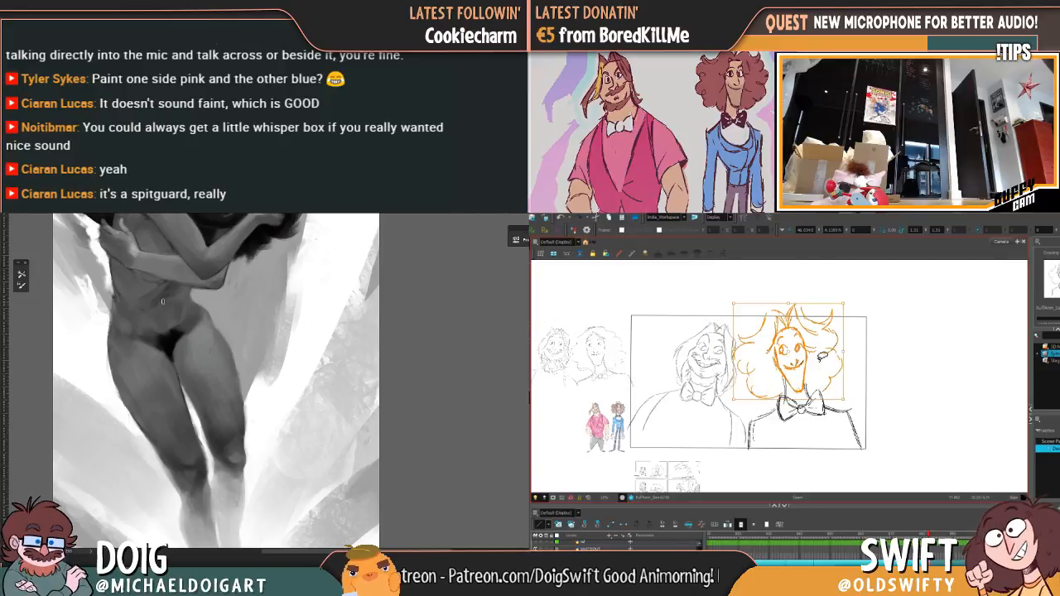
left_click_drag(847, 301, 846, 299)
left_click(856, 306)
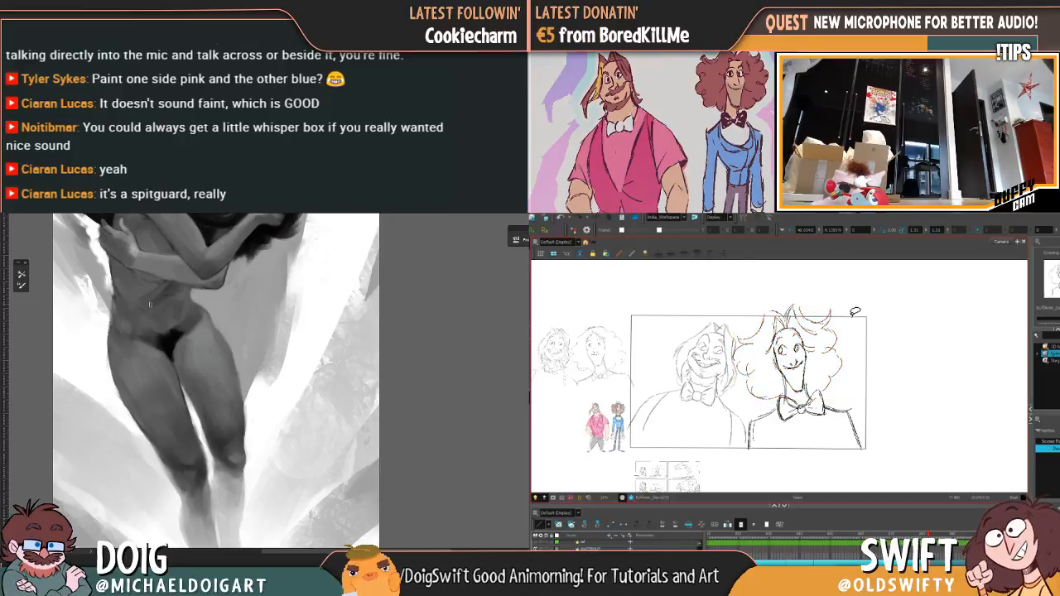
key("comma")
key("period")
key("comma")
key("period")
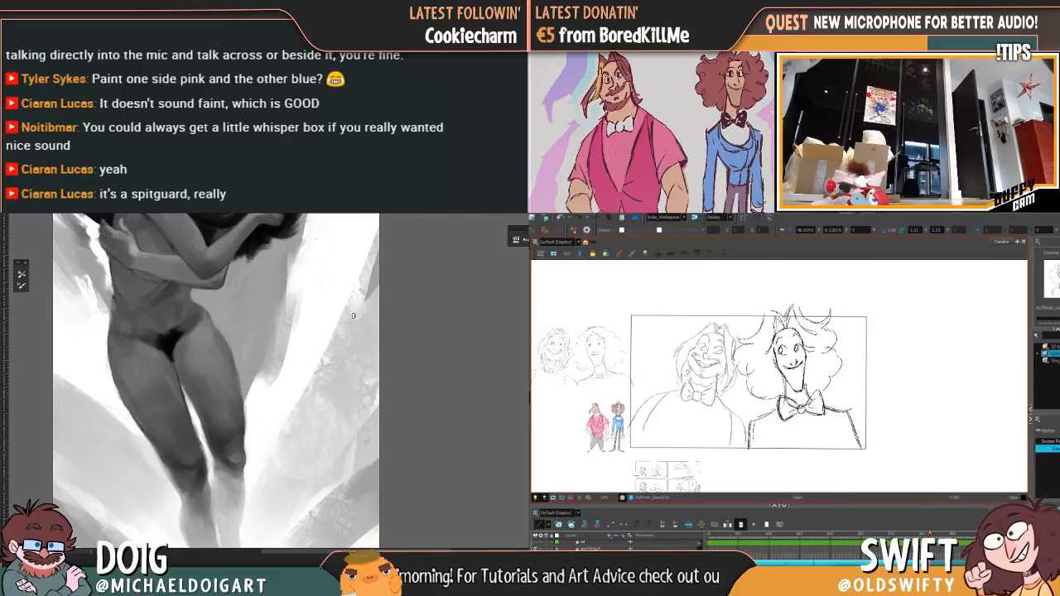
Step: Go to the shot of the bearded character raising his finger and open the frame following that pose for drawing
key("period")
key("period")
key("period")
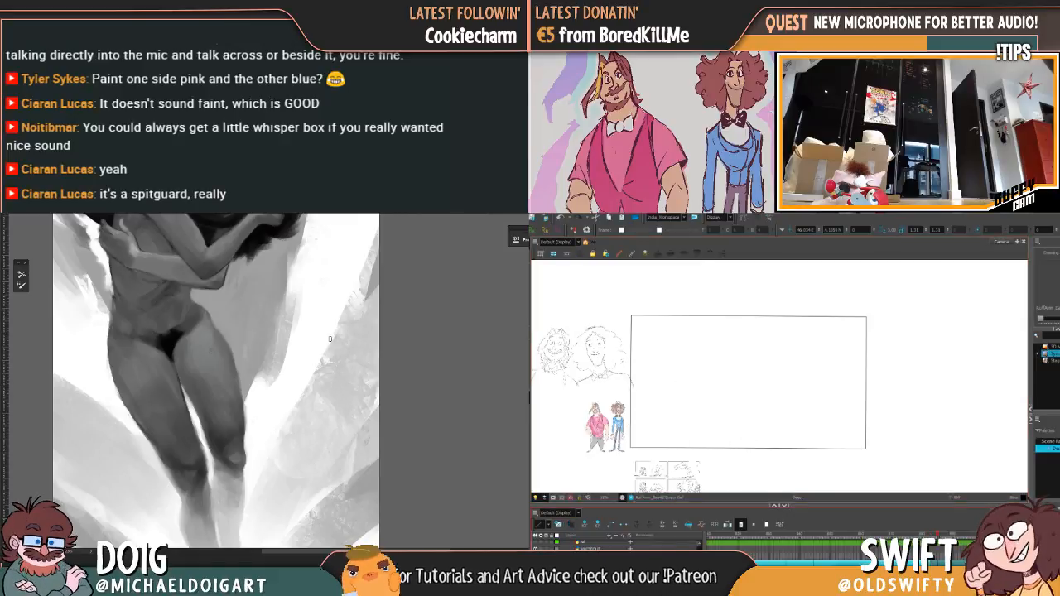
scroll(336, 312, "down", 5)
scroll(332, 312, "up", 2)
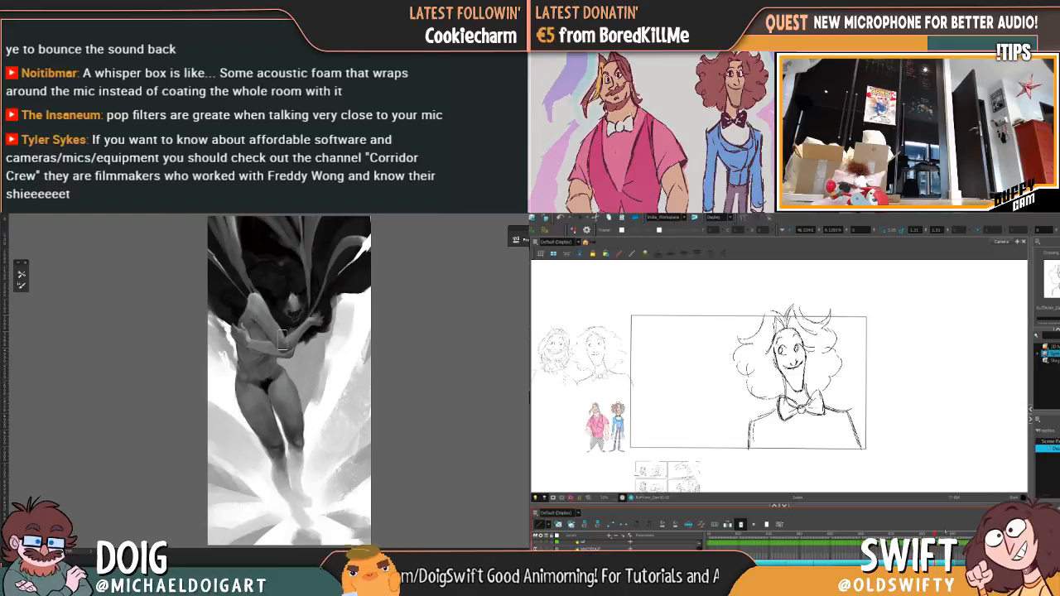
scroll(280, 338, "up", 2)
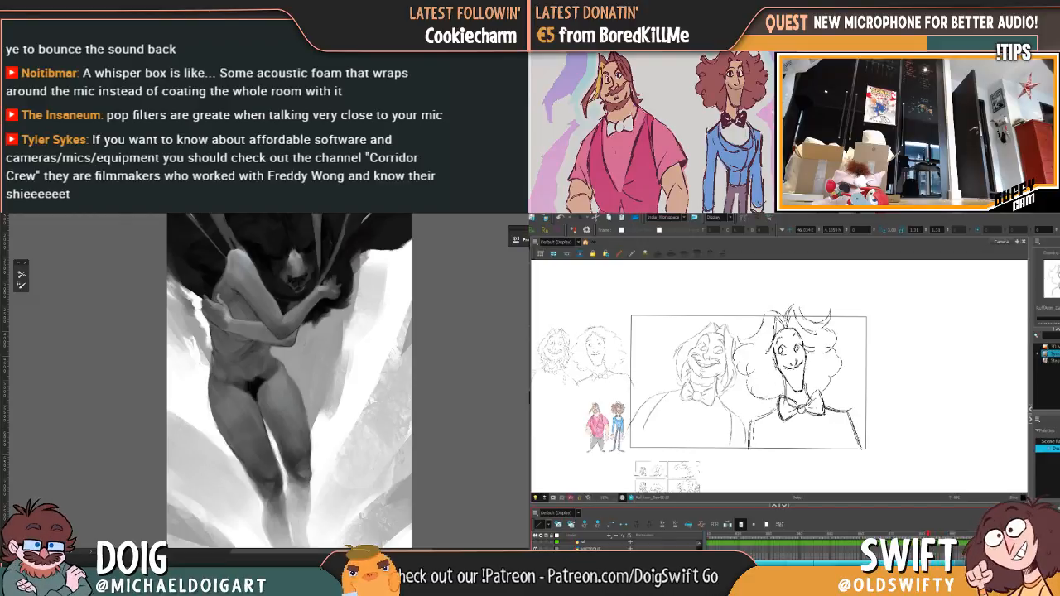
scroll(795, 547, "down", 5)
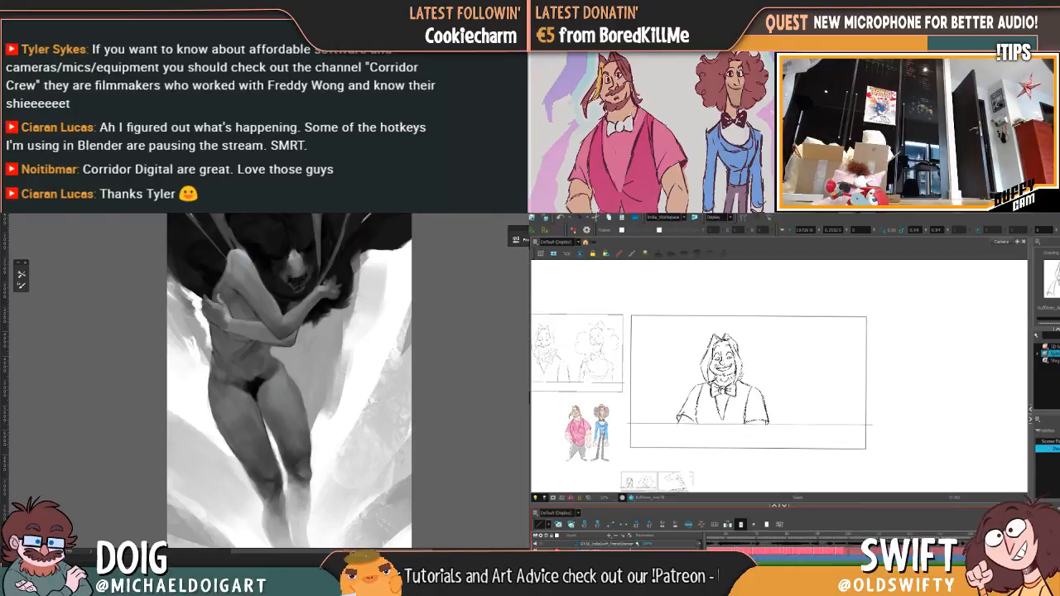
left_click(799, 554)
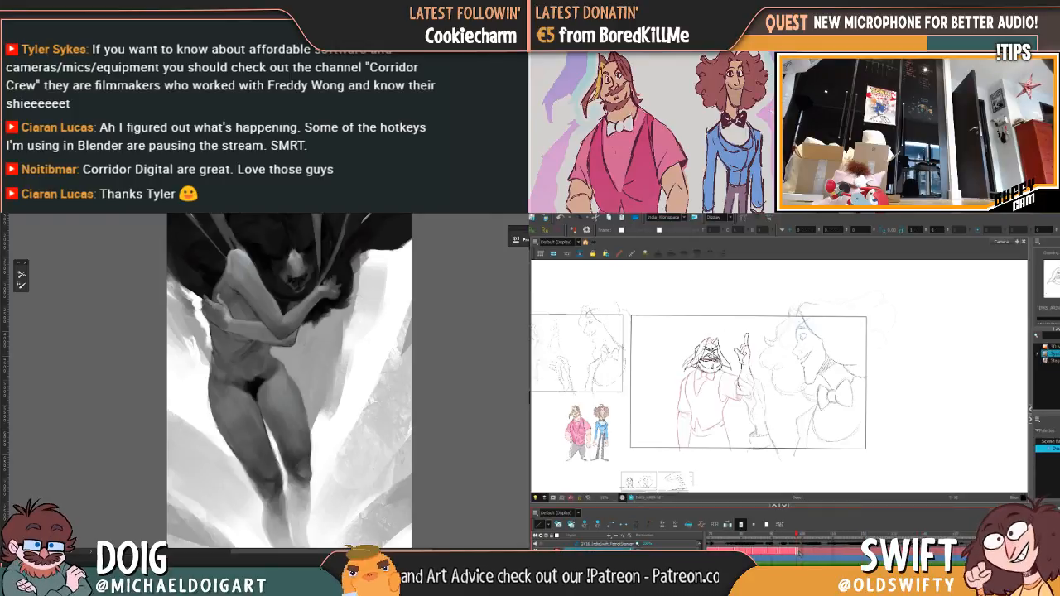
key("Delete")
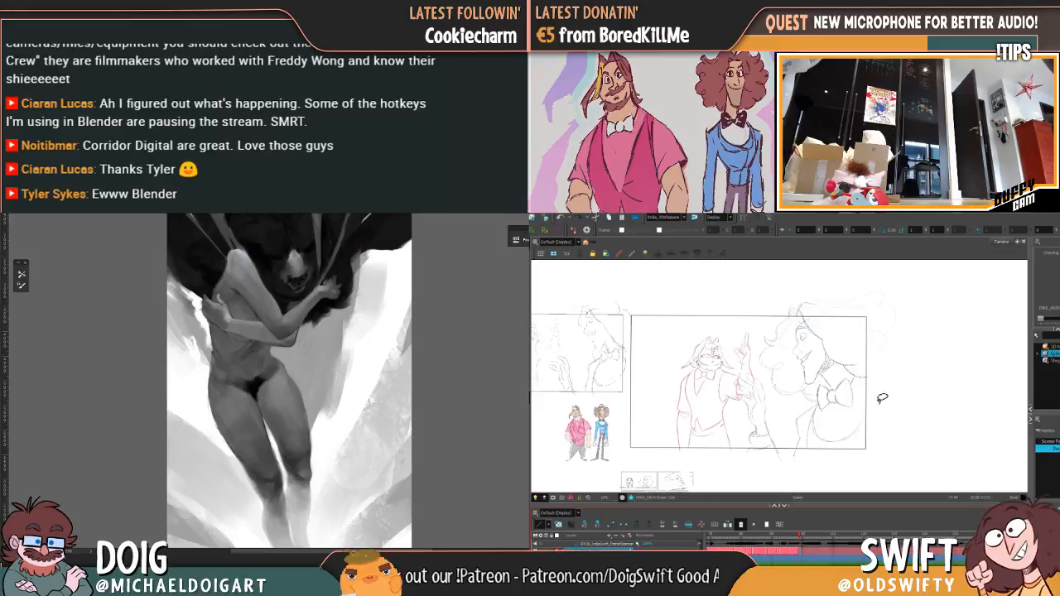
scroll(707, 349, "up", 2)
scroll(712, 356, "up", 1)
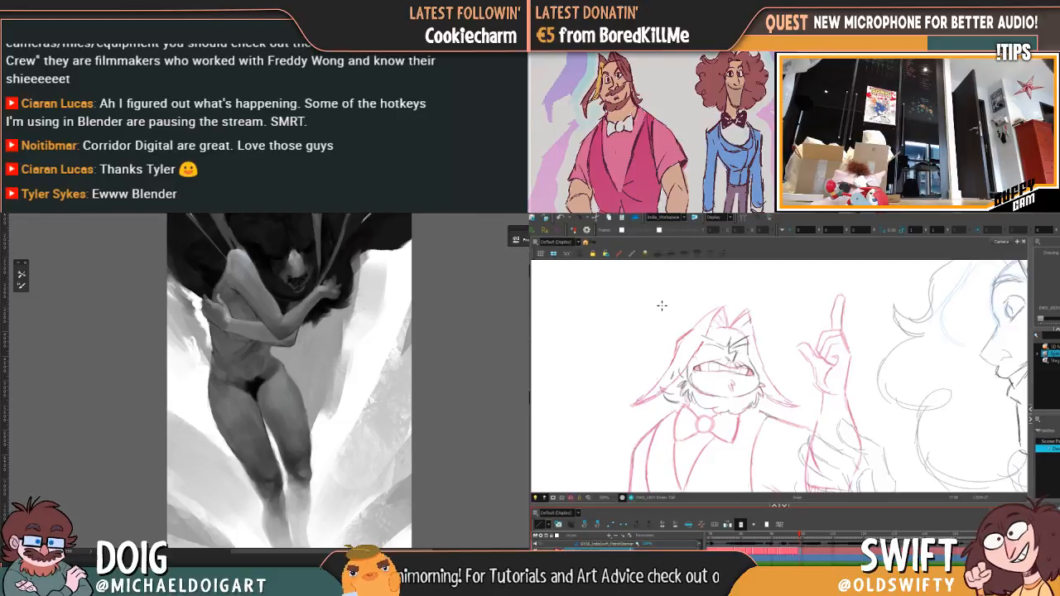
Step: Ink the squinting eye nearest the raised hand on the bearded character, comparing it with the previous drawing
key("comma")
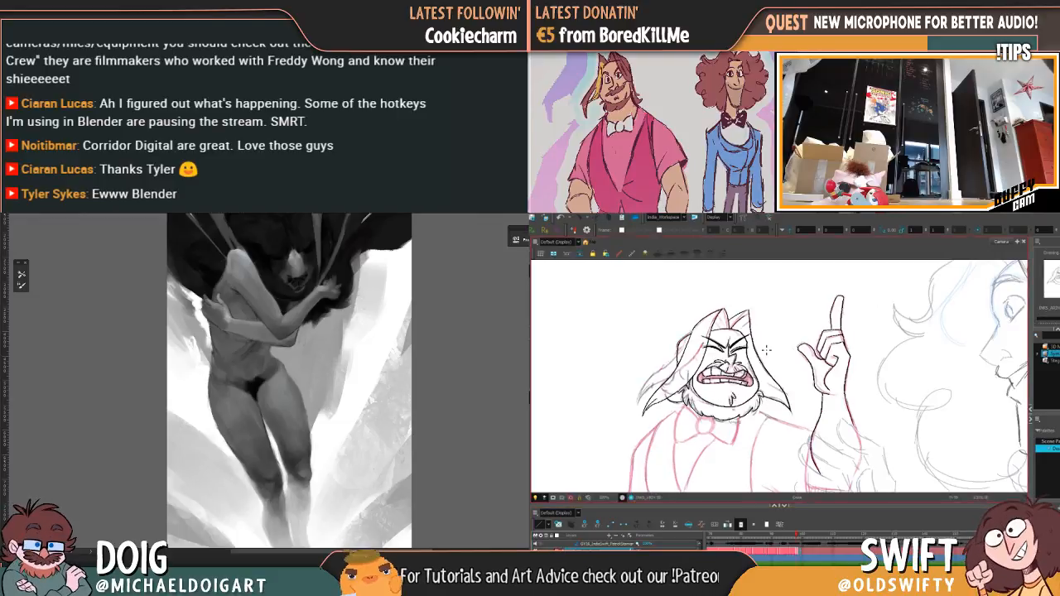
key("period")
key("comma")
key("period")
left_click_drag(733, 350, 750, 346)
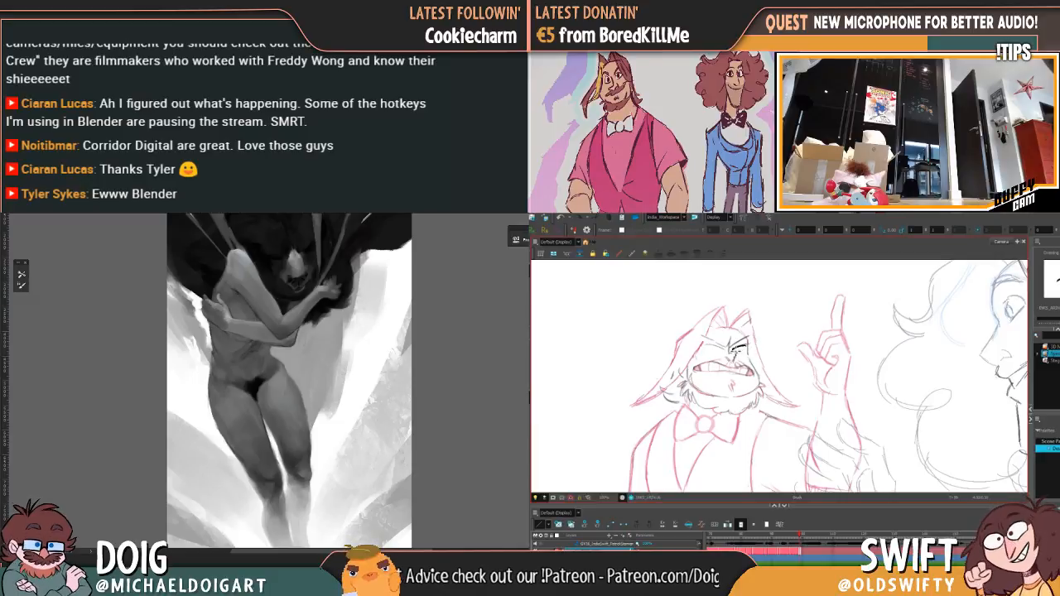
key("comma")
key("period")
key("comma")
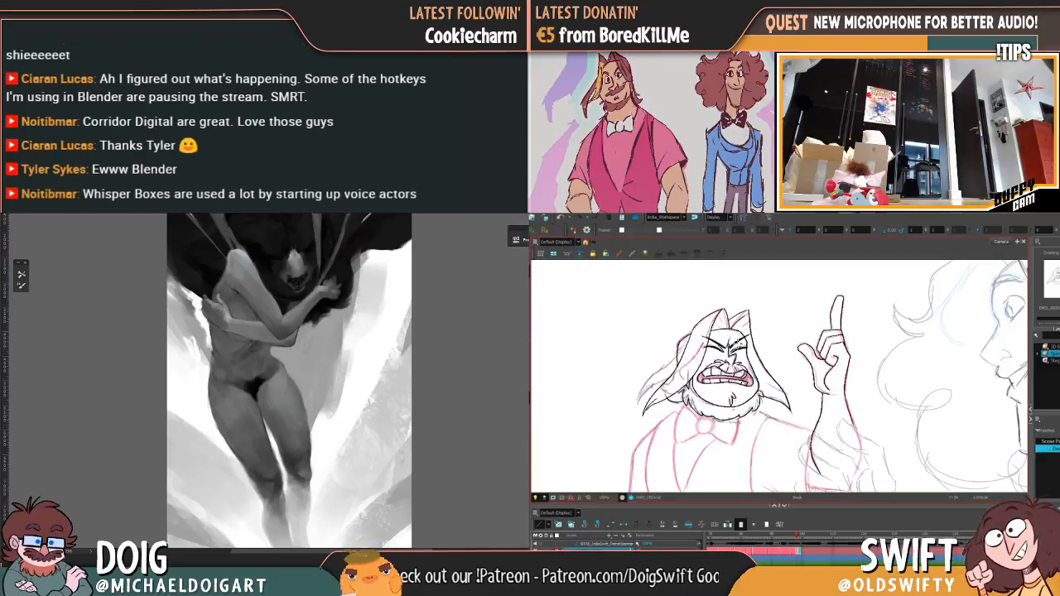
Step: Strengthen the squinting eye with darker brow and crease lines, flipping between the two drawings to match the expression
key("period")
key("comma")
key("period")
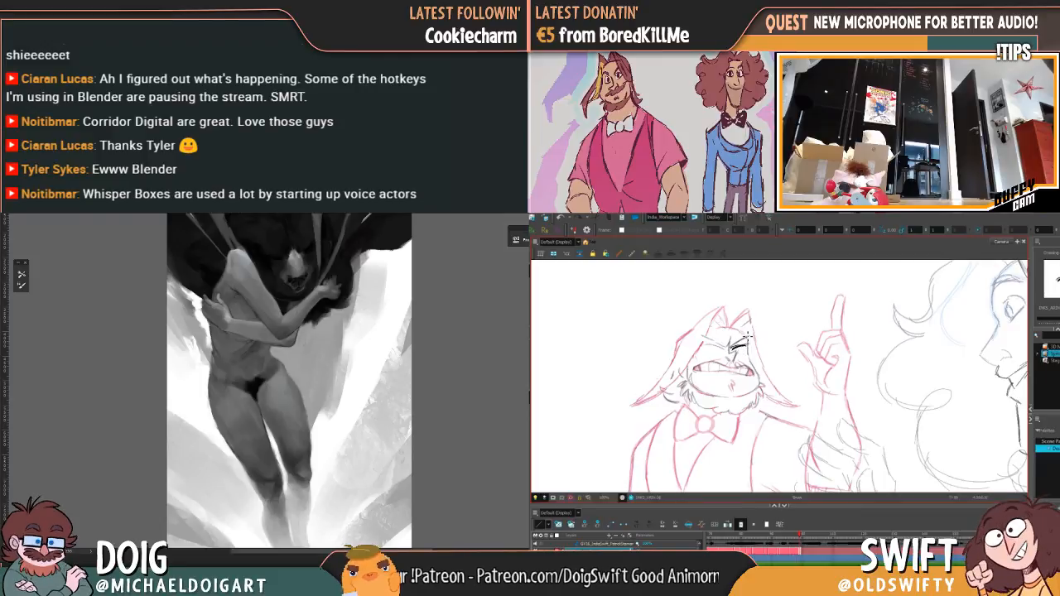
left_click_drag(736, 347, 746, 345)
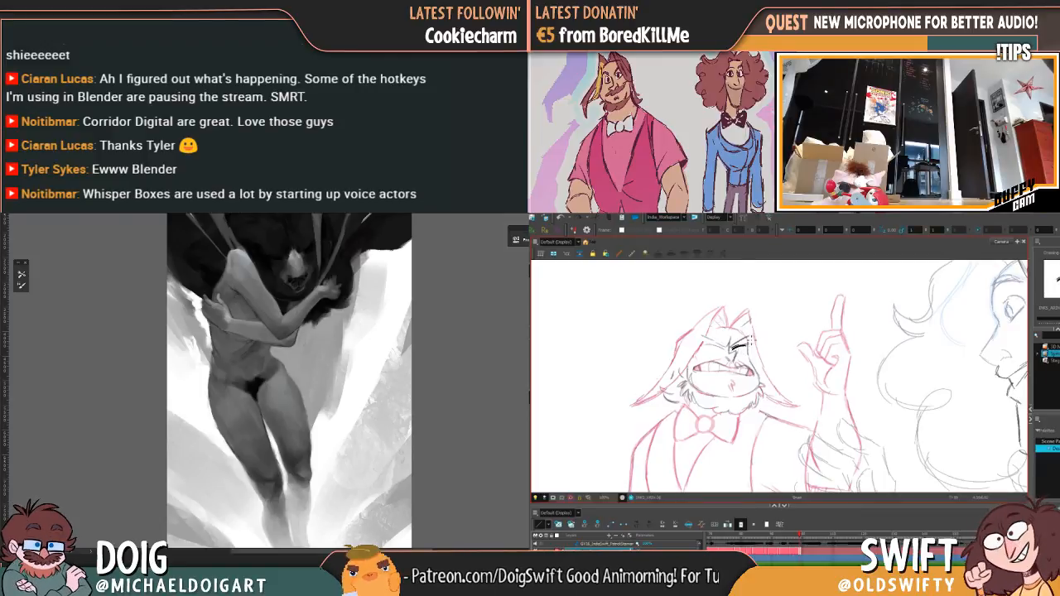
key("comma")
key("period")
key("comma")
key("period")
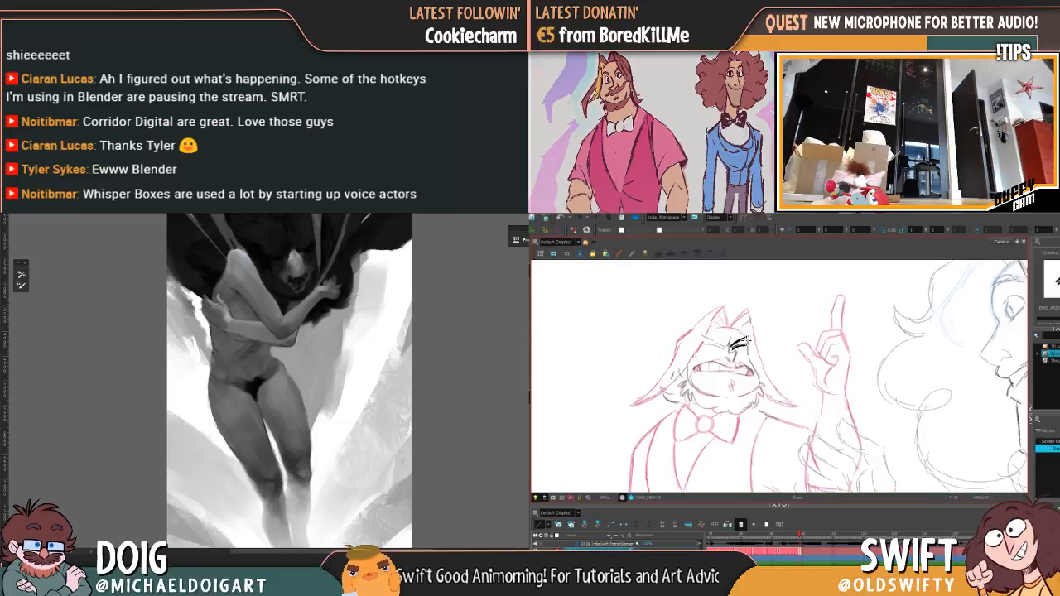
Step: Draw the creases between the brows and the other scowling eye, using the previous drawing as reference
key("comma")
key("period")
key("comma")
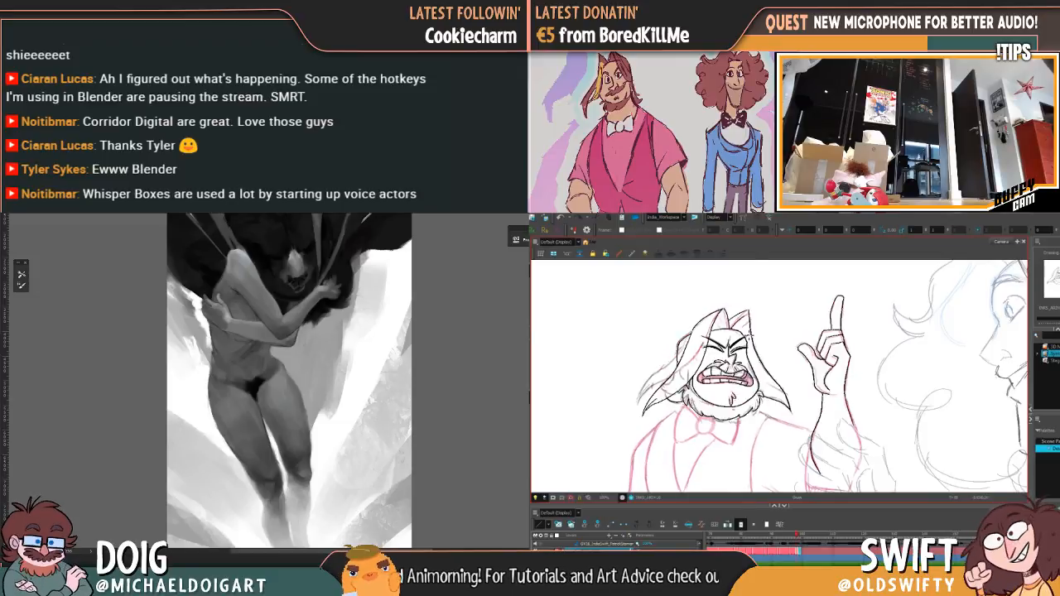
key("period")
key("comma")
key("period")
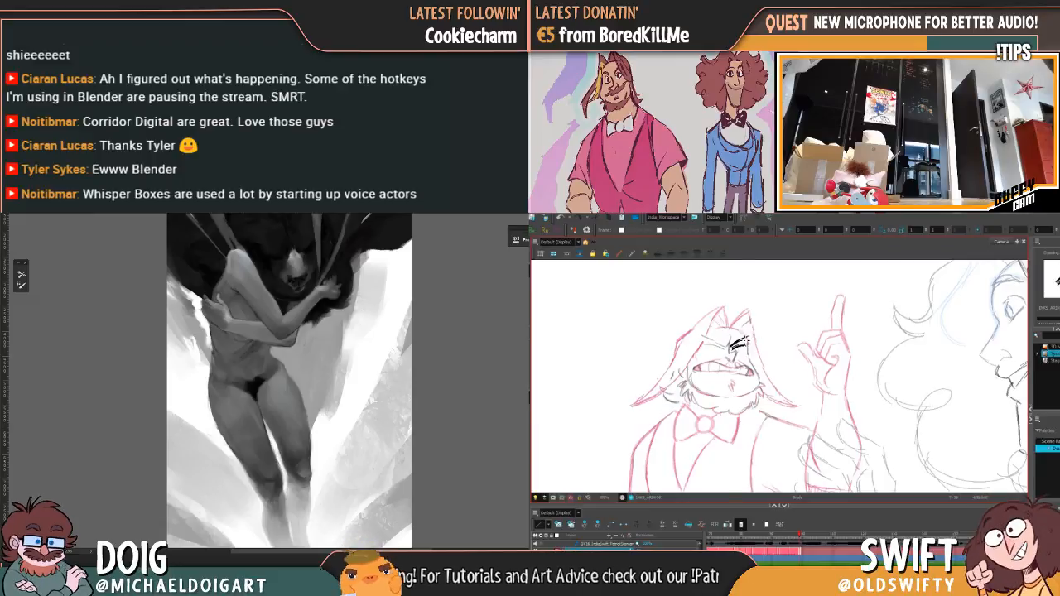
key("comma")
key("period")
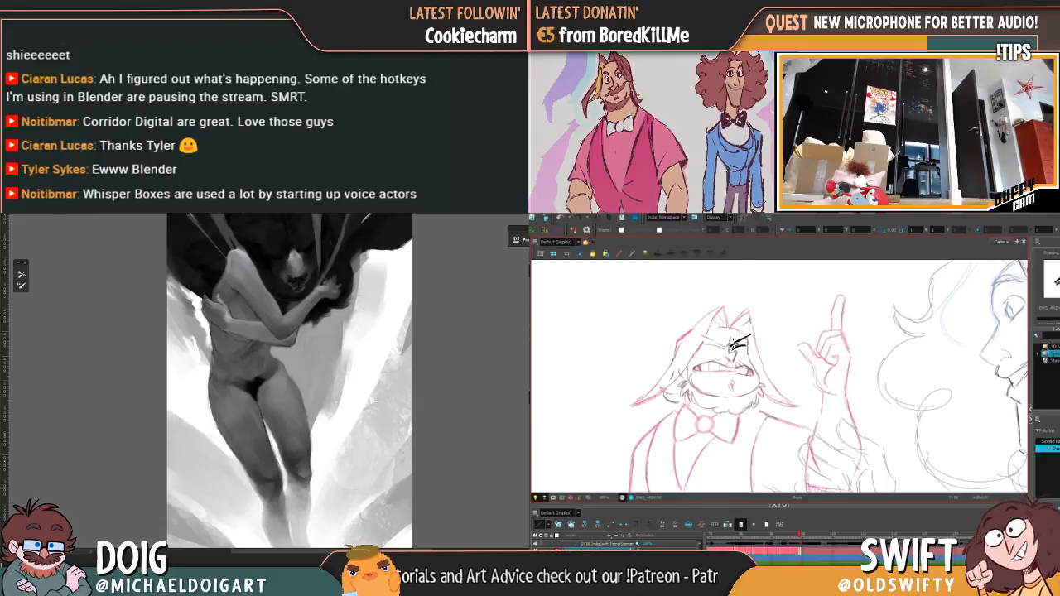
key("comma")
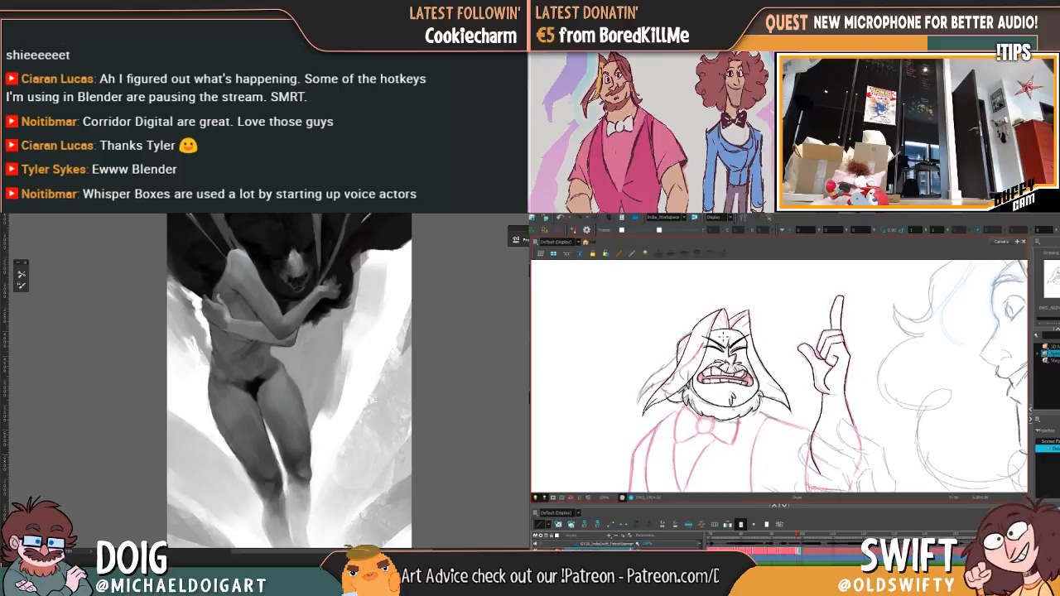
key("period")
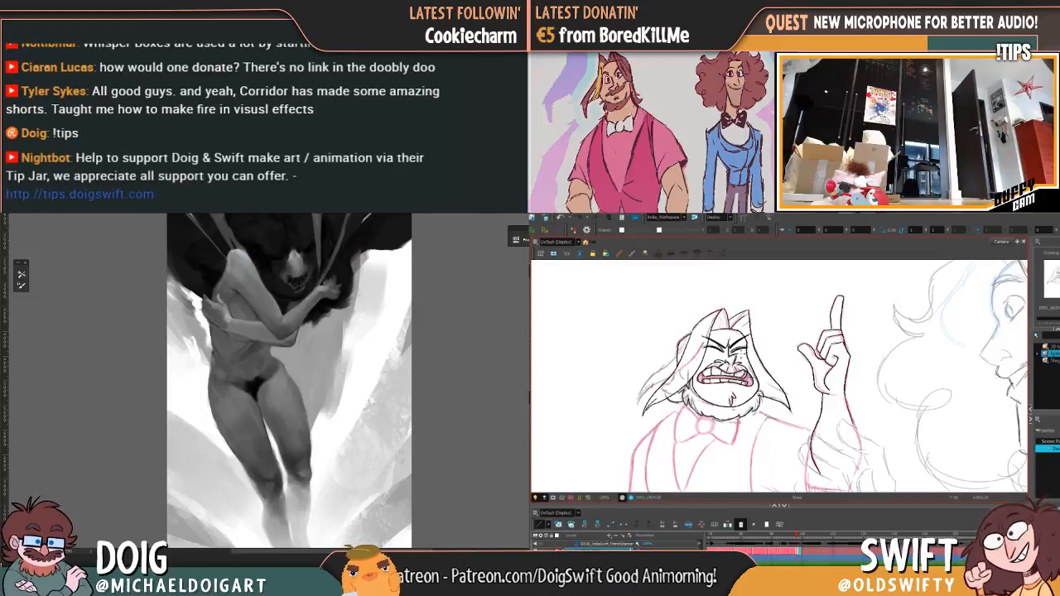
Step: Ink the bearded character's nose below the furrowed brows and check it against the previous drawing
left_click_drag(737, 354, 731, 362)
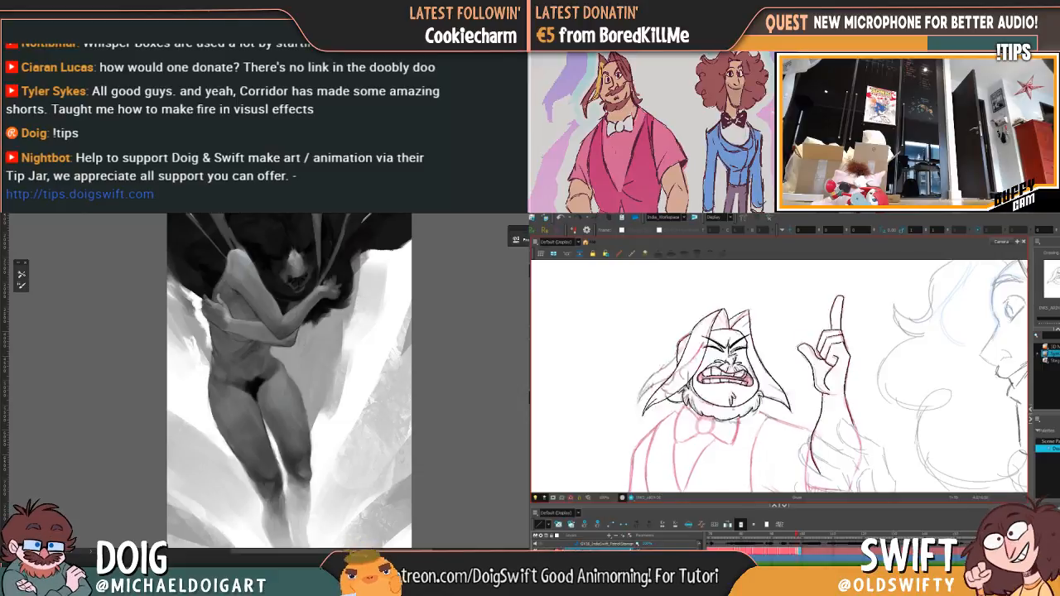
key("comma")
key("period")
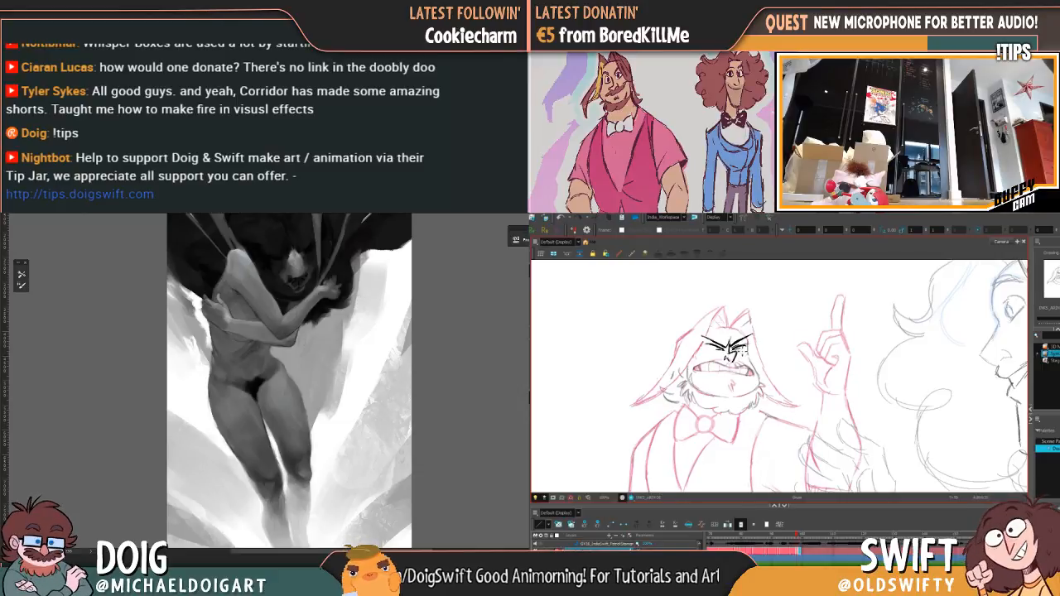
key("comma")
key("period")
key("comma")
key("period")
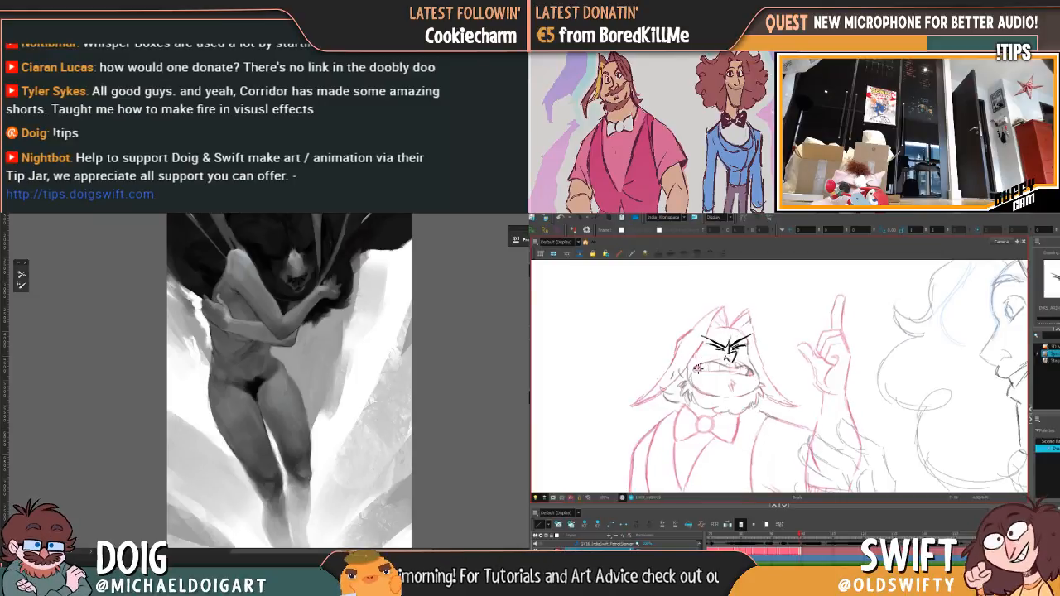
Step: Ink the curved upper outline of the snarling mouth over the rough sketch, comparing it with the previous drawing
key("comma")
key("period")
key("comma")
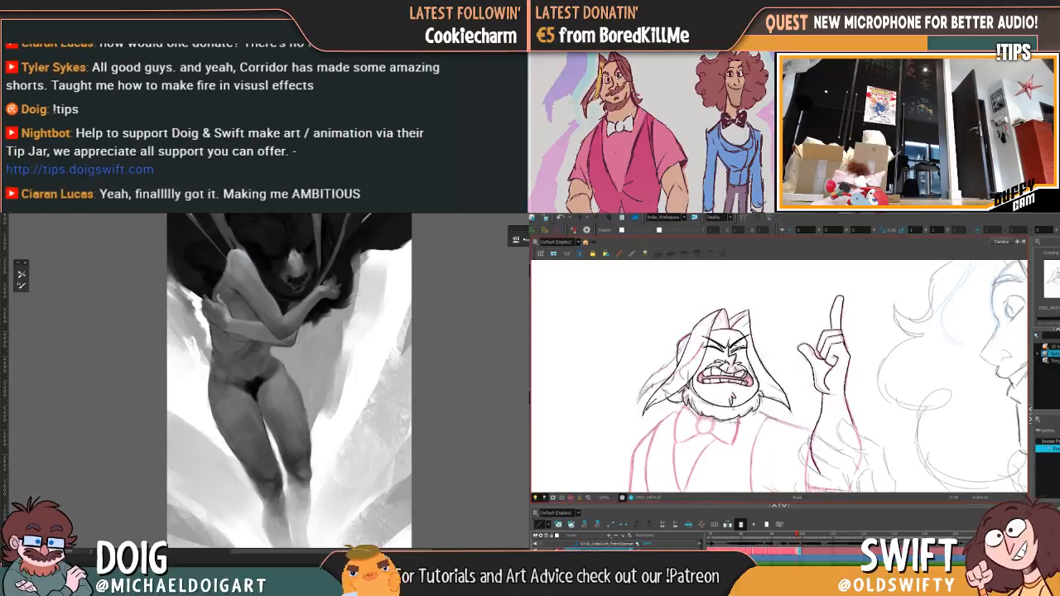
key("period")
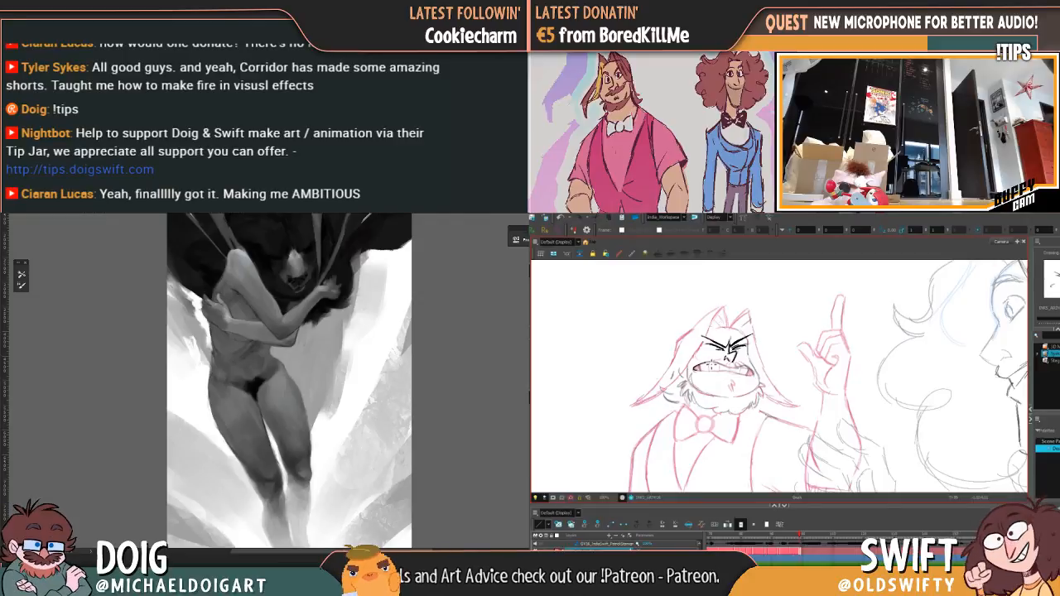
key("comma")
key("period")
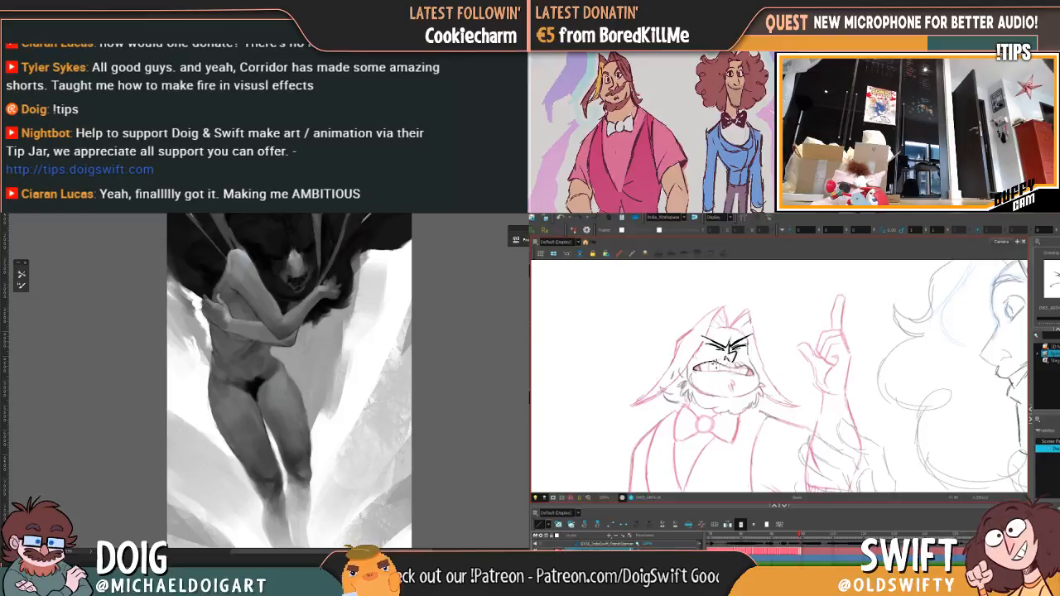
key("comma")
key("period")
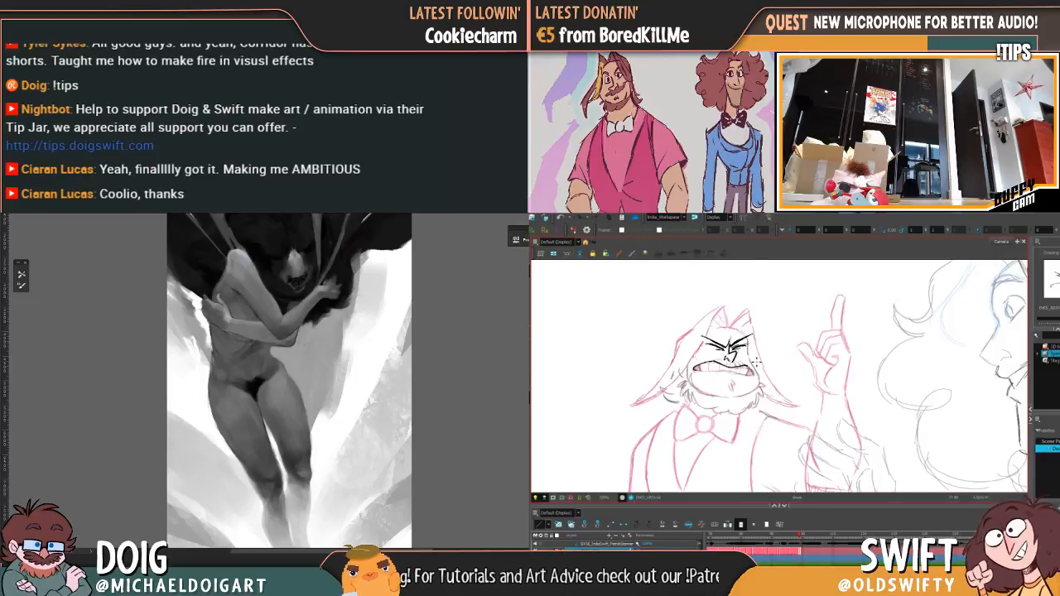
Step: Draw the lower edge of the snarling mouth and its clenched teeth
key("f")
key("g")
key("f")
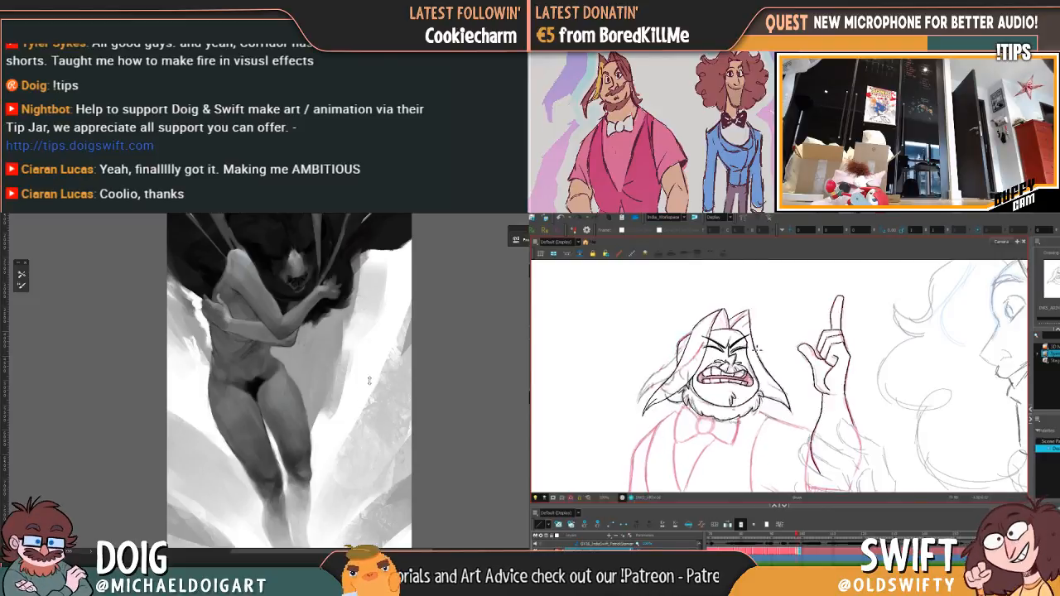
key("g")
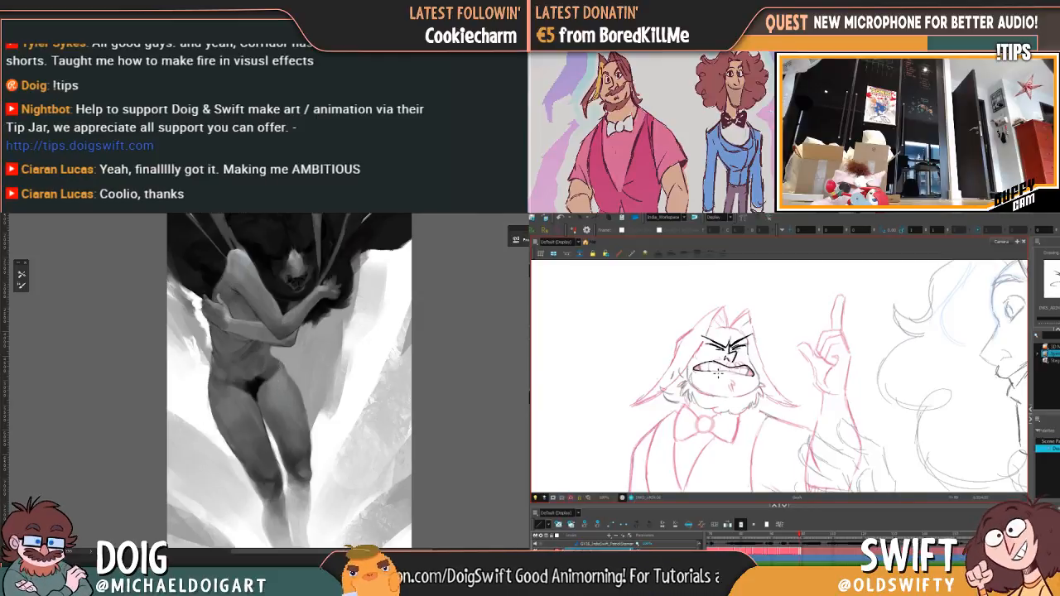
left_click_drag(719, 374, 747, 378)
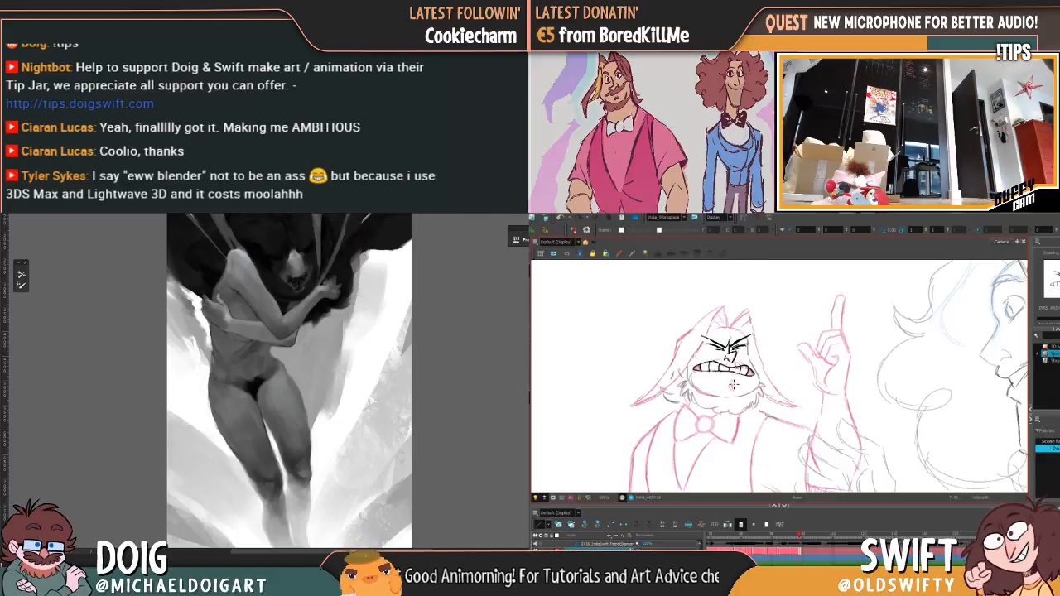
Step: Ink the small chin crease below the mouth and compare the whole face with the previous drawing
left_click_drag(736, 385, 732, 392)
key("f")
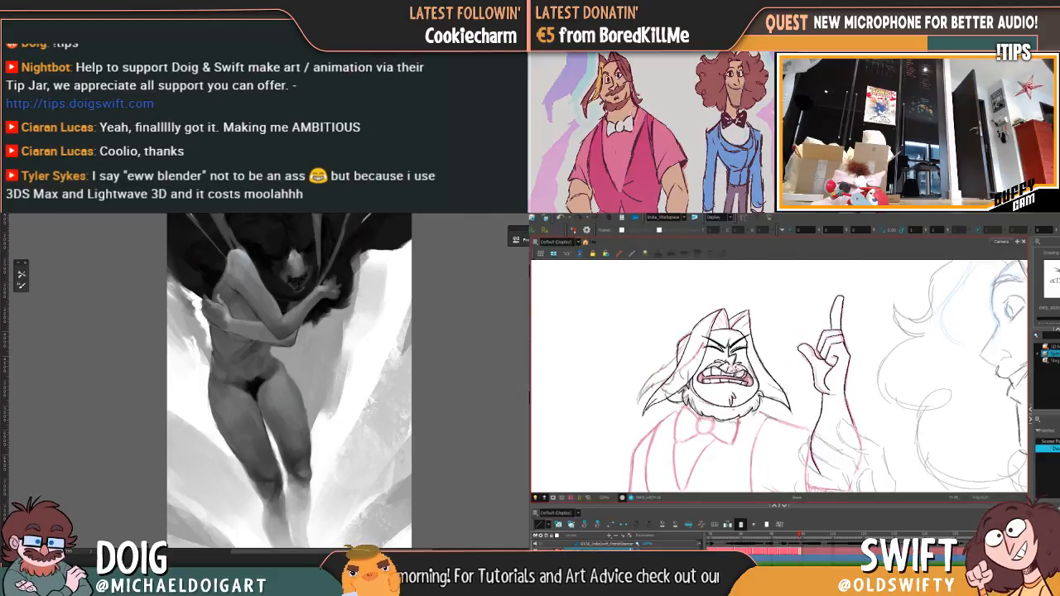
key("g")
key("f")
key("g")
key("f")
key("g")
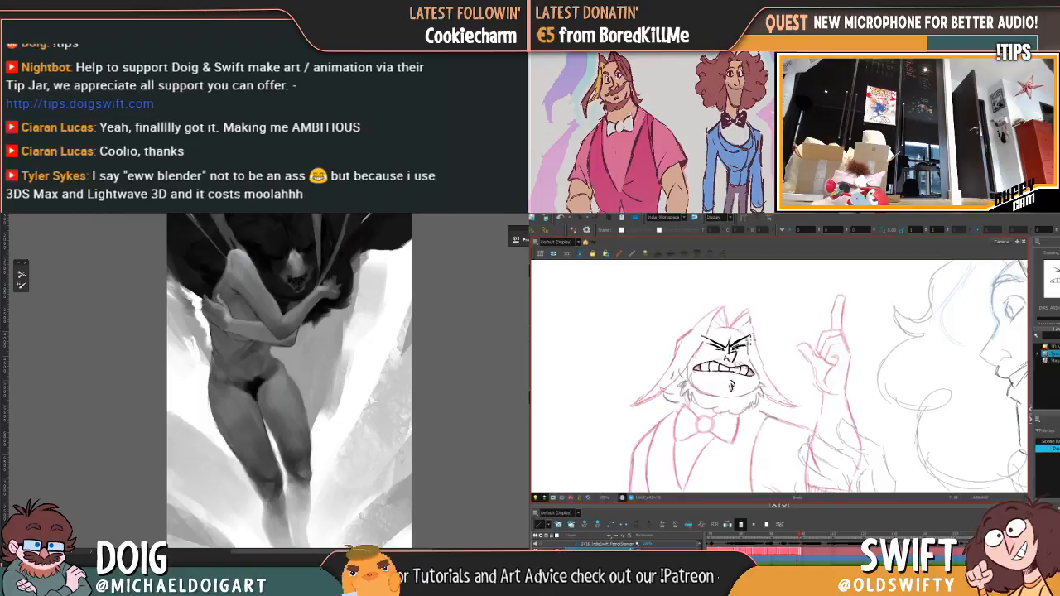
key("f")
key("g")
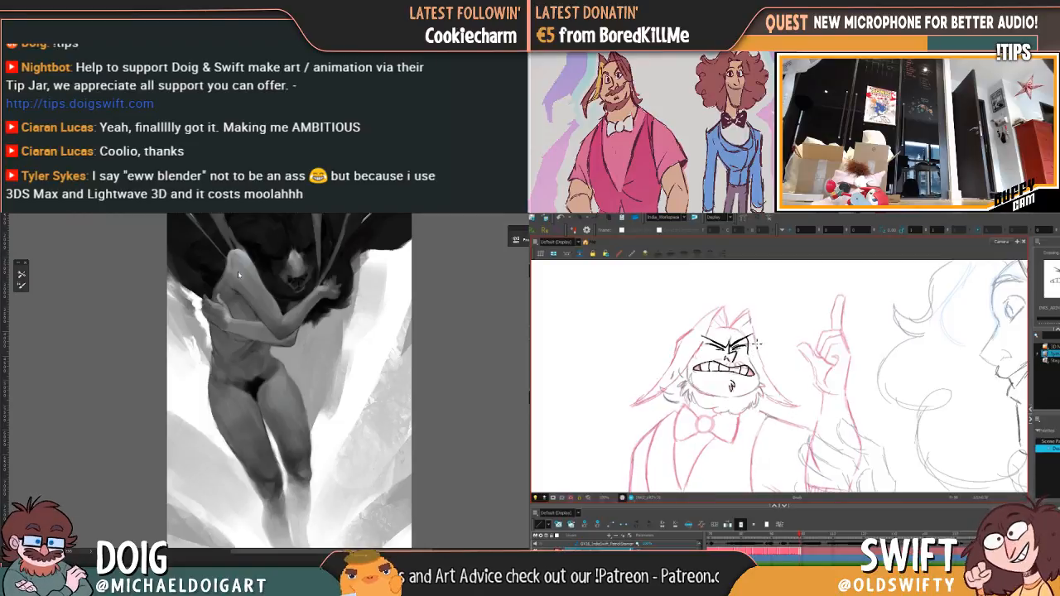
key("f")
key("g")
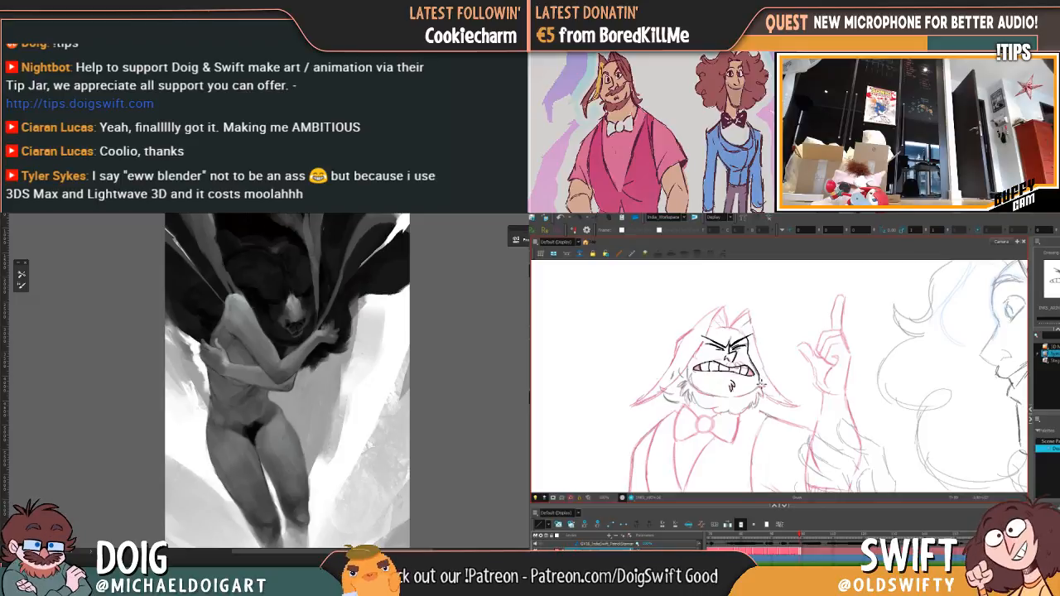
Step: Draw the cheek and jaw contour nearest the raised hand, and enlarge the painting's view around the torso
key("f")
key("g")
key("f")
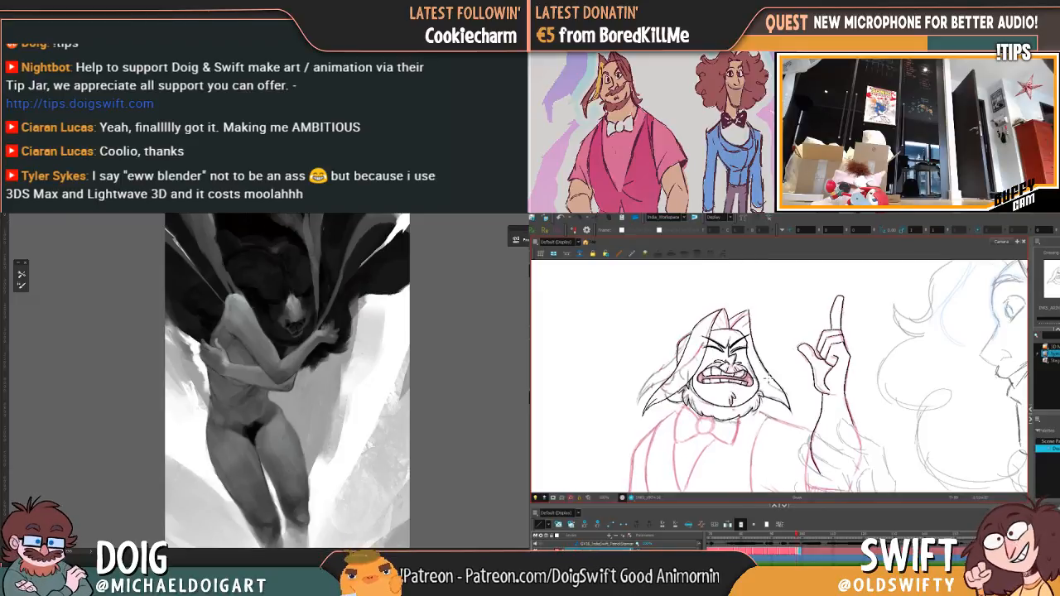
key("g")
key("f")
key("g")
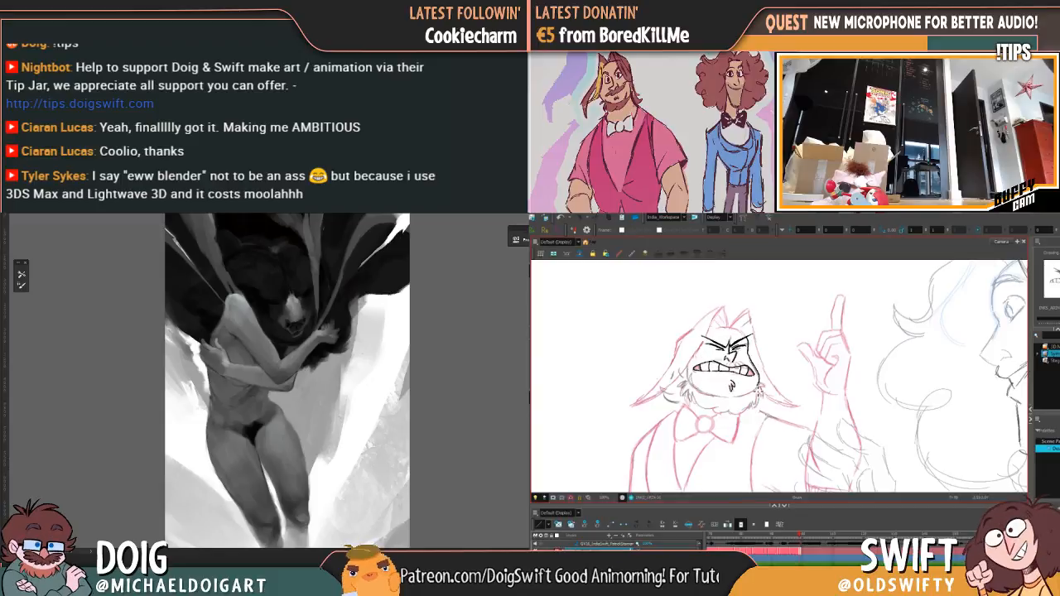
key("f")
key("g")
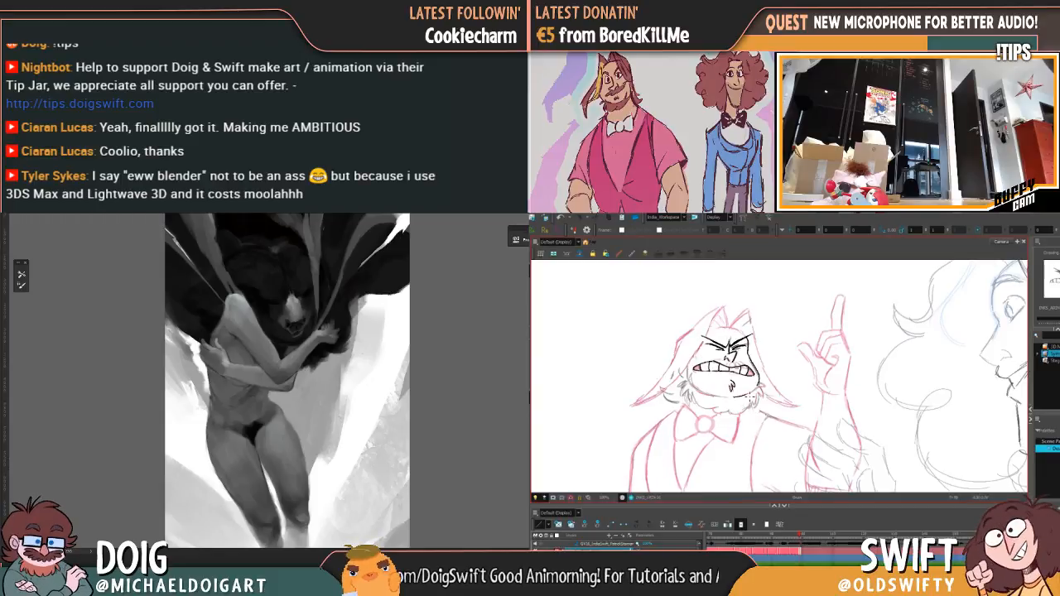
key("f")
key("g")
key("ctrl+plus")
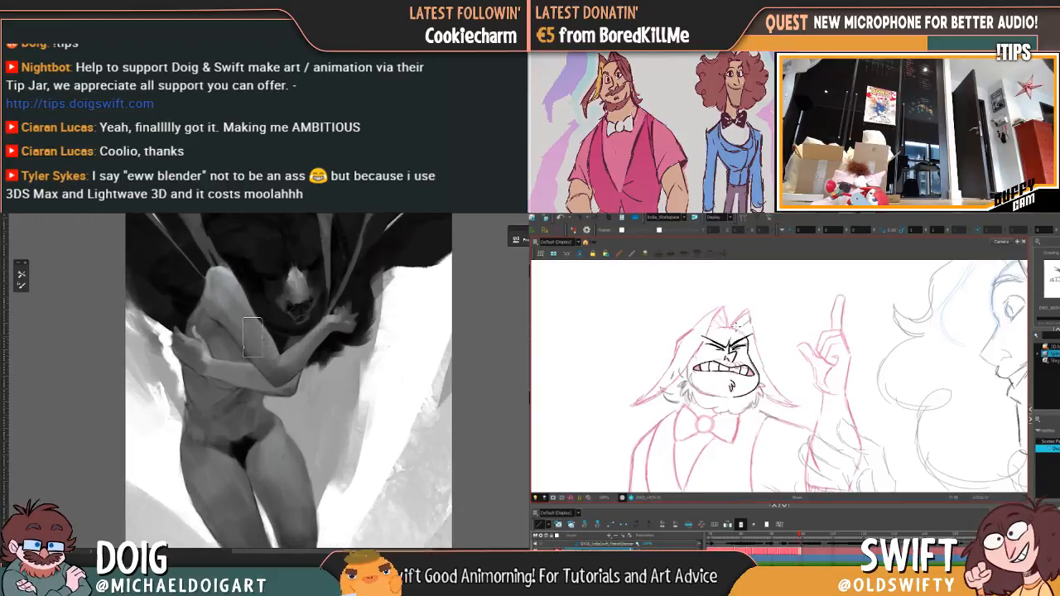
Step: Complete the jawline around the chin and up the opposite cheek, and bring the painted figure's waist and legs into view
key("f")
key("g")
key("f")
key("g")
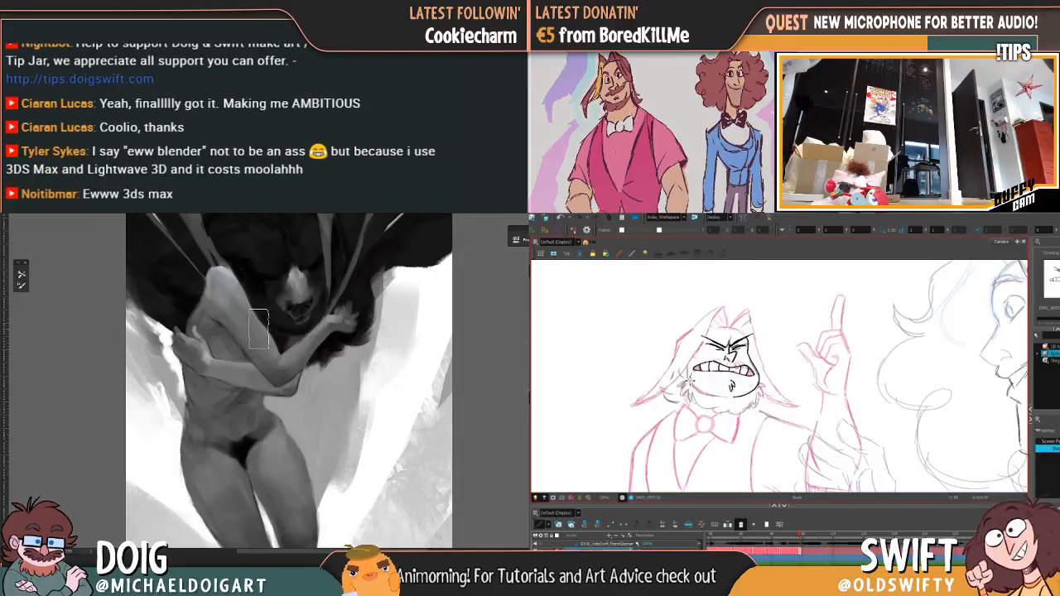
key("f")
key("g")
key("f")
key("g")
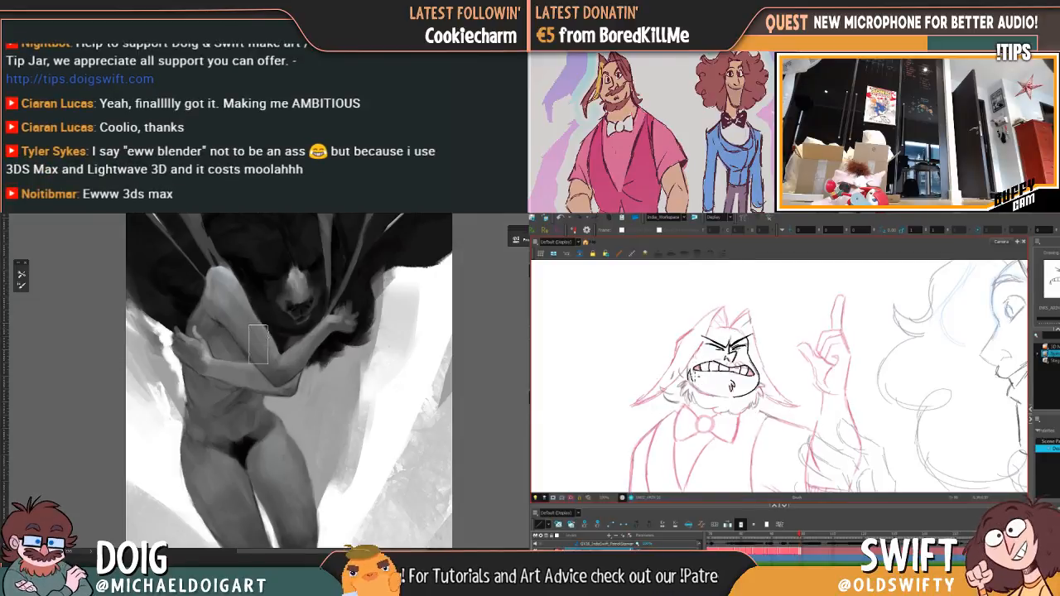
key("f")
key("g")
left_click_drag(218, 393, 258, 320)
left_click_drag(694, 380, 739, 401)
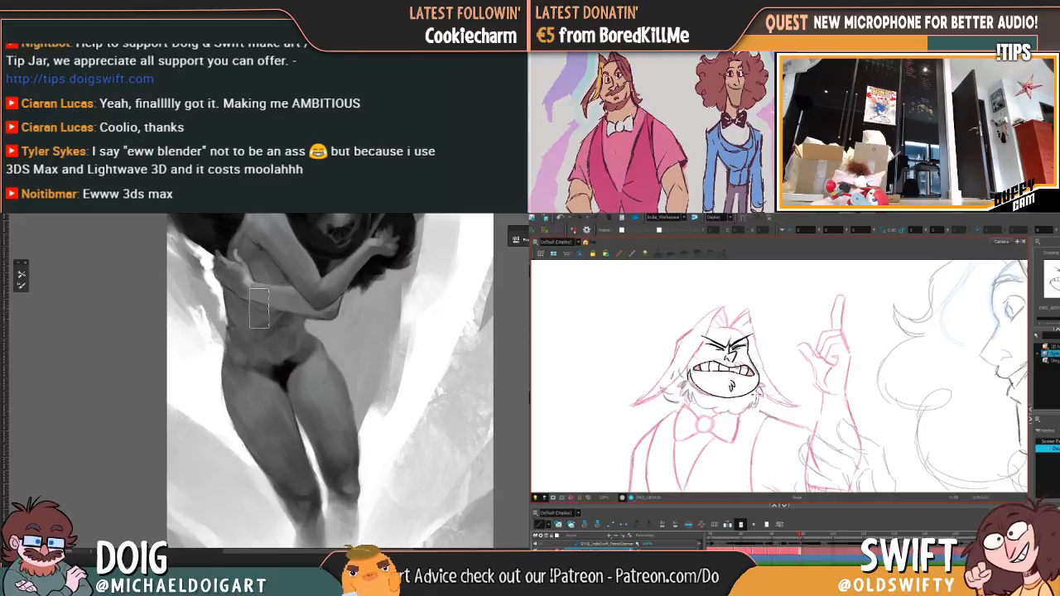
Step: Compare the jawline with the adjacent drawings and ink the first sideburn hairs on the cheek away from the raised hand
key("f")
key("g")
key("f")
key("g")
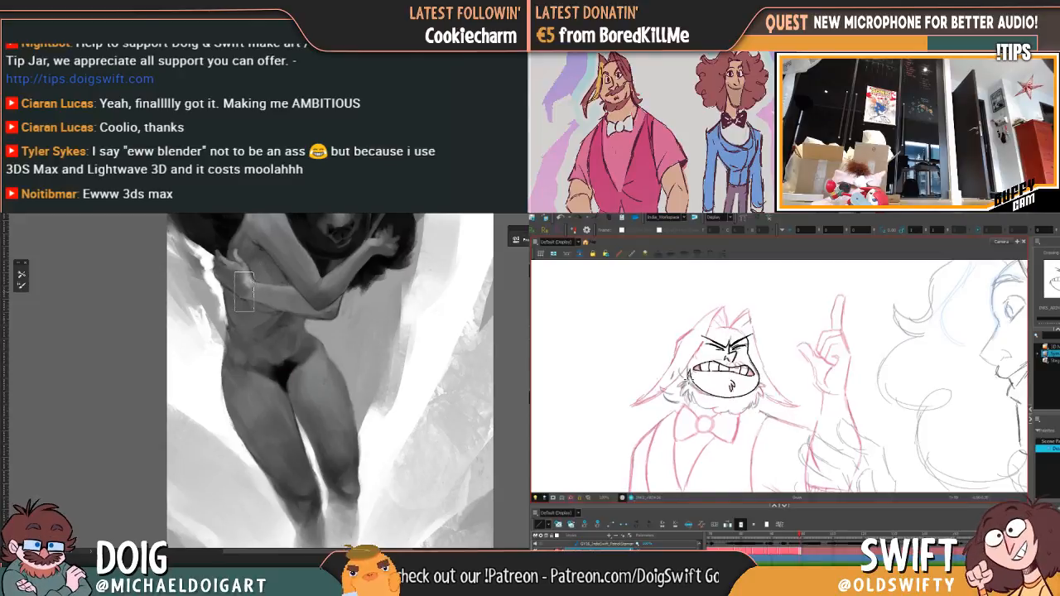
key("f")
key("g")
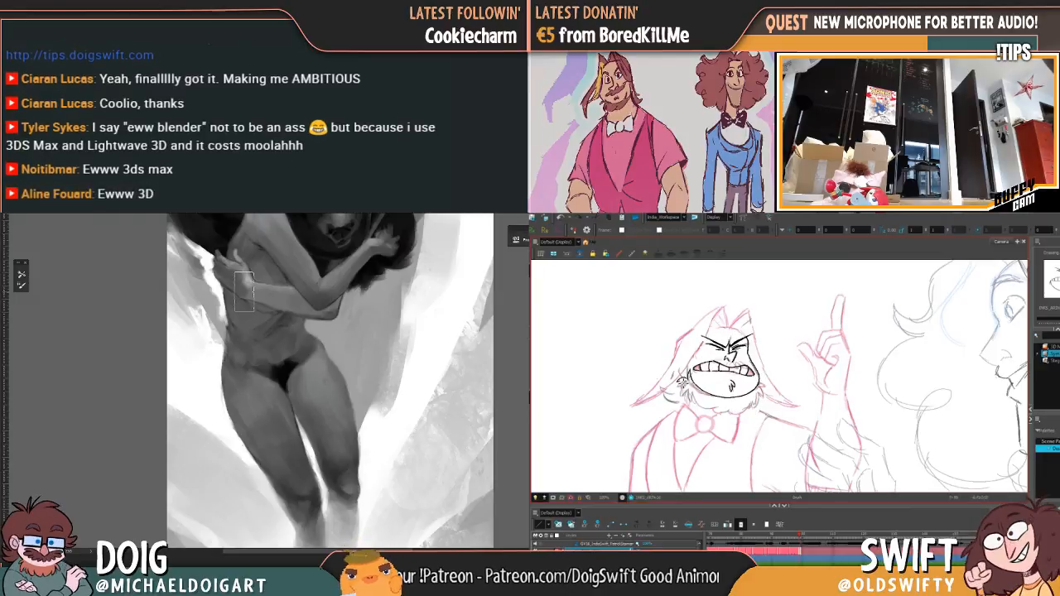
key("f")
key("g")
key("f")
key("g")
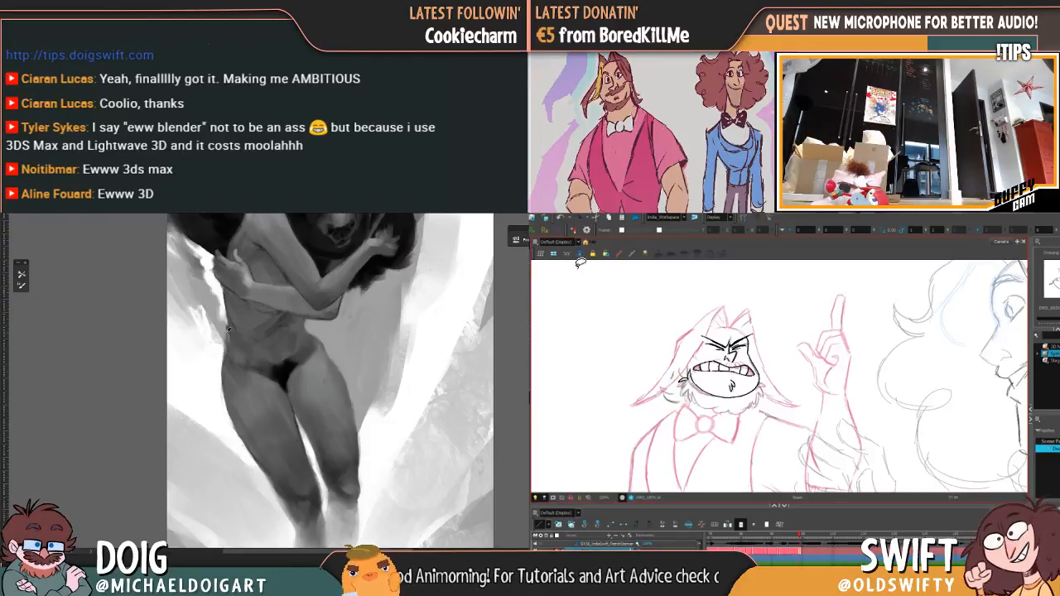
Step: Add a short beard tuft beside the cheek away from the raised hand, checking it against the previous drawing
key("comma")
key("period")
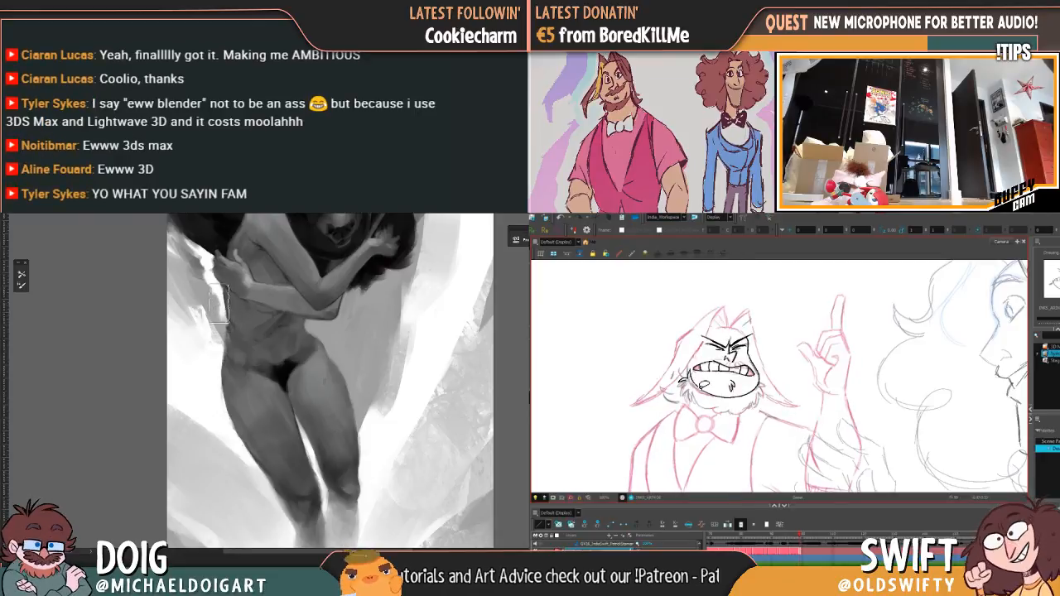
key("comma")
key("period")
left_click_drag(689, 371, 685, 385)
key("comma")
key("period")
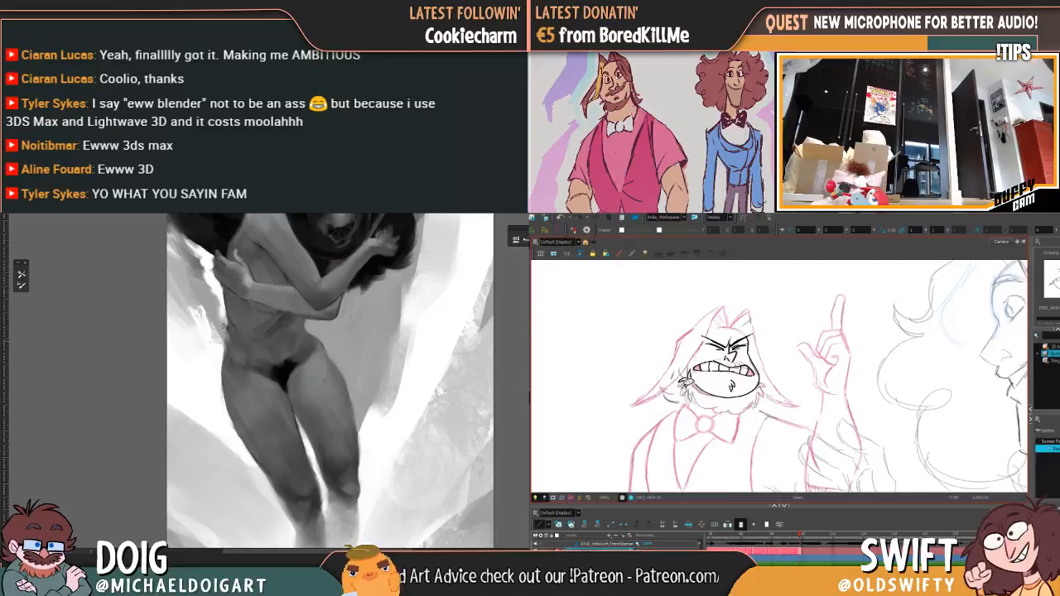
Step: Extend the ragged beard edge down that cheek to the jaw corner, using the previous drawing as a guide
key("comma")
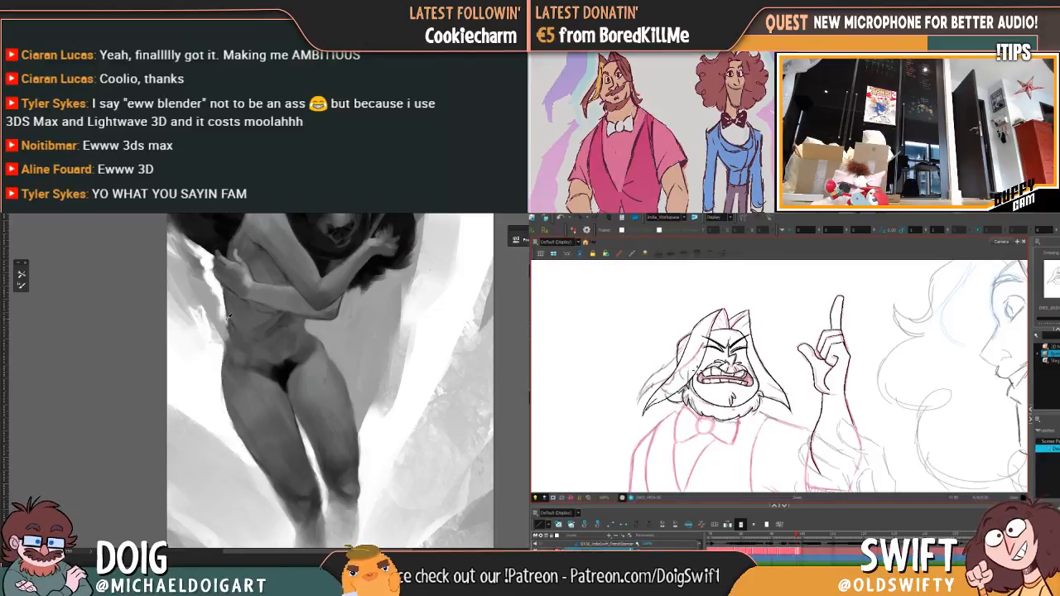
key("period")
left_click_drag(686, 381, 688, 401)
key("comma")
key("period")
key("comma")
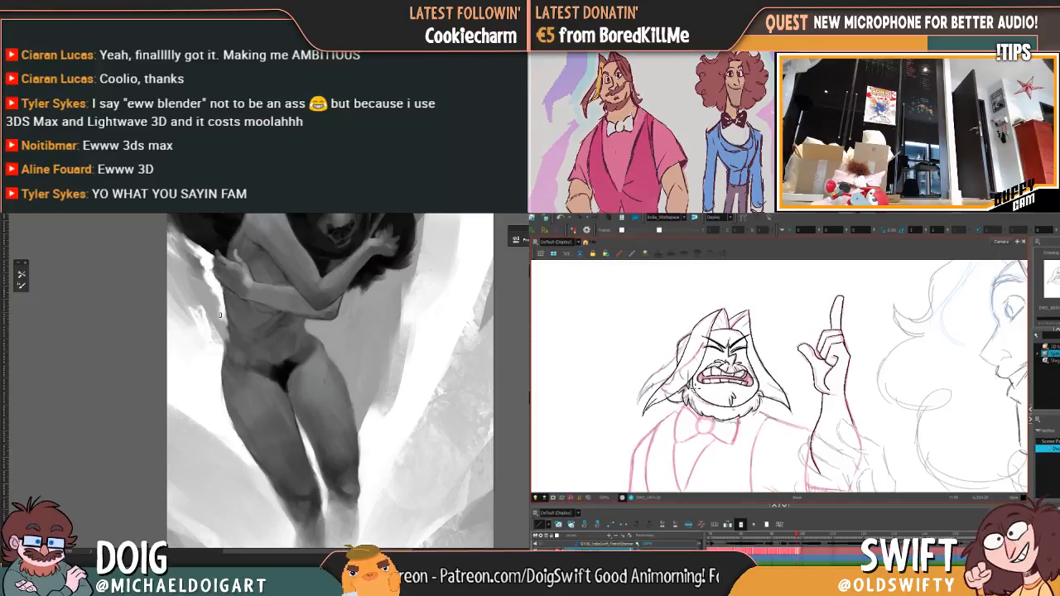
key("period")
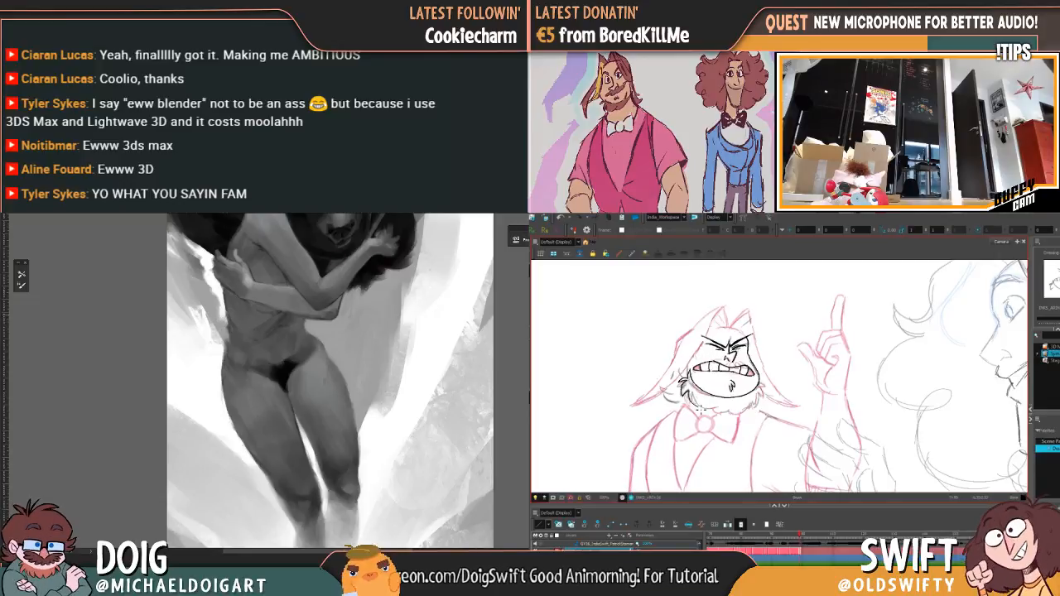
Step: Continue the beard tufts below the jaw corner toward the chin and compare their shape with the previous drawing
key("comma")
key("period")
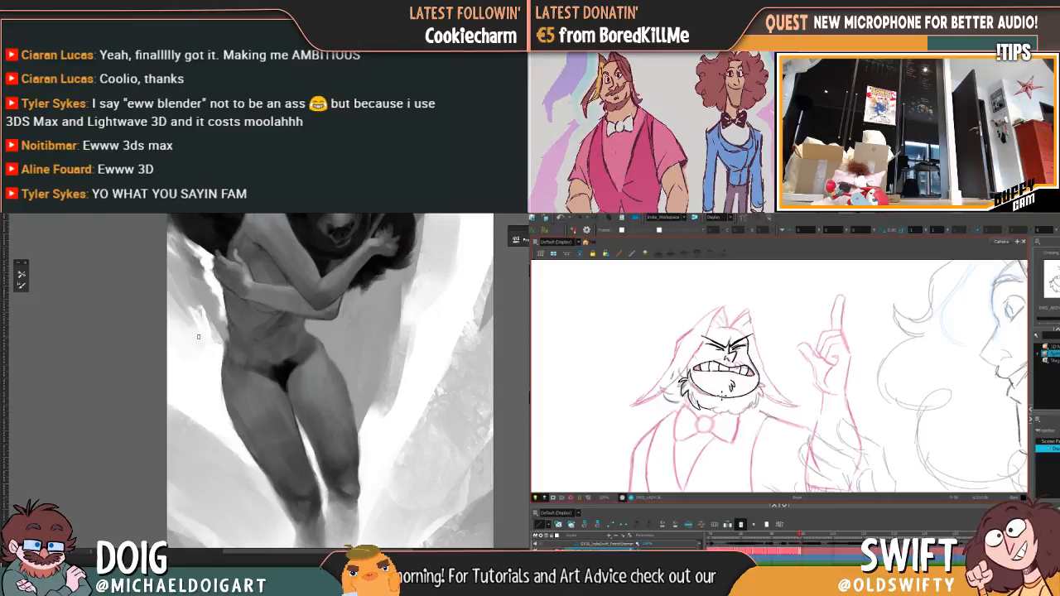
key("comma")
key("period")
key("comma")
key("period")
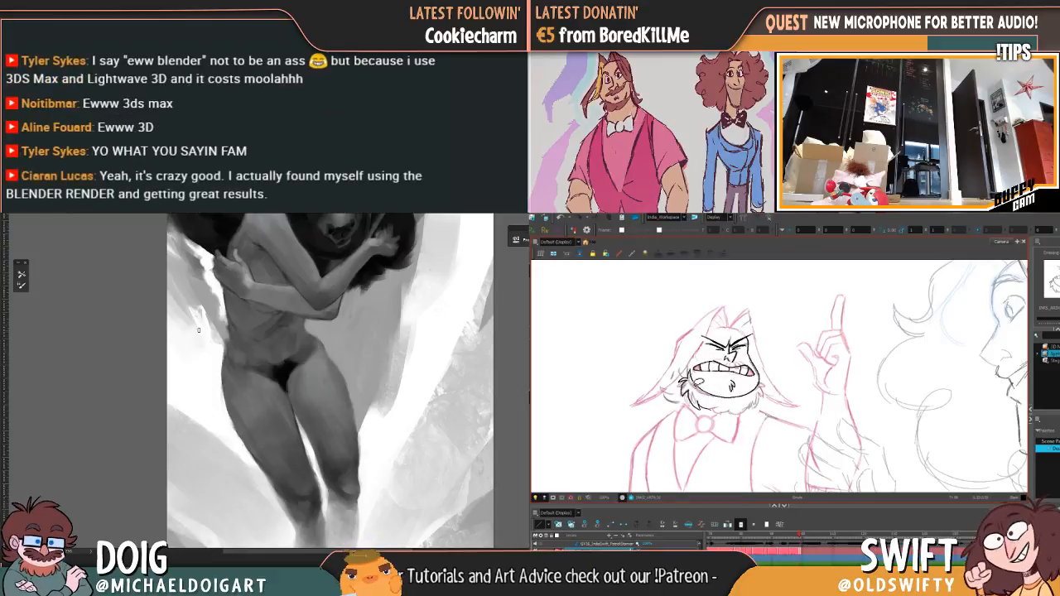
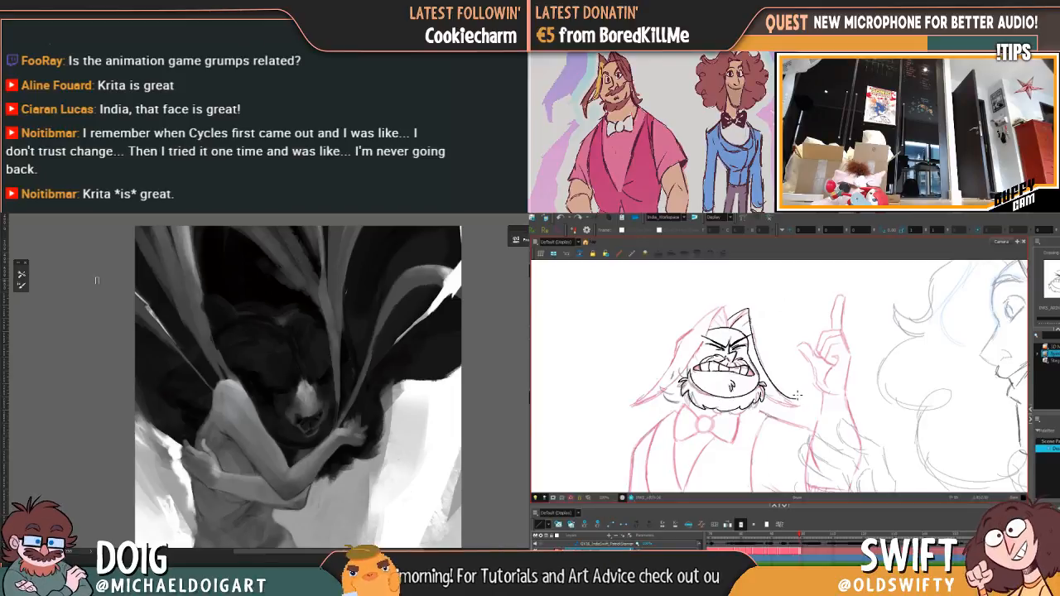
Step: Compare with the adjacent drawing and delete the long curved hair stroke beside the bearded character's face on the raised-hand side
key("comma")
key("period")
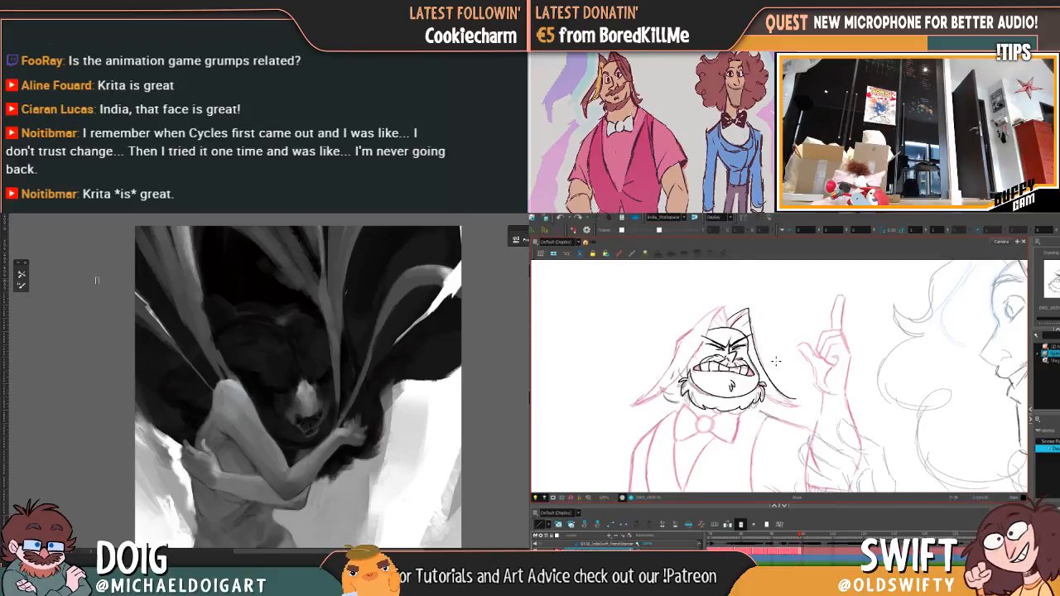
left_click(772, 368)
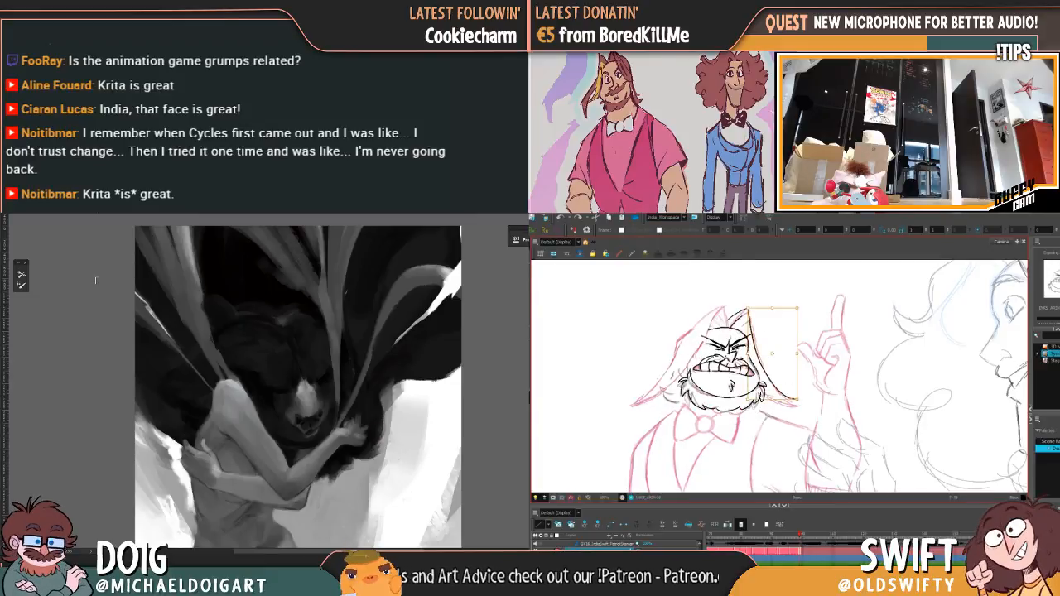
key("Delete")
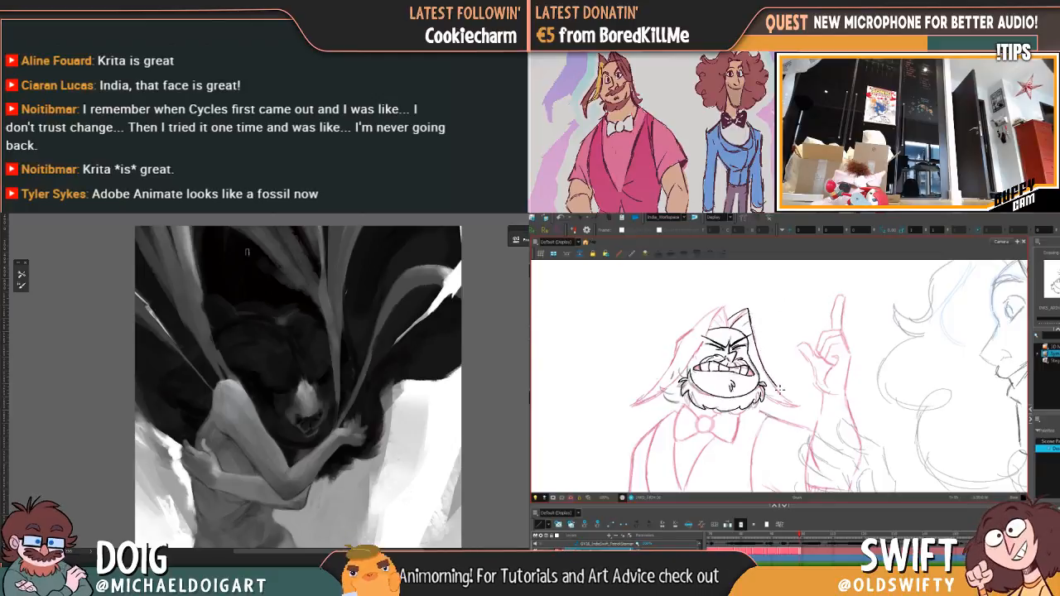
Step: Ink the pointed lower tip of the hair lock on the raised-hand side, extending it past the beard
left_click_drag(779, 390, 789, 395)
left_click_drag(266, 355, 255, 223)
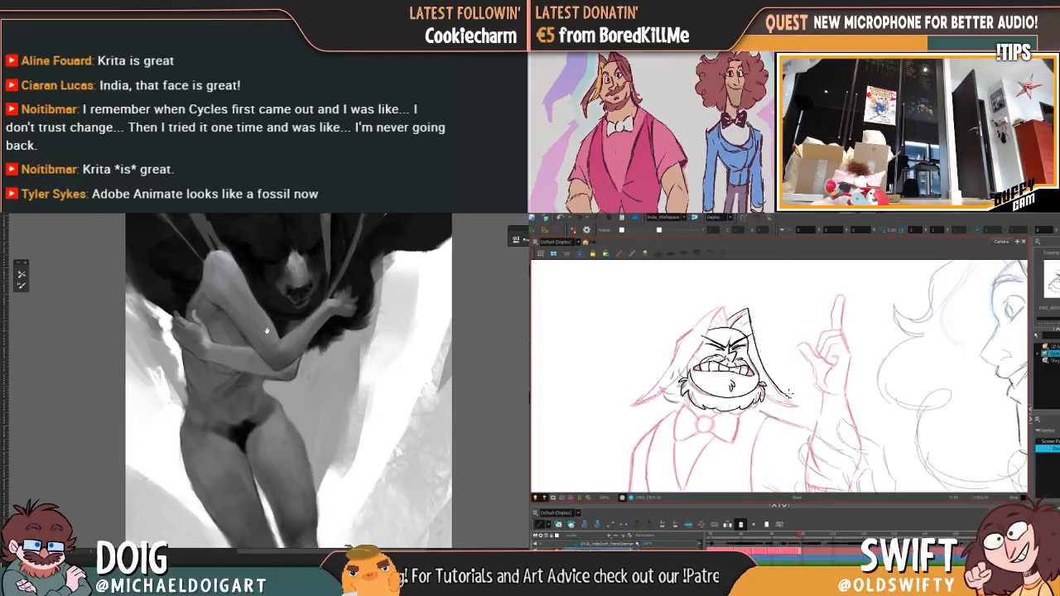
left_click_drag(789, 395, 800, 406)
mouse_move(267, 331)
left_mouse_down()
mouse_move(272, 352)
mouse_move(269, 338)
left_mouse_up()
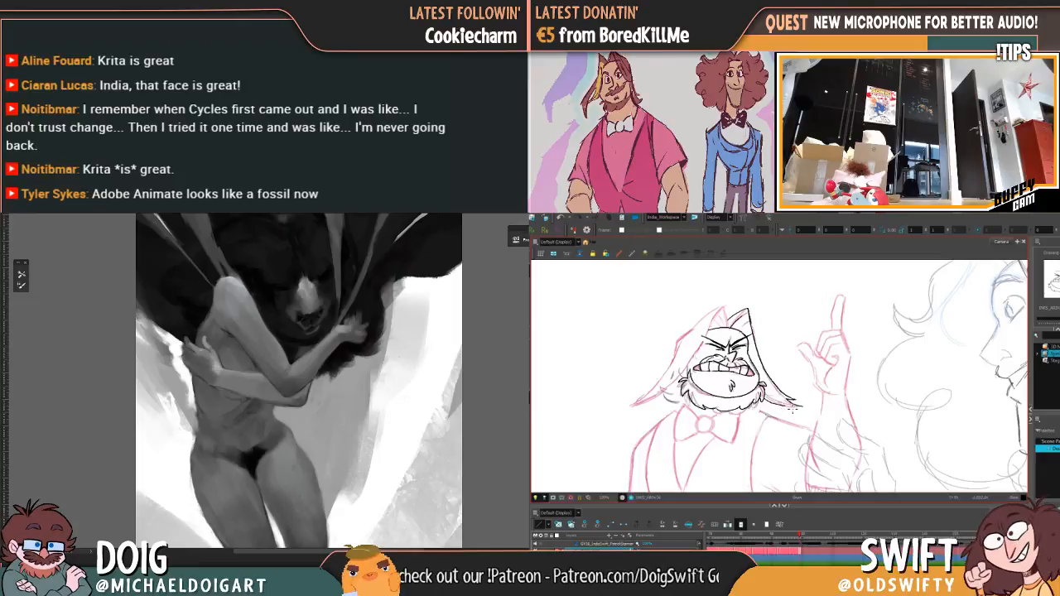
Step: Flip between neighbouring drawings to examine how the hair lock on the raised-hand side moves
key("f")
key("g")
key("f")
key("g")
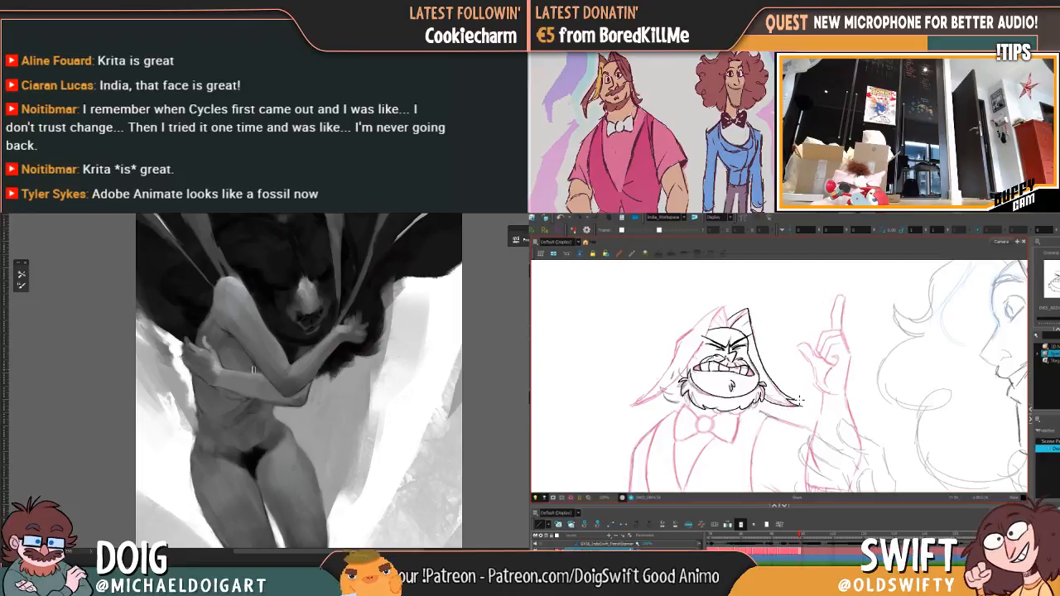
key("f")
key("g")
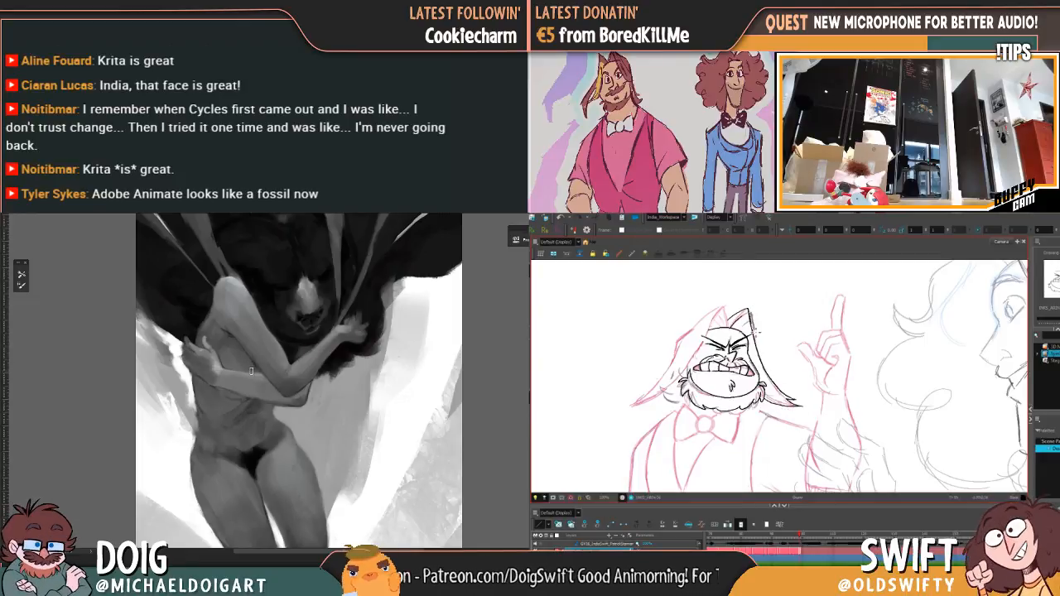
key("f")
key("g")
key("f")
key("g")
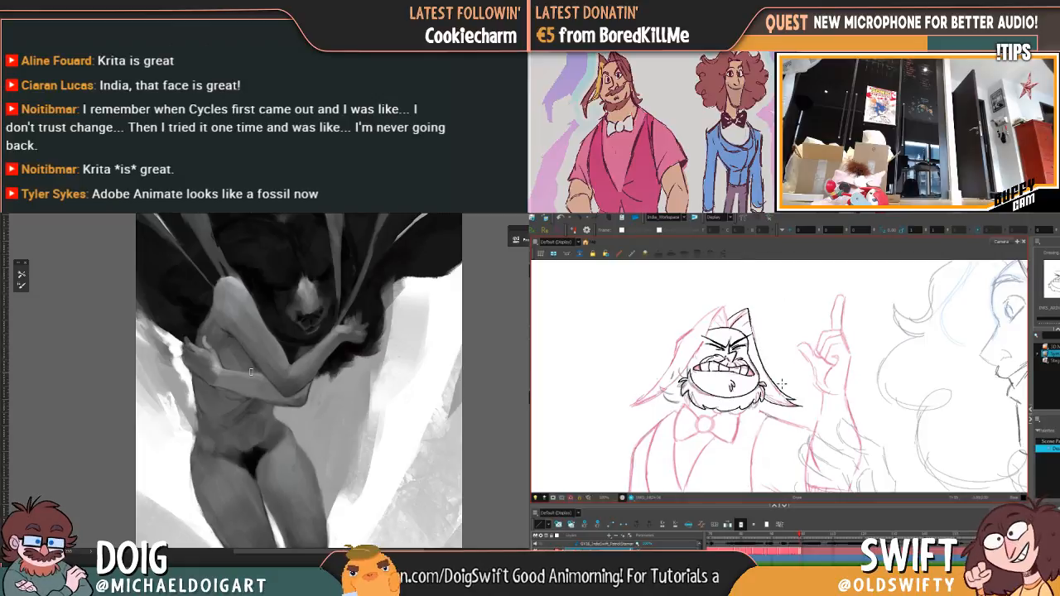
Step: Ink along the hair lock on the raised-hand side from the forehead toward the beard, checking it against neighbouring drawings
left_click_drag(752, 329, 779, 391)
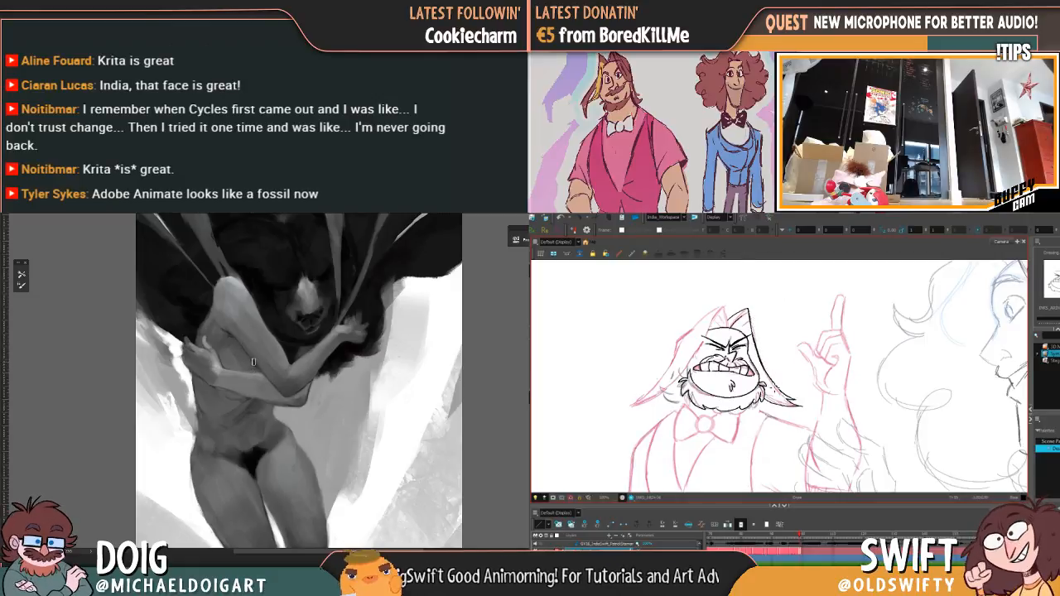
key("f")
key("g")
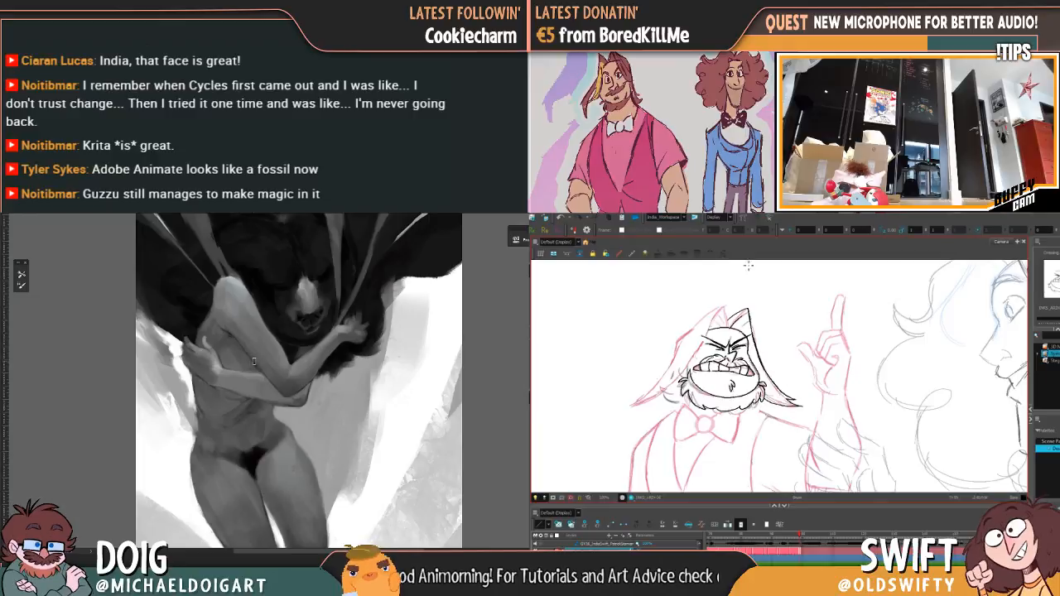
key("f")
key("g")
key("f")
key("g")
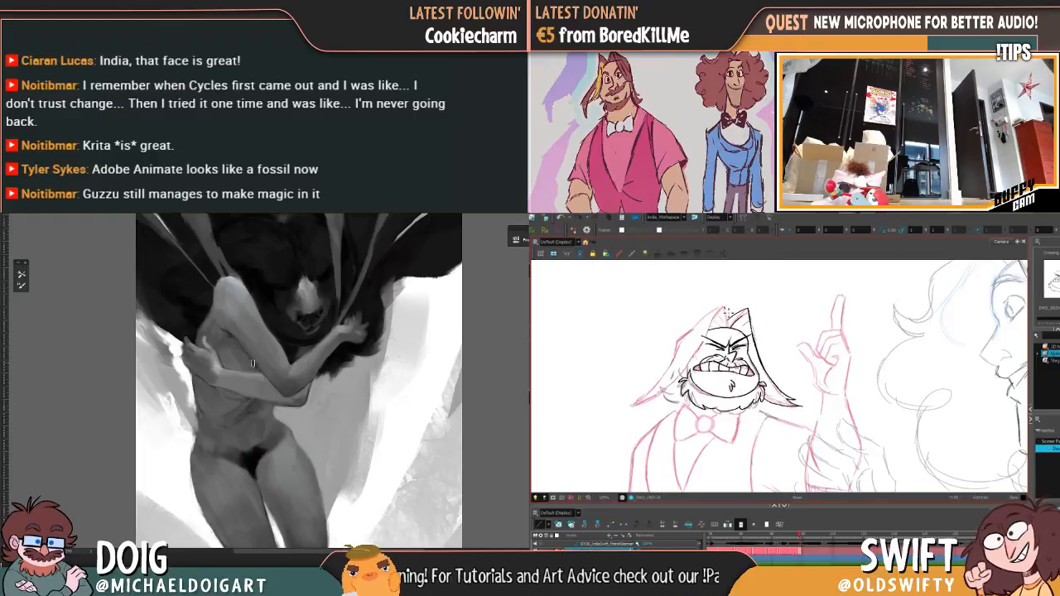
key("f")
key("g")
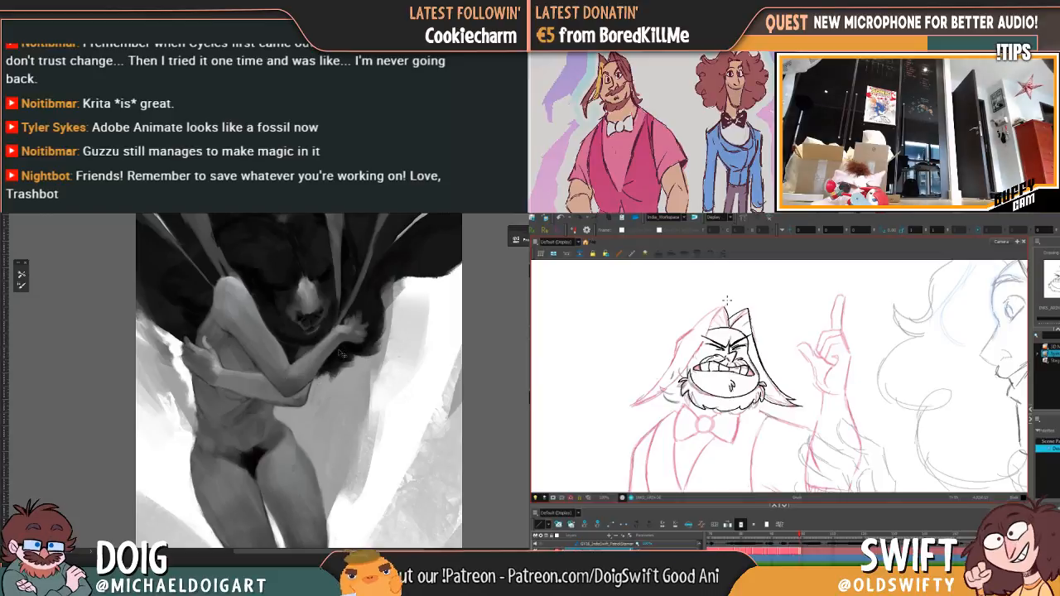
Step: Step back and forth through the preceding drawings to examine the character's head and hair poses
scroll(338, 353, "up", 2)
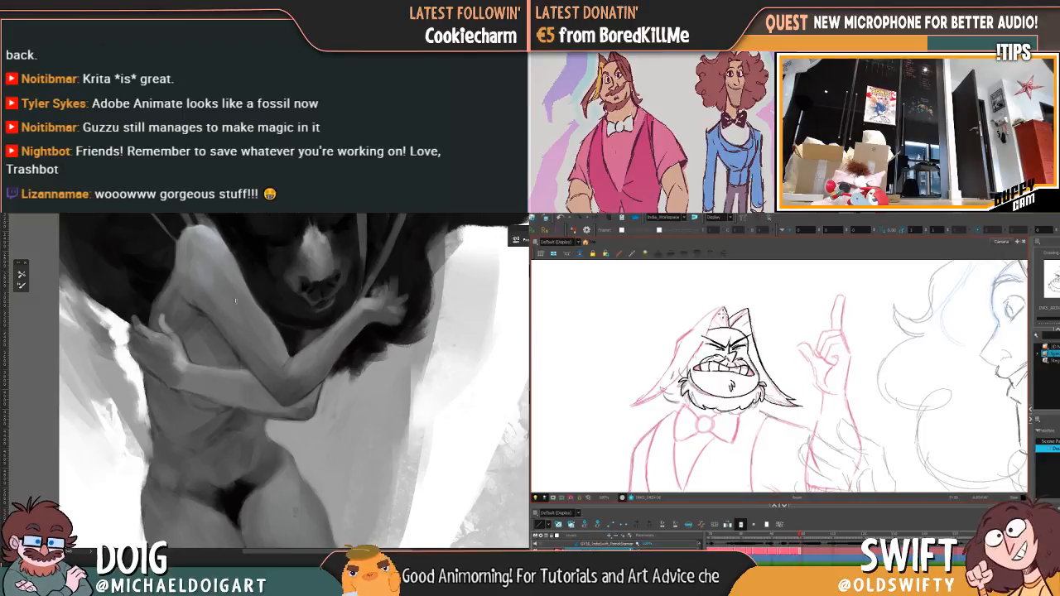
key("comma")
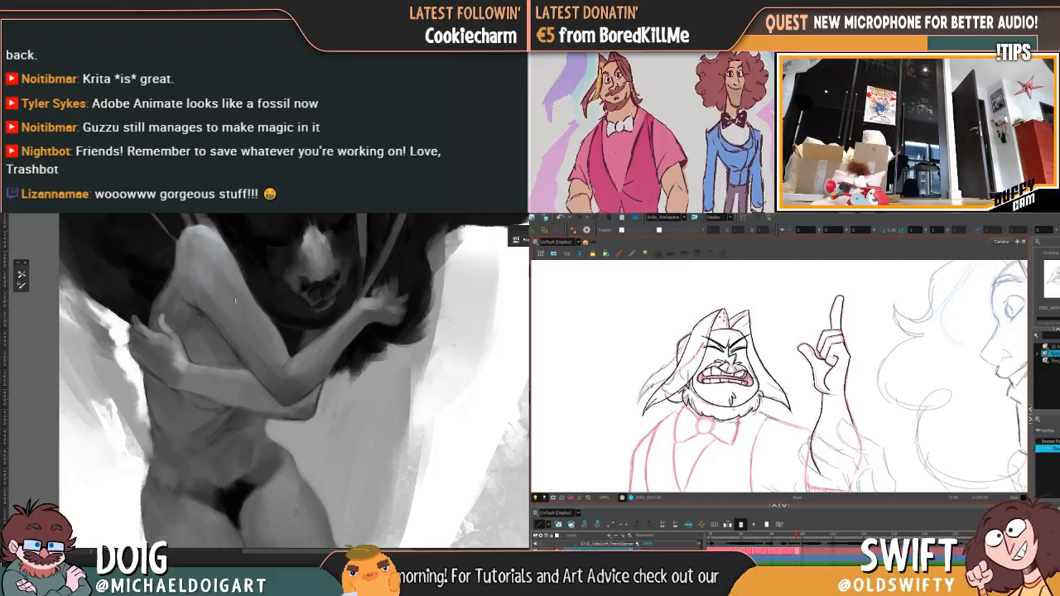
key("comma")
key("comma")
key("comma")
key("comma")
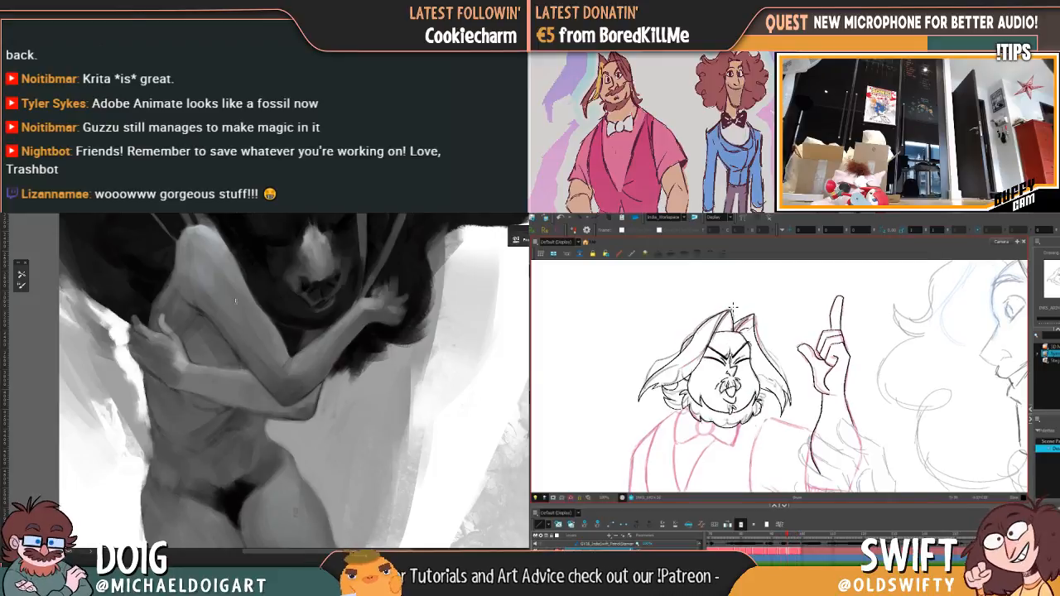
key("period")
key("g")
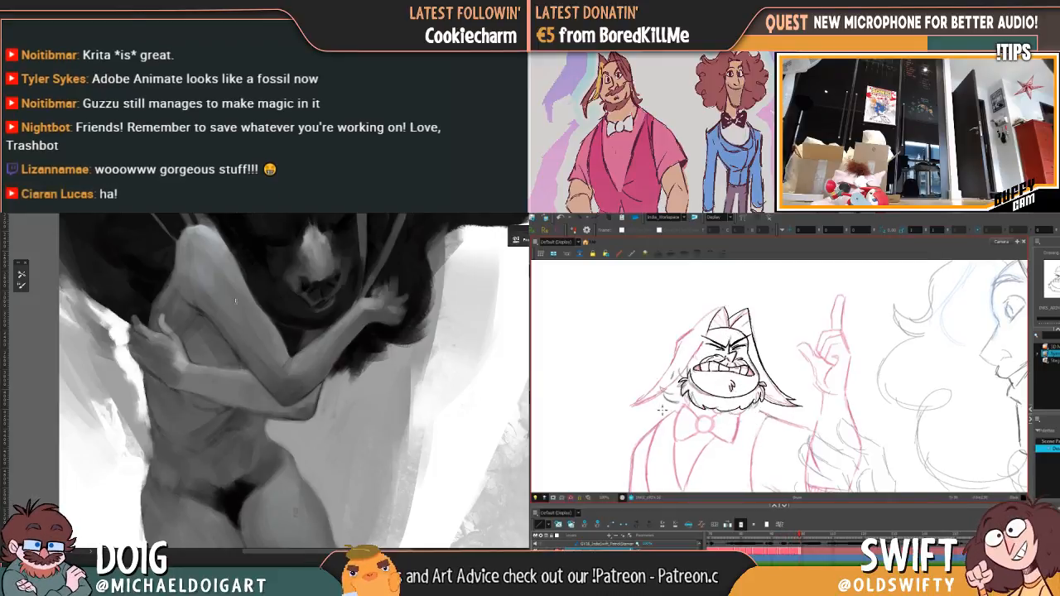
key("f")
key("f")
key("g")
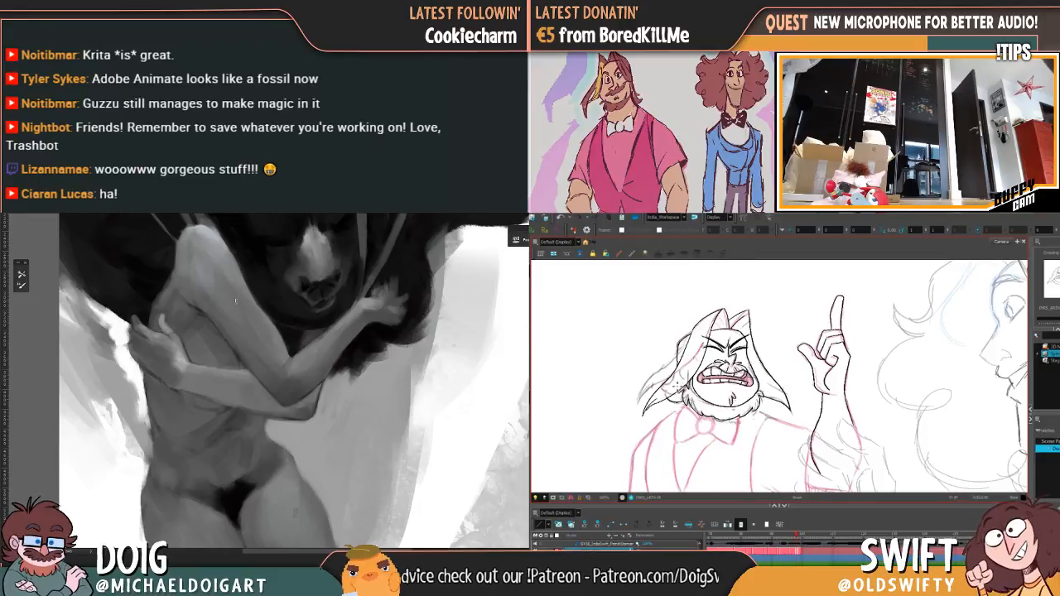
key("g")
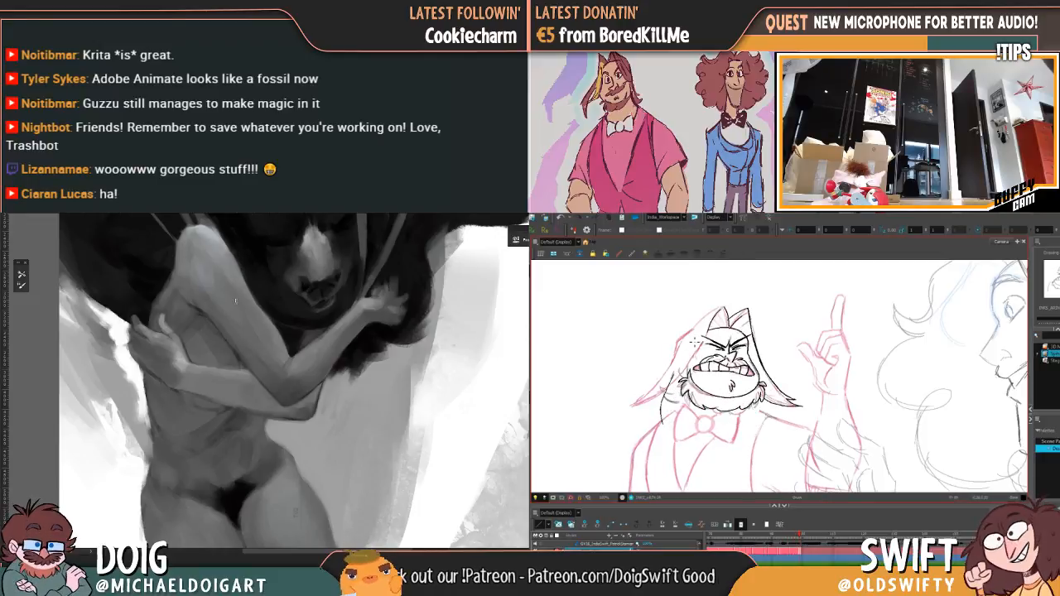
Step: Ink the hair on the side away from the raised hand, from the temple down past the beard to a pointed tip
key("f")
key("g")
key("f")
key("g")
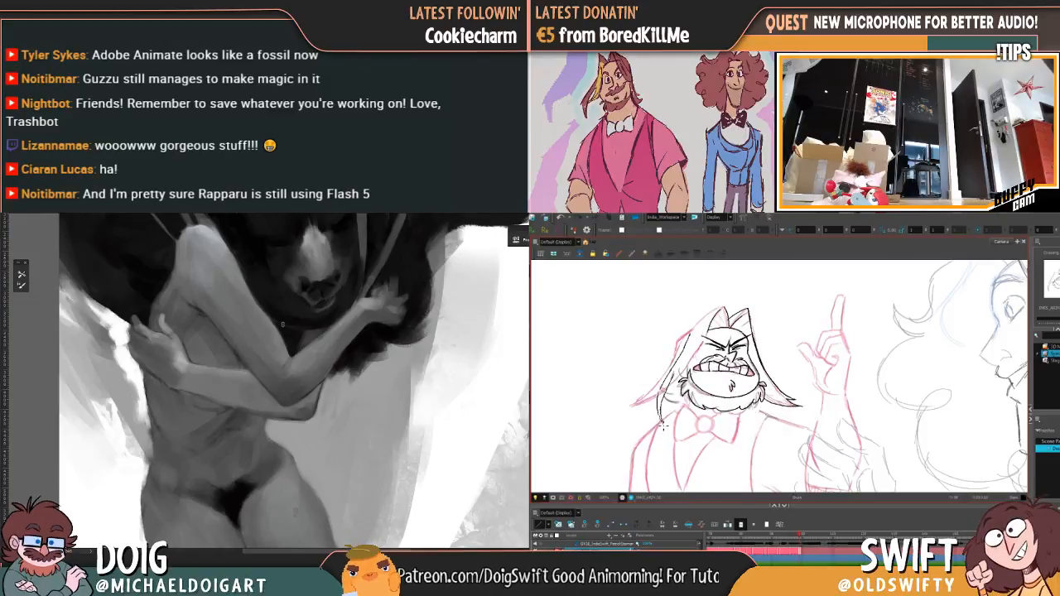
left_click_drag(264, 285, 274, 332)
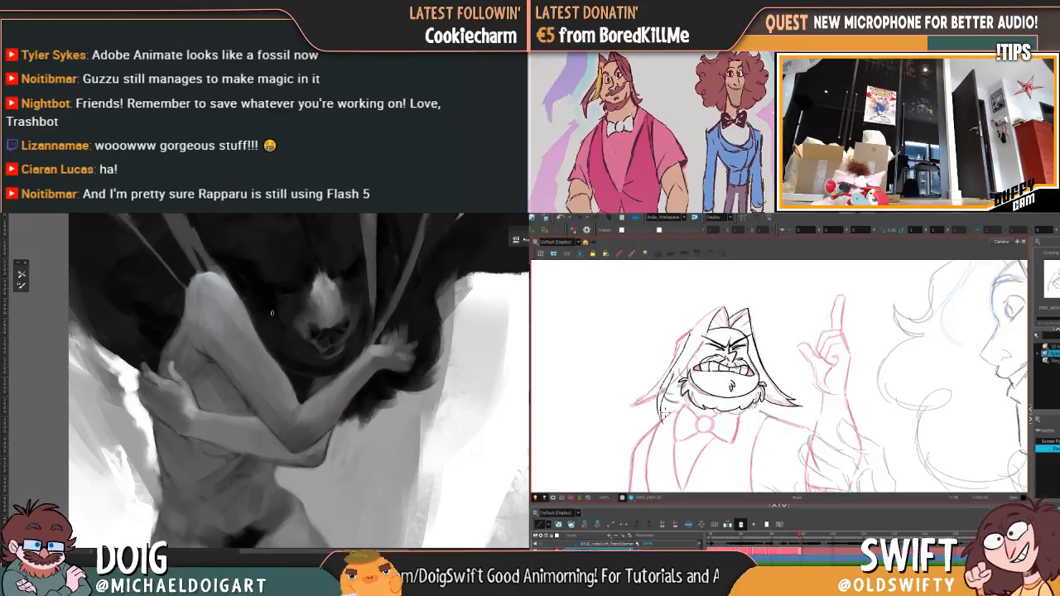
key("f")
key("g")
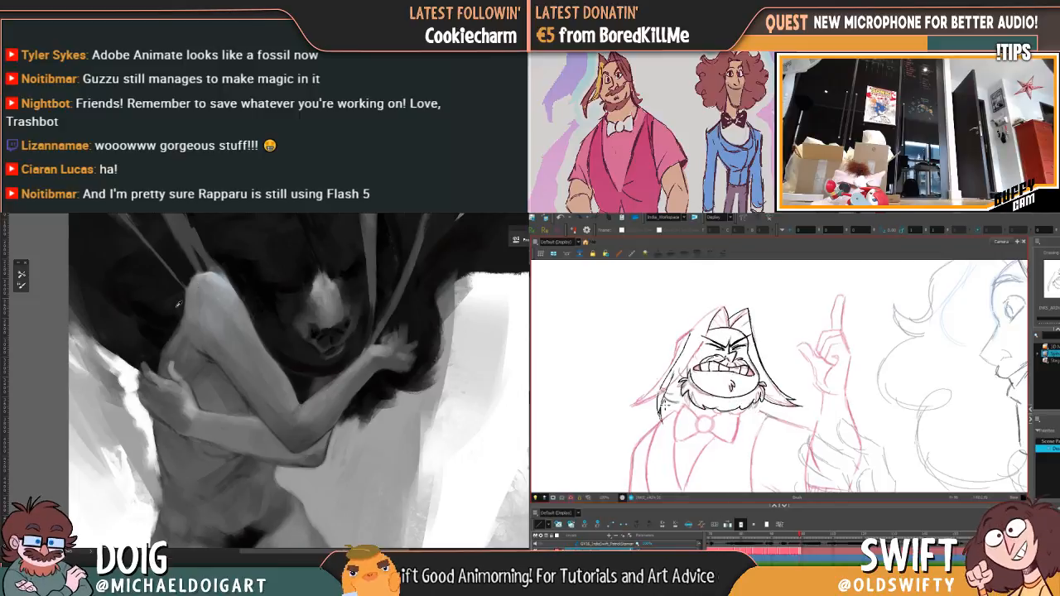
key("f")
key("g")
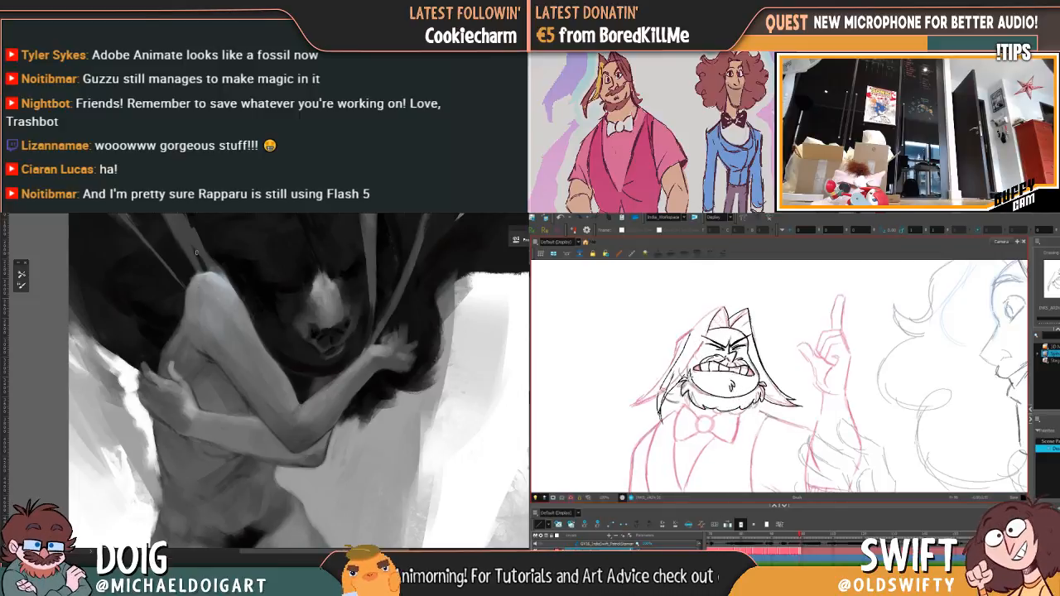
Step: Examine the grayscale painting of the figure embracing the bear, from the bear's head down to the figure's legs
key("ctrl+minus")
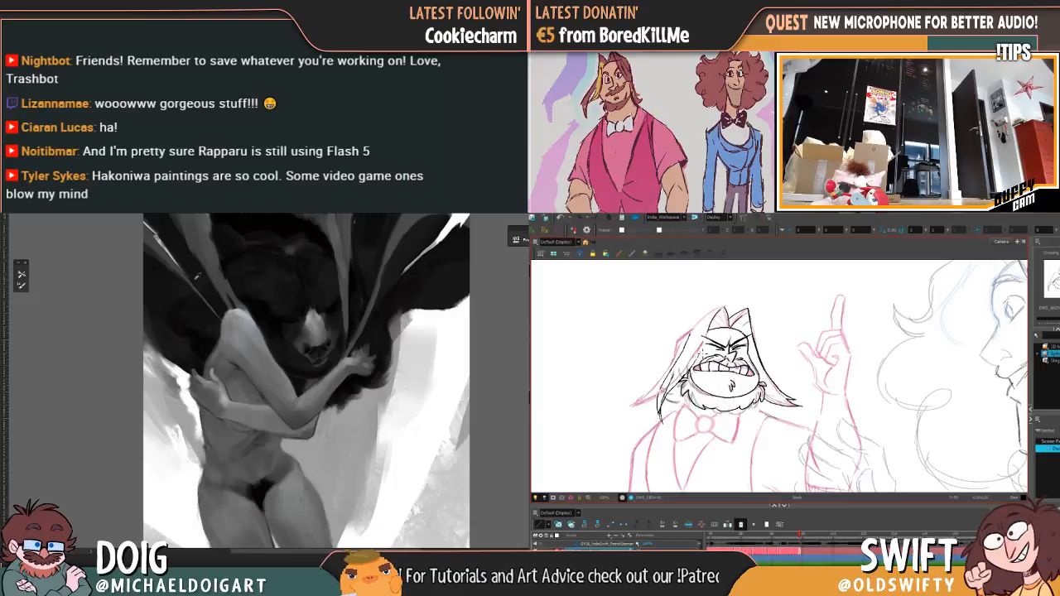
left_click(206, 259, "alt")
key("ctrl+plus")
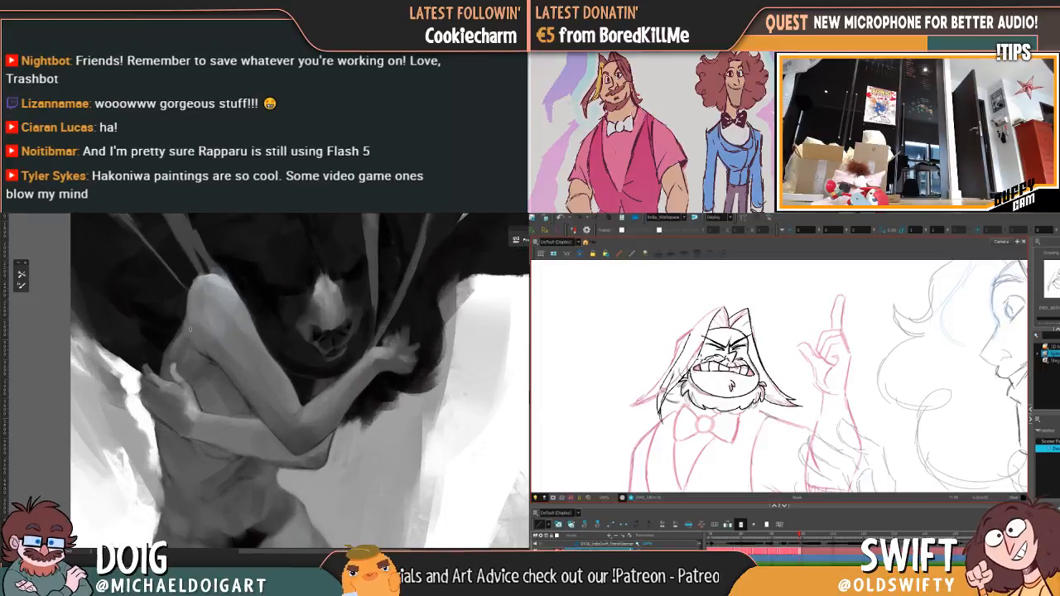
left_click_drag(176, 262, 193, 353)
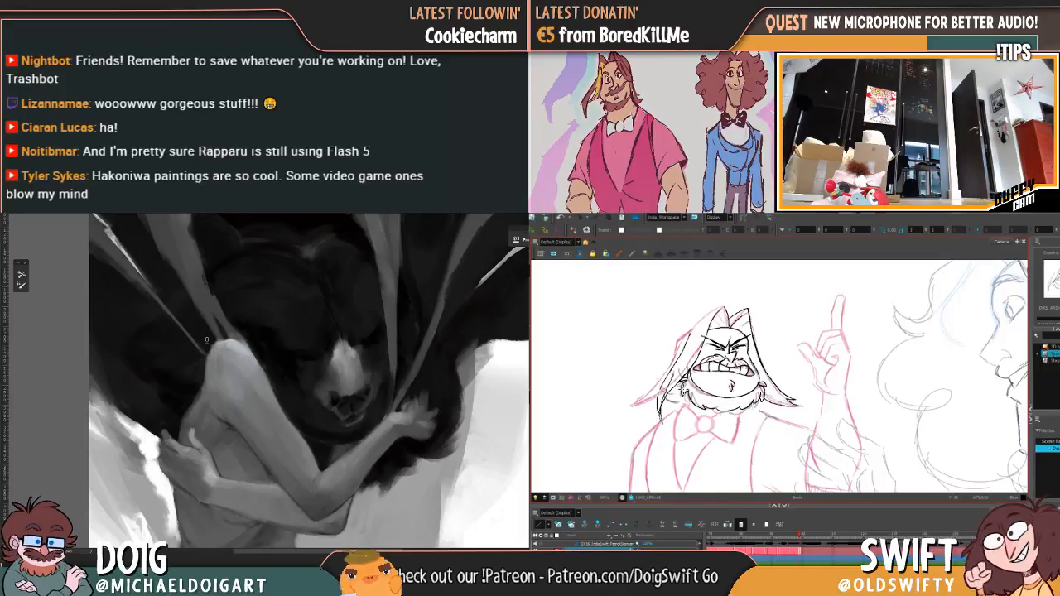
key("ctrl+minus")
key("ctrl+minus")
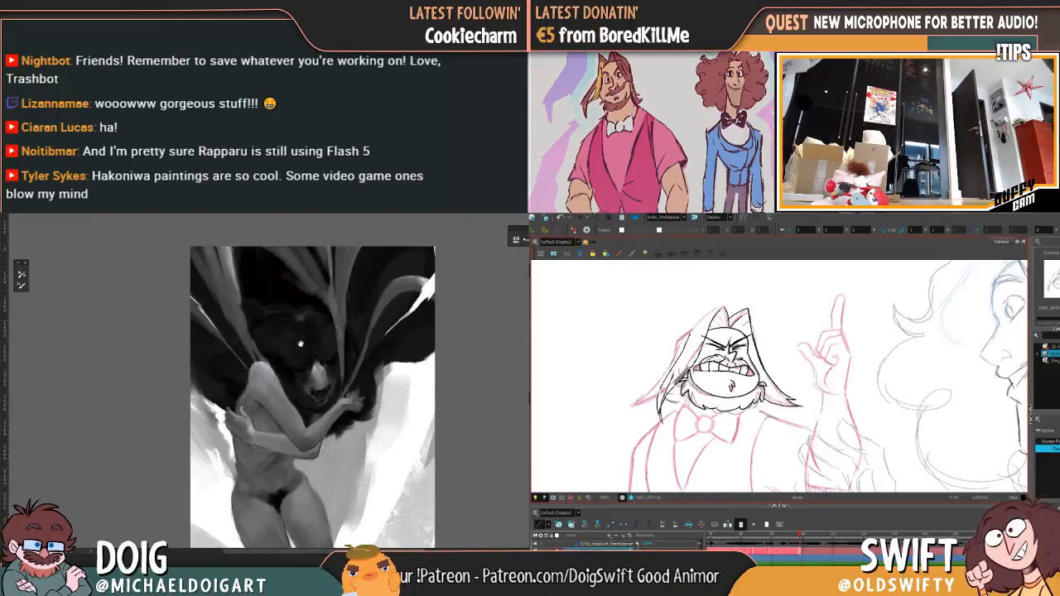
mouse_move(297, 364)
left_mouse_down()
mouse_move(278, 330)
mouse_move(277, 355)
mouse_move(272, 328)
left_mouse_up()
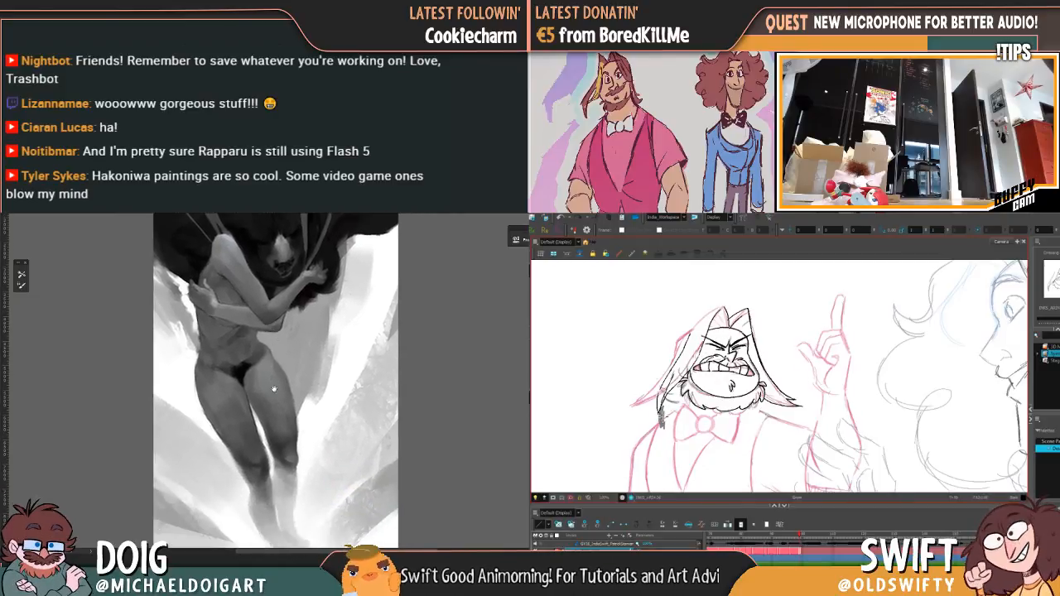
left_click_drag(274, 390, 257, 317)
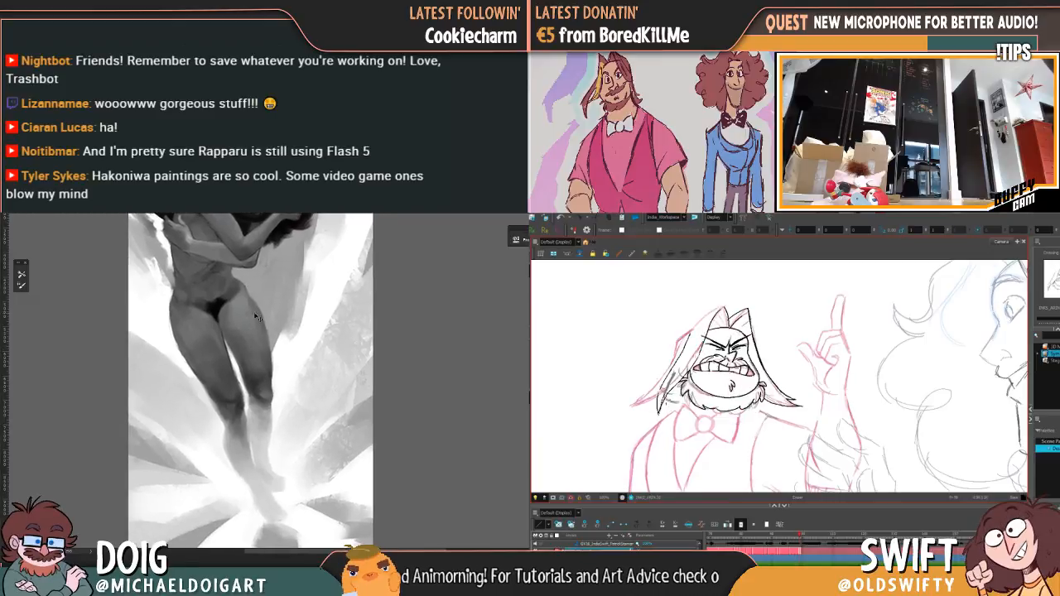
key("ctrl+plus")
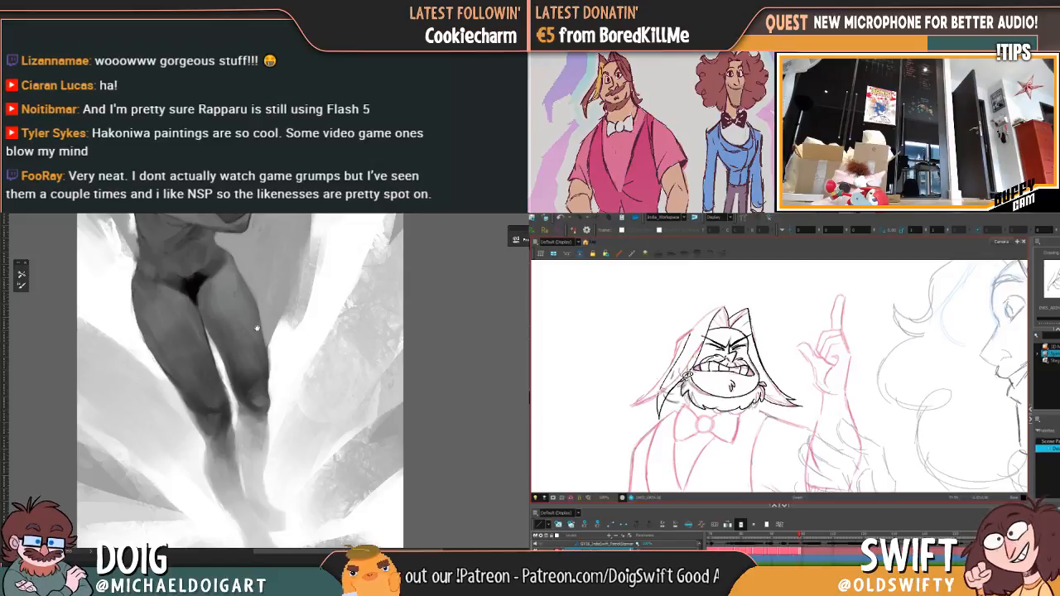
scroll(257, 328, "up", 2)
scroll(224, 330, "up", 2)
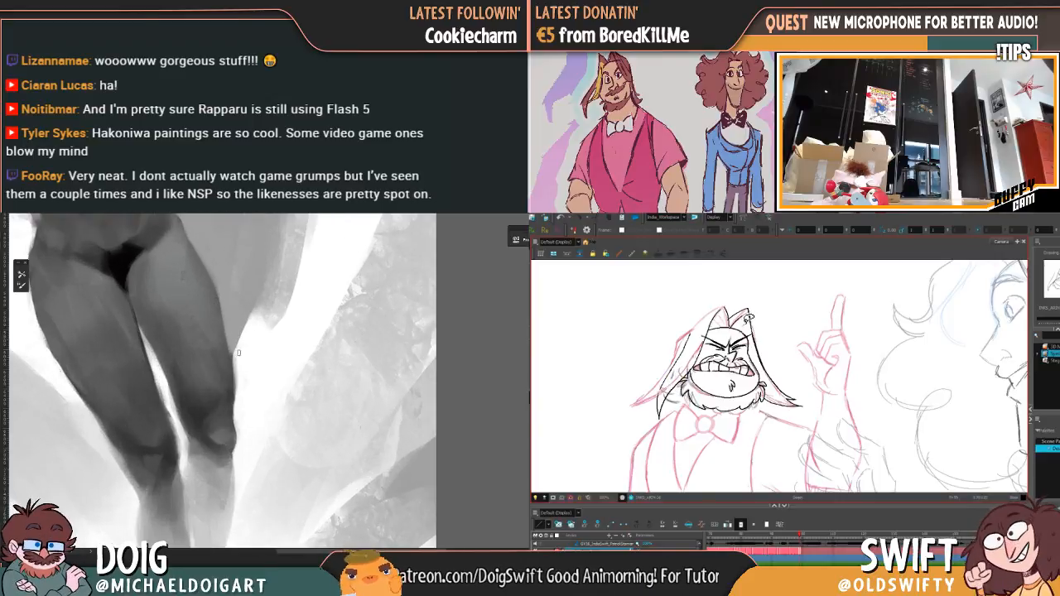
Step: Refine the hair line and tip on the side away from the raised hand, comparing it with the adjacent drawing
key(".")
key(".")
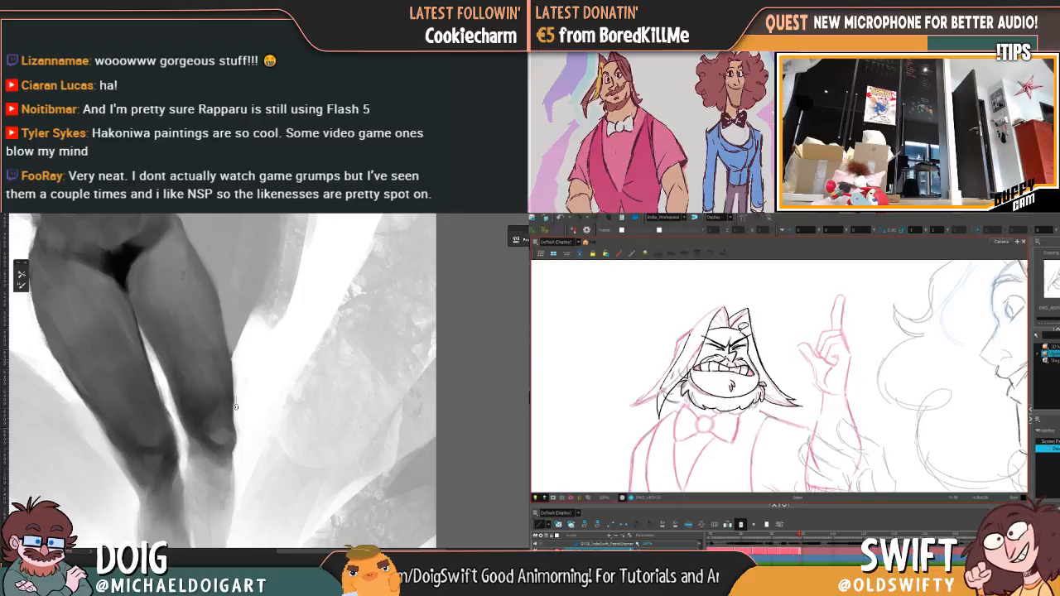
key(".")
mouse_move(687, 342)
left_mouse_down()
mouse_move(657, 395)
mouse_move(663, 414)
left_mouse_up()
key(".")
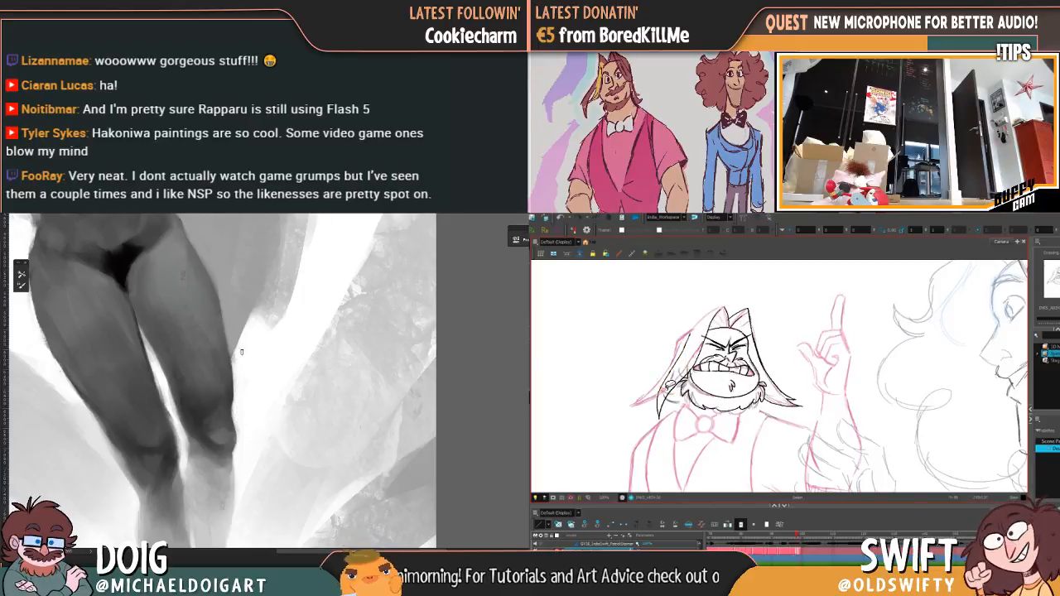
left_click(672, 373)
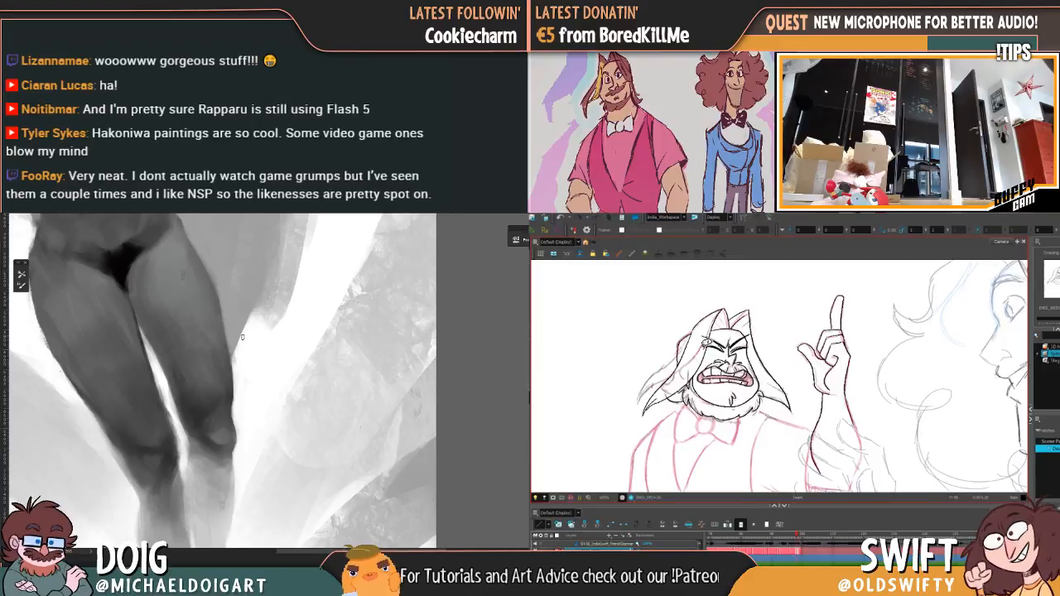
key(".")
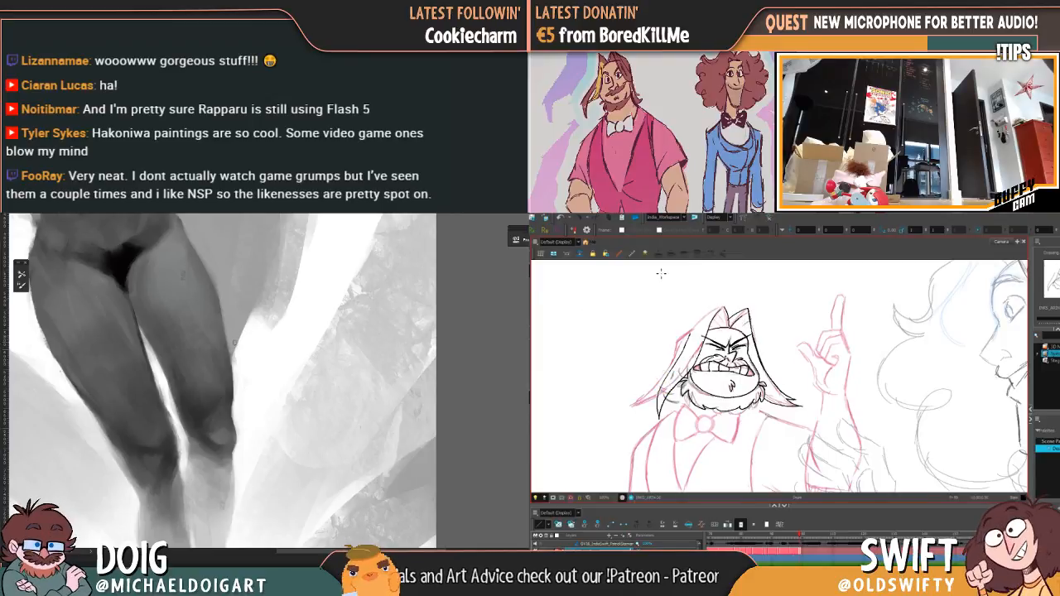
key(".")
left_click_drag(665, 399, 661, 417)
key(".")
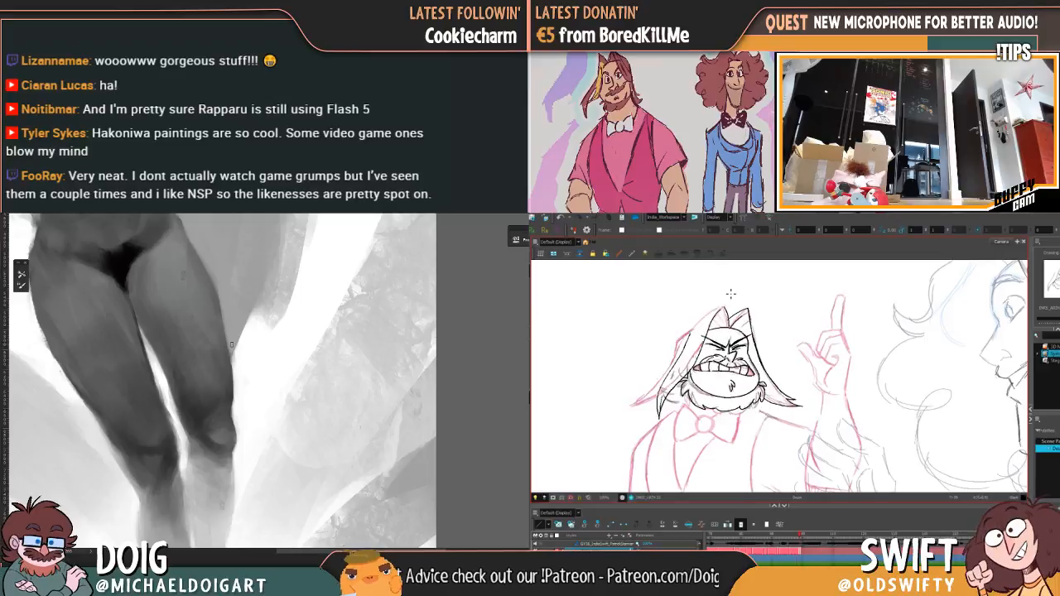
Step: Ink the hair outline from the crown down the side away from the raised hand, checking it against the preceding drawing
key(".")
key(".")
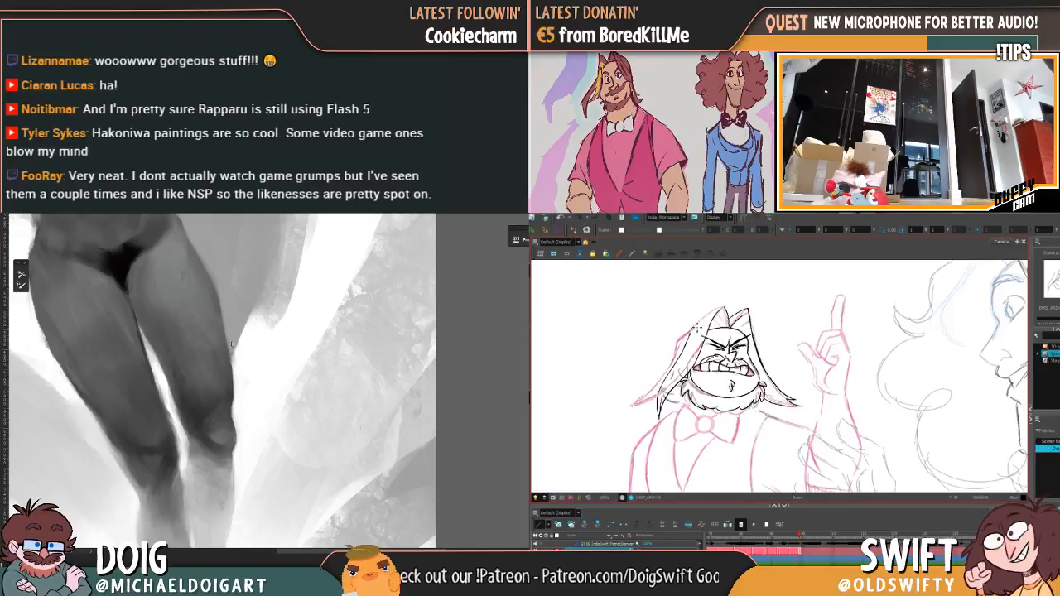
key(".")
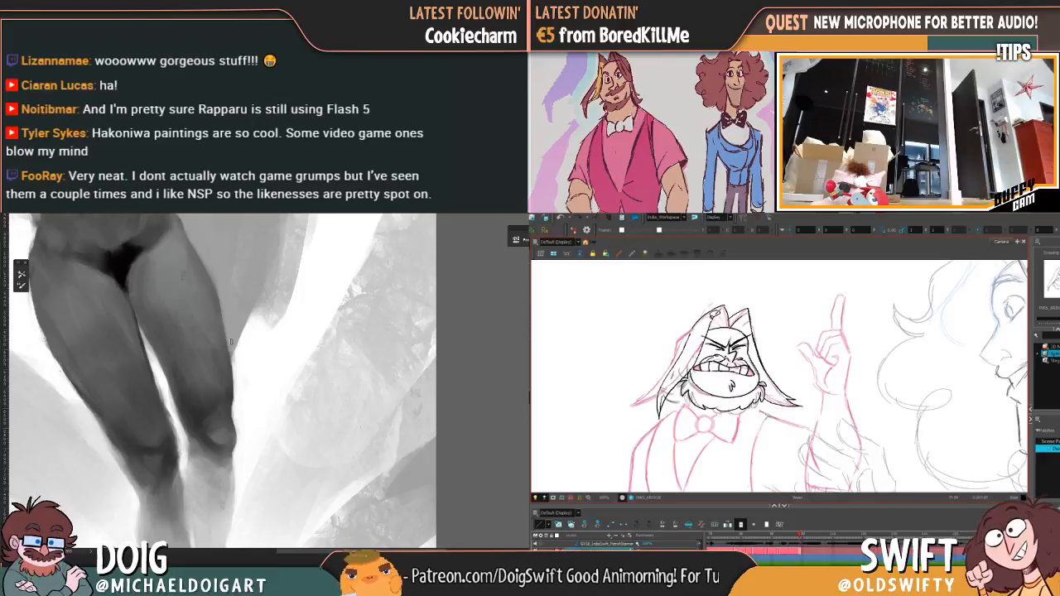
left_click(708, 312)
left_click(759, 296)
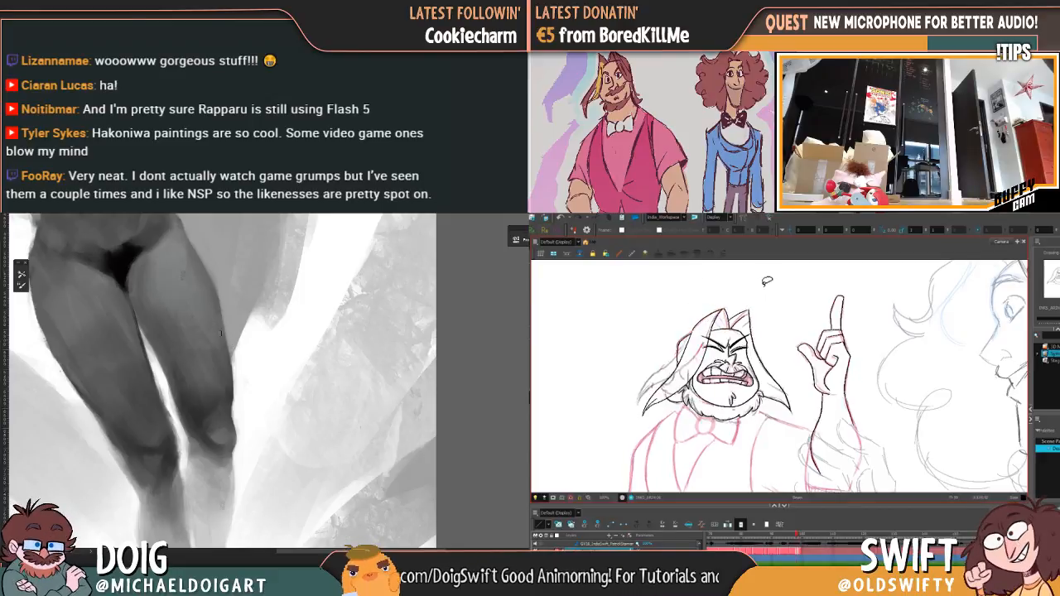
key(".")
Step: Ink the outer hair contour beside the temple on the side away from the raised hand, comparing it with the adjacent drawing
key(".")
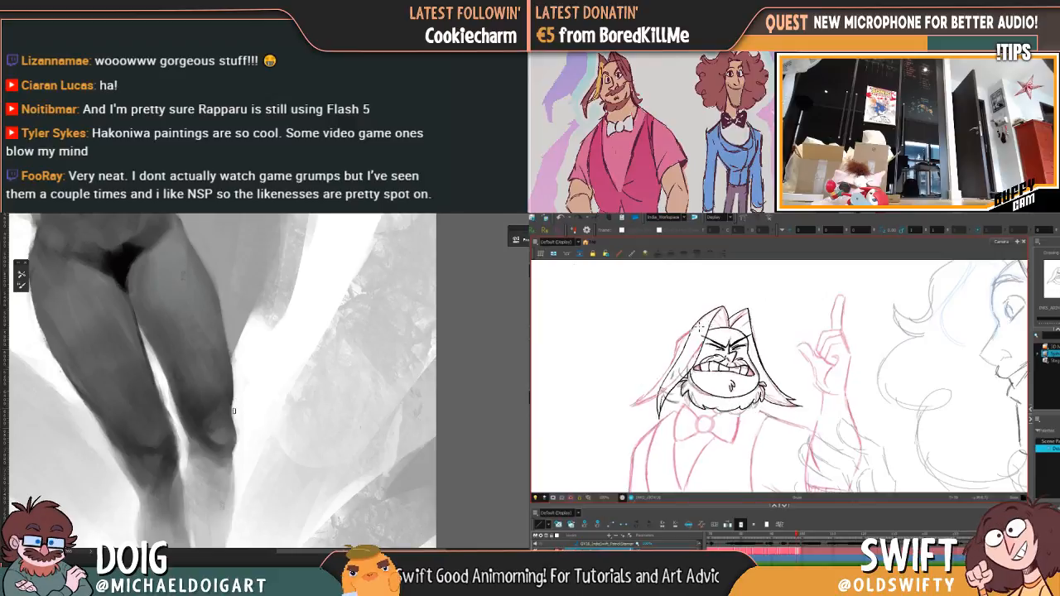
key("ctrl+minus")
key("ctrl+minus")
key("ctrl+minus")
mouse_move(212, 347)
left_mouse_down()
mouse_move(183, 375)
mouse_move(196, 379)
left_mouse_up()
key(".")
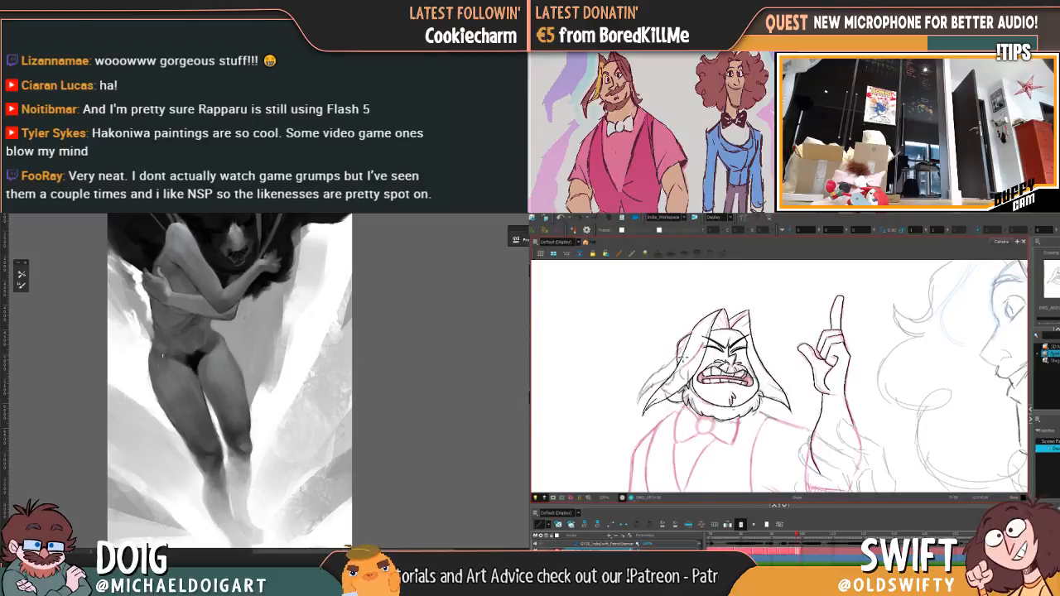
key(".")
key("ctrl+plus")
key(".")
key(".")
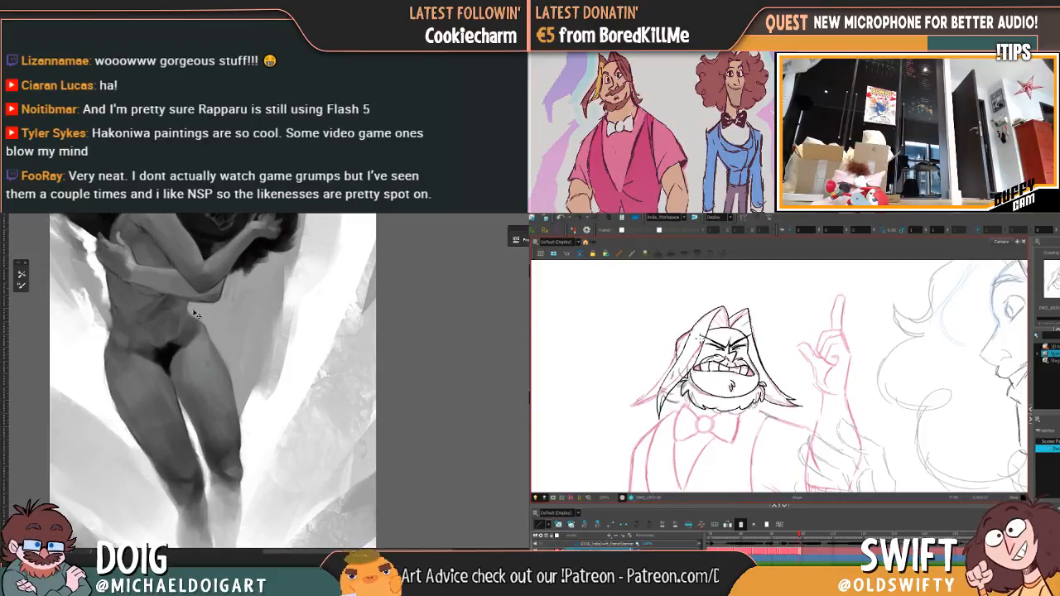
Step: Review the full bear painting's composition and compare the newly inked hair with the neighbouring drawing
key("ctrl+minus")
key("ctrl+0")
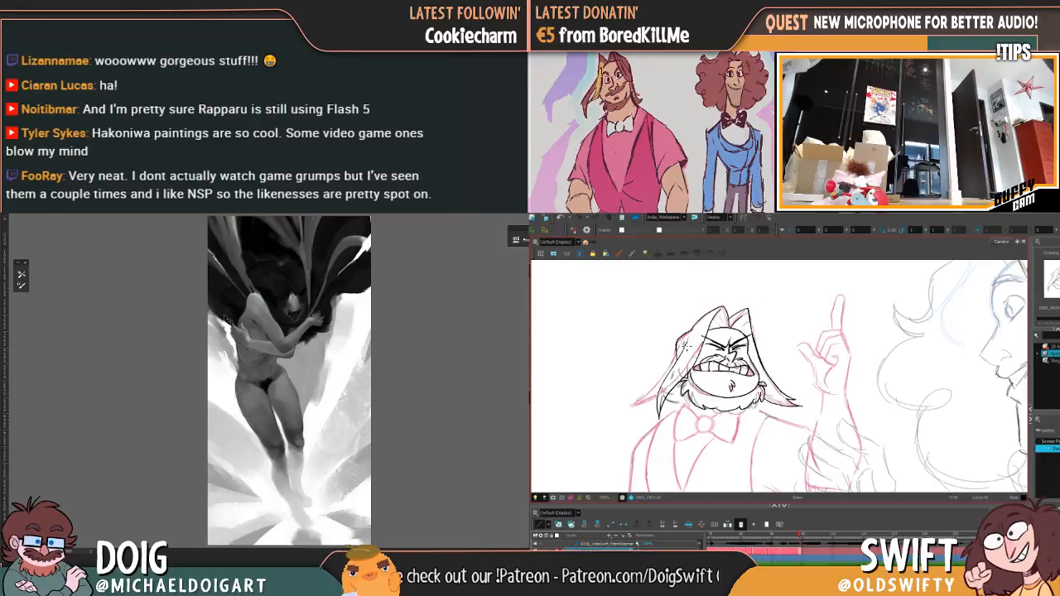
key("ctrl+plus")
key(".")
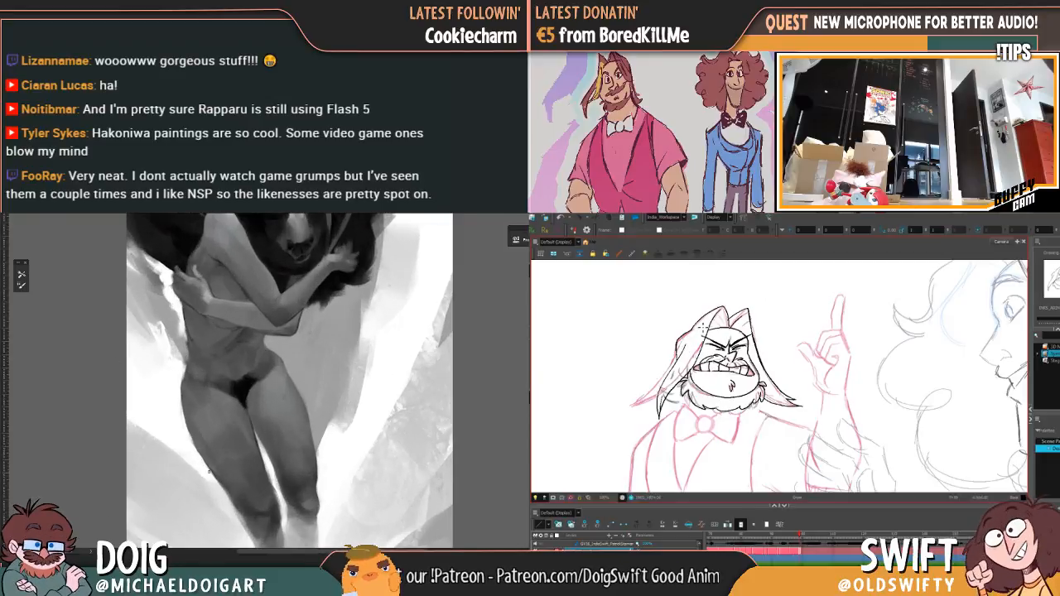
key(".")
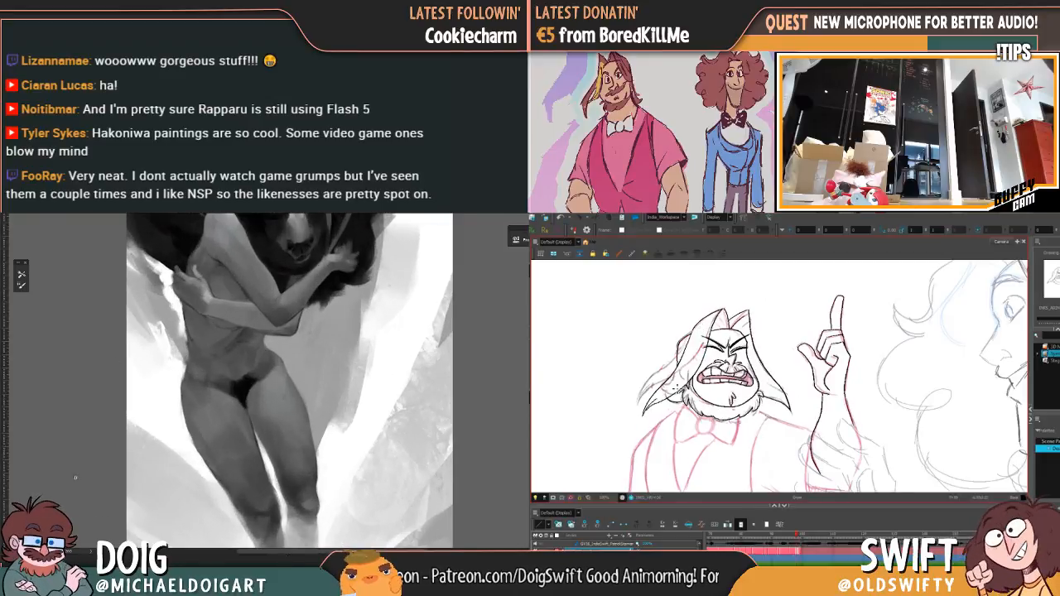
key(".")
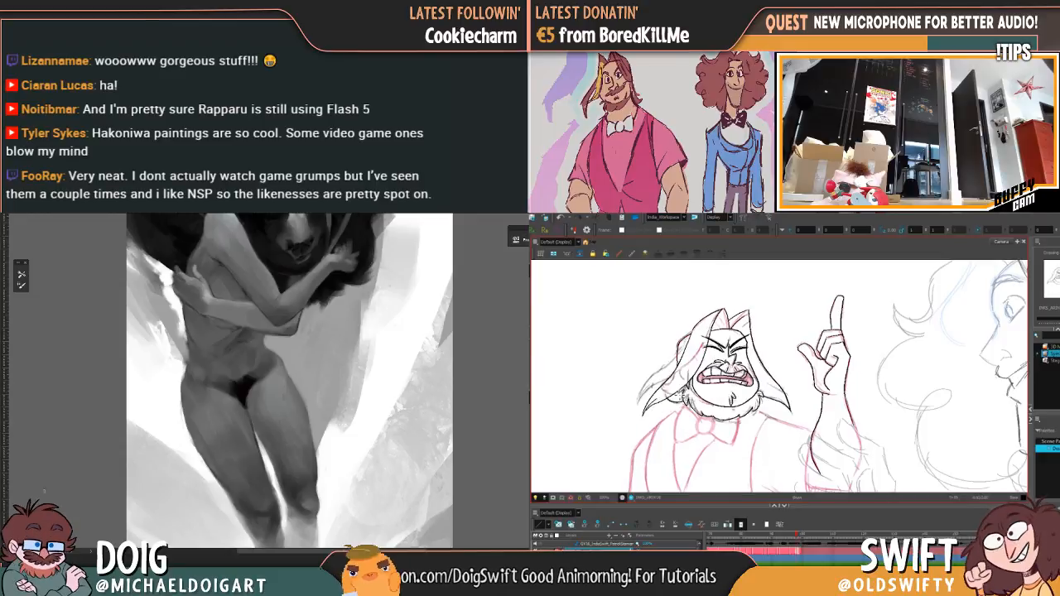
key(".")
Step: Try a short hair stroke beside the beard and undo it
mouse_move(217, 356)
left_mouse_down()
mouse_move(176, 439)
mouse_move(277, 441)
mouse_move(316, 375)
mouse_move(241, 358)
mouse_move(208, 381)
left_mouse_up()
key("ctrl+z")
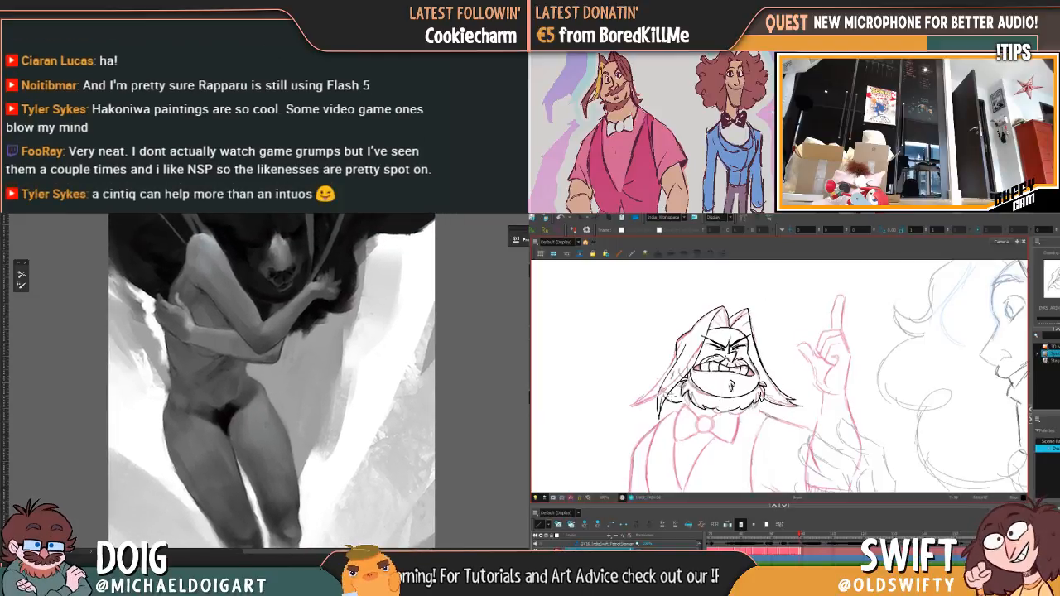
left_click_drag(673, 396, 682, 393)
key("ctrl+z")
Step: Flip repeatedly between the two inked drawings to examine the movement of the head, hair and raised arm
key("comma")
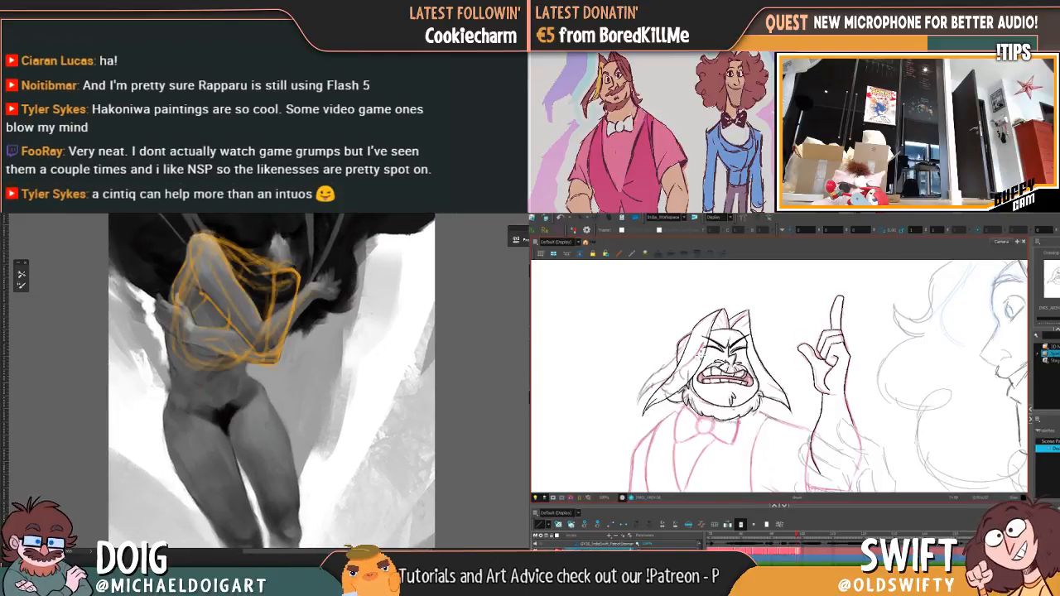
key("period")
key("comma")
key("period")
key("comma")
key("period")
key("comma")
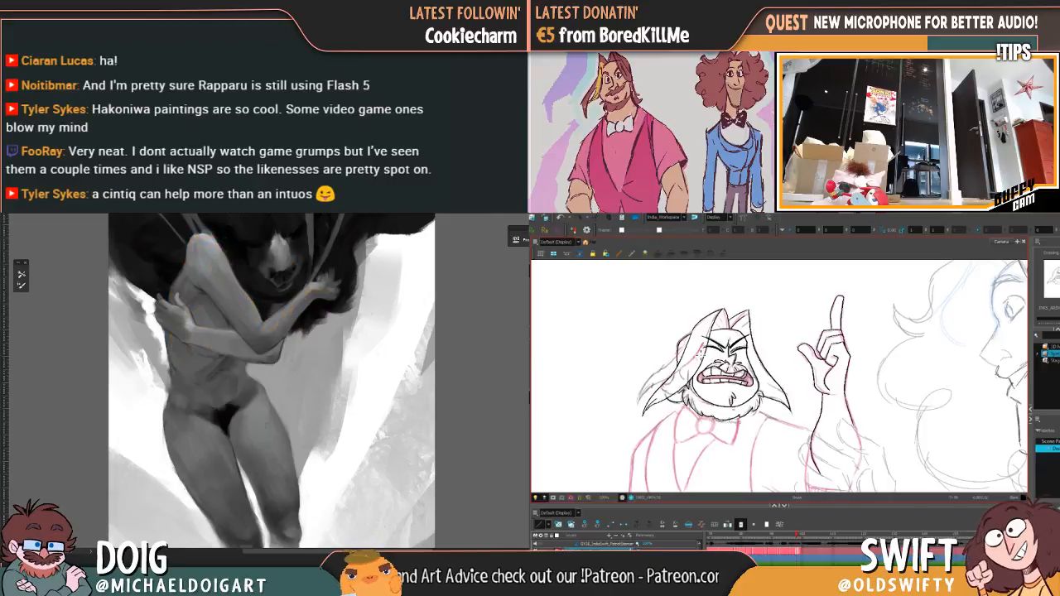
Step: Copy the inked raised hand and forearm from the preceding drawing onto the drawing with the gritted teeth
mouse_move(826, 387)
left_mouse_down()
mouse_move(778, 359)
mouse_move(755, 378)
left_mouse_up()
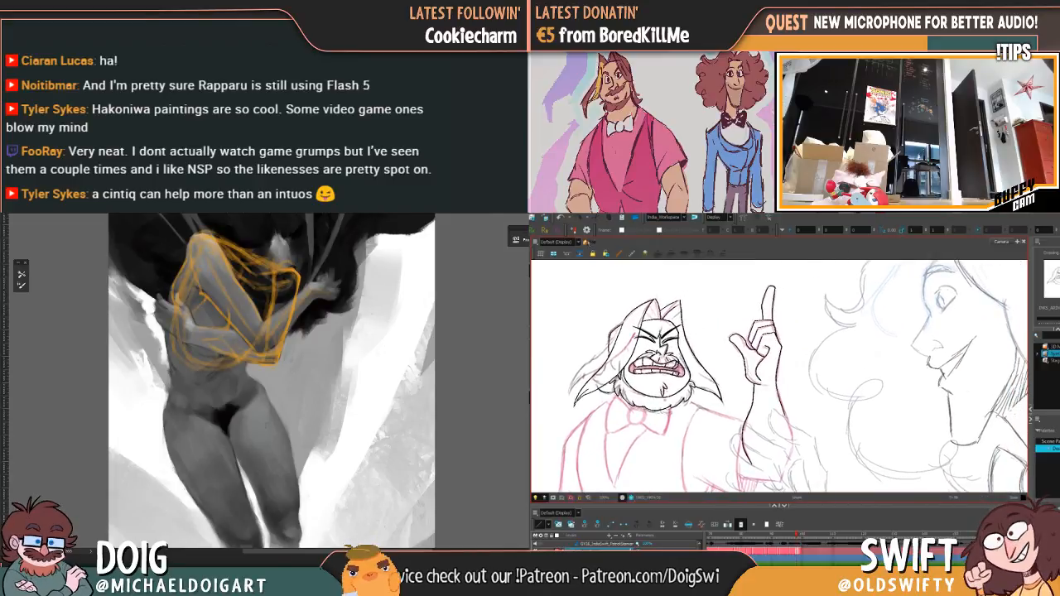
left_click_drag(194, 404, 196, 393)
left_click_drag(749, 288, 819, 356)
left_click_drag(195, 393, 195, 387)
left_click_drag(818, 356, 767, 306)
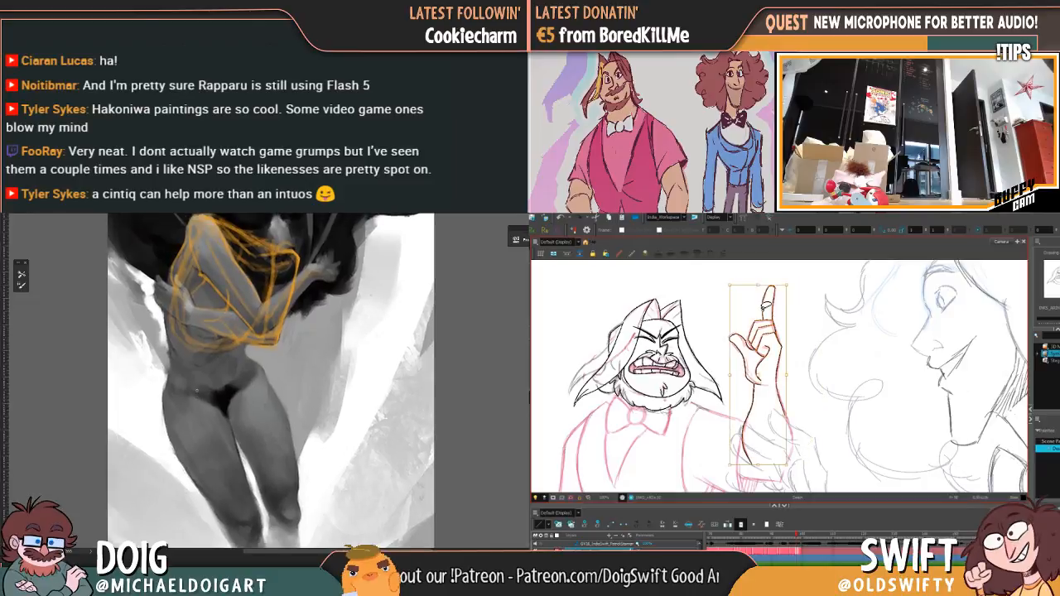
mouse_move(819, 389)
left_mouse_down()
mouse_move(756, 488)
mouse_move(722, 358)
mouse_move(816, 331)
left_mouse_up()
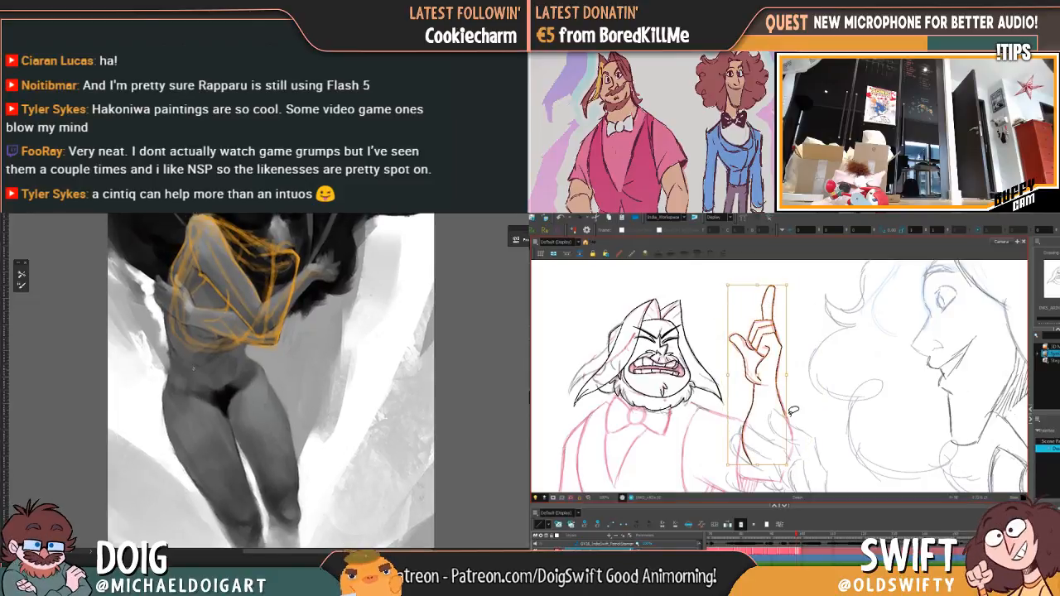
key("period")
key("ctrl+v")
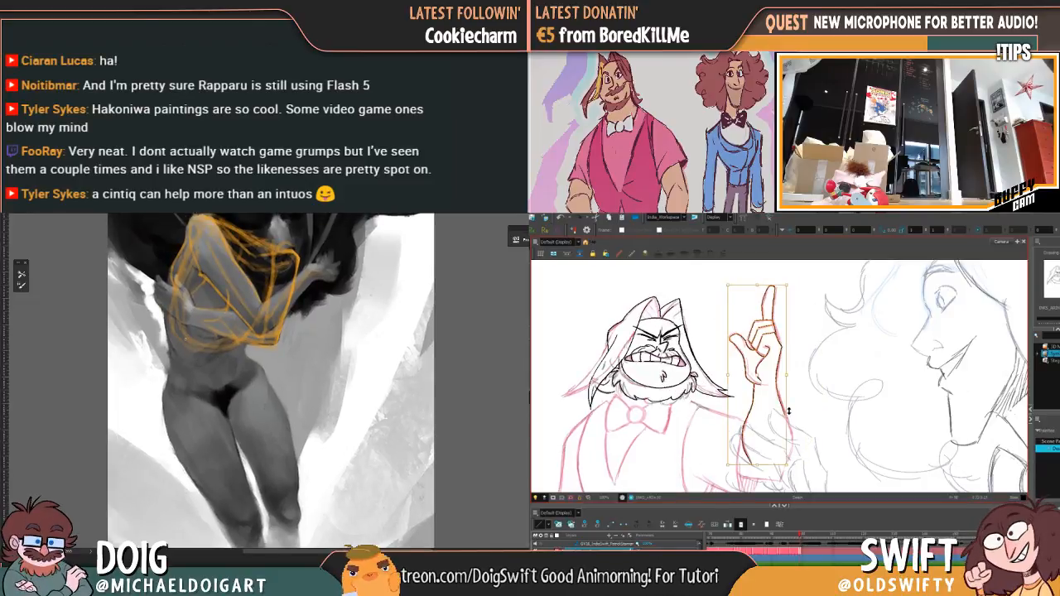
Step: Lean the pasted arm slightly away from the head and draw an orange guide line on the painted figure's hip
left_click_drag(773, 283, 781, 282)
left_click(783, 282)
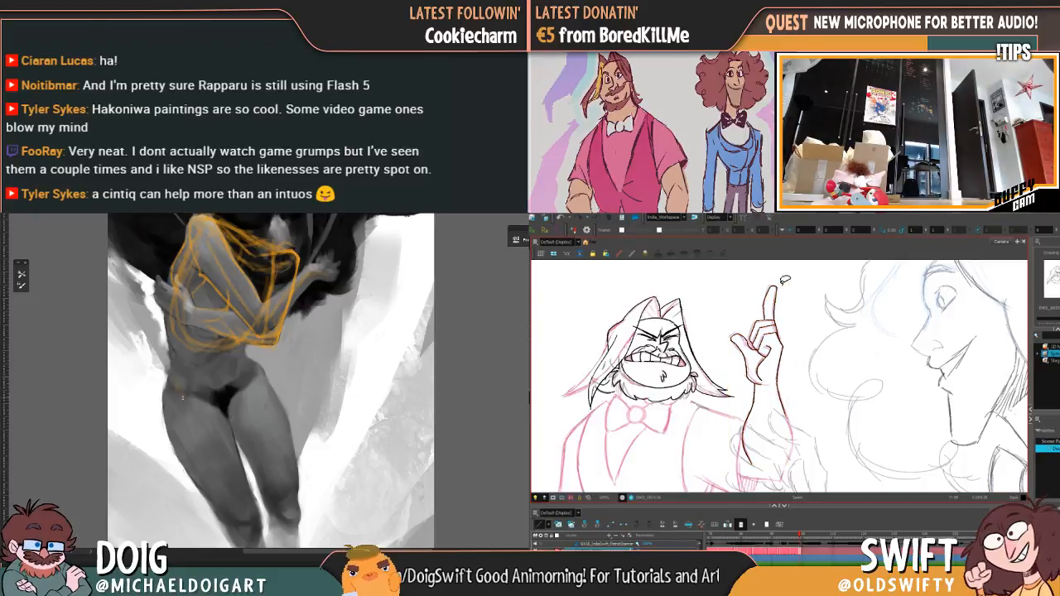
key("comma")
left_click_drag(188, 408, 176, 386)
key("period")
key("ctrl+v")
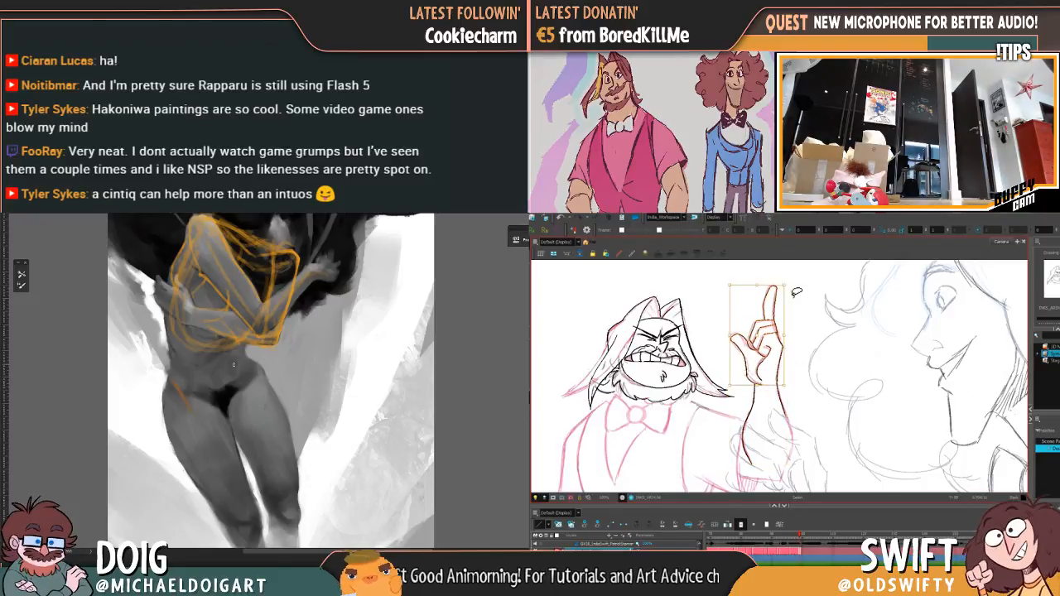
left_click(801, 287)
key("comma")
key("period")
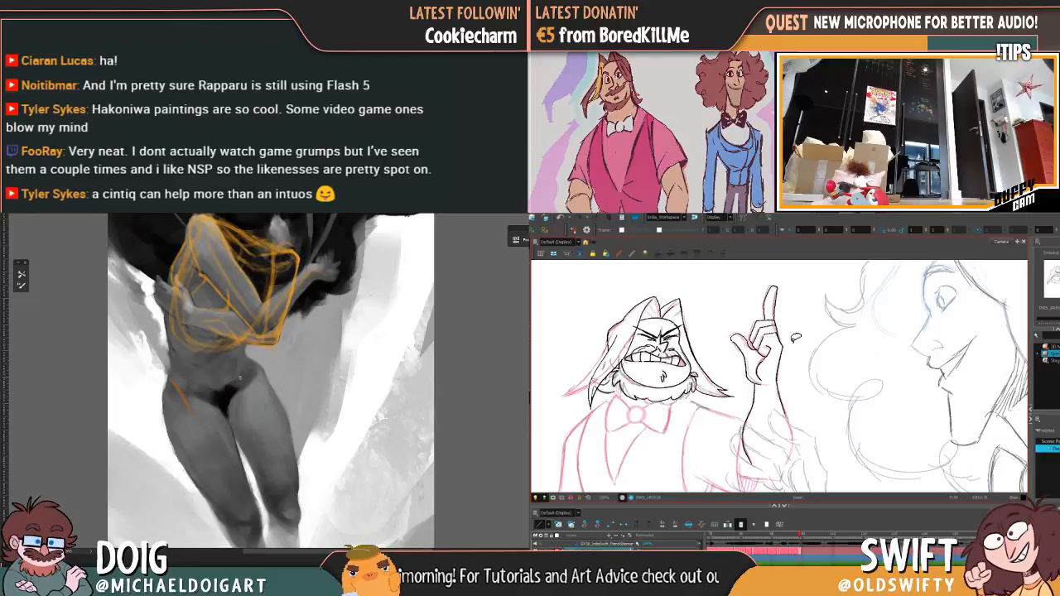
Step: Skew the raised hand slightly away from the head and add an orange guide line on the painted figure's opposite hip
mouse_move(772, 362)
left_mouse_down()
mouse_move(780, 275)
mouse_move(785, 356)
left_mouse_up()
left_click_drag(773, 283, 777, 282)
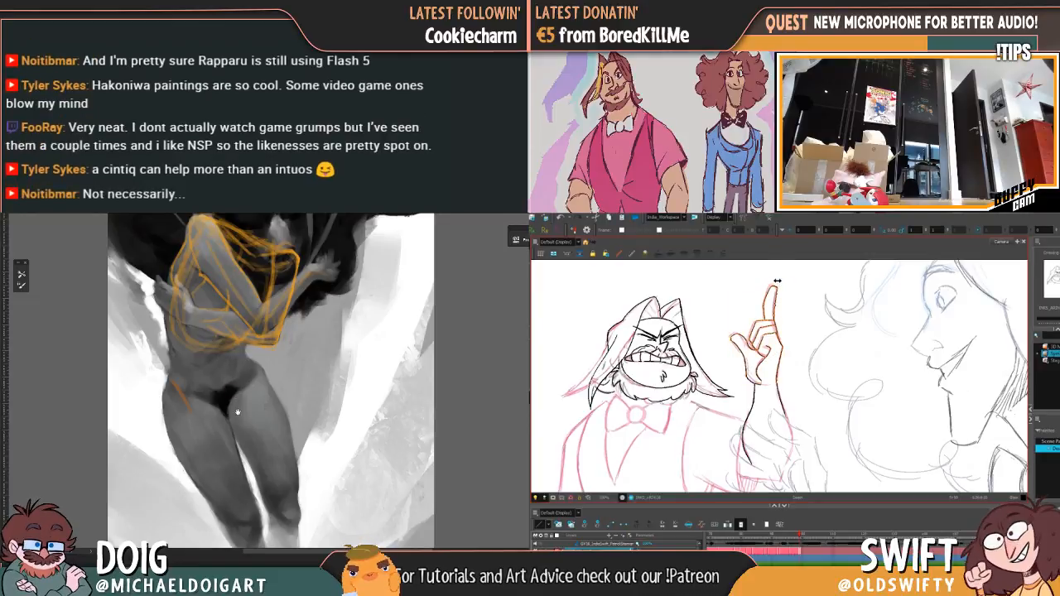
left_click_drag(238, 412, 229, 401)
left_click(795, 269)
key("comma")
key("period")
left_click_drag(241, 351, 236, 386)
key("comma")
key("period")
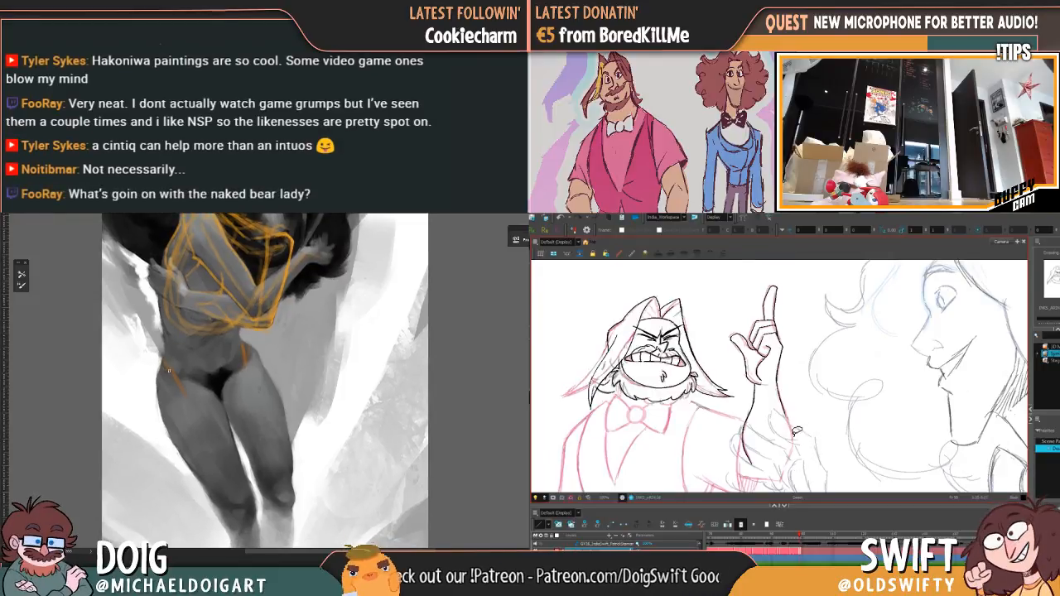
Step: Select the whole raised arm and skew its fingertip end slightly away from the head
key("comma")
key("period")
mouse_move(808, 374)
left_mouse_down()
mouse_move(787, 449)
mouse_move(743, 396)
mouse_move(738, 293)
mouse_move(760, 271)
left_mouse_up()
left_click_drag(200, 374, 180, 407)
mouse_move(760, 272)
left_mouse_down()
mouse_move(802, 305)
mouse_move(805, 331)
left_mouse_up()
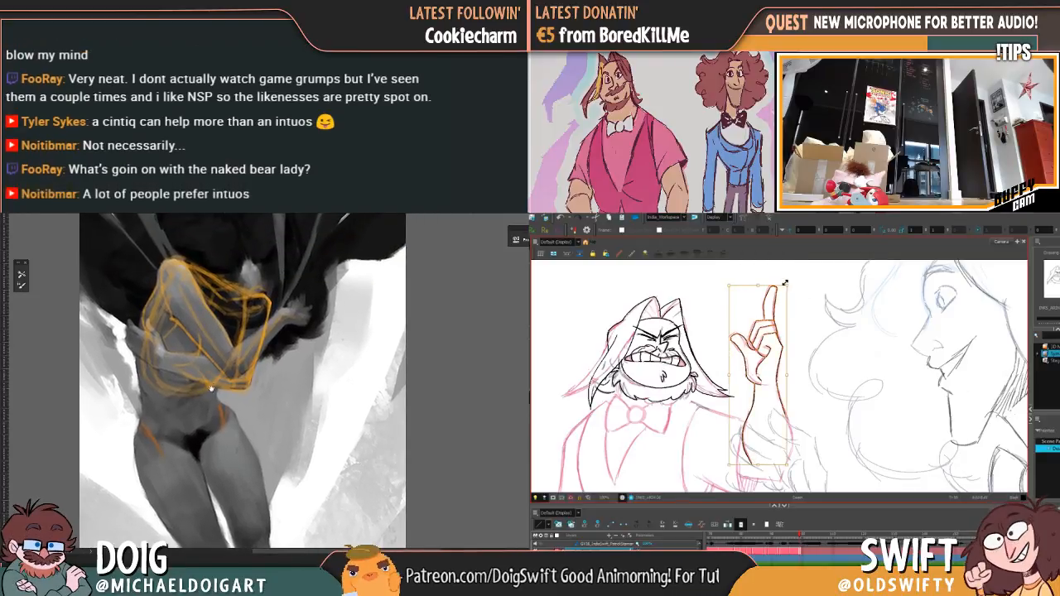
left_click_drag(211, 357, 212, 377)
left_click_drag(759, 284, 774, 284)
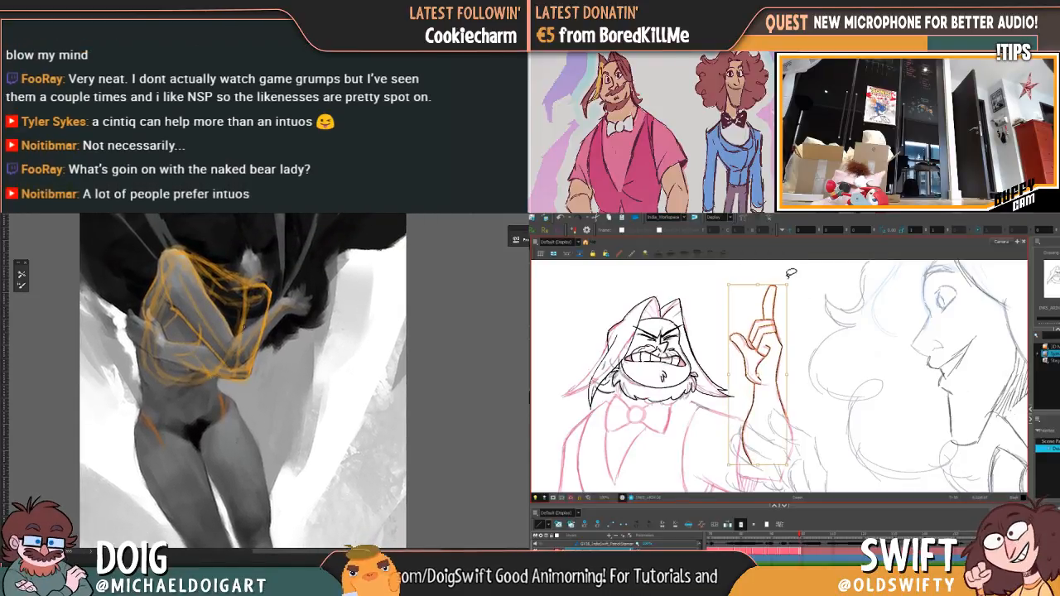
left_click(803, 271)
Step: Extend the orange guide onto the painted figure's thigh while comparing the raised arm between the two drawings
key("comma")
key("period")
key("comma")
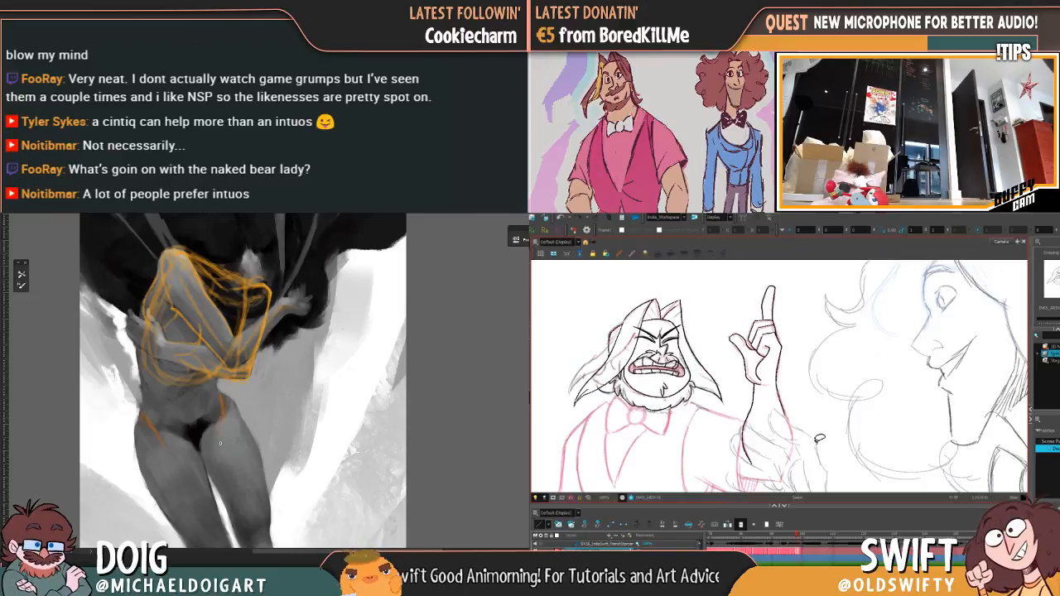
key("period")
key("comma")
mouse_move(221, 450)
left_mouse_down()
mouse_move(217, 433)
mouse_move(181, 459)
left_mouse_up()
key("period")
key("comma")
key("period")
left_click_drag(217, 420, 214, 410)
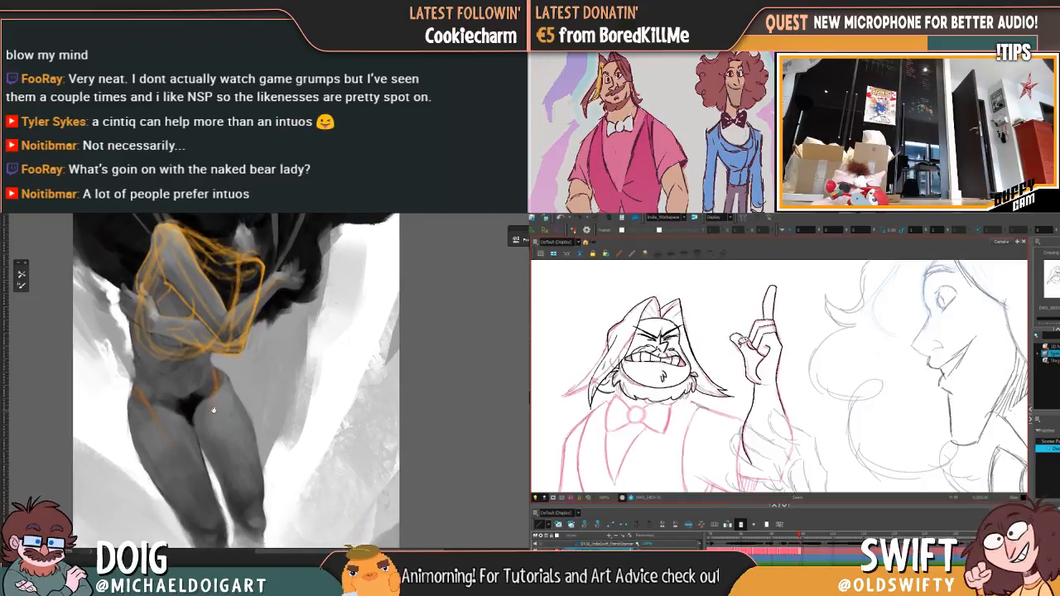
key("comma")
key("period")
Step: Select and adjust the thumb lines of the raised hand, comparing the result with the preceding drawing
left_click_drag(744, 340, 737, 340)
left_click_drag(136, 378, 141, 390)
left_click_drag(736, 340, 761, 361)
left_click(746, 358)
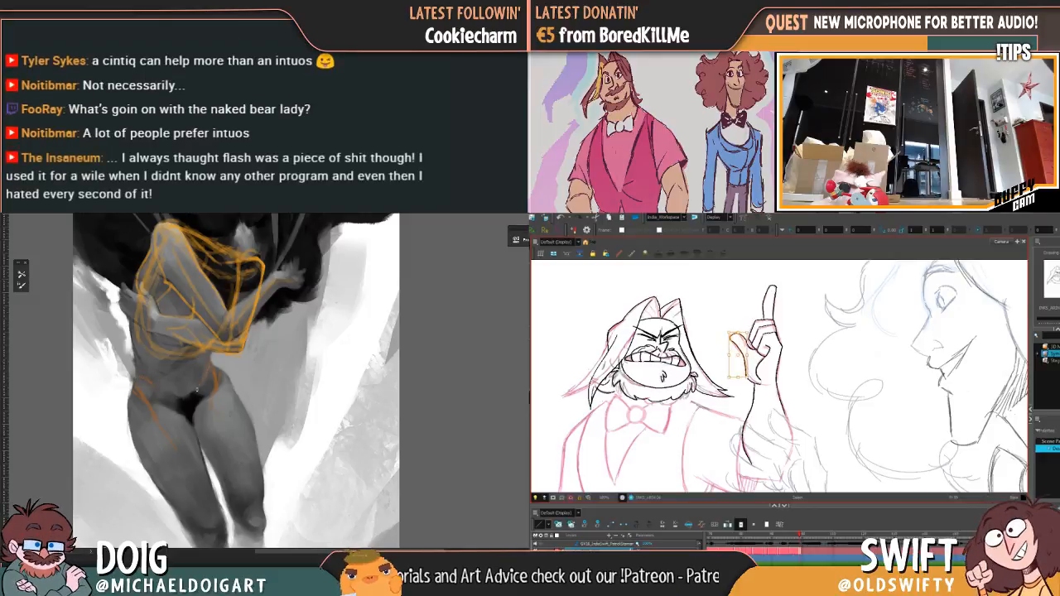
key("Escape")
key("comma")
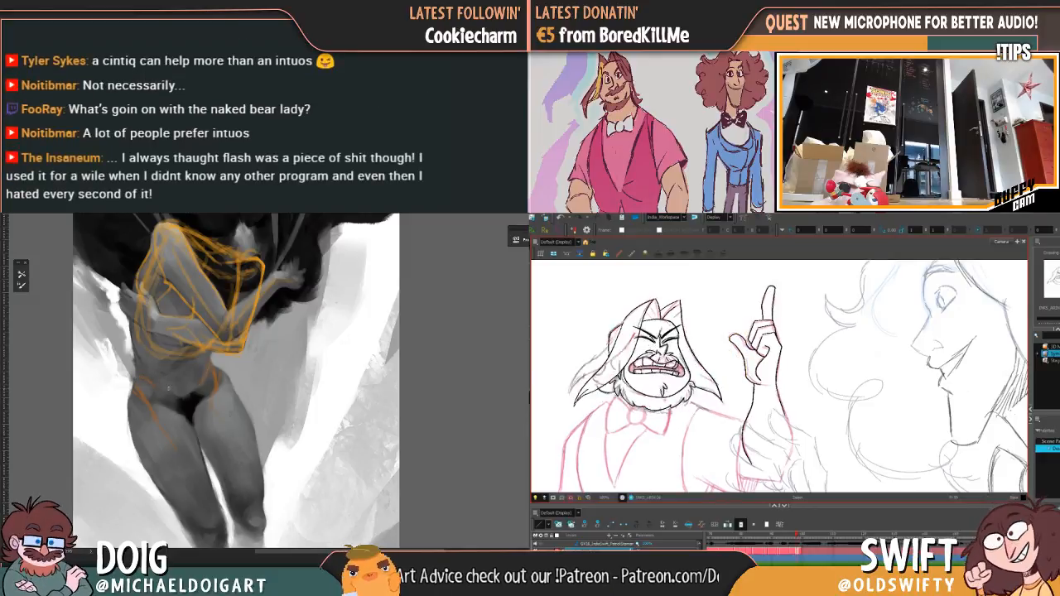
key("period")
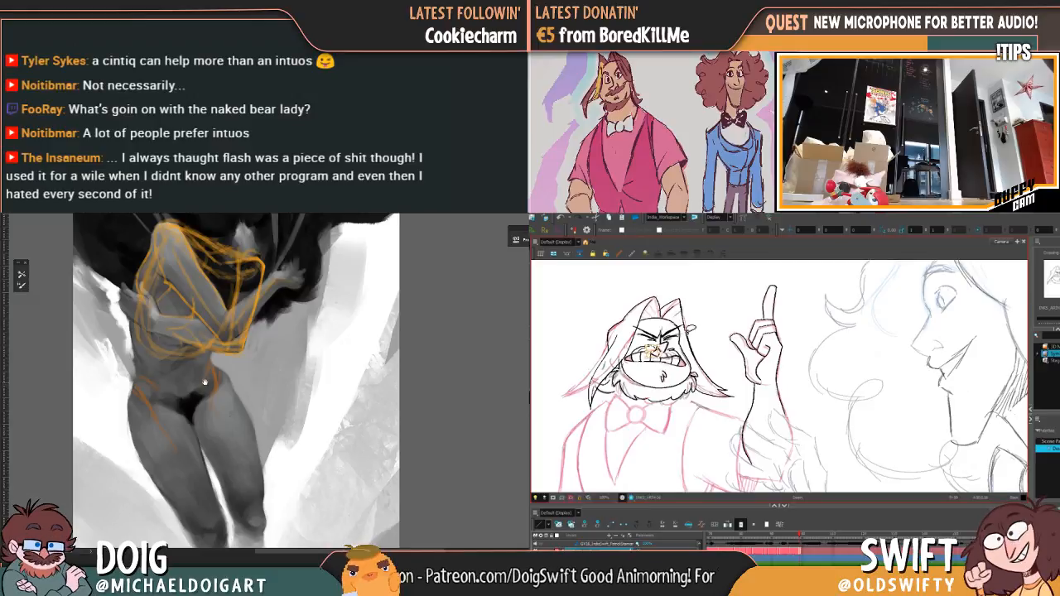
Step: Adjust the nose lines above the gritted teeth and draw an orange contour along the painted figure's outer hip
left_click_drag(181, 380, 179, 386)
left_click_drag(661, 353, 667, 348)
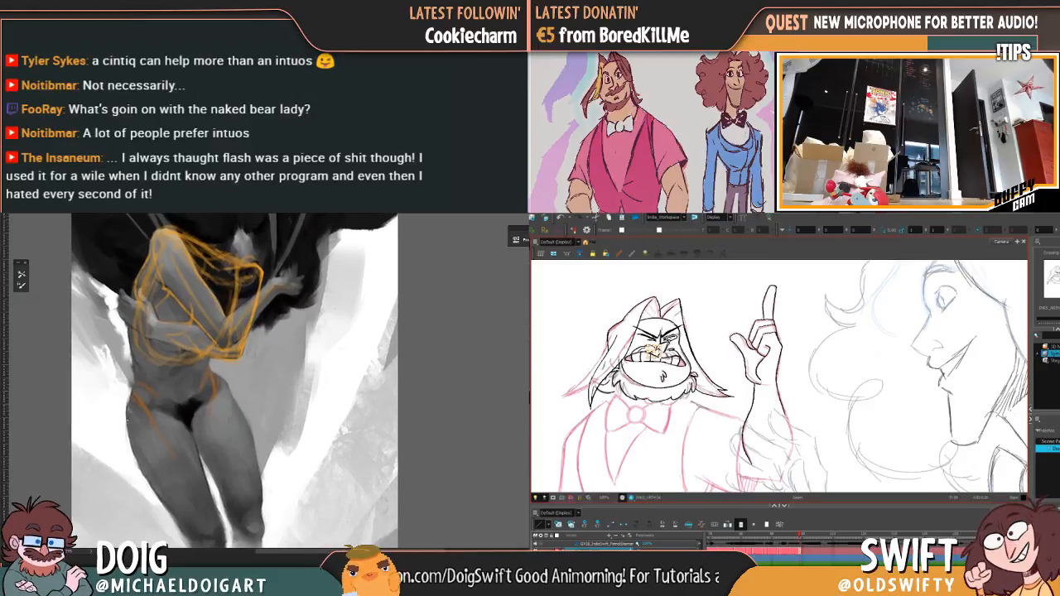
left_click_drag(127, 420, 135, 388)
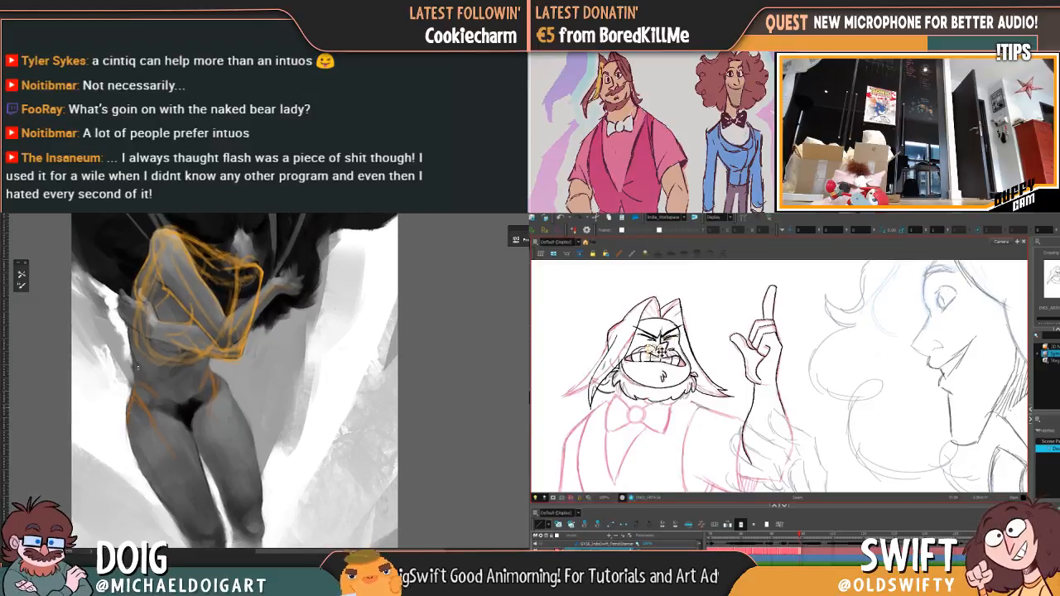
key("Escape")
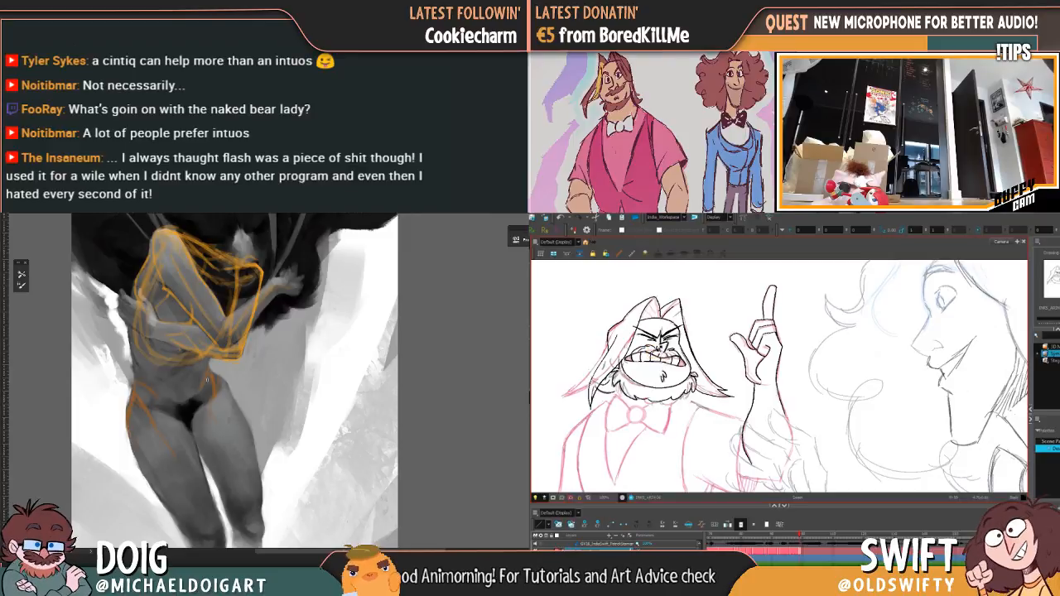
Step: Compare the finished arm and face with the preceding drawings and advance to the next uninked drawing
key("comma")
key("comma")
key("period")
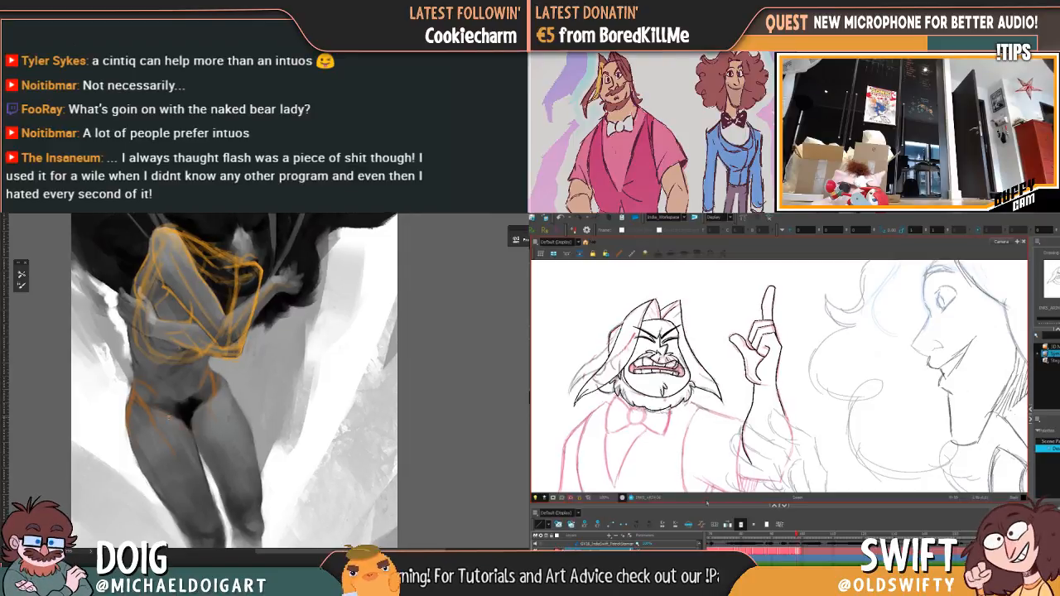
key("period")
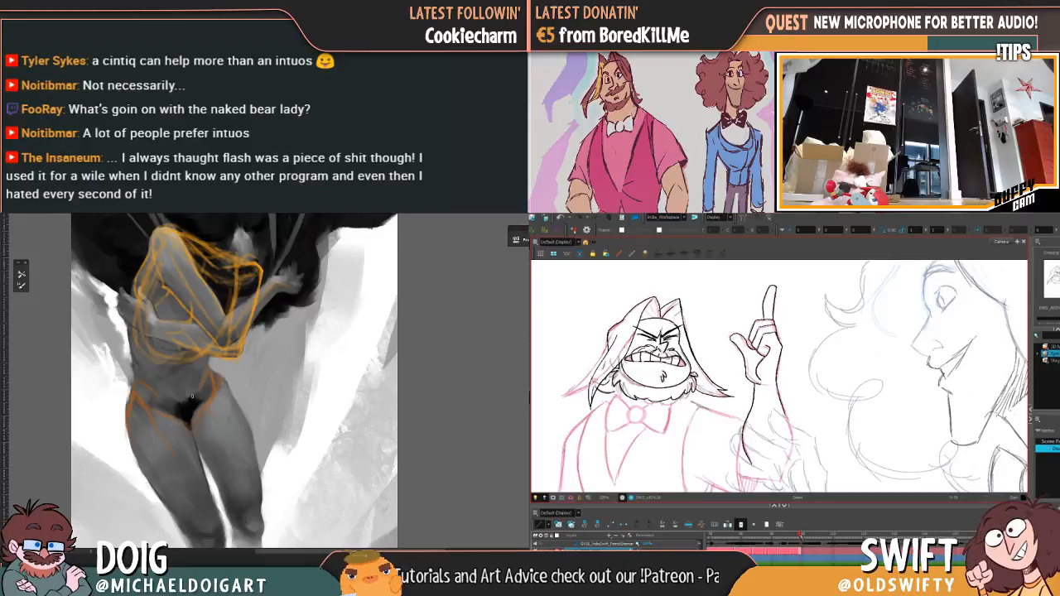
key("period")
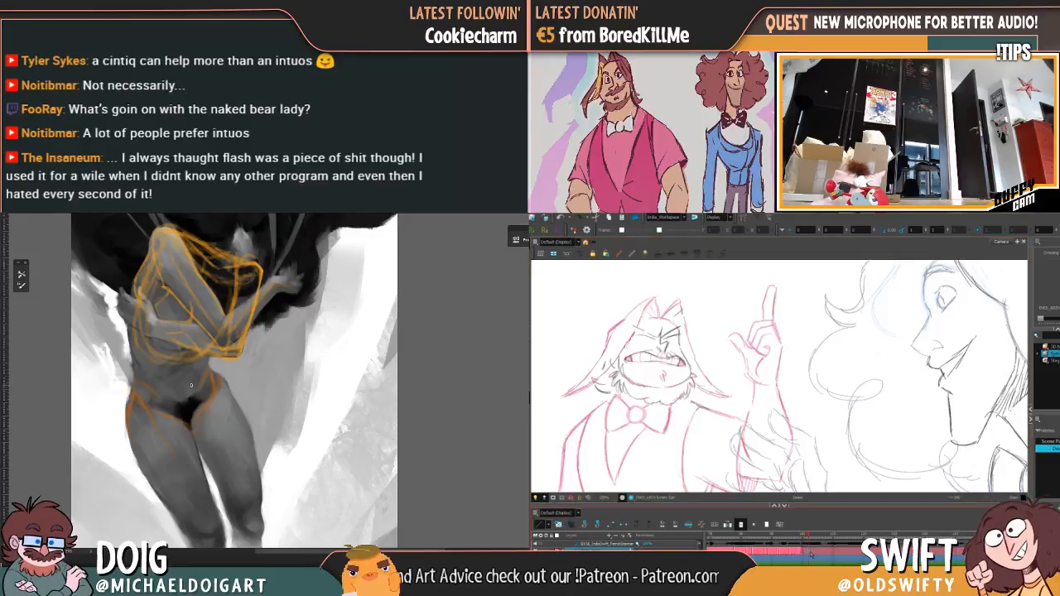
Step: Compare the bearded character's head and raised arm in the uninked drawing with the preceding inked drawings
key("period")
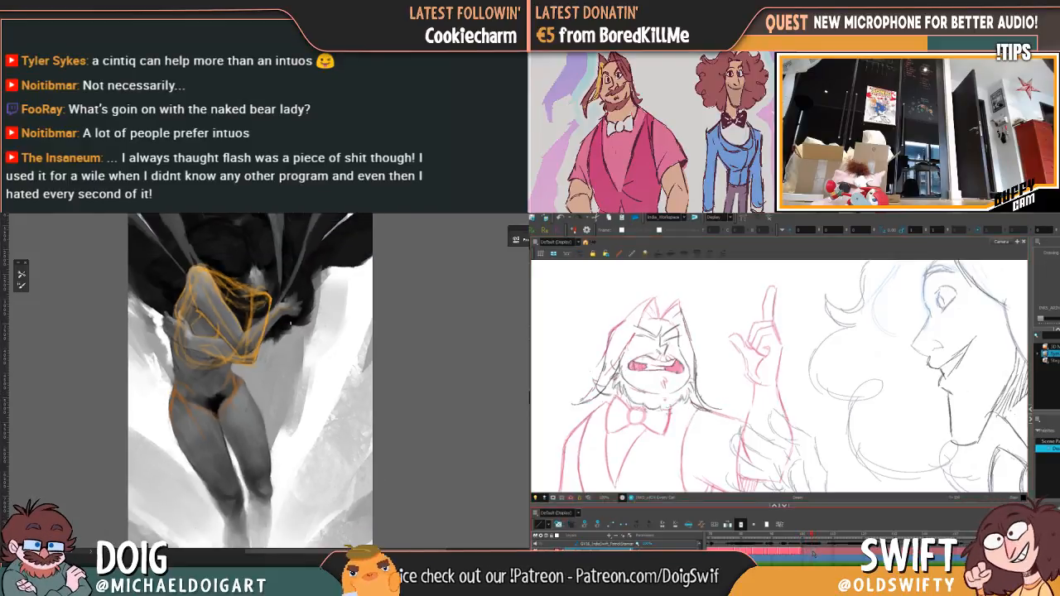
key("period")
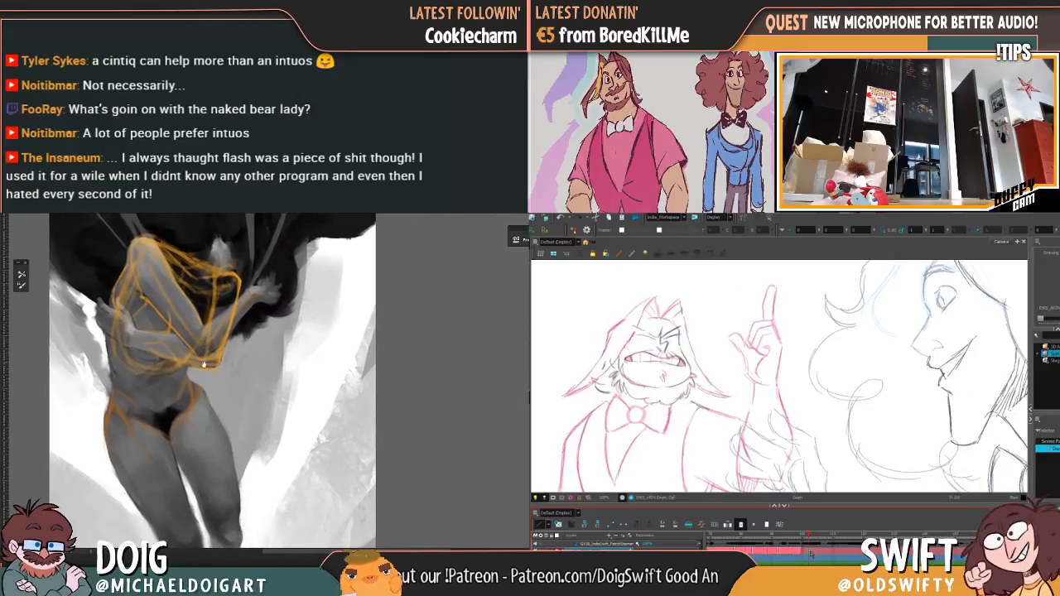
key("period")
key("comma")
key("period")
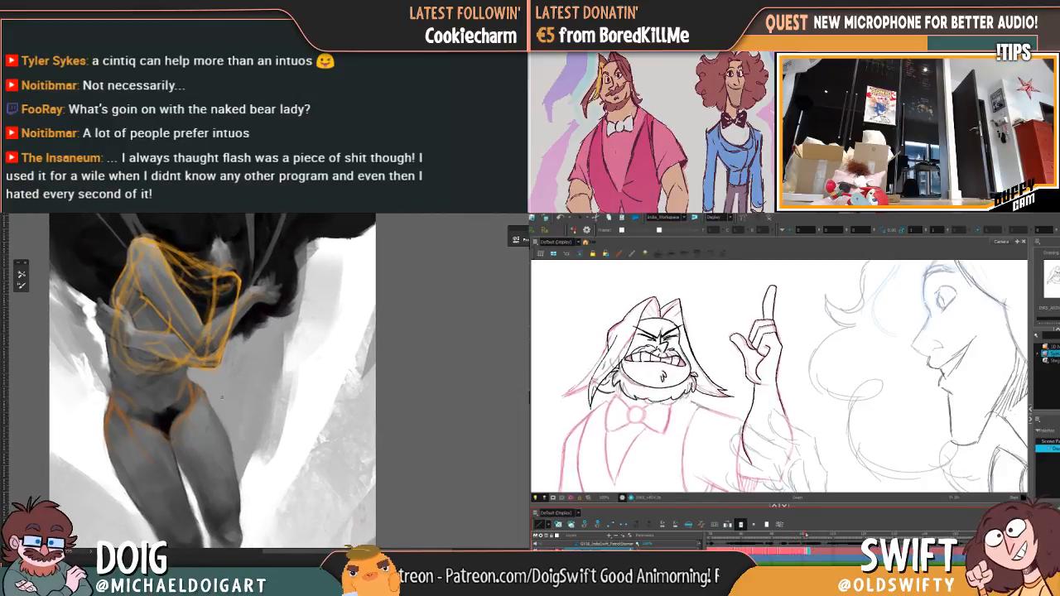
key("period")
left_click_drag(260, 234, 239, 362)
key("comma")
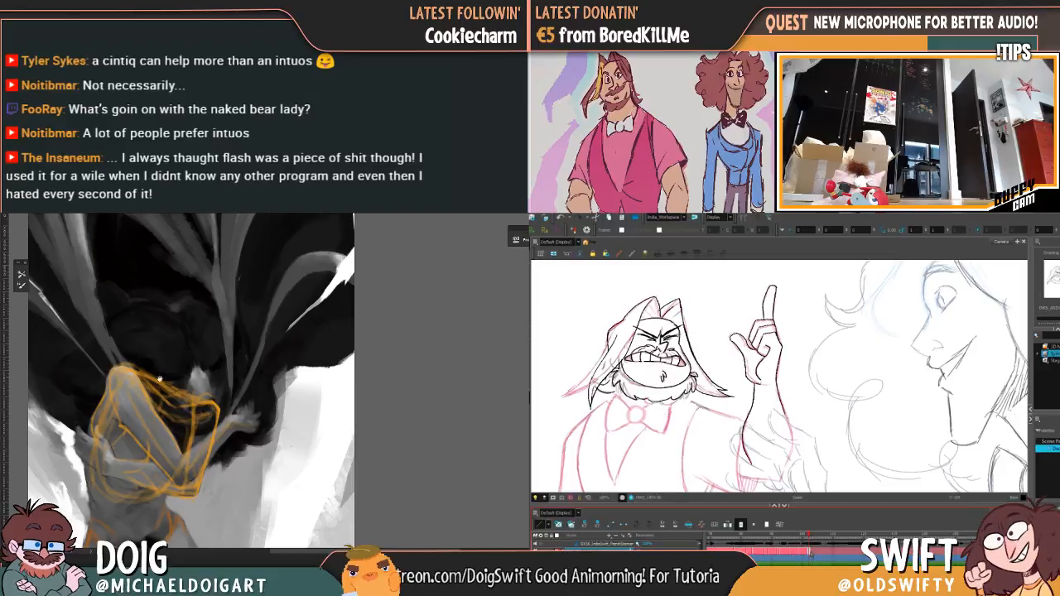
key("period")
Step: Start inking the nose on the uninked drawing and extend the orange contour down the painted figure's outer thigh
mouse_move(198, 448)
left_mouse_down()
mouse_move(191, 383)
mouse_move(201, 370)
left_mouse_up()
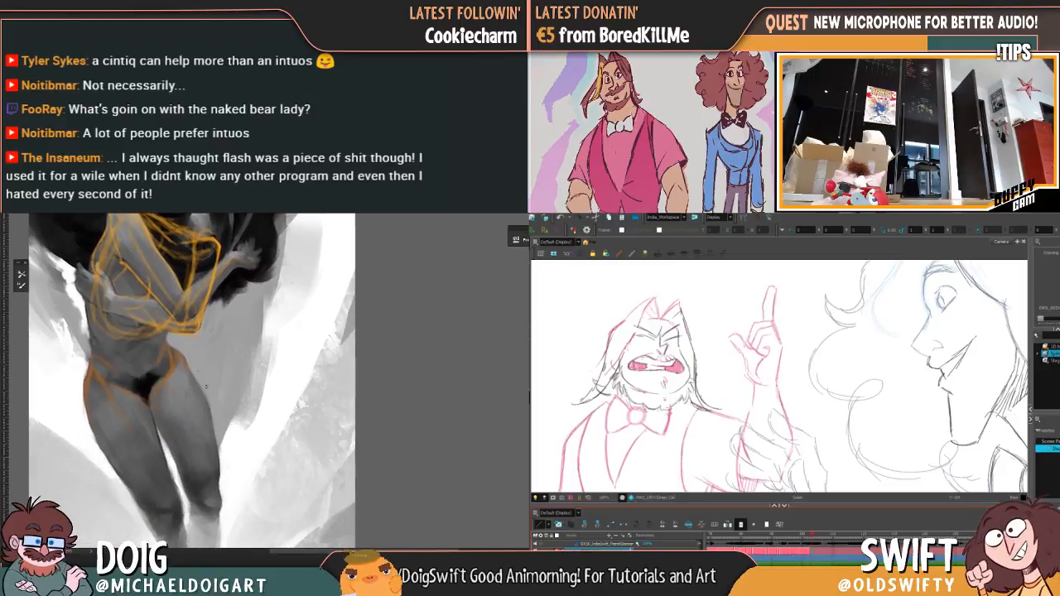
key("comma")
key("period")
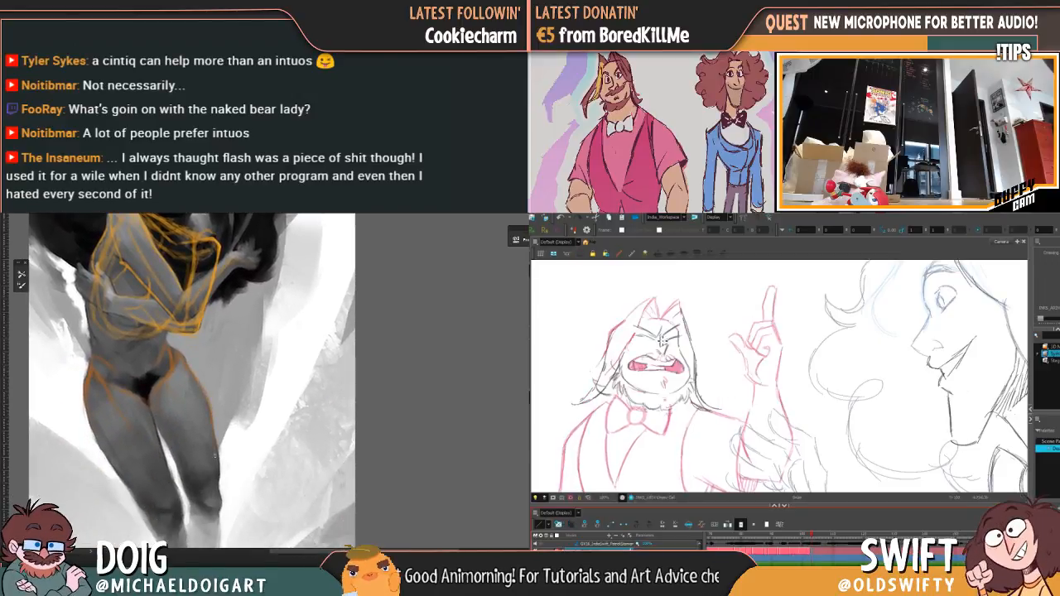
left_click_drag(202, 400, 204, 411)
left_click_drag(660, 336, 663, 347)
key("ctrl+minus")
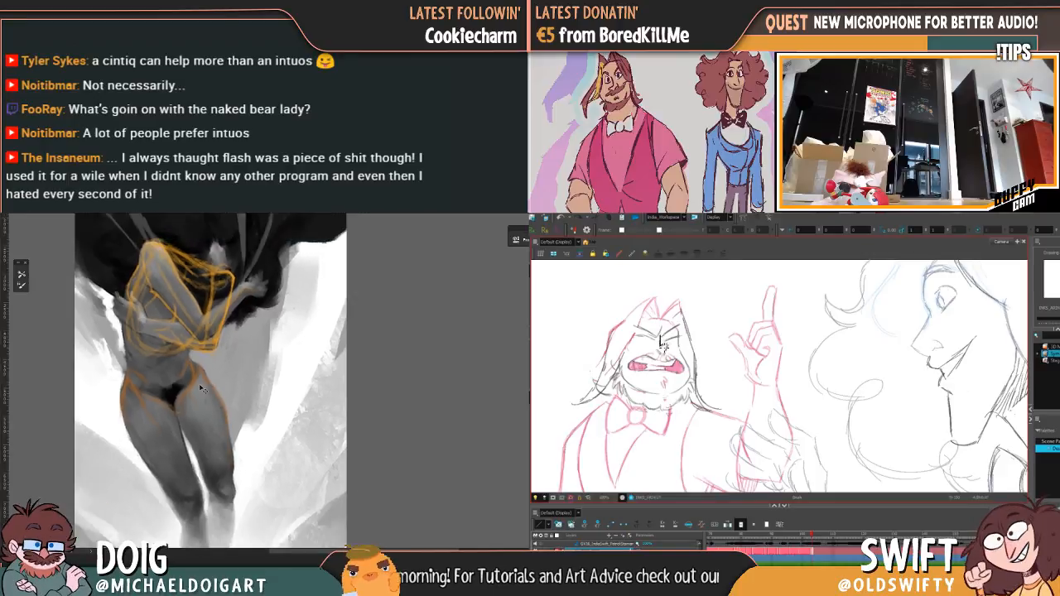
Step: Finish inking the zigzag nose lines and begin the outline of the open mouth
left_click_drag(232, 333, 237, 459)
left_click_drag(163, 383, 156, 234)
left_click_drag(166, 324, 167, 316)
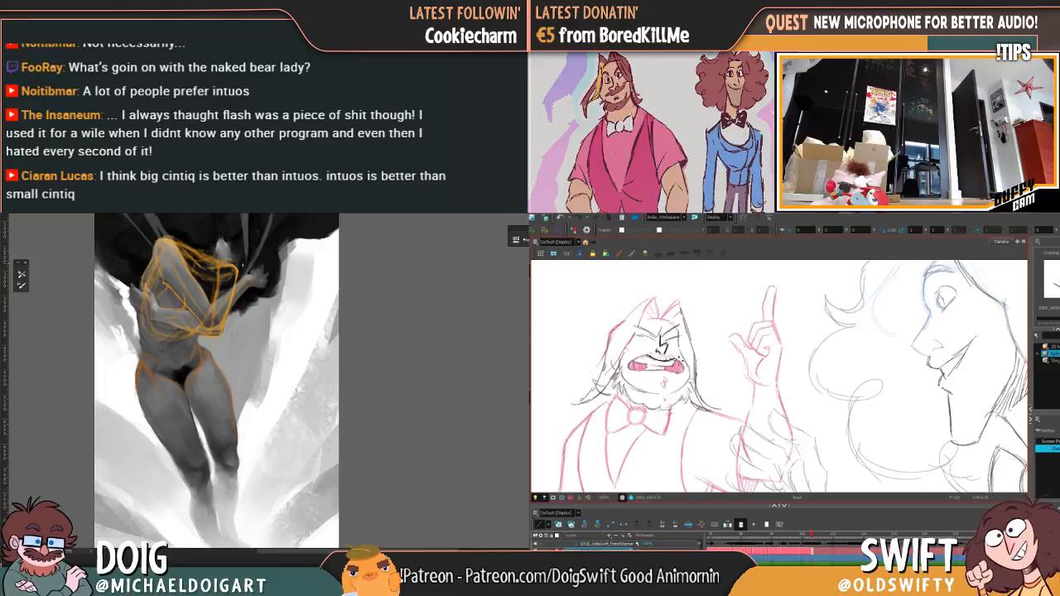
scroll(246, 332, "up", 1)
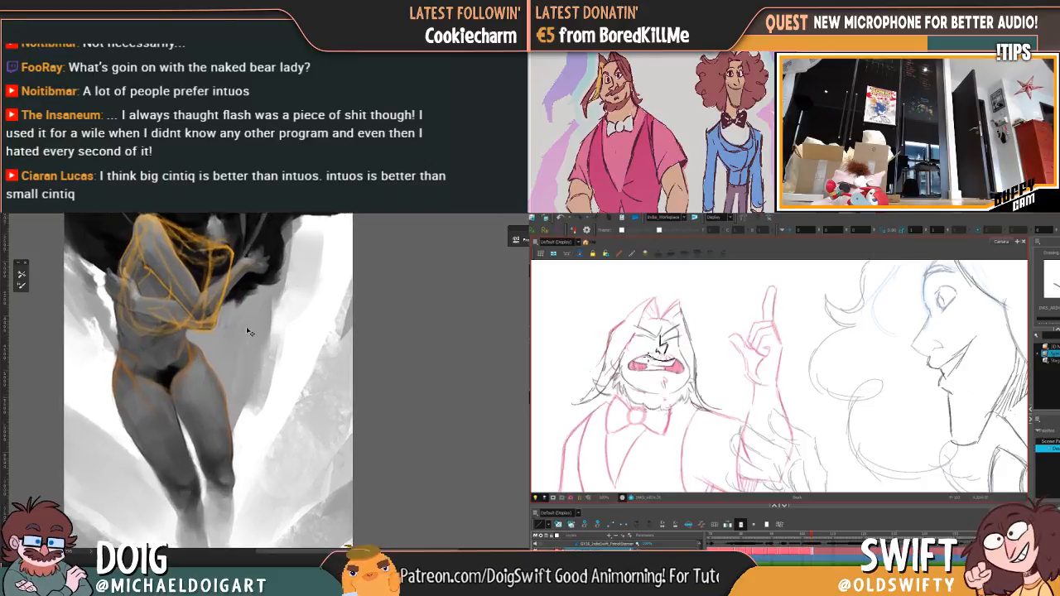
scroll(247, 332, "up", 1)
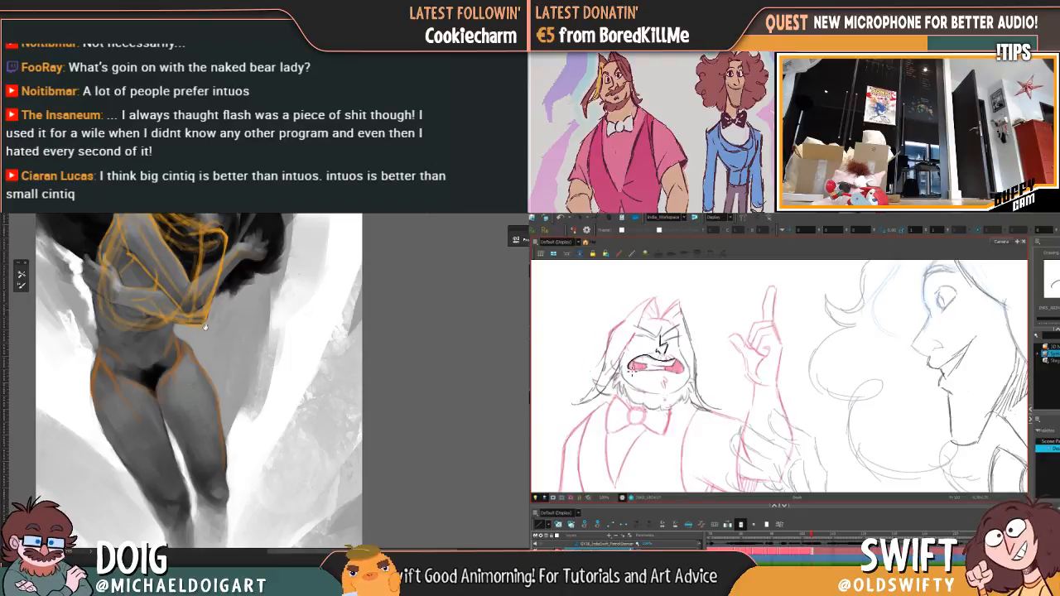
mouse_move(206, 326)
left_mouse_down()
mouse_move(221, 372)
mouse_move(199, 303)
left_mouse_up()
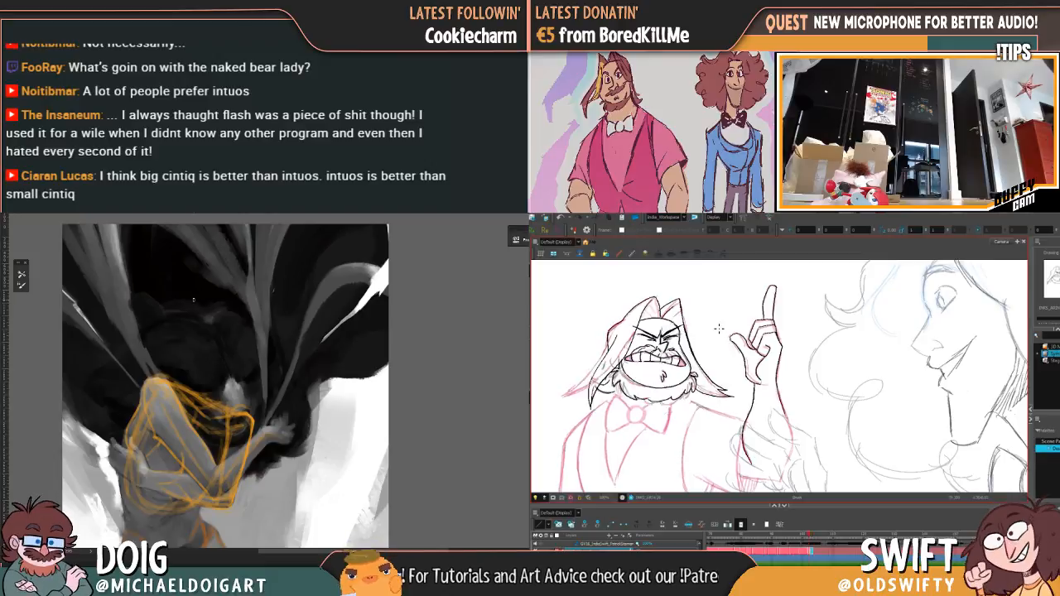
left_click_drag(242, 479, 231, 274)
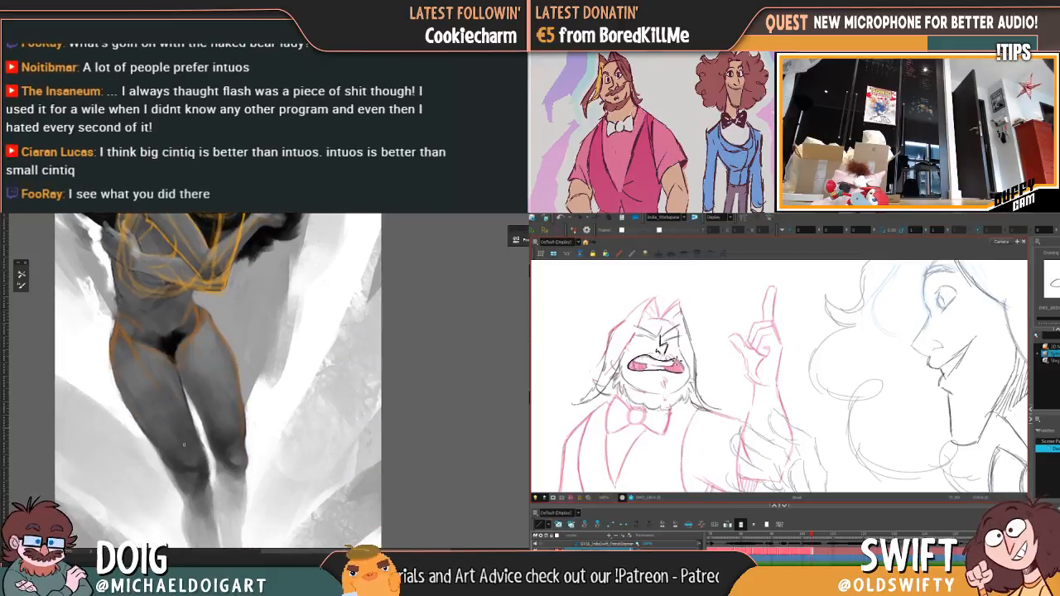
Step: Complete the inked outline of the open mouth, checking it against the preceding drawing
key("f")
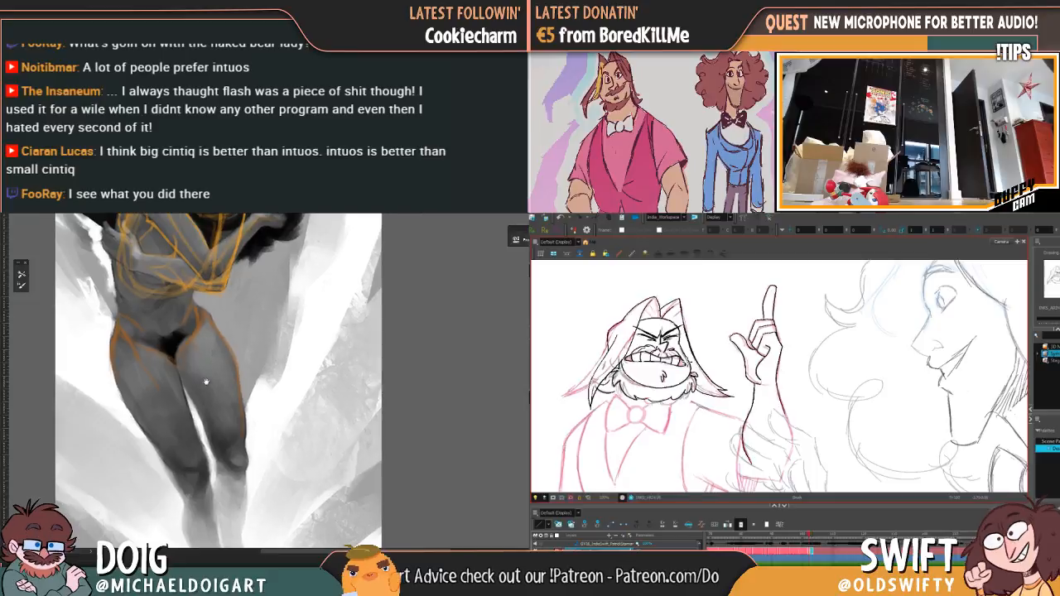
key("g")
mouse_move(195, 379)
left_mouse_down()
mouse_move(206, 366)
mouse_move(206, 405)
mouse_move(201, 381)
left_mouse_up()
key("f")
key("g")
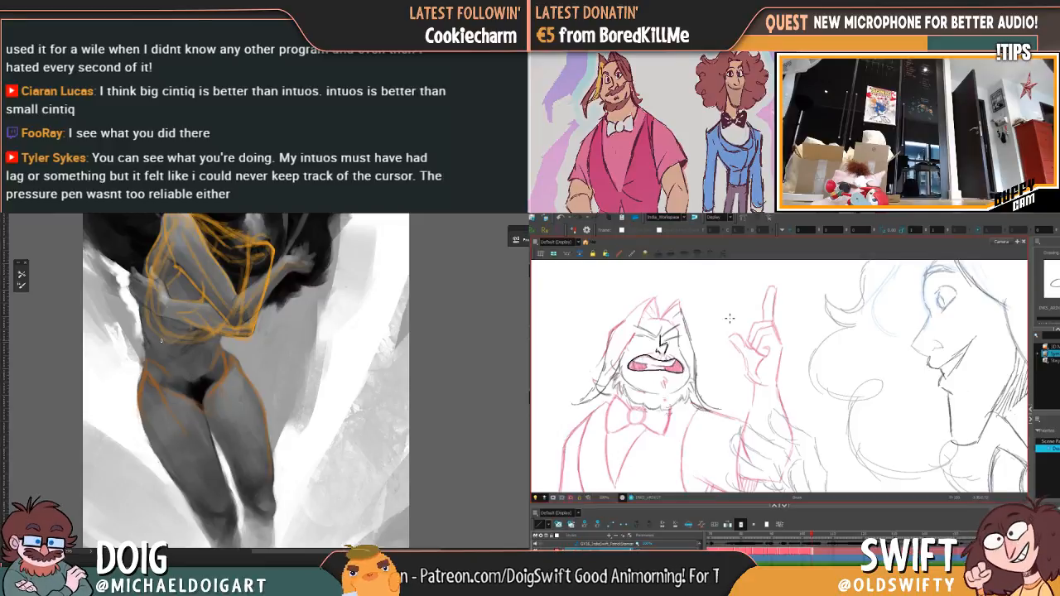
key("f")
key("g")
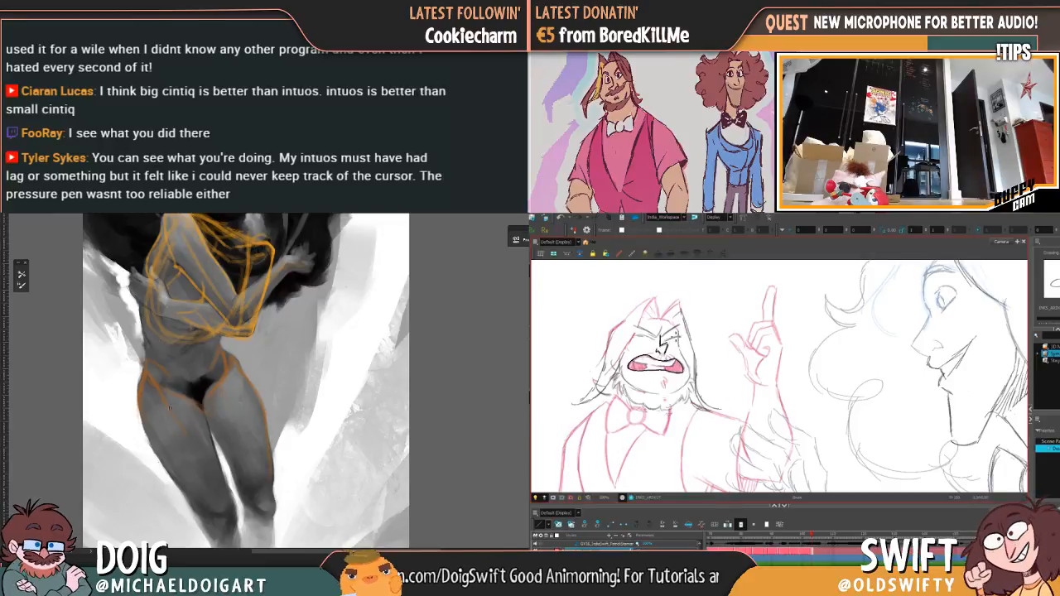
Step: Ink the tooth line inside the open mouth, comparing it with the preceding drawing
key("f")
scroll(302, 319, "down", 1)
key("g")
scroll(271, 315, "up", 1)
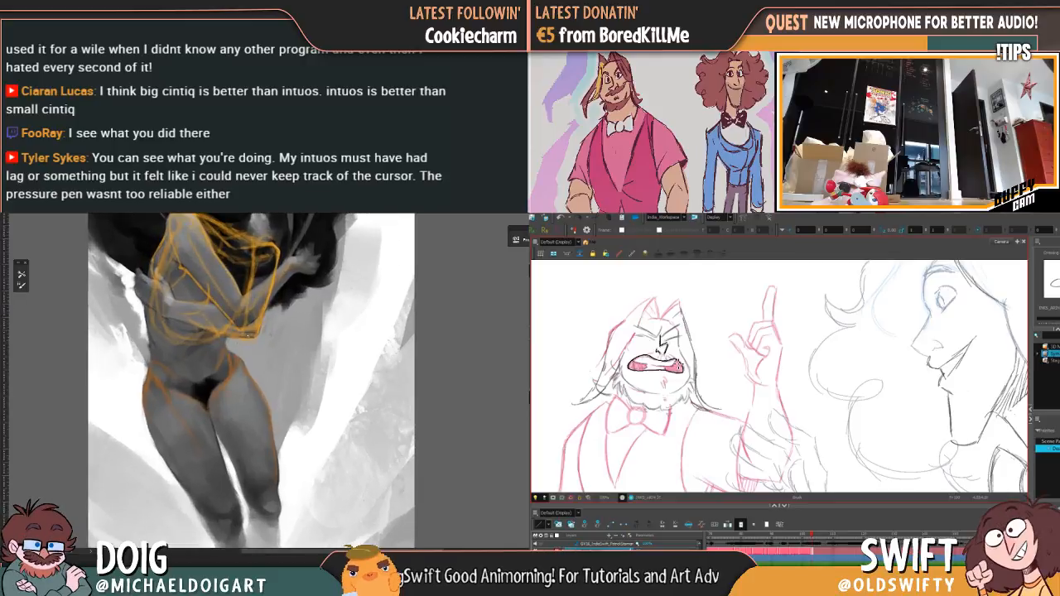
key("f")
key("g")
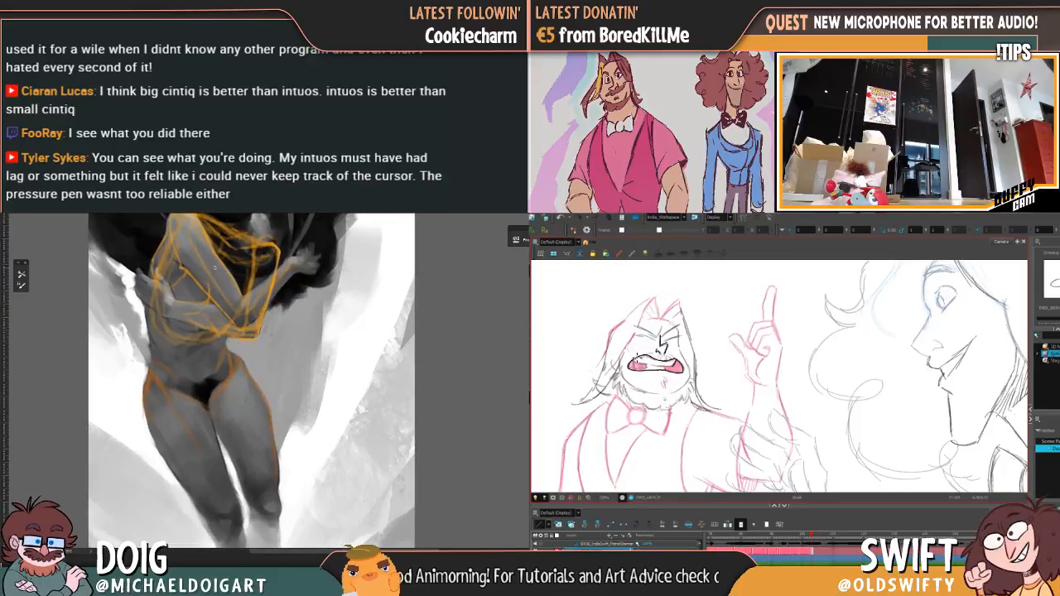
left_click_drag(195, 384, 174, 332)
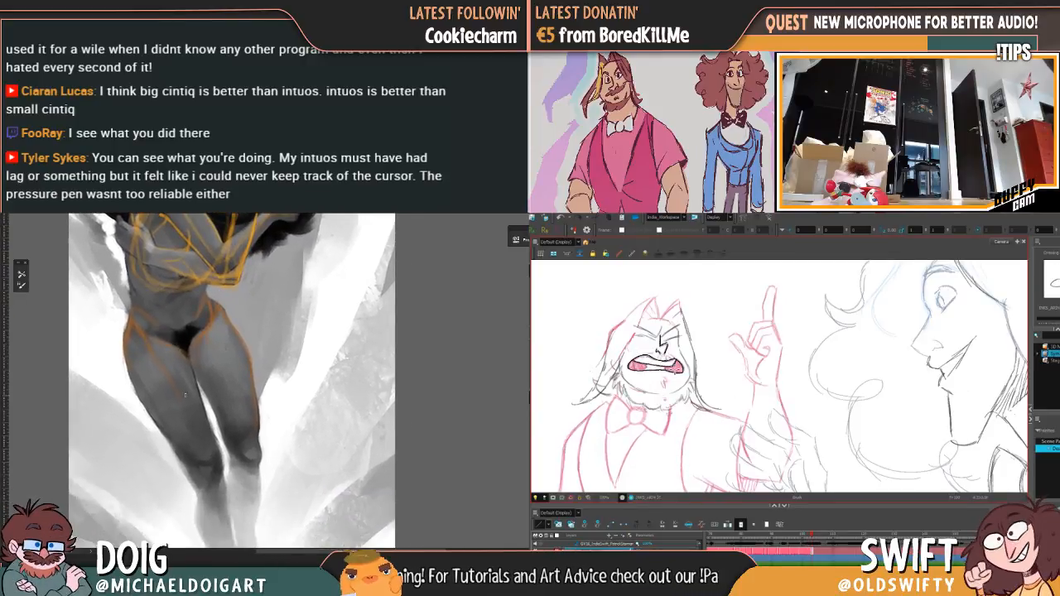
Step: Try long orange guide lines down the fronts of the painted figure's thighs toward the knees
key("f")
key("g")
key("f")
key("g")
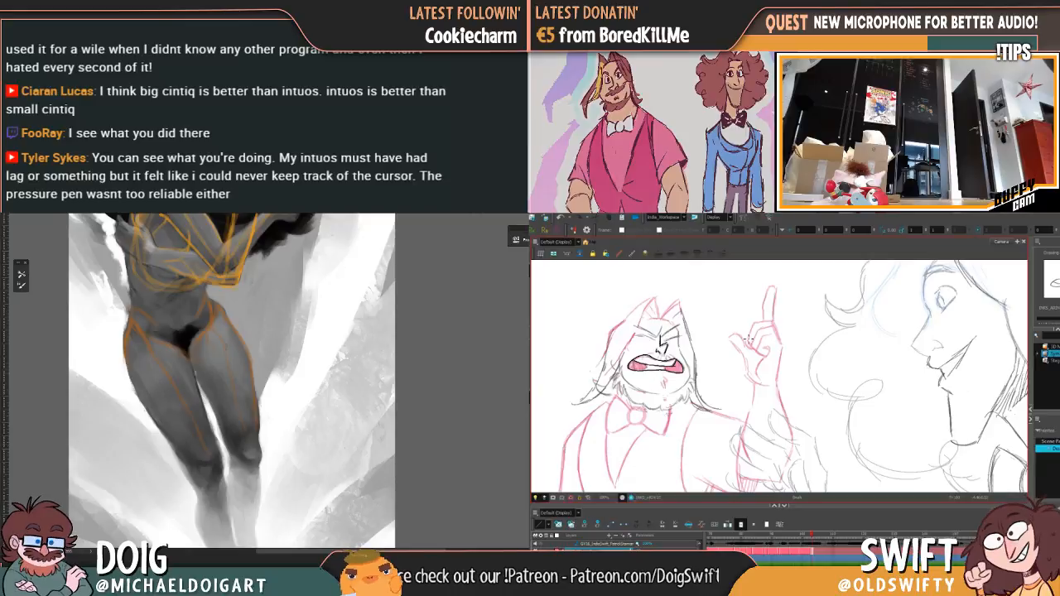
key("f")
key("g")
left_click_drag(199, 372, 213, 389)
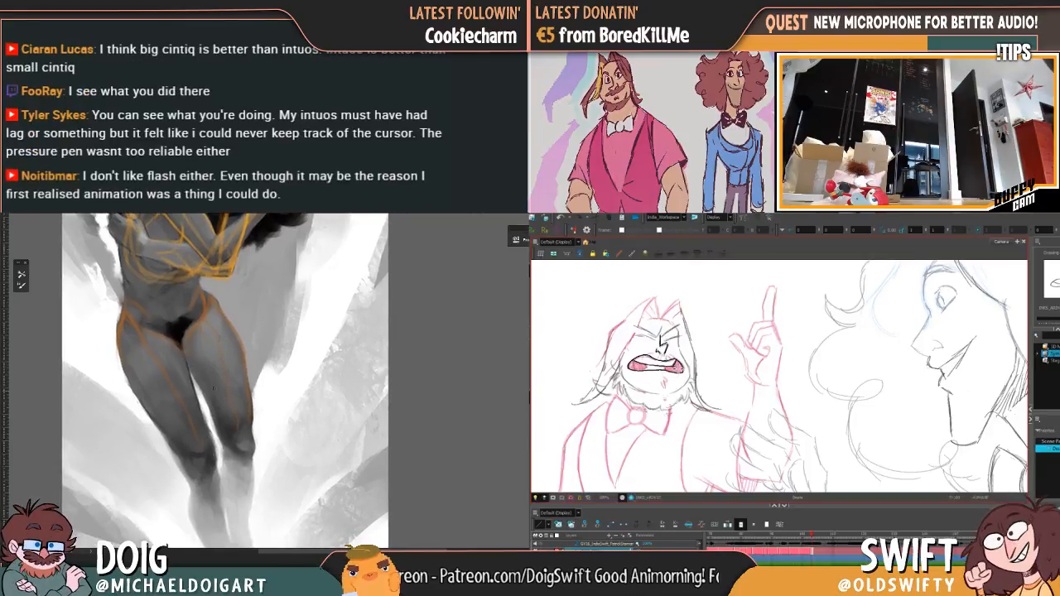
Step: Try a short orange stroke beside the painted figure's hip and undo it while comparing the two mouth drawings
key("f")
key("g")
key("f")
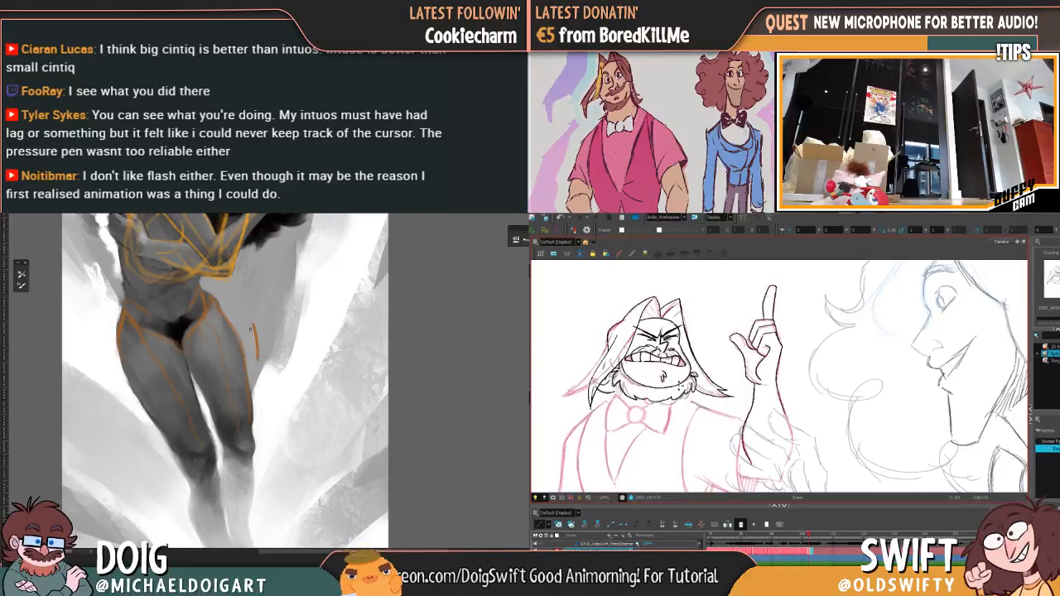
key("g")
key("ctrl+z")
key("f")
key("g")
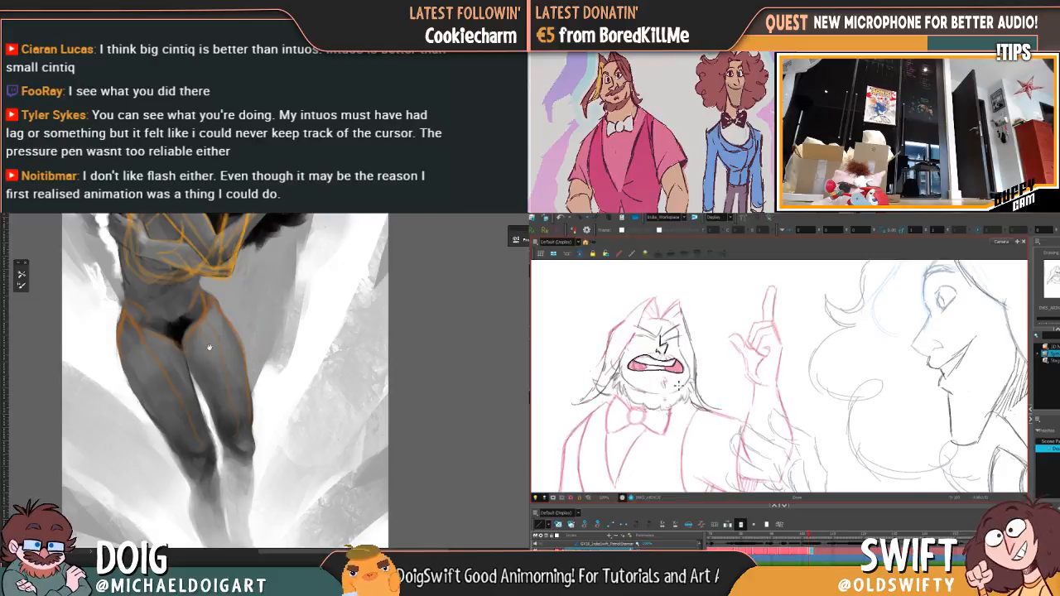
Step: Ink the divisions between the teeth and remove the long orange lines from the painted thighs
left_click_drag(210, 347, 208, 334)
key("f")
key("g")
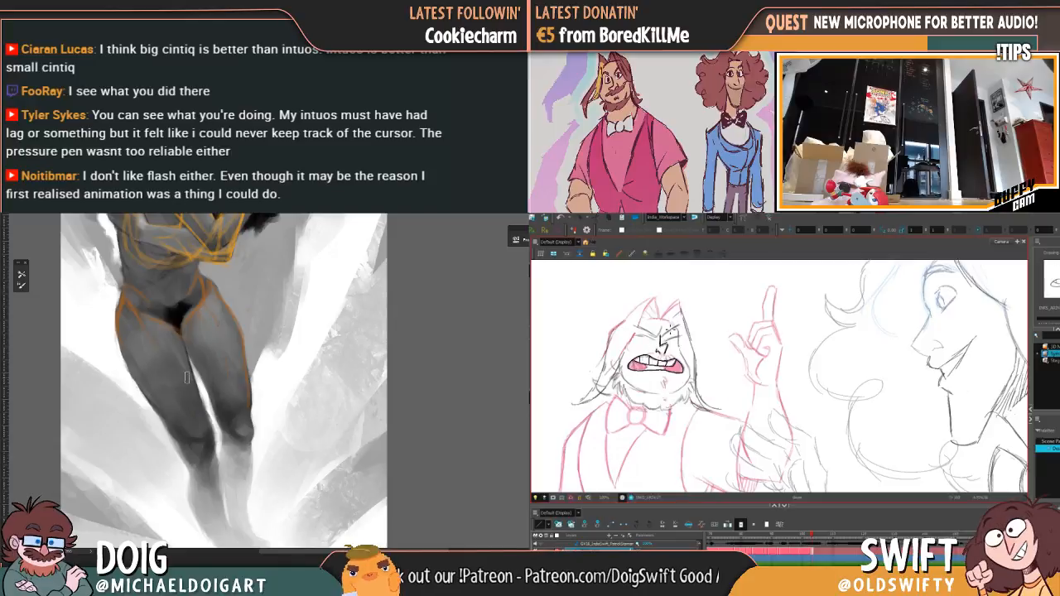
left_click_drag(198, 365, 217, 399)
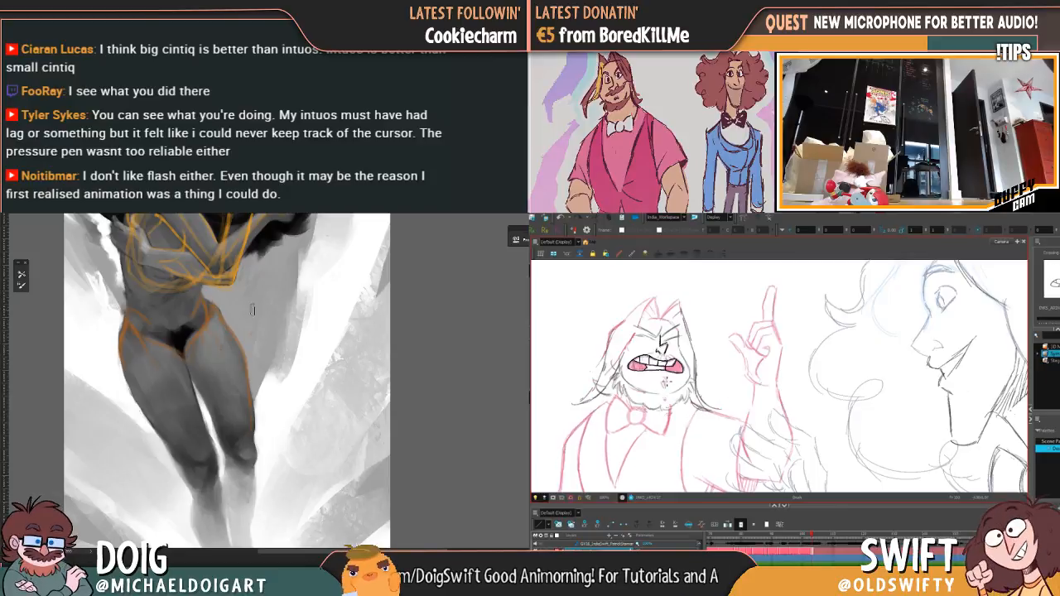
Step: Ink the small beard mark on the chin below the open mouth
left_click_drag(222, 372, 225, 361)
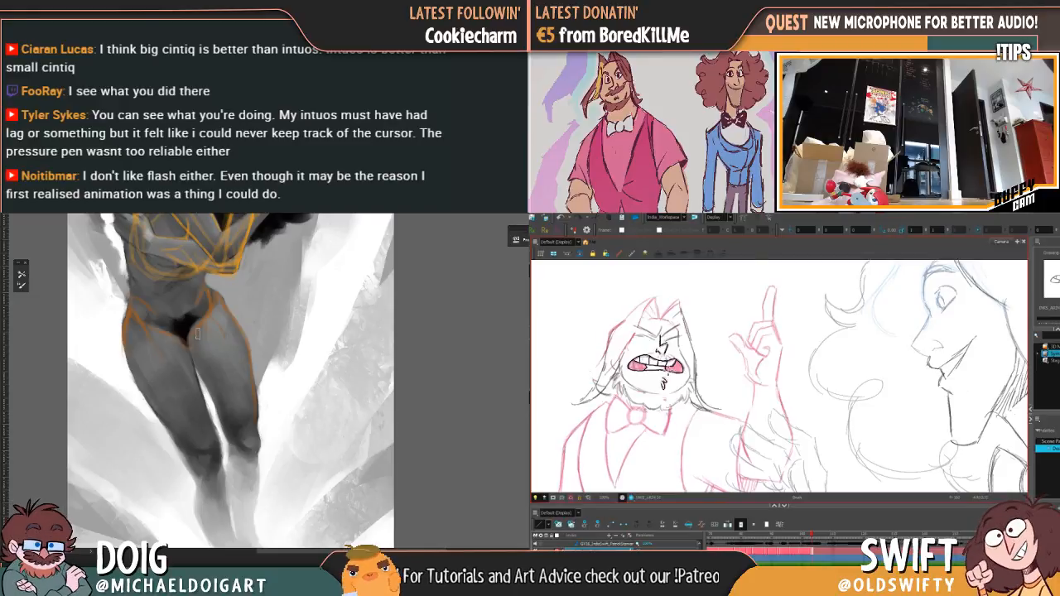
scroll(197, 333, "up", 1)
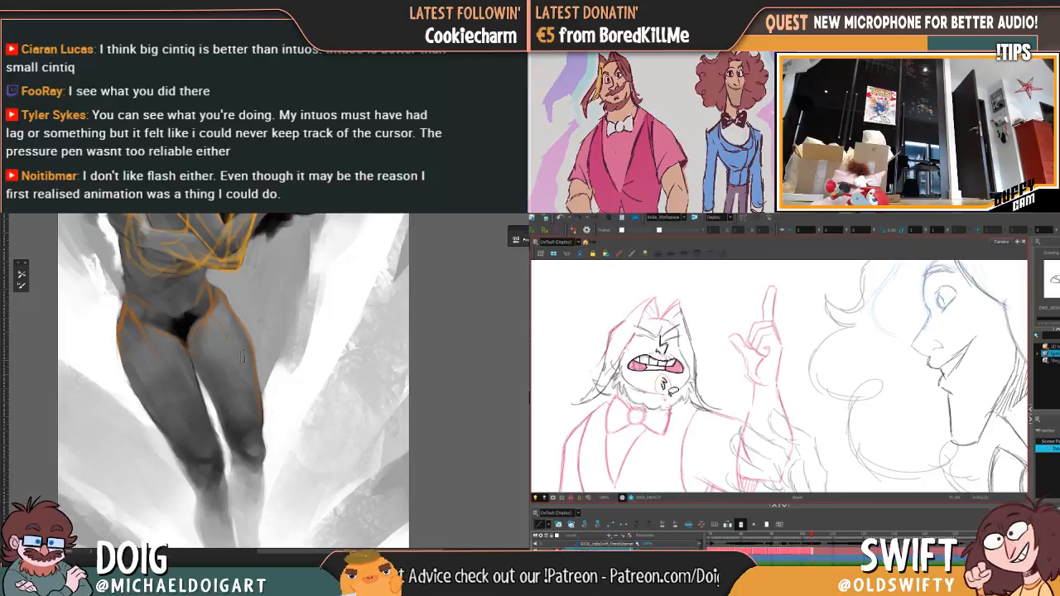
left_click_drag(230, 360, 231, 362)
left_click(183, 328, "alt")
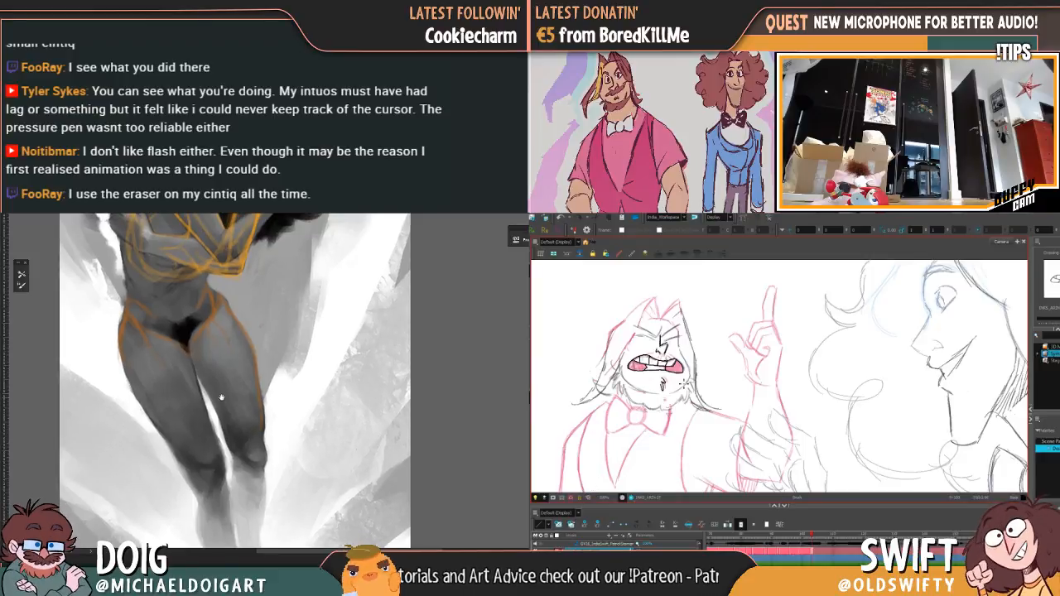
Step: Ink the angled eye line beside the nose, flipping to the preceding drawing for reference
key("comma")
key("period")
key("comma")
key("period")
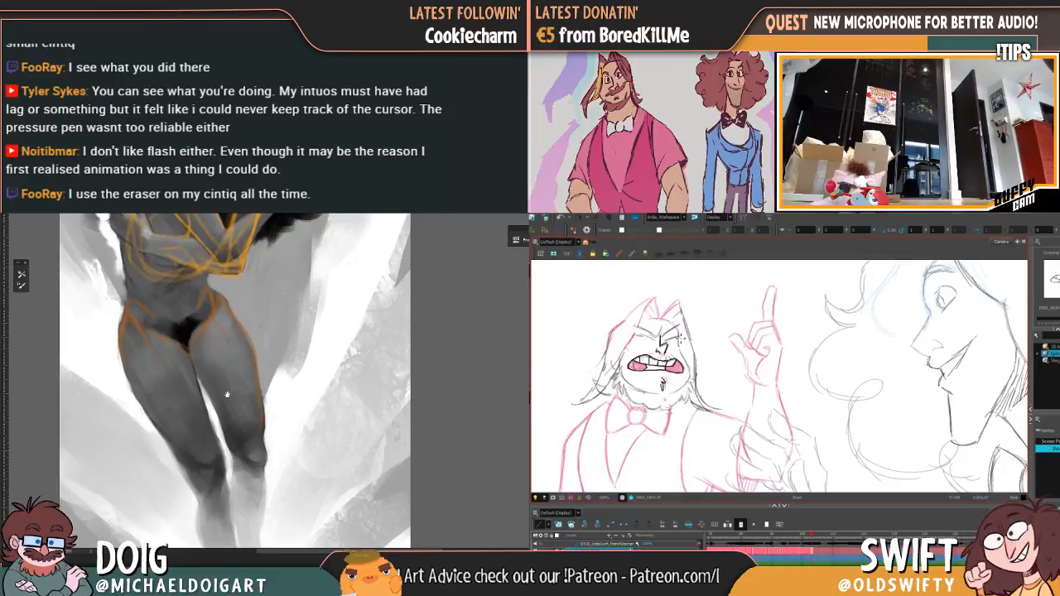
key("comma")
key("period")
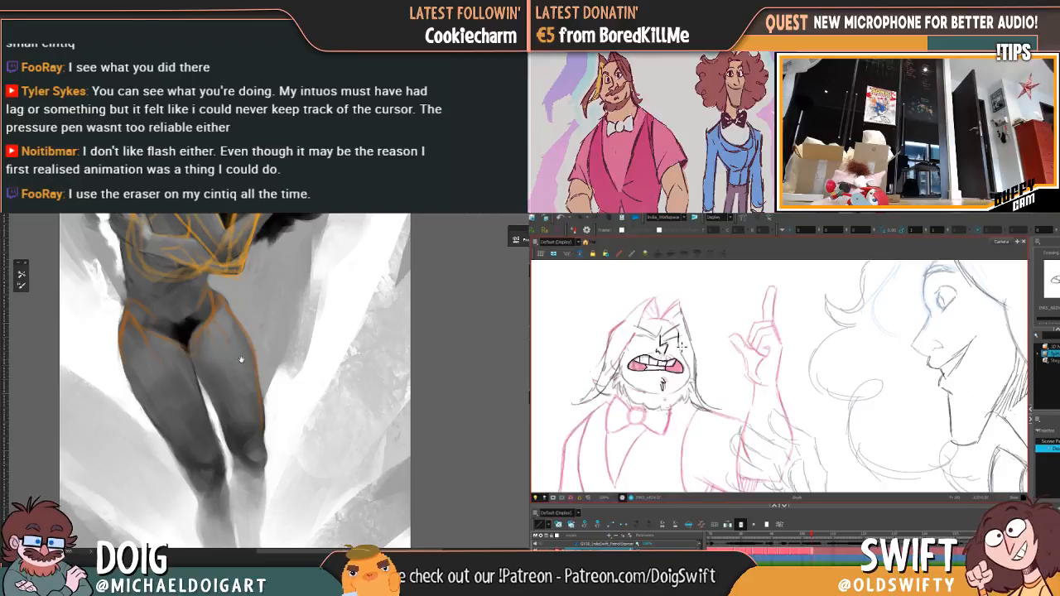
mouse_move(213, 371)
left_mouse_down()
mouse_move(225, 405)
mouse_move(219, 389)
left_mouse_up()
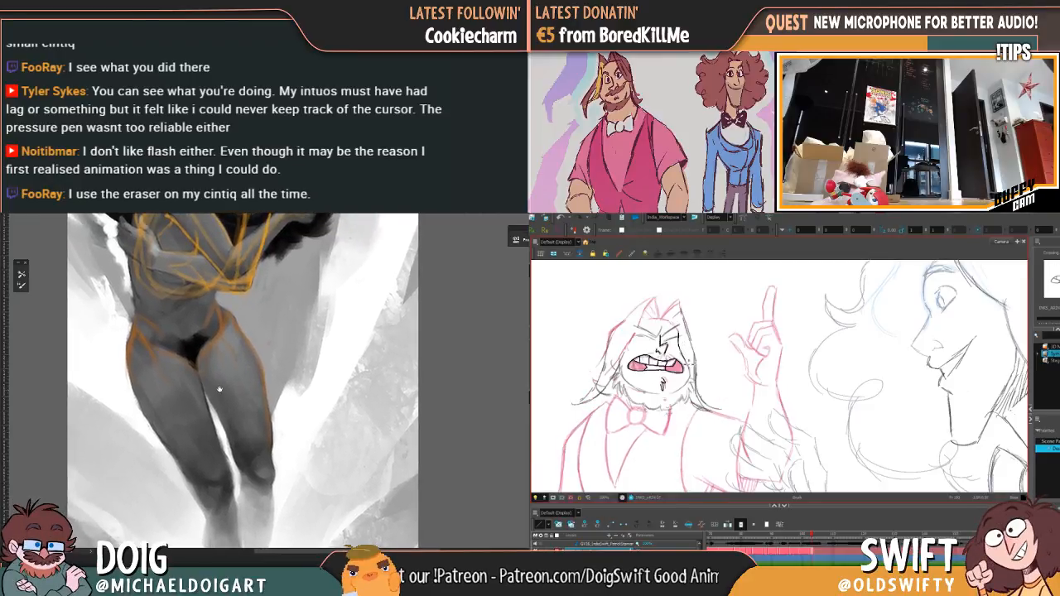
Step: Ink the cheek line from beside the eye down to the beard, matching it to the preceding drawing
key("comma")
key("period")
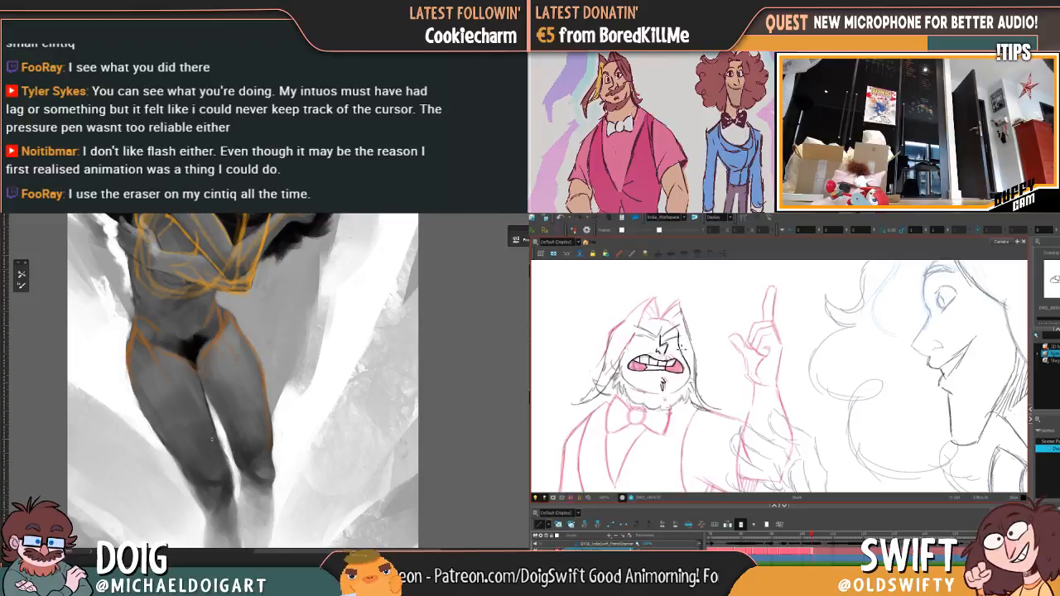
key("comma")
key("period")
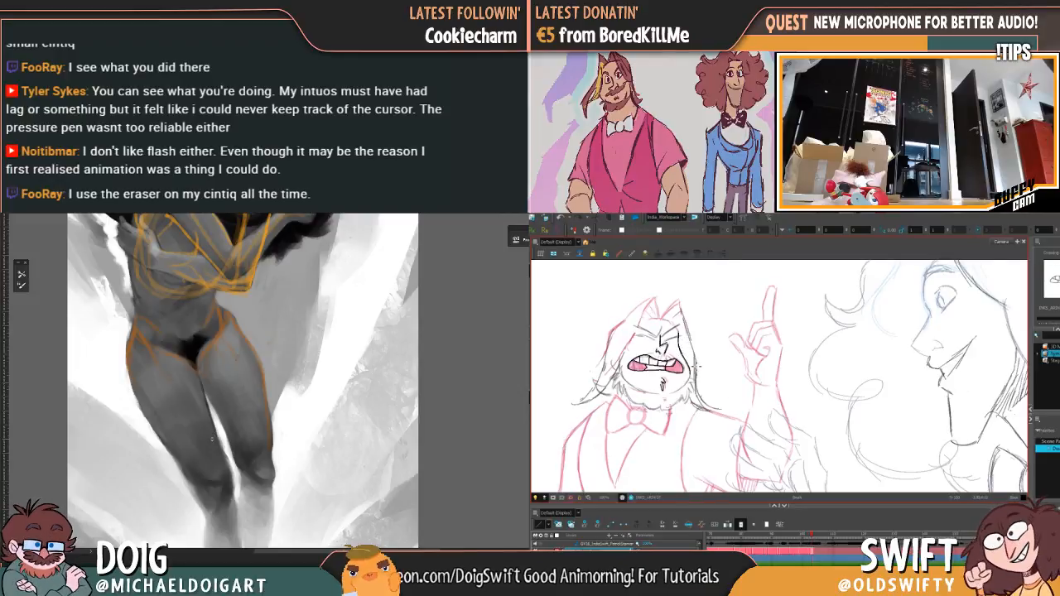
key("comma")
key("period")
key("comma")
key("period")
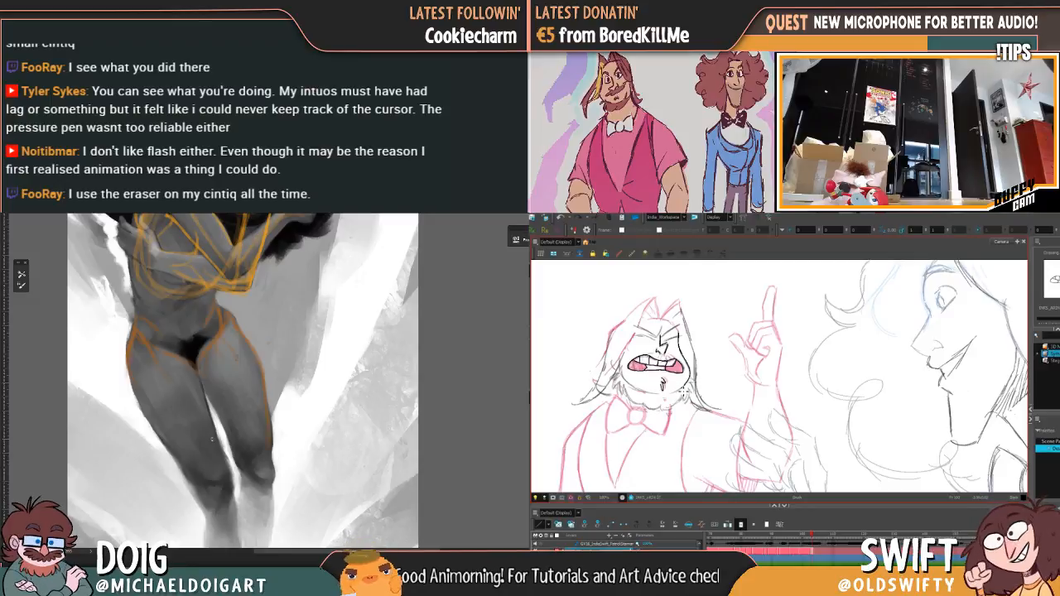
left_click_drag(684, 392, 687, 381)
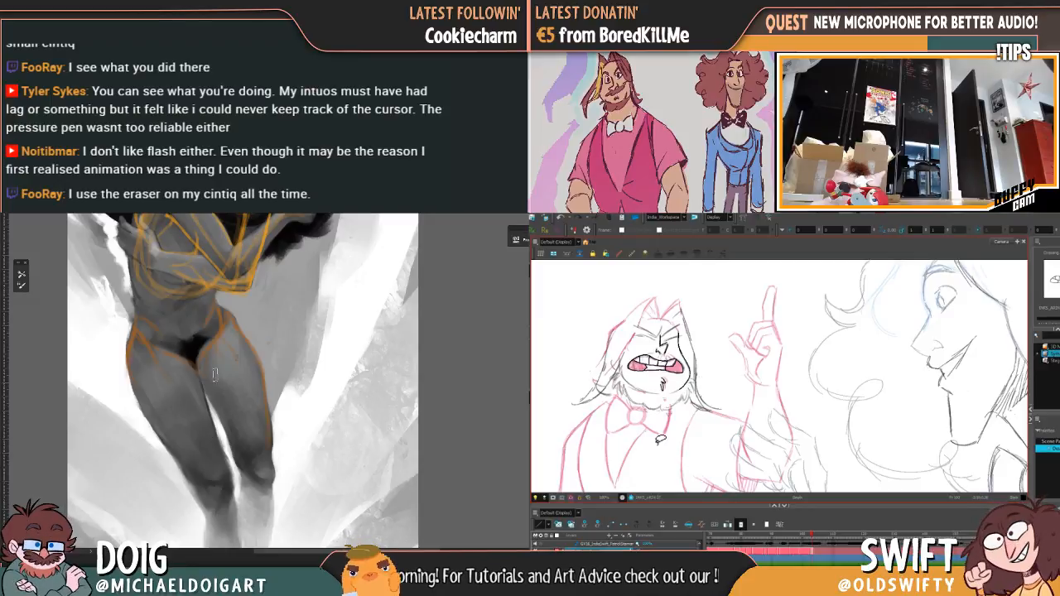
key("comma")
key("period")
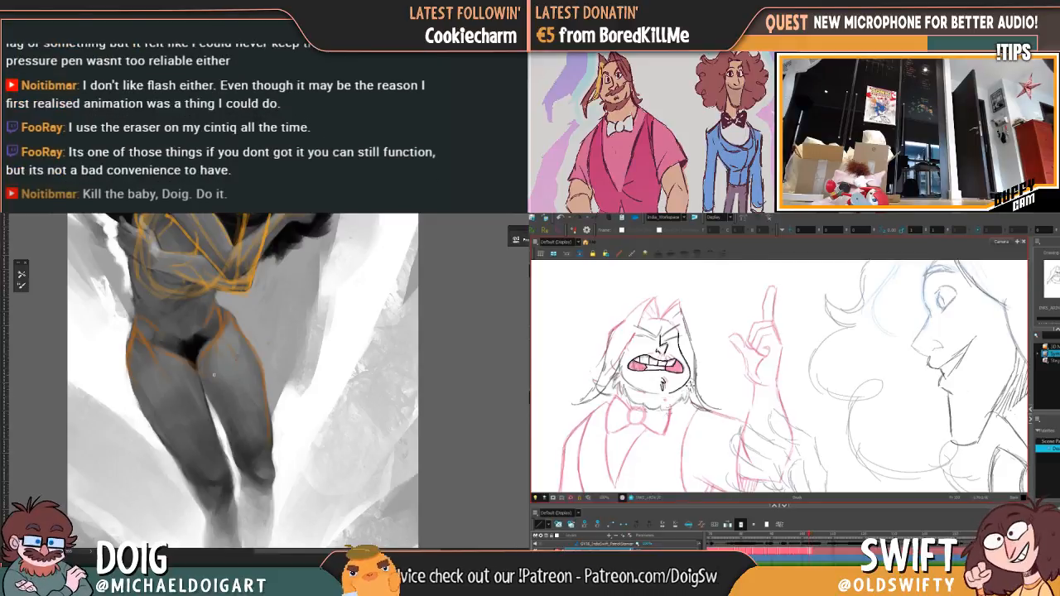
Step: Compare the open-mouthed face with the preceding inked drawing by flipping between the two drawings
key("comma")
key("period")
key("comma")
key("period")
key("comma")
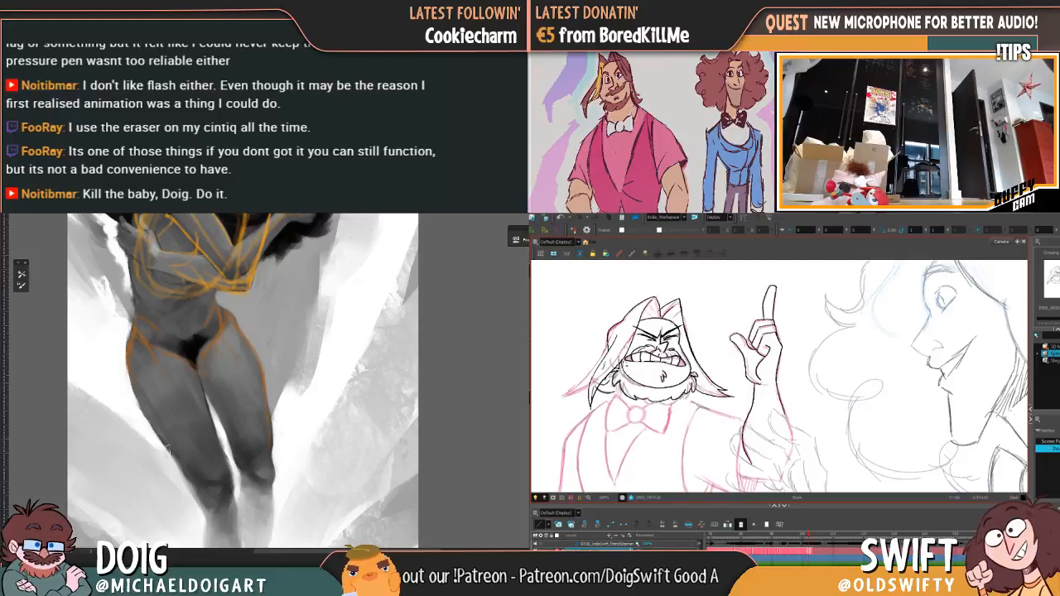
key("period")
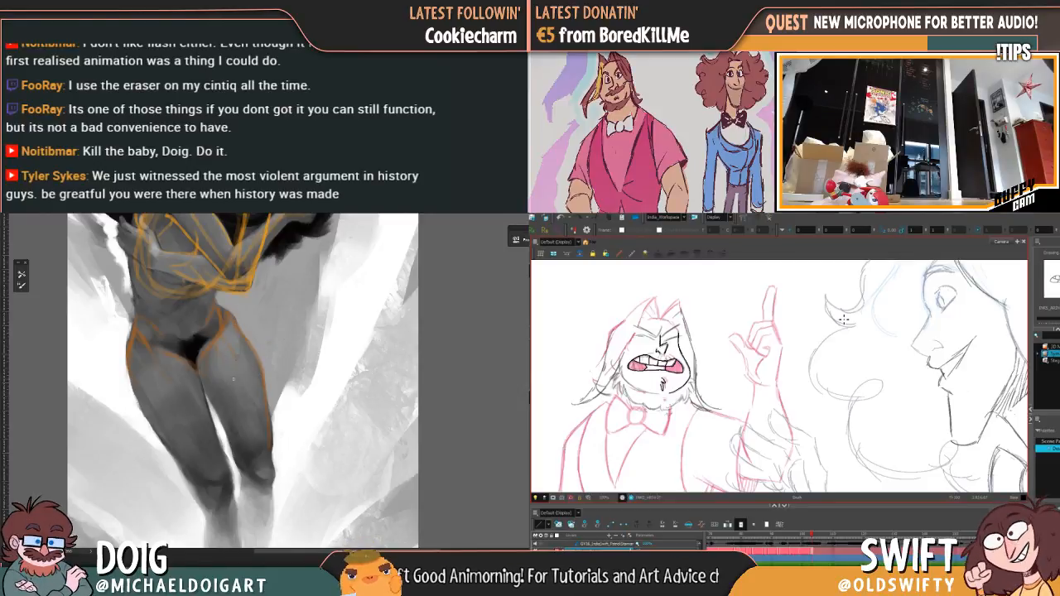
right_click(752, 336)
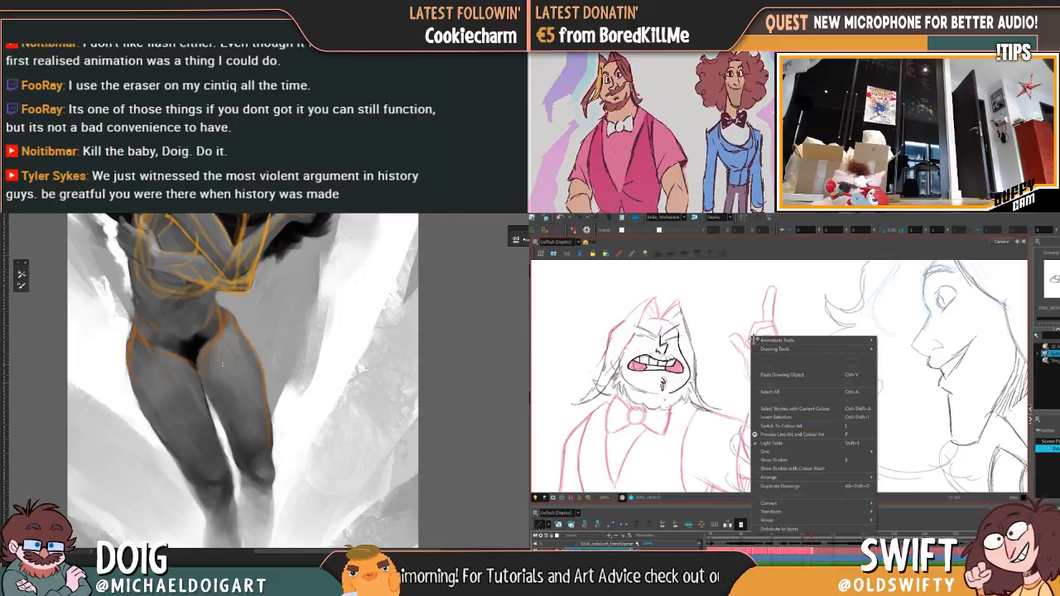
mouse_move(832, 343)
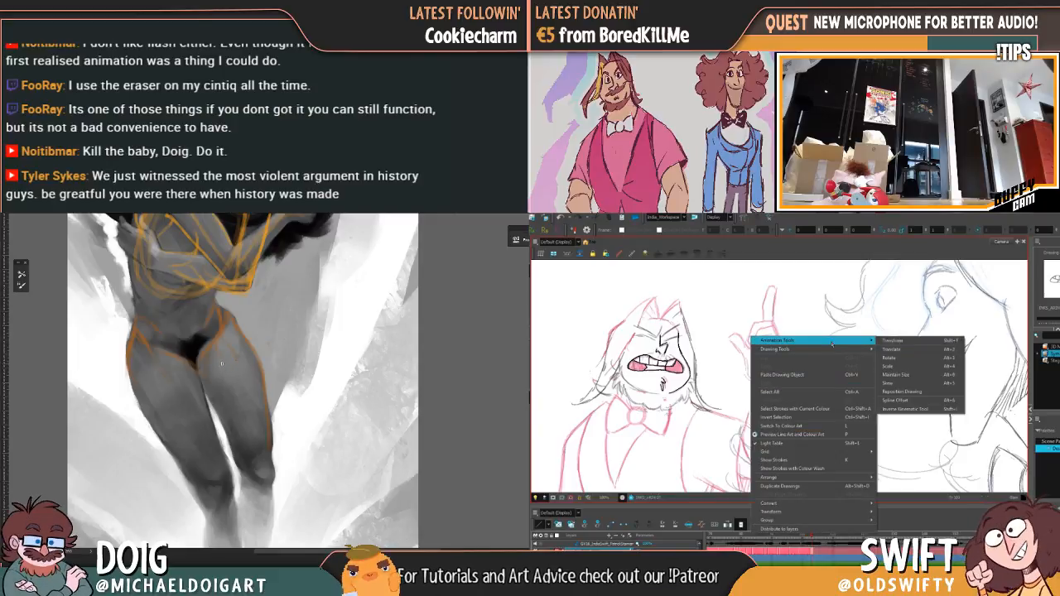
left_click(879, 330)
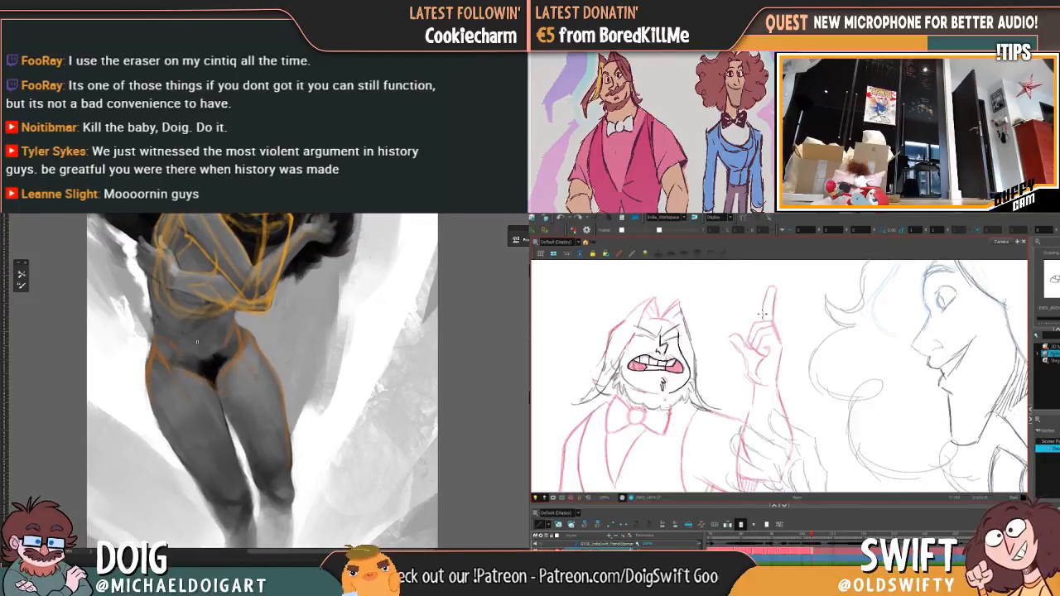
Step: Ink the side of the jaw from the cheek down past the open mouth, flipping between neighbouring drawings for reference
key("f")
key("g")
key("f")
key("g")
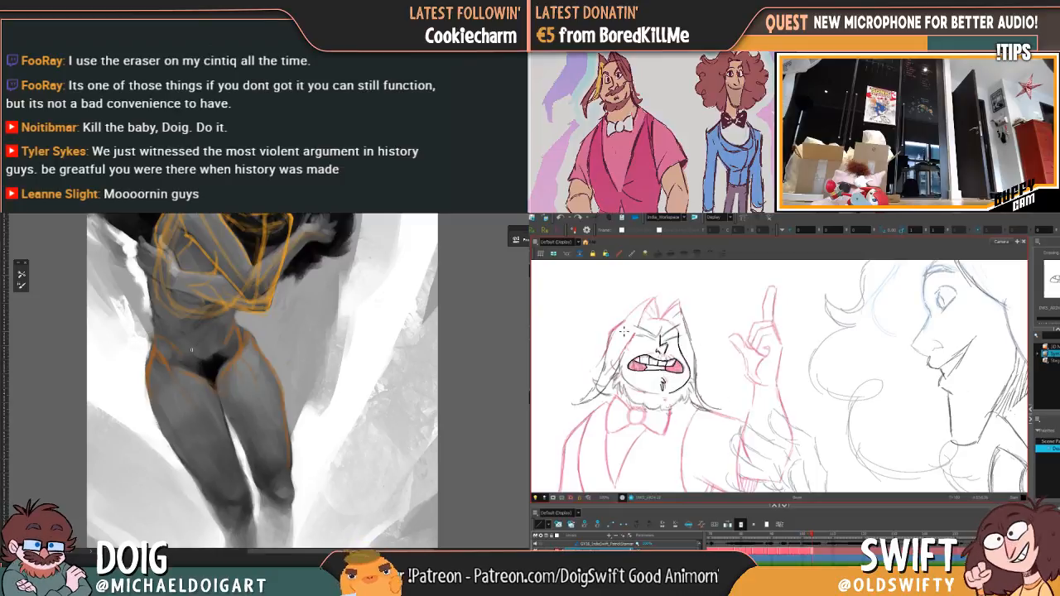
key("f")
key("g")
key("f")
key("g")
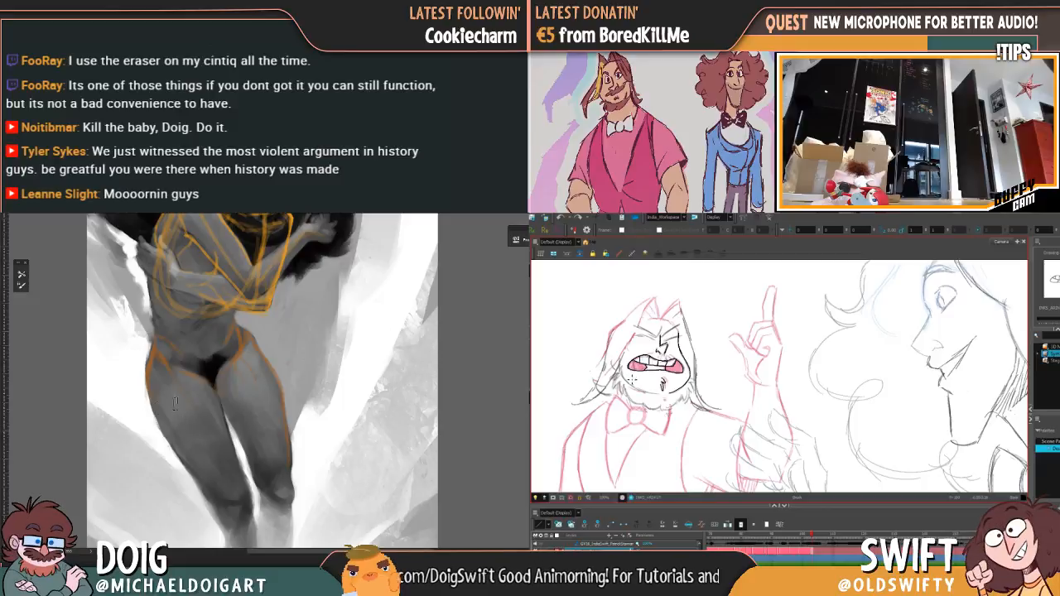
key("f")
key("g")
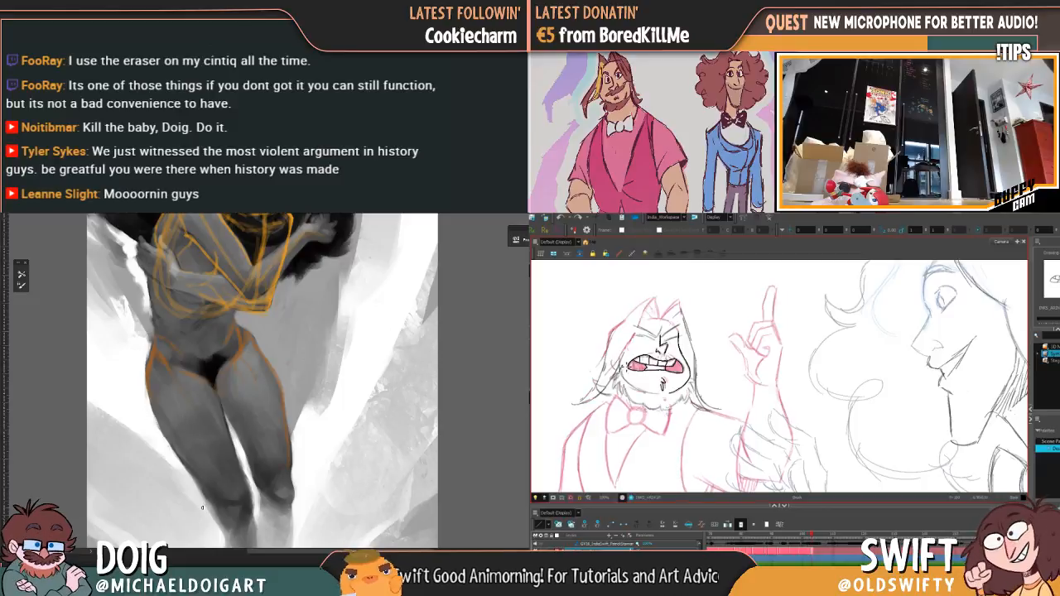
Step: Remove the long orange outline along the outer edge of the painted thigh
left_click_drag(206, 378, 209, 400)
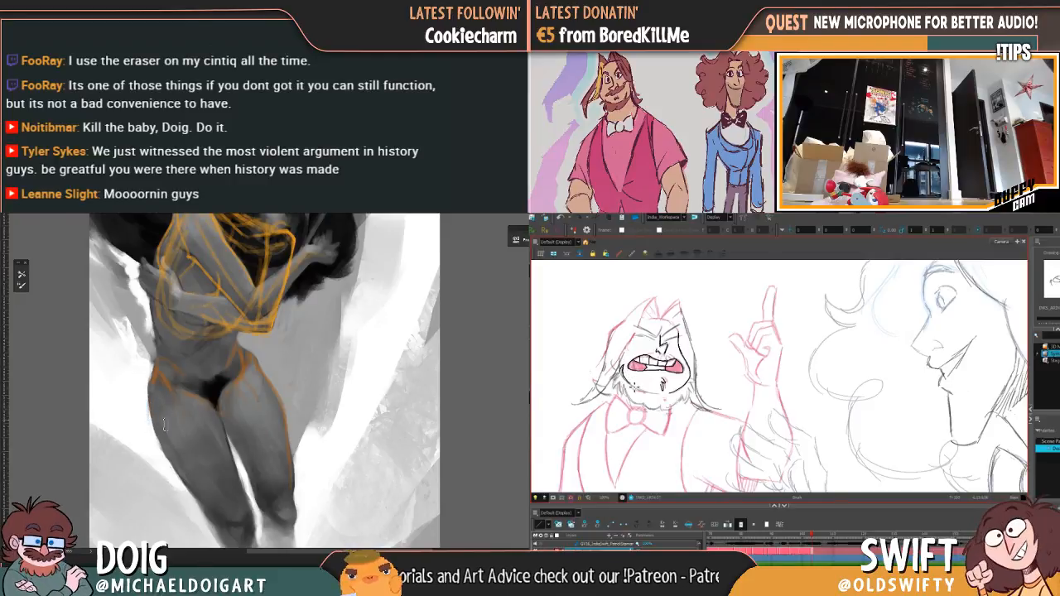
left_click_drag(290, 443, 293, 486)
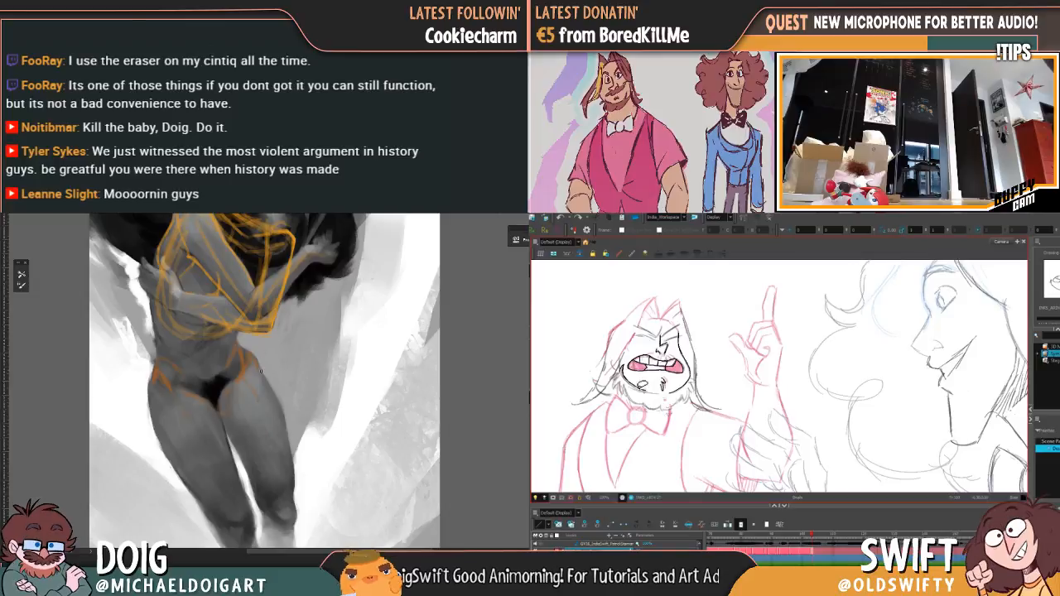
Step: Ink the jaw curve beneath the open mouth and clear the grey test strokes painted beside the thigh
mouse_move(287, 397)
left_mouse_down()
mouse_move(334, 392)
mouse_move(323, 391)
left_mouse_up()
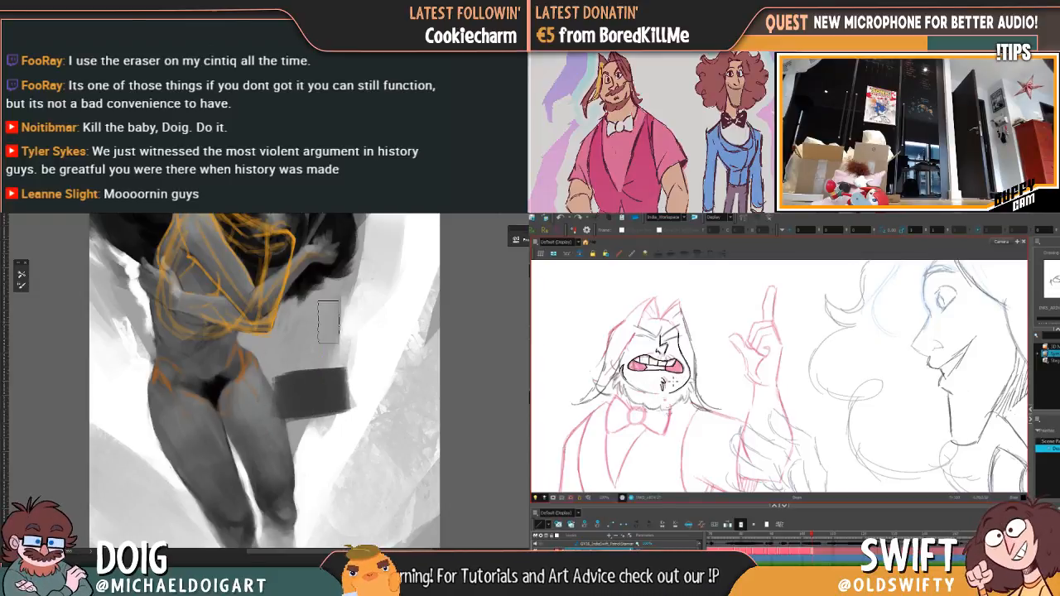
mouse_move(300, 377)
left_mouse_down()
mouse_move(318, 417)
mouse_move(324, 395)
left_mouse_up()
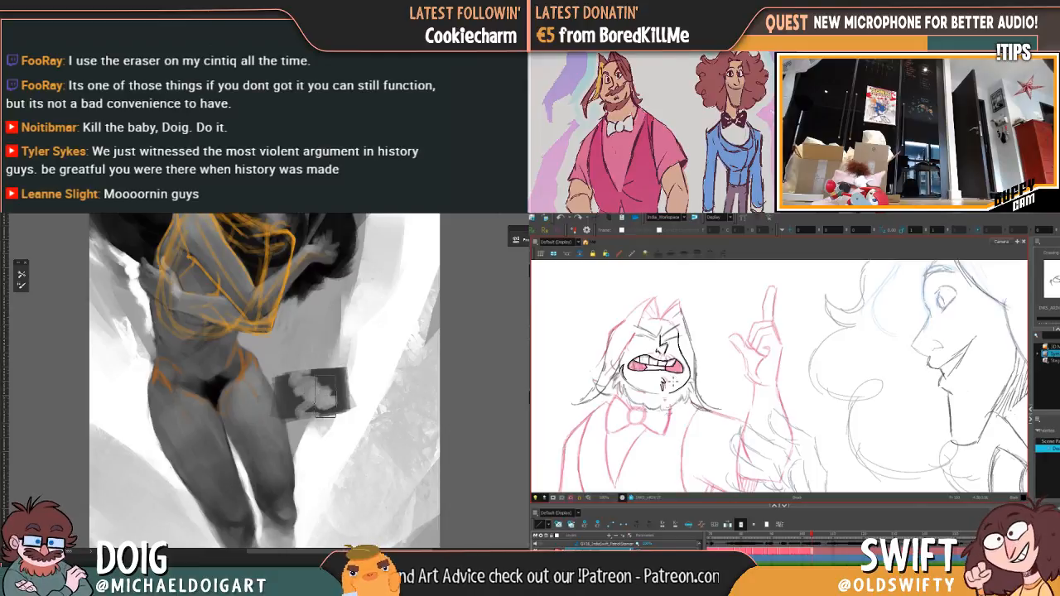
left_click_drag(626, 380, 662, 398)
mouse_move(292, 356)
left_mouse_down()
mouse_move(267, 378)
mouse_move(286, 456)
mouse_move(372, 386)
mouse_move(292, 375)
left_mouse_up()
key("Delete")
left_click_drag(626, 378, 665, 397)
key("ctrl+d")
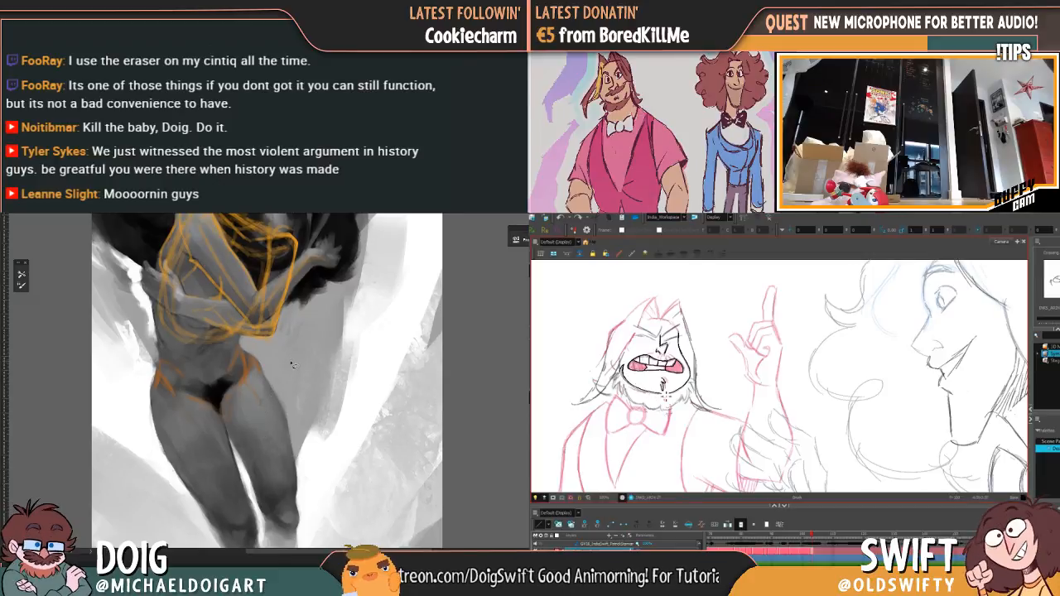
key("ctrl+z")
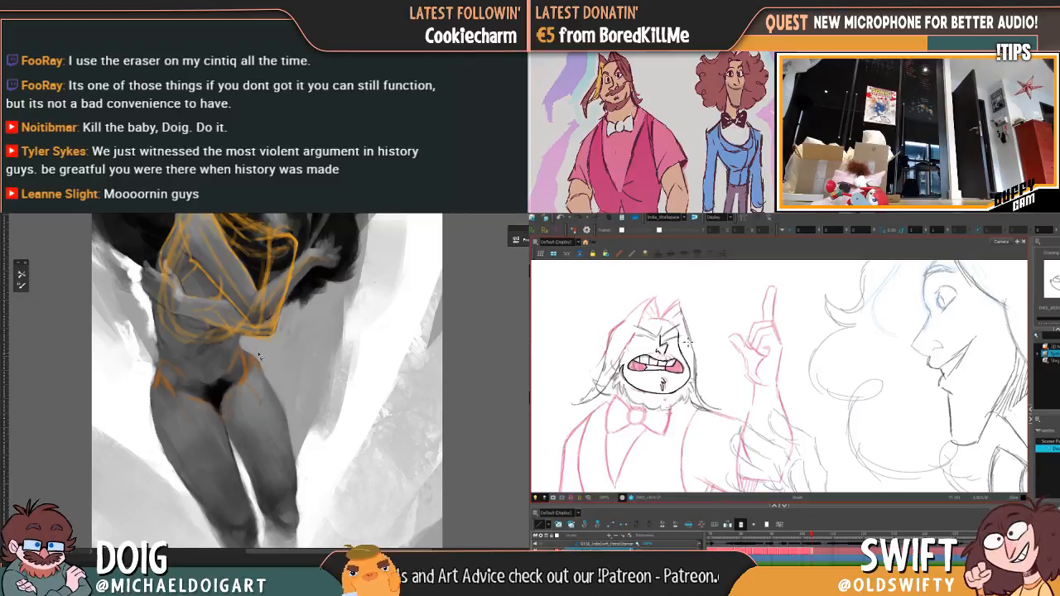
Step: Touch up the inked jaw curve under the mouth and check it against the preceding drawing
left_click_drag(220, 381, 260, 392)
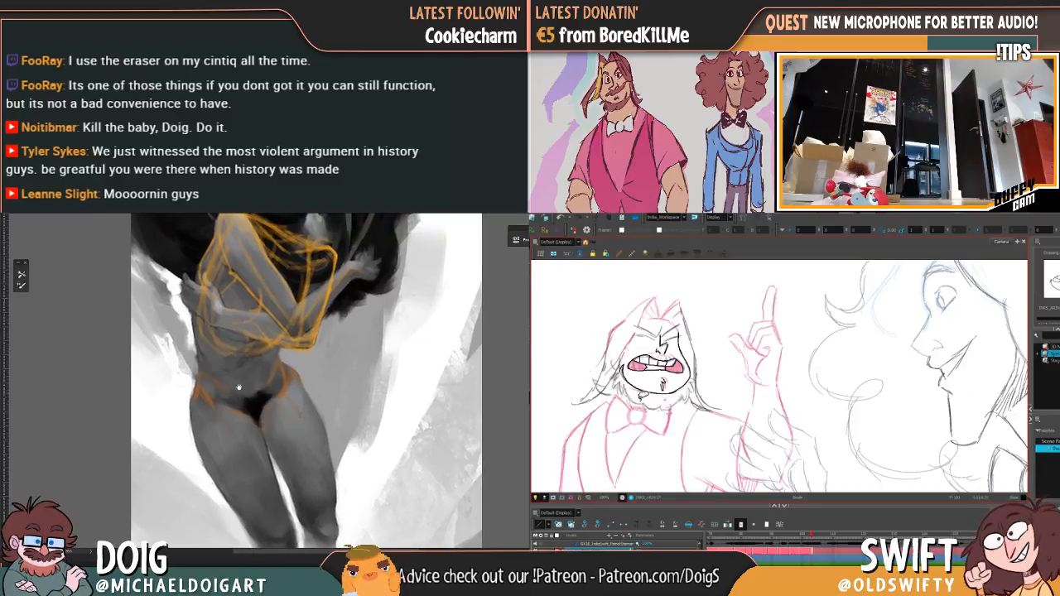
left_click(645, 393)
left_click(284, 373, "alt")
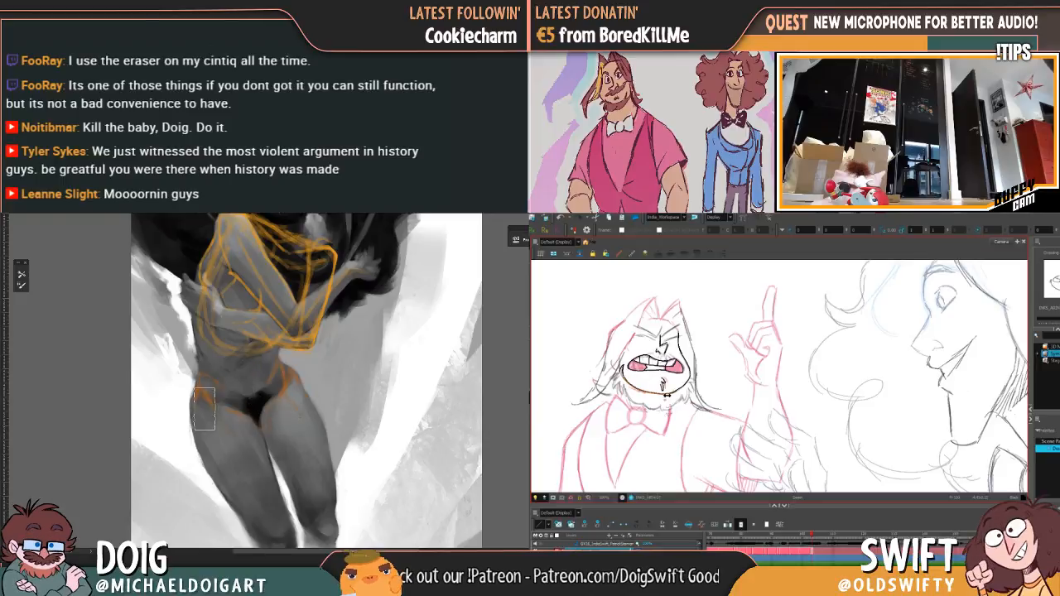
left_click(680, 434)
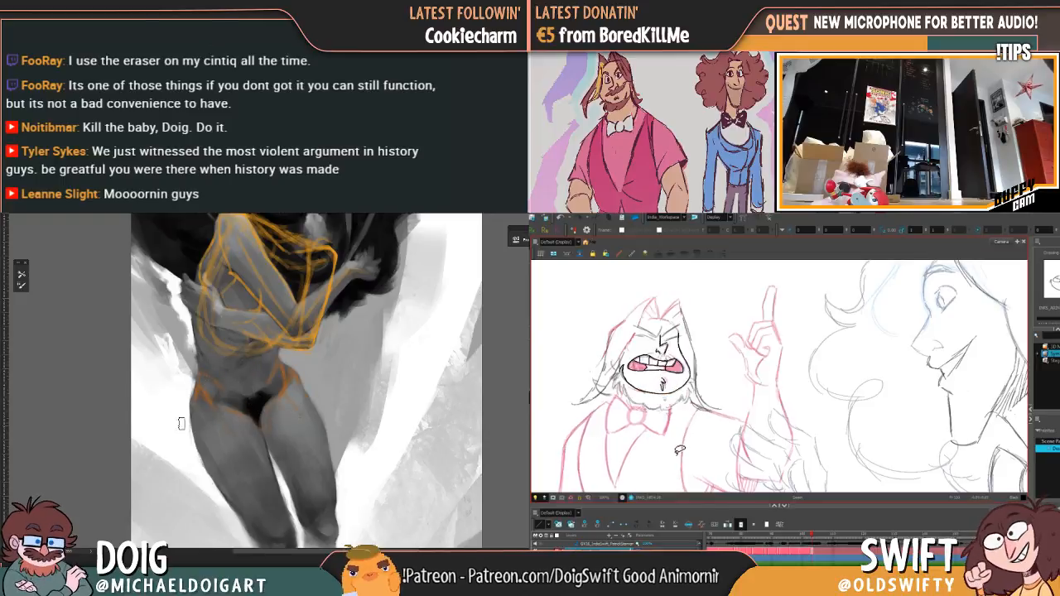
key("comma")
key("period")
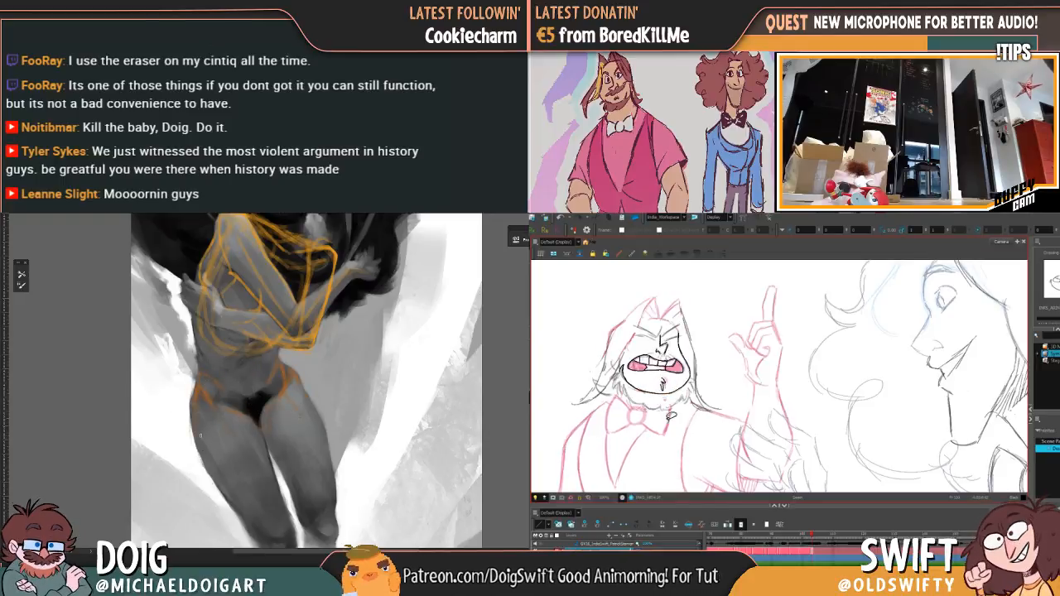
key("comma")
key("period")
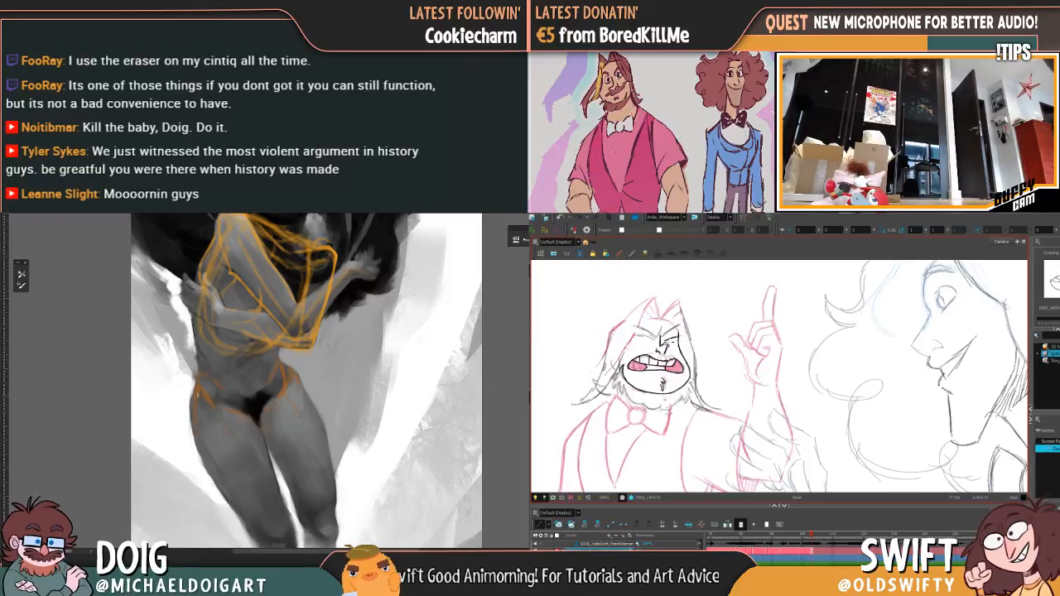
Step: Ink the squeezed-shut eye and bold brow beside the nose bridge, flipping to the preceding drawing to match them
key("comma")
key("period")
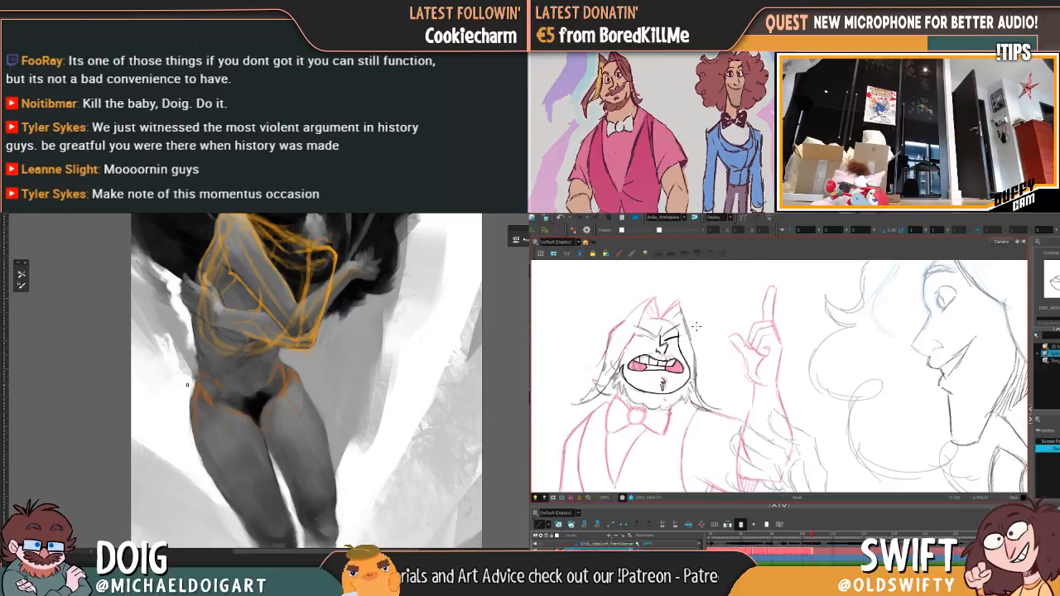
key("comma")
key("period")
key("comma")
key("period")
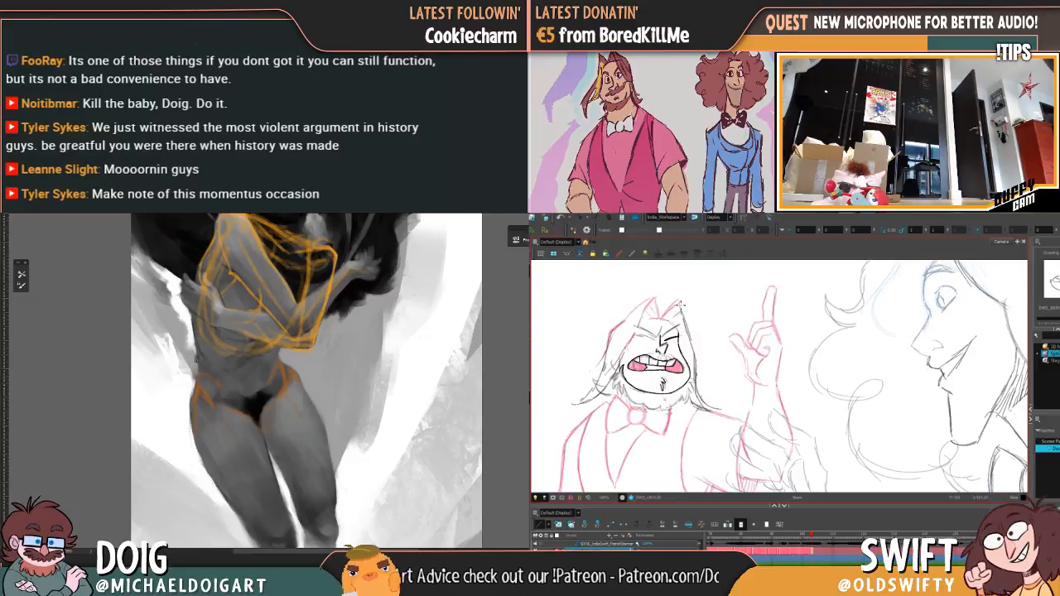
key("comma")
key("period")
key("comma")
key("period")
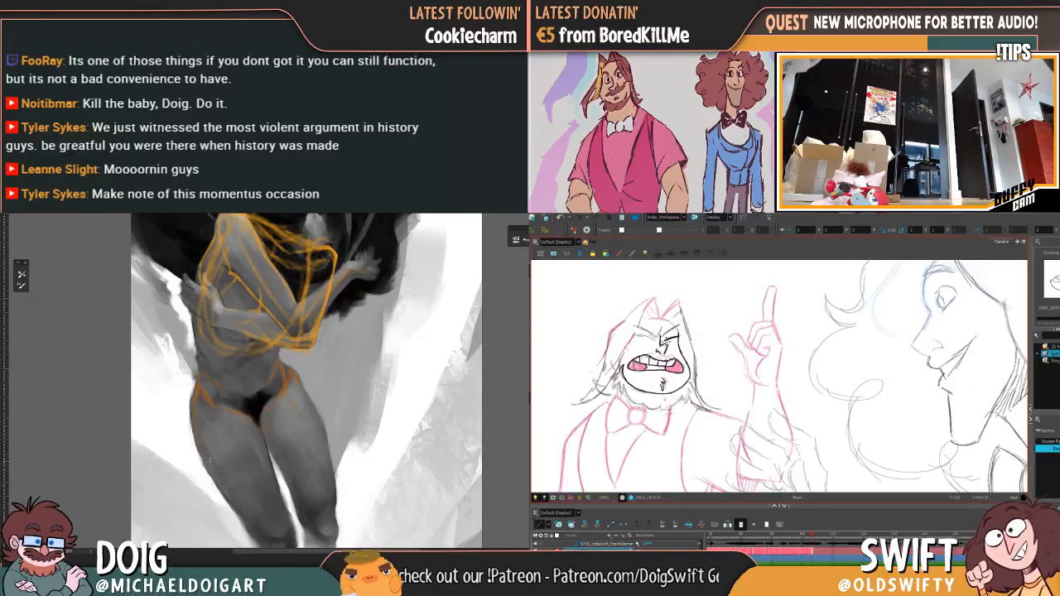
key("comma")
key("period")
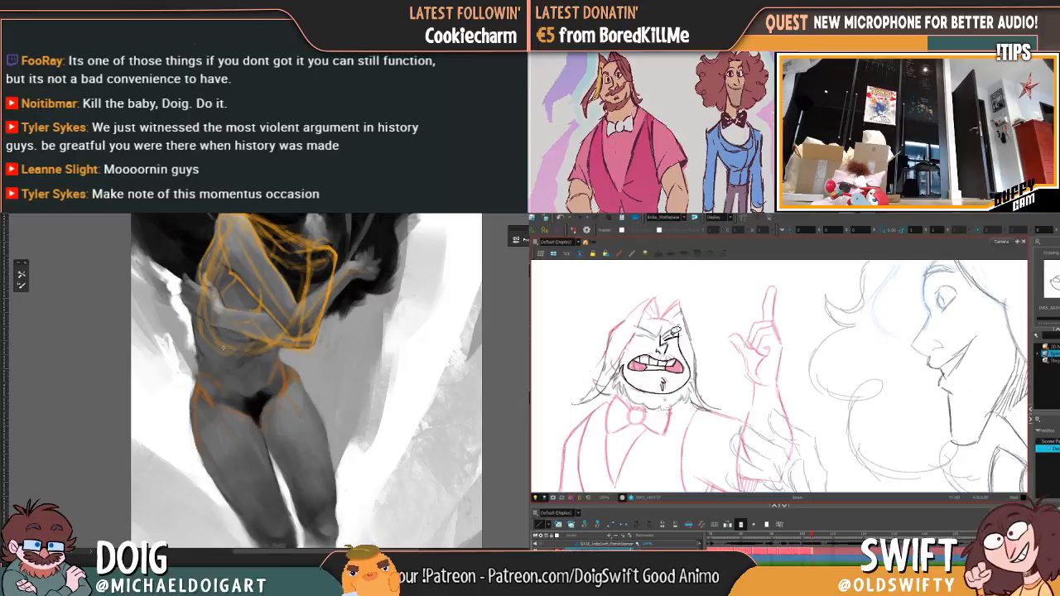
scroll(231, 362, "down", 3)
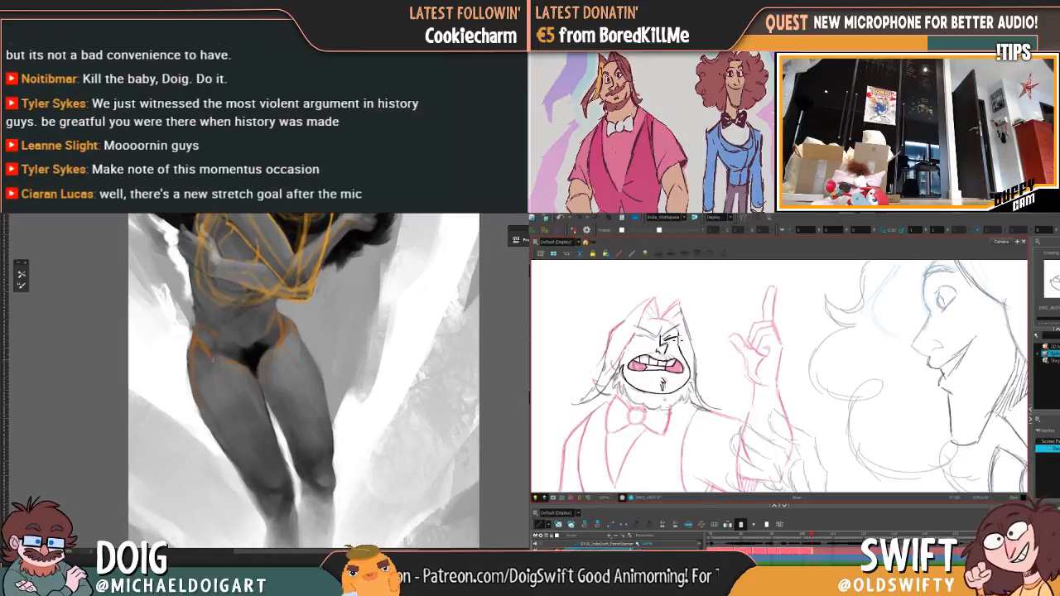
Step: Ink the other closed eye and brow to match the preceding drawing, and sketch an orange guide down the outer thigh
key("comma")
key("period")
key("comma")
key("period")
key("comma")
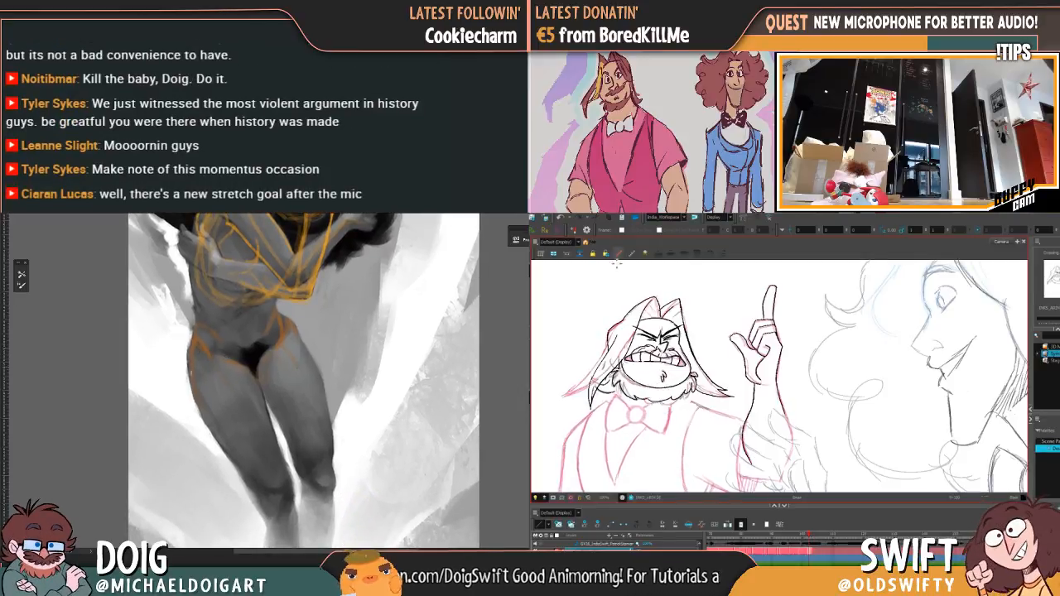
key("period")
left_click_drag(204, 390, 213, 419)
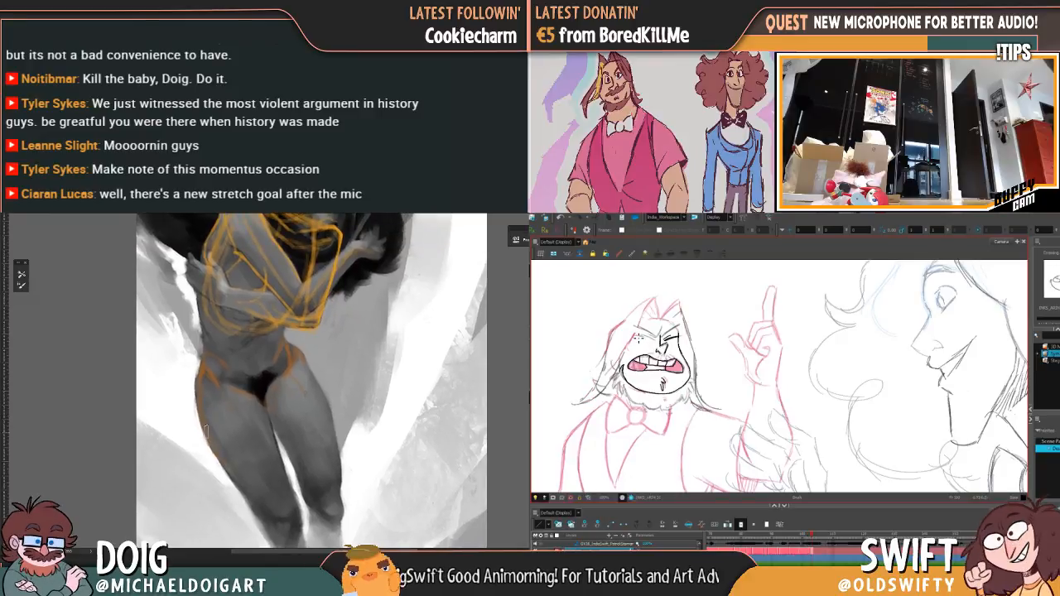
mouse_move(219, 375)
left_mouse_down()
mouse_move(161, 378)
mouse_move(159, 401)
mouse_move(180, 411)
mouse_move(178, 421)
mouse_move(204, 406)
mouse_move(165, 414)
mouse_move(179, 476)
left_mouse_up()
key("comma")
key("period")
key("comma")
key("period")
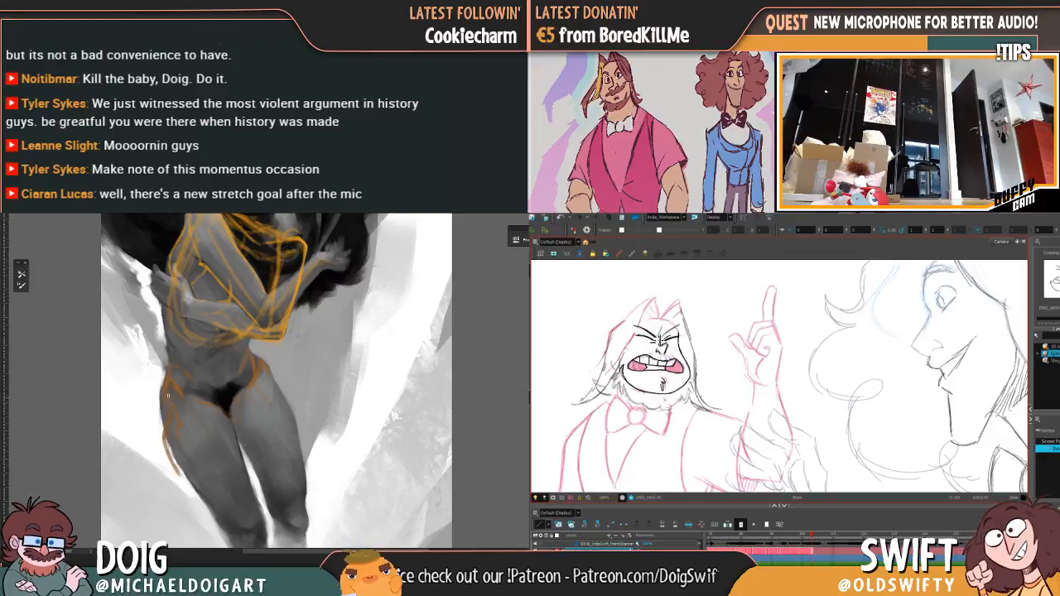
key("comma")
key("period")
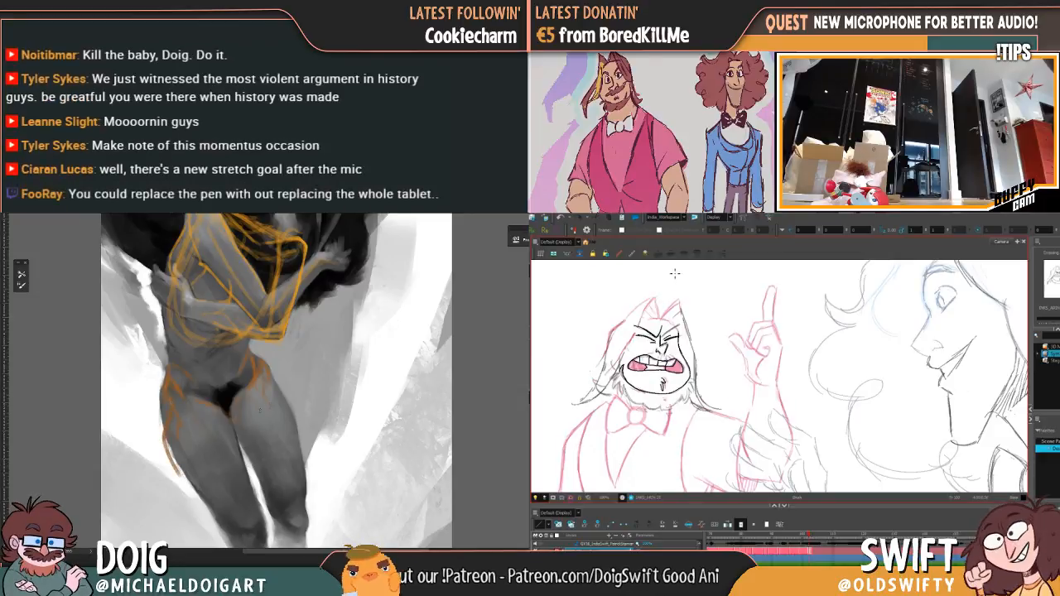
Step: Refine the inked lines around the closed eyes against the preceding drawing and sketch orange guide strokes over the opposite hip
key("comma")
left_click_drag(238, 423, 257, 397)
key("period")
key("comma")
key("period")
key("comma")
key("period")
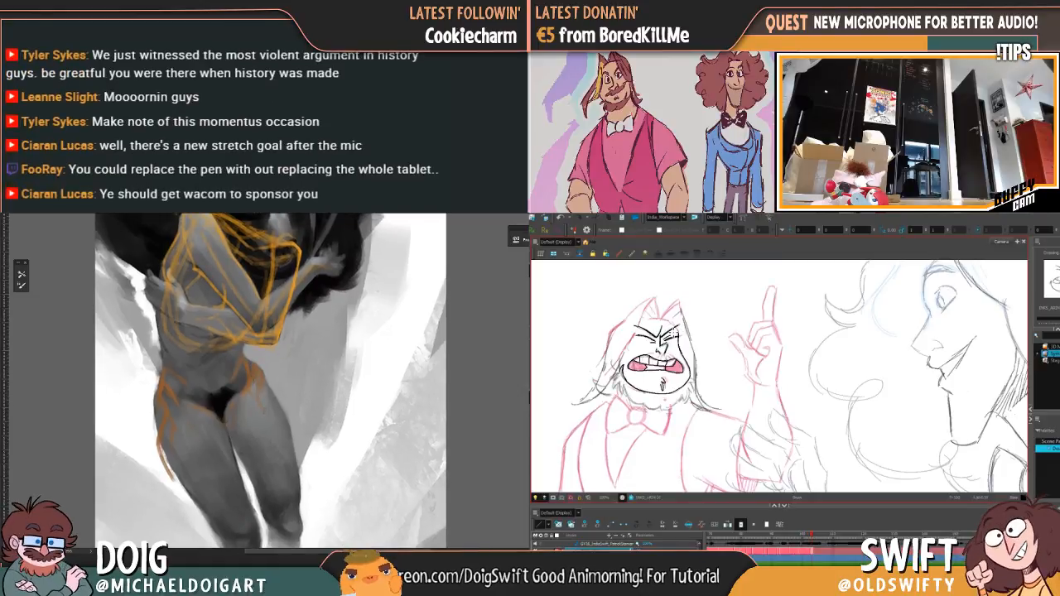
key("comma")
key("period")
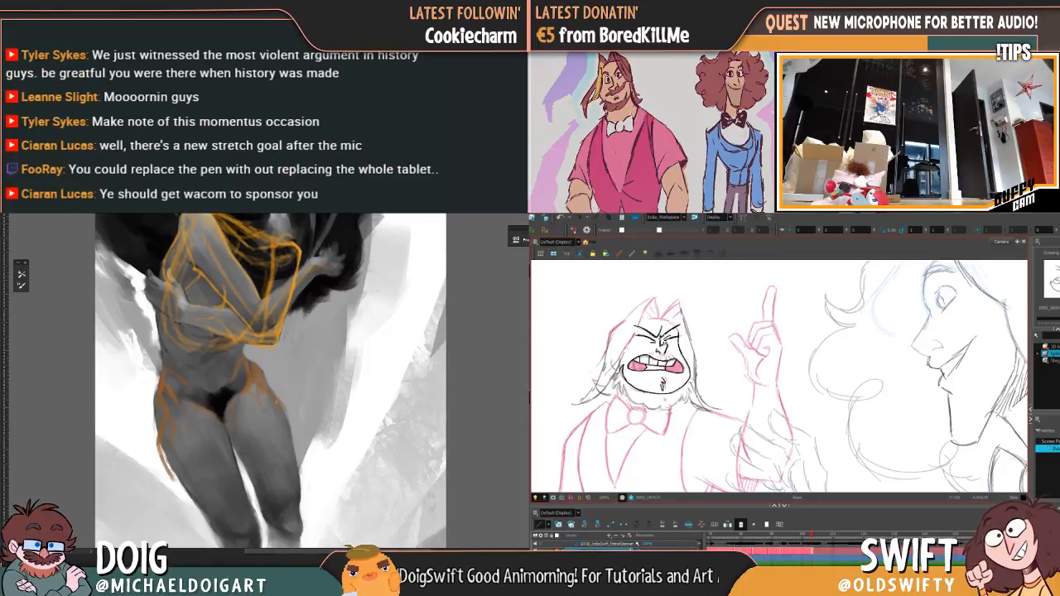
key("comma")
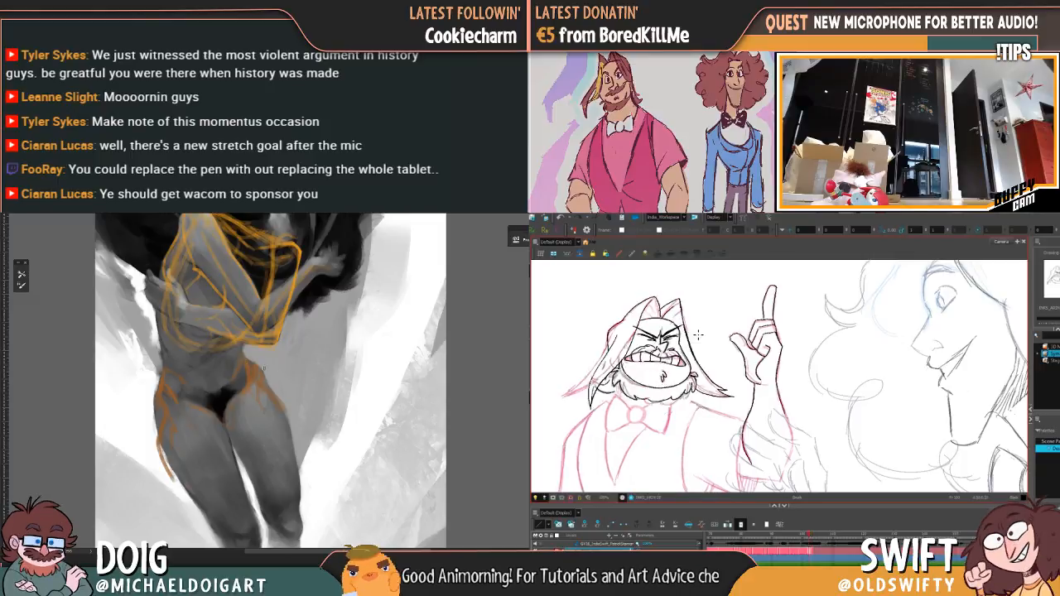
key("period")
key("comma")
key("period")
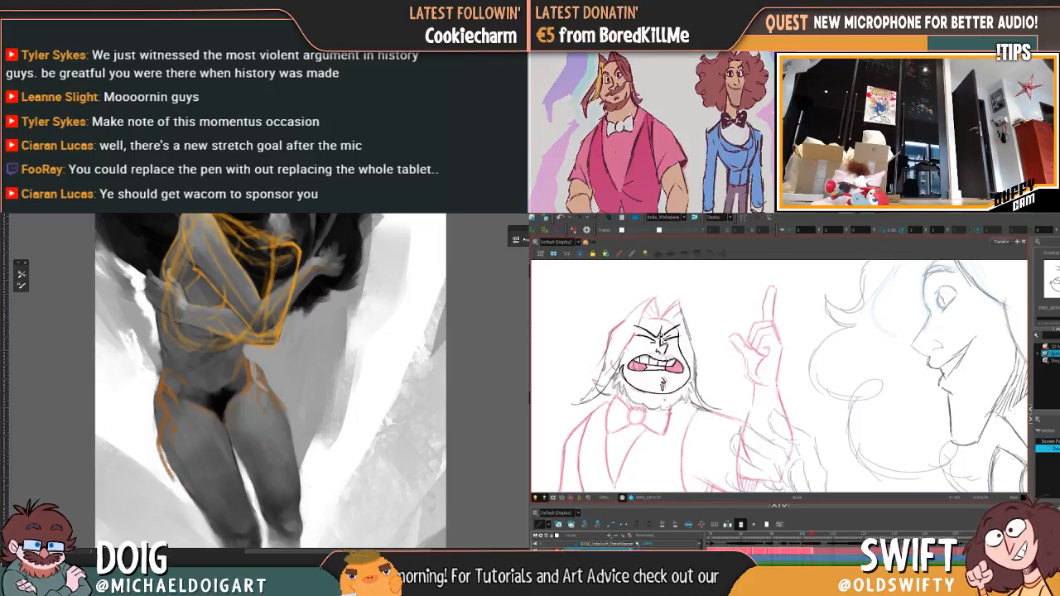
Step: Check the motion of the scrunched eyes and brows by flipping repeatedly between this drawing and the preceding one
key("comma")
key("period")
key("comma")
key("period")
key("comma")
key("period")
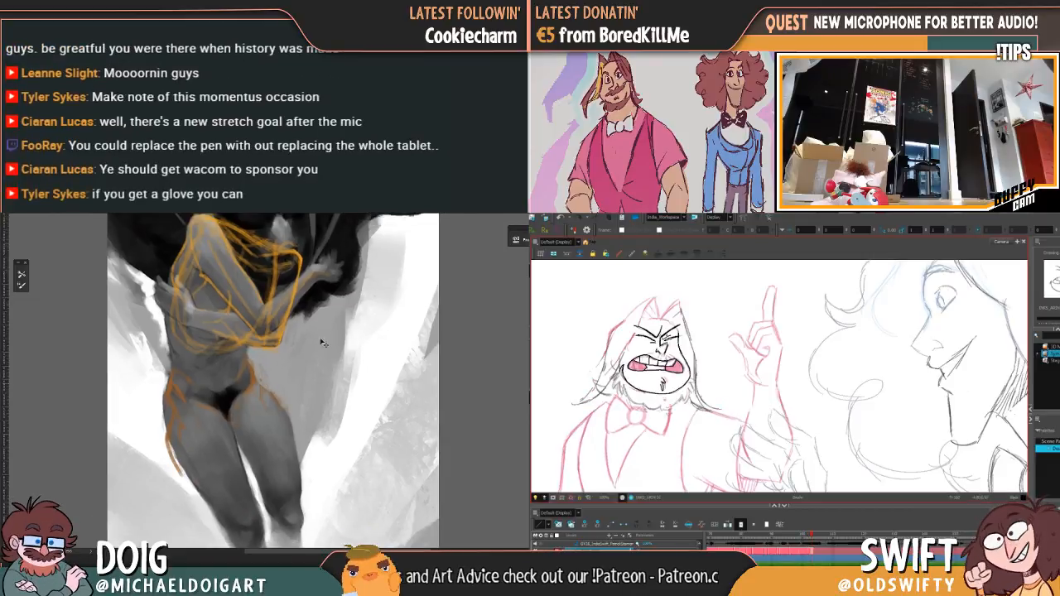
key("comma")
key("period")
key("comma")
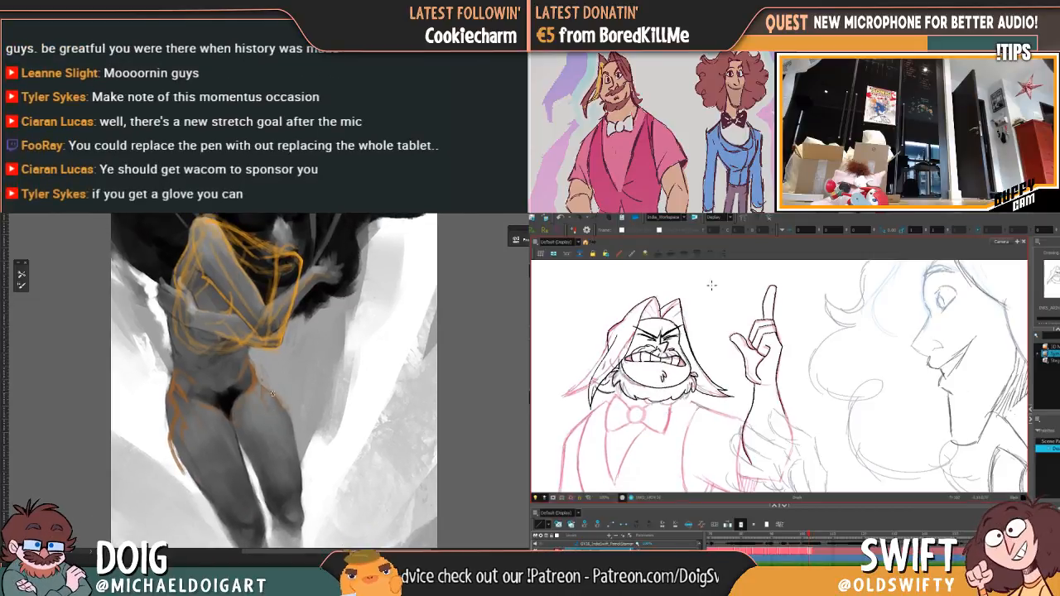
key("period")
key("comma")
key("period")
key("comma")
key("period")
key("comma")
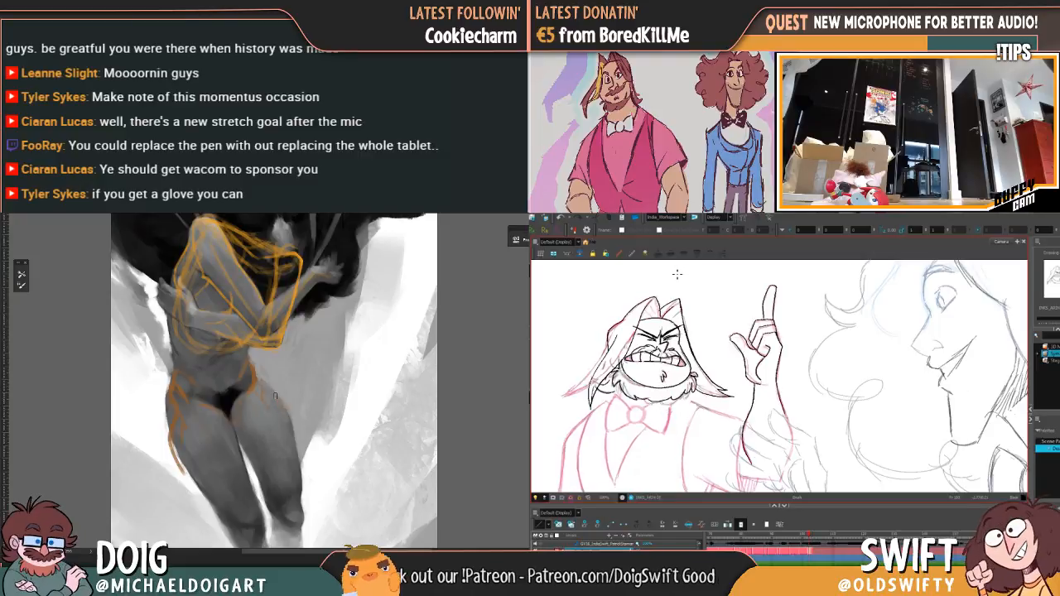
Step: Compare the grimacing face and raised hand with the preceding drawing by flipping back and forth between the two frames
key("period")
key("comma")
key("period")
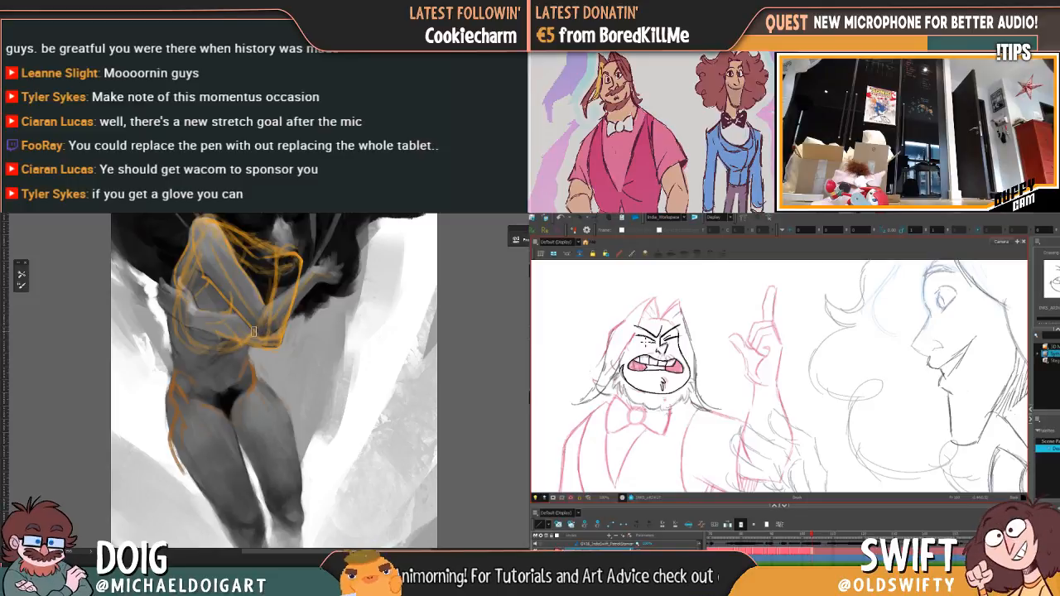
left_click(272, 384, "alt")
key("comma")
key("period")
key("comma")
key("period")
key("comma")
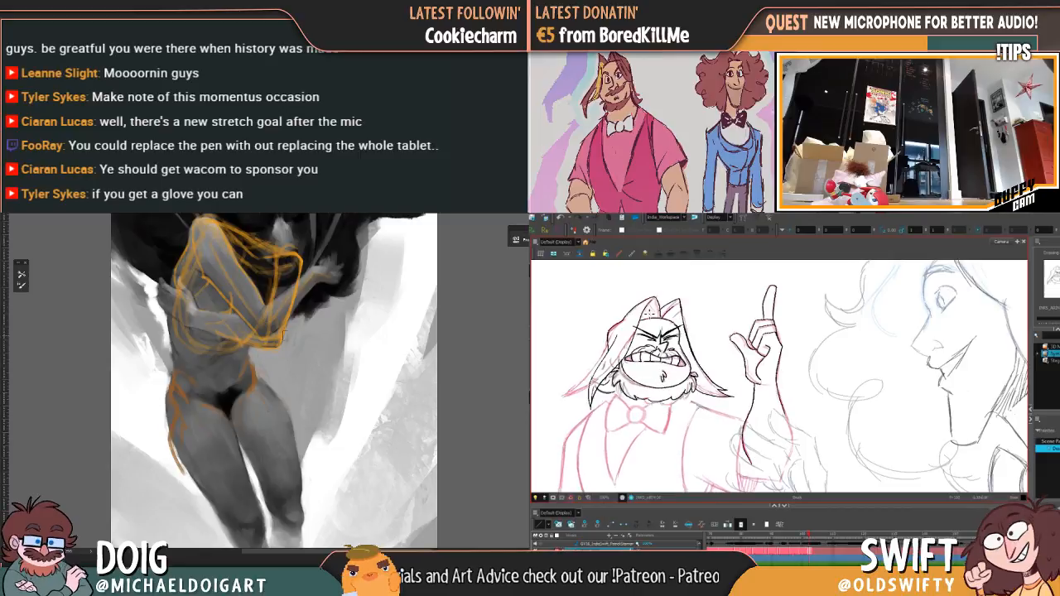
key("period")
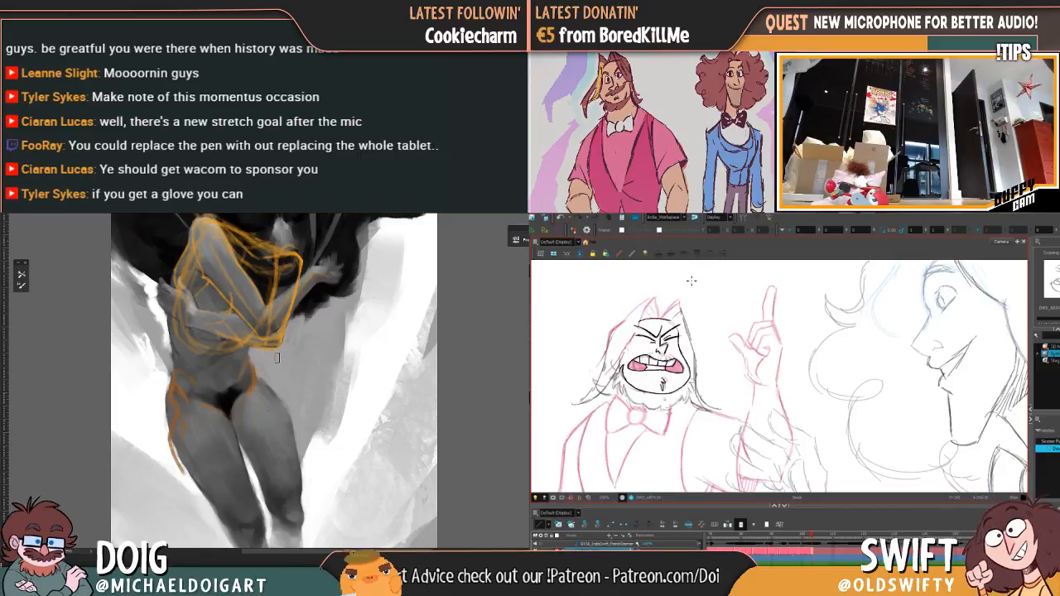
Step: Touch up the orange guide along the figure's hip crease, and compare the bearded head with the preceding drawing
key("comma")
key("period")
key("comma")
key("period")
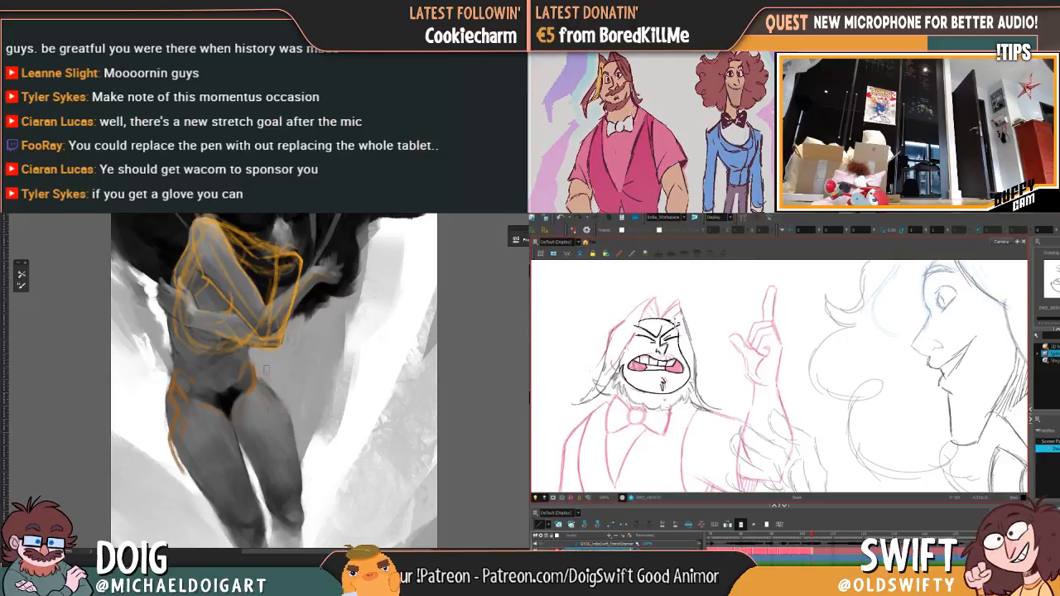
key("comma")
key("period")
key("comma")
key("period")
left_click(267, 390, "alt")
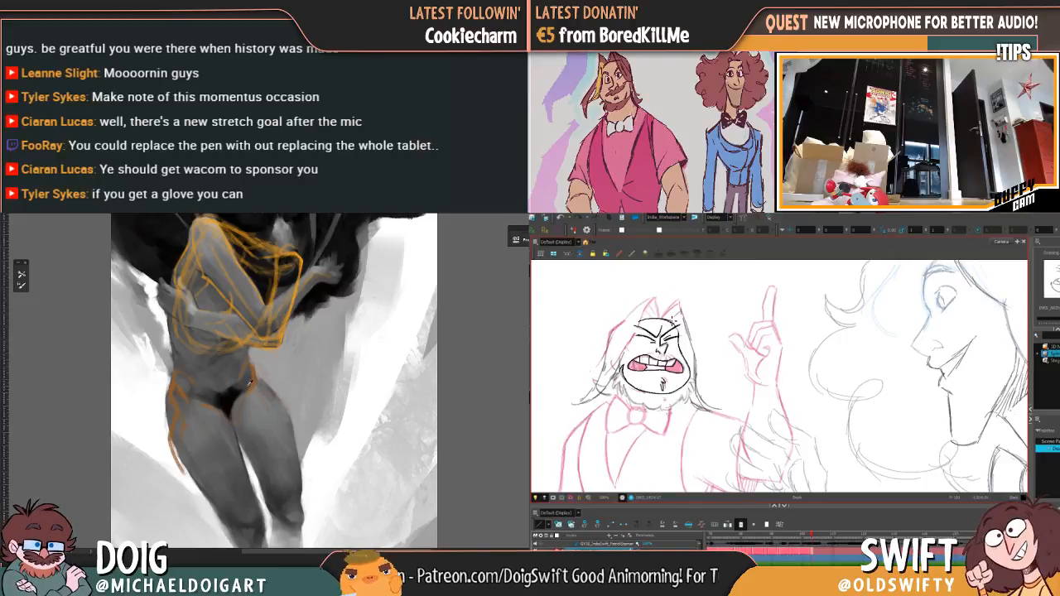
left_click(243, 385, "alt")
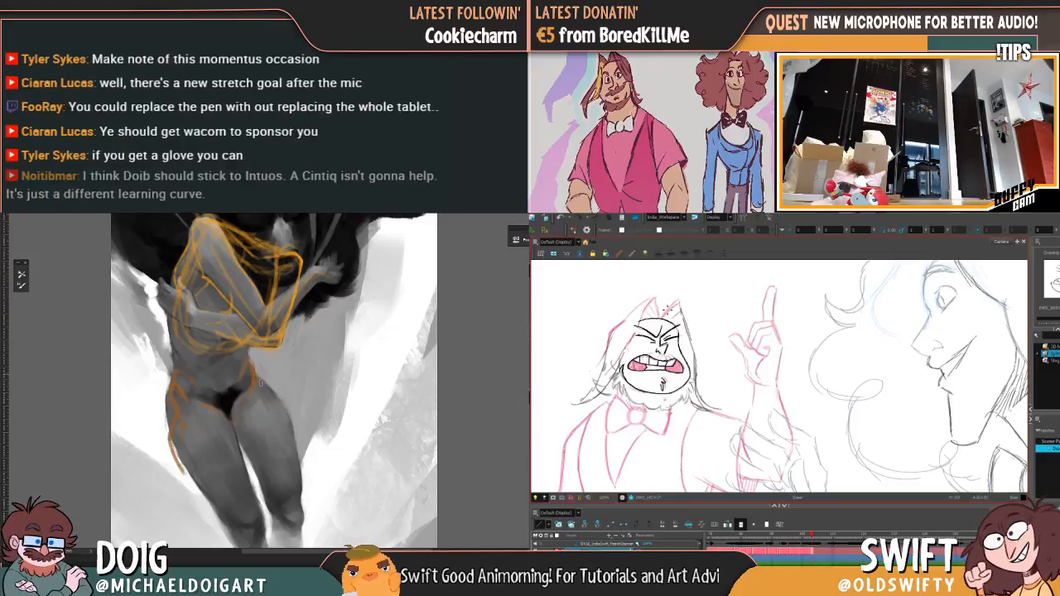
Step: Examine how the hair tuft above the forehead moves by flipping repeatedly between this drawing and the preceding one
key("comma")
key("period")
key("comma")
key("period")
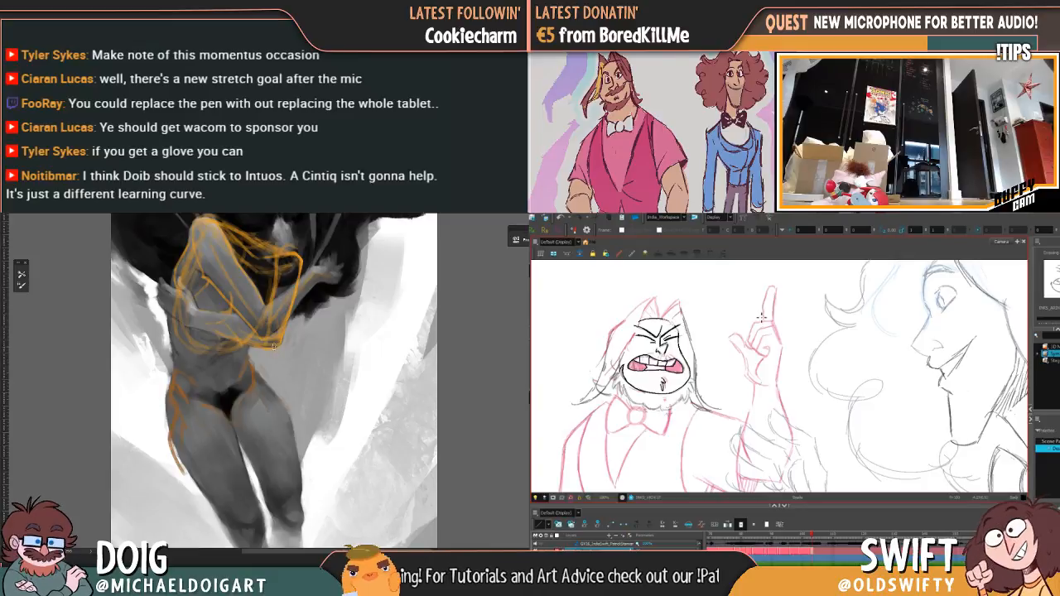
key("comma")
key("period")
key("comma")
key("period")
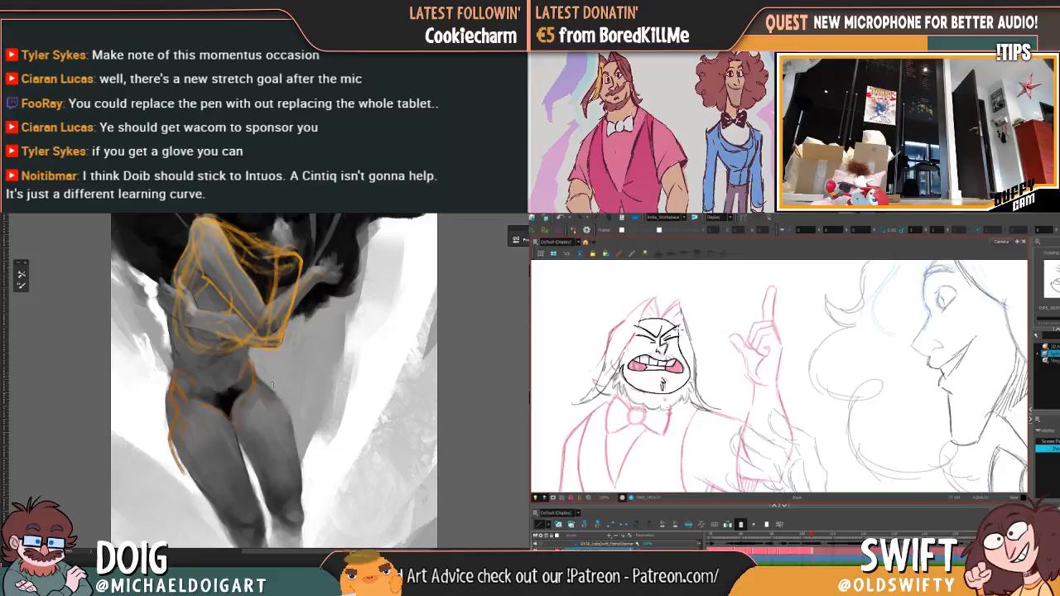
key("comma")
key("period")
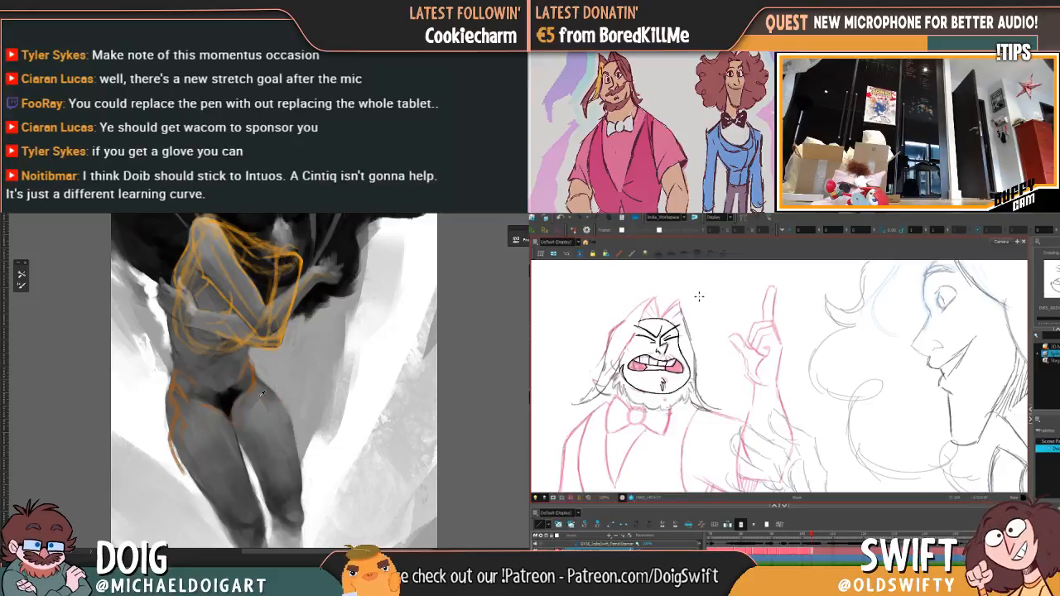
key("period")
key("comma")
key("comma")
key("period")
key("comma")
key("period")
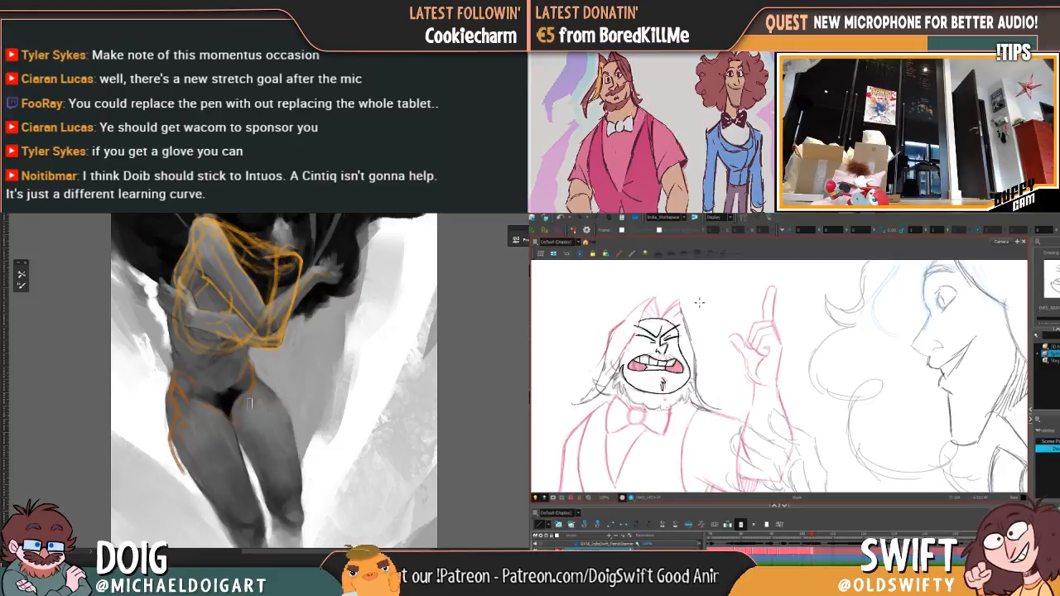
key("comma")
key("period")
key("comma")
key("period")
key("comma")
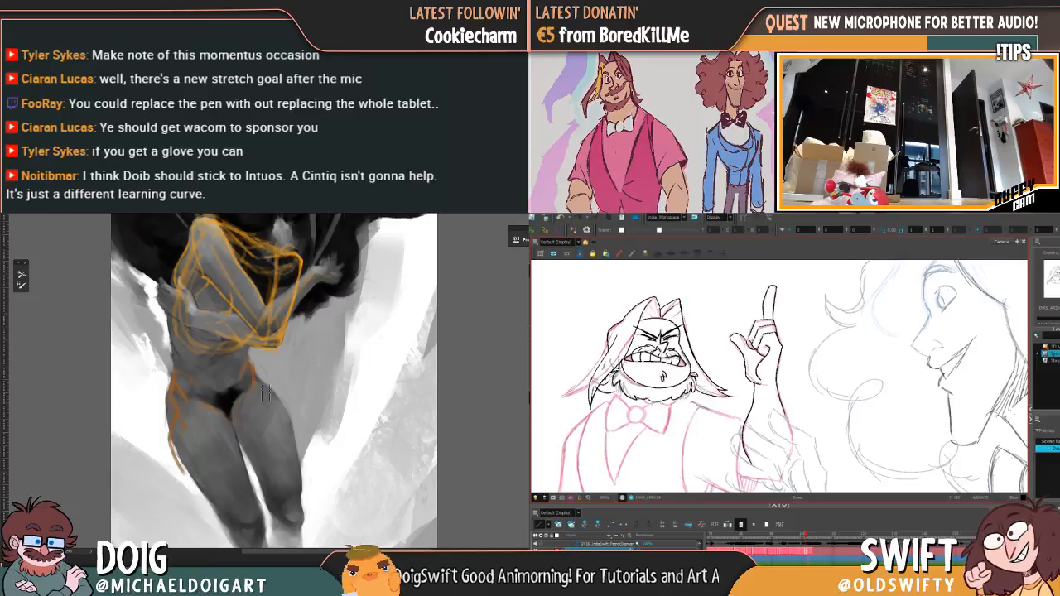
key("period")
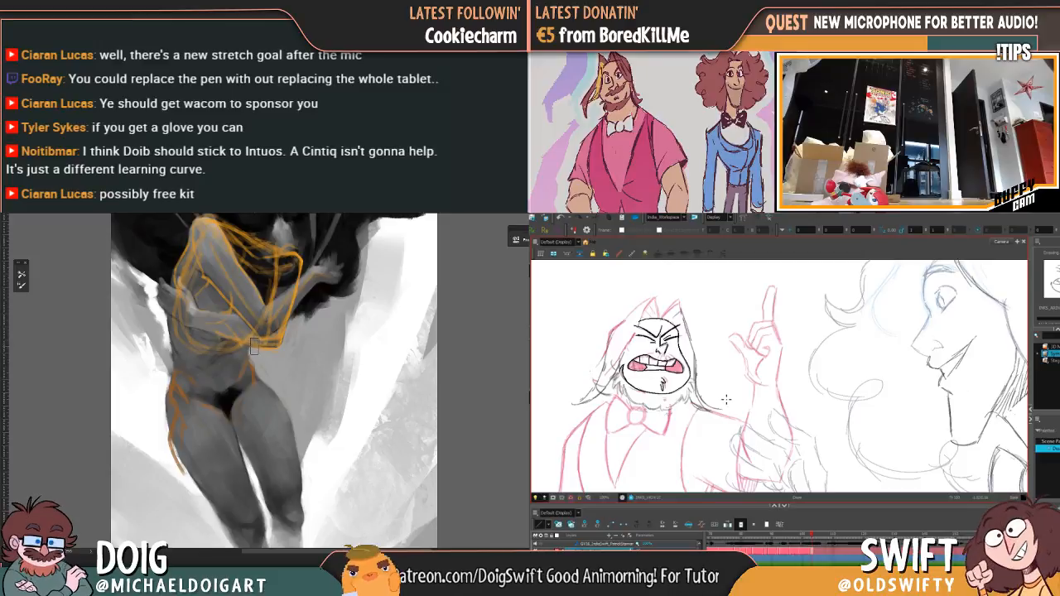
Step: Ink a first line for the hair tuft above the forehead, and touch up the orange guide at the hip
mouse_move(237, 367)
left_mouse_down()
mouse_move(219, 360)
mouse_move(248, 365)
left_mouse_up()
key("comma")
key("period")
key("comma")
key("period")
key("comma")
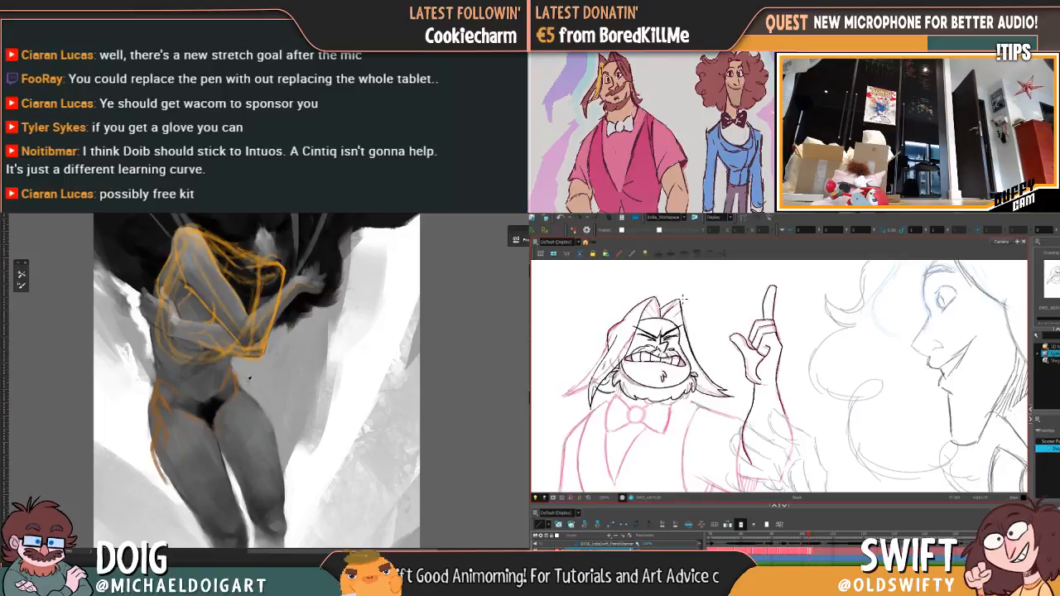
key("period")
left_click(230, 391, "alt")
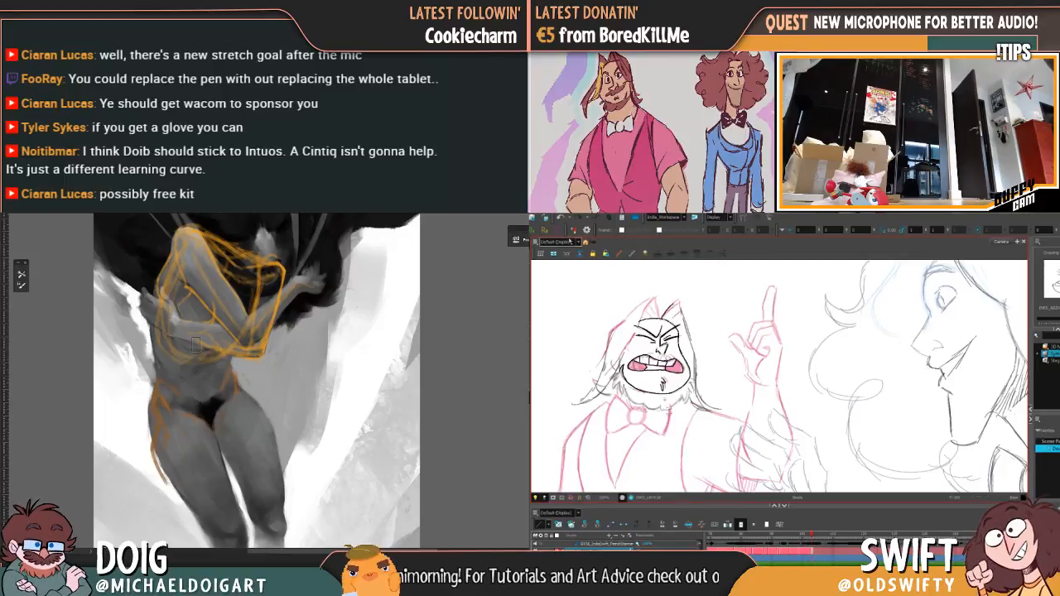
key("comma")
key("period")
Step: Select and rework the inked line of the forehead hair tuft, matching it to the preceding drawing
left_click_drag(664, 320, 676, 303)
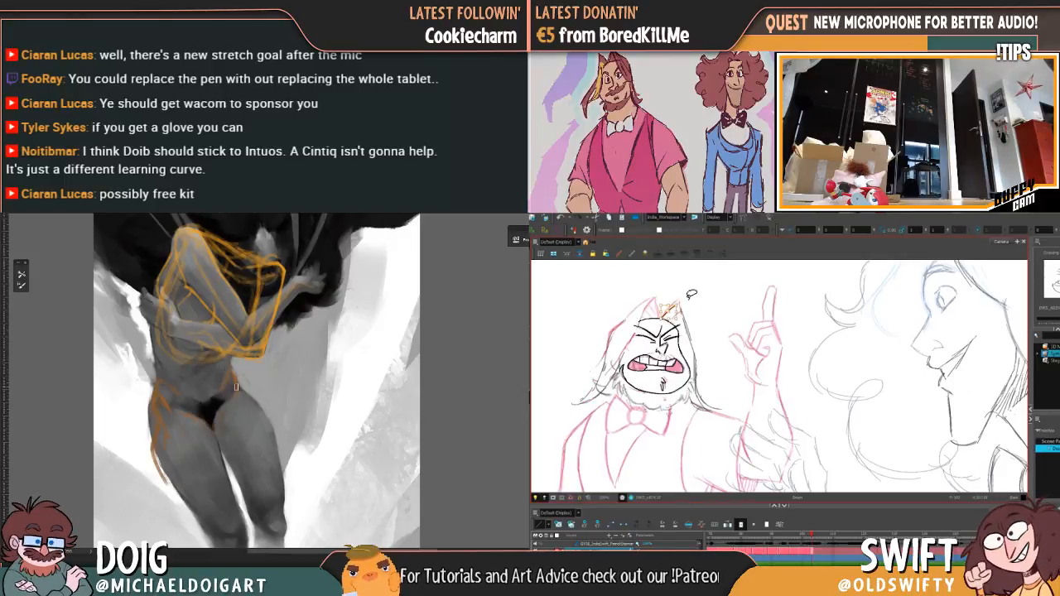
key("comma")
key("period")
key("comma")
key("period")
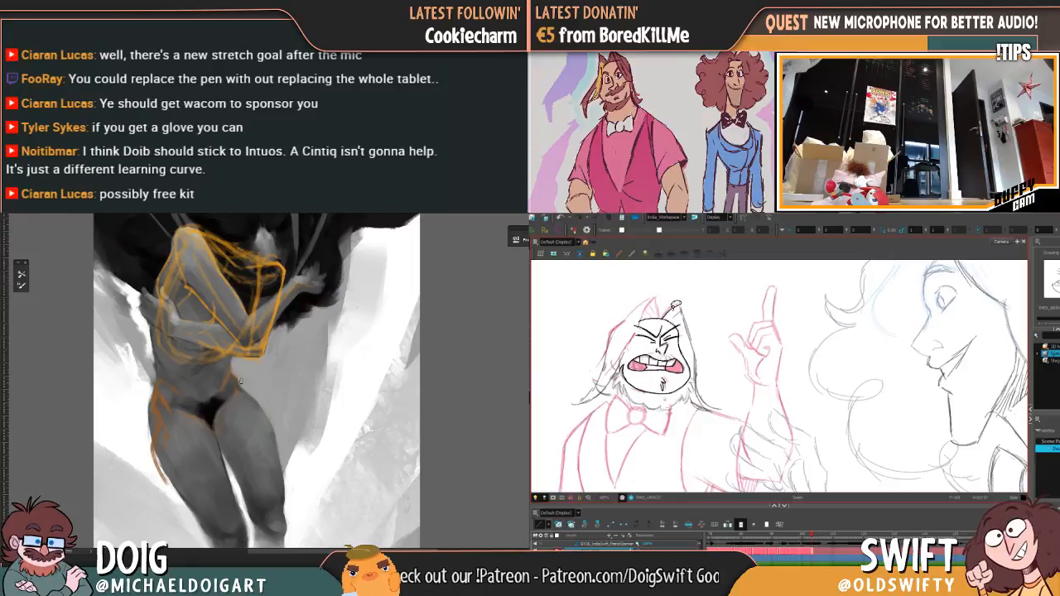
left_click(674, 308)
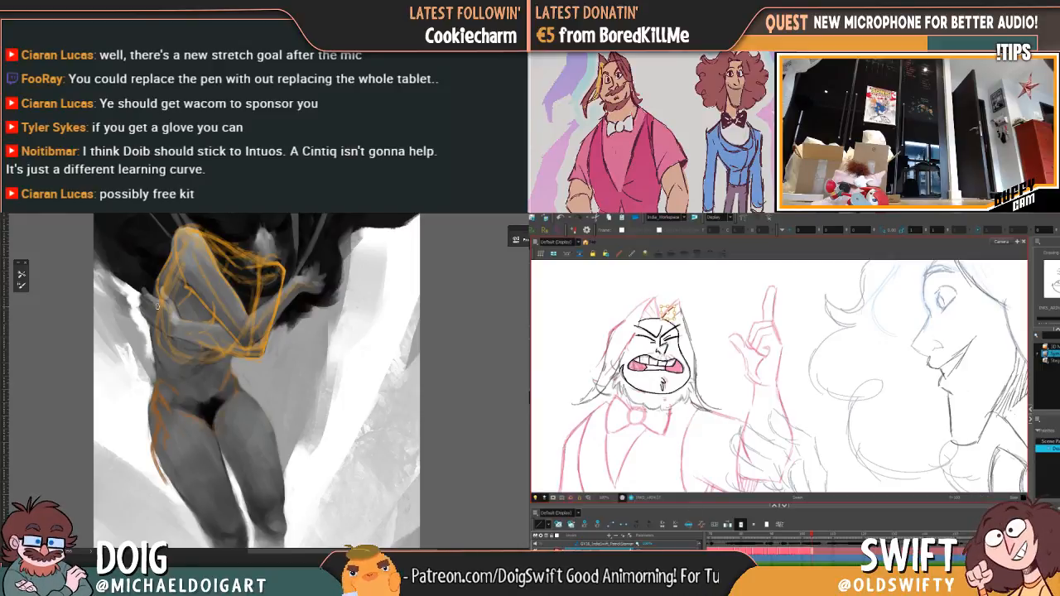
key("f")
key("g")
key("f")
key("g")
Step: Try another version of the forehead tuft's outline against the preceding drawing, and delete its strokes
left_click(675, 307)
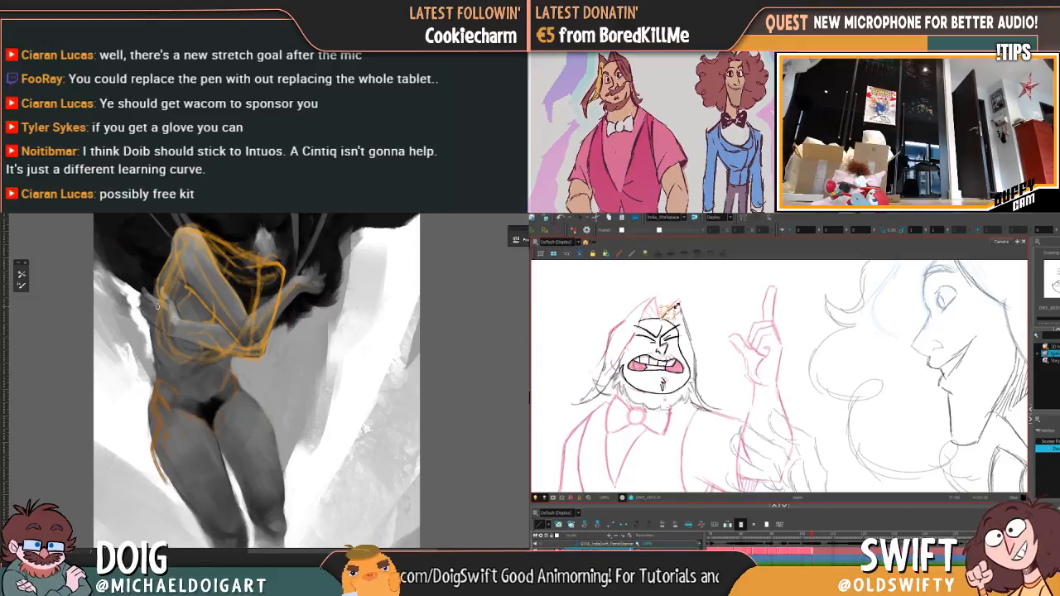
key("f")
key("g")
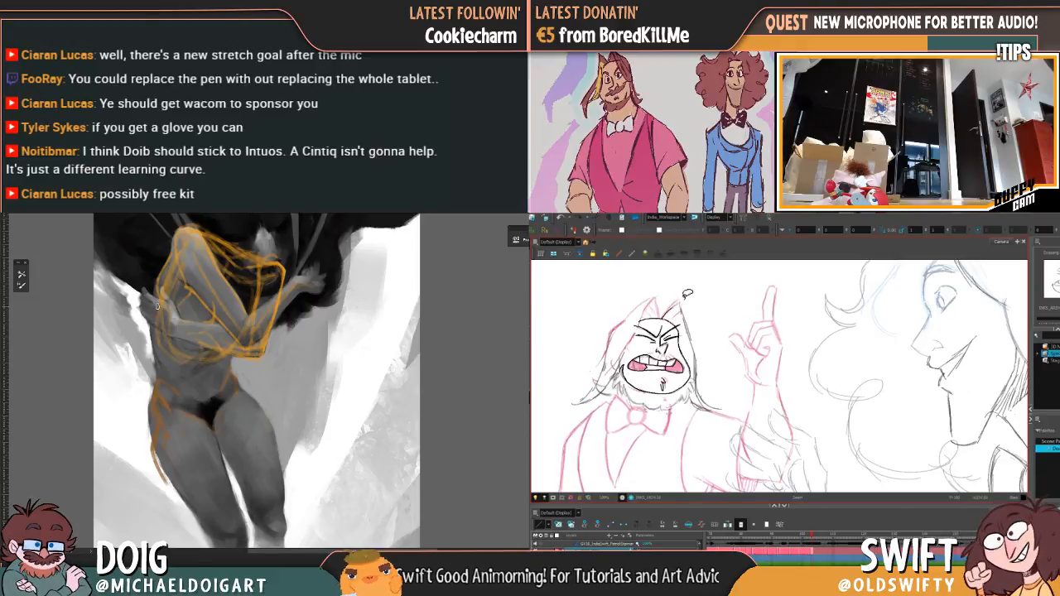
key("f")
key("g")
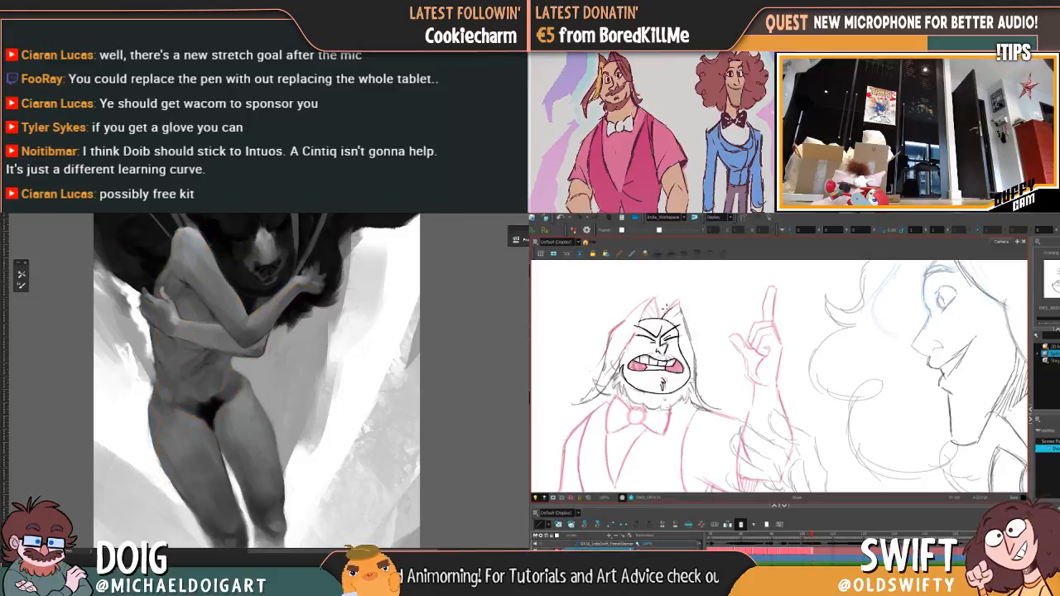
key("f")
key("g")
key("f")
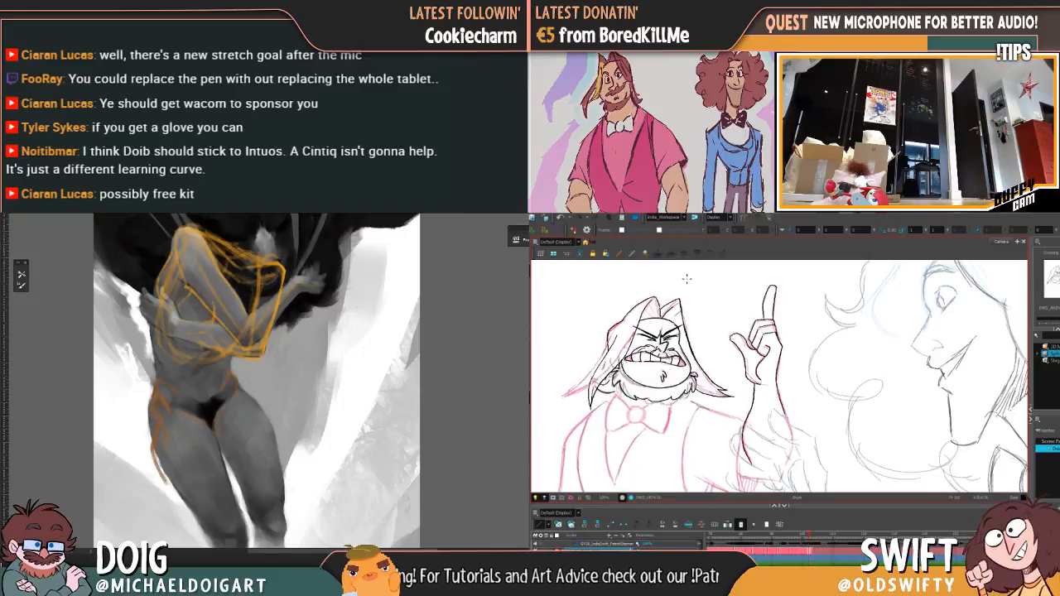
key("g")
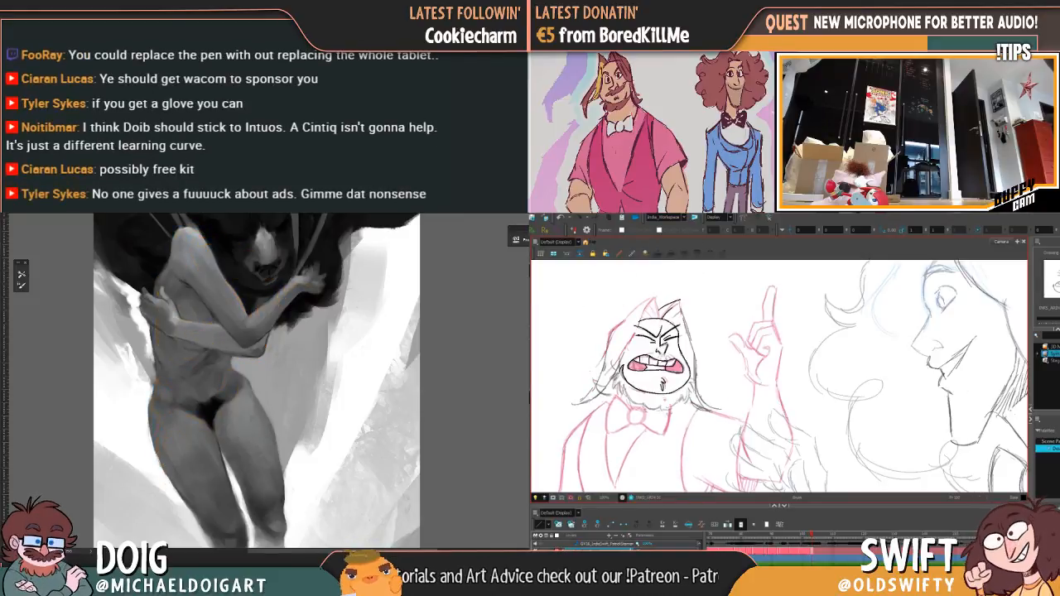
left_click(672, 304)
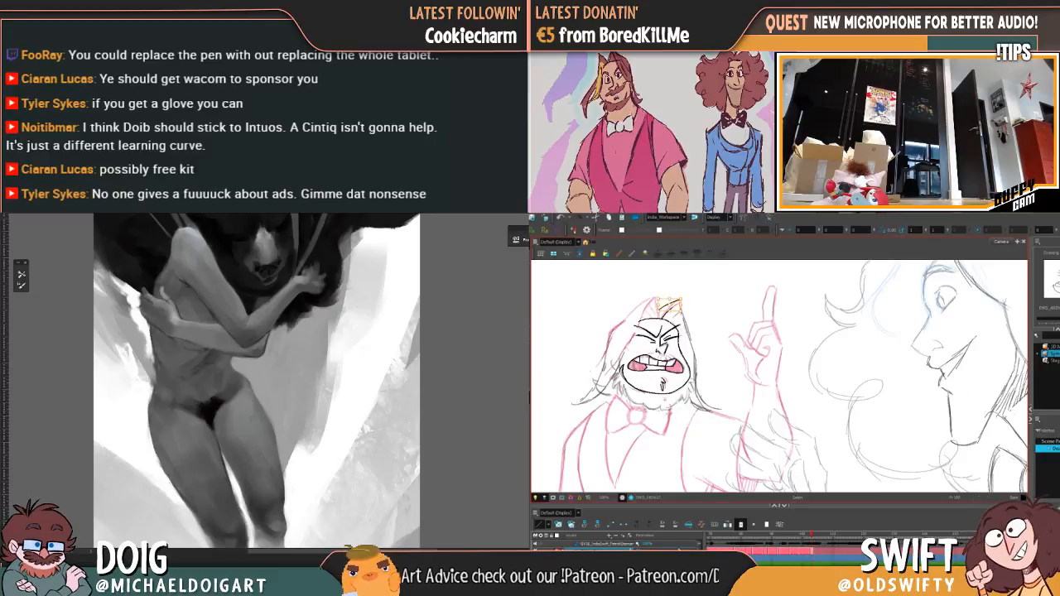
key("Delete")
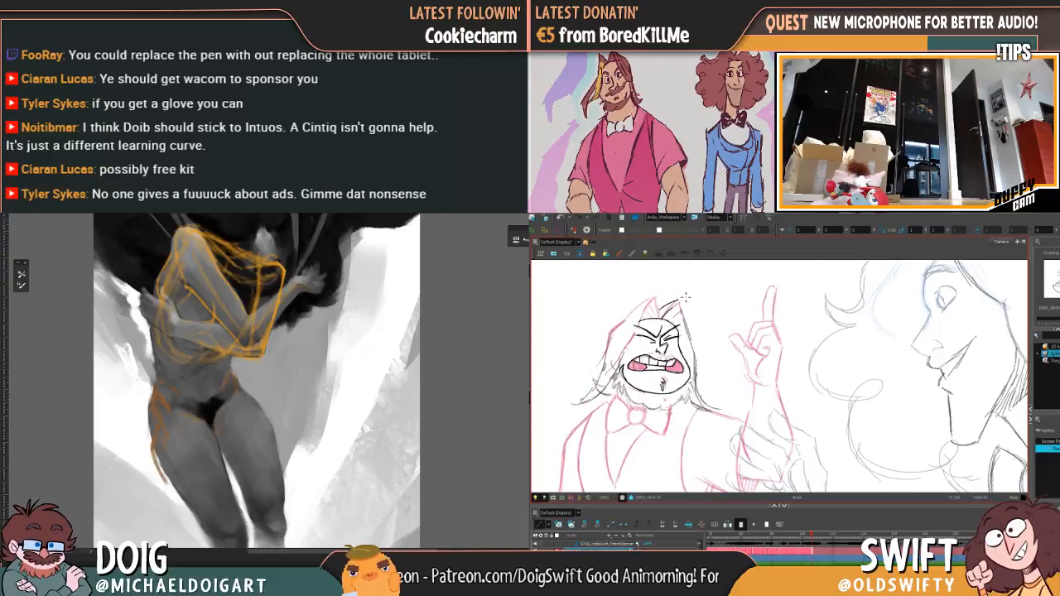
Step: Re-ink the upper edge of the forehead hair tuft over the pink rough, checking it against the preceding drawing
key("f")
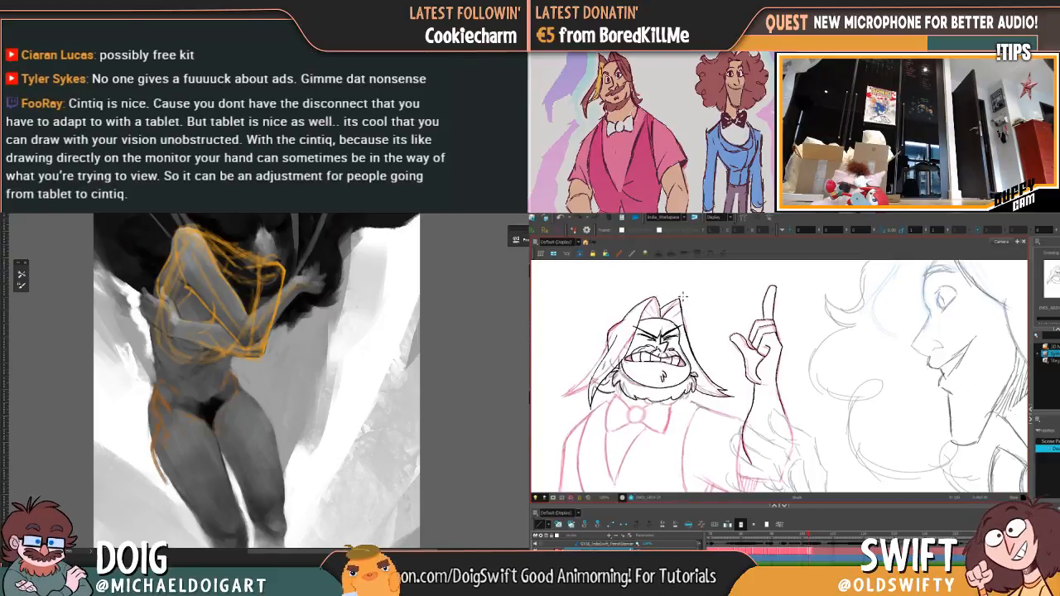
key("g")
key("f")
key("g")
key("f")
key("g")
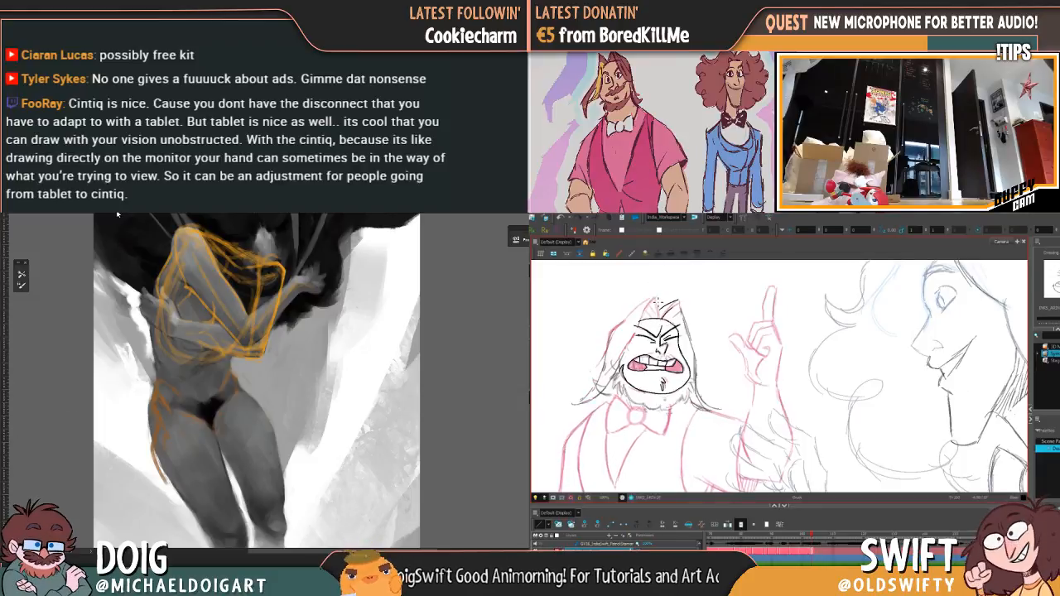
key("f")
key("g")
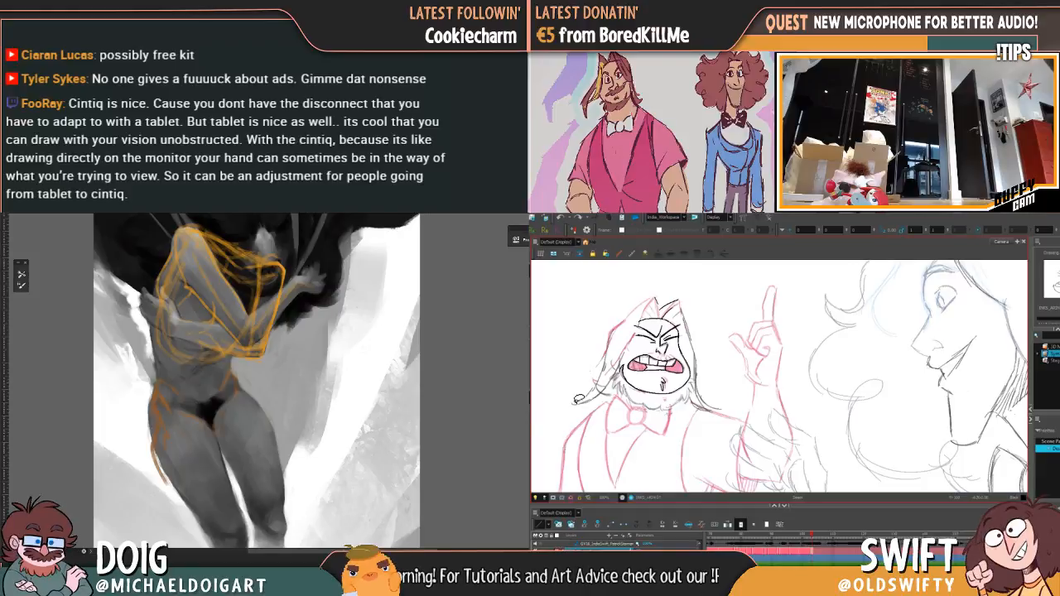
Step: Try inking a short stroke down the inner edge of the hair peak beside the tuft, comparing it with the preceding drawing
key("f")
key("g")
key("f")
key("g")
left_click_drag(655, 299, 661, 312)
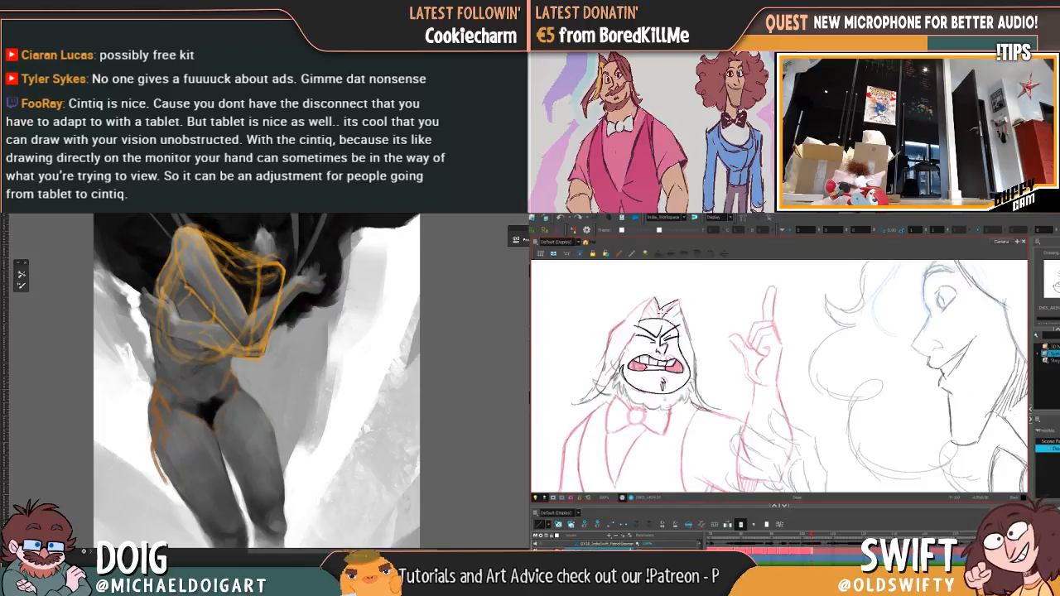
key("f")
key("g")
key("f")
key("g")
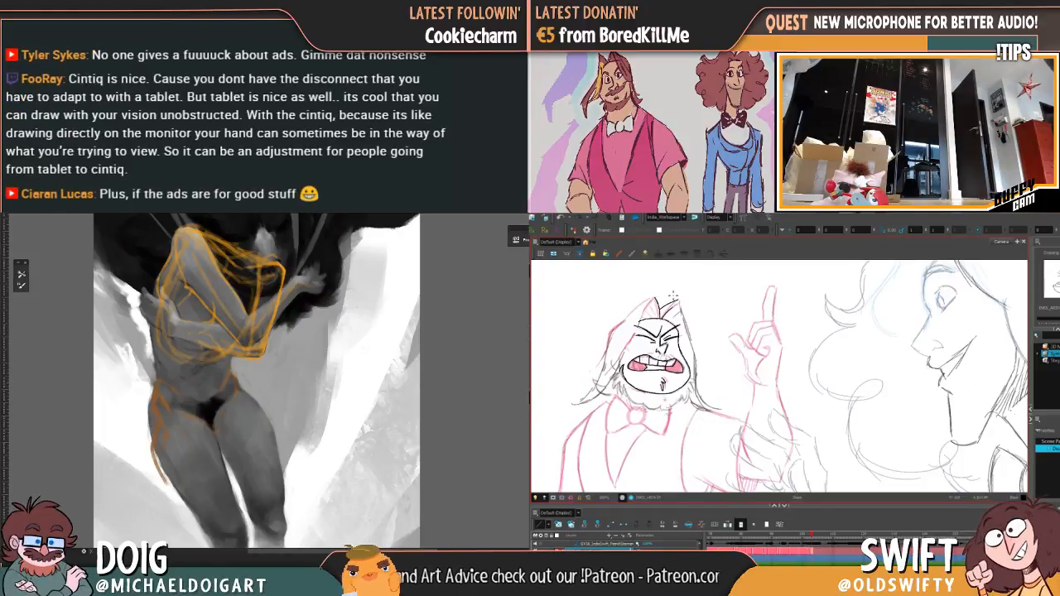
Step: Retry the short inner stroke of the neighbouring hair peak against the preceding drawing, and delete that stroke
key("alt+s")
key("f")
key("g")
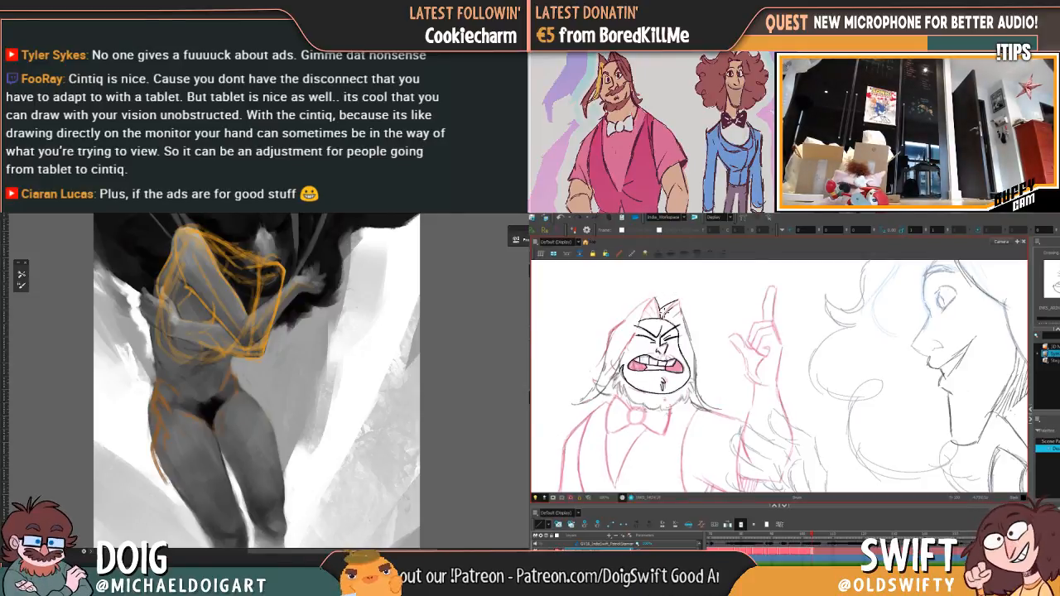
key("f")
key("g")
key("f")
key("g")
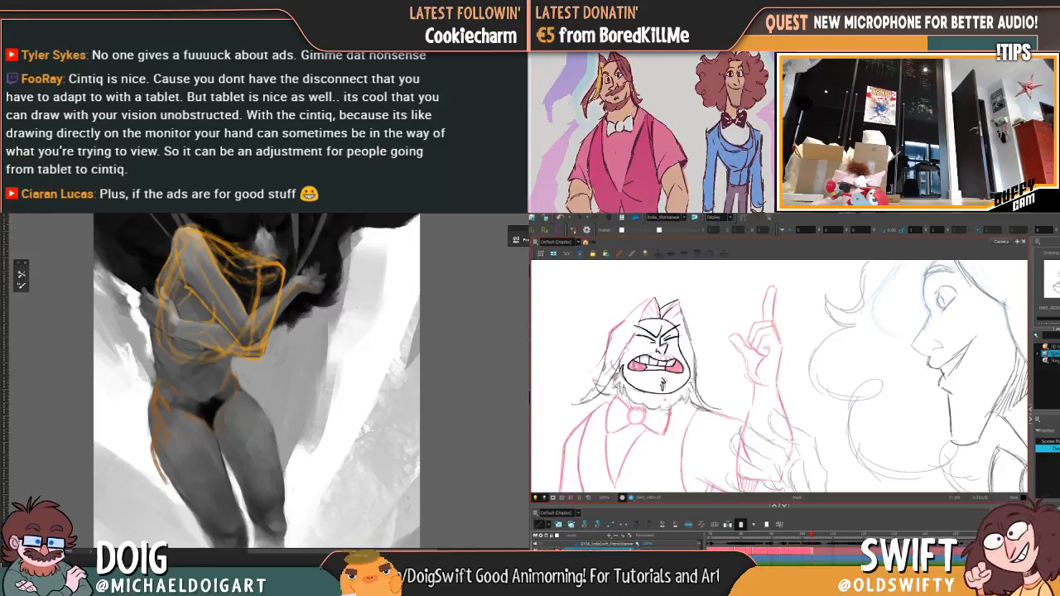
key("f")
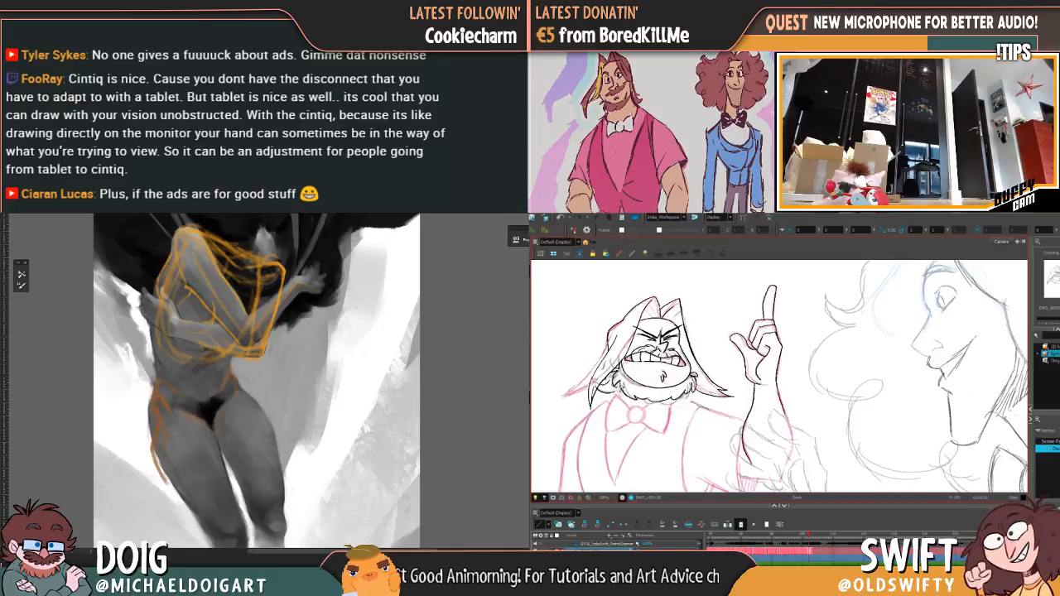
key("g")
key("f")
key("g")
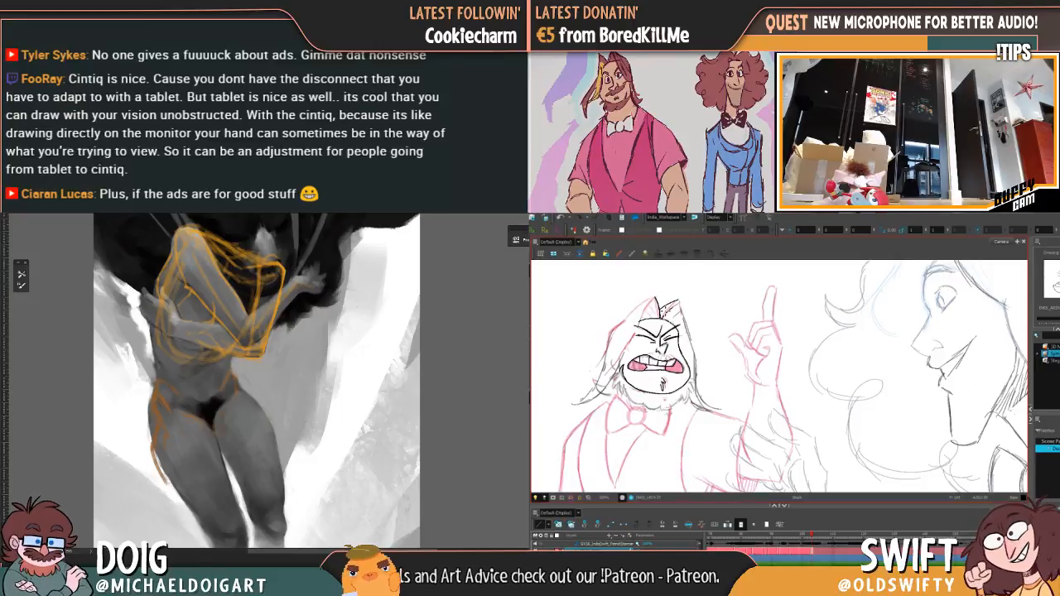
key("alt+s")
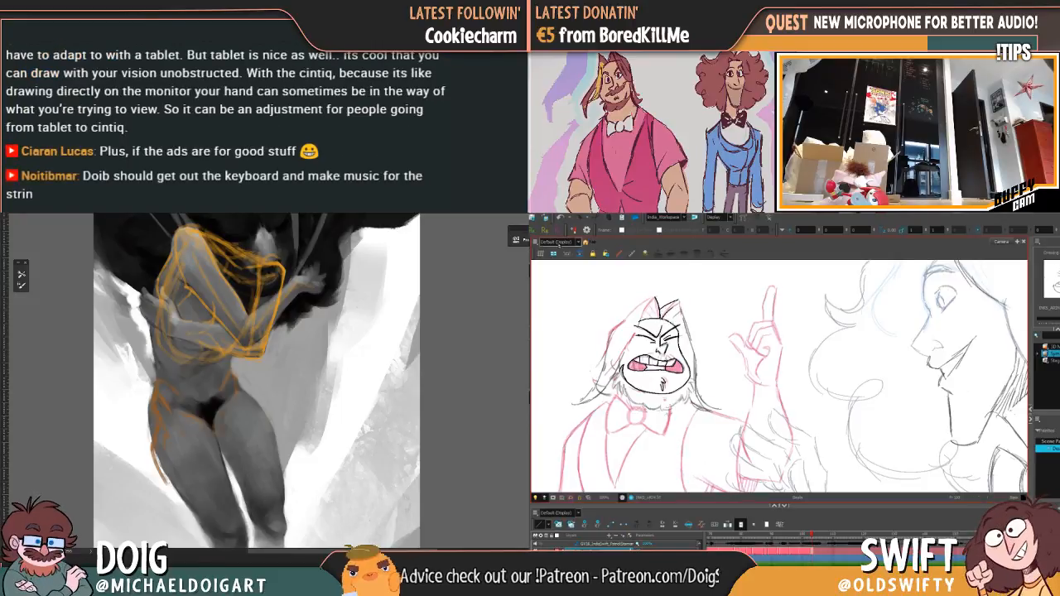
left_click(662, 304)
key("Delete")
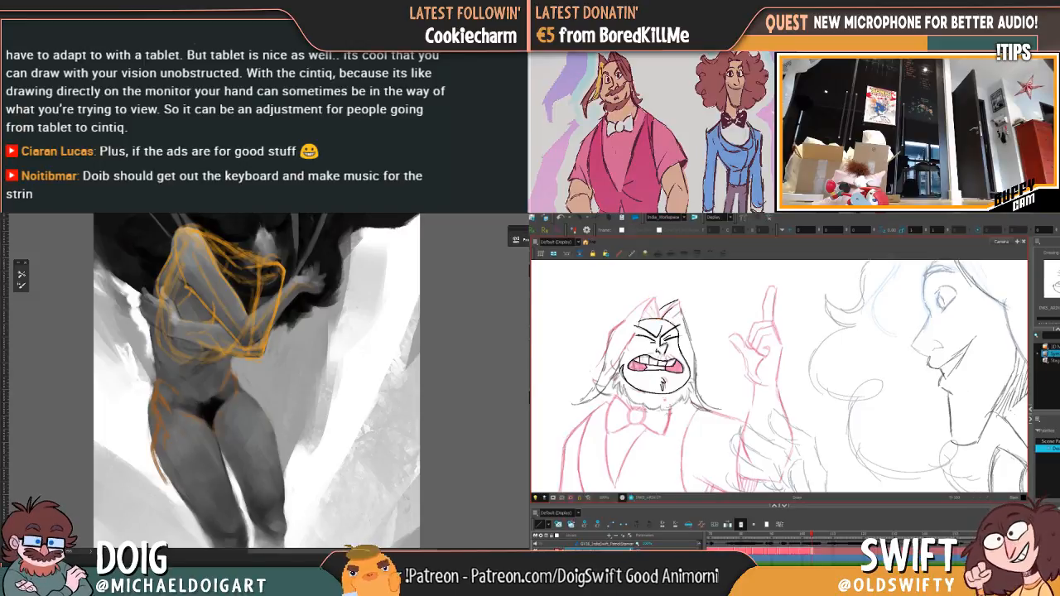
Step: Try inking the outer hair edge from the peak down to the shoulder in one long stroke, comparing with the preceding drawing
left_click_drag(689, 359, 700, 357)
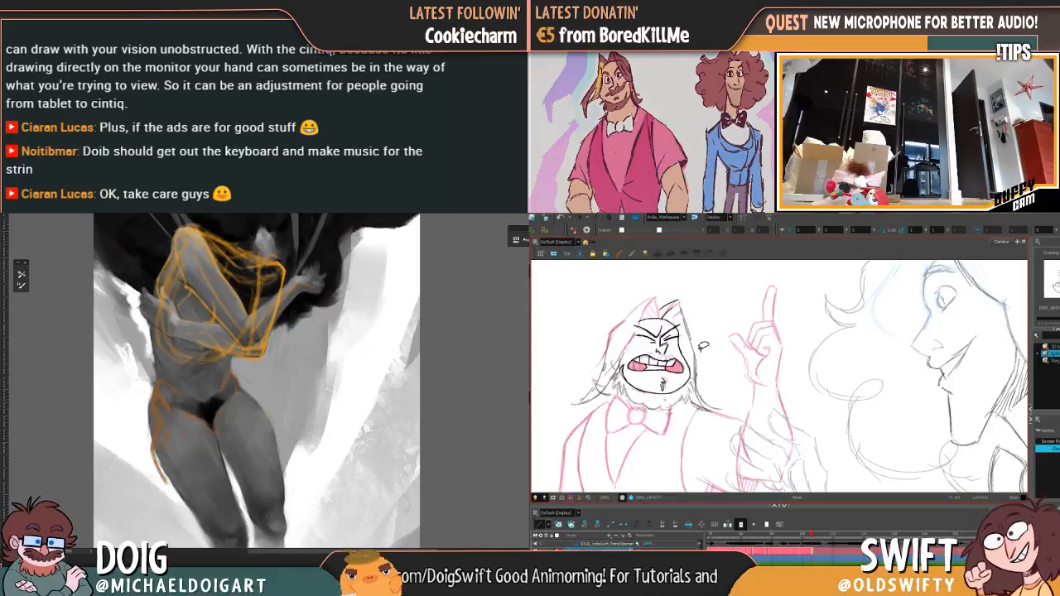
key("f")
key("g")
key("f")
key("g")
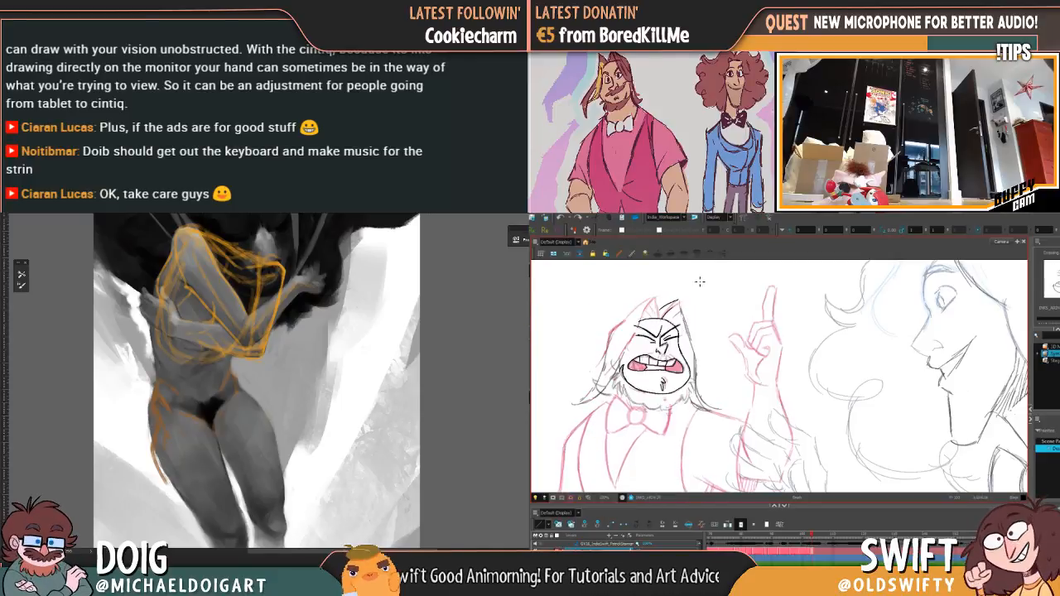
key("f")
key("g")
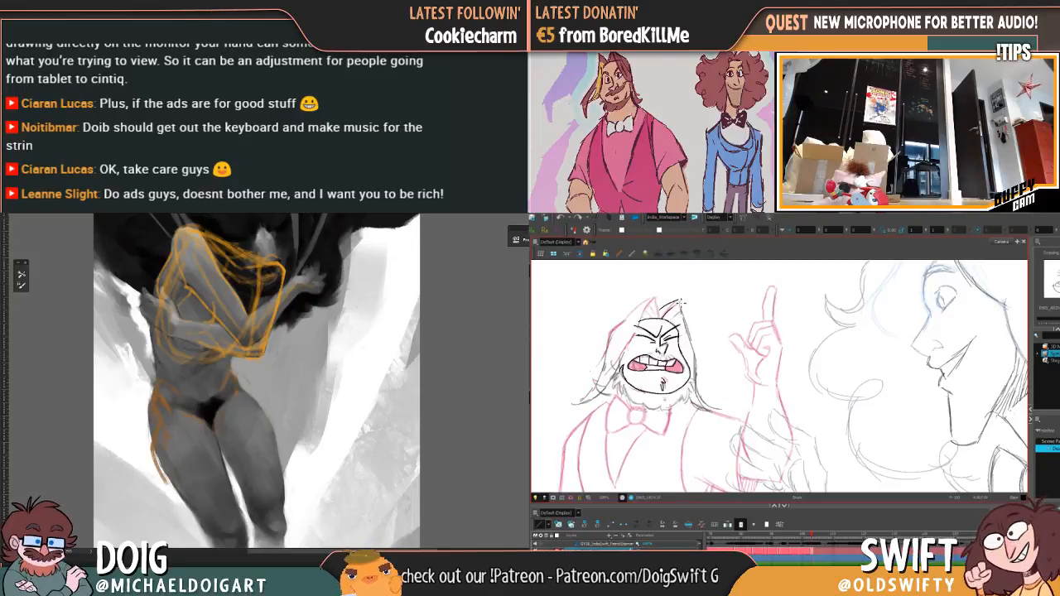
mouse_move(682, 302)
left_mouse_down()
mouse_move(709, 406)
mouse_move(726, 412)
left_mouse_up()
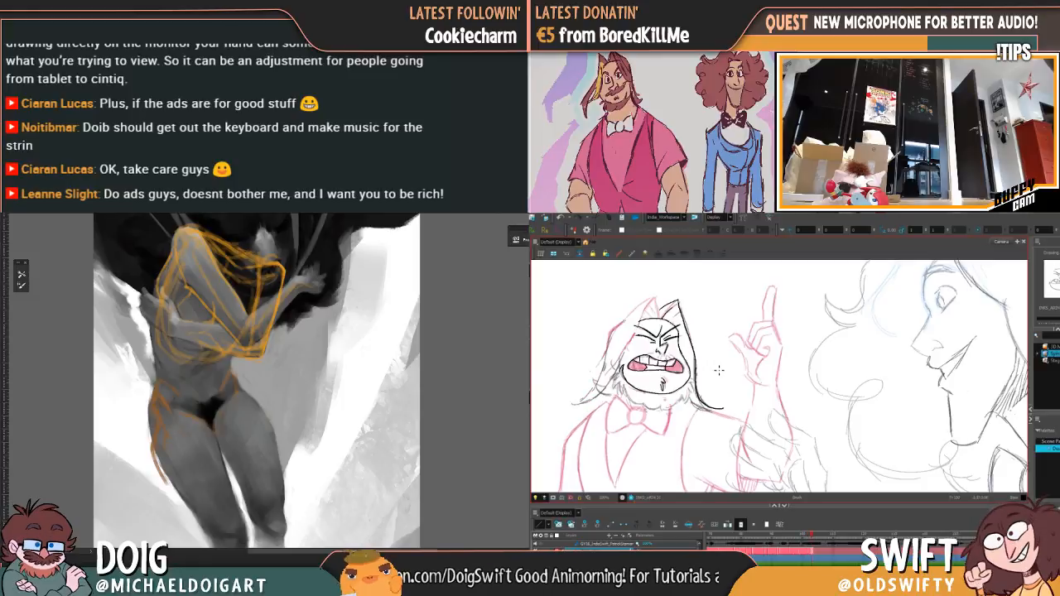
key("ctrl+z")
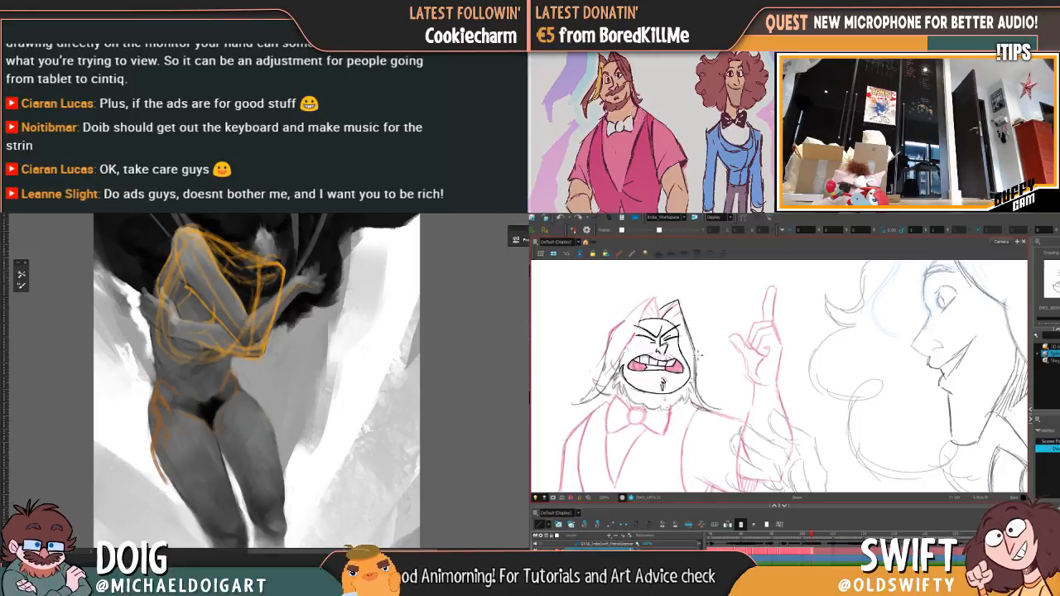
Step: Ink the hair's outer edge on the raised-arm side down to its flicked tip above the shoulder, checking it against the preceding drawing
left_click_drag(698, 371, 702, 394)
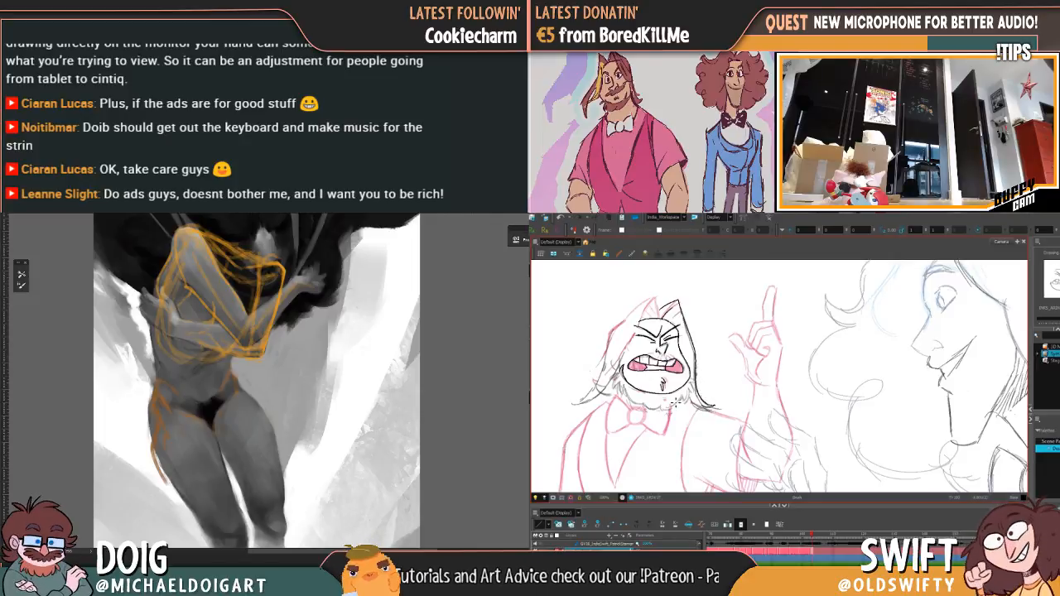
left_click_drag(699, 398, 719, 410)
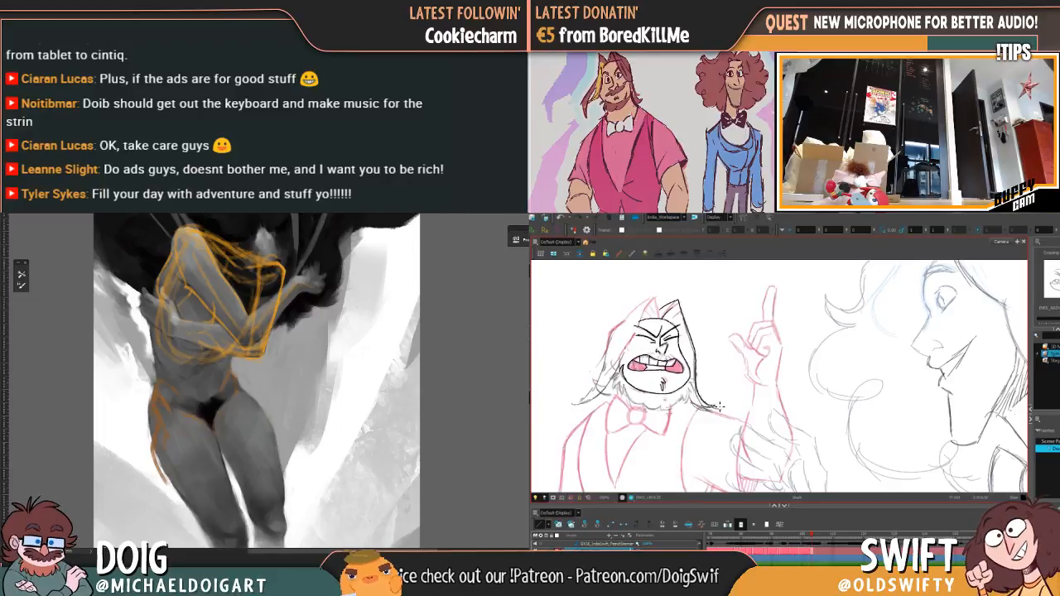
key("f")
key("g")
key("f")
key("g")
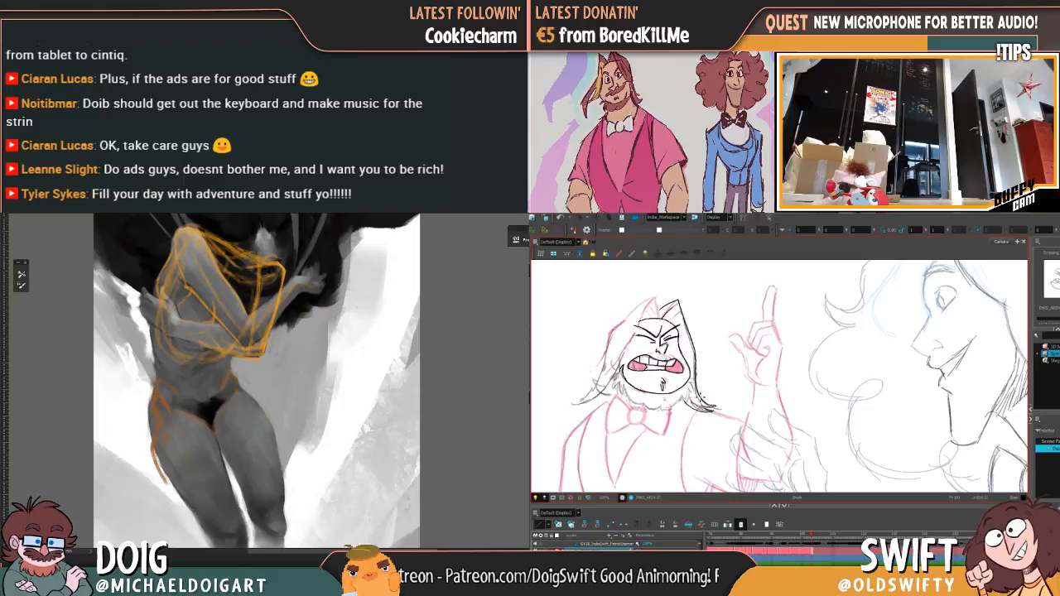
key("f")
key("g")
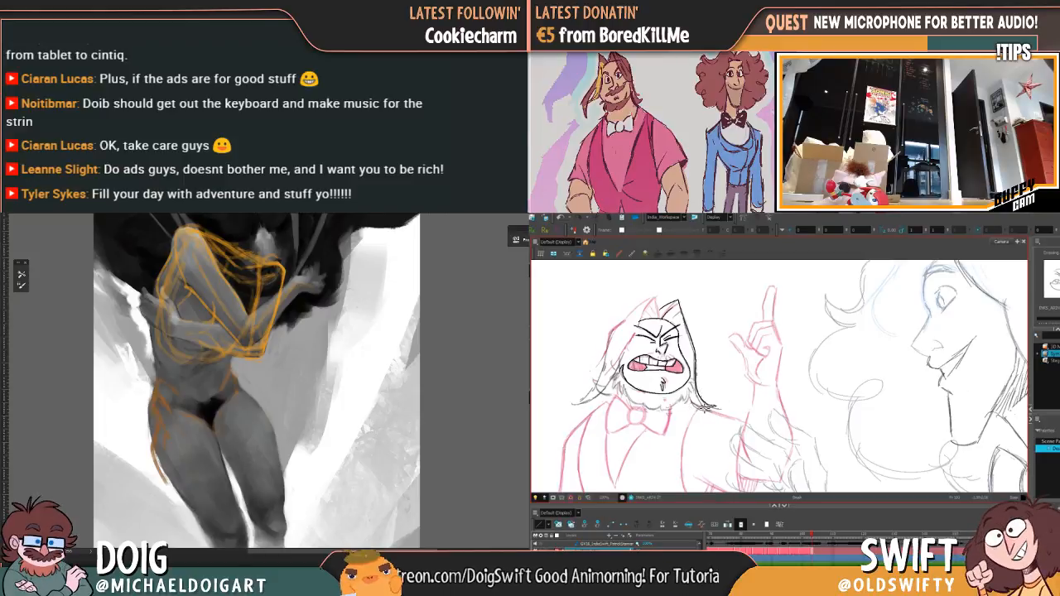
Step: Ink the underside of the flicked hair lock back toward the beard, and compare the lock with the preceding drawing
left_click_drag(717, 412, 688, 398)
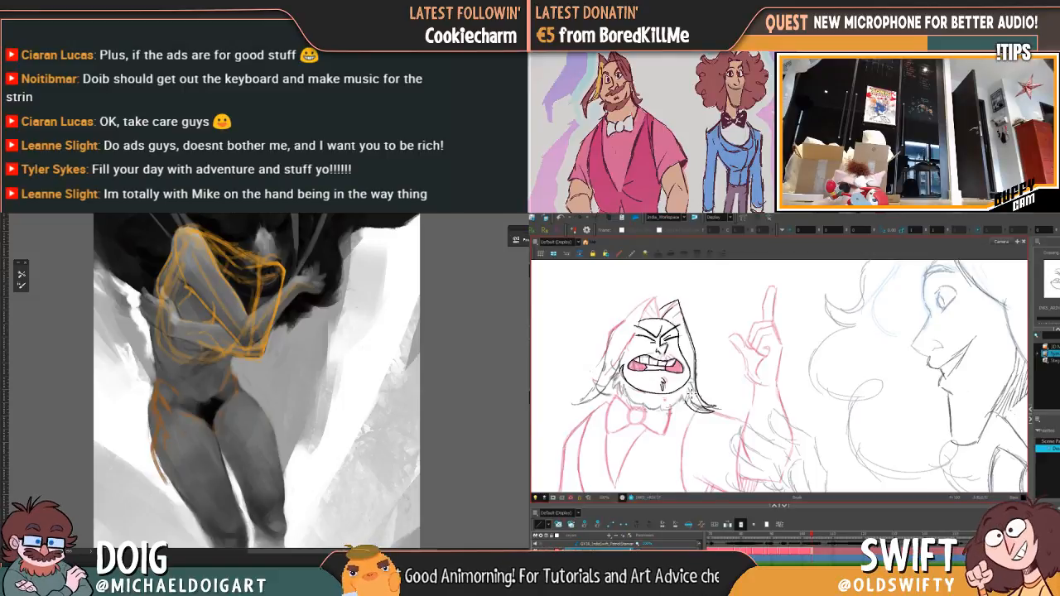
key("g")
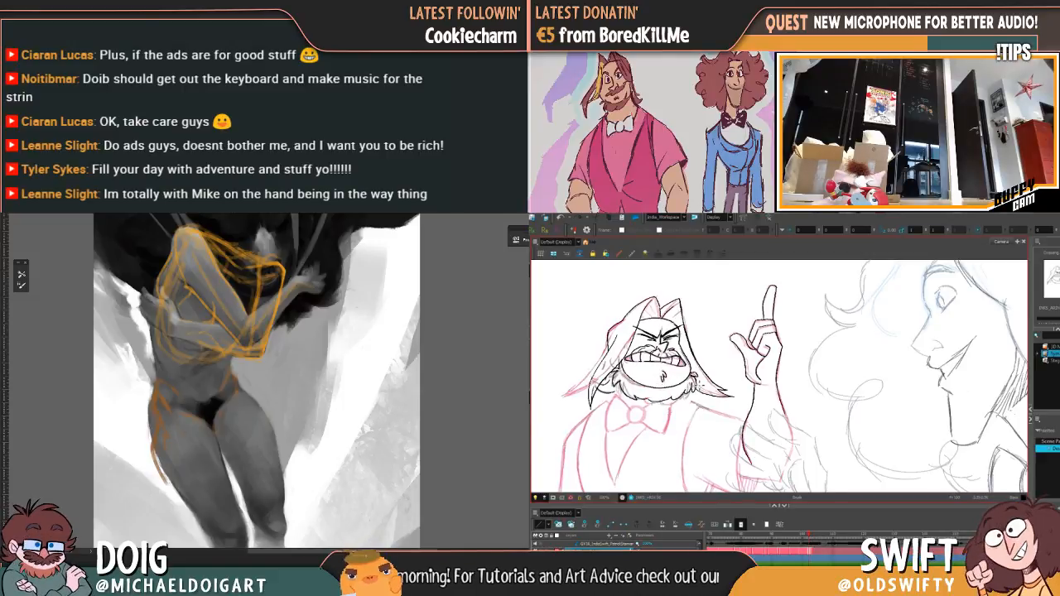
key("g")
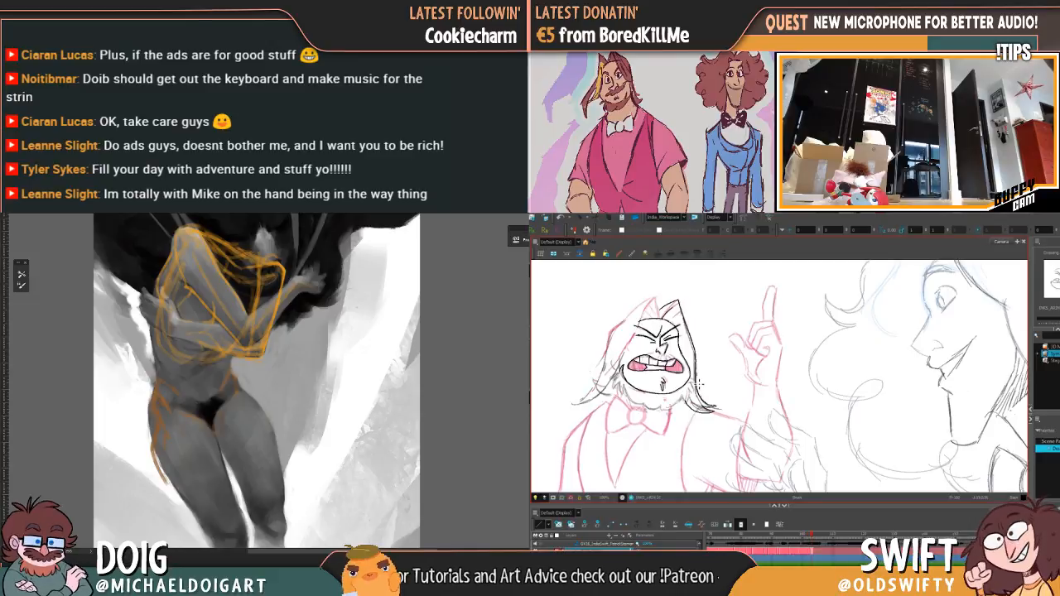
key("g")
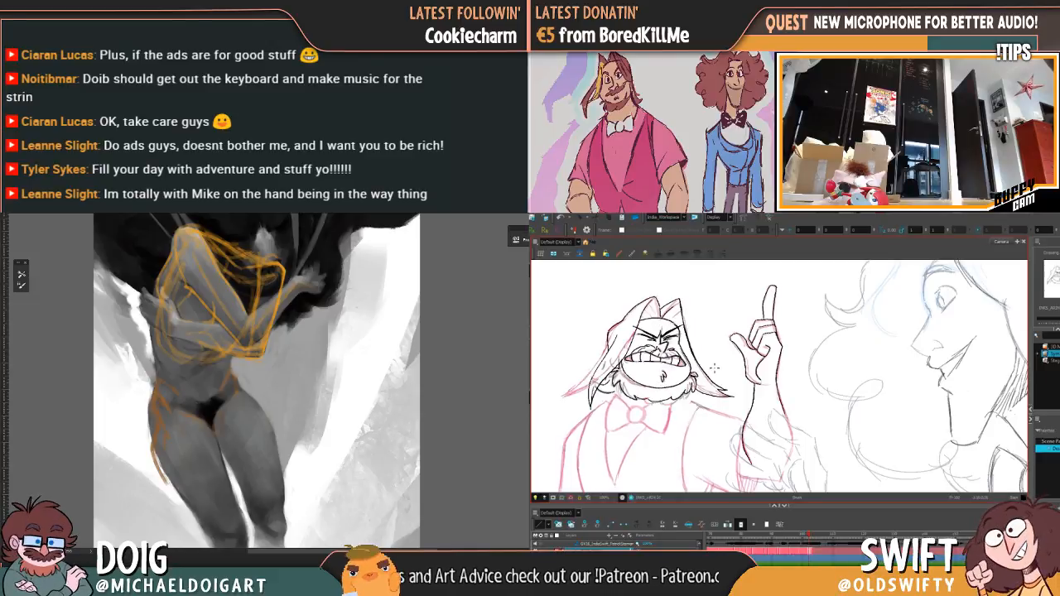
key("f")
key("g")
key("f")
key("g")
key("f")
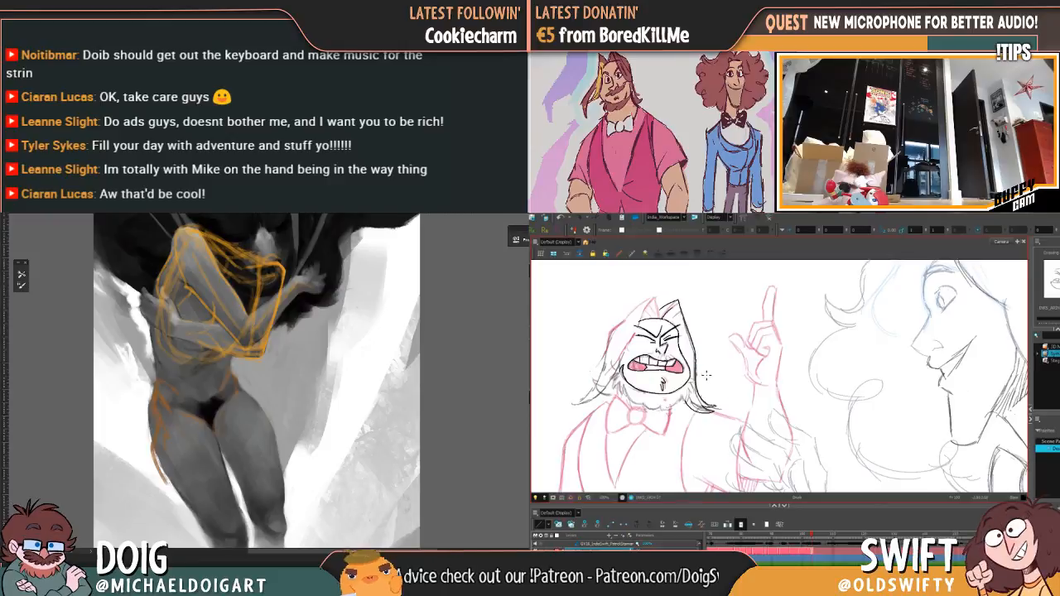
key("g")
key("f")
key("g")
key("f")
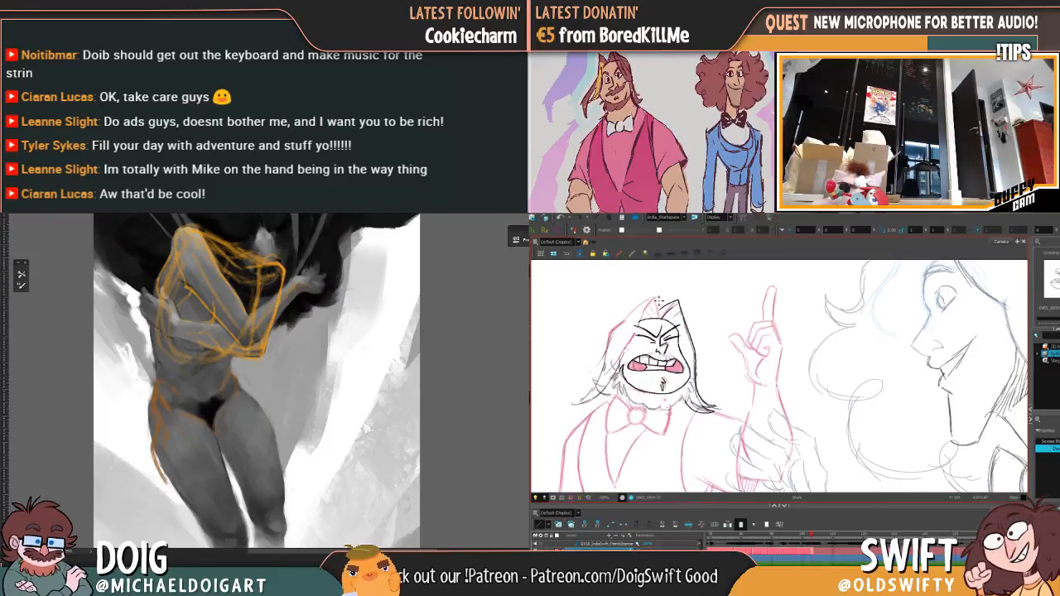
Step: Adjust the short stroke between the two hair peaks, checking its placement against the preceding drawing
key("g")
key("f")
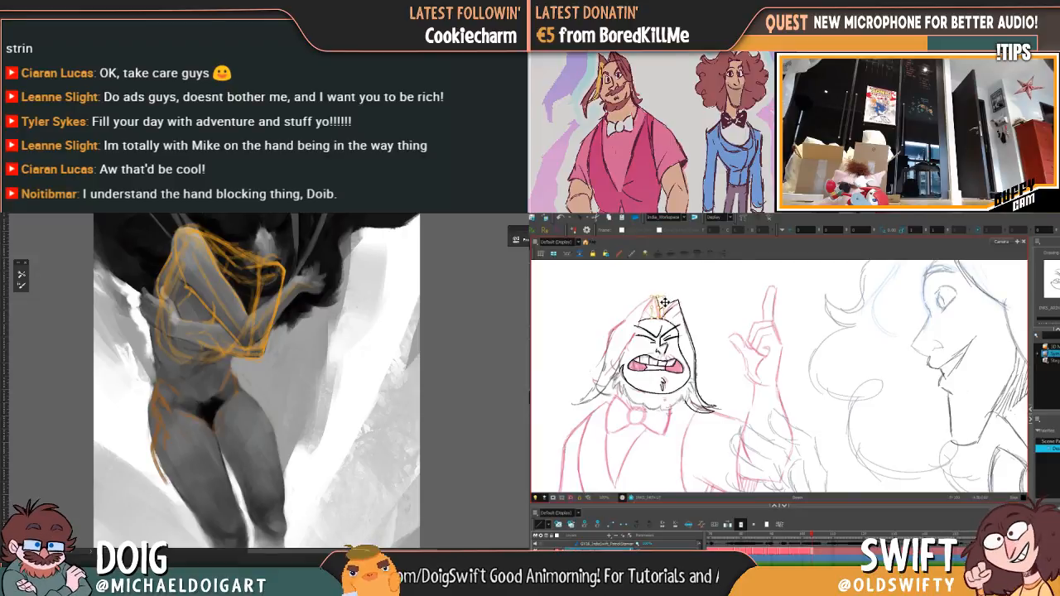
key("g")
key("f")
key("g")
key("f")
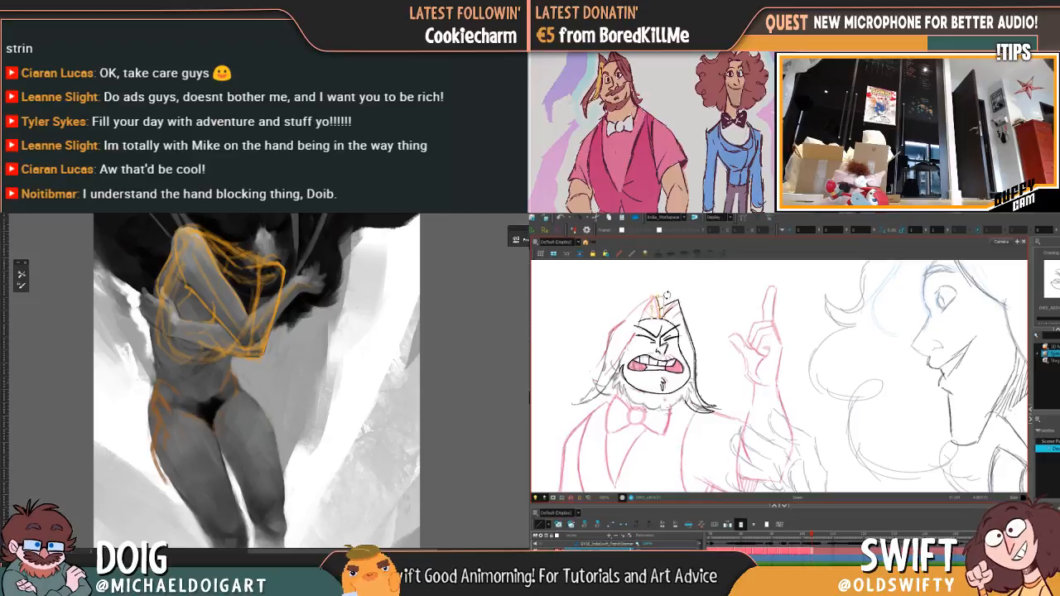
key("g")
key("f")
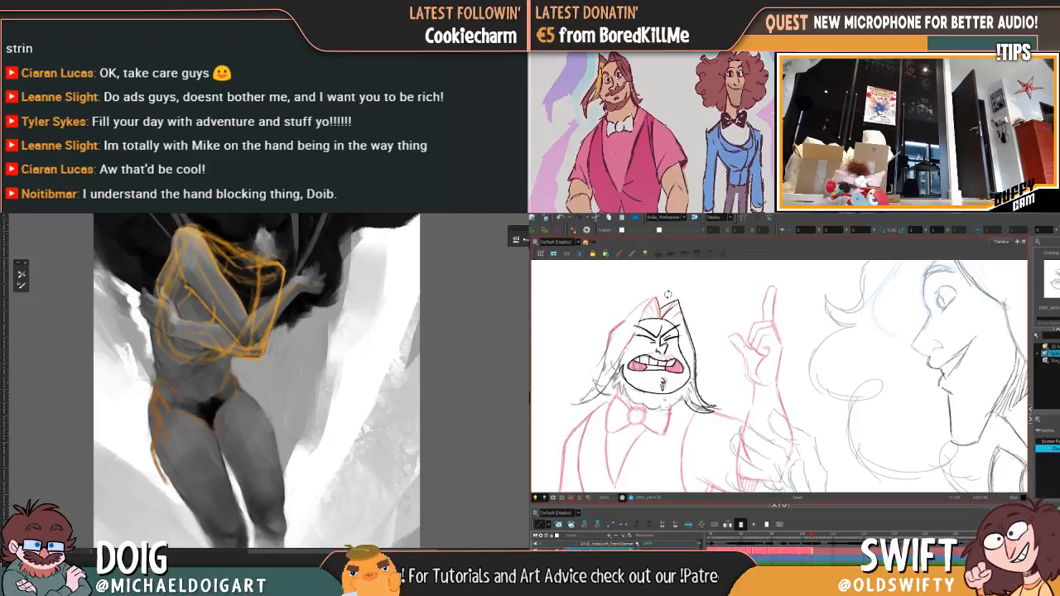
key("g")
key("f")
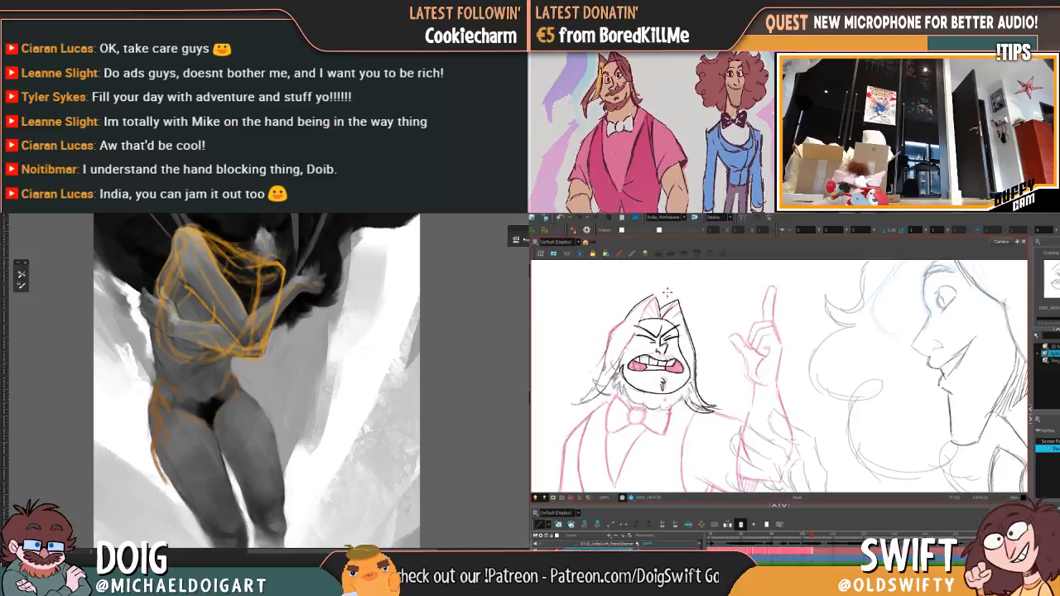
Step: Copy the crown's hair outline opposite the raised arm from the preceding drawing, paste it into this drawing and nudge it into place
left_click_drag(663, 302, 661, 291)
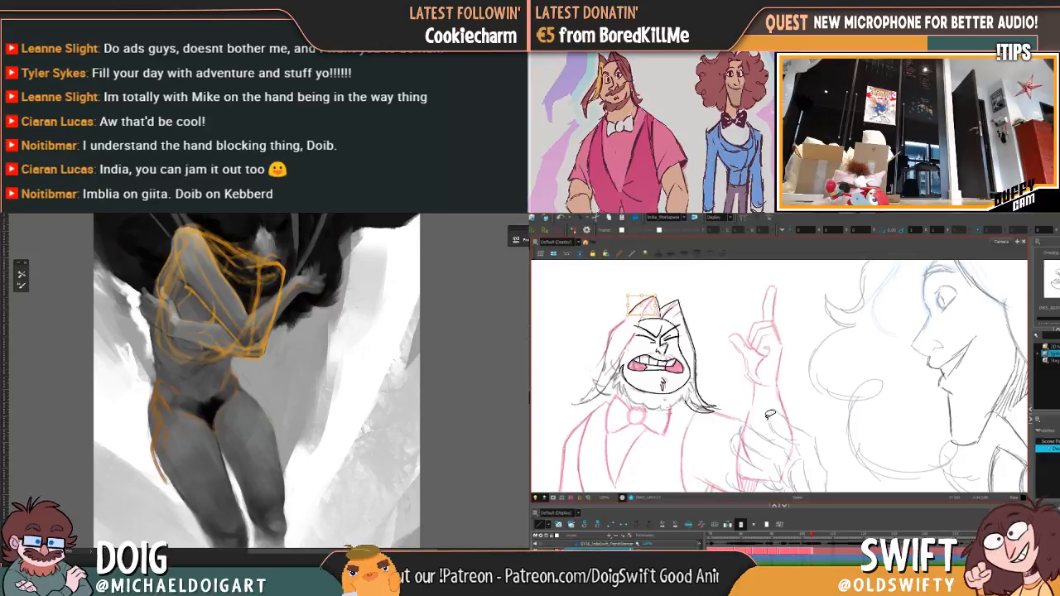
left_click(651, 326)
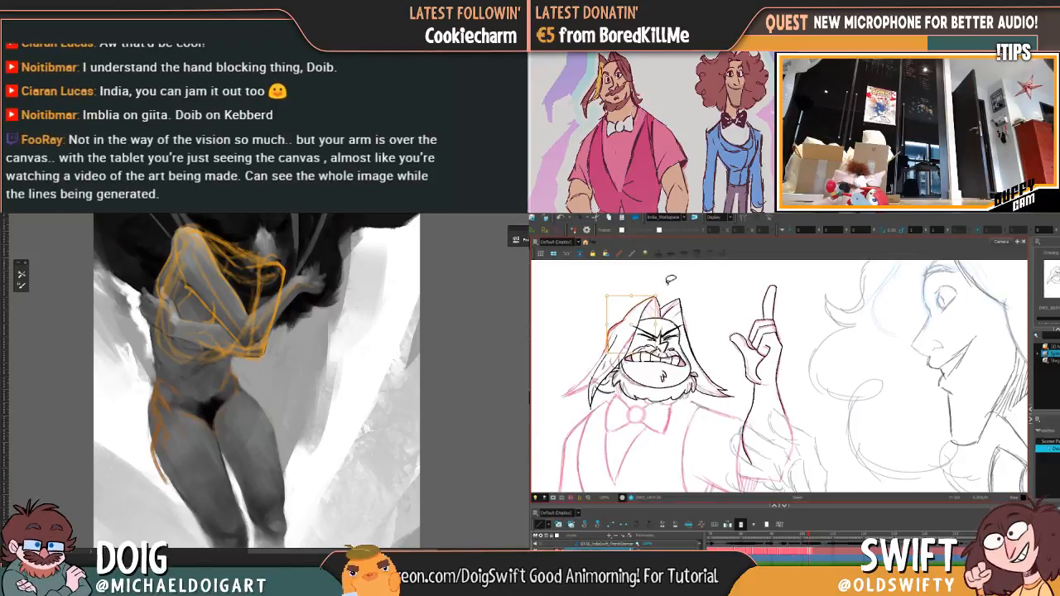
key("period")
key("ctrl+v")
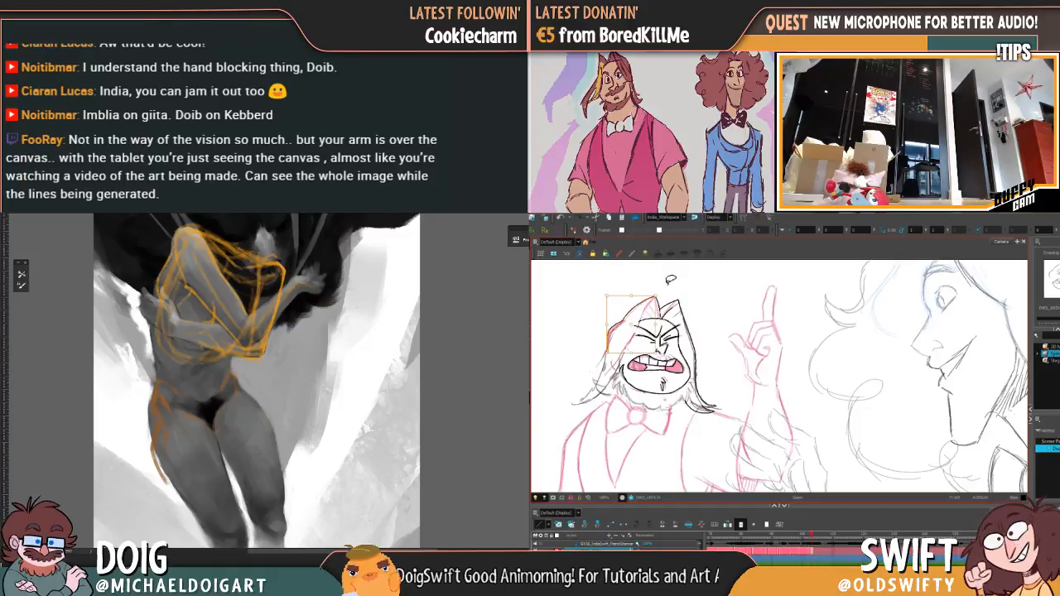
mouse_move(634, 312)
left_mouse_down()
mouse_move(654, 306)
mouse_move(627, 333)
left_mouse_up()
key("alt+e")
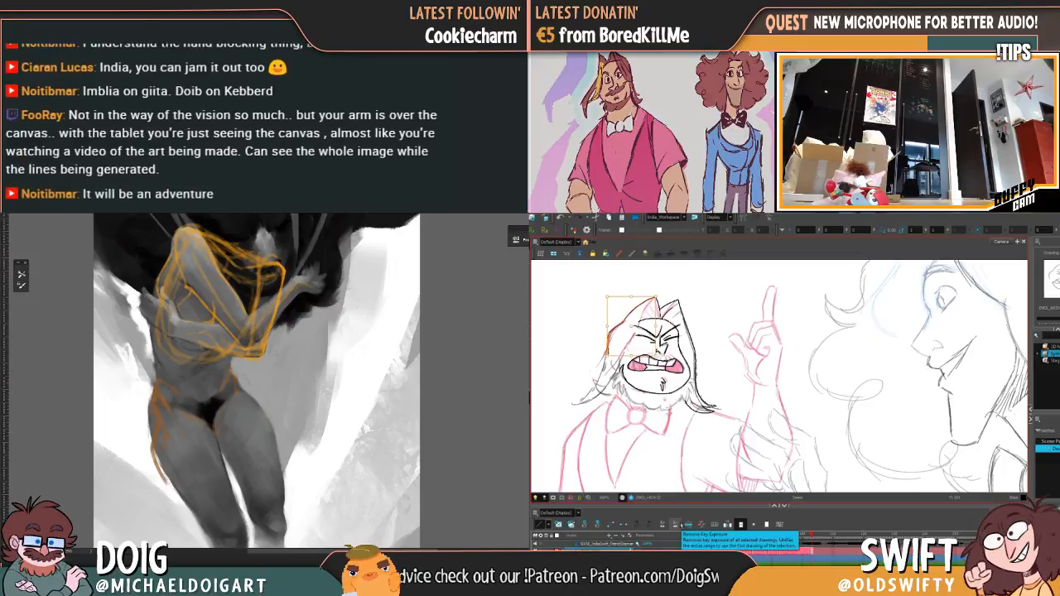
left_click(702, 261)
Step: Compare the pasted hair outline and forehead tuft with the preceding drawing by flipping between the two frames
key("f")
key("g")
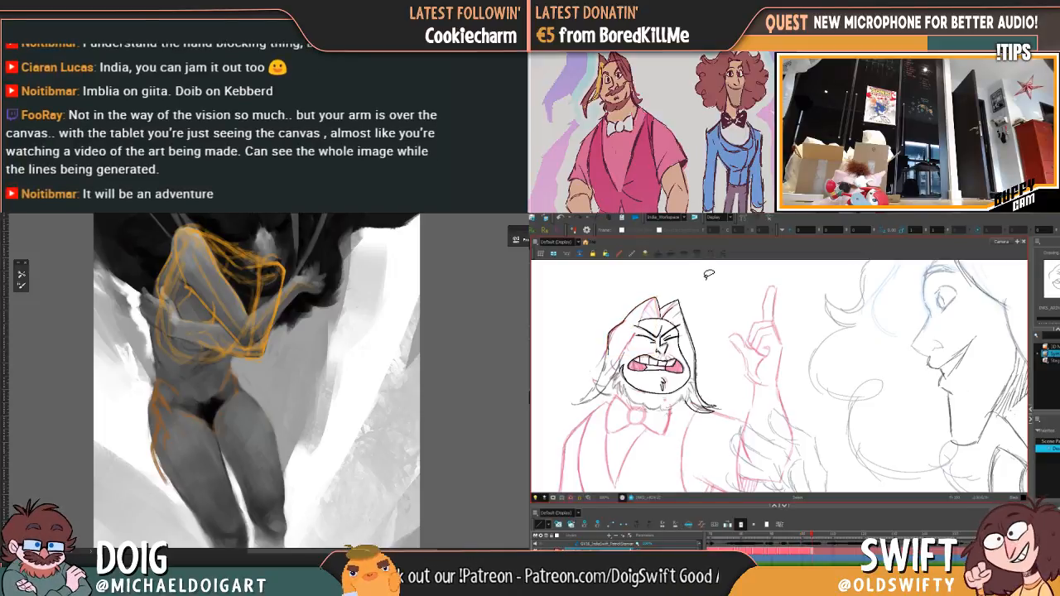
key("f")
key("g")
key("f")
key("g")
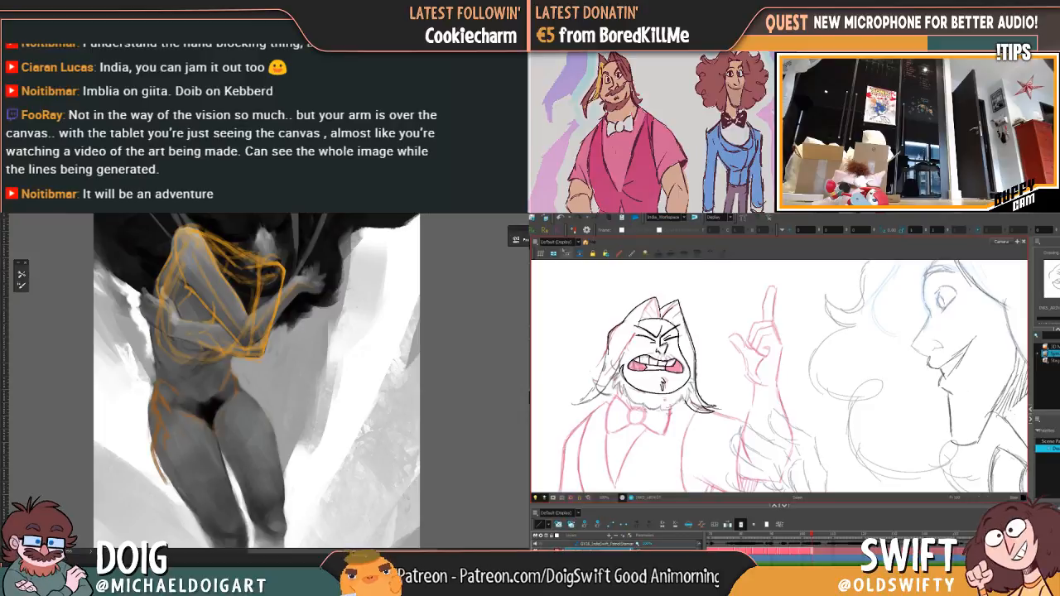
key("f")
key("g")
key("f")
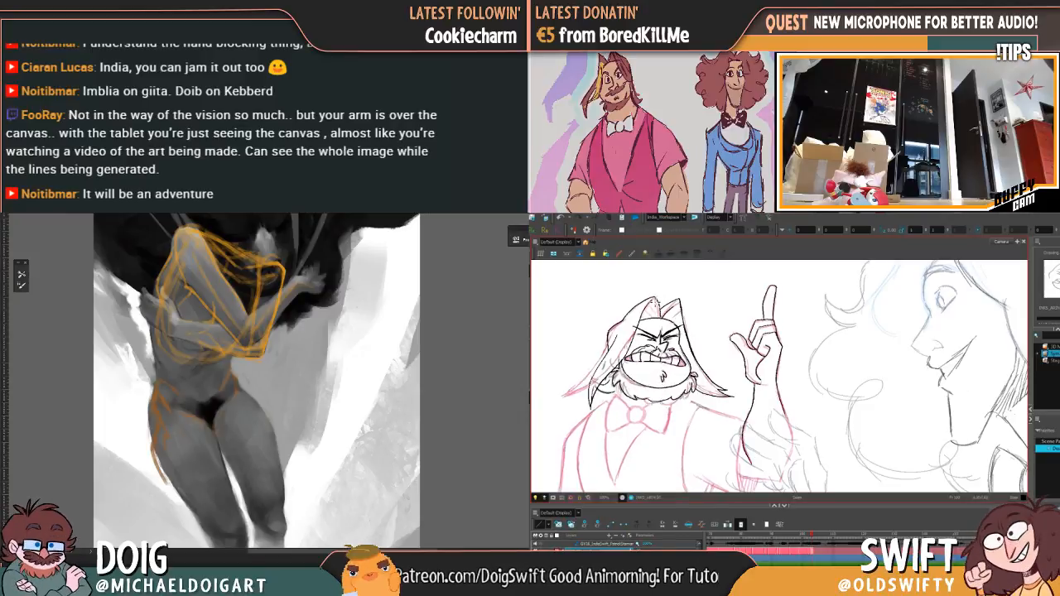
key("g")
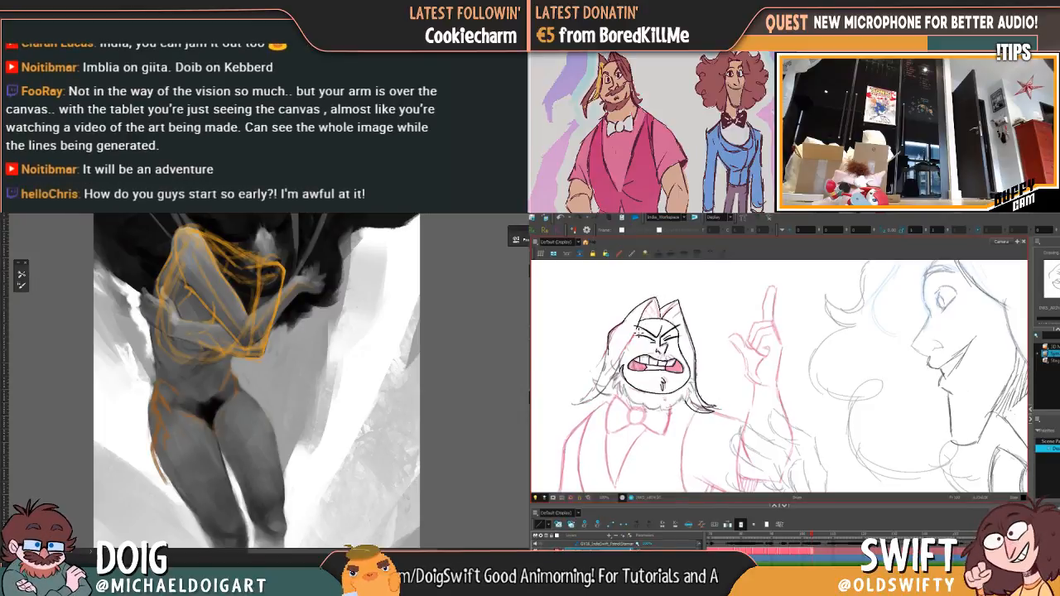
key("f")
key("g")
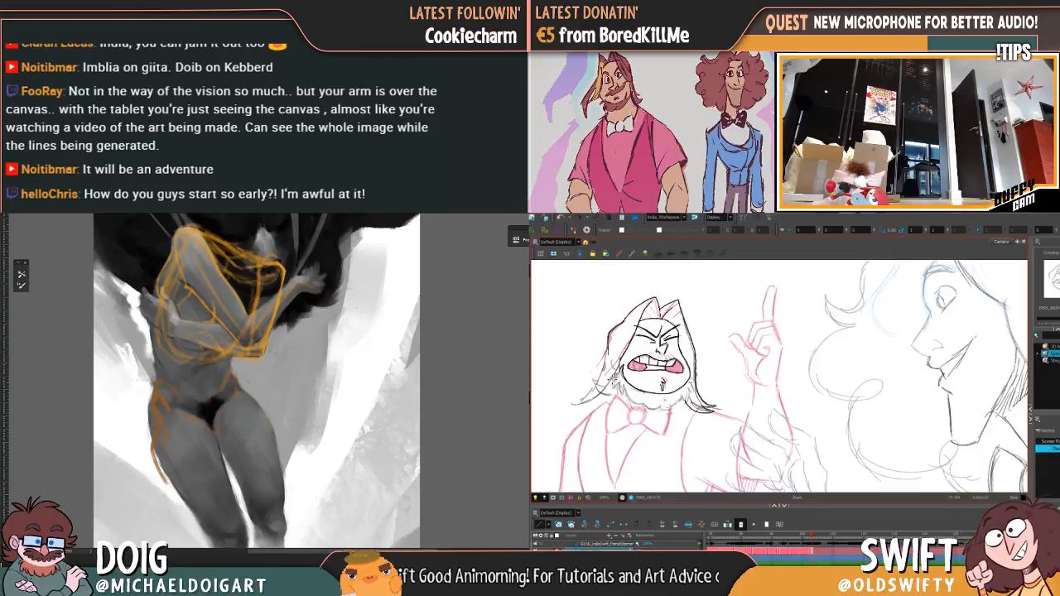
Step: Step back through the earlier inked drawings to examine how the hair and head move across the frames
key("f")
key("comma")
key("comma")
key("period")
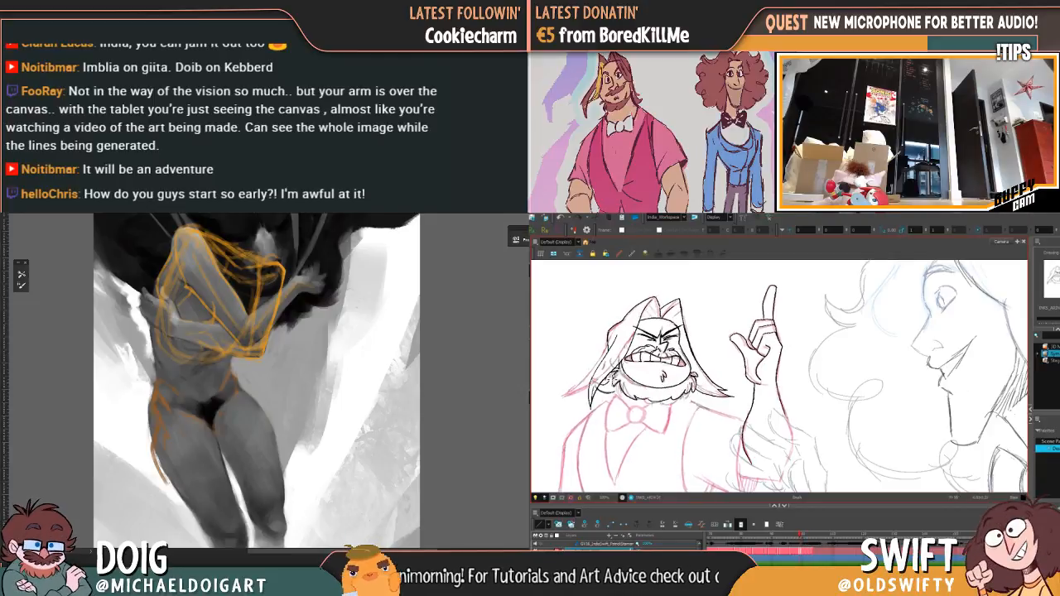
key("f")
key("f")
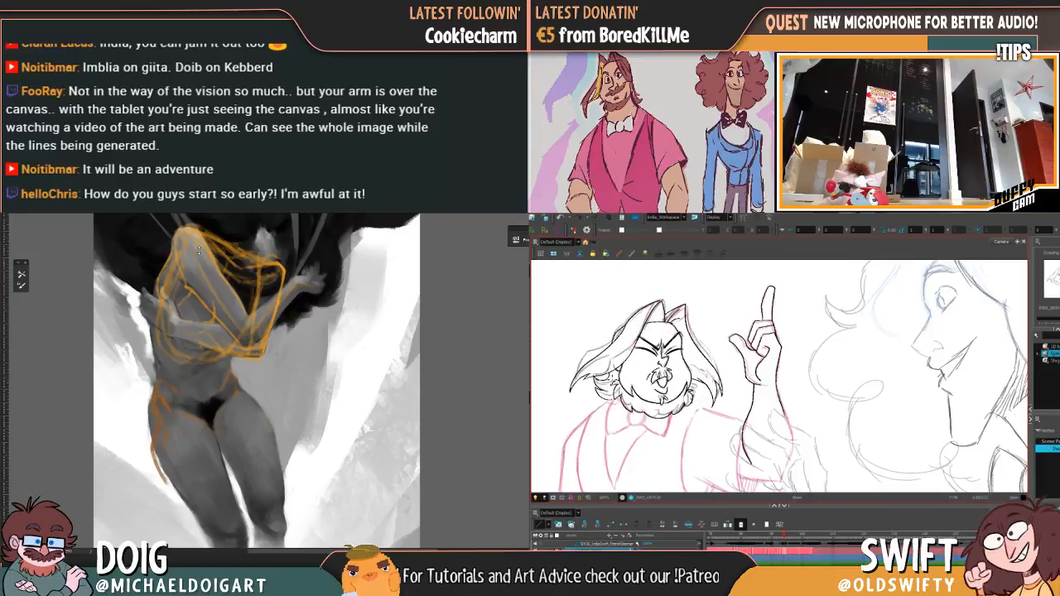
key("g")
key("g")
key("f")
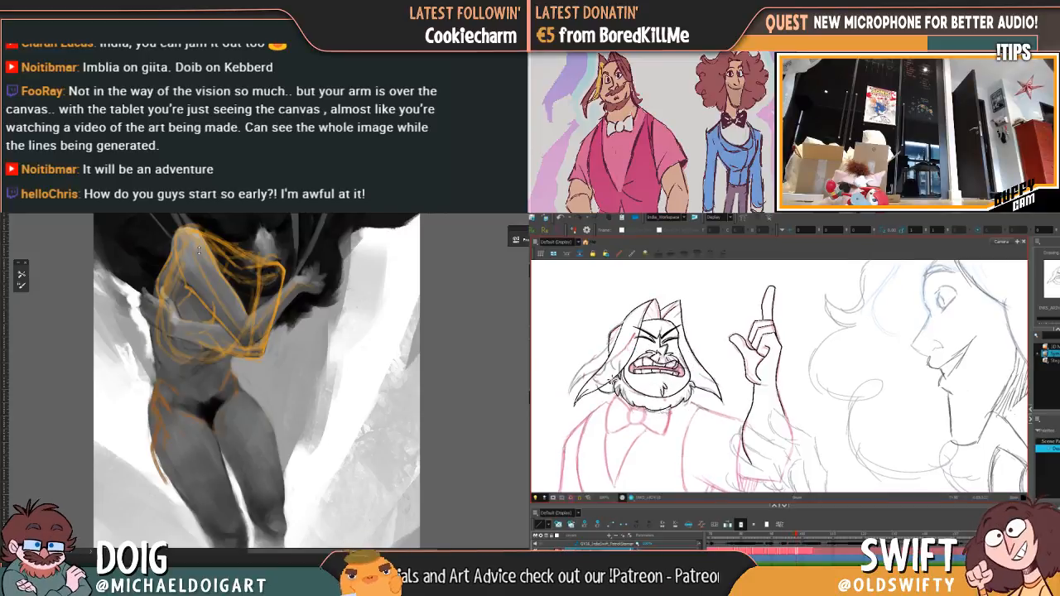
key("g")
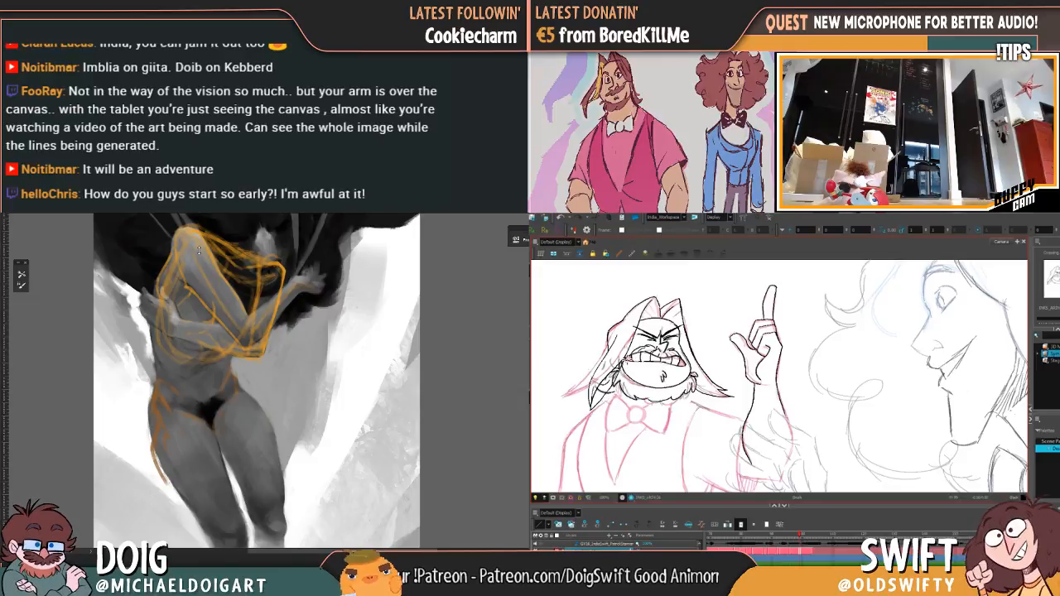
Step: Delete the hair lock strokes beside the beard, opposite the raised arm, in the earlier open-toothed drawing, and review the neighbouring frames
key("f")
key("g")
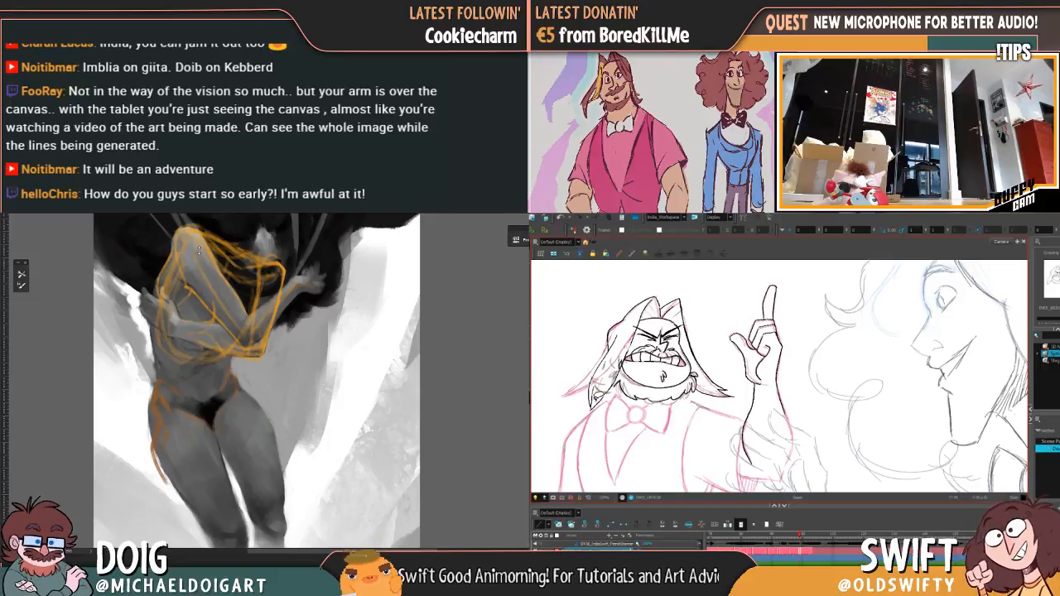
left_click(593, 391)
key("Delete")
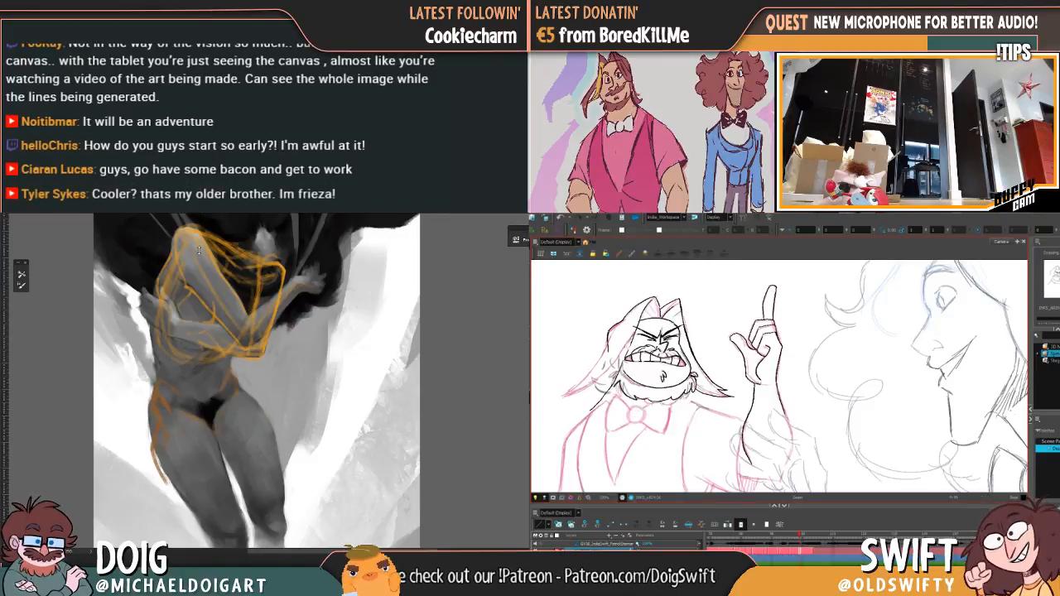
key("comma")
key("comma")
key("period")
key("comma")
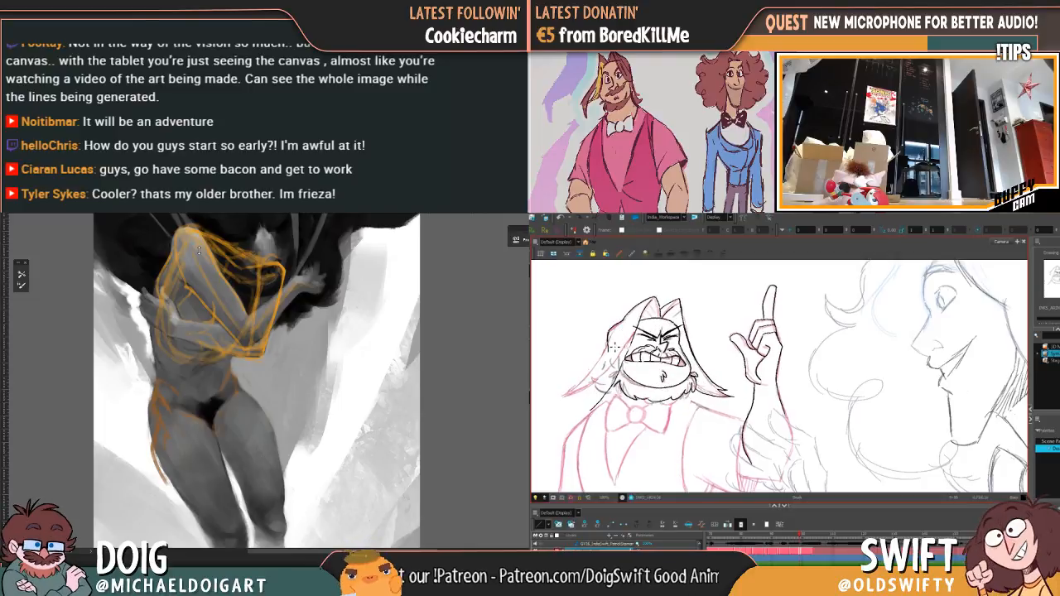
Step: Flip through the neighbouring clenched-teeth drawings to examine the hair lock beside the beard, opposite the raised arm
key("period")
key("period")
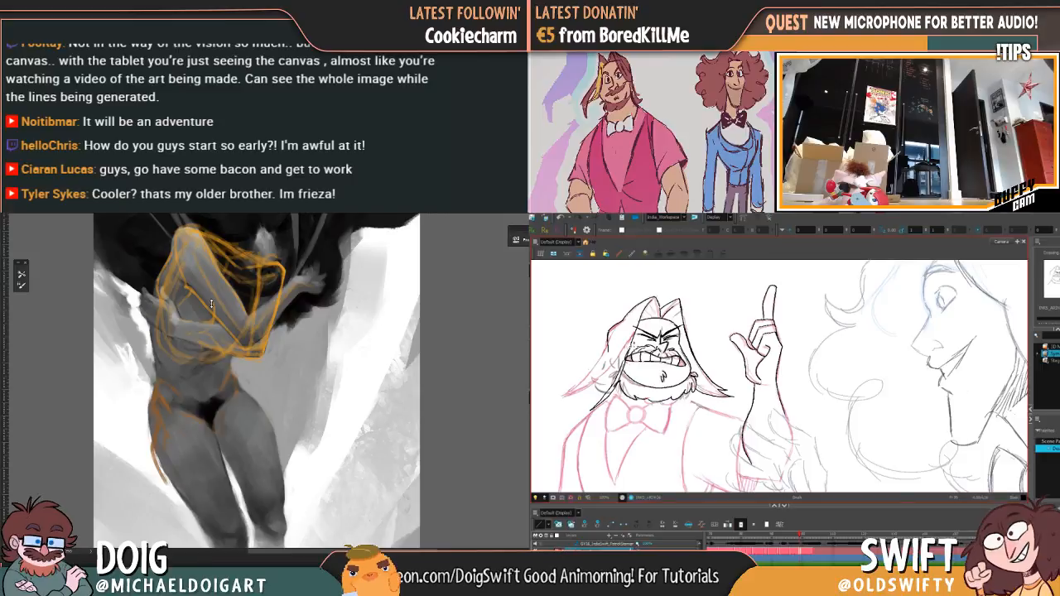
key("comma")
key("period")
left_click_drag(211, 304, 208, 319)
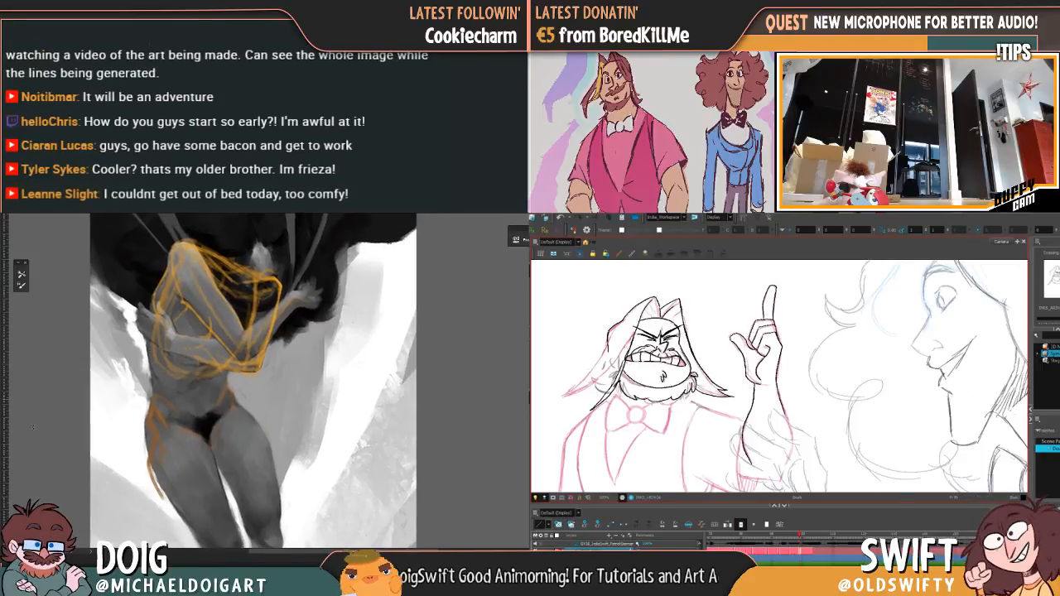
key("ctrl+comma")
key("ctrl+comma")
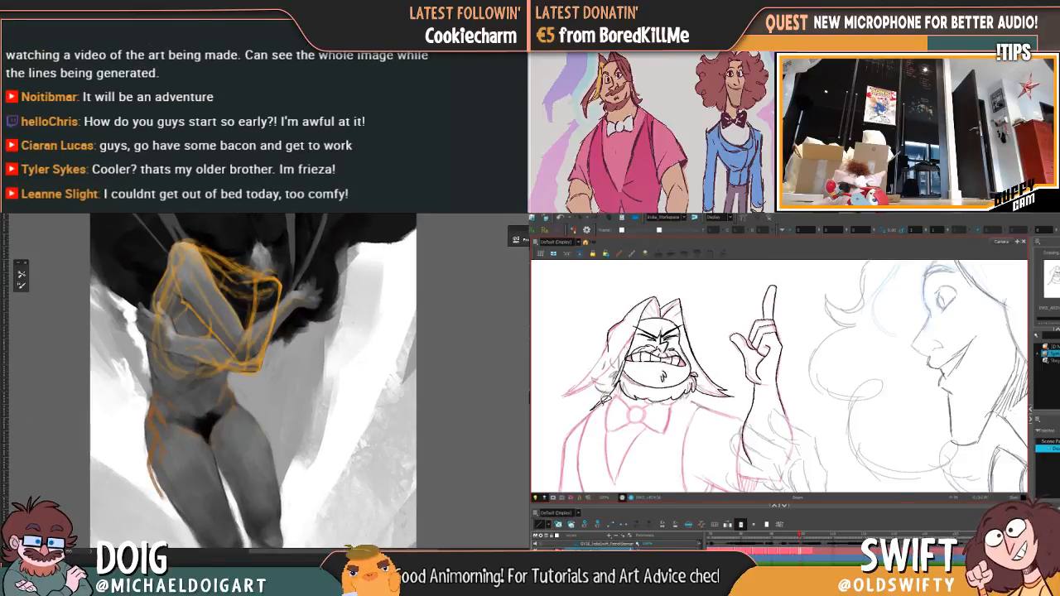
left_click_drag(295, 388, 241, 370)
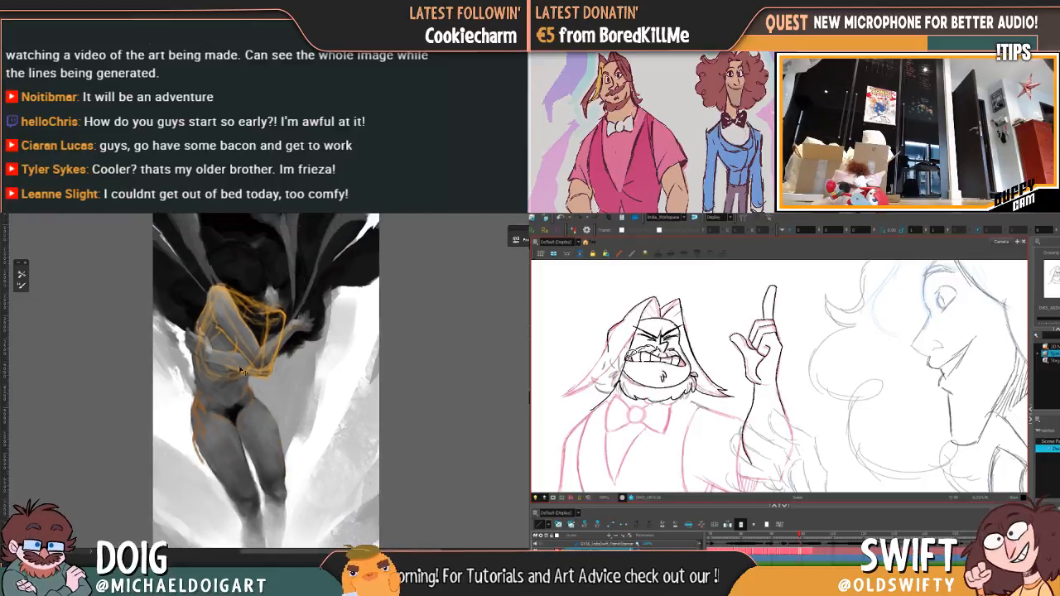
key("ctrl+0")
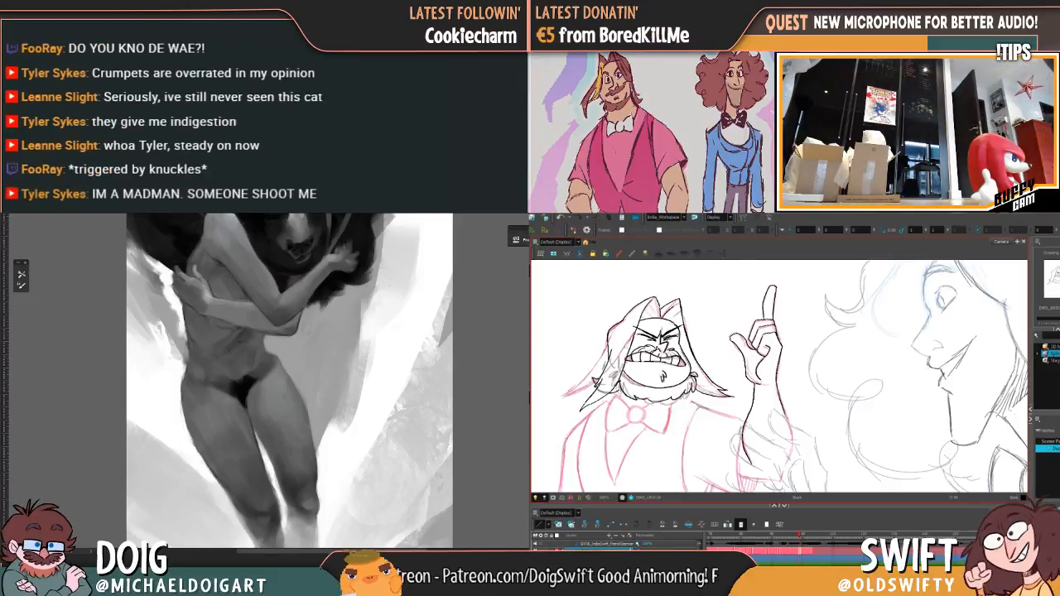
Step: Go to the neighbouring open-mouthed drawing and try a short stroke along the cheek's hairline, opposite the raised arm, then undo it
left_click(815, 539)
mouse_move(815, 540)
left_mouse_down()
mouse_move(778, 540)
mouse_move(809, 540)
left_mouse_up()
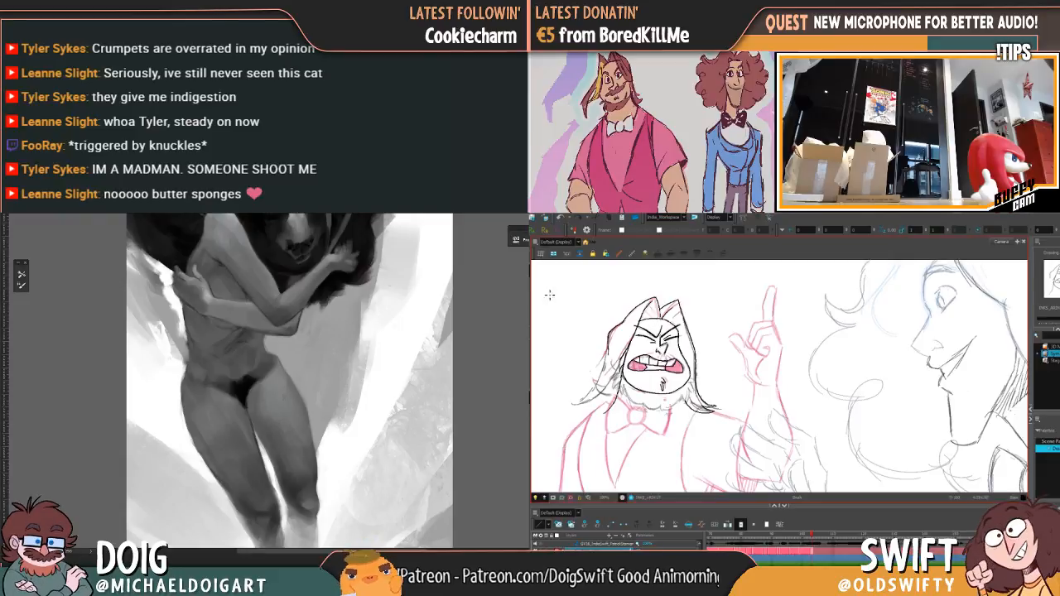
left_click(625, 364)
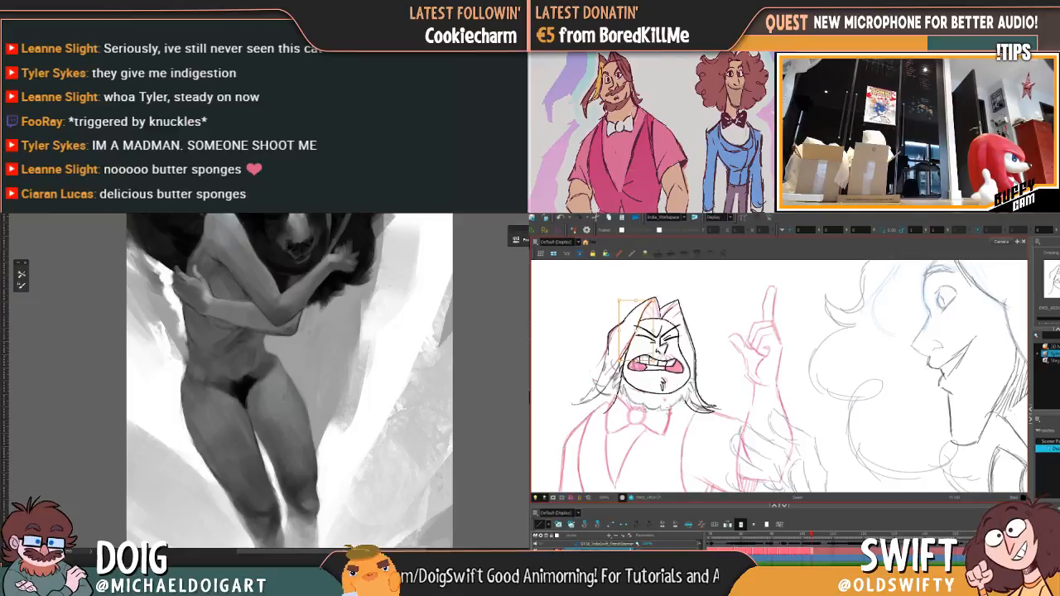
left_click(713, 355)
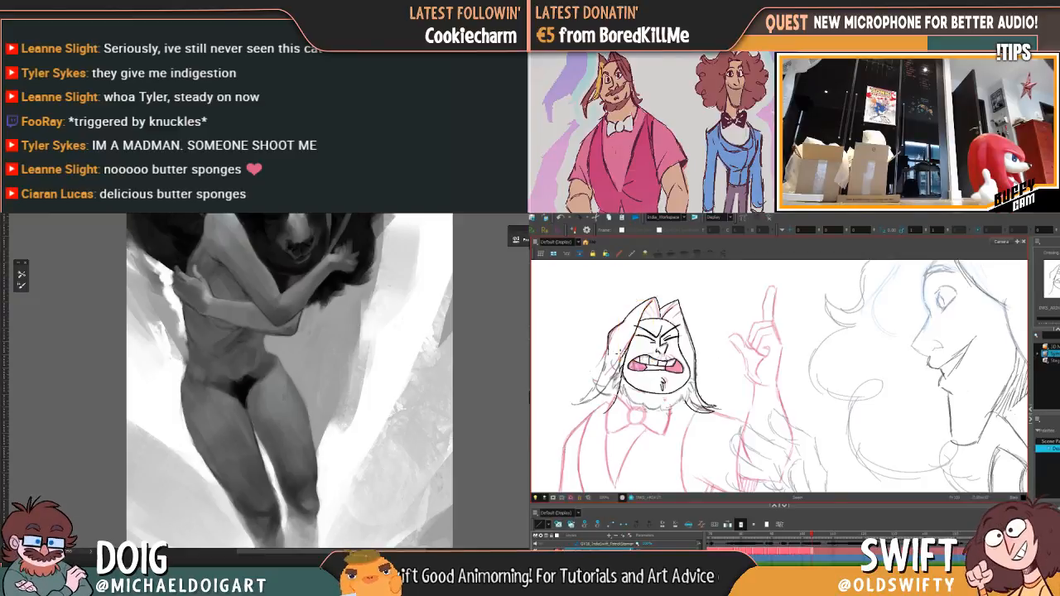
mouse_move(622, 353)
left_mouse_down()
mouse_move(623, 383)
mouse_move(633, 340)
mouse_move(622, 377)
left_mouse_up()
key("ctrl+z")
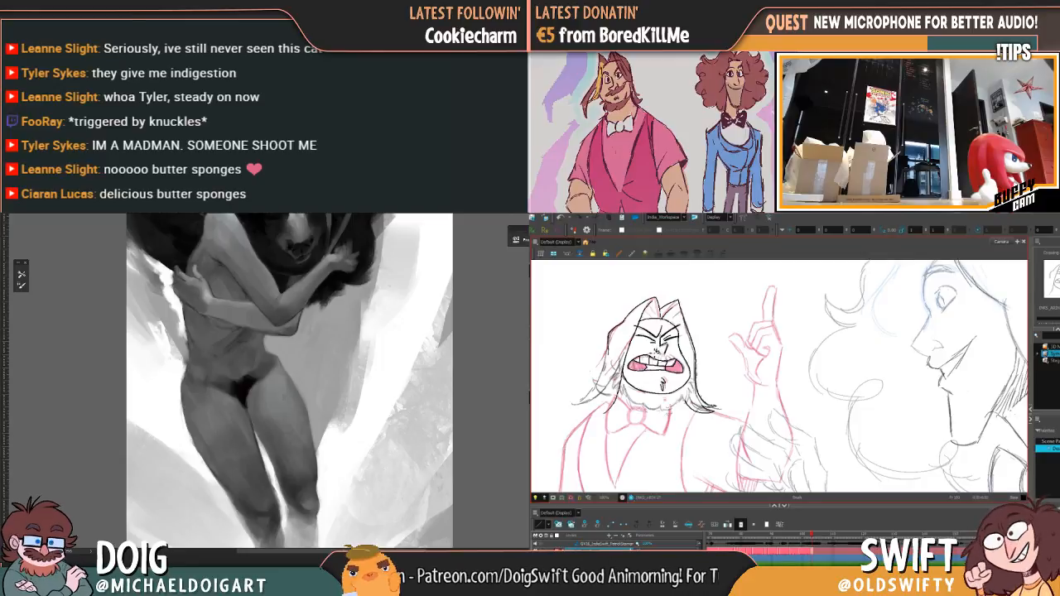
left_click(649, 358)
left_click(651, 348)
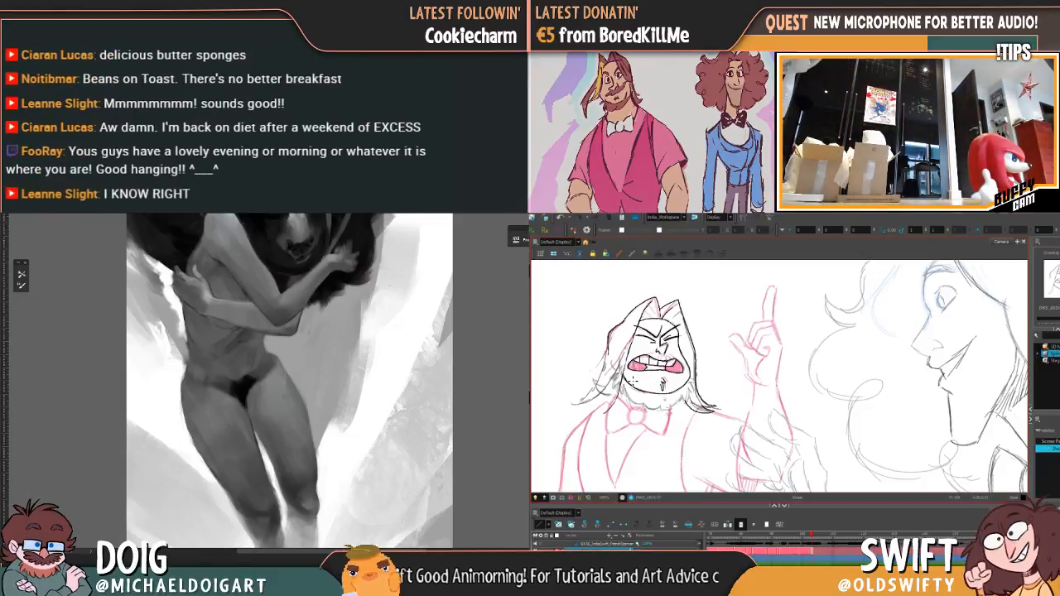
Step: Compare the open-mouthed drawing with its neighbour by flipping back and forth, examining the hair beside the face
key("f")
key("g")
key("f")
key("g")
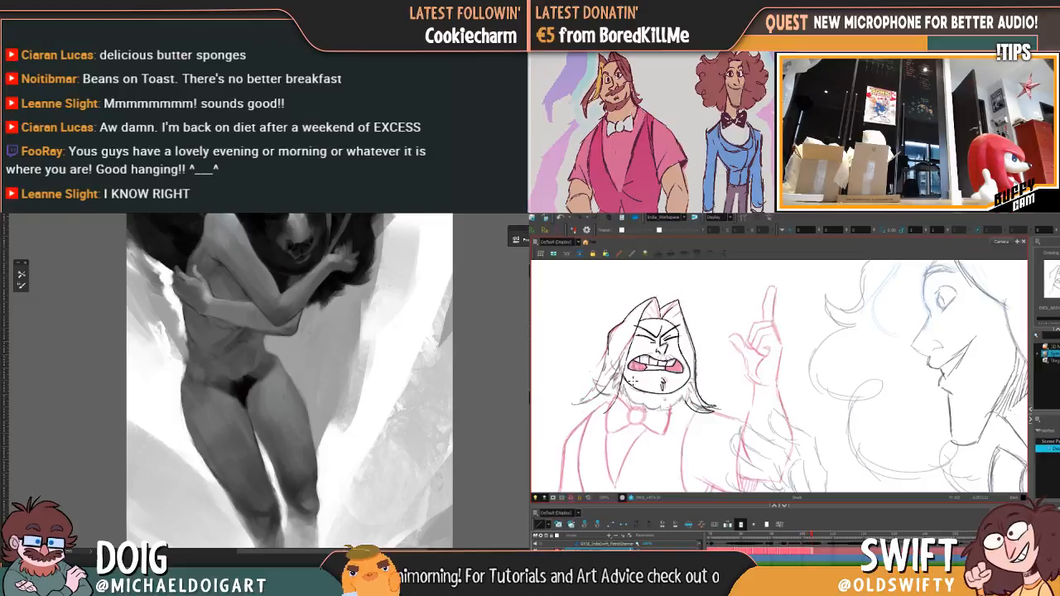
key("f")
key("g")
key("f")
key("g")
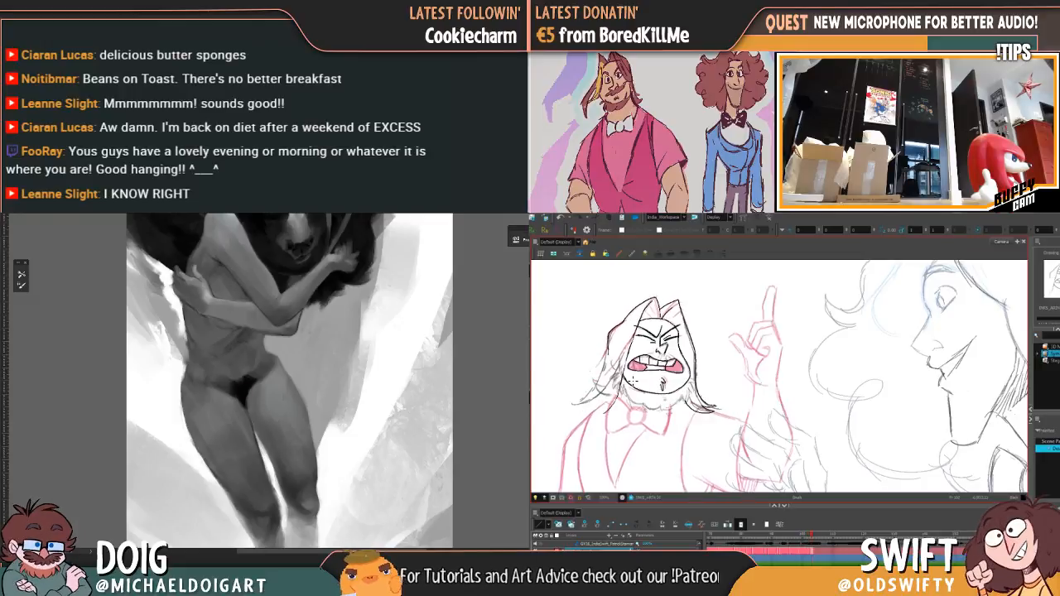
key("f")
key("g")
key("f")
key("g")
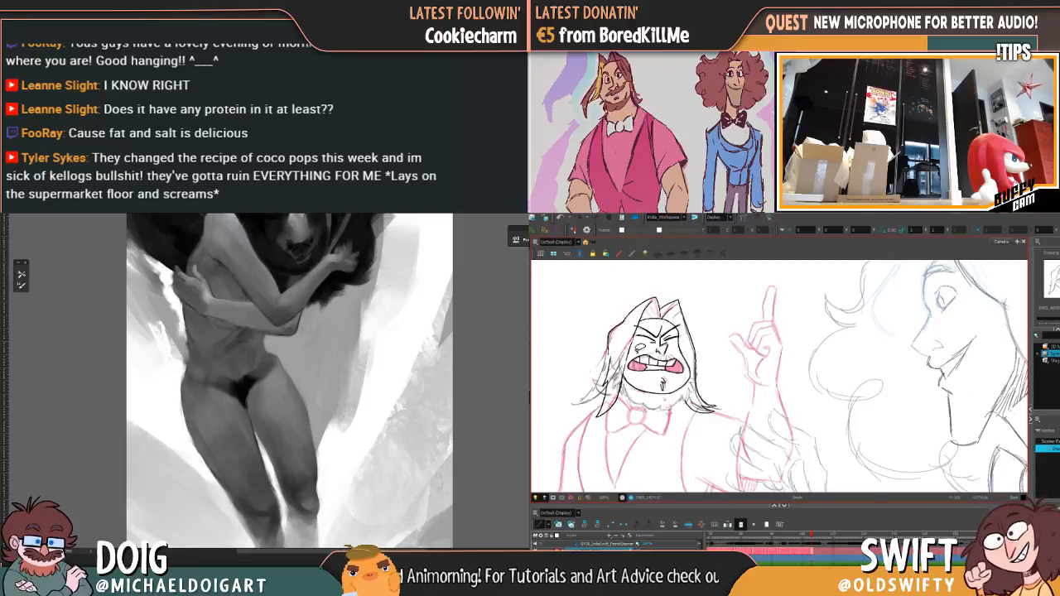
Step: Delete the stray marks on the cheek and hairline opposite the raised arm in the open-mouthed drawing
left_click(631, 358)
key("Delete")
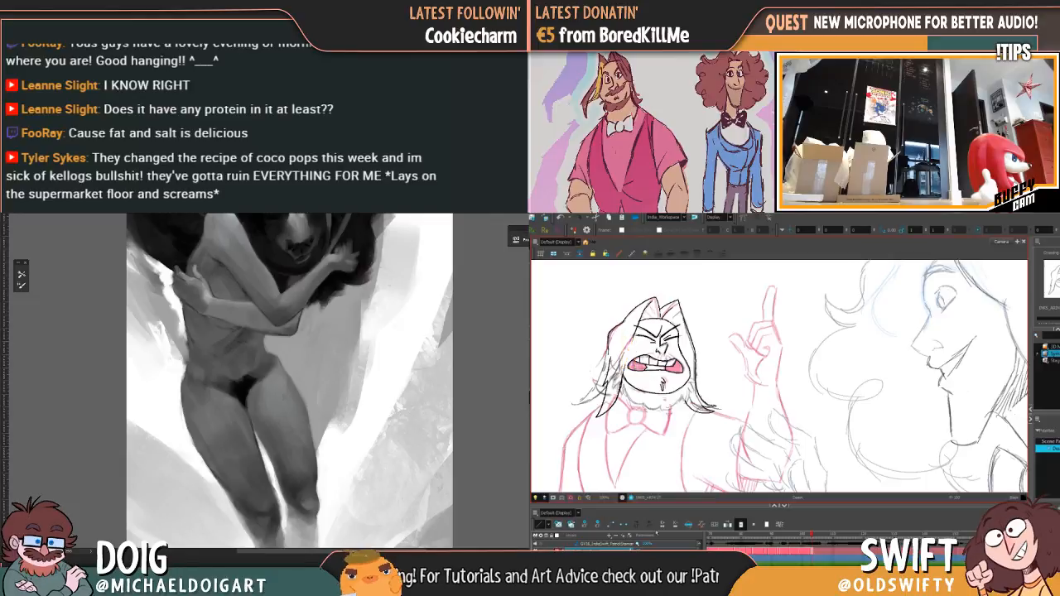
left_click_drag(632, 373, 632, 356)
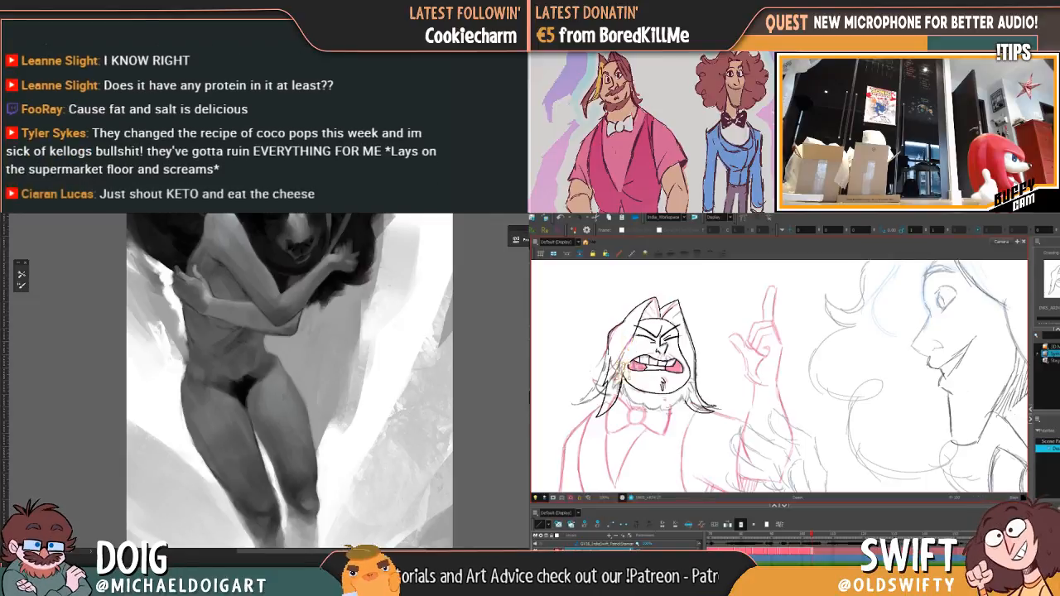
key("Delete")
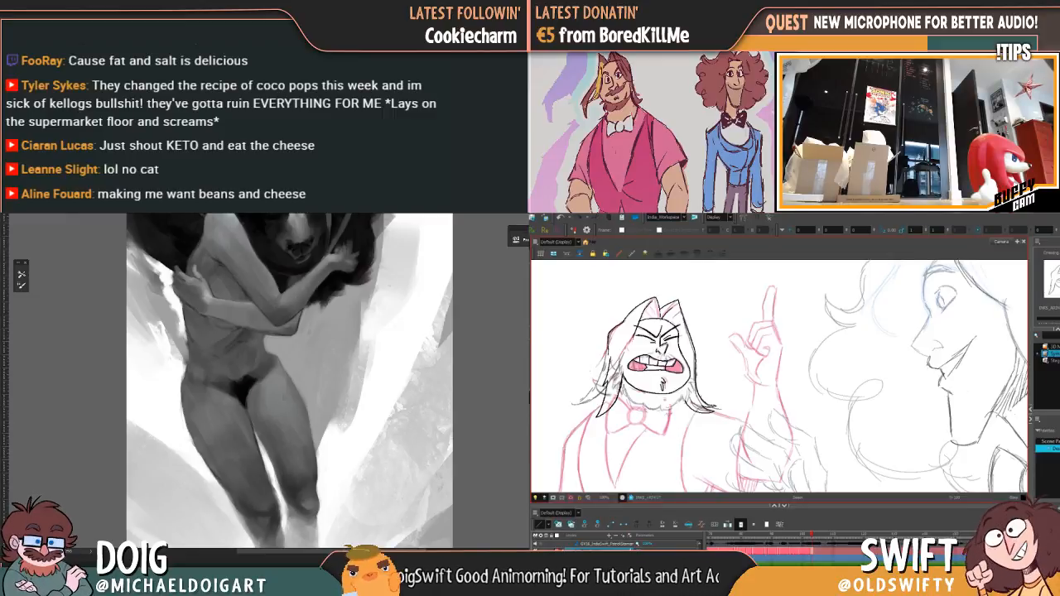
Step: Delete the inner hair lock strokes beside the beard, opposite the raised arm, in the open-mouthed drawing
left_click_drag(616, 376, 626, 392)
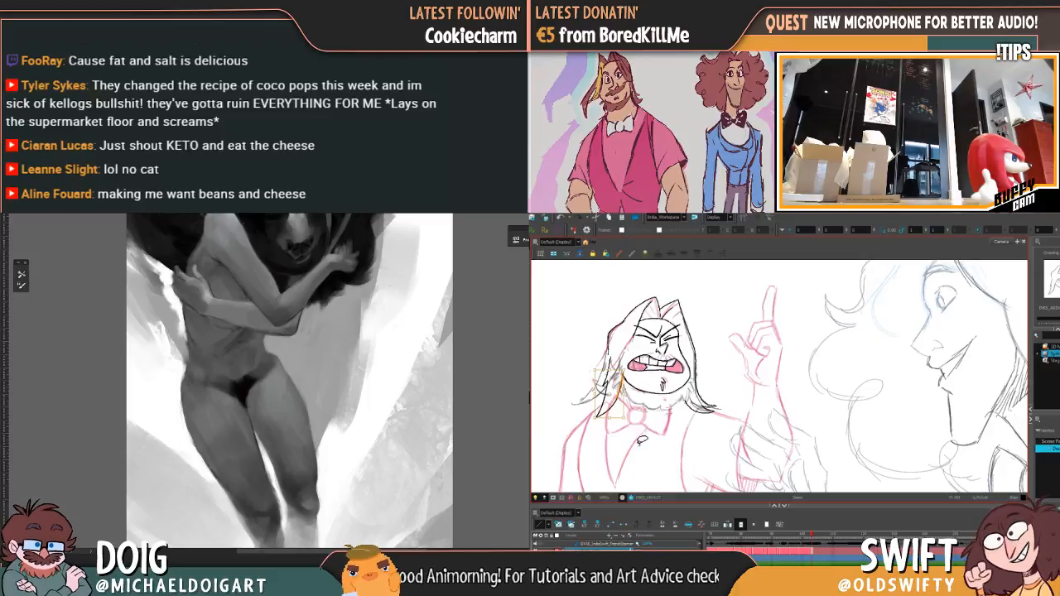
left_click(637, 389)
left_click(624, 382)
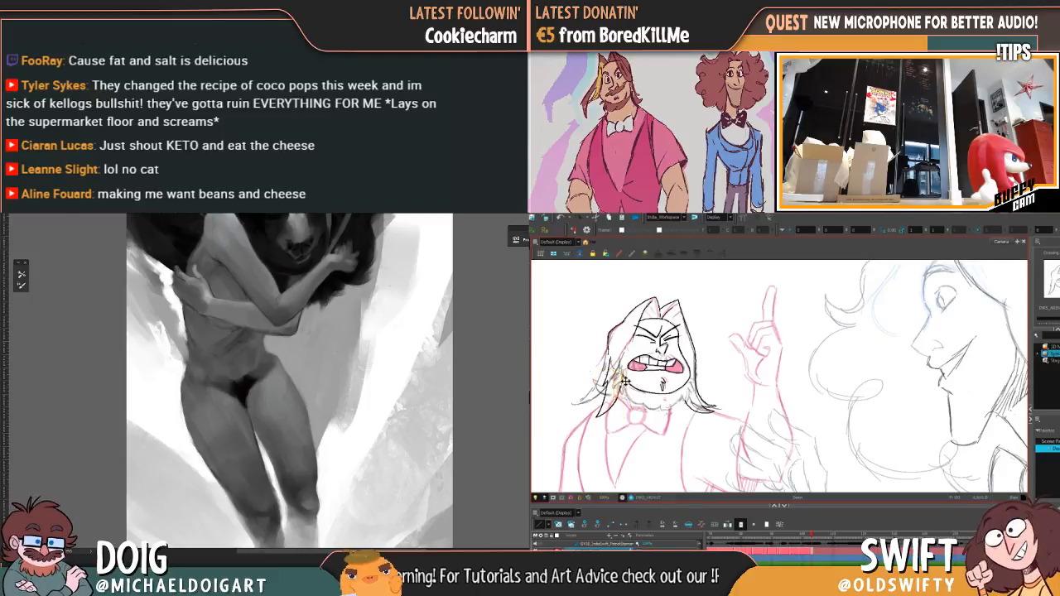
key("Delete")
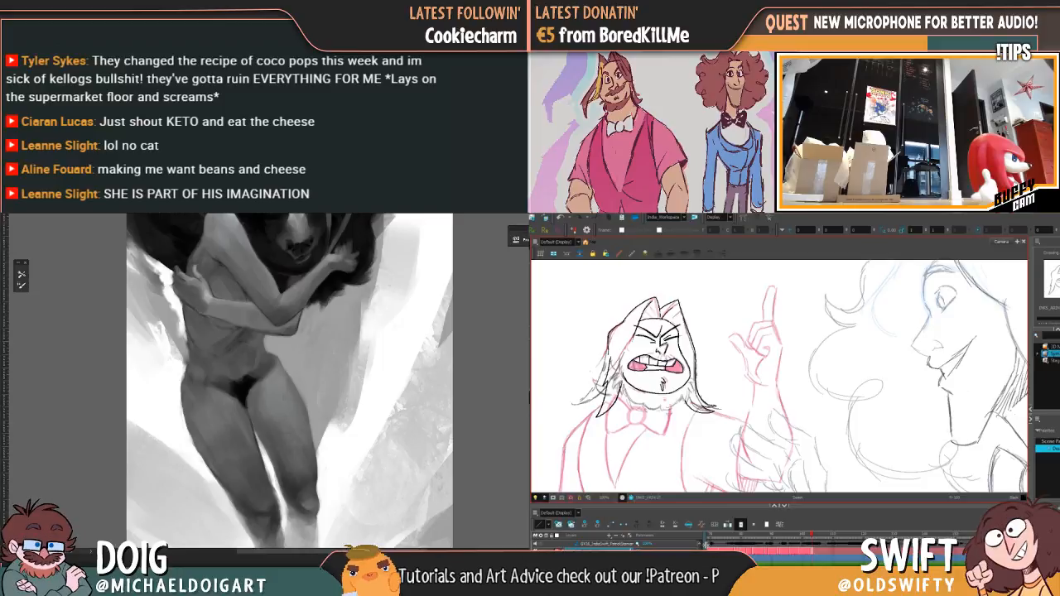
left_click(621, 390)
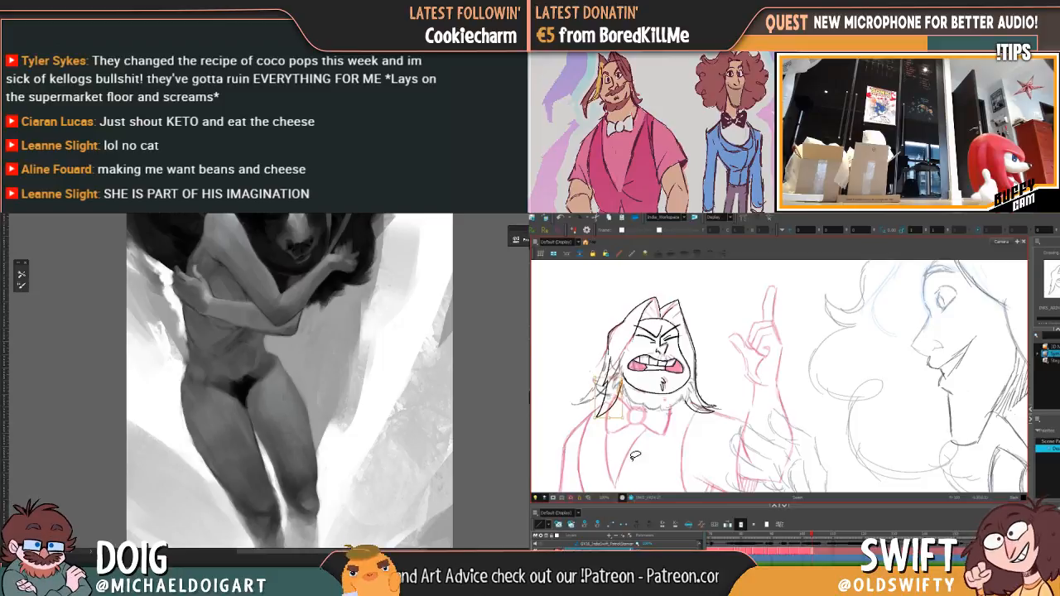
key("Delete")
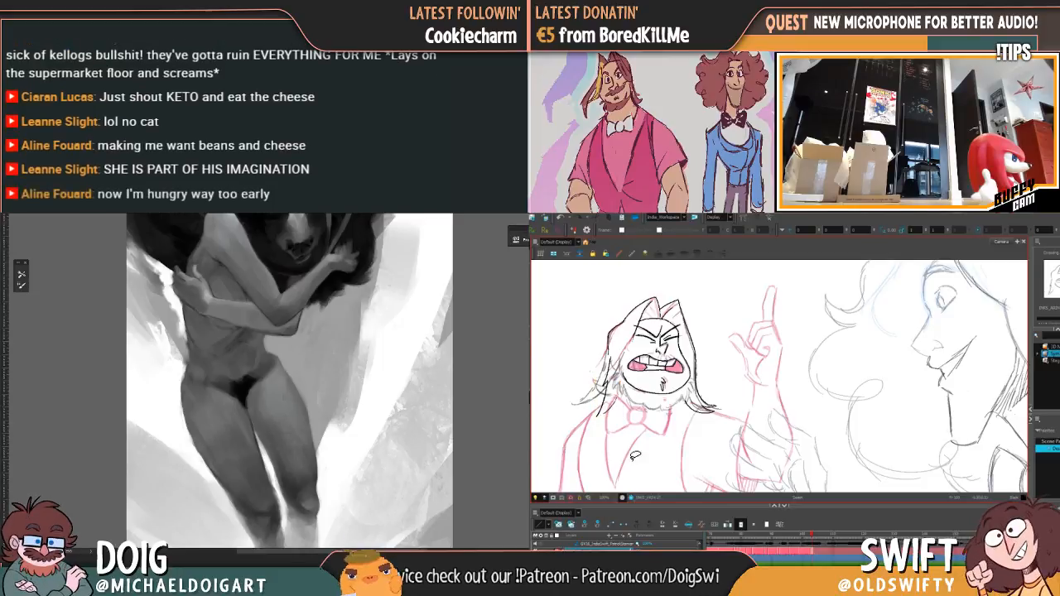